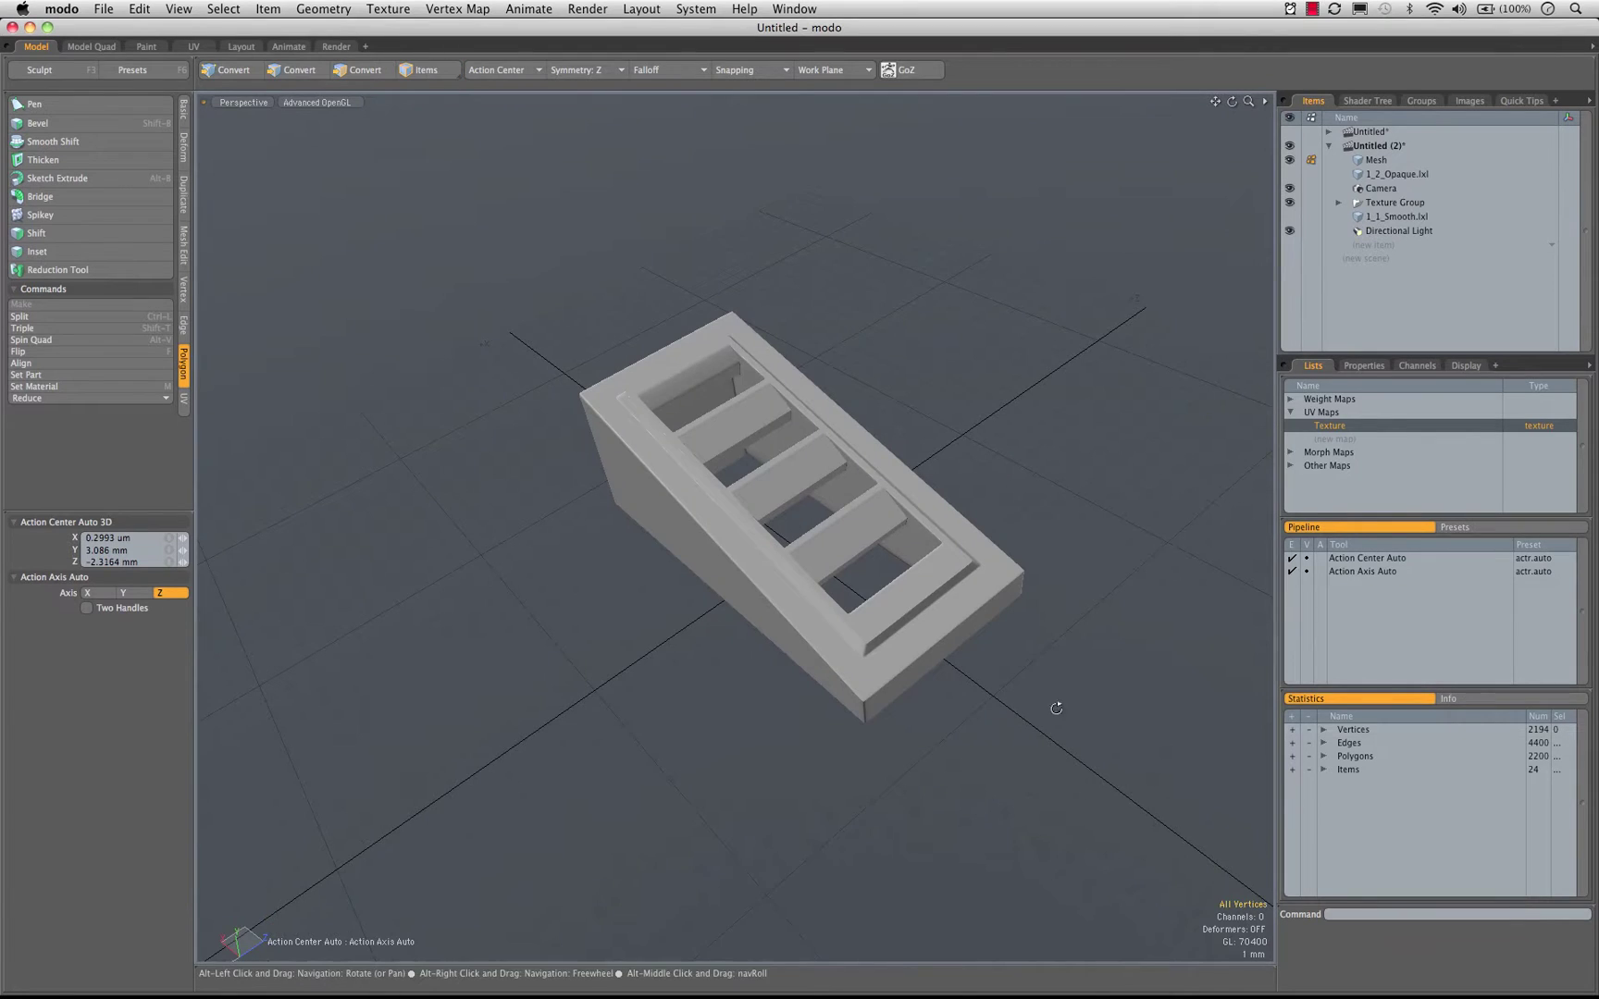
Examine the finished slotted slope brick from above, at an angle and from the side
{"action": "left_click_drag", "start_coordinate": [1053, 703], "coordinate": [1127, 745], "text": "alt"}
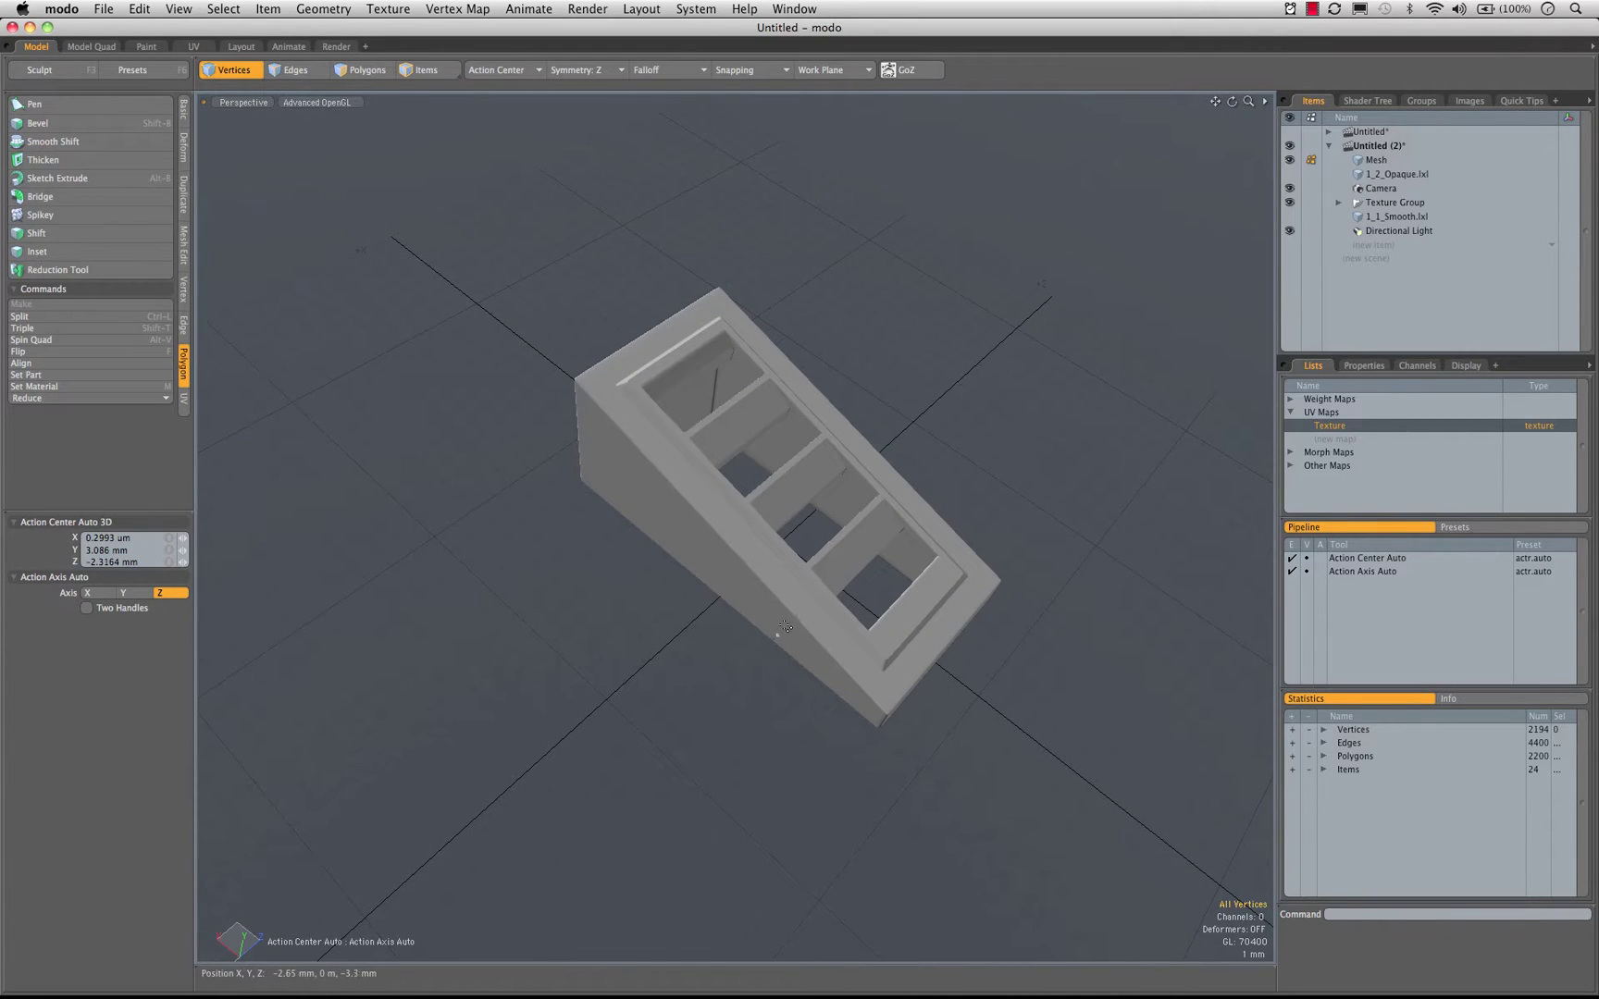
{"action": "key", "text": "5"}
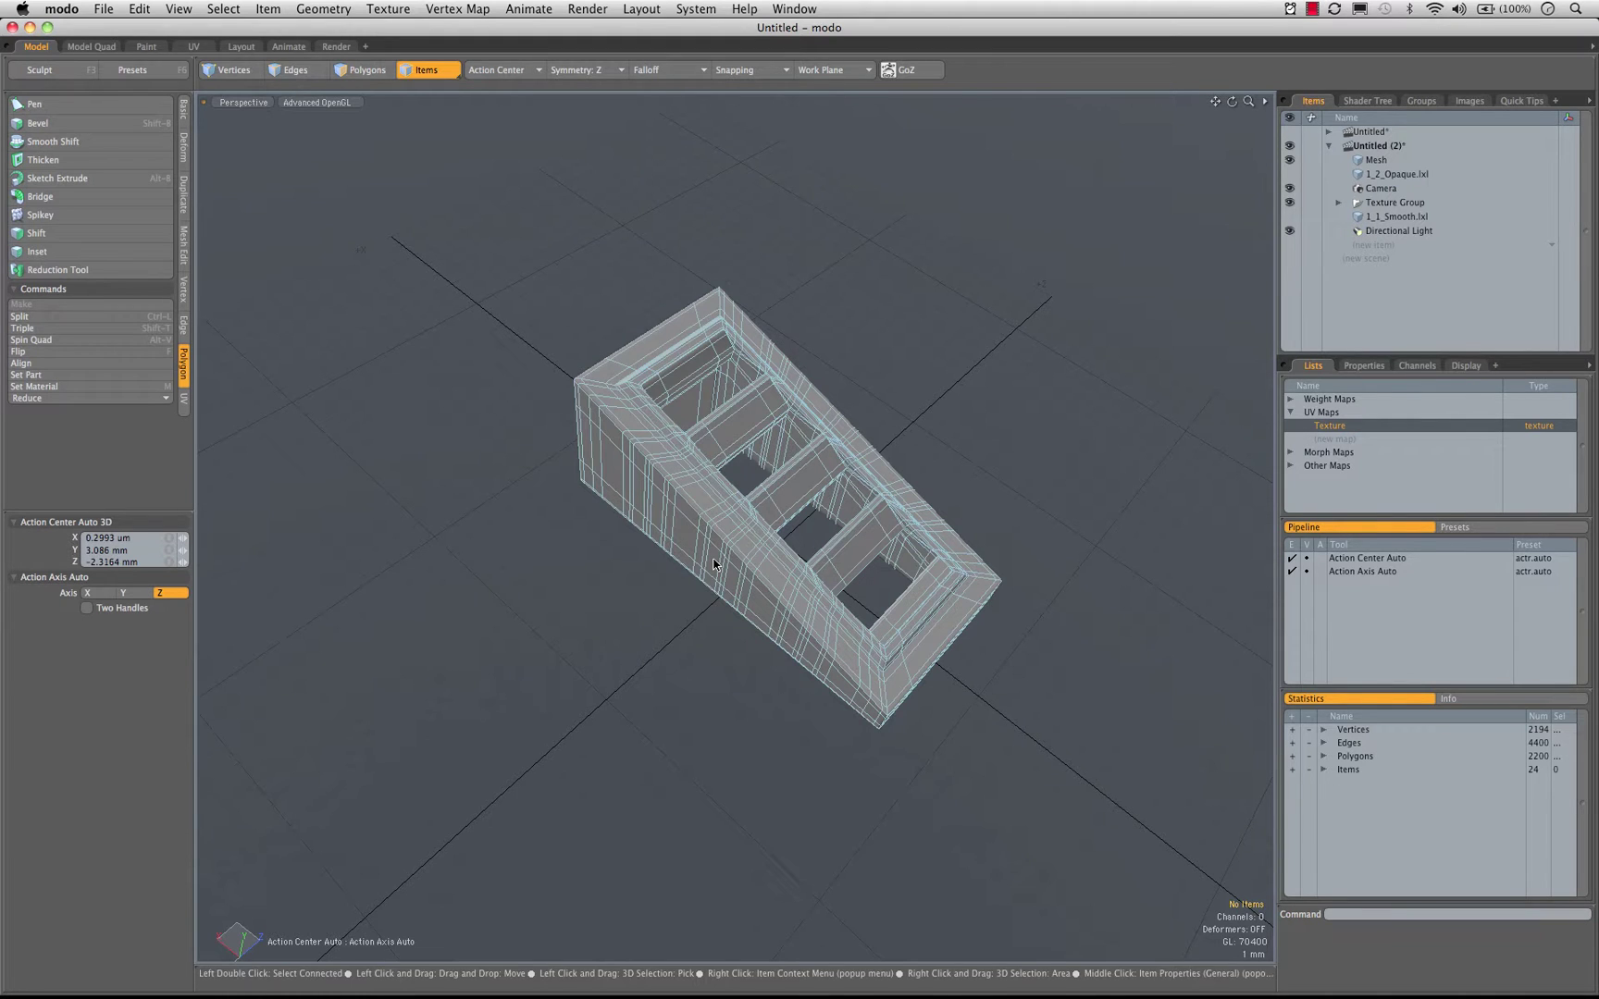
{"action": "left_click_drag", "start_coordinate": [942, 778], "coordinate": [833, 733], "text": "alt"}
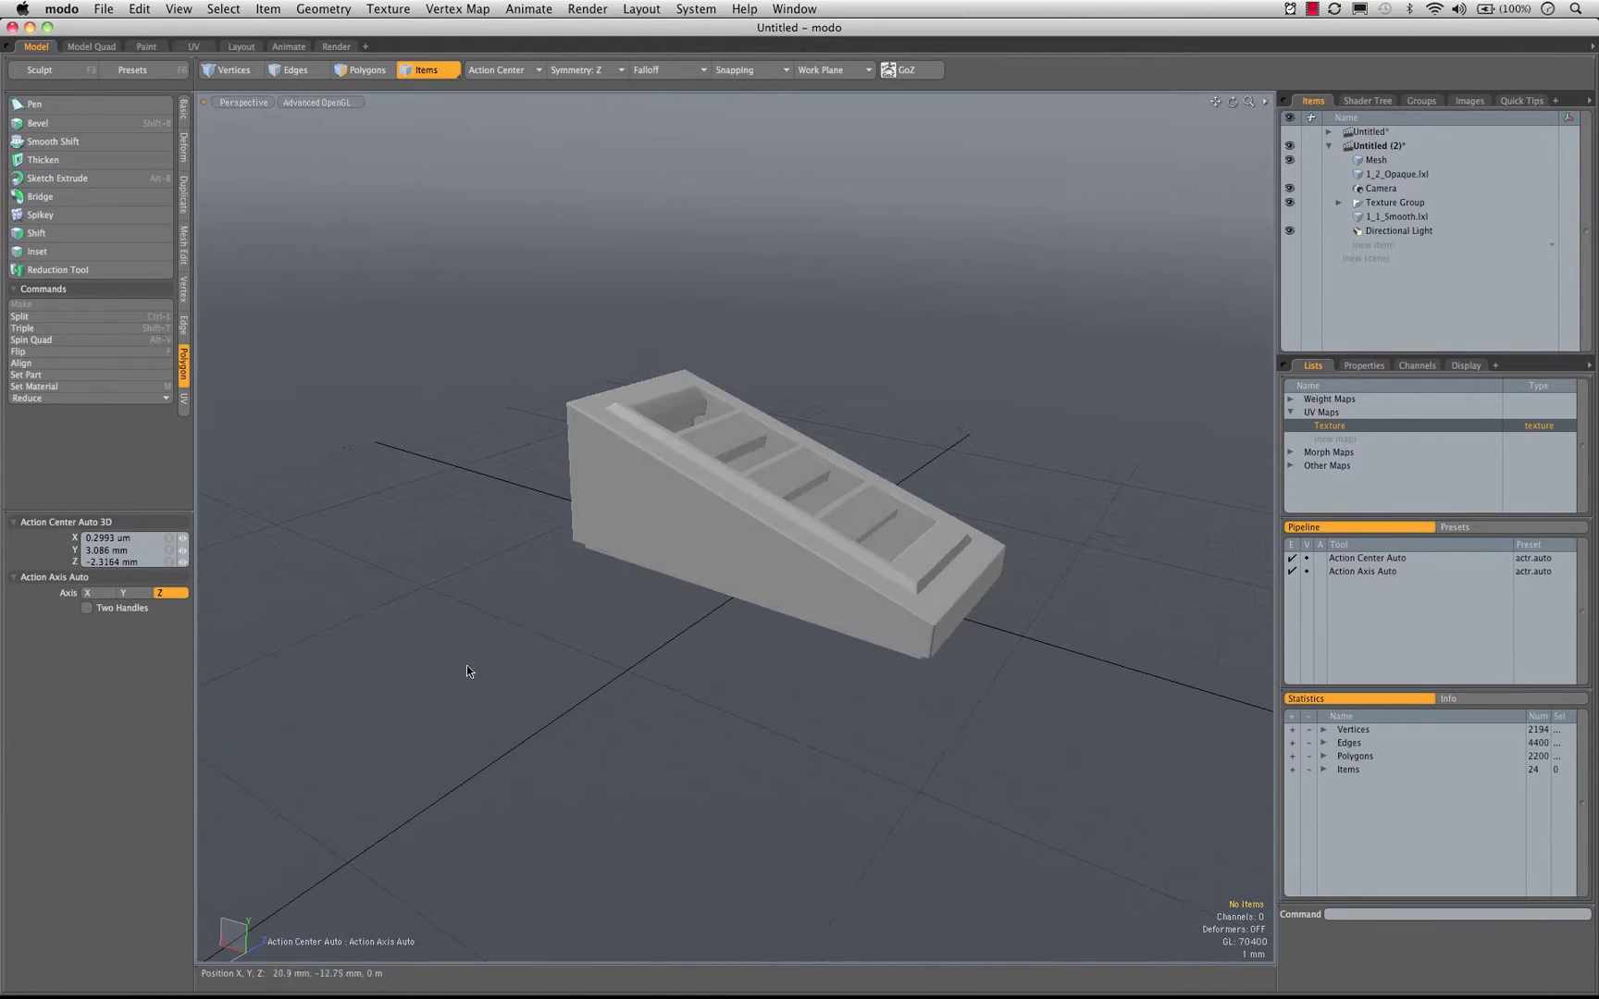
{"action": "left_click_drag", "start_coordinate": [867, 673], "coordinate": [805, 579], "text": "alt"}
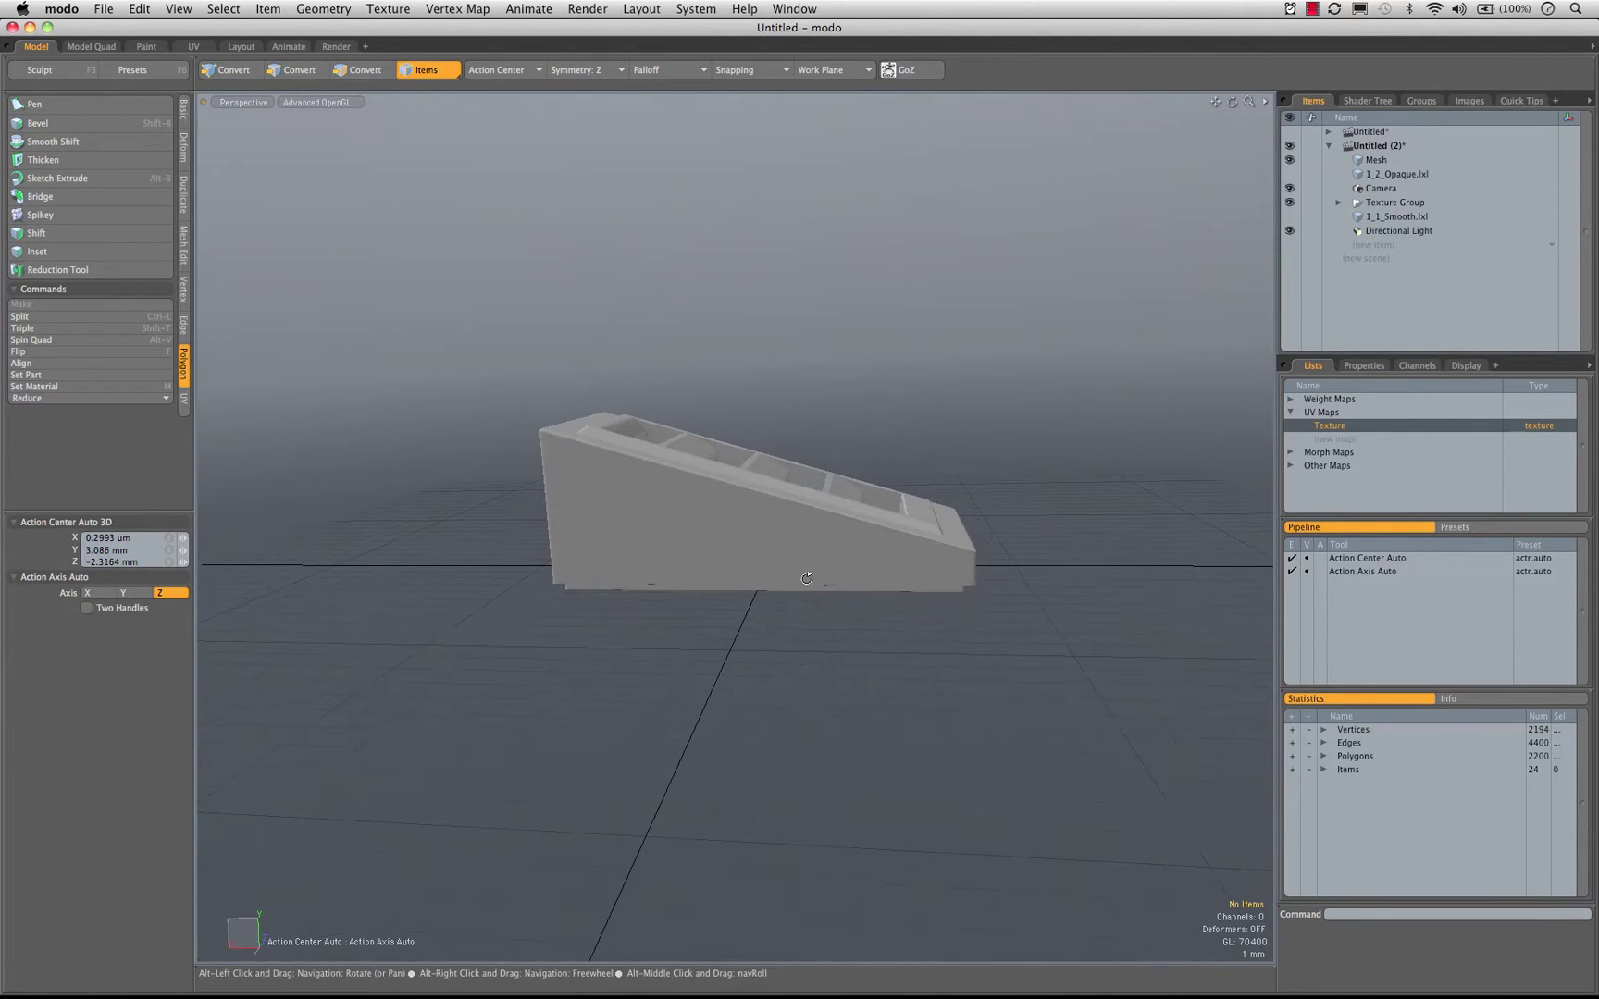
{"action": "left_click_drag", "start_coordinate": [879, 272], "coordinate": [499, 399], "text": "alt"}
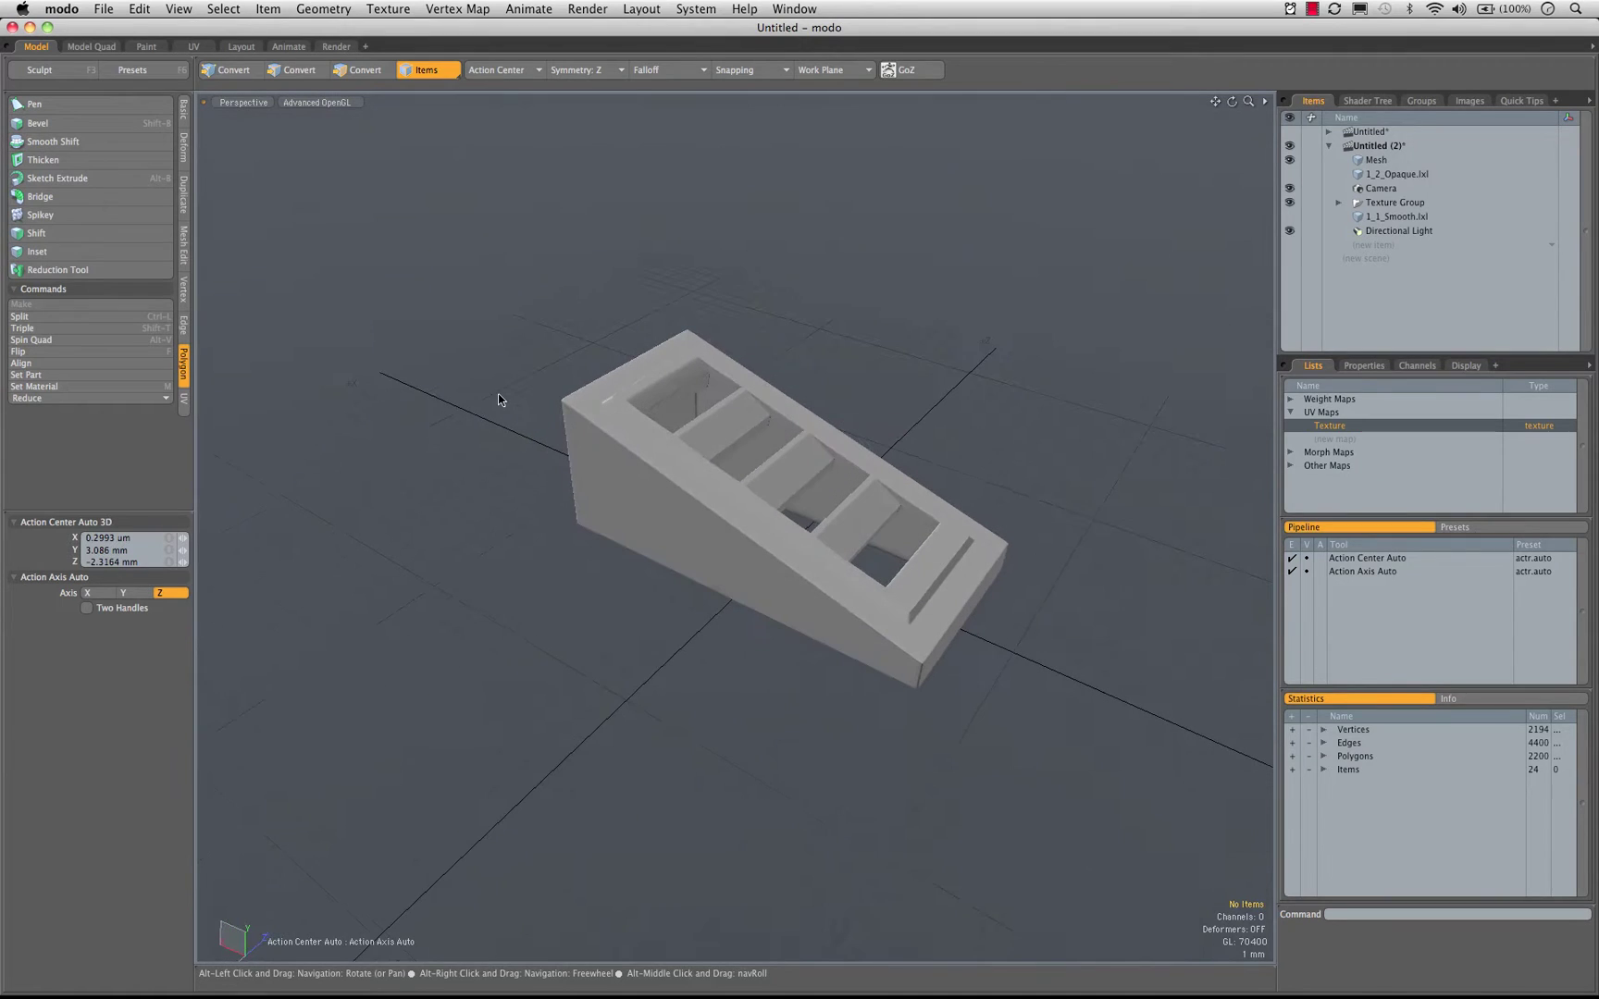
Create a new scene and add the 1 2 Opaque and 1 1 Smooth preset meshes, with both visible
{"action": "key", "text": "super+n"}
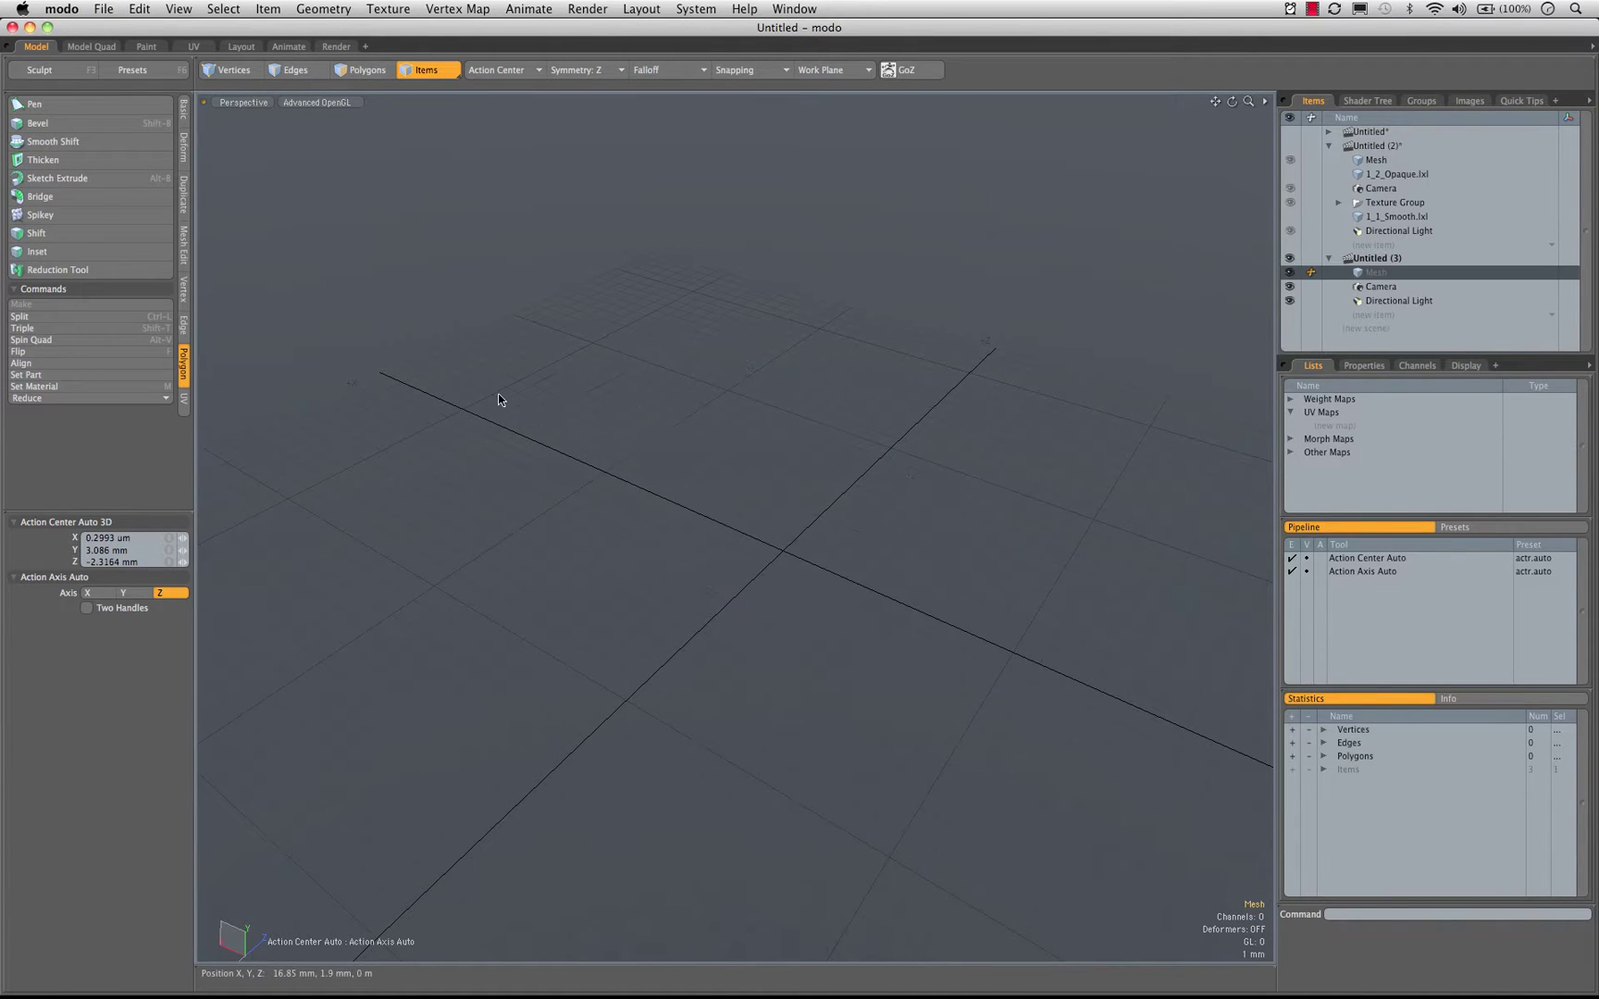
{"action": "left_click", "coordinate": [238, 47]}
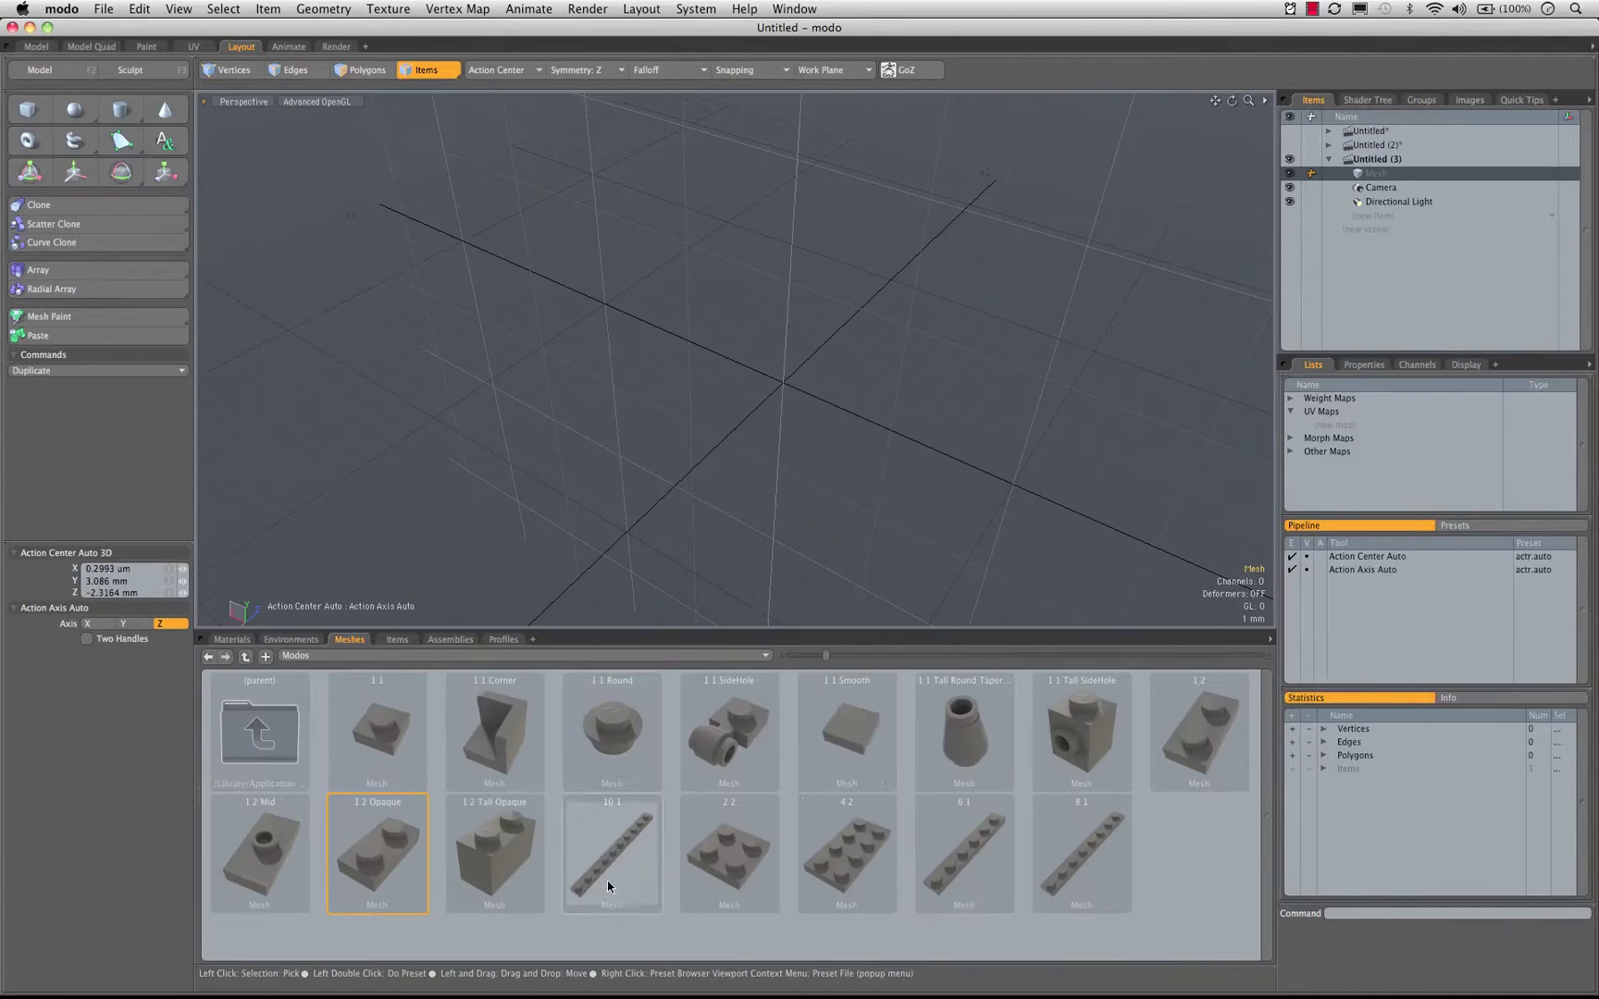
{"action": "double_click", "coordinate": [394, 855]}
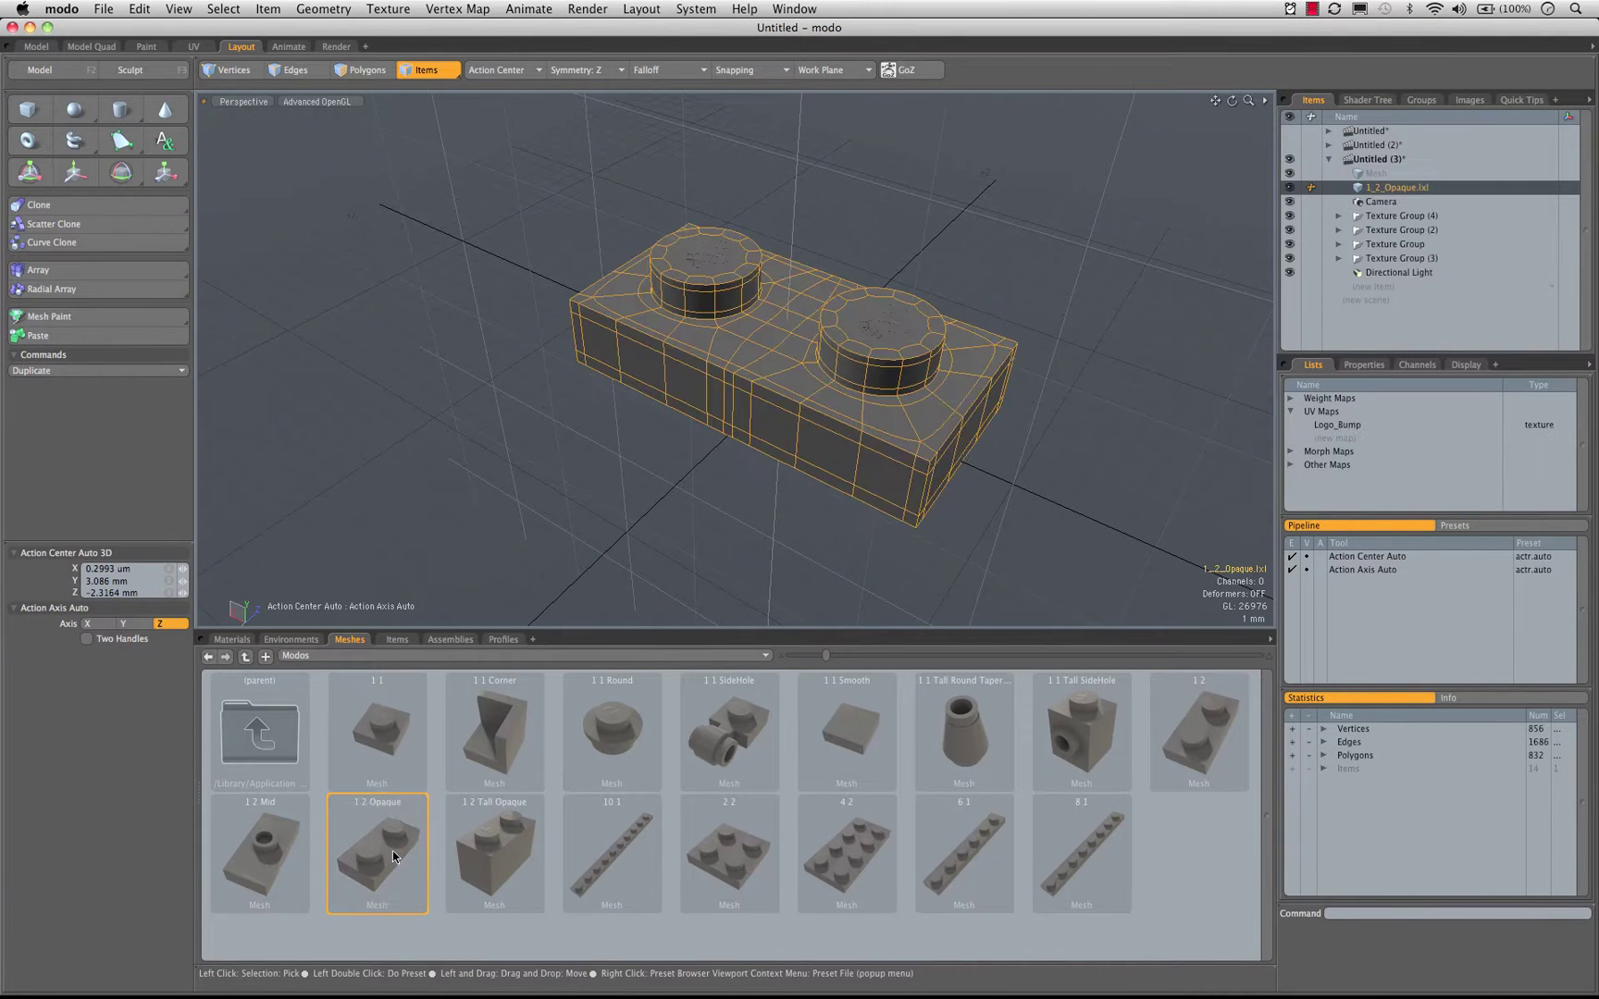
{"action": "double_click", "coordinate": [865, 733]}
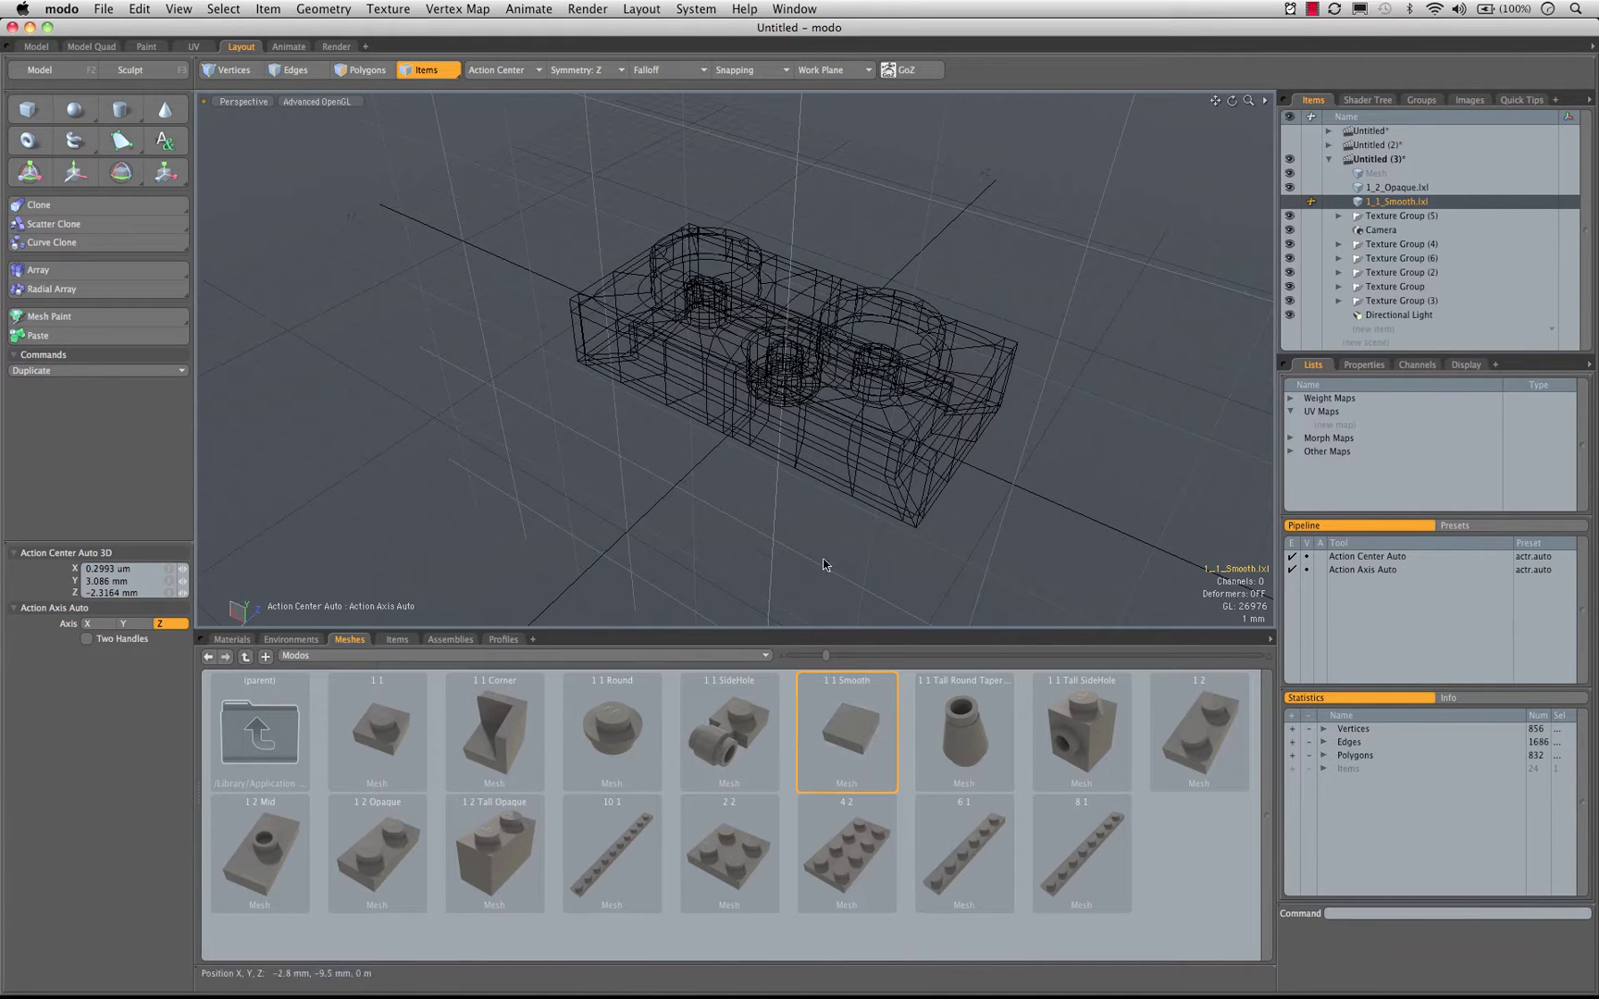
{"action": "left_click_drag", "start_coordinate": [740, 425], "coordinate": [666, 384], "text": "alt"}
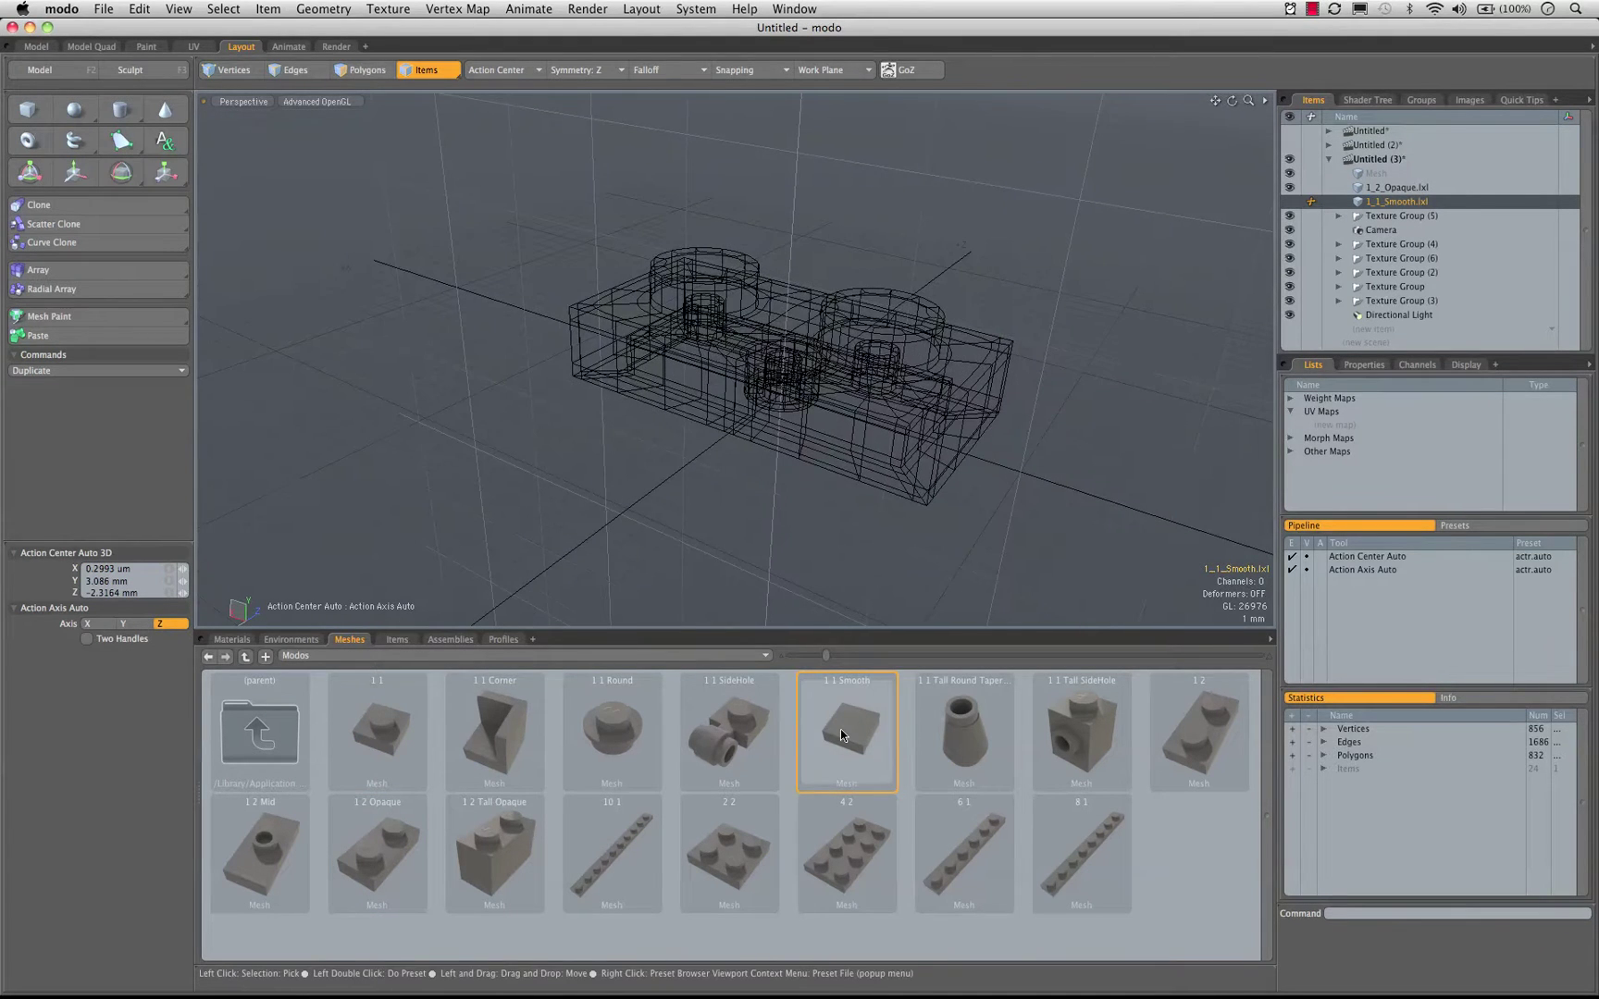
{"action": "left_click", "coordinate": [1289, 202]}
{"action": "left_click_drag", "start_coordinate": [962, 407], "coordinate": [813, 494], "text": "alt"}
{"action": "scroll", "coordinate": [813, 494], "scroll_direction": "down", "scroll_amount": 5}
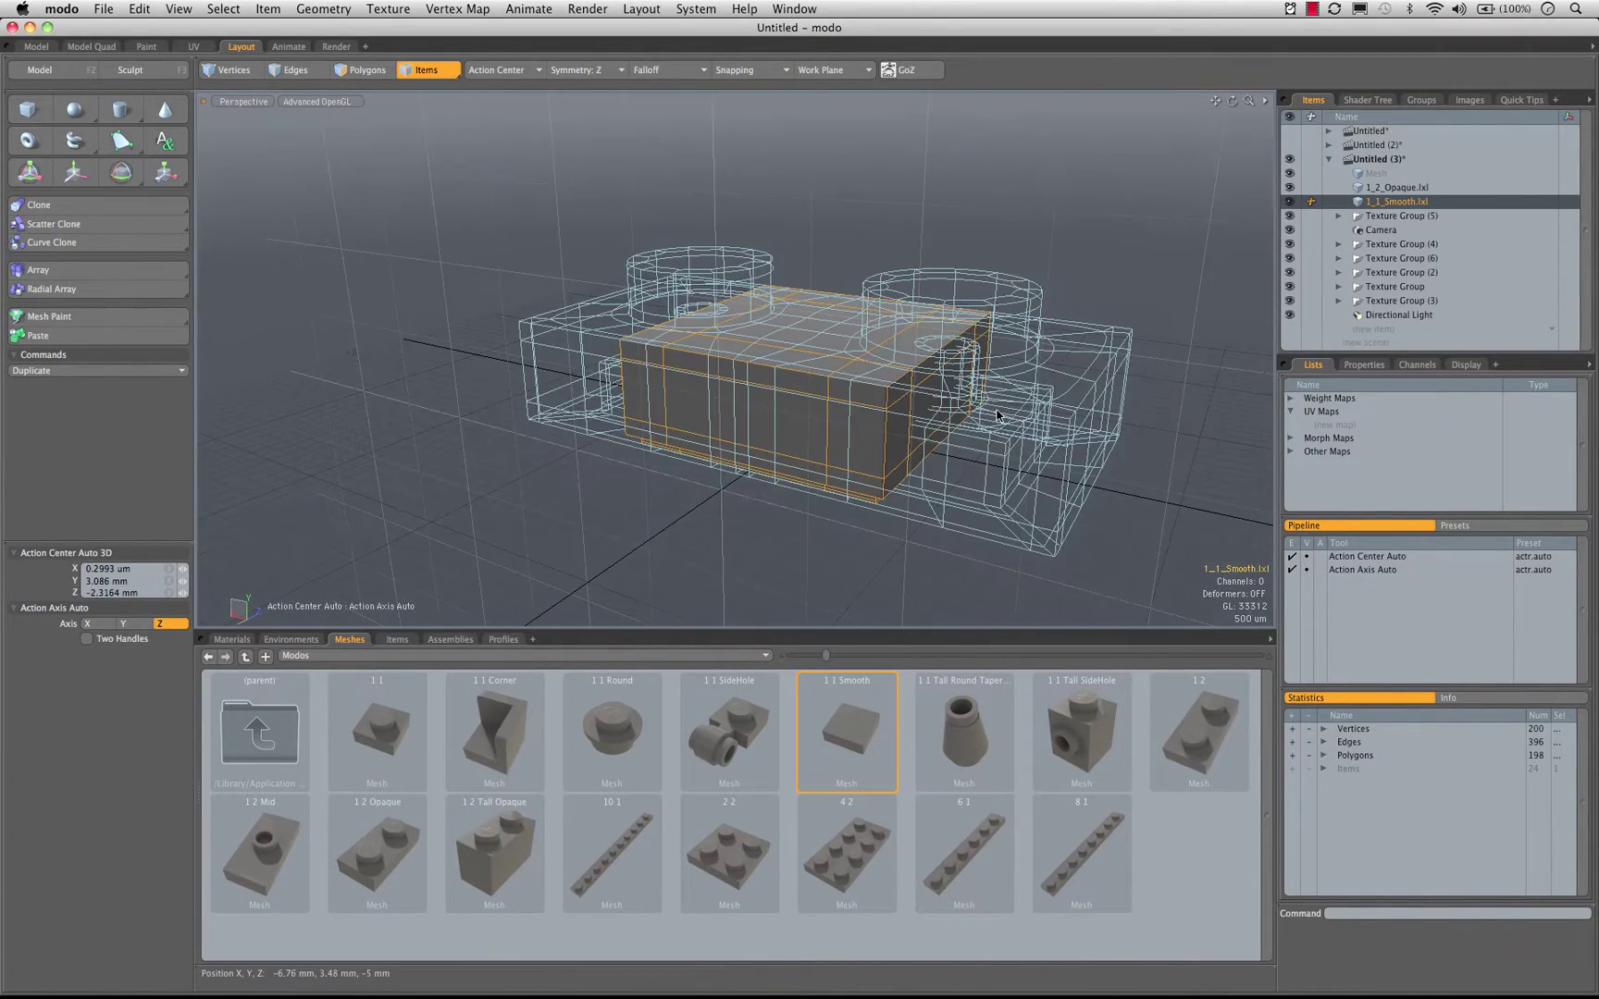
Move the 1_2_Opaque brick down 3.2 mm in Y so it sits beneath the smooth tile, and clear the selection
{"action": "left_click", "coordinate": [1051, 414]}
{"action": "left_click_drag", "start_coordinate": [1052, 413], "coordinate": [620, 324], "text": "alt"}
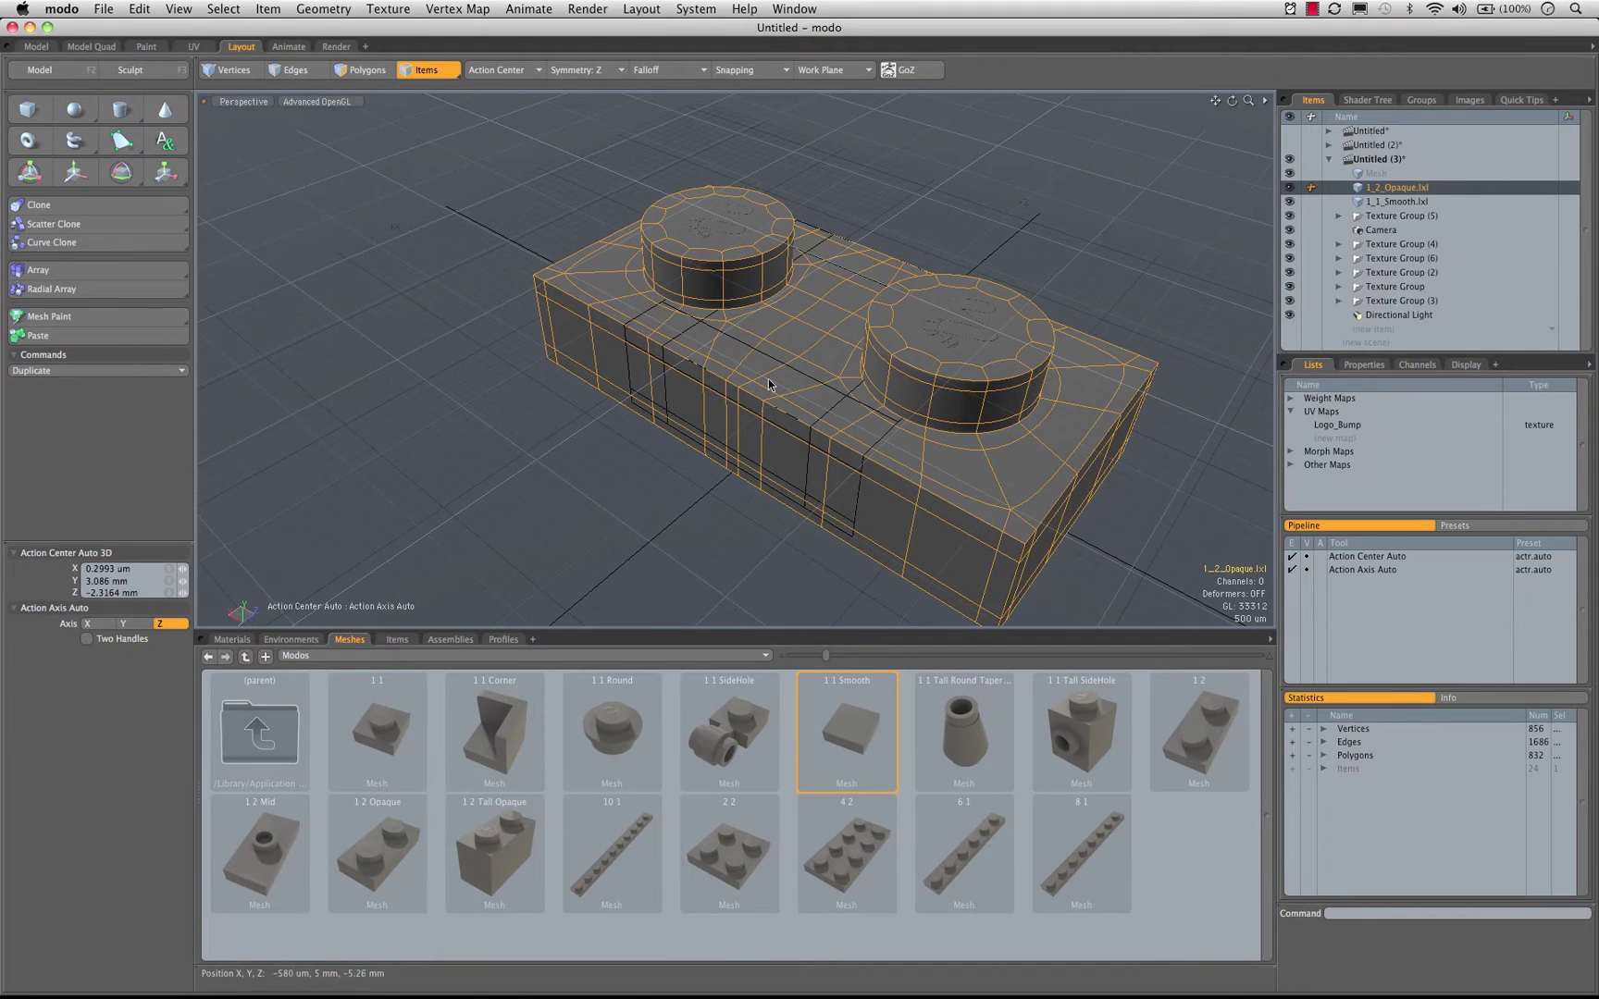
{"action": "left_click_drag", "start_coordinate": [999, 407], "coordinate": [1217, 269], "text": "alt"}
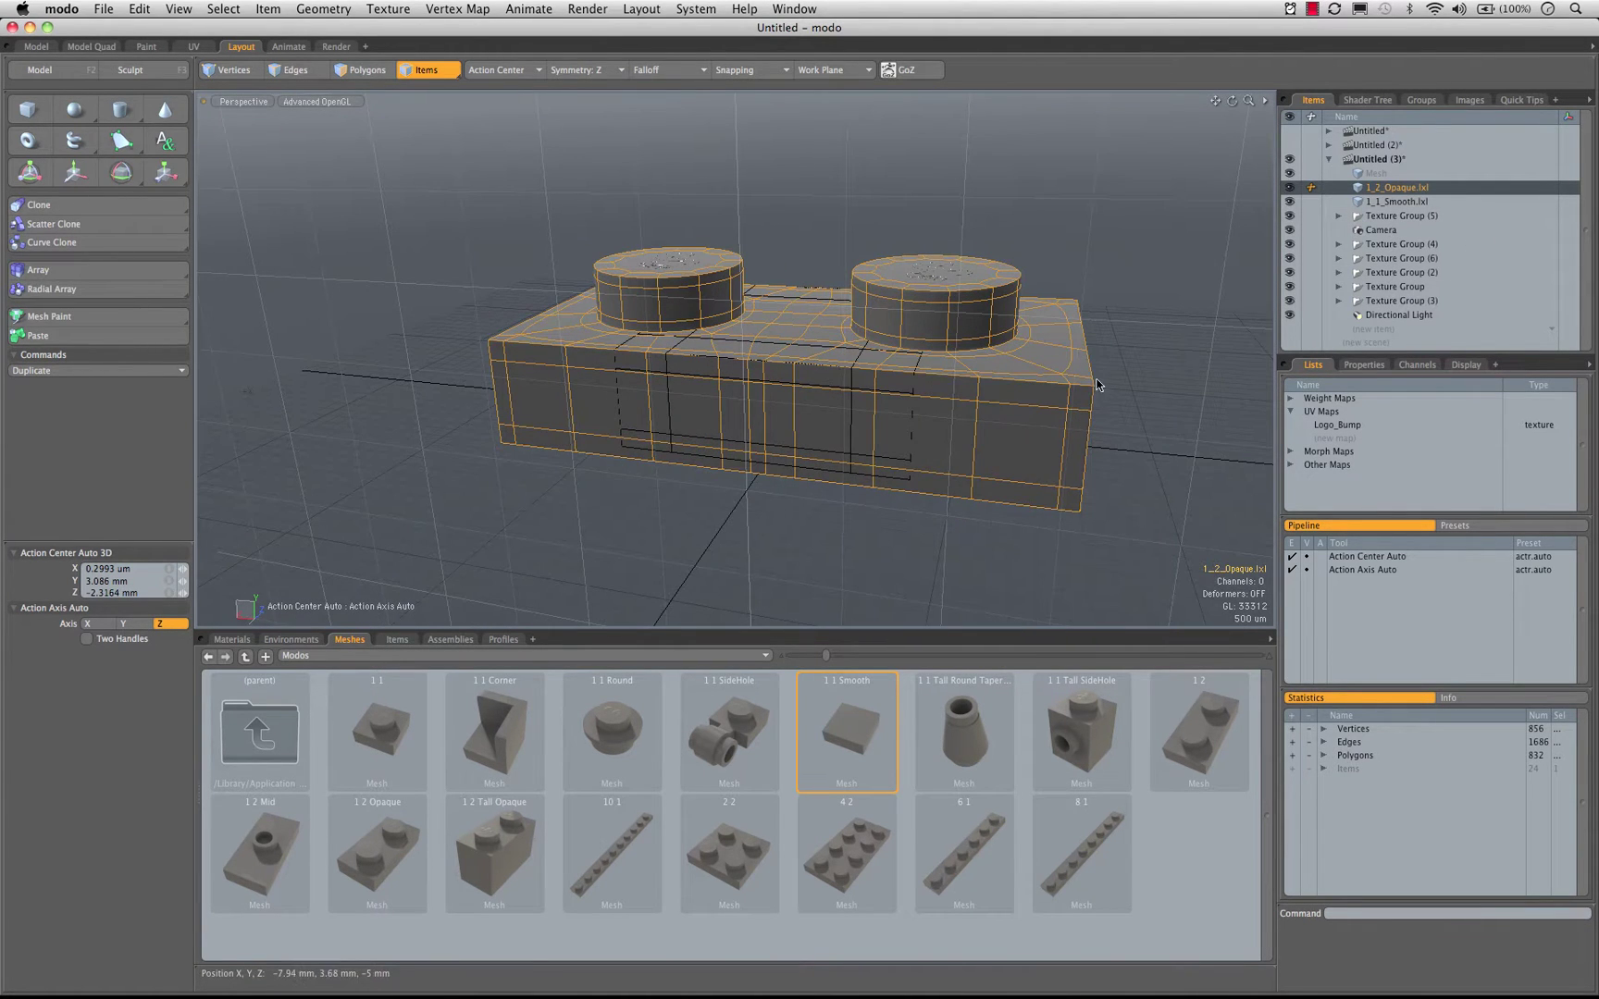
{"action": "key", "text": "w"}
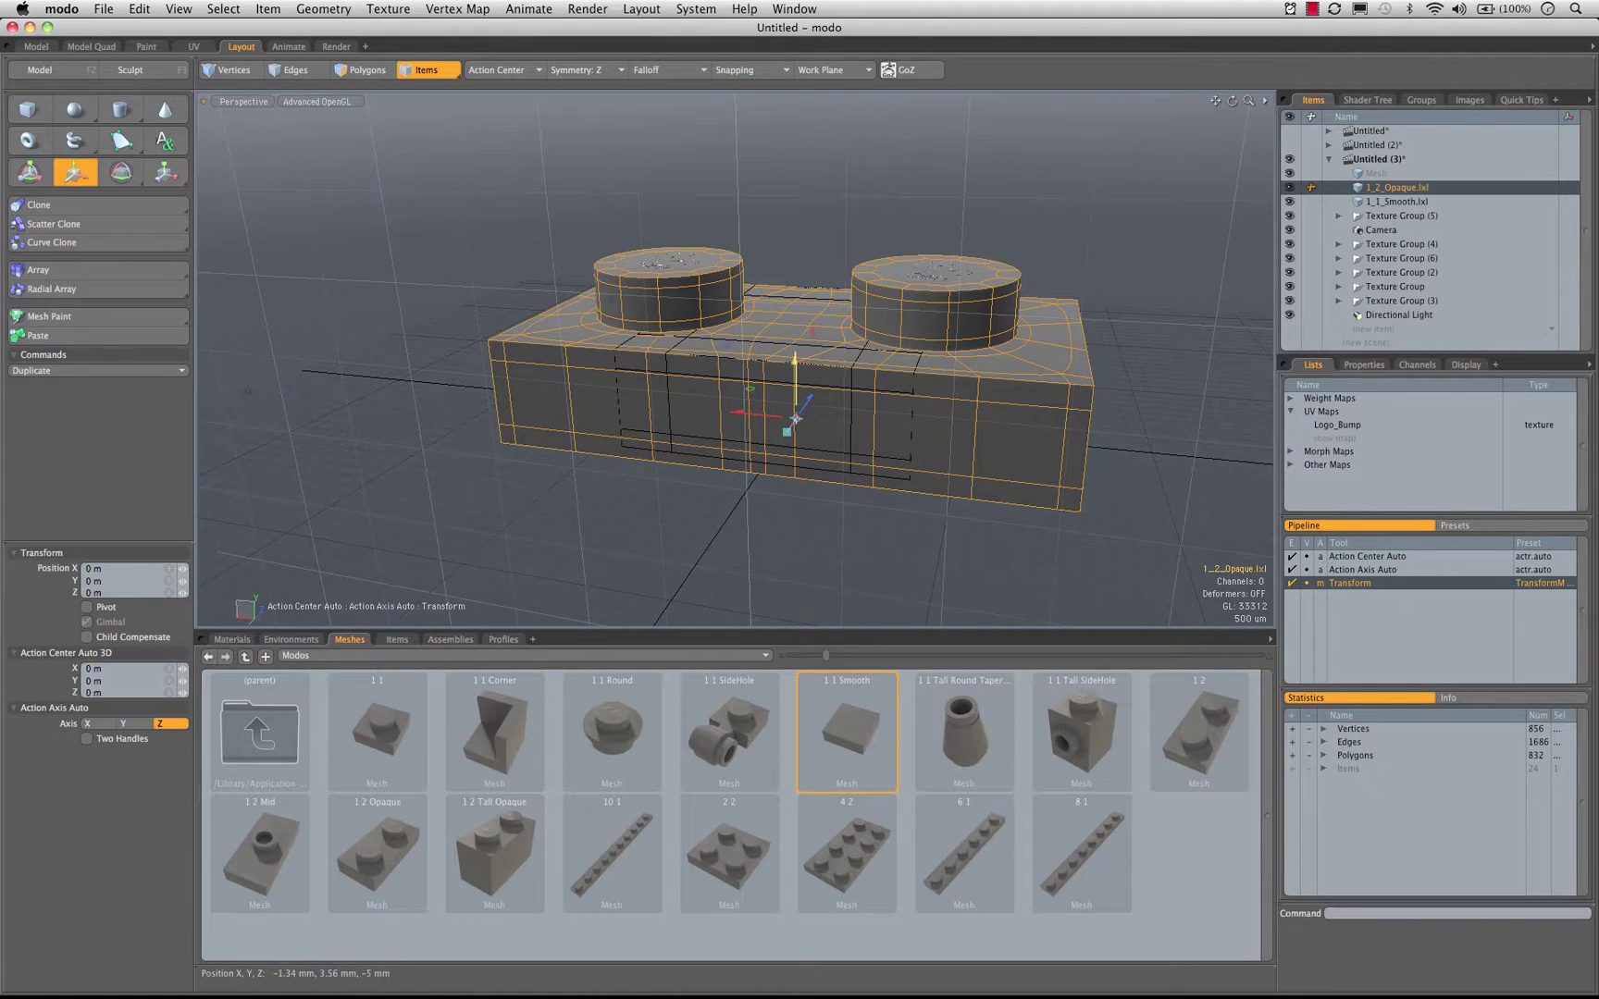
{"action": "left_click_drag", "start_coordinate": [795, 364], "coordinate": [795, 457]}
{"action": "left_click_drag", "start_coordinate": [876, 324], "coordinate": [915, 273], "text": "alt"}
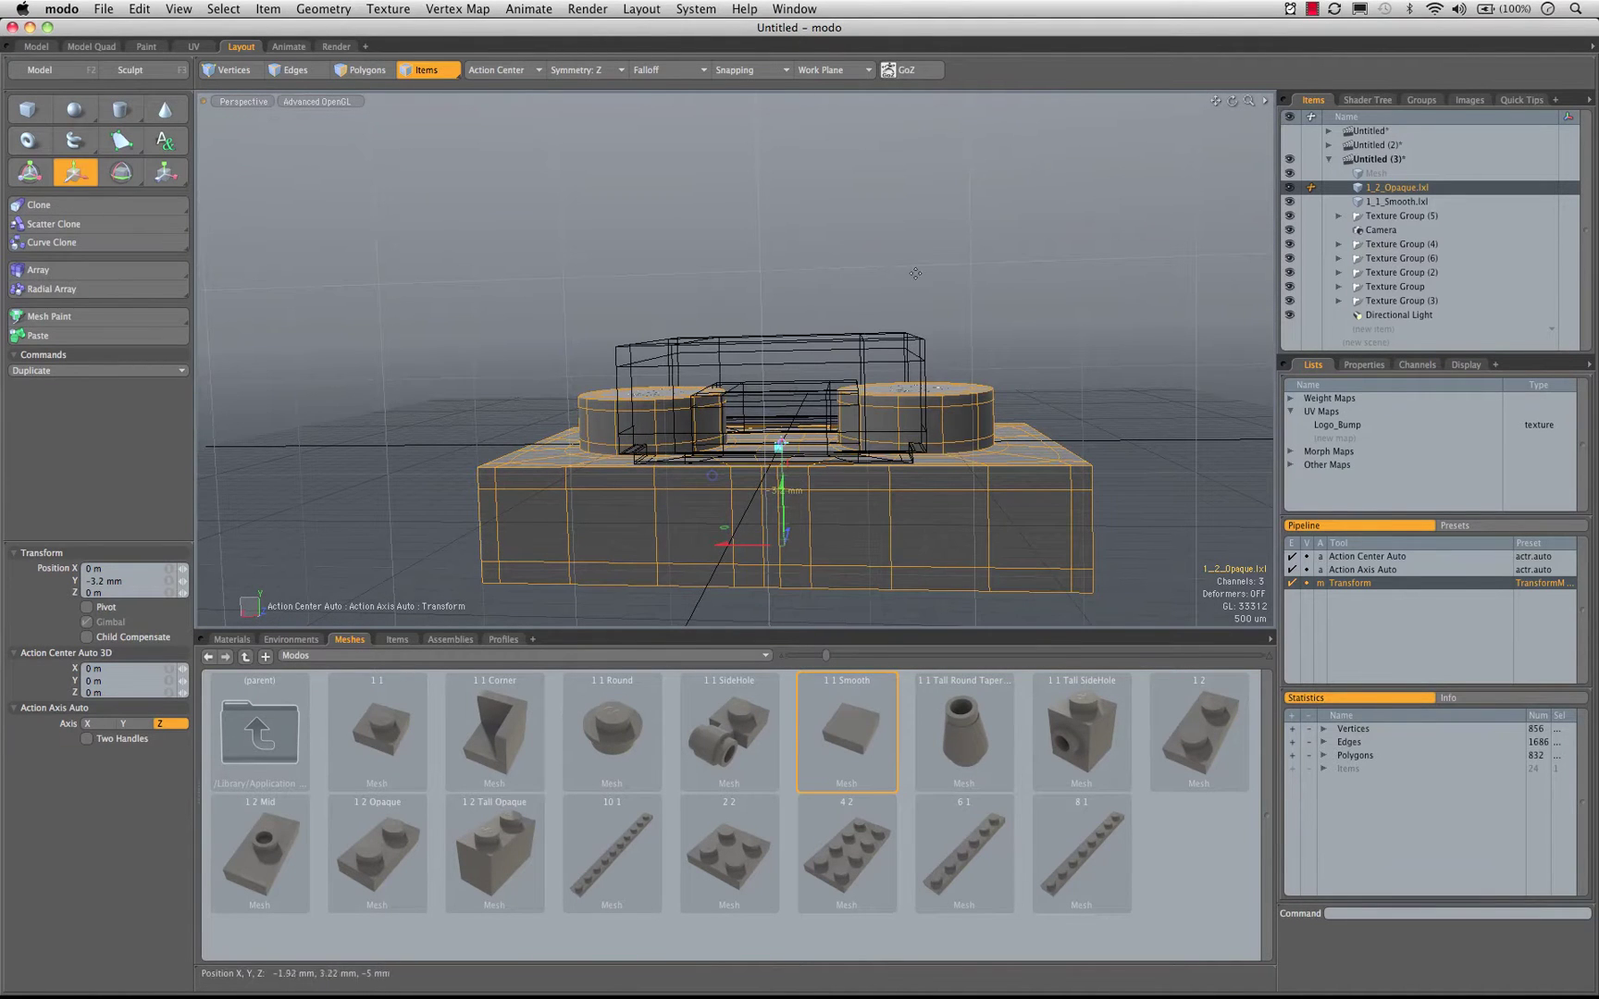
{"action": "key", "text": "q"}
{"action": "left_click_drag", "start_coordinate": [786, 265], "coordinate": [713, 282], "text": "alt"}
{"action": "left_click", "coordinate": [1032, 221]}
{"action": "left_click_drag", "start_coordinate": [1032, 221], "coordinate": [906, 240], "text": "alt"}
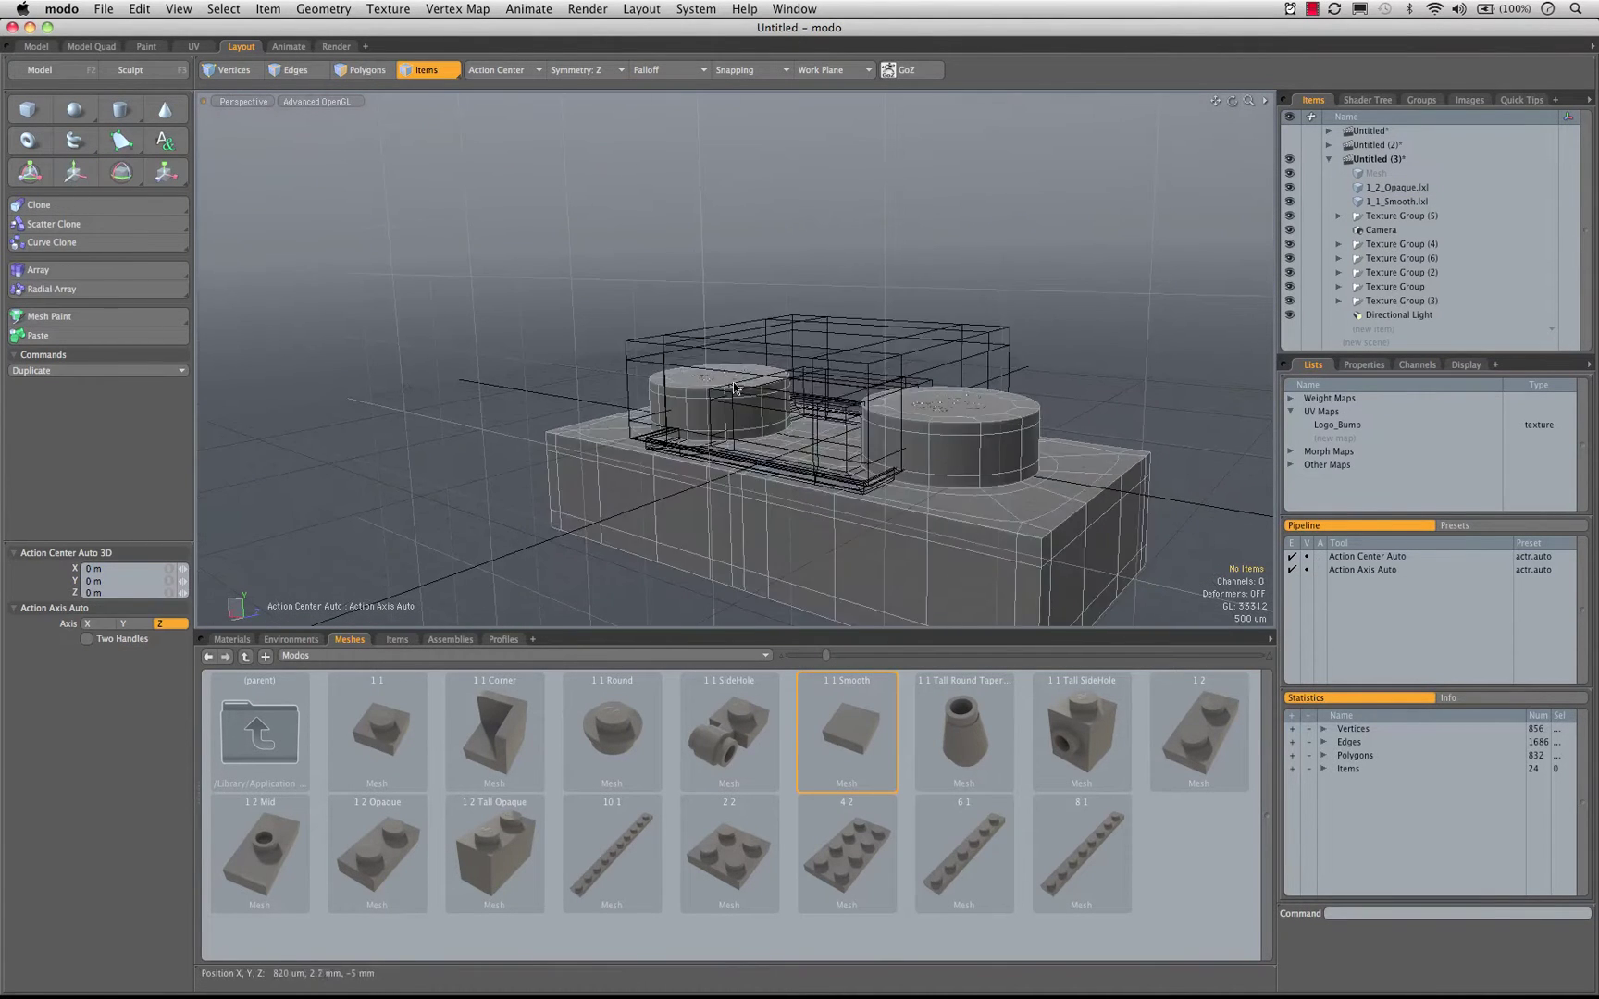
Switch to the four-view modelling layout with the empty Mesh item active and the reference bricks framed
{"action": "left_click", "coordinate": [93, 46]}
{"action": "left_click", "coordinate": [1376, 173]}
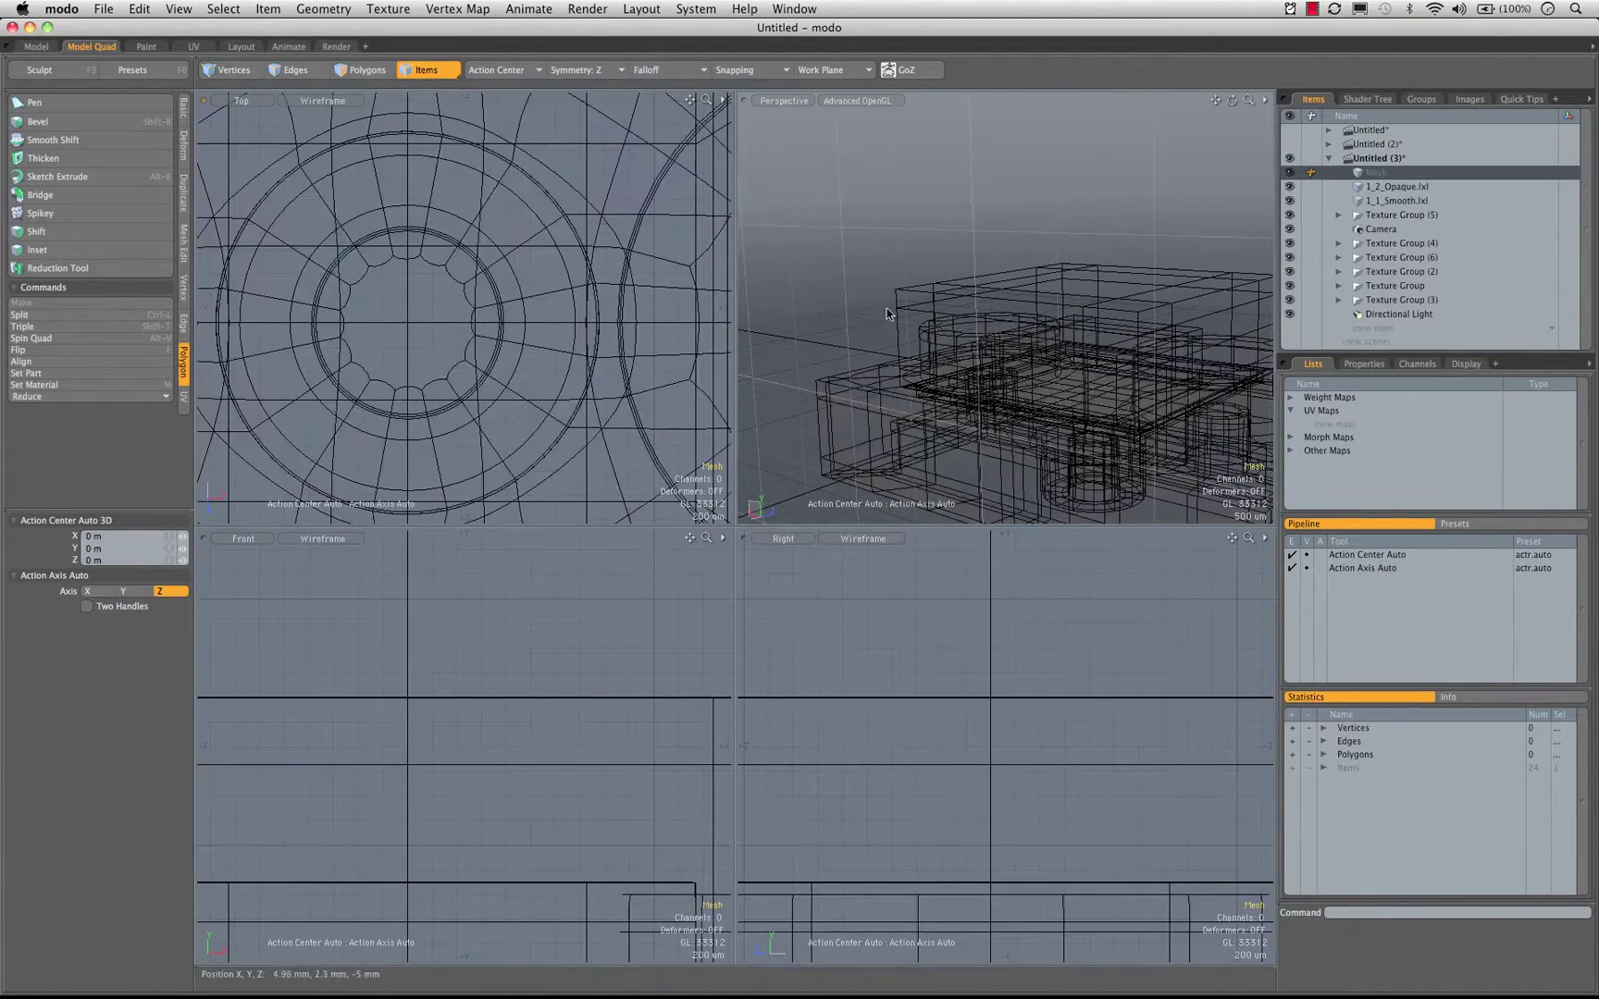
{"action": "key", "text": "a"}
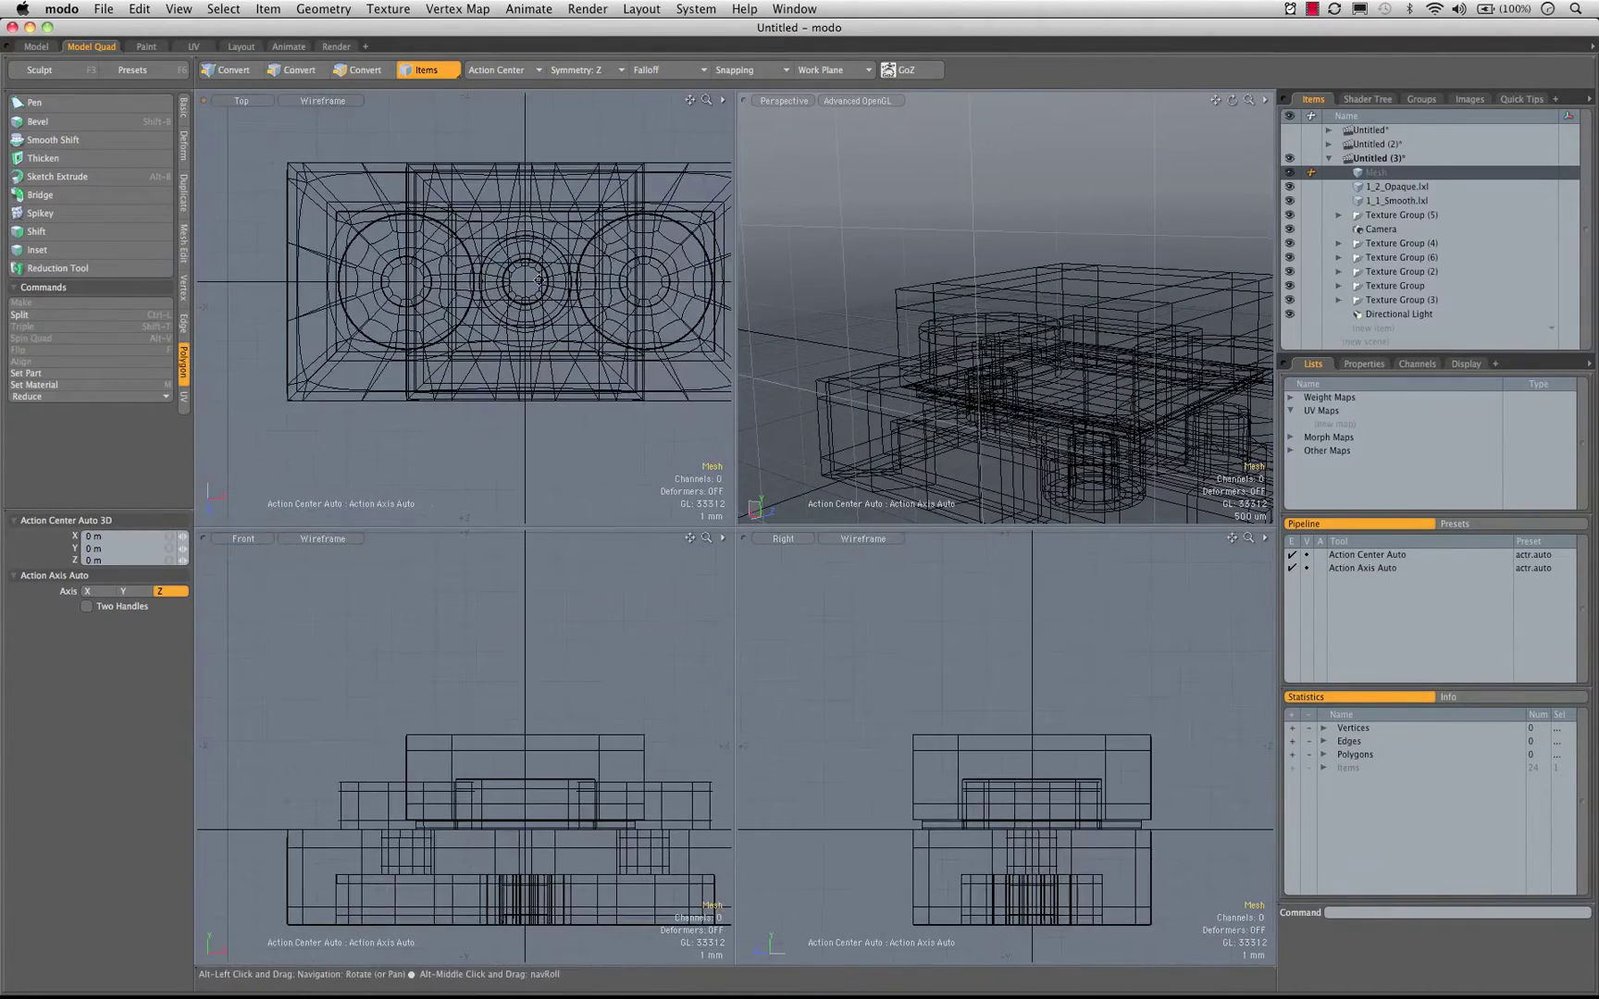
{"action": "left_click_drag", "start_coordinate": [539, 280], "coordinate": [503, 278], "text": "alt"}
{"action": "left_click_drag", "start_coordinate": [503, 279], "coordinate": [481, 326], "text": "ctrl+alt"}
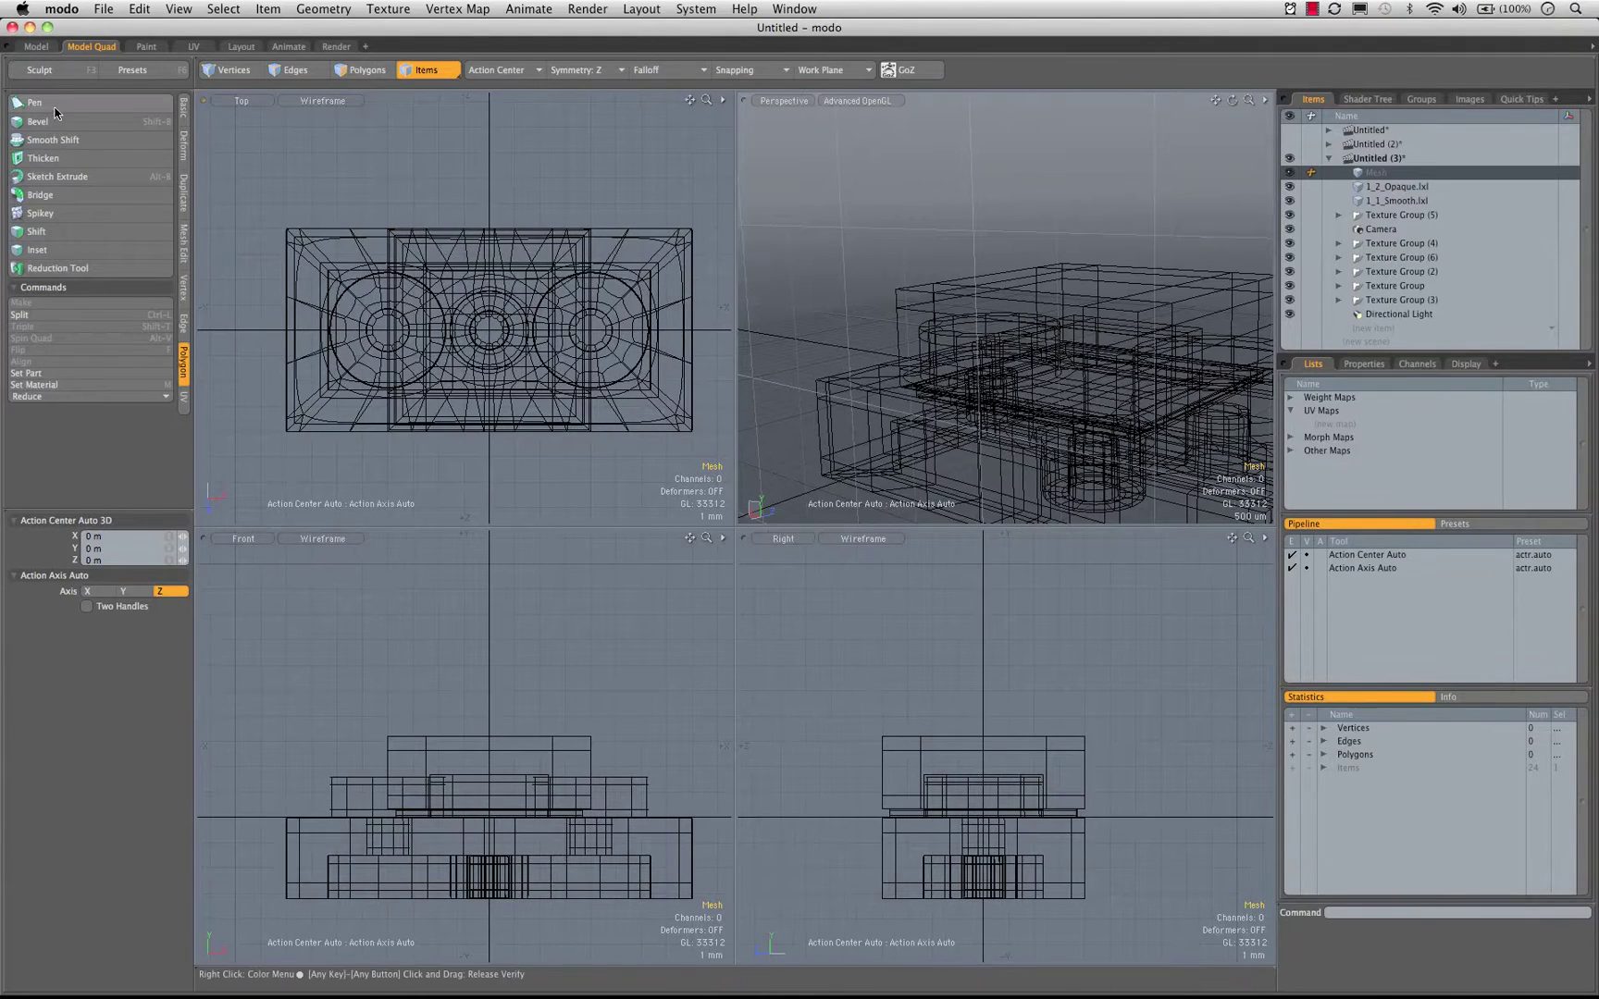
Create a 16 × 3.2 × 8 mm cube centred at Y 1.6 mm in the empty Mesh item
{"action": "left_click", "coordinate": [184, 110]}
{"action": "left_click", "coordinate": [27, 108]}
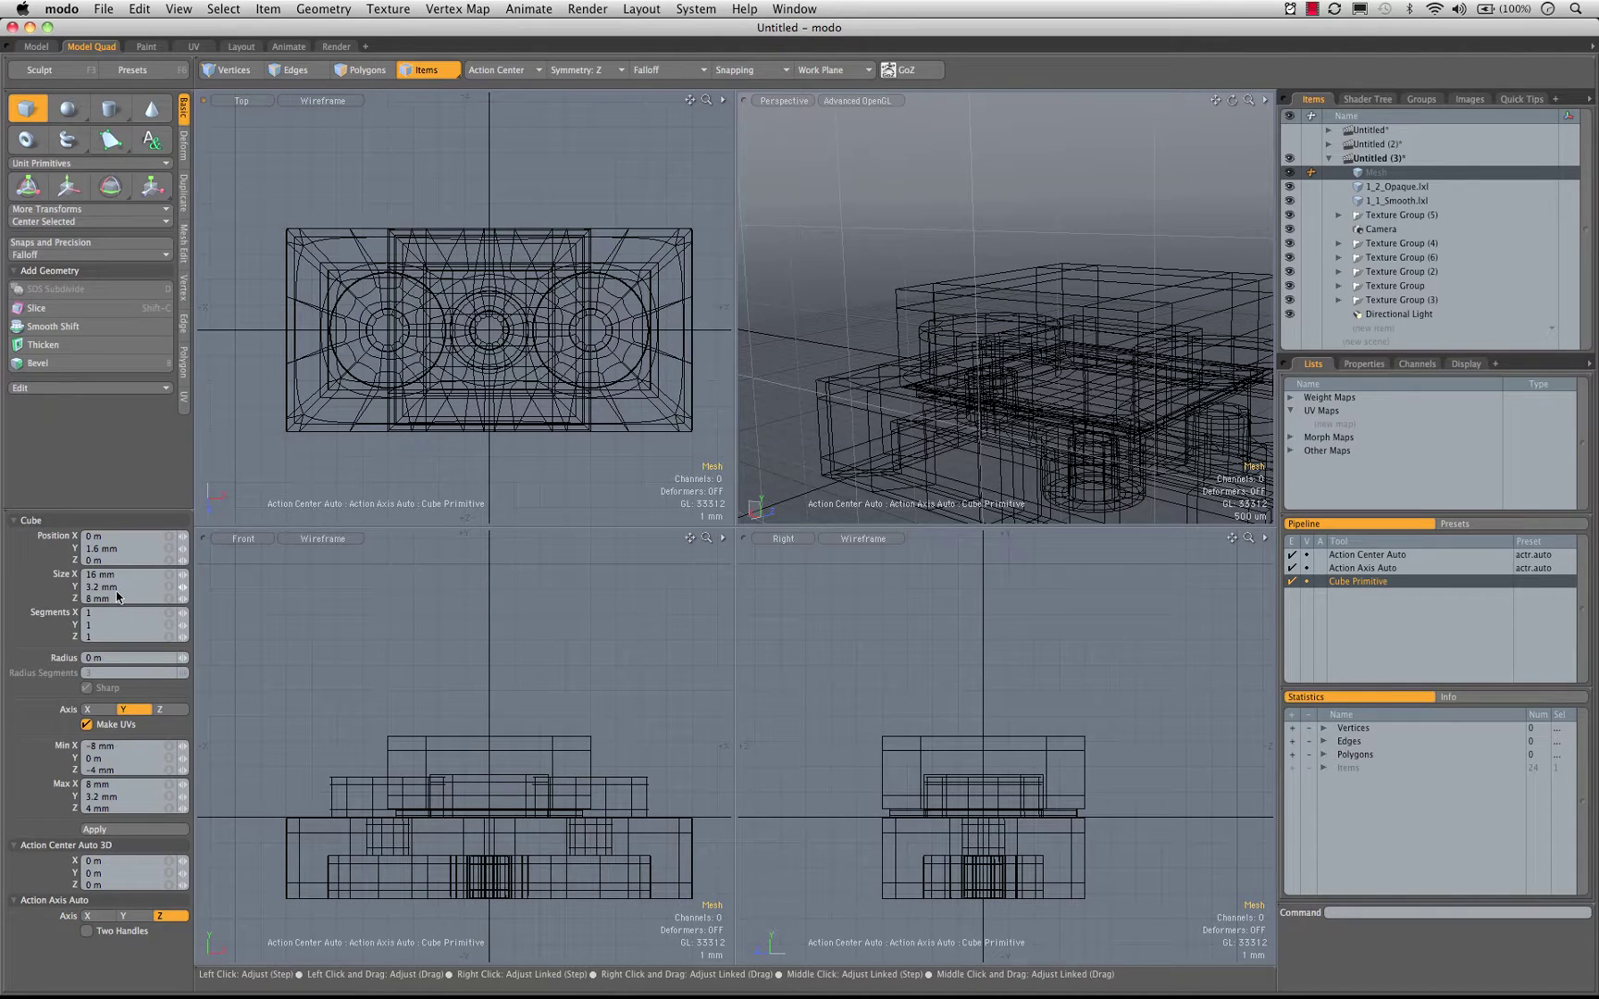
{"action": "left_click", "coordinate": [131, 829]}
{"action": "left_click_drag", "start_coordinate": [923, 321], "coordinate": [888, 314], "text": "alt"}
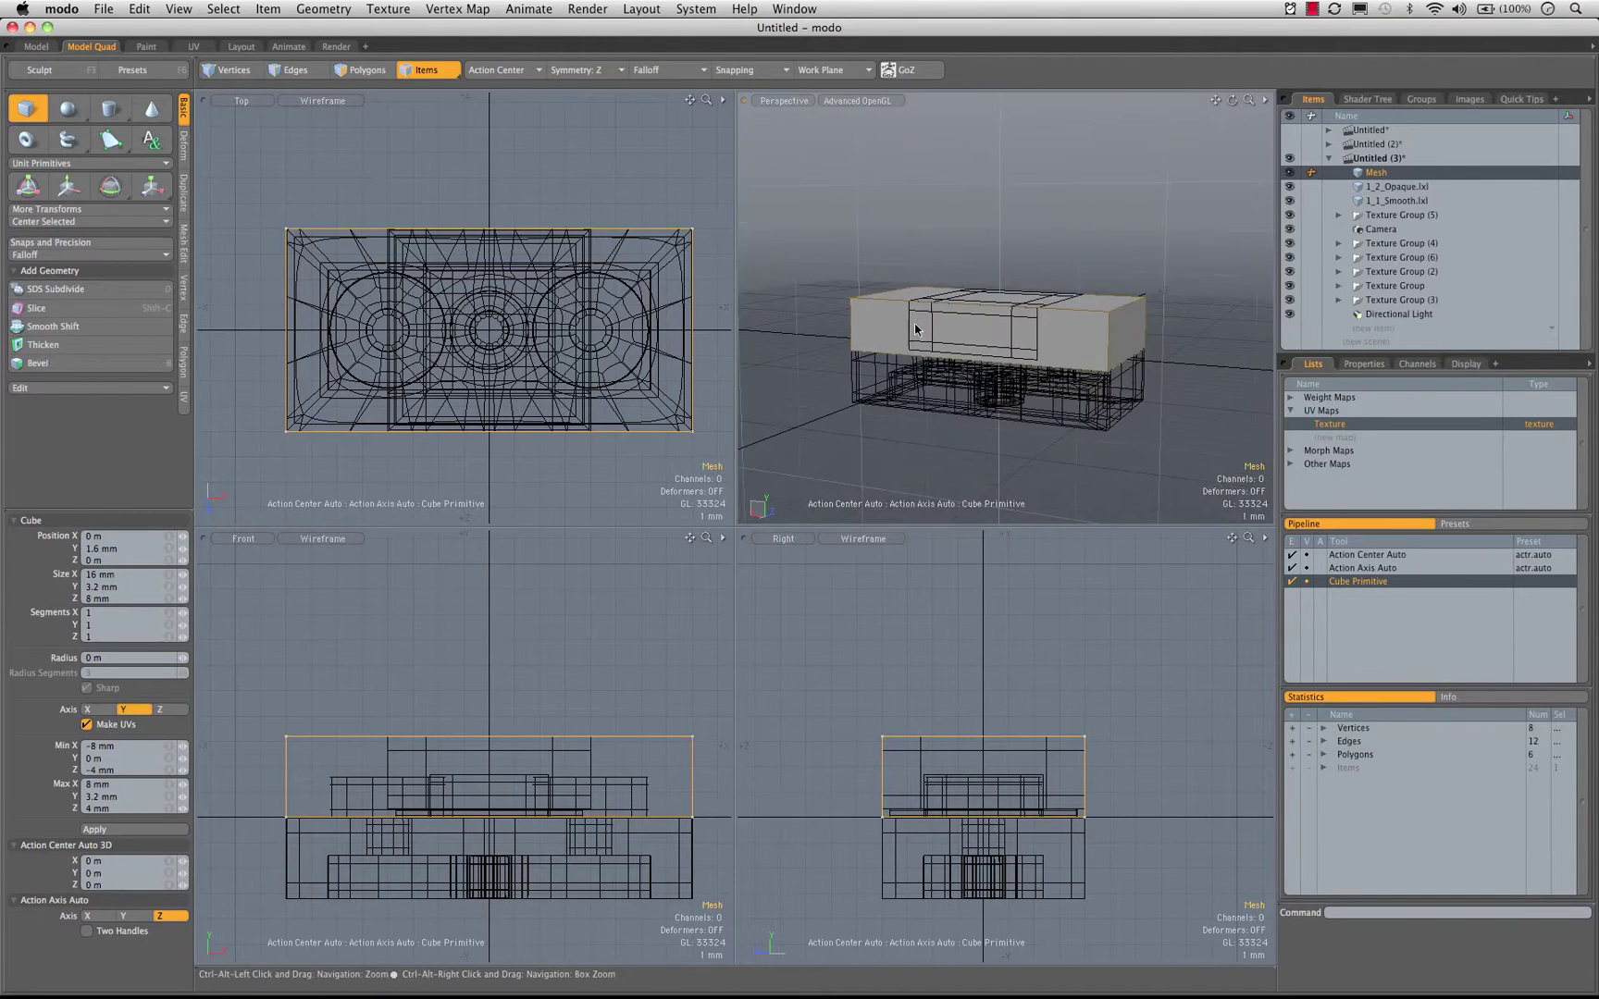
{"action": "mouse_move", "coordinate": [981, 296]}
{"action": "left_mouse_down", "text": "alt"}
{"action": "mouse_move", "coordinate": [944, 310]}
{"action": "mouse_move", "coordinate": [1008, 304]}
{"action": "left_mouse_up", "text": "alt"}
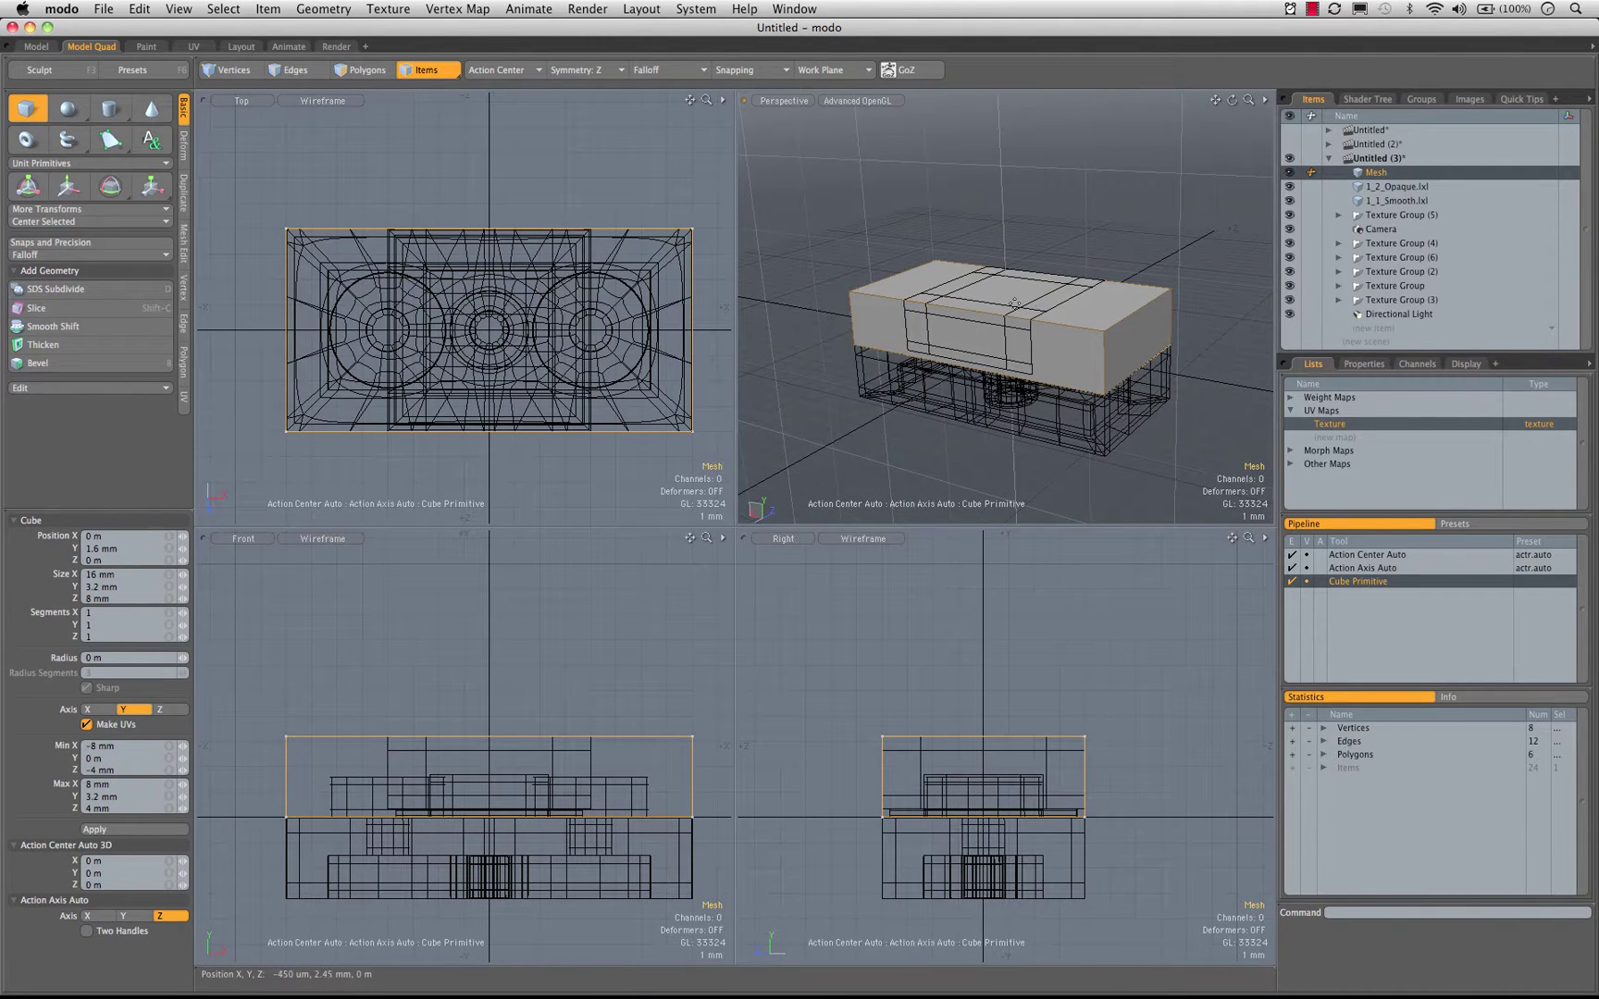
{"action": "key", "text": "space"}
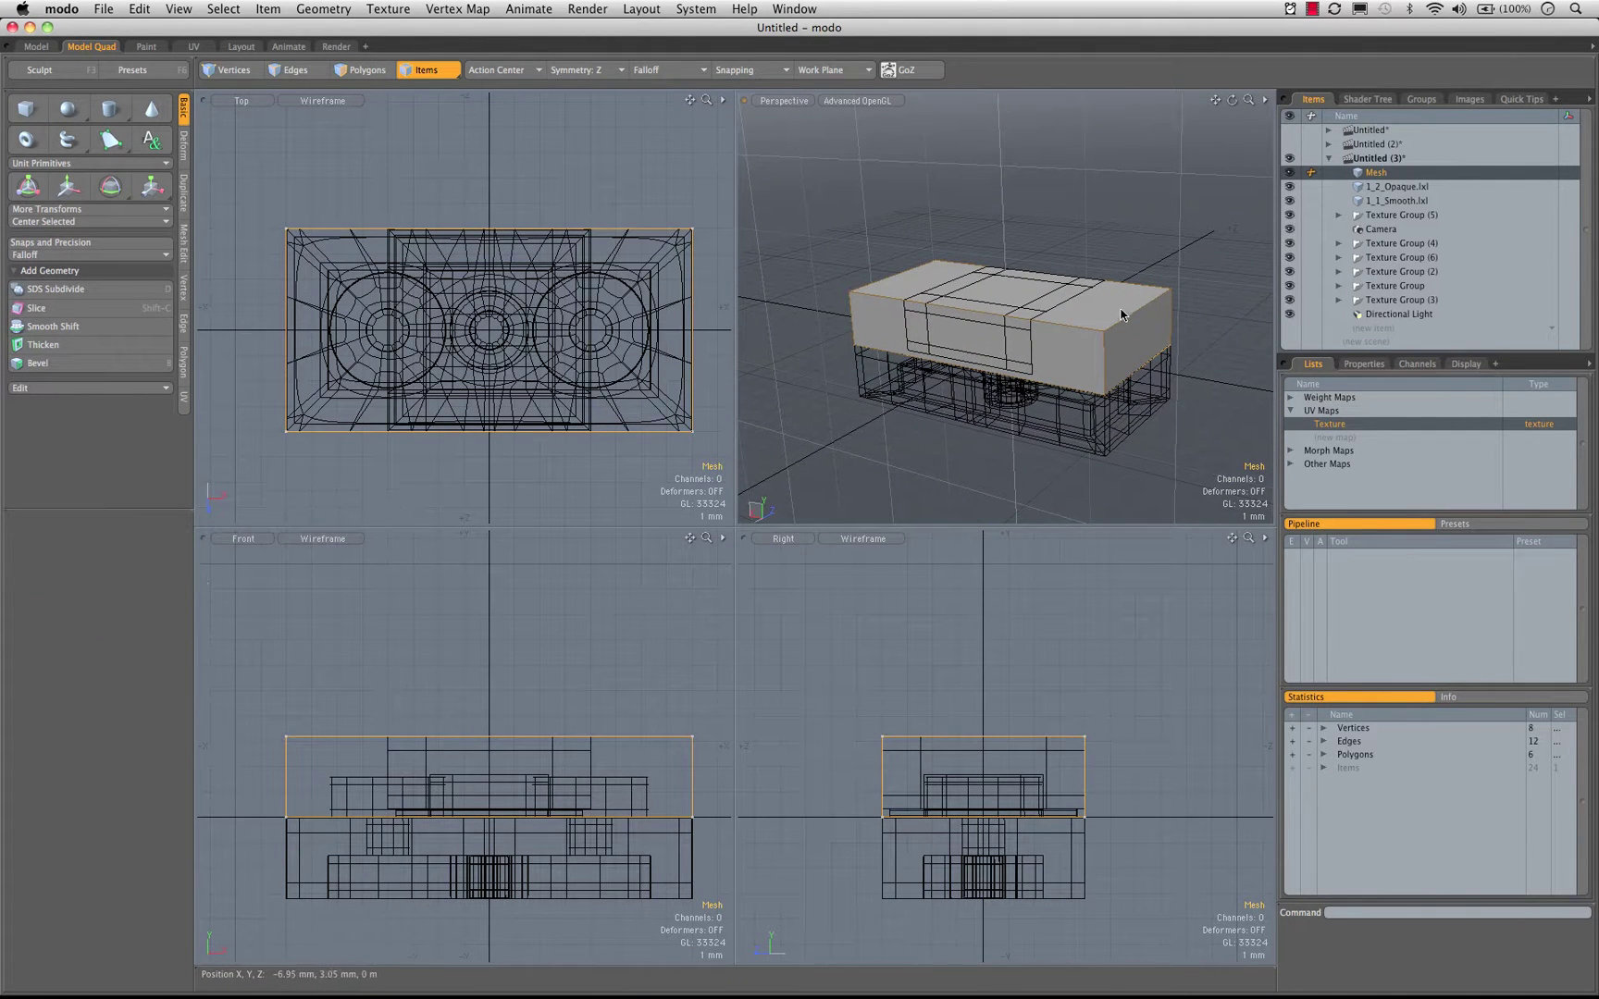
Turn symmetry off and lower the block's top edge at the negative X end by 1.6 mm
{"action": "key", "text": "space"}
{"action": "key", "text": "space"}
{"action": "key", "text": "space"}
{"action": "left_click", "coordinate": [1134, 321]}
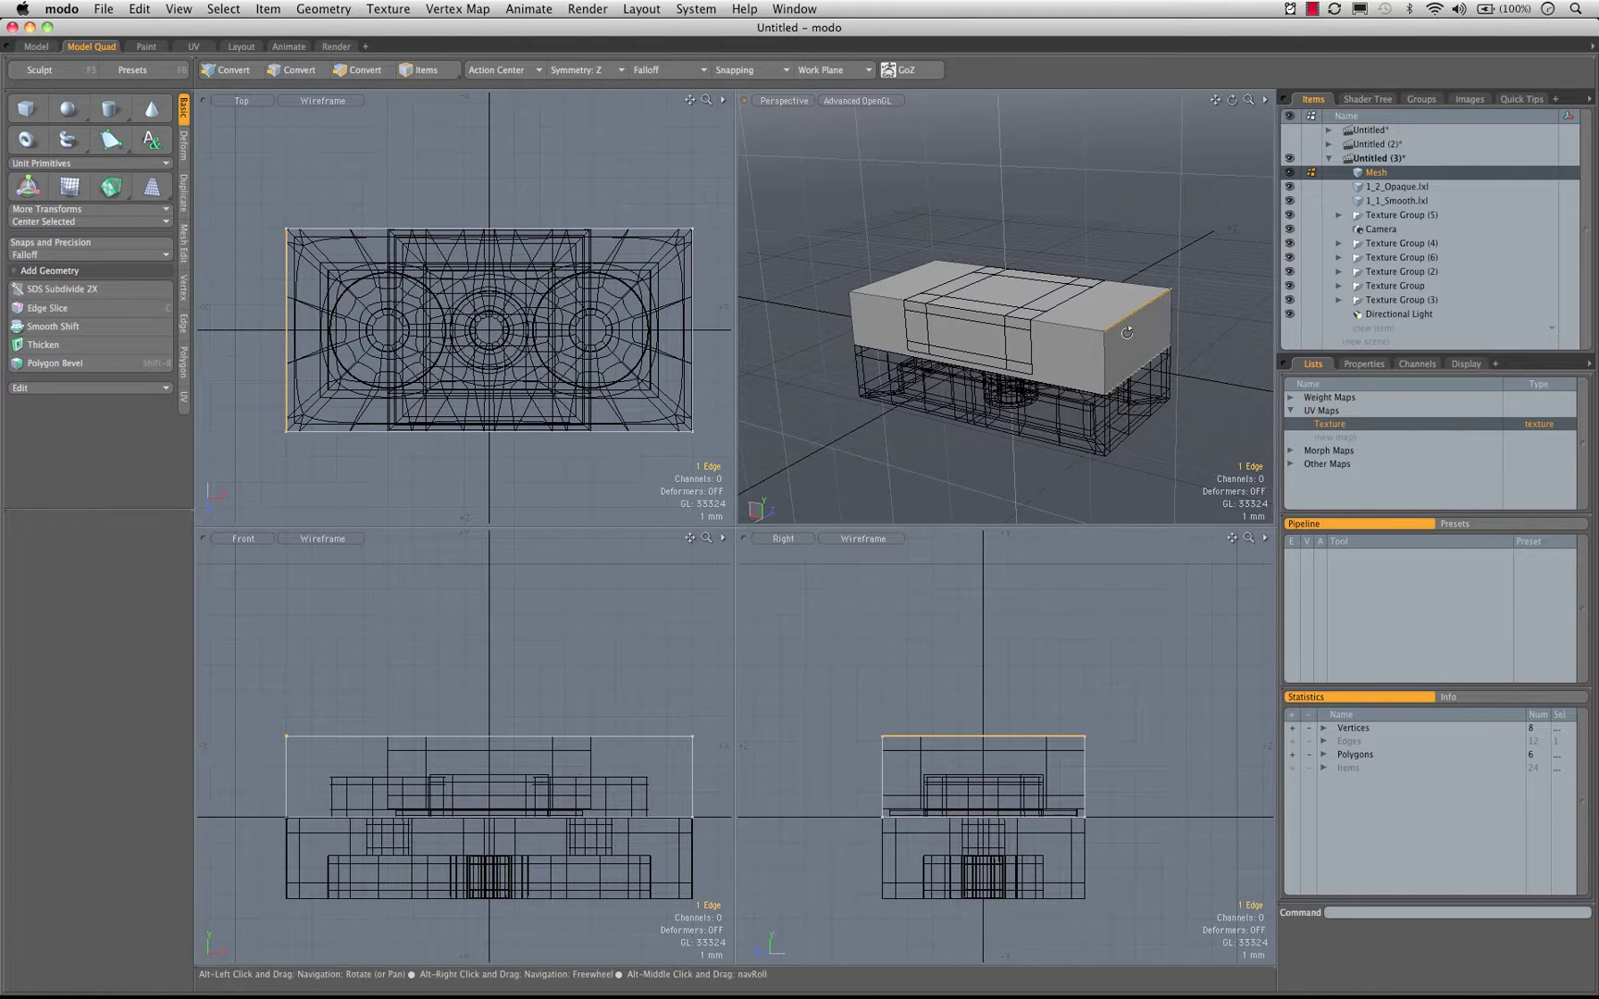
{"action": "left_click_drag", "start_coordinate": [1145, 341], "coordinate": [1194, 265], "text": "alt"}
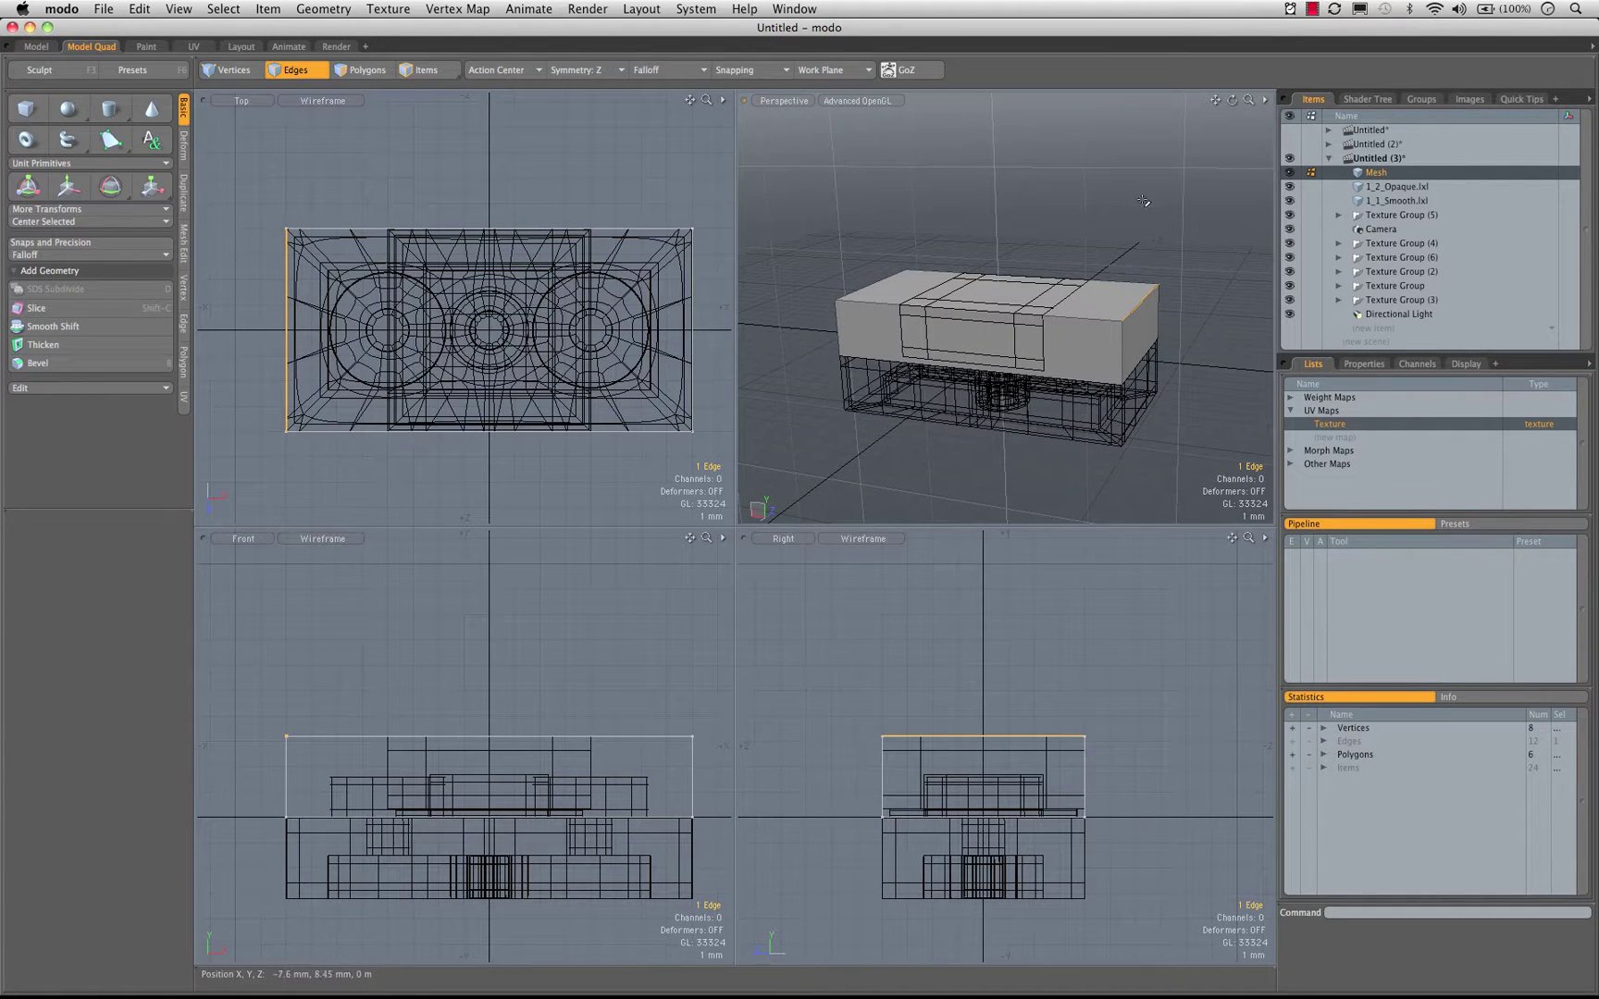
{"action": "key", "text": "w"}
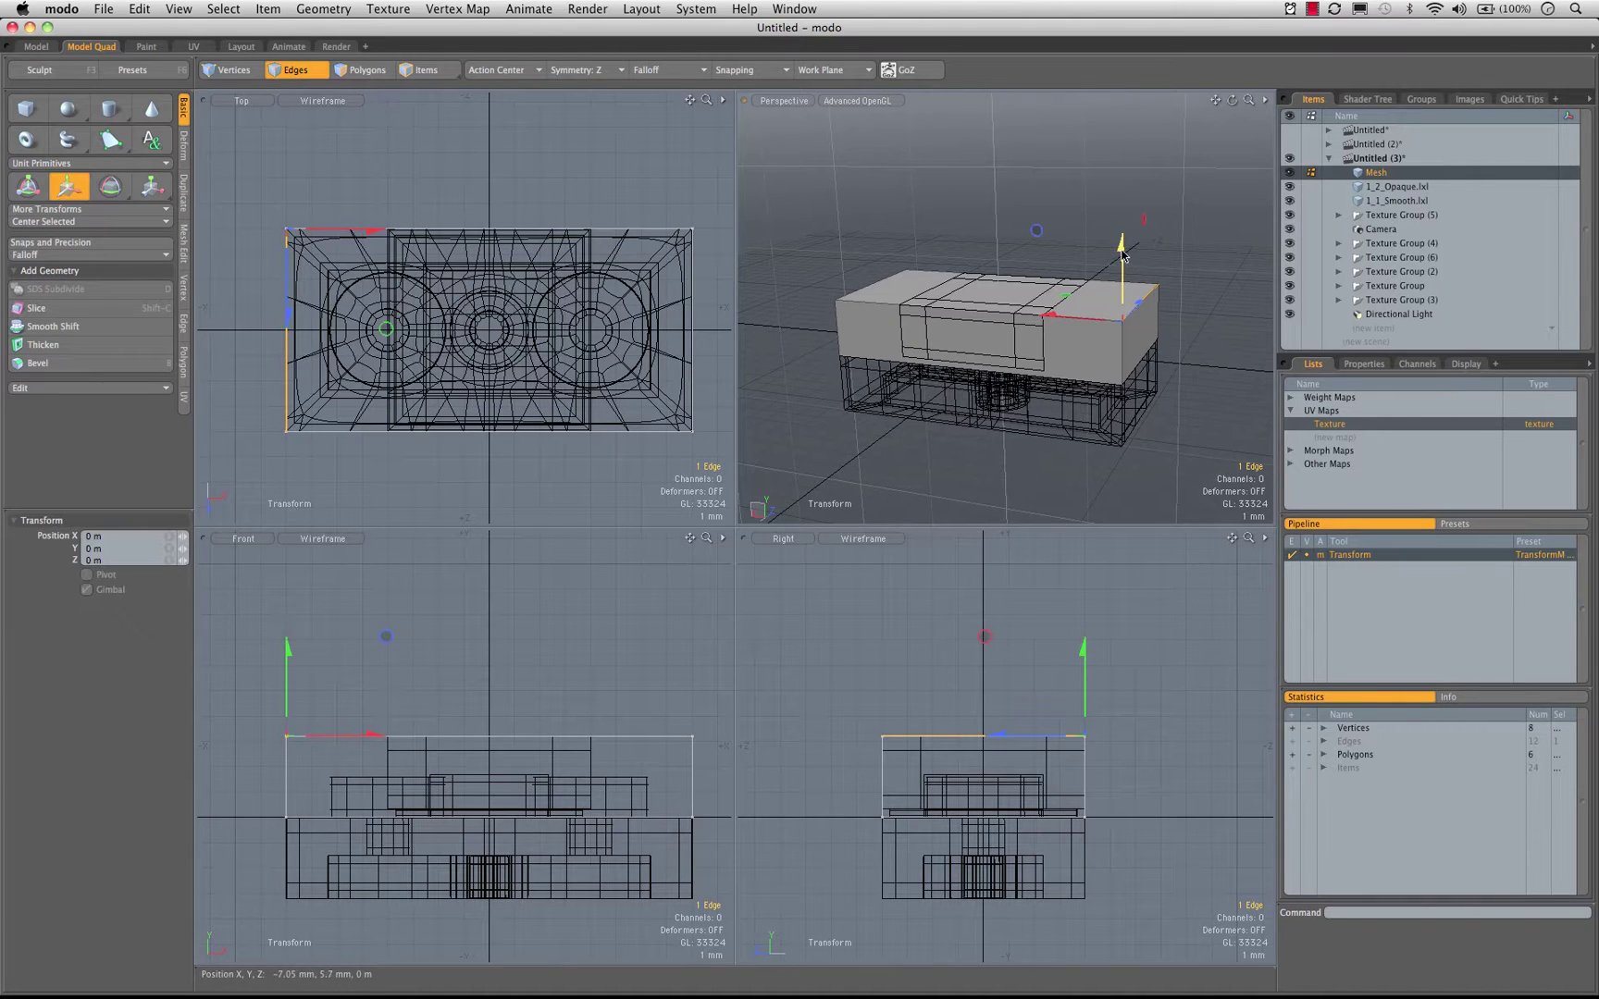
{"action": "left_click", "coordinate": [583, 70]}
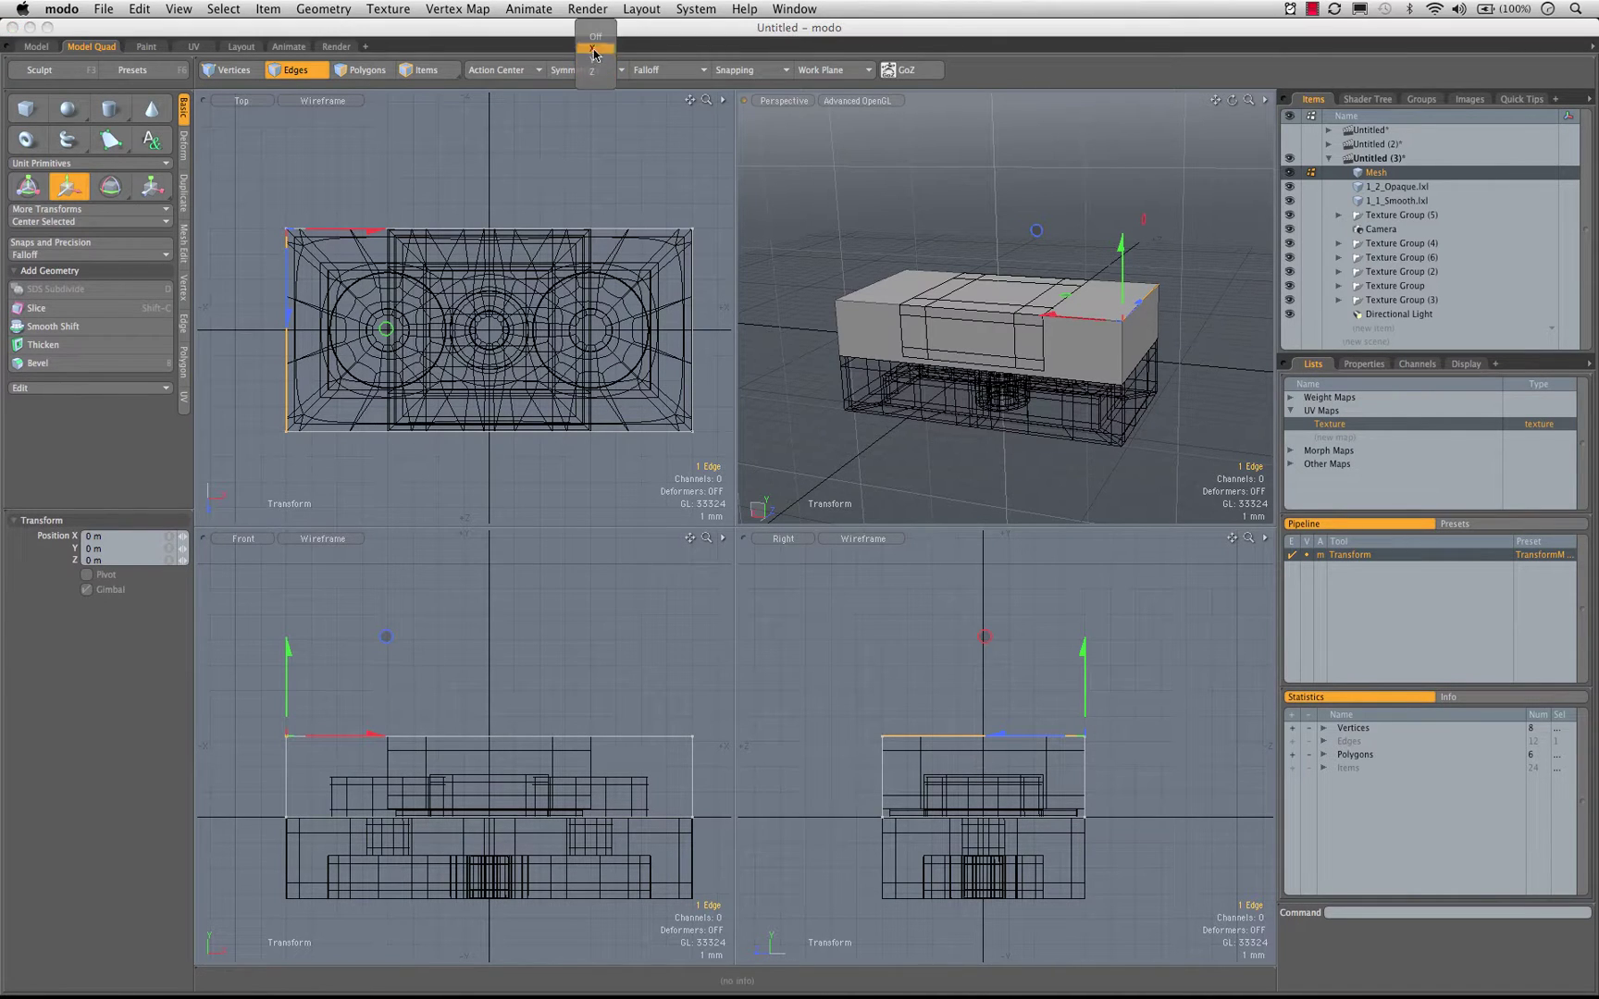
{"action": "left_click", "coordinate": [594, 47]}
{"action": "left_click_drag", "start_coordinate": [1142, 235], "coordinate": [1122, 269]}
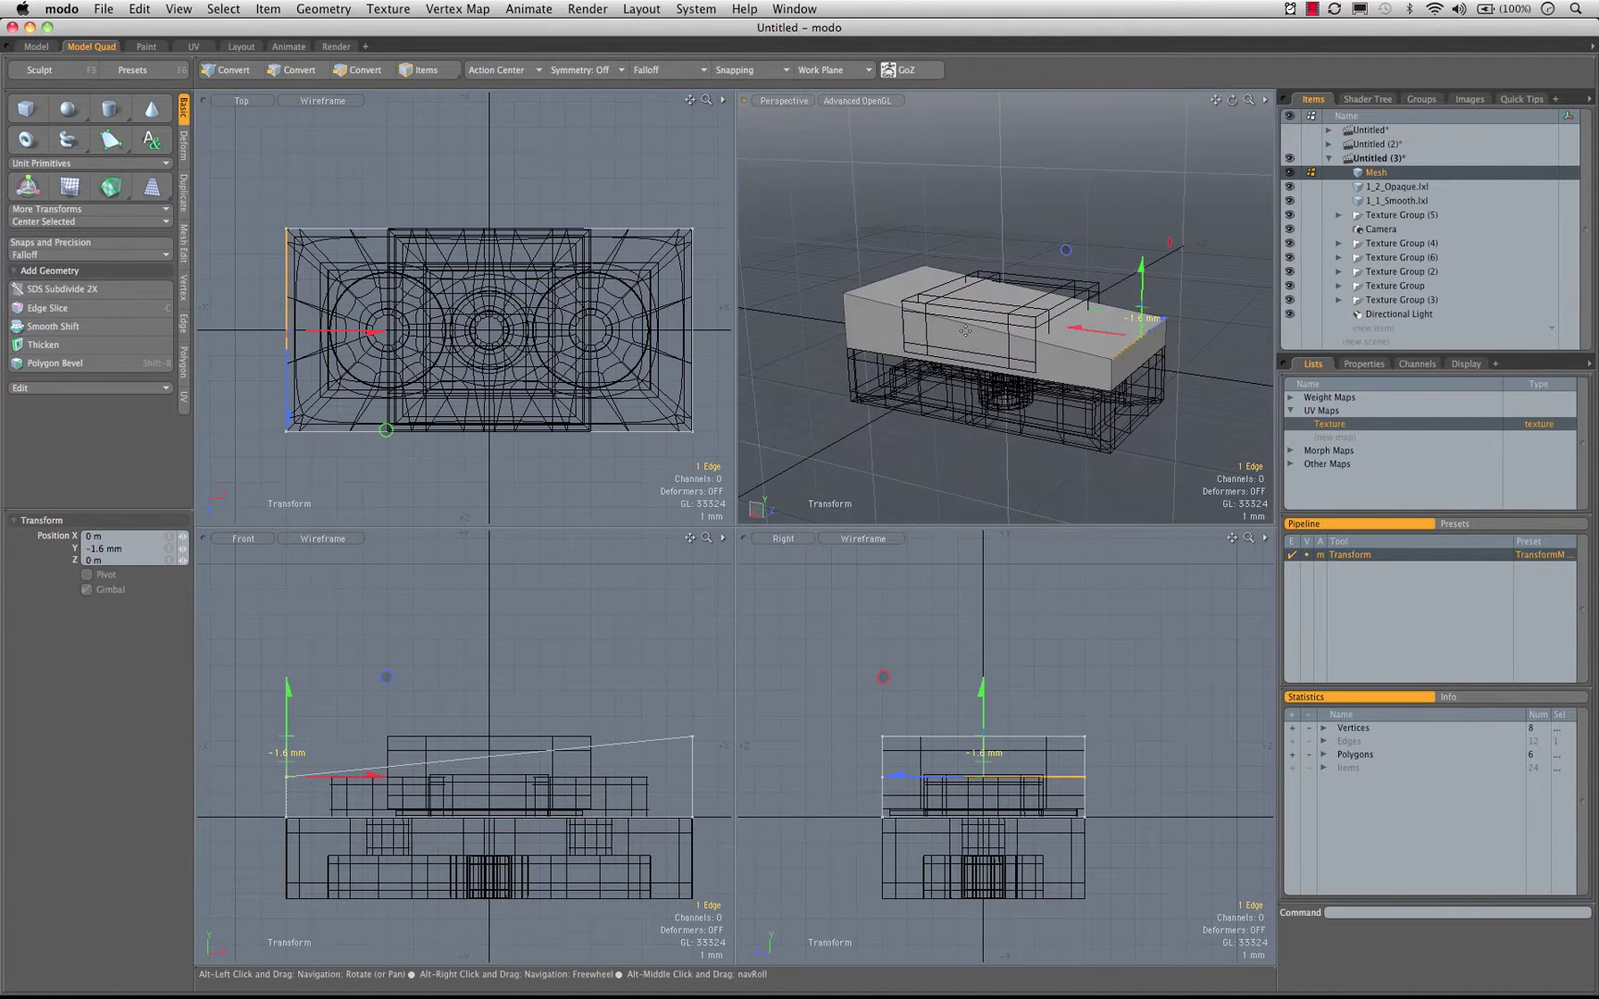
{"action": "key", "text": "space"}
Raise the top edge at the block's positive X end to about twice the original block height, forming a slope
{"action": "left_click", "coordinate": [867, 274]}
{"action": "left_click", "coordinate": [884, 283]}
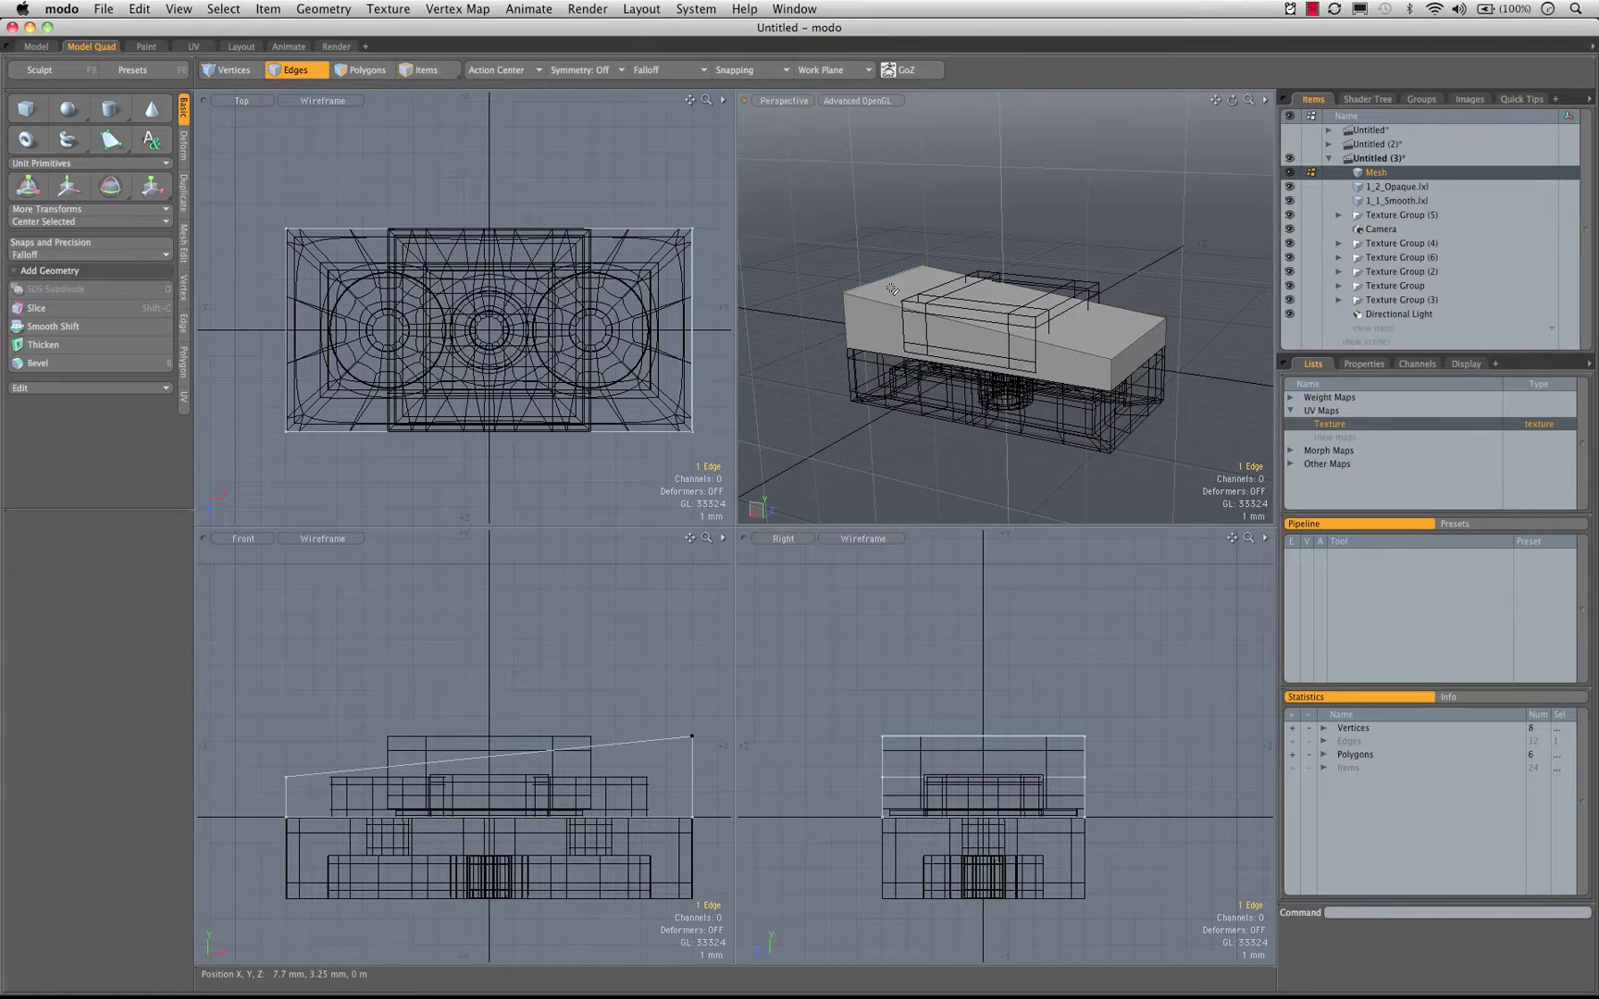
{"action": "key", "text": "w"}
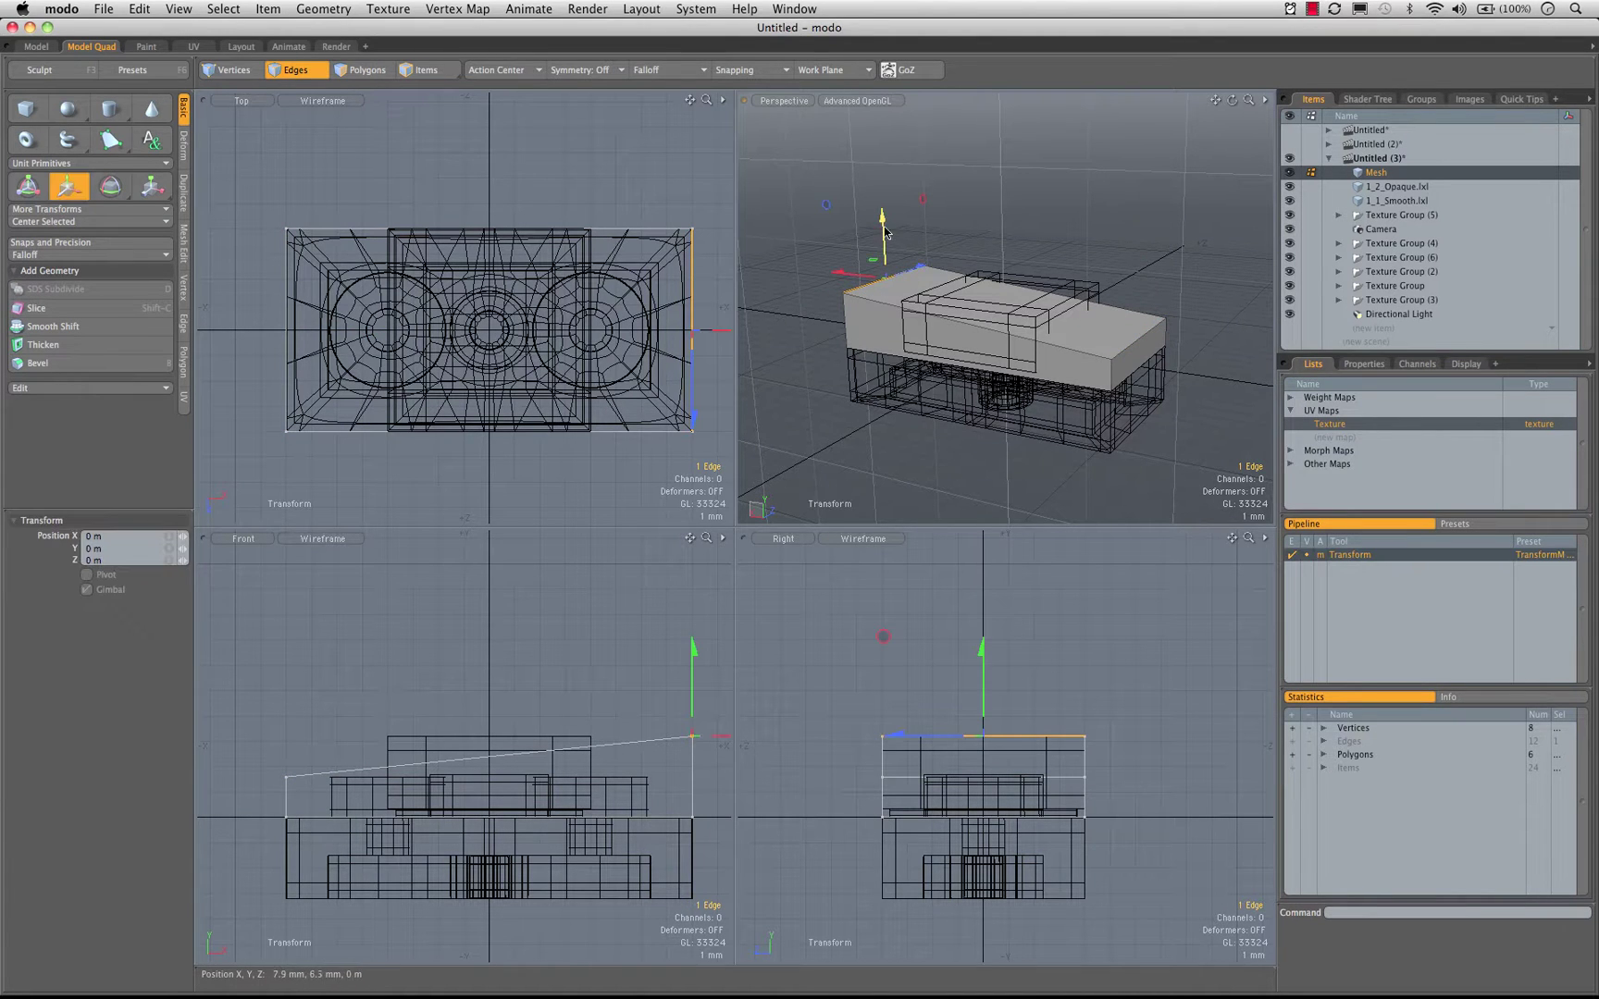
{"action": "left_click_drag", "start_coordinate": [886, 236], "coordinate": [883, 199]}
{"action": "left_click_drag", "start_coordinate": [884, 584], "coordinate": [884, 555]}
{"action": "key", "text": "alt"}
{"action": "left_click_drag", "start_coordinate": [921, 289], "coordinate": [972, 219], "text": "alt"}
{"action": "key", "text": "Escape"}
{"action": "key", "text": "Escape"}
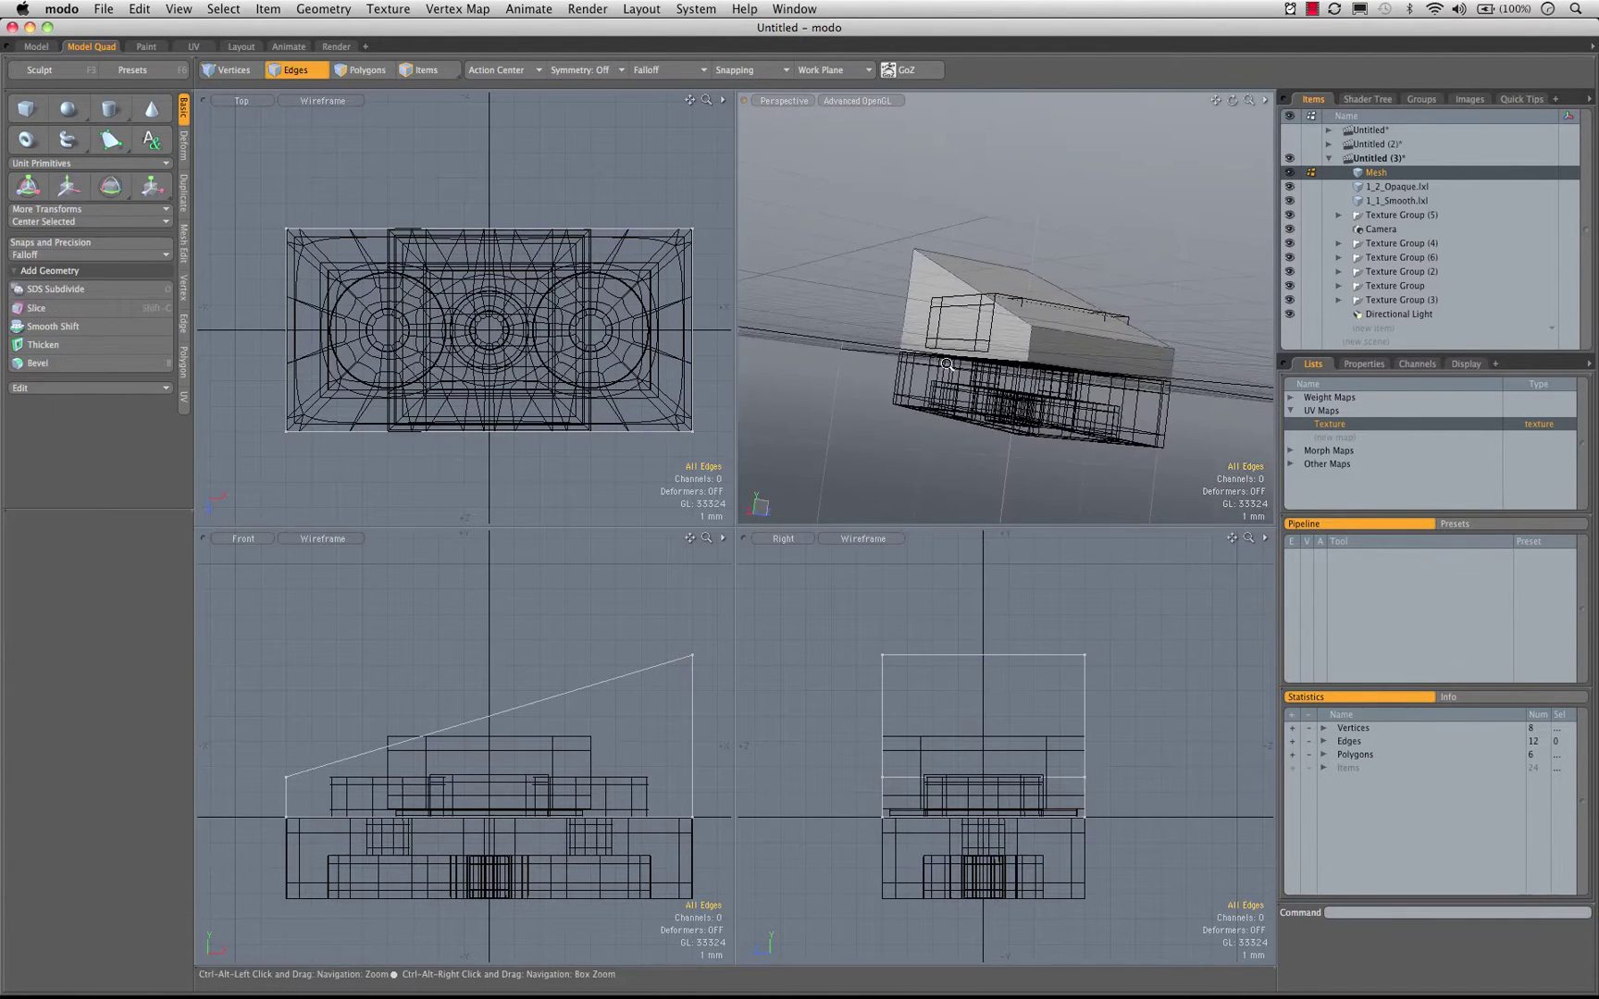
Slice the sloped block horizontally just above its base at Y 350 µm, cutting straight through its full depth
{"action": "left_click_drag", "start_coordinate": [973, 416], "coordinate": [1053, 387], "text": "ctrl+alt"}
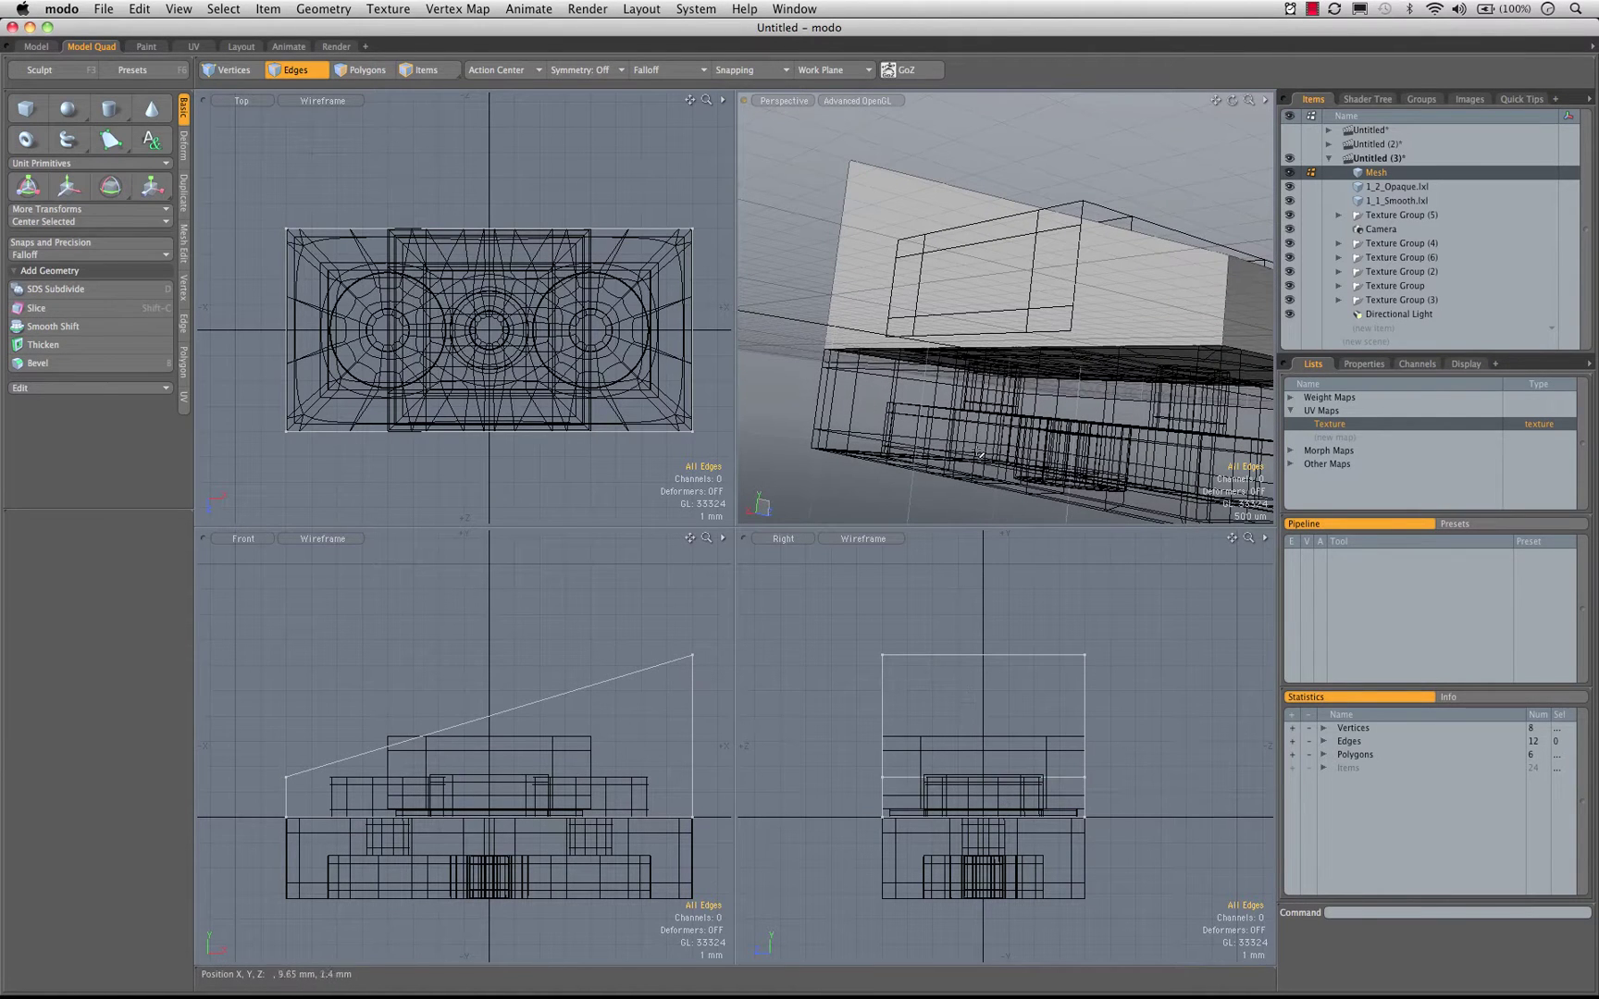
{"action": "left_click_drag", "start_coordinate": [1064, 269], "coordinate": [983, 280], "text": "alt"}
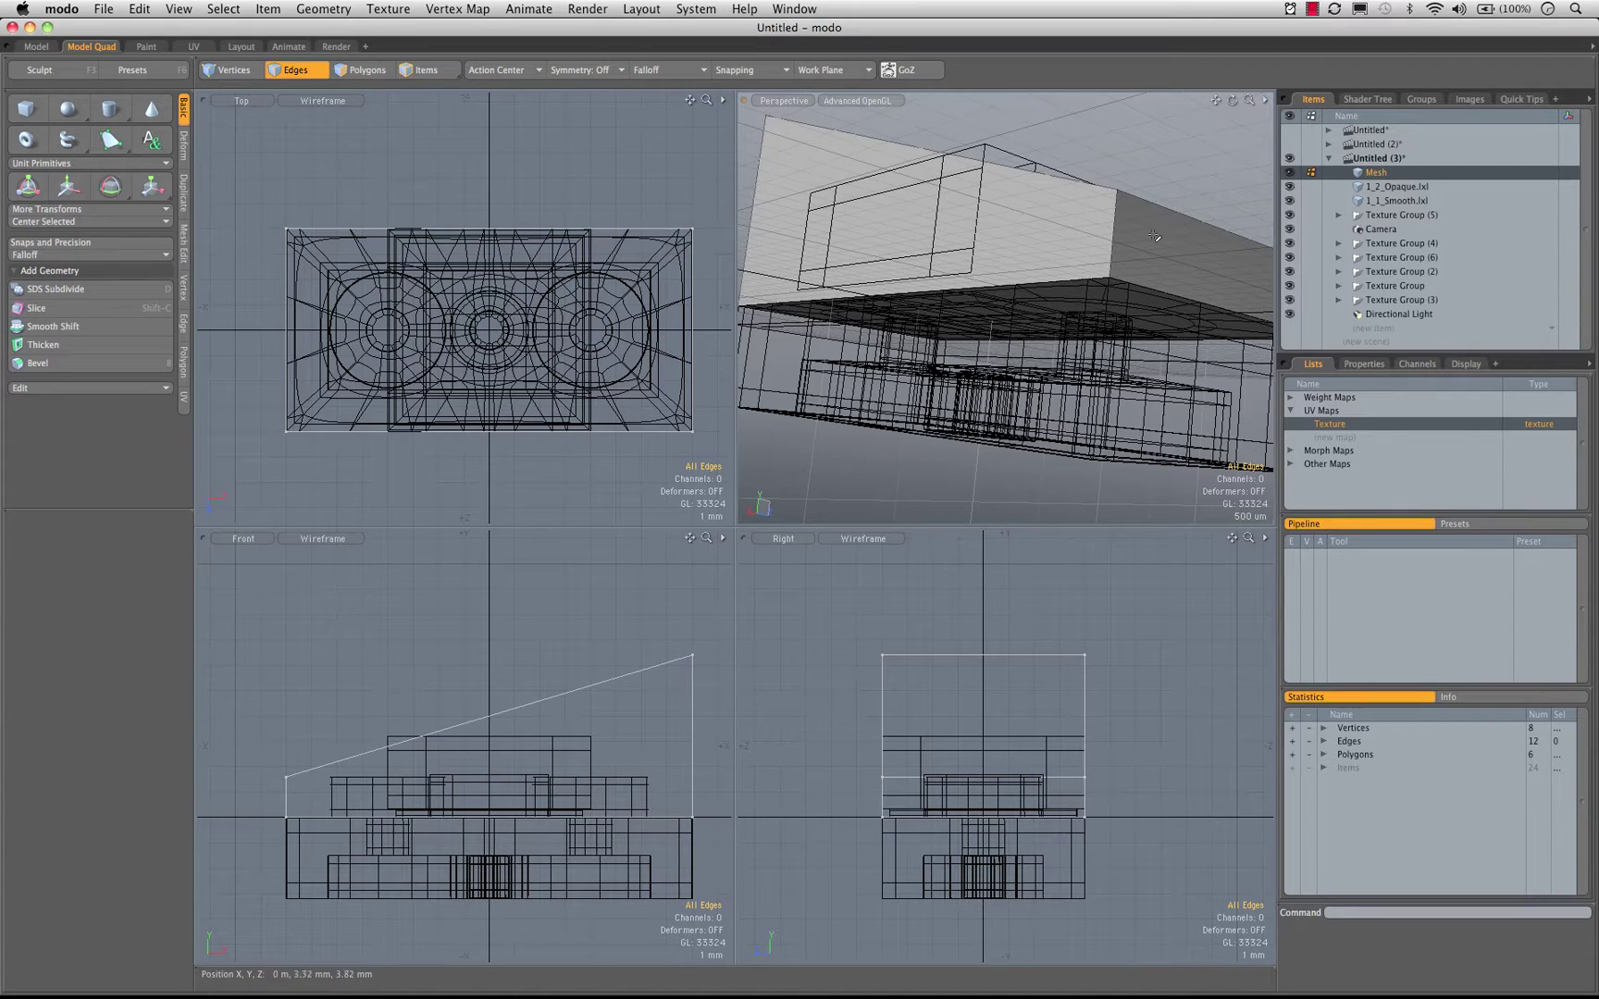
{"action": "left_click_drag", "start_coordinate": [963, 802], "coordinate": [1011, 803], "text": "ctrl+alt"}
{"action": "left_click_drag", "start_coordinate": [1011, 803], "coordinate": [1019, 768], "text": "alt+shift"}
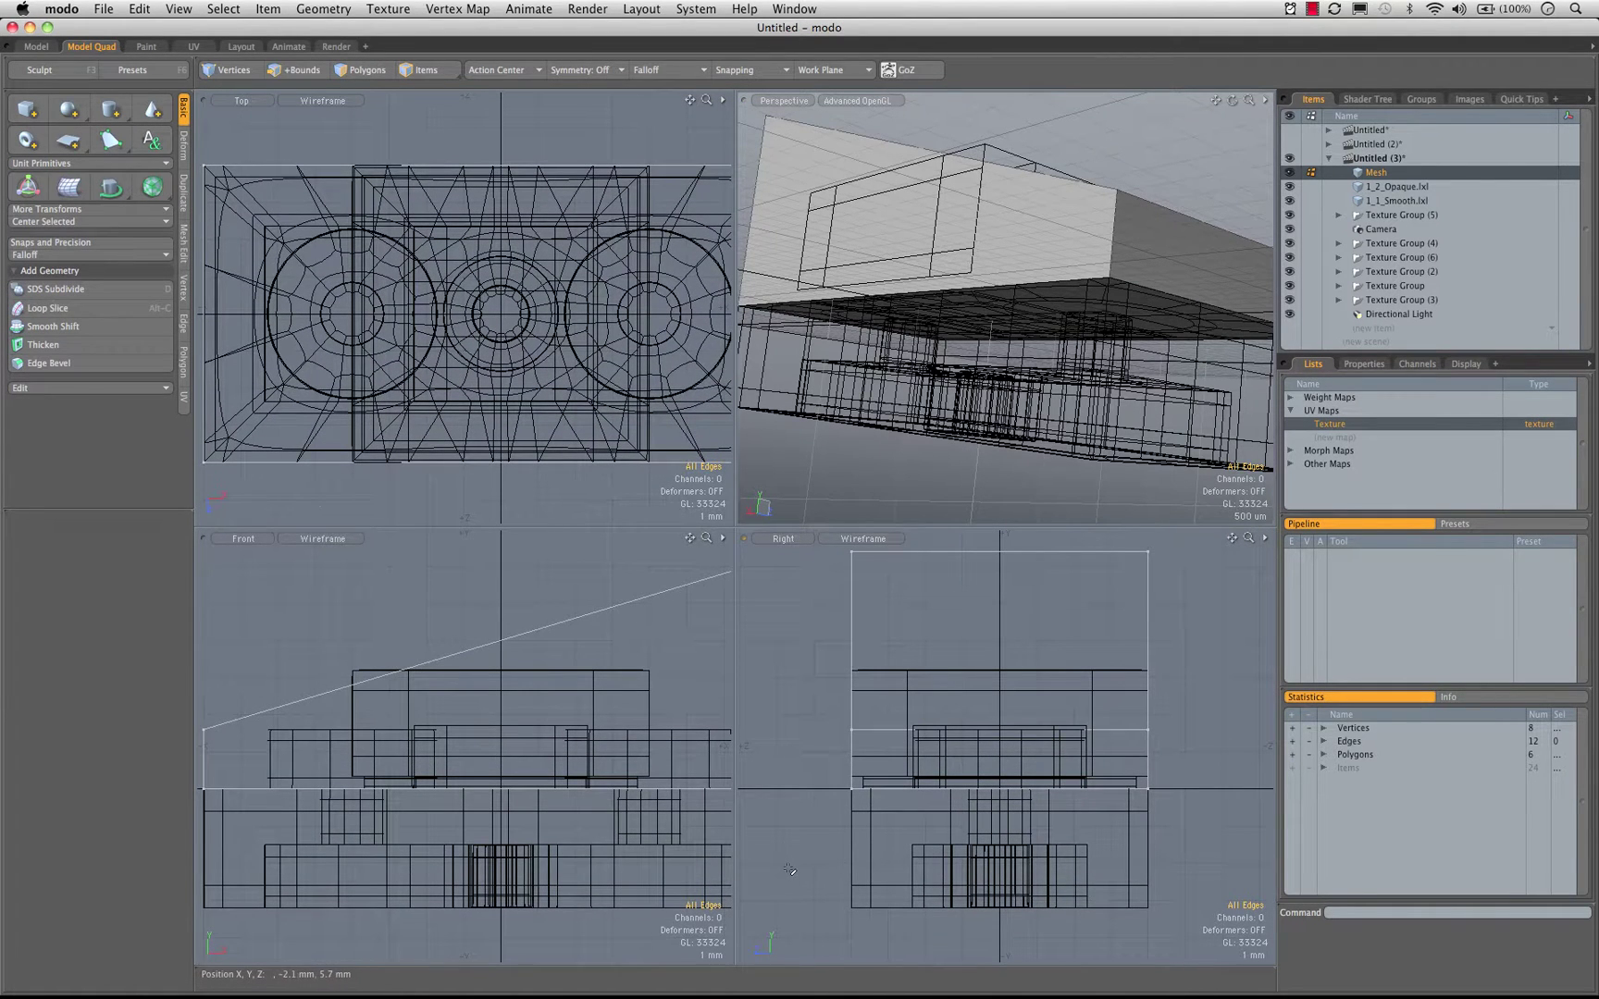
{"action": "key", "text": "shift+c"}
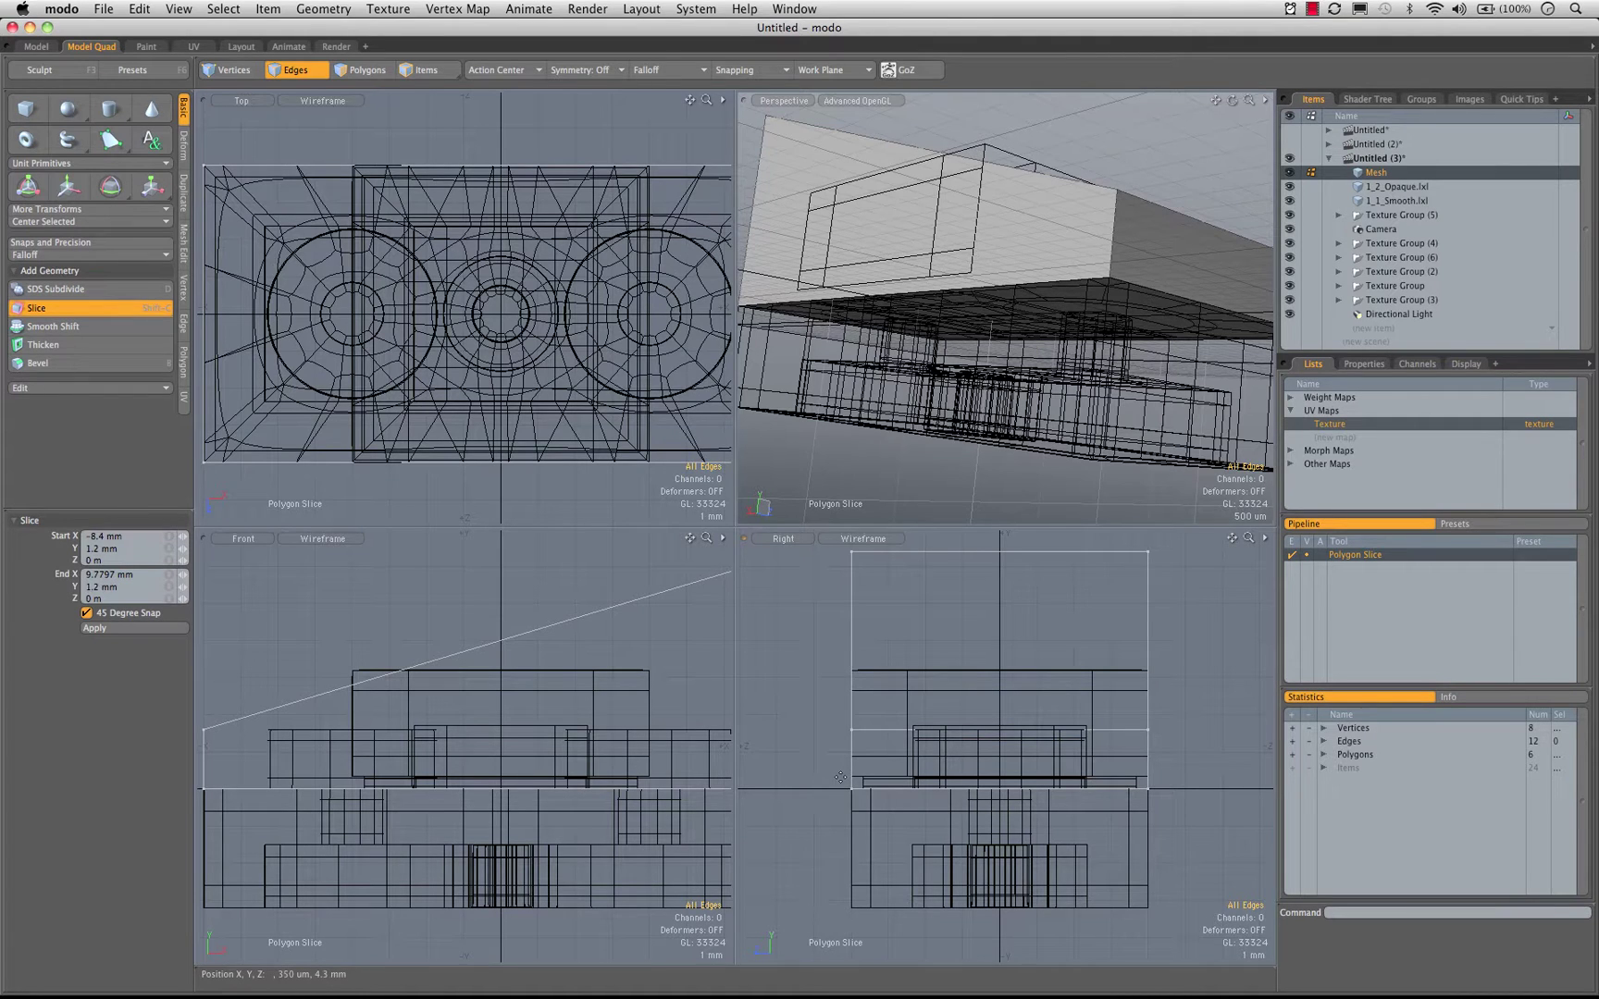
{"action": "left_click_drag", "start_coordinate": [840, 777], "coordinate": [1205, 775]}
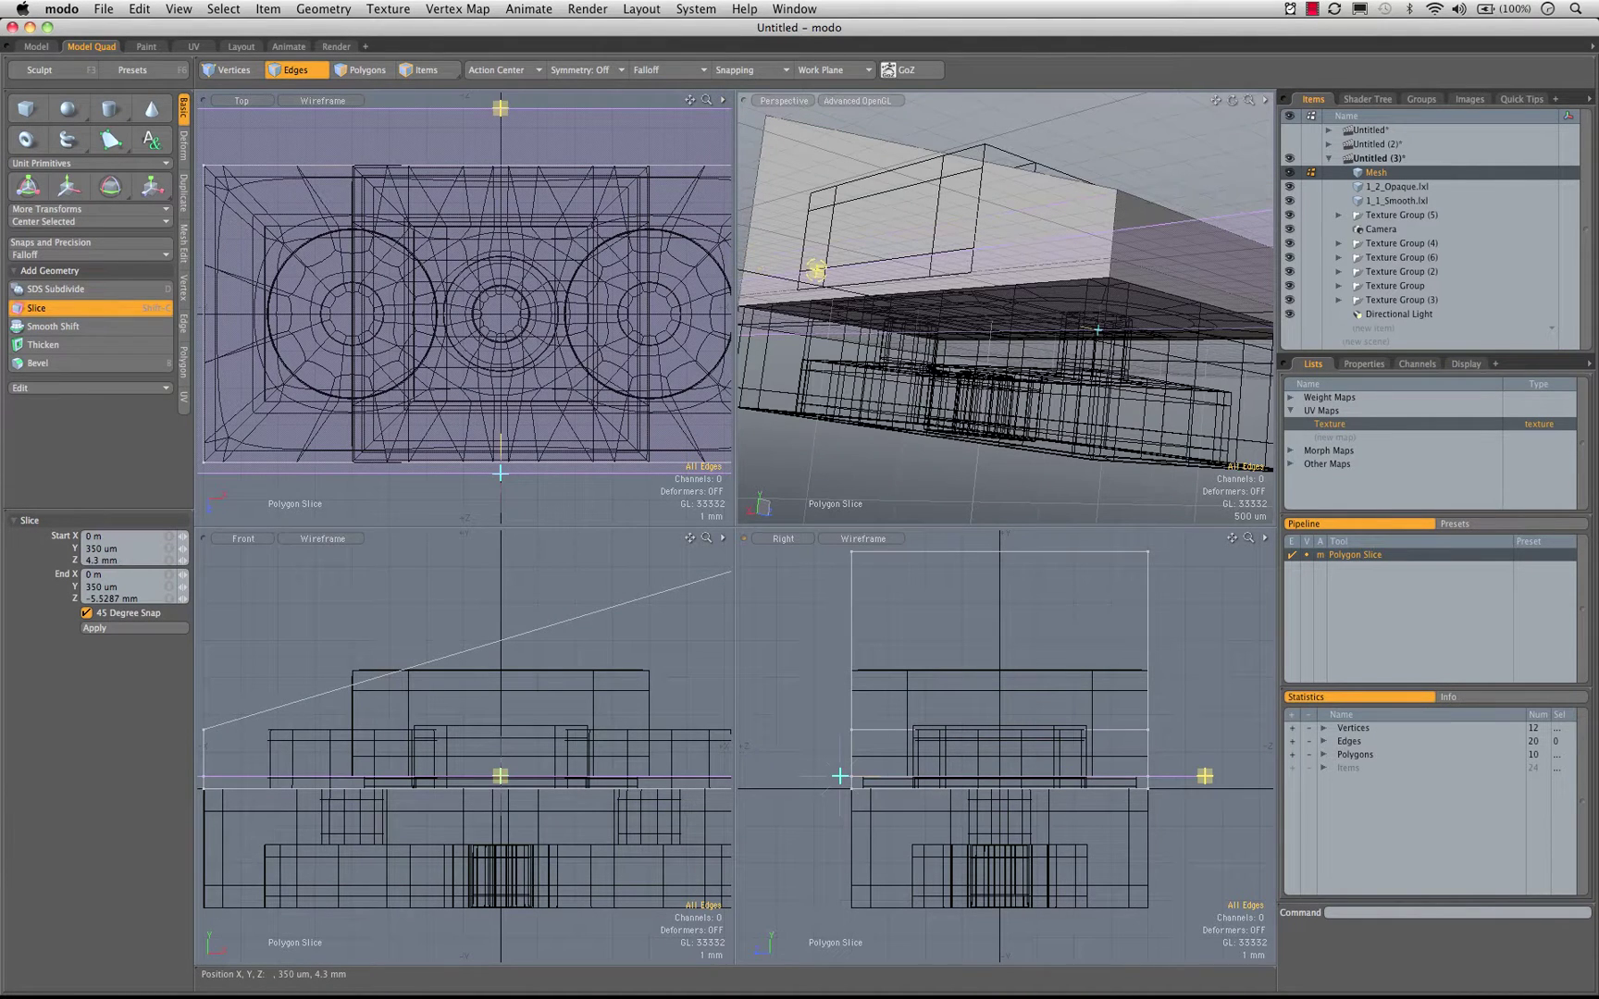
{"action": "left_click_drag", "start_coordinate": [993, 182], "coordinate": [1107, 200], "text": "alt"}
{"action": "key", "text": "space"}
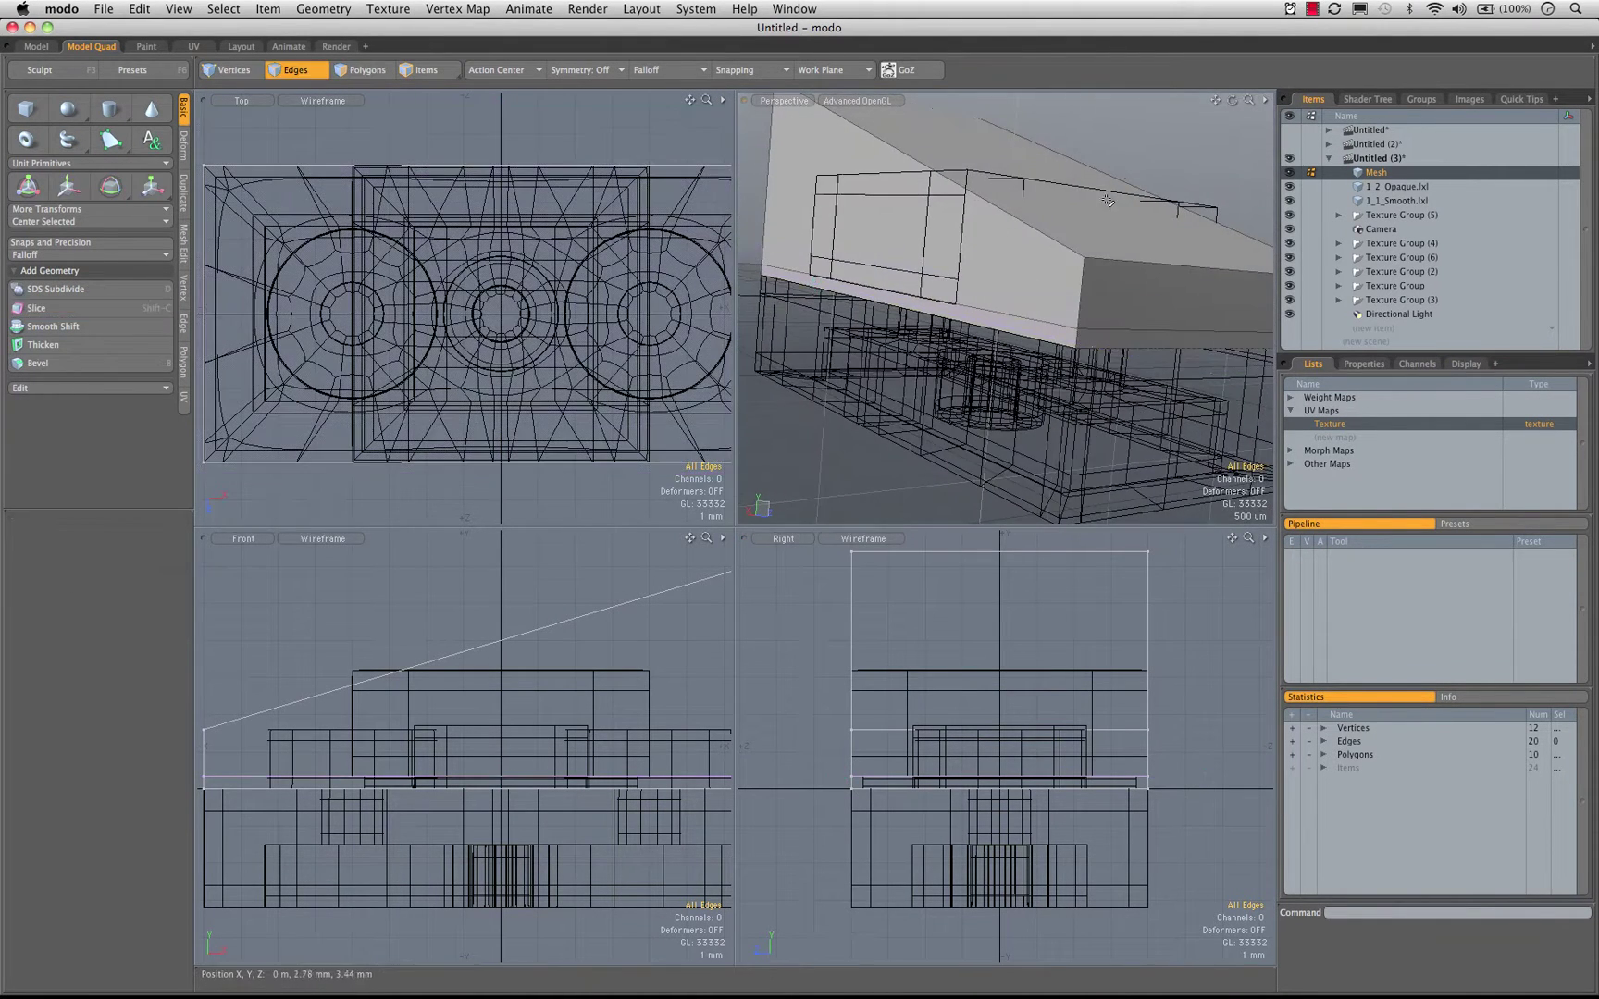
Select the block's underside together with the thin band around it and bevel them inward with a shift of -320 µm
{"action": "left_click_drag", "start_coordinate": [1154, 262], "coordinate": [964, 275], "text": "alt"}
{"action": "key", "text": "3"}
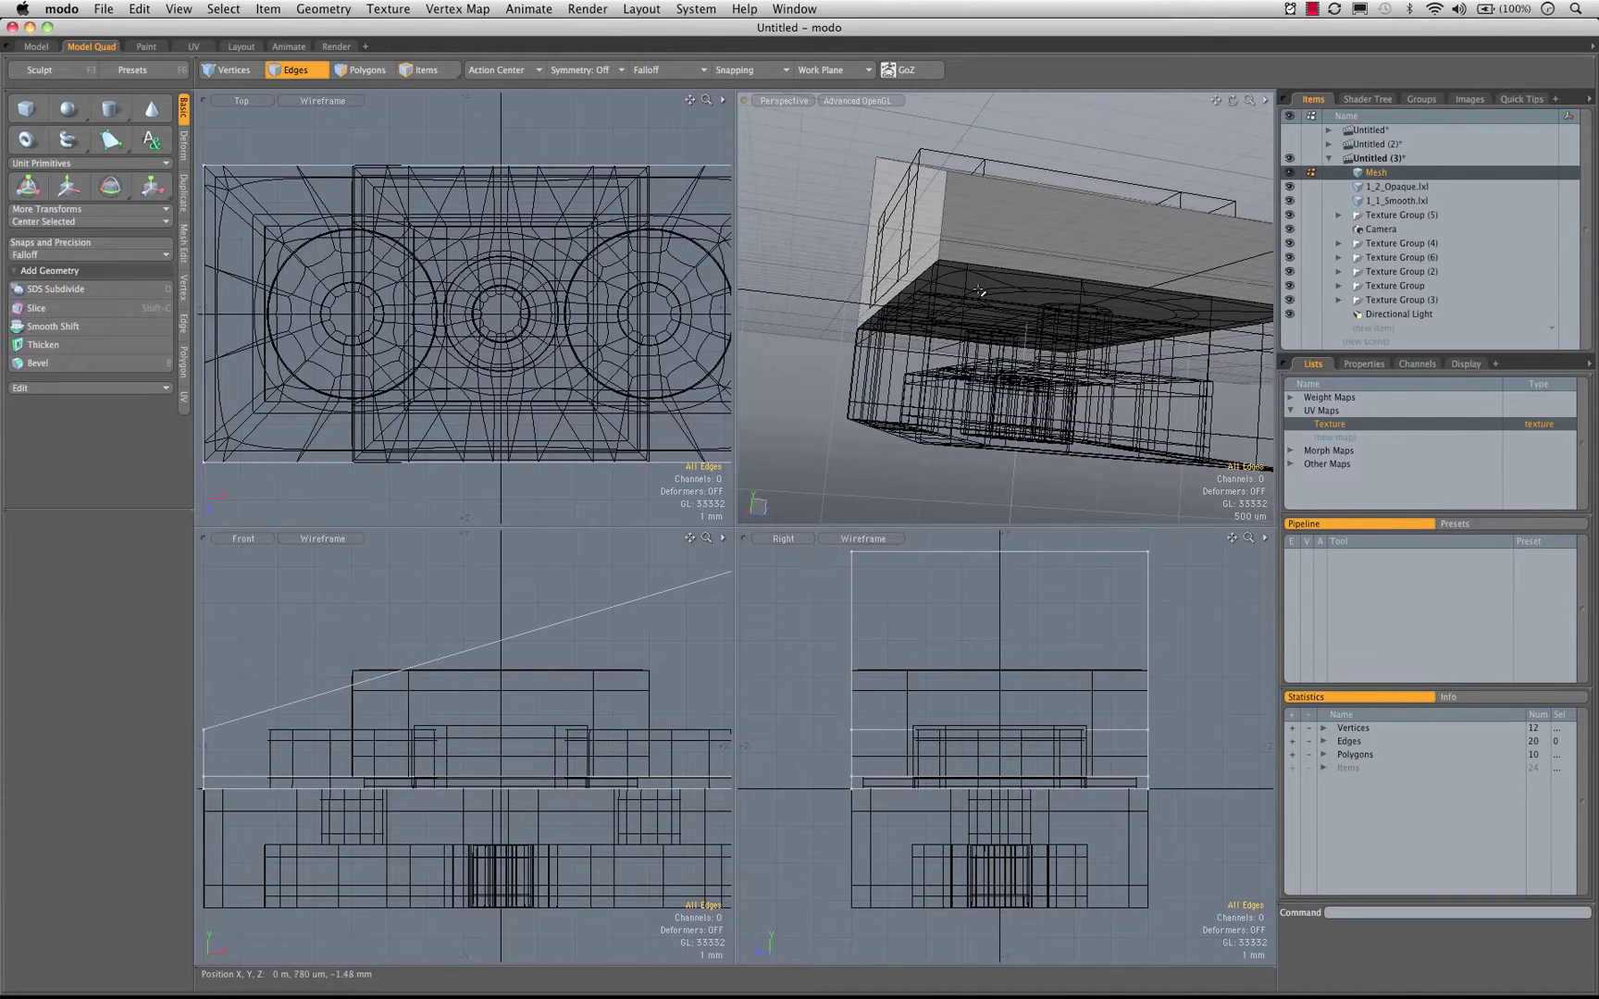
{"action": "left_click", "coordinate": [985, 297]}
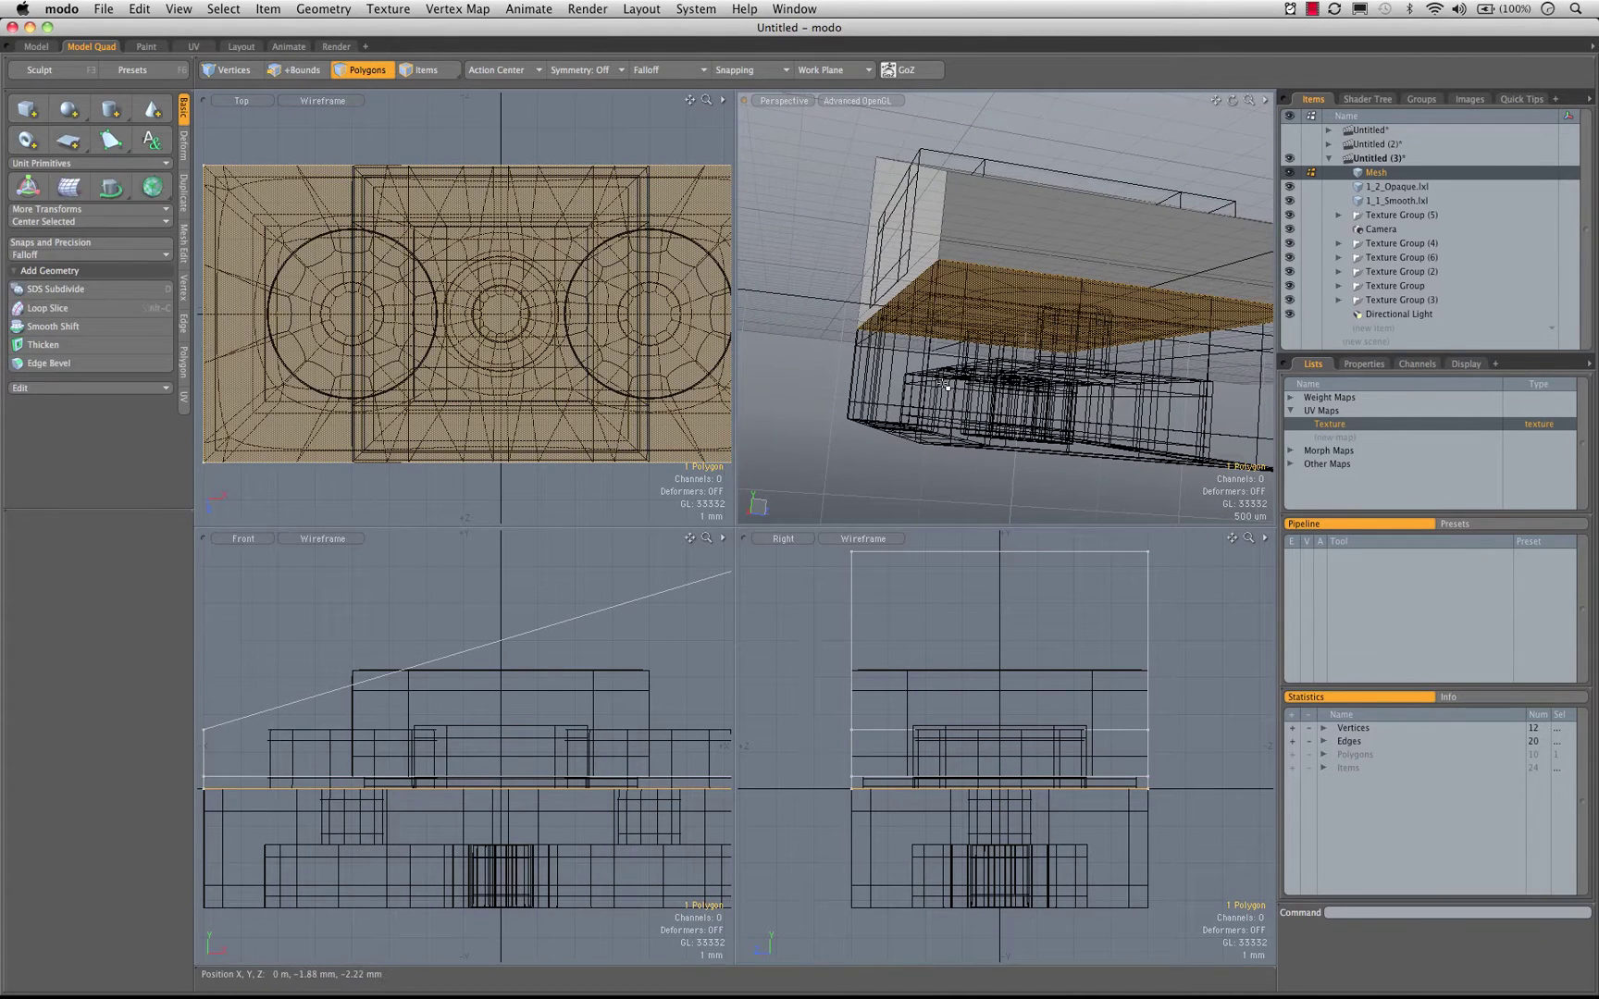
{"action": "key", "text": "shift+Up"}
{"action": "left_click_drag", "start_coordinate": [942, 382], "coordinate": [1100, 209], "text": "alt"}
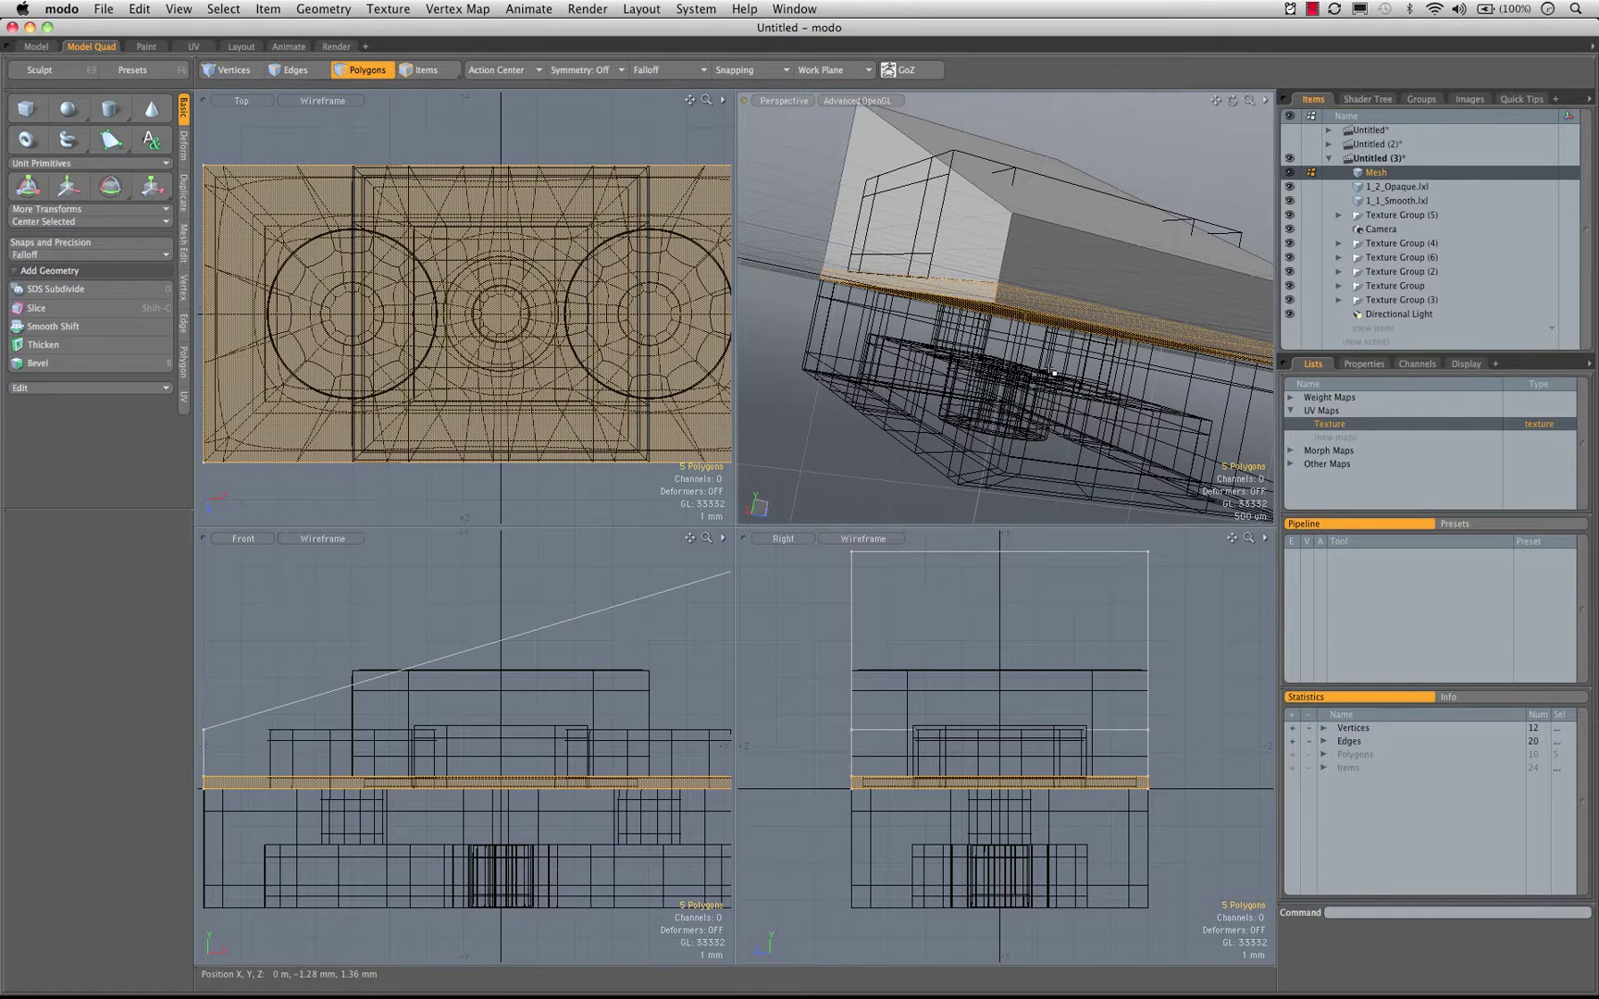
{"action": "key", "text": "b"}
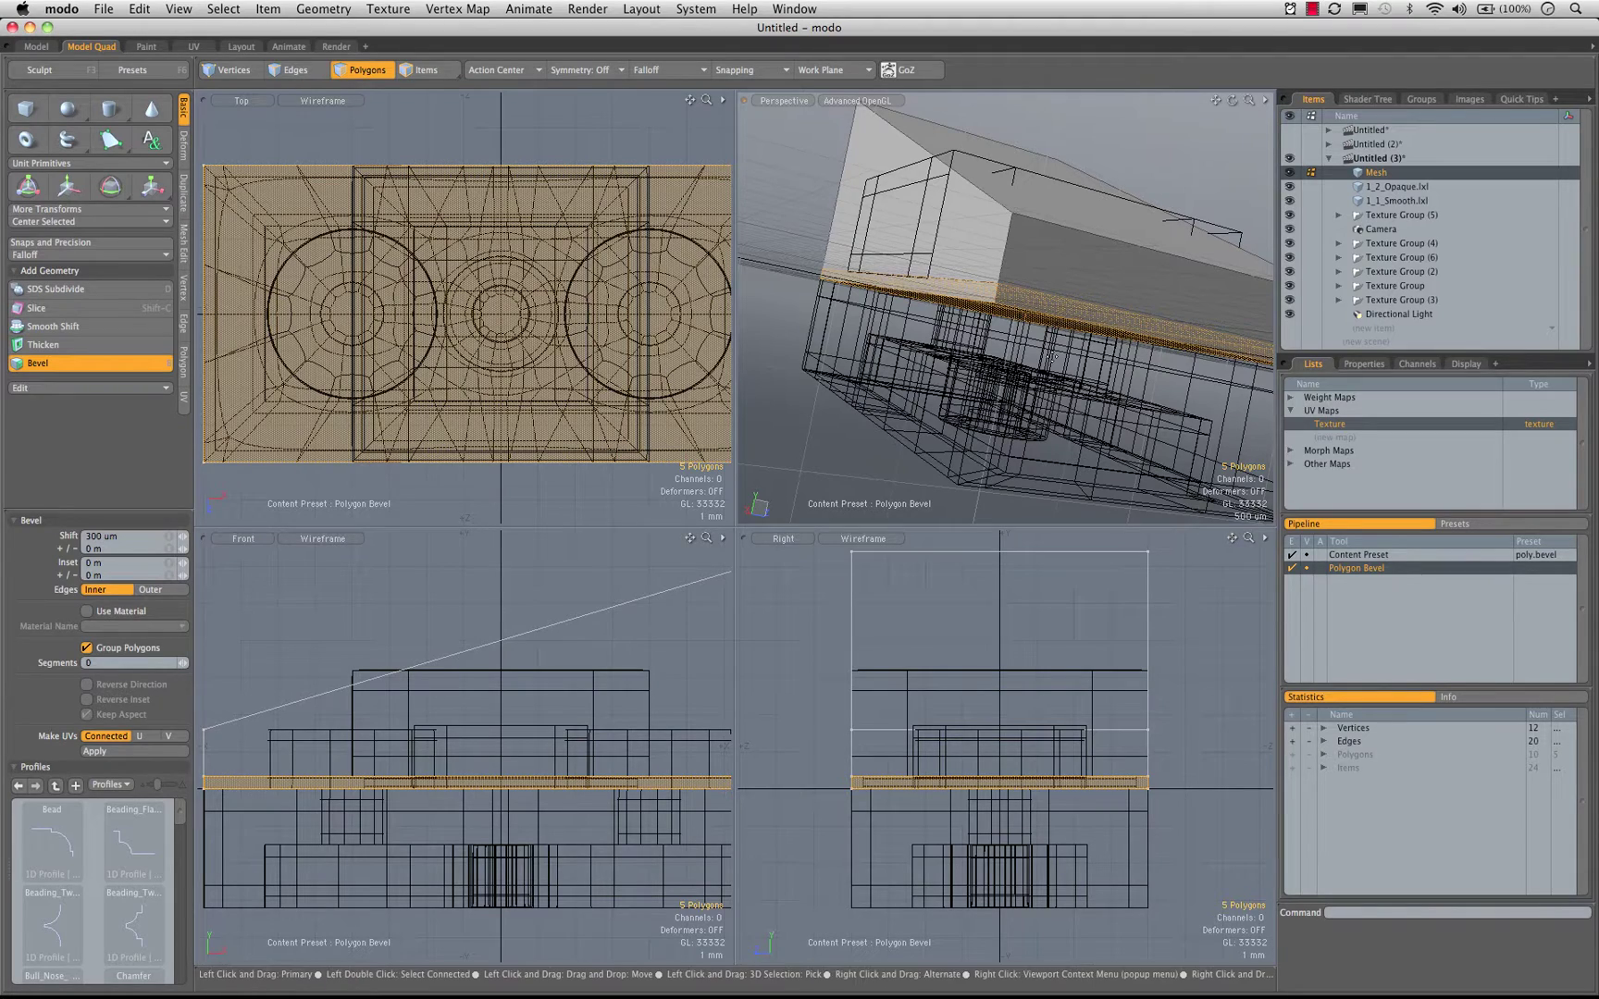
{"action": "left_click", "coordinate": [1053, 357]}
{"action": "left_click_drag", "start_coordinate": [1058, 373], "coordinate": [1009, 490], "text": "alt"}
{"action": "key", "text": "super+z"}
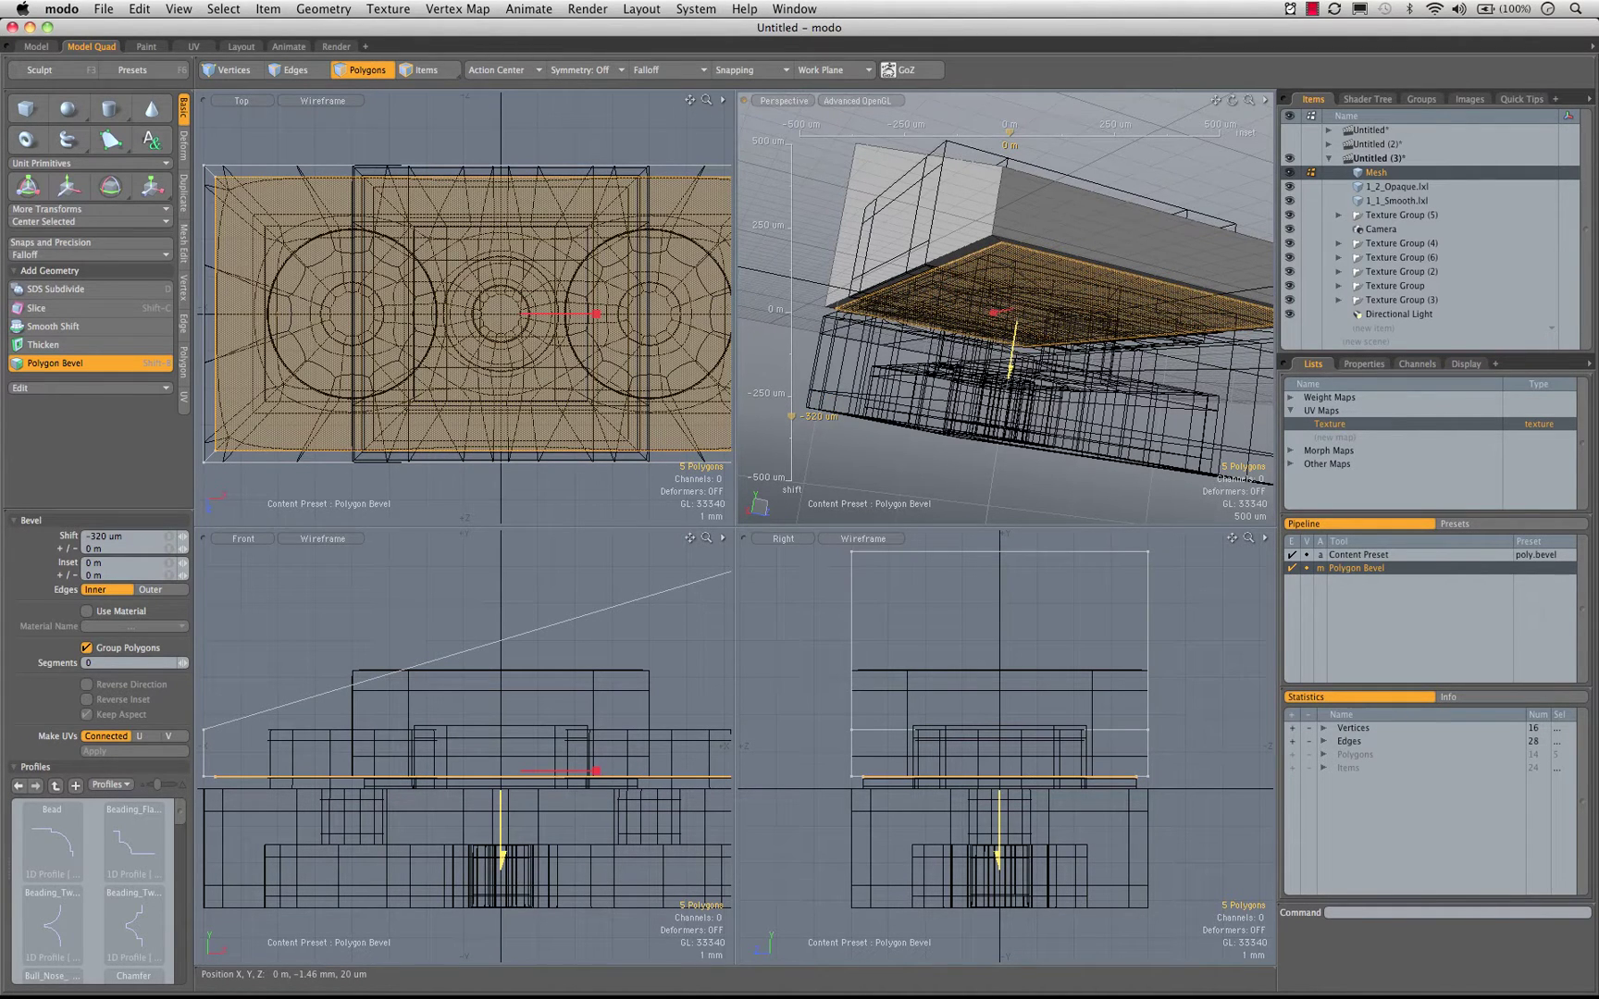
{"action": "left_click_drag", "start_coordinate": [873, 771], "coordinate": [1064, 750], "text": "ctrl+alt"}
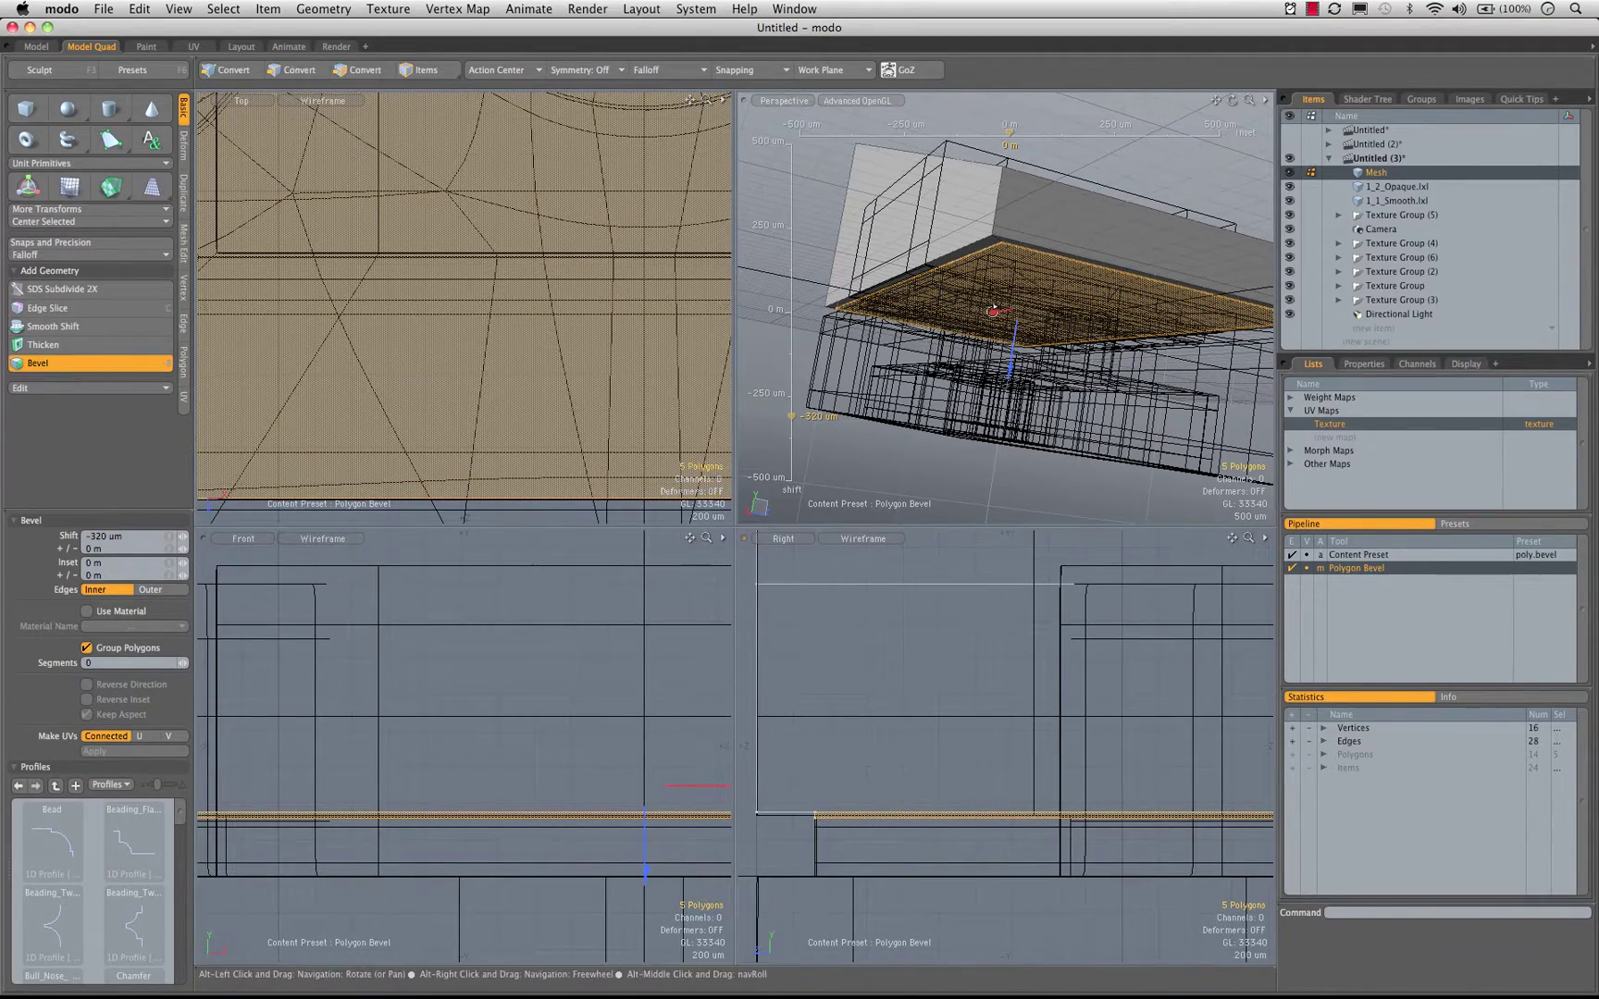
{"action": "left_click_drag", "start_coordinate": [992, 310], "coordinate": [1076, 250], "text": "alt"}
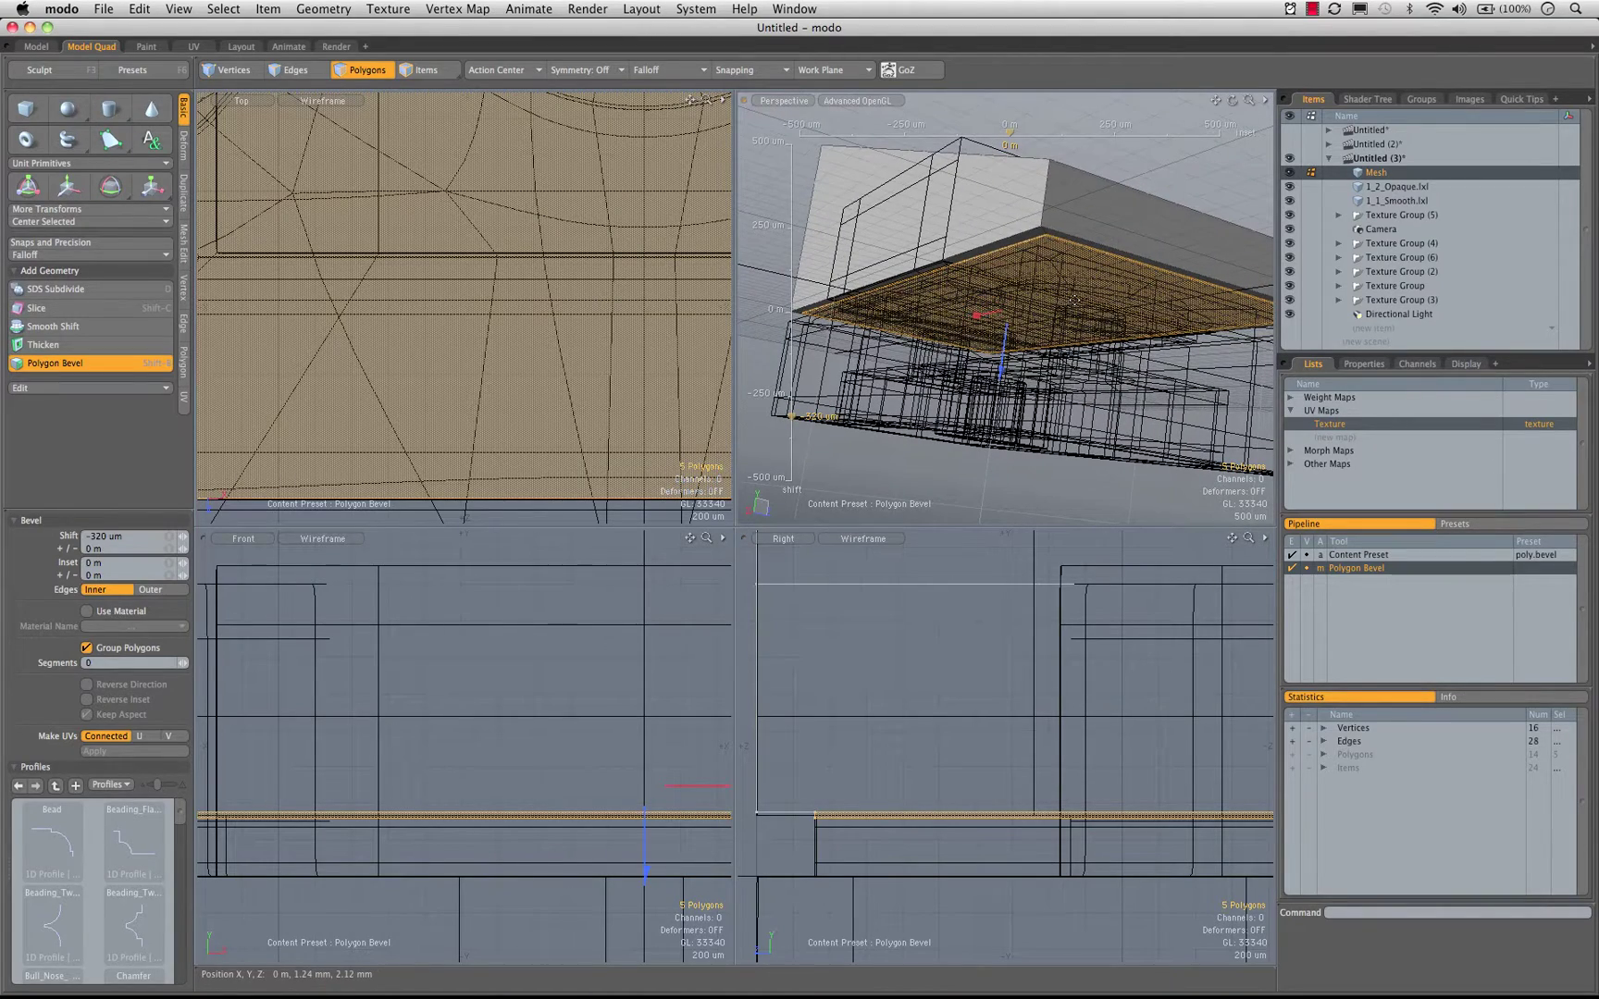
{"action": "key", "text": "space"}
Convert the underside polygon selection to vertices and set their Y position to 0 m
{"action": "left_click", "coordinate": [1073, 300]}
{"action": "left_click_drag", "start_coordinate": [1073, 301], "coordinate": [1132, 220], "text": "alt"}
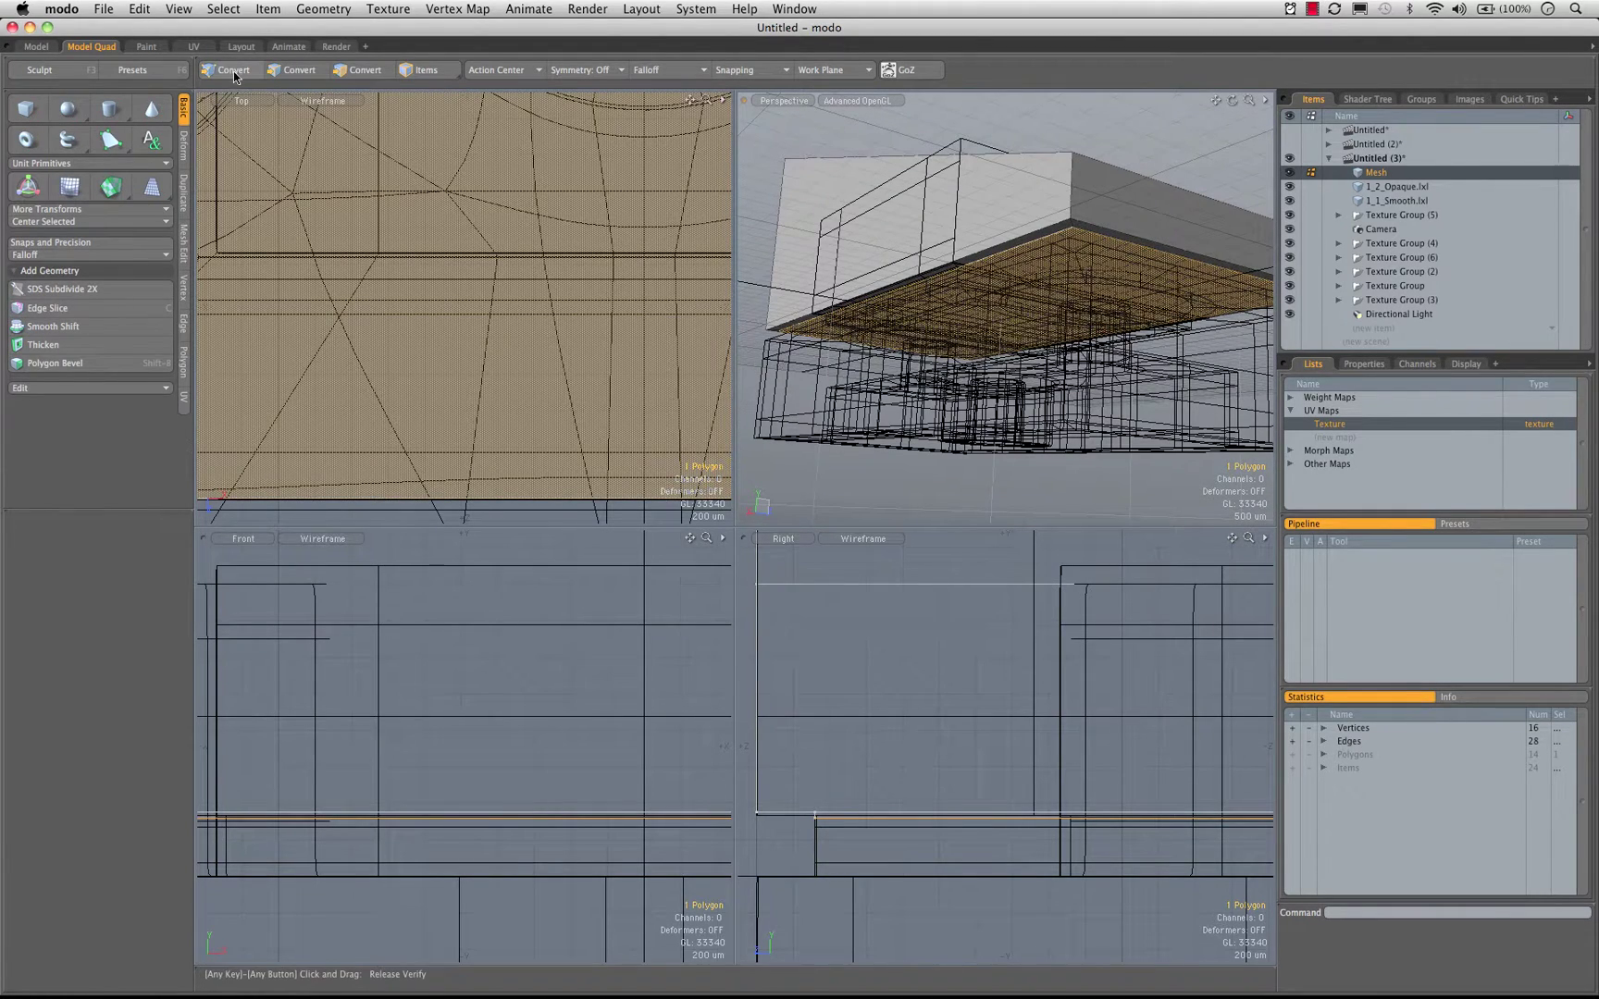
{"action": "left_click", "coordinate": [234, 73], "text": "alt"}
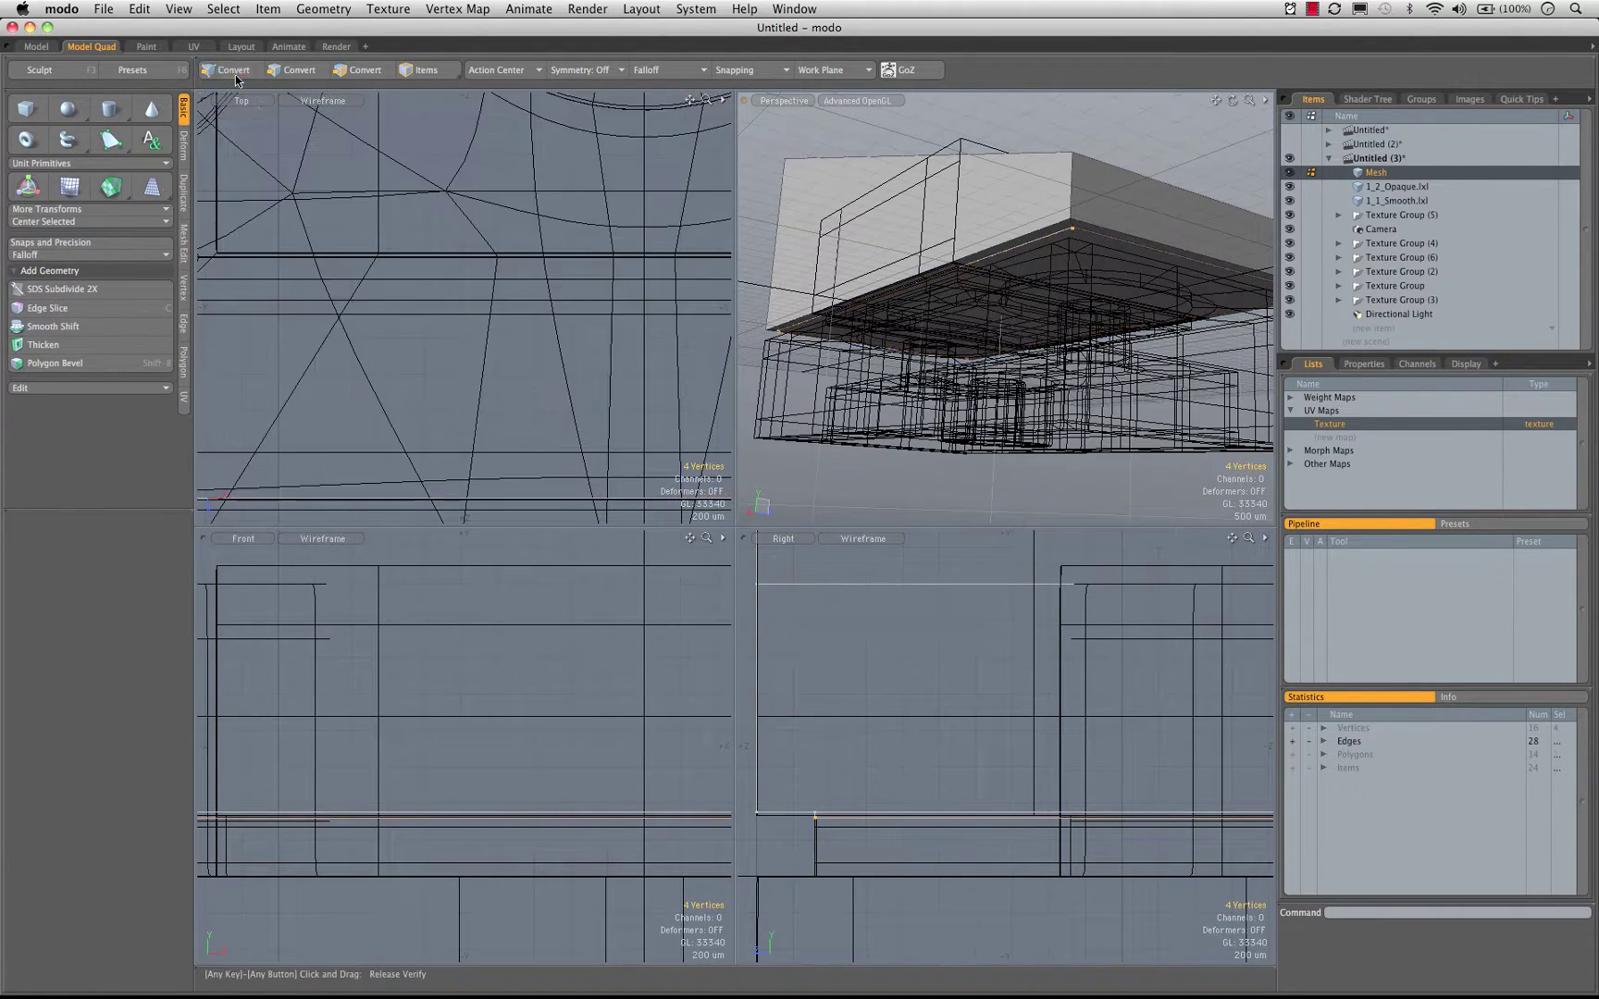
{"action": "left_click", "coordinate": [183, 290]}
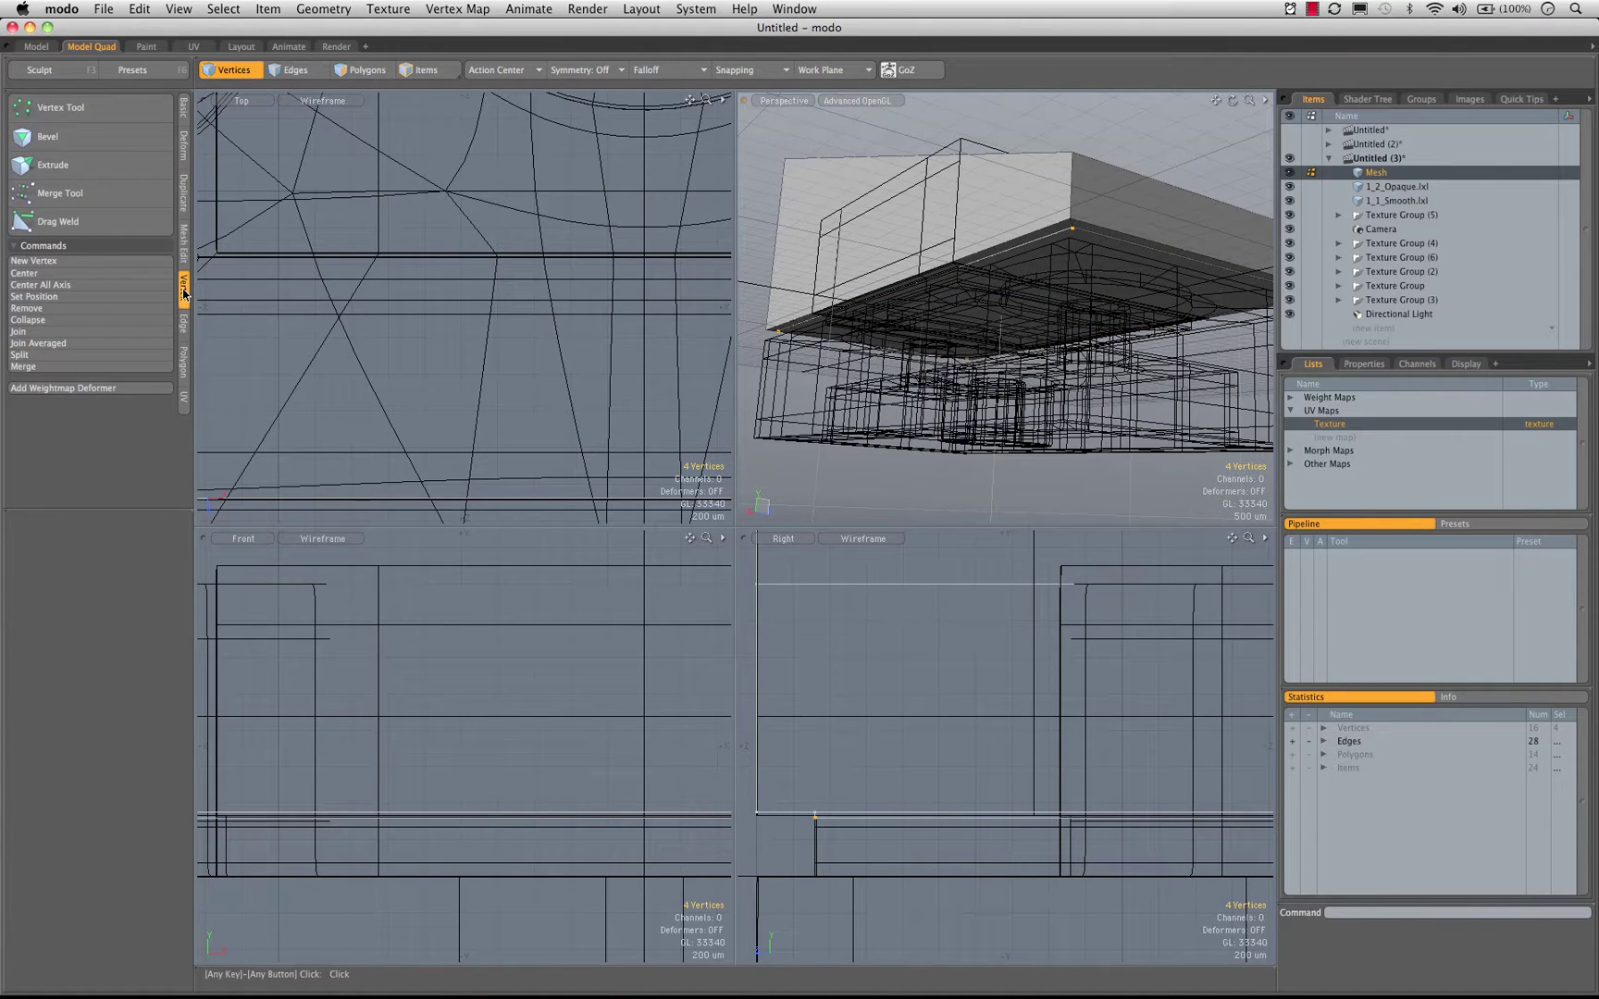
{"action": "left_click", "coordinate": [46, 296]}
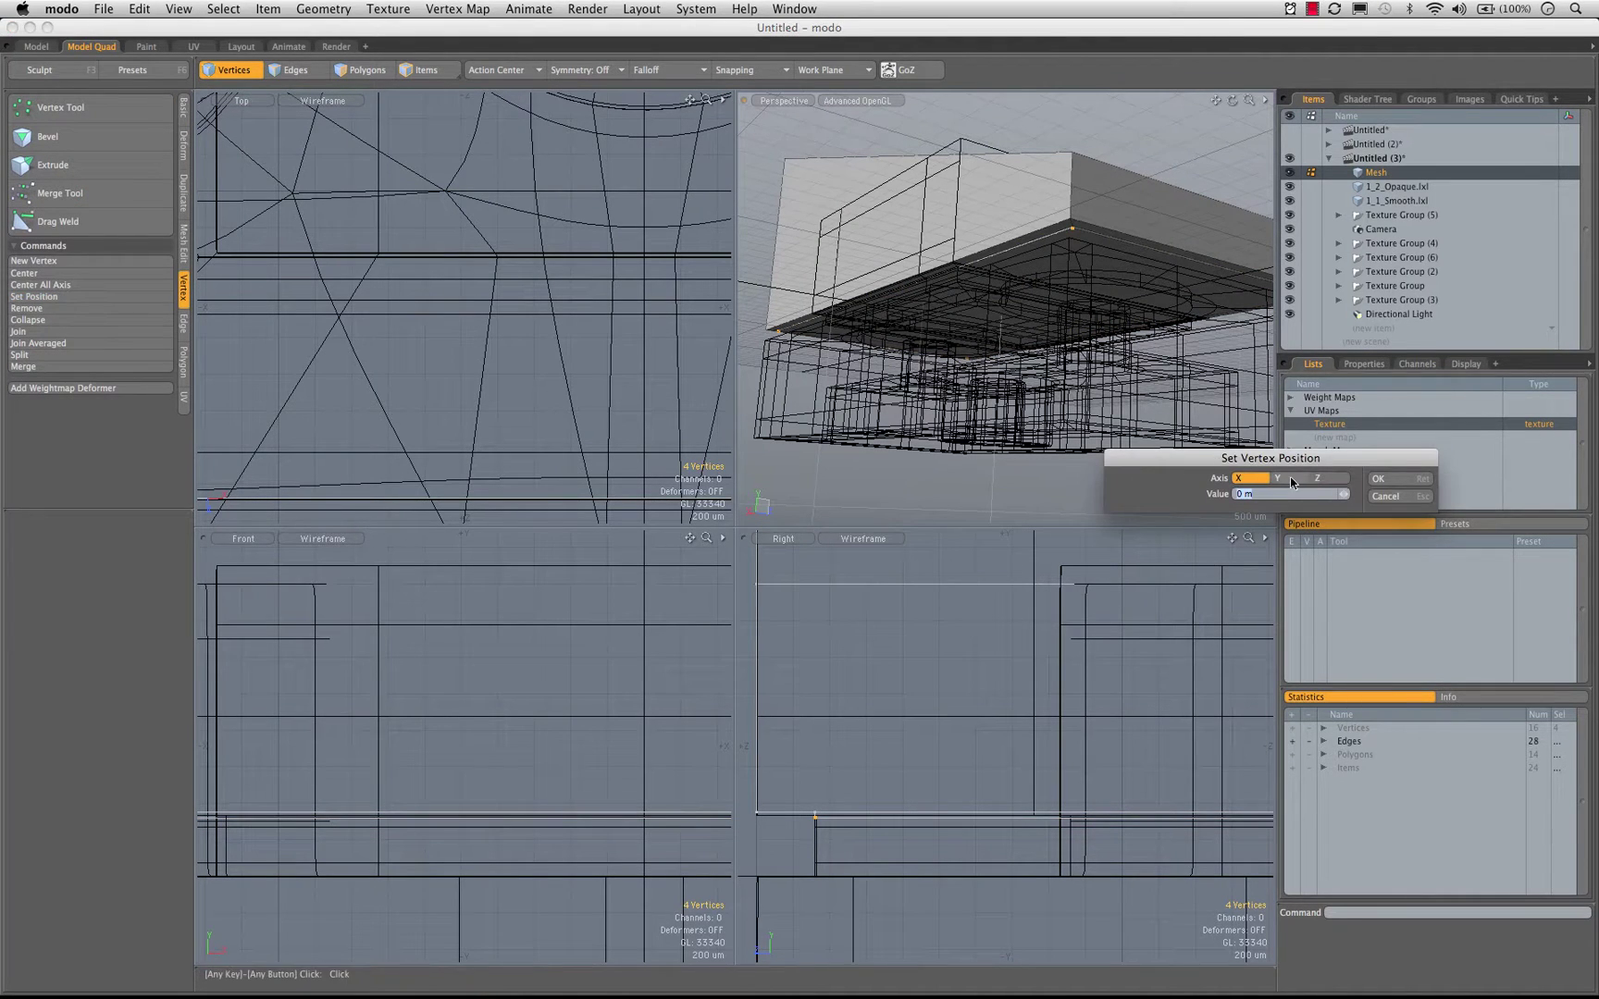
{"action": "left_click", "coordinate": [1277, 479]}
{"action": "left_click", "coordinate": [1378, 483]}
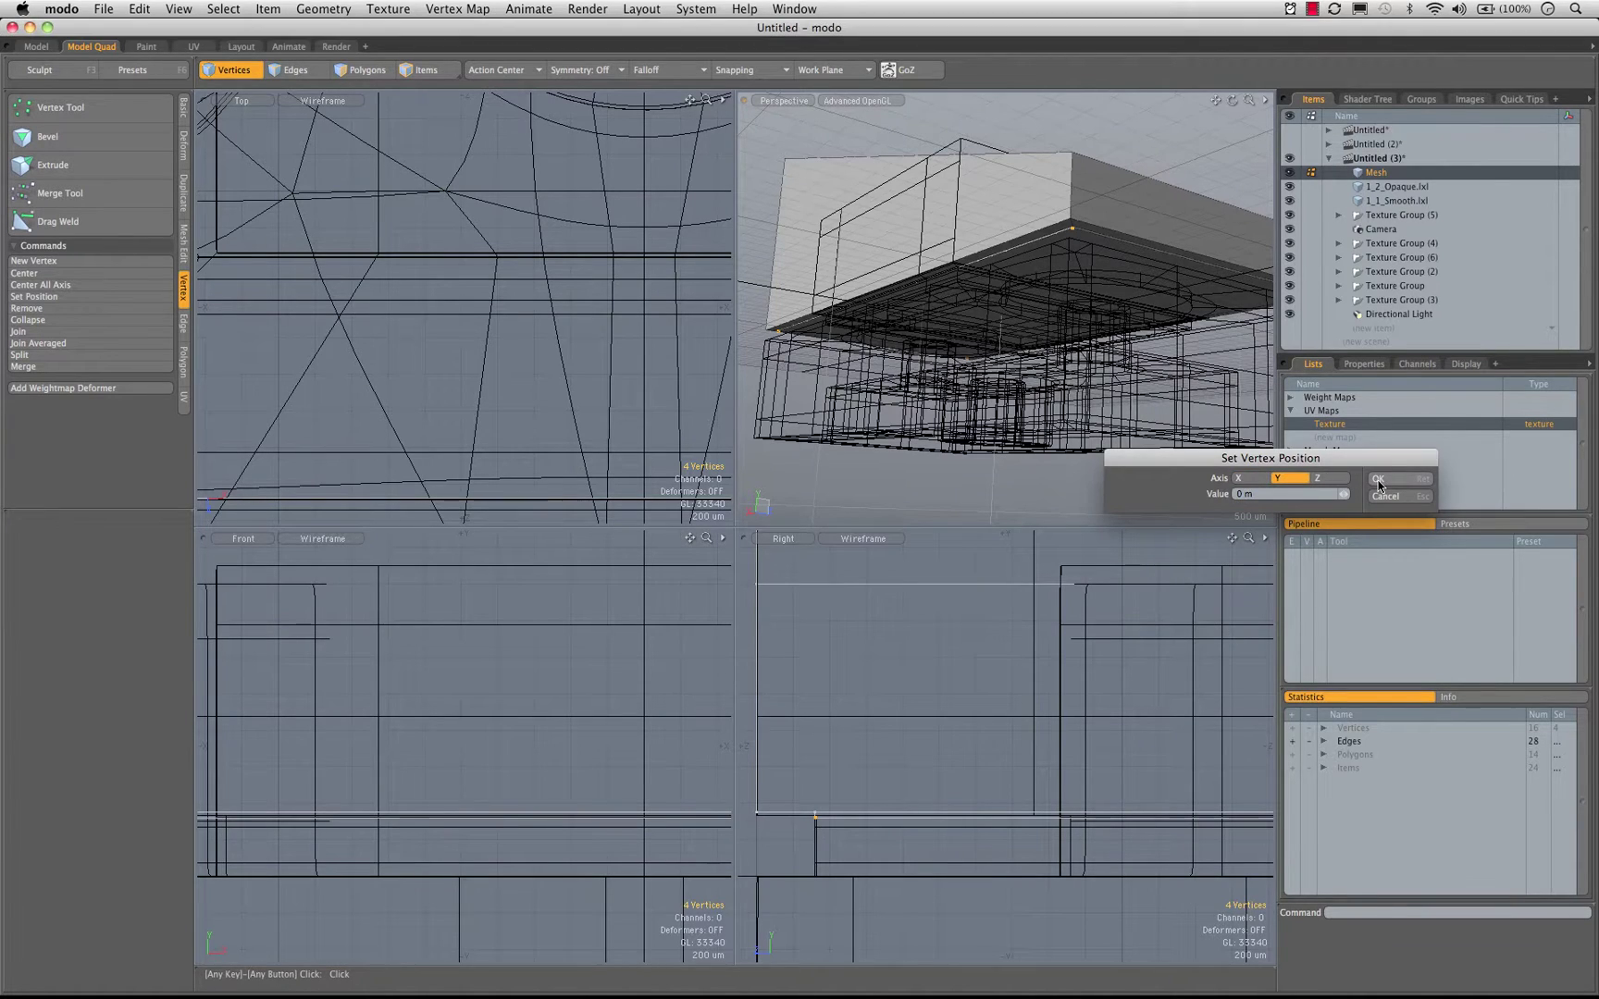
Inset the block's underside polygon by 1.376 mm using Bevel with zero shift, matching the reference brick's inner rectangle
{"action": "left_click_drag", "start_coordinate": [1168, 121], "coordinate": [1020, 319], "text": "alt"}
{"action": "left_click", "coordinate": [1146, 172]}
{"action": "key", "text": "3"}
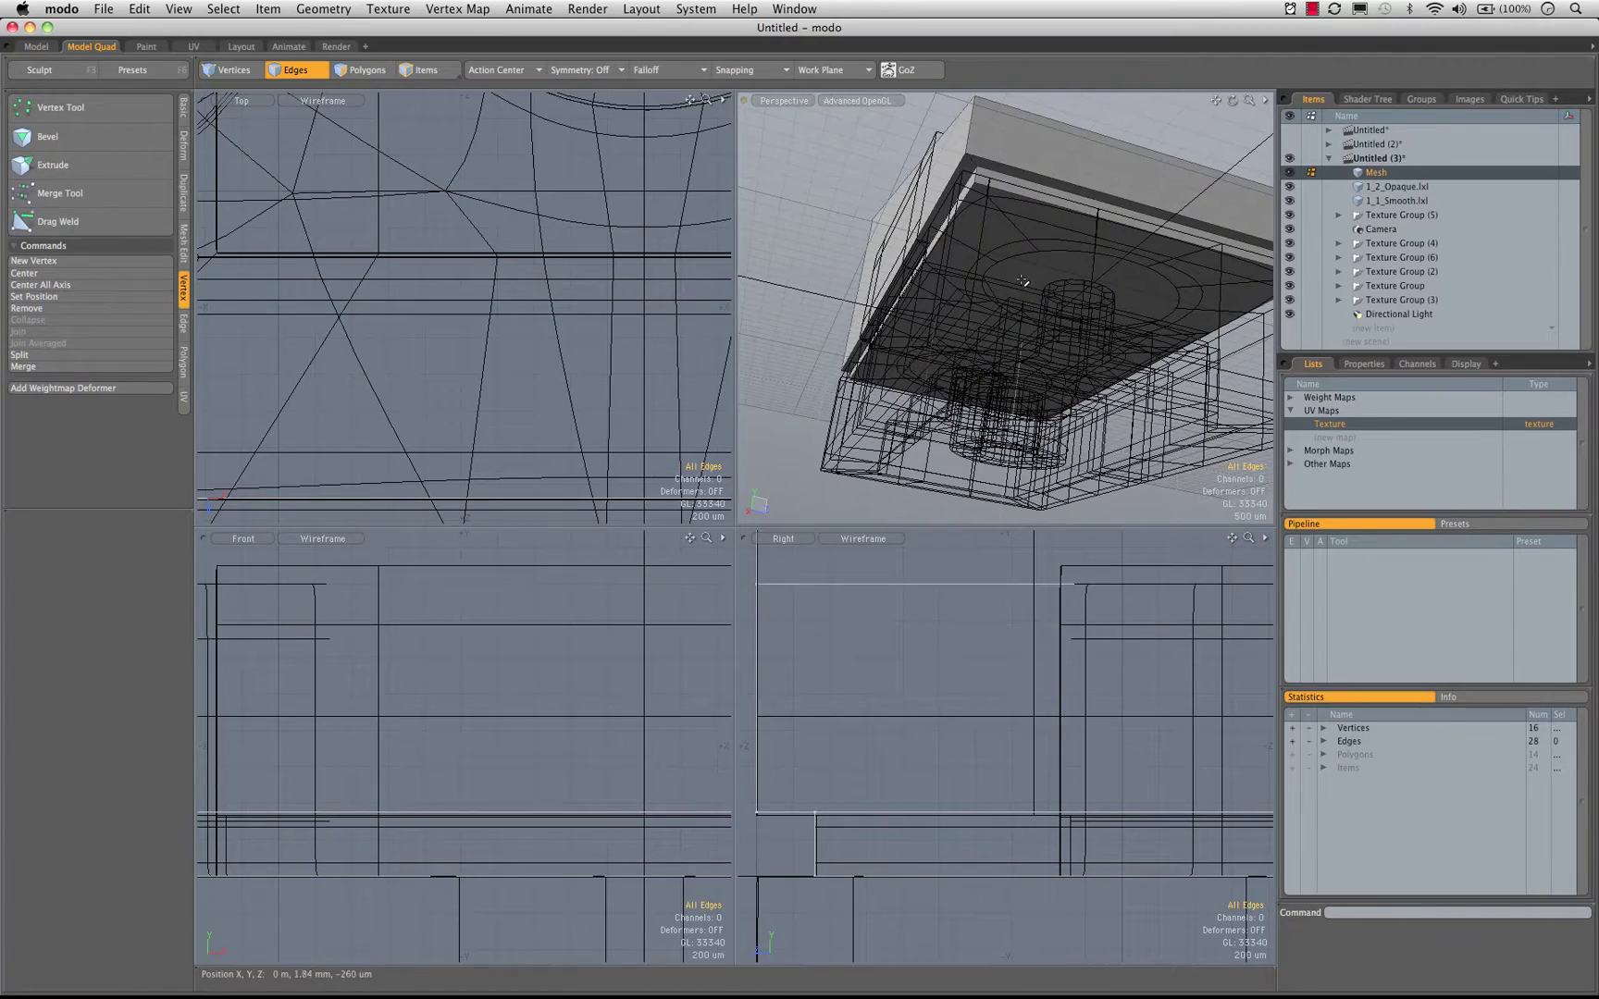
{"action": "left_click", "coordinate": [1028, 291]}
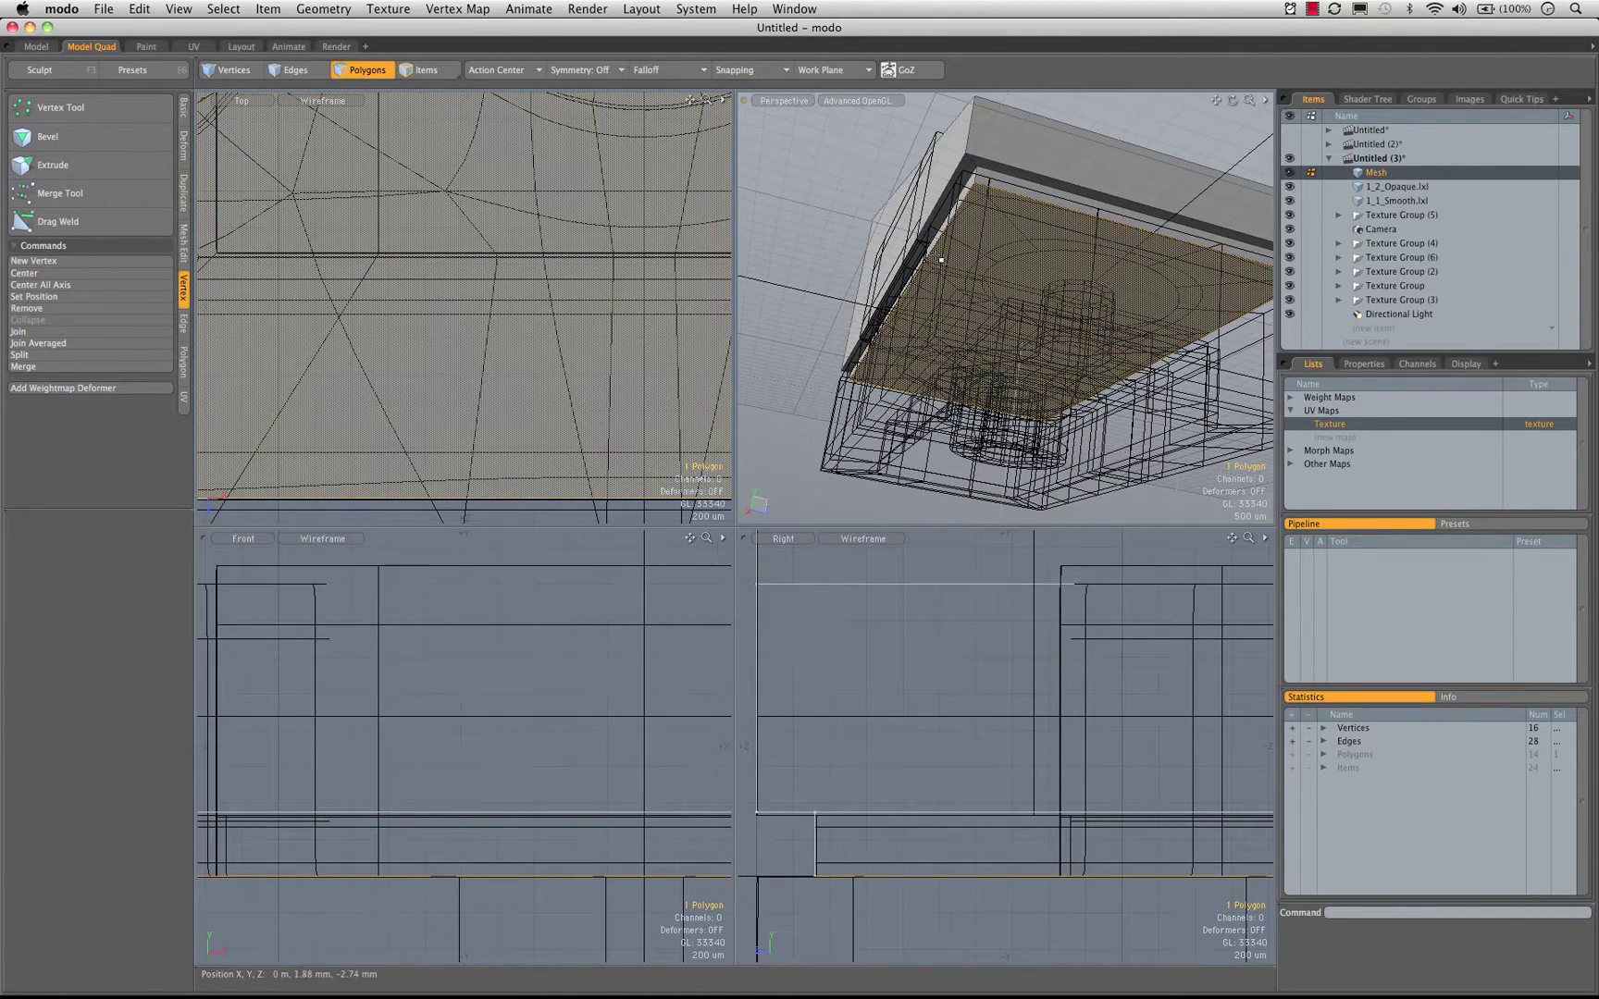
{"action": "left_click_drag", "start_coordinate": [936, 257], "coordinate": [981, 263], "text": "alt"}
{"action": "scroll", "coordinate": [473, 265], "scroll_direction": "down", "scroll_amount": 5}
{"action": "left_click_drag", "start_coordinate": [473, 266], "coordinate": [509, 390], "text": "alt"}
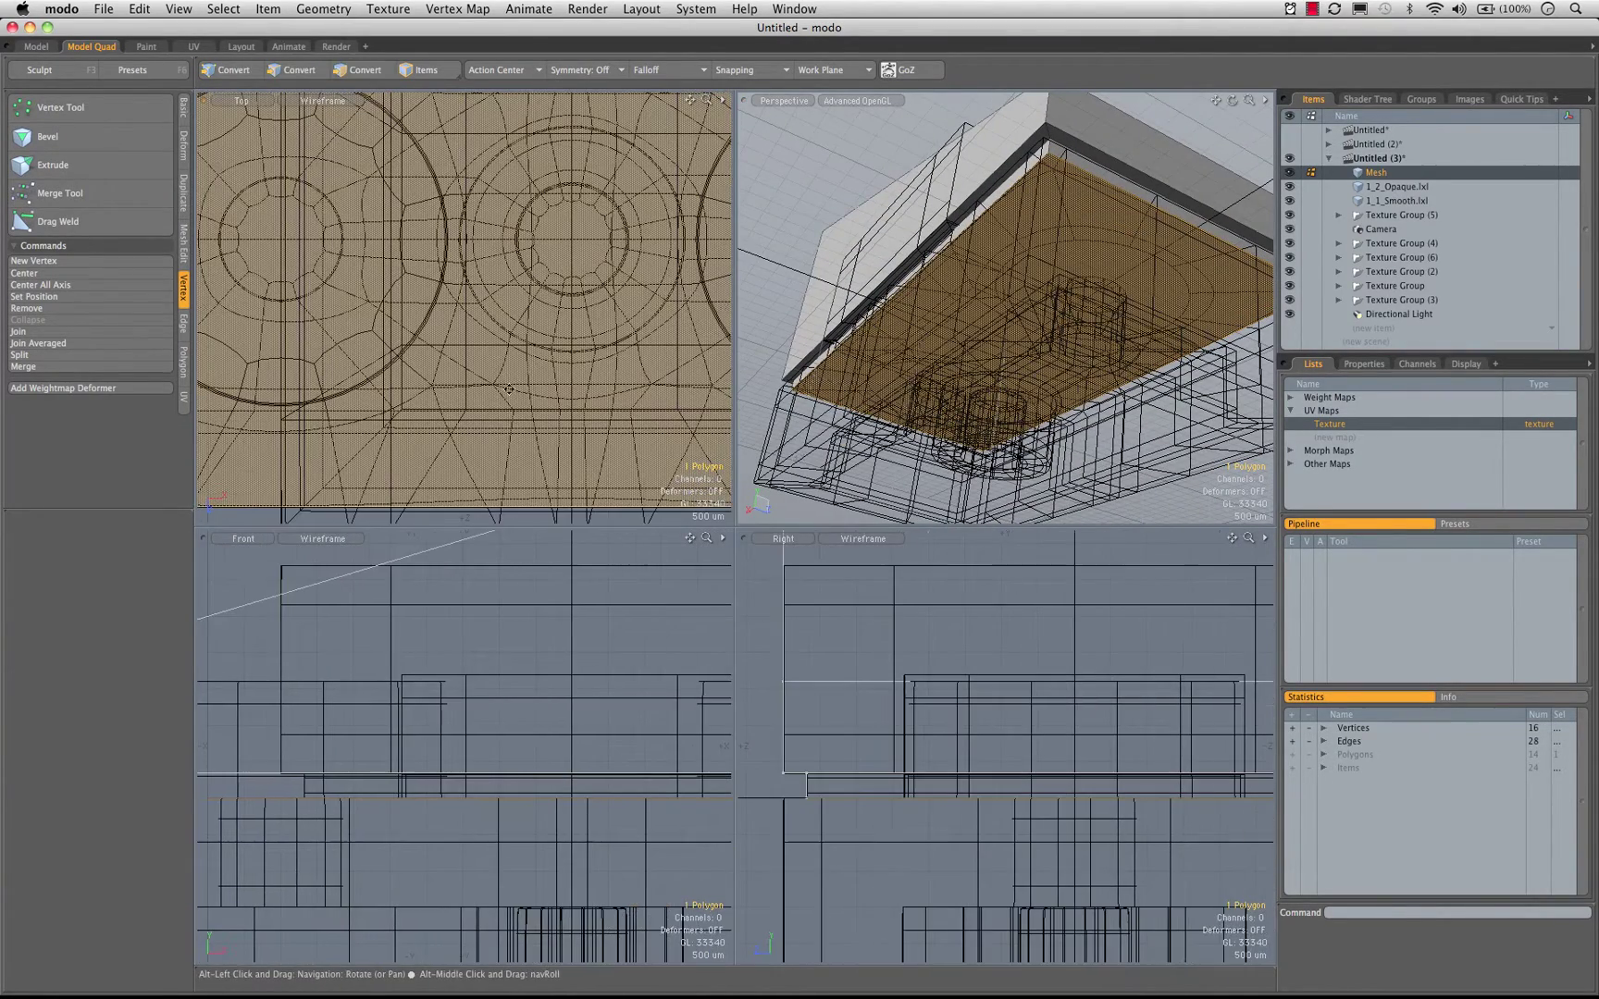
{"action": "key", "text": "0"}
{"action": "left_click_drag", "start_coordinate": [1003, 535], "coordinate": [802, 492], "text": "ctrl+alt"}
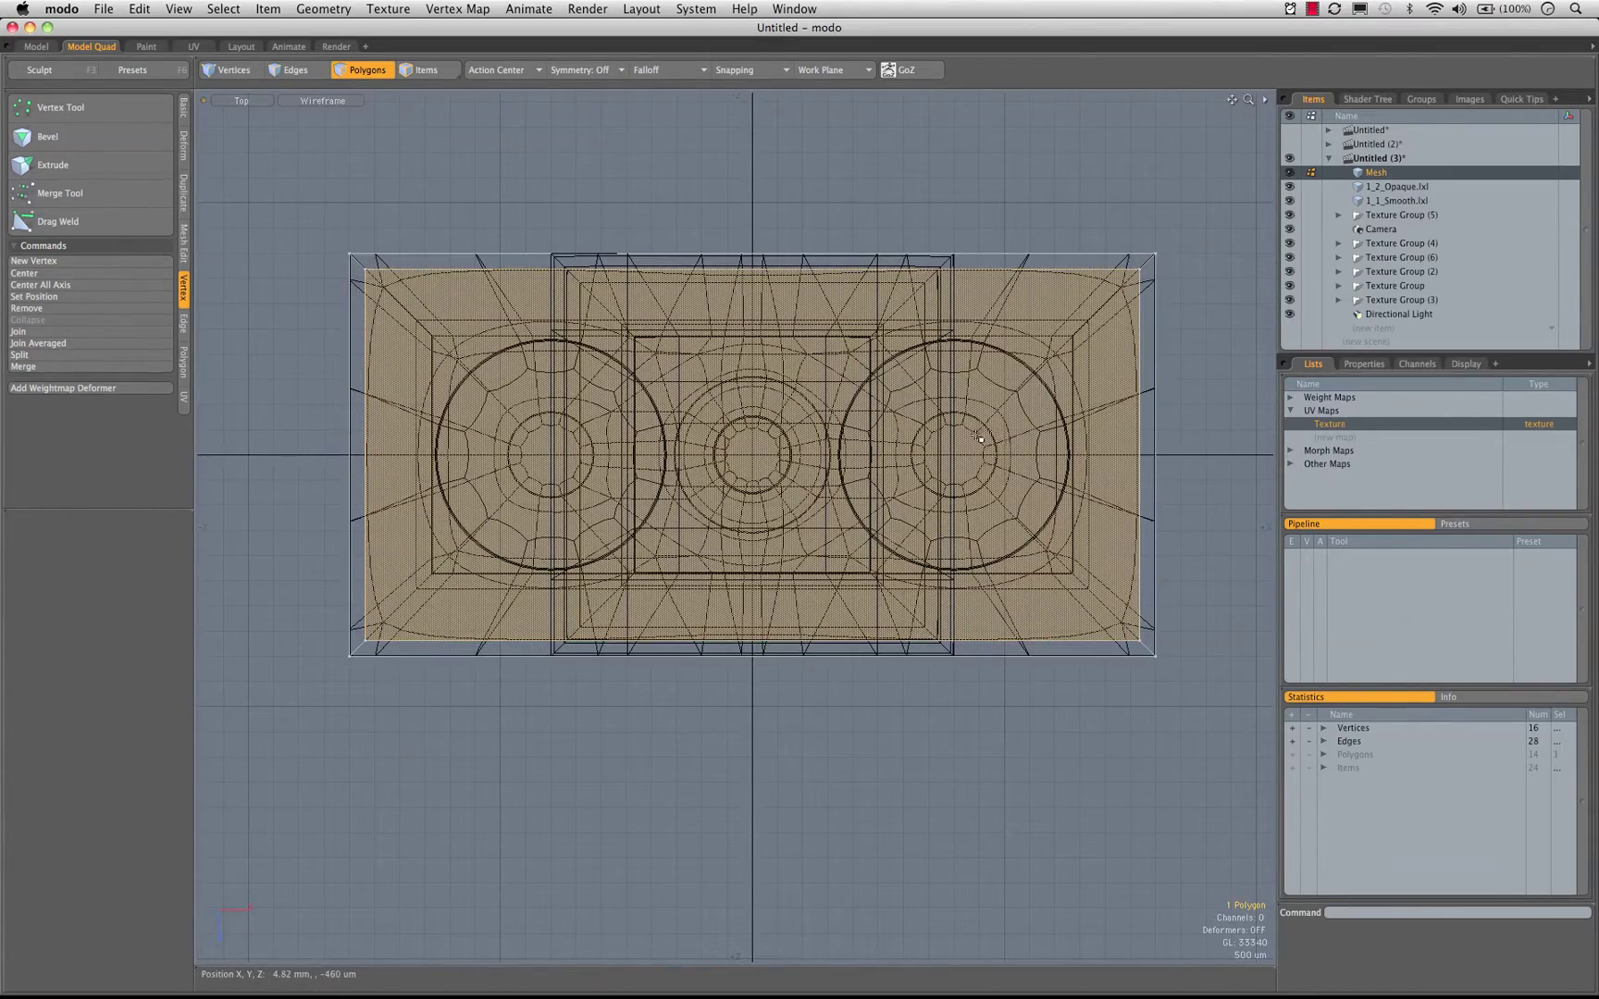
{"action": "key", "text": "b"}
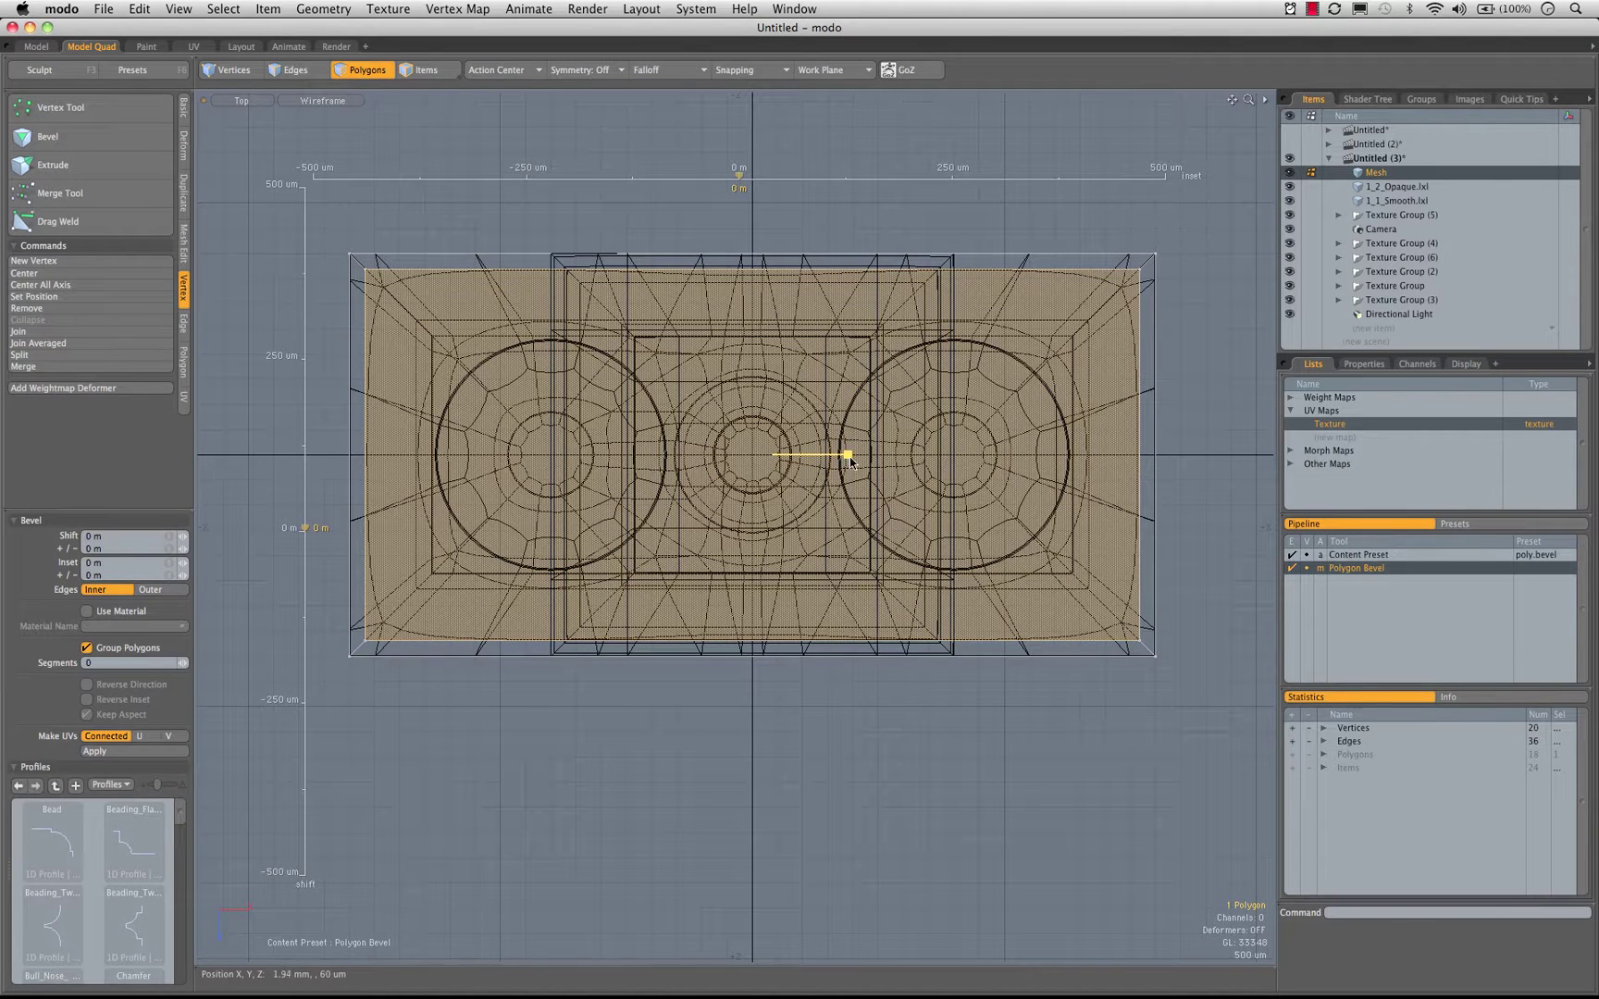
{"action": "left_click_drag", "start_coordinate": [851, 460], "coordinate": [1027, 461]}
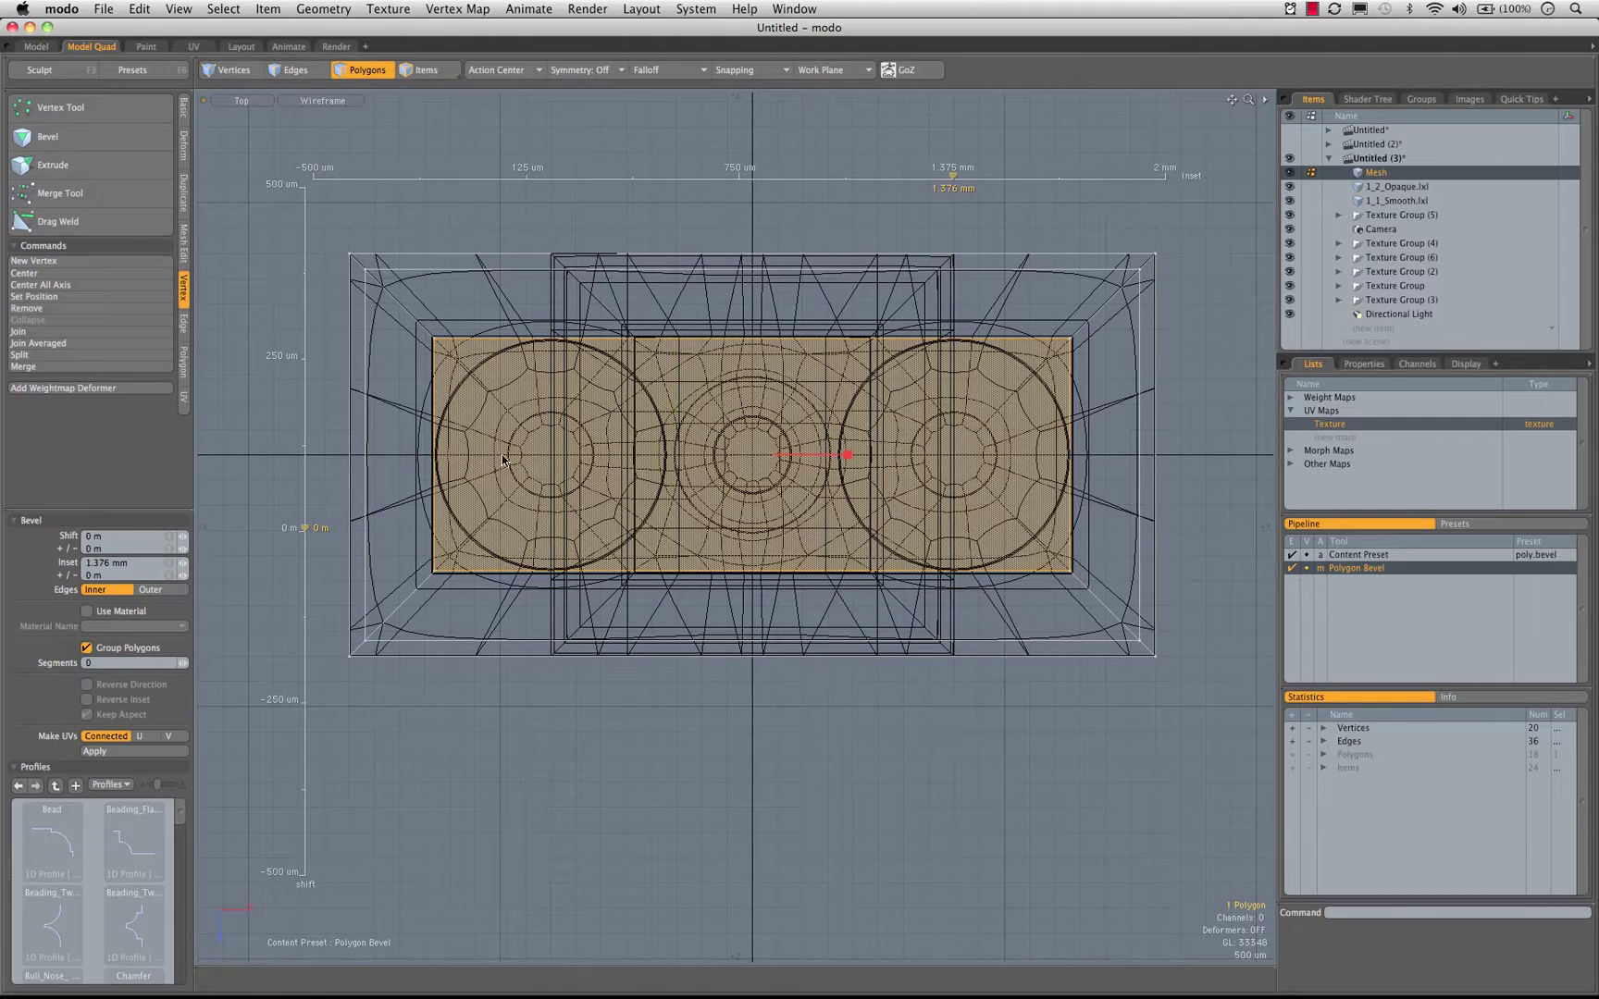
{"action": "key", "text": "space"}
Inset the block's sloped top polygon by 1.764 mm with zero shift, lining it up with the underside's inset outline
{"action": "key", "text": "0"}
{"action": "left_click_drag", "start_coordinate": [953, 246], "coordinate": [796, 443], "text": "alt"}
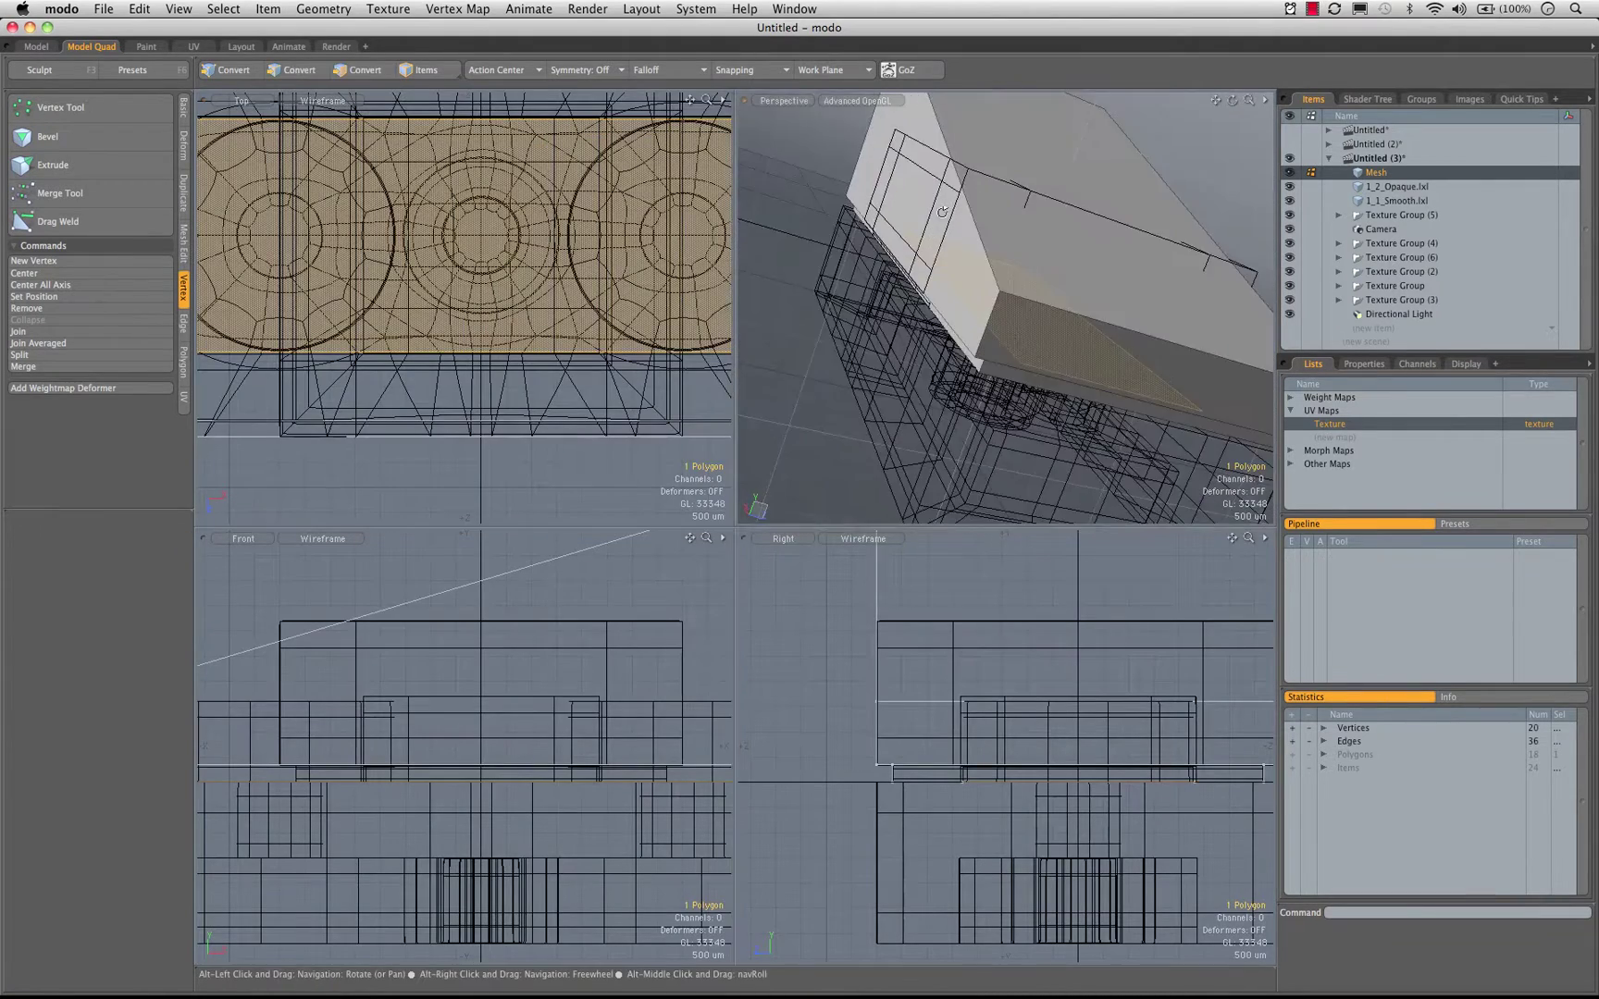
{"action": "key", "text": "0"}
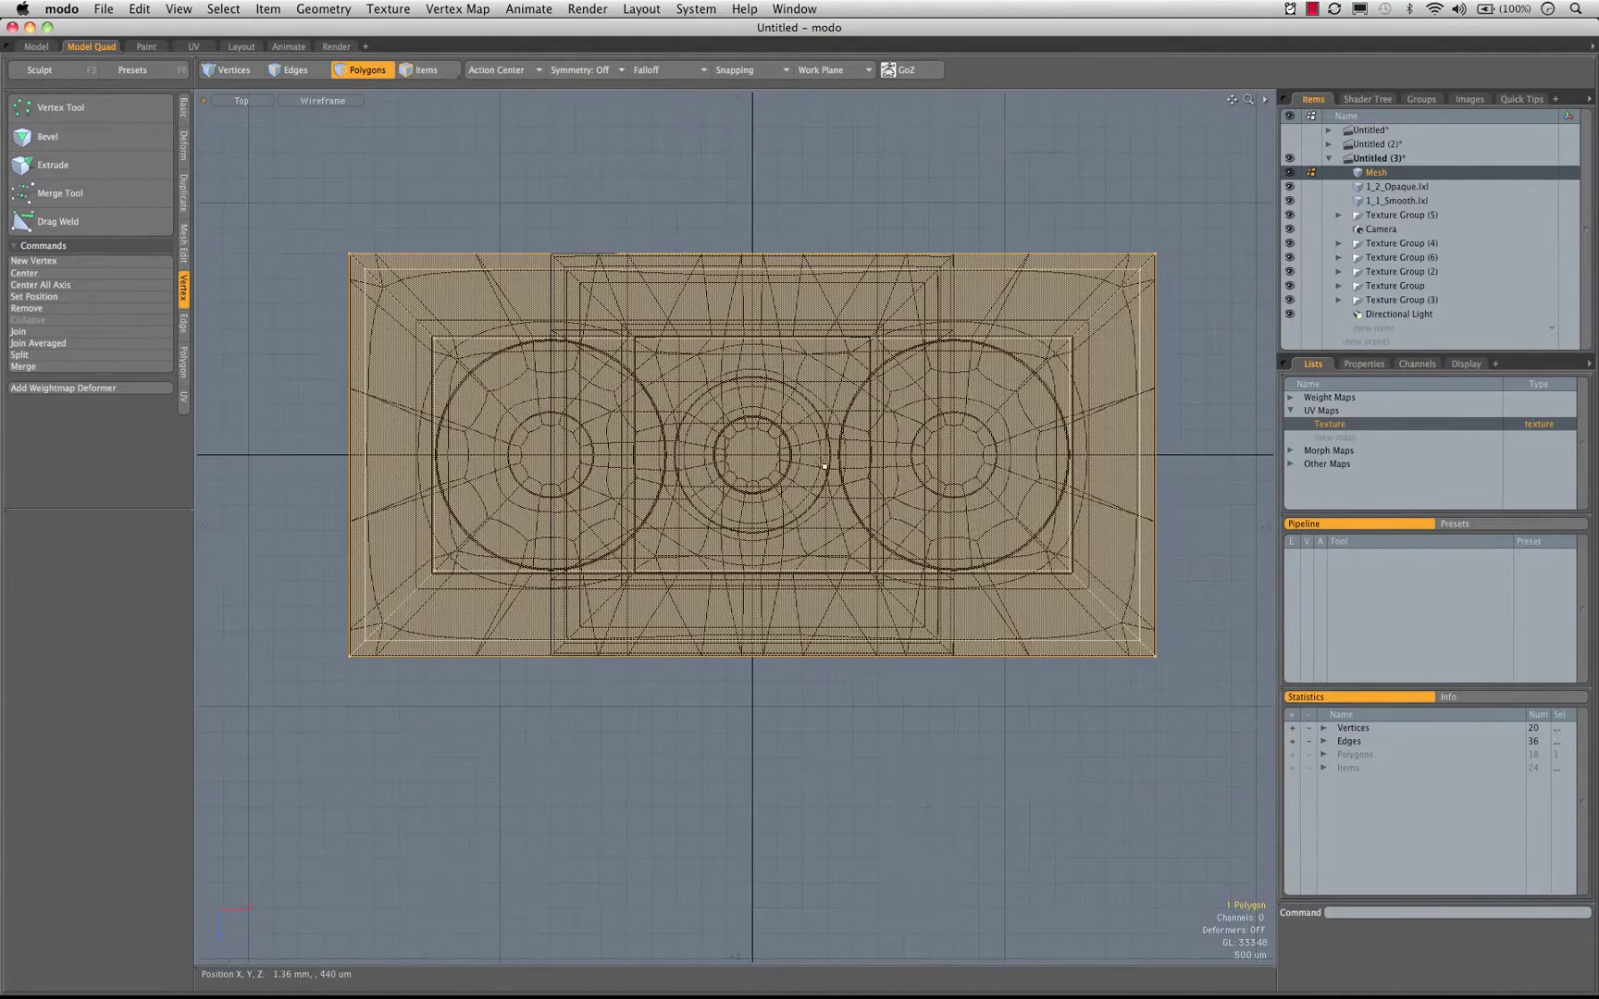
{"action": "key", "text": "b"}
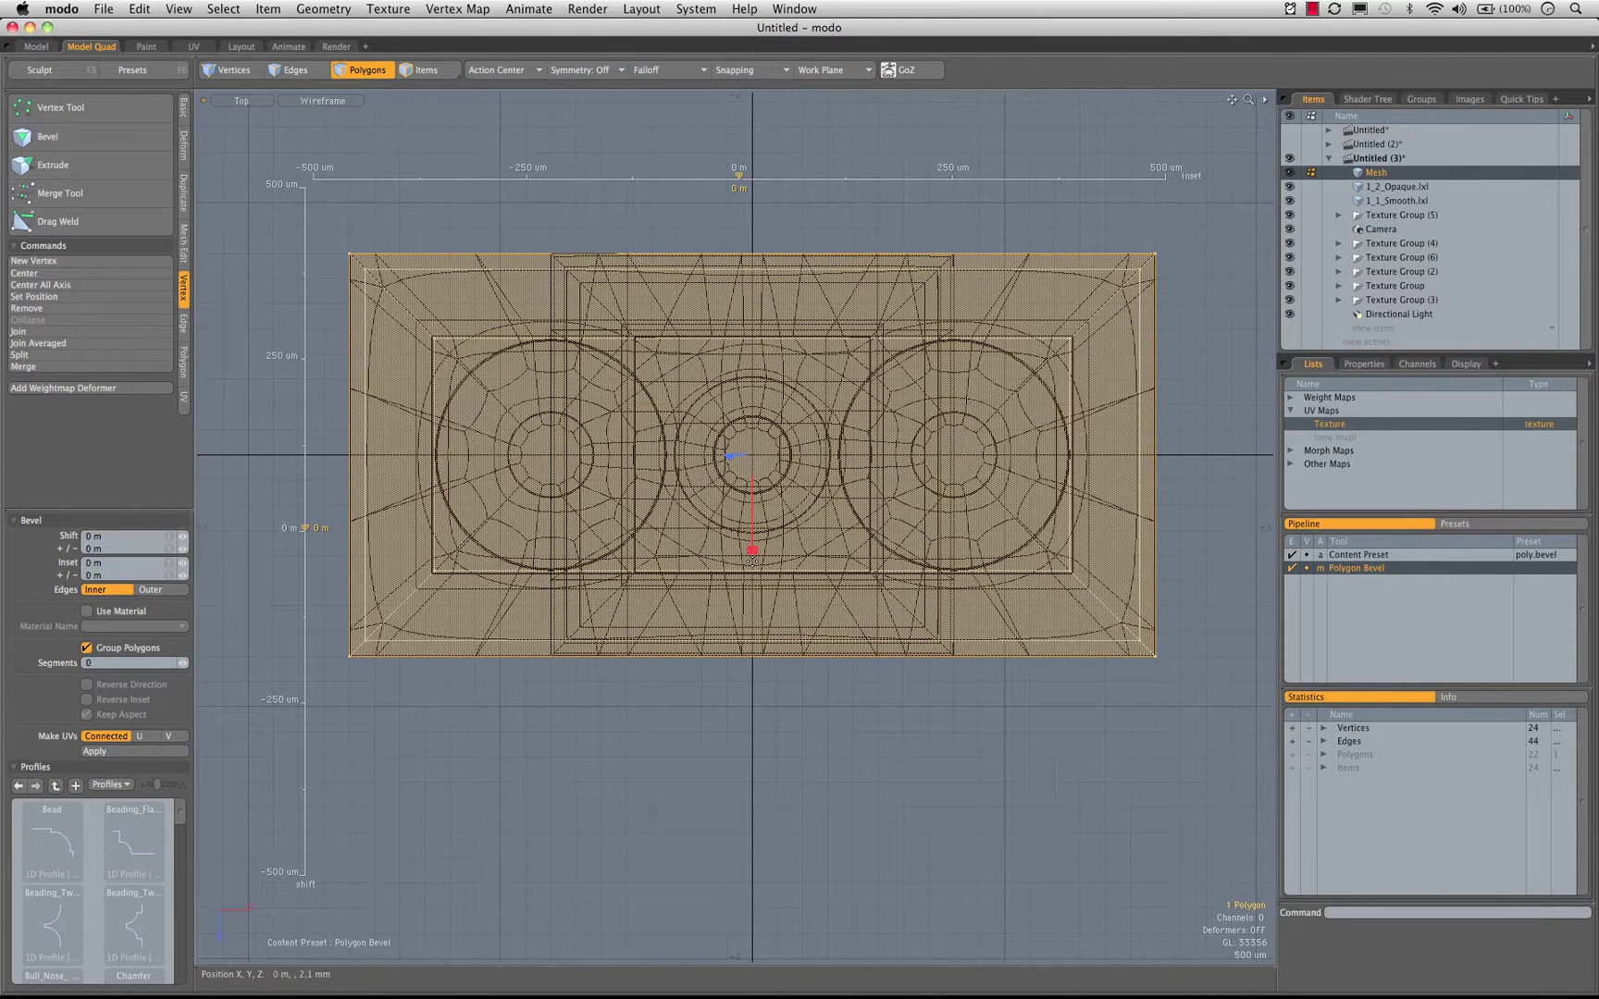
{"action": "left_click_drag", "start_coordinate": [751, 553], "coordinate": [833, 553]}
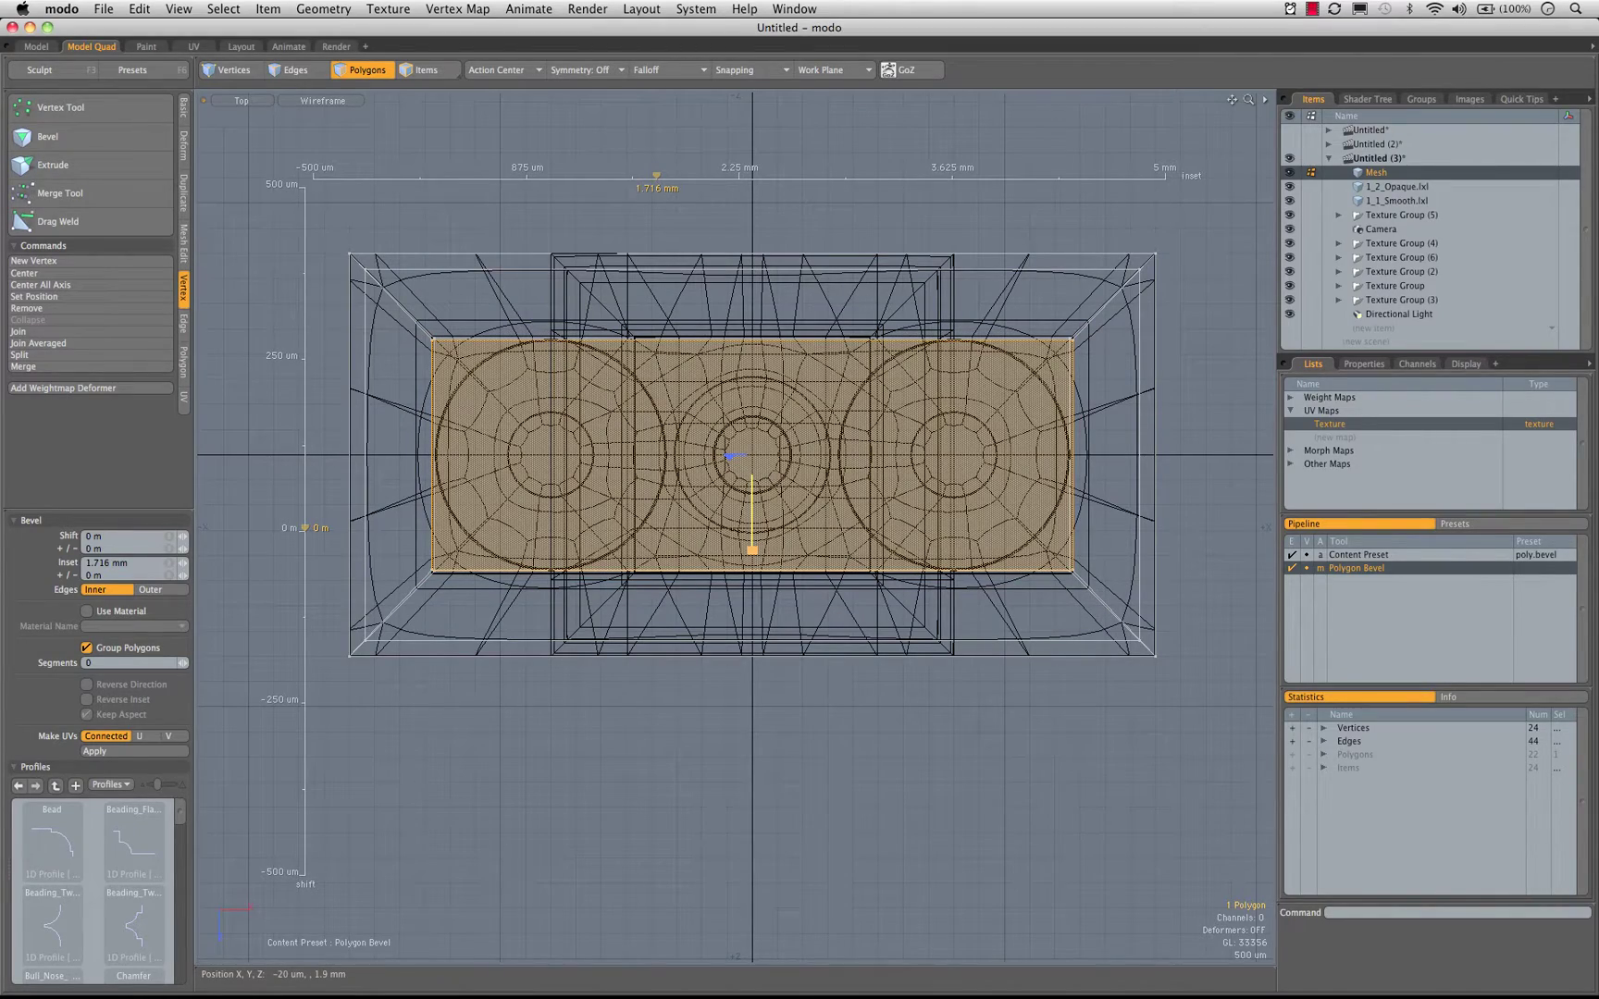
{"action": "left_click_drag", "start_coordinate": [418, 340], "coordinate": [575, 324], "text": "ctrl+alt"}
{"action": "left_click_drag", "start_coordinate": [753, 523], "coordinate": [591, 390], "text": "alt"}
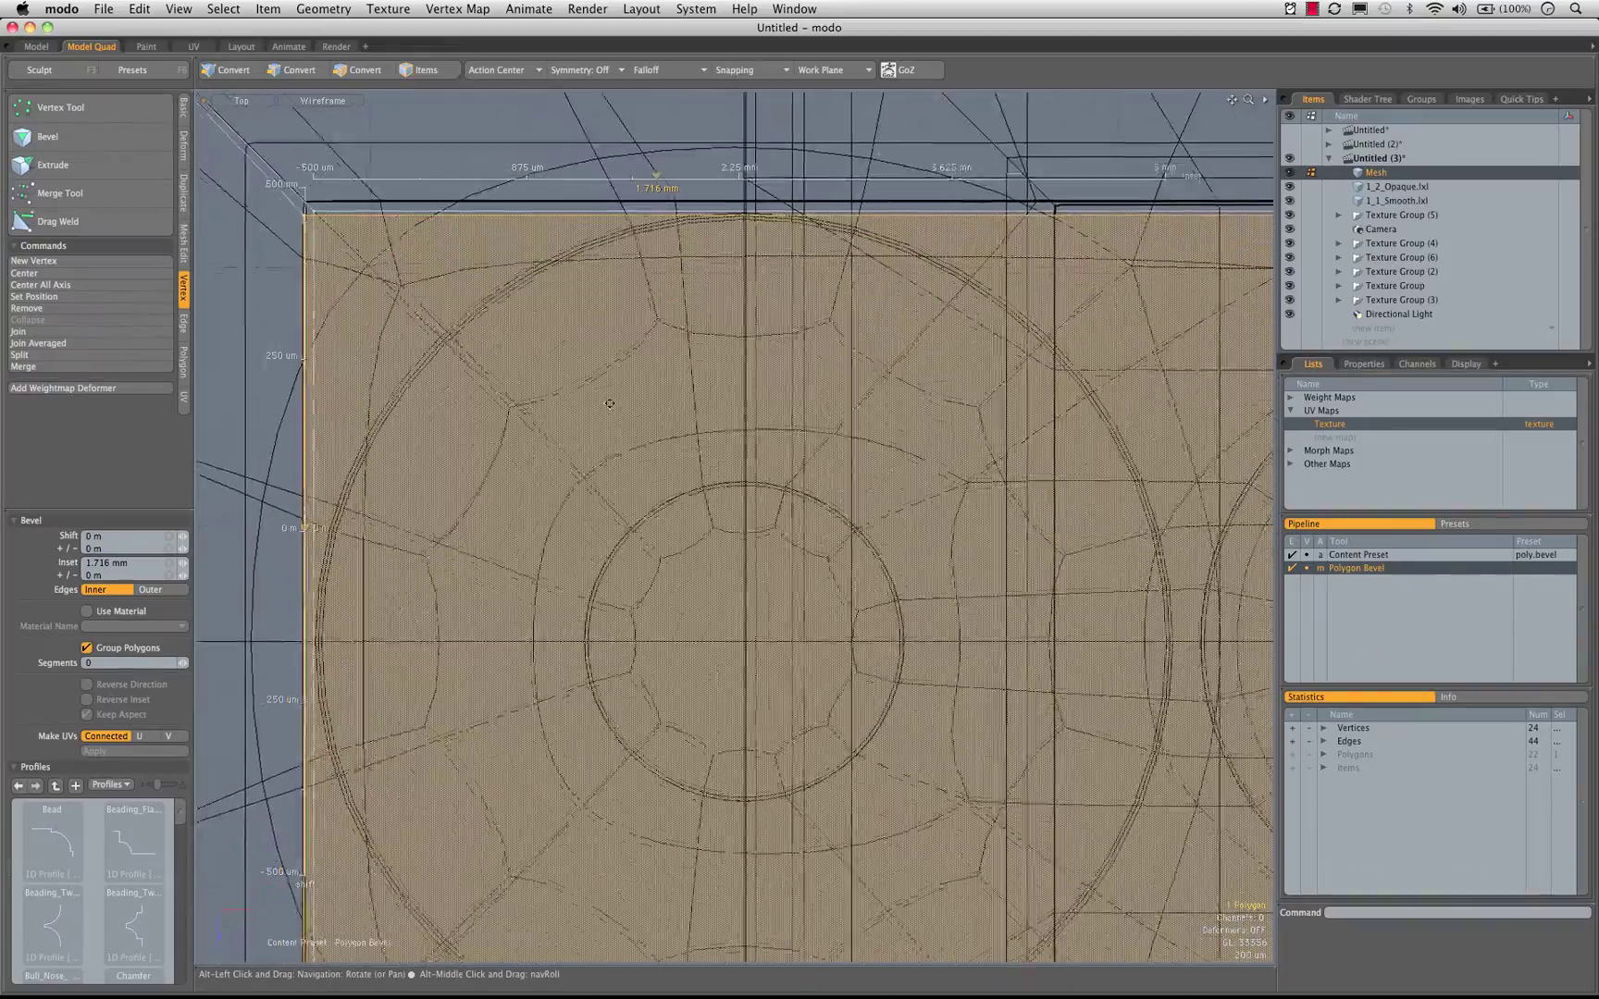
{"action": "left_click_drag", "start_coordinate": [1173, 758], "coordinate": [794, 471], "text": "alt"}
{"action": "left_click_drag", "start_coordinate": [962, 650], "coordinate": [377, 718], "text": "alt"}
{"action": "key", "text": "shift+a"}
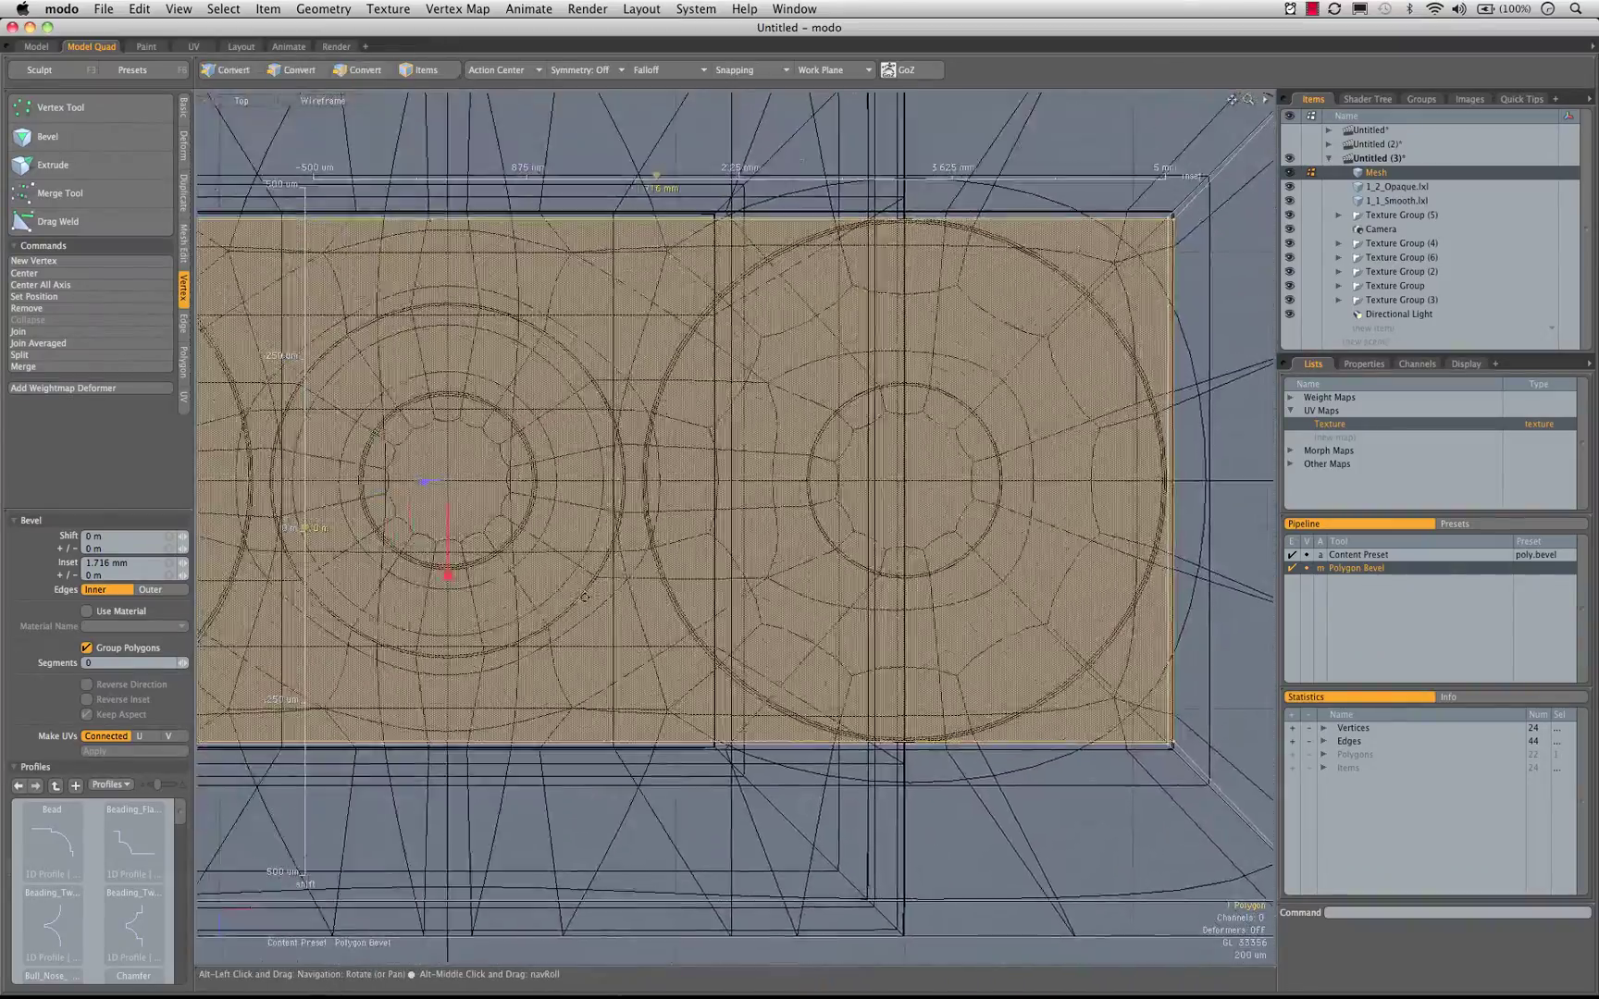
{"action": "left_click_drag", "start_coordinate": [451, 575], "coordinate": [452, 583]}
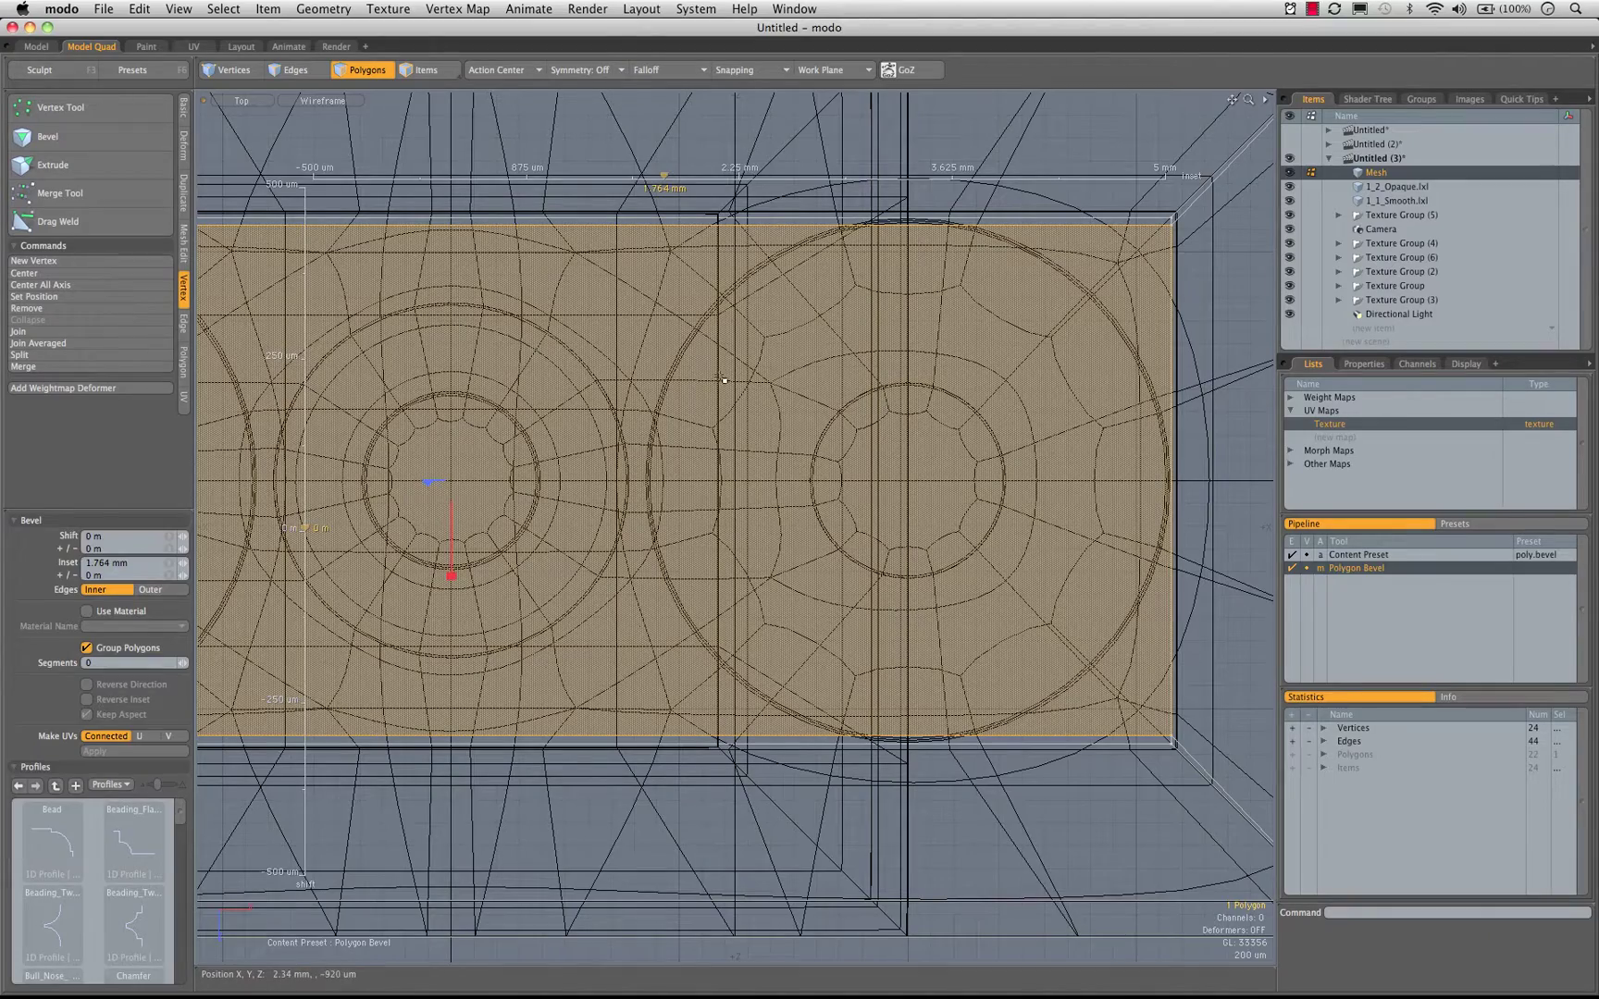
Bridge the inset polygons on the sloped top and the underside with one segment to cut a slot through the block
{"action": "key", "text": "space"}
{"action": "key", "text": "0"}
{"action": "left_click_drag", "start_coordinate": [859, 485], "coordinate": [1062, 237], "text": "alt"}
{"action": "left_click", "coordinate": [1083, 235], "text": "shift"}
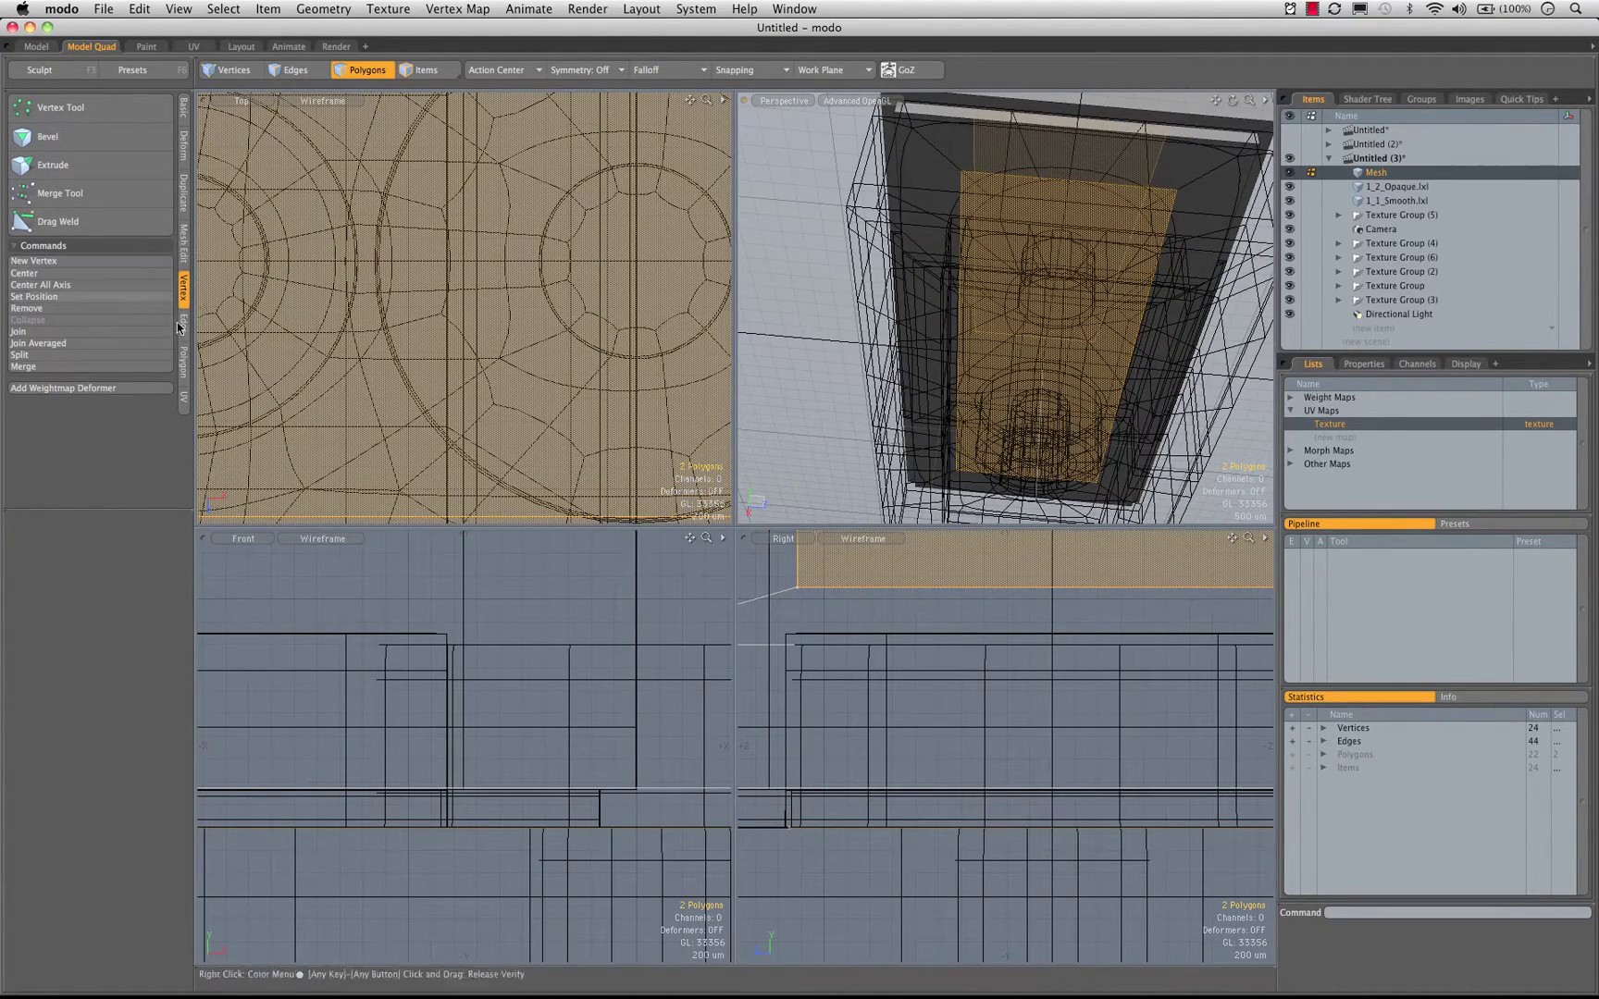
{"action": "left_click", "coordinate": [183, 361]}
{"action": "left_click", "coordinate": [40, 194]}
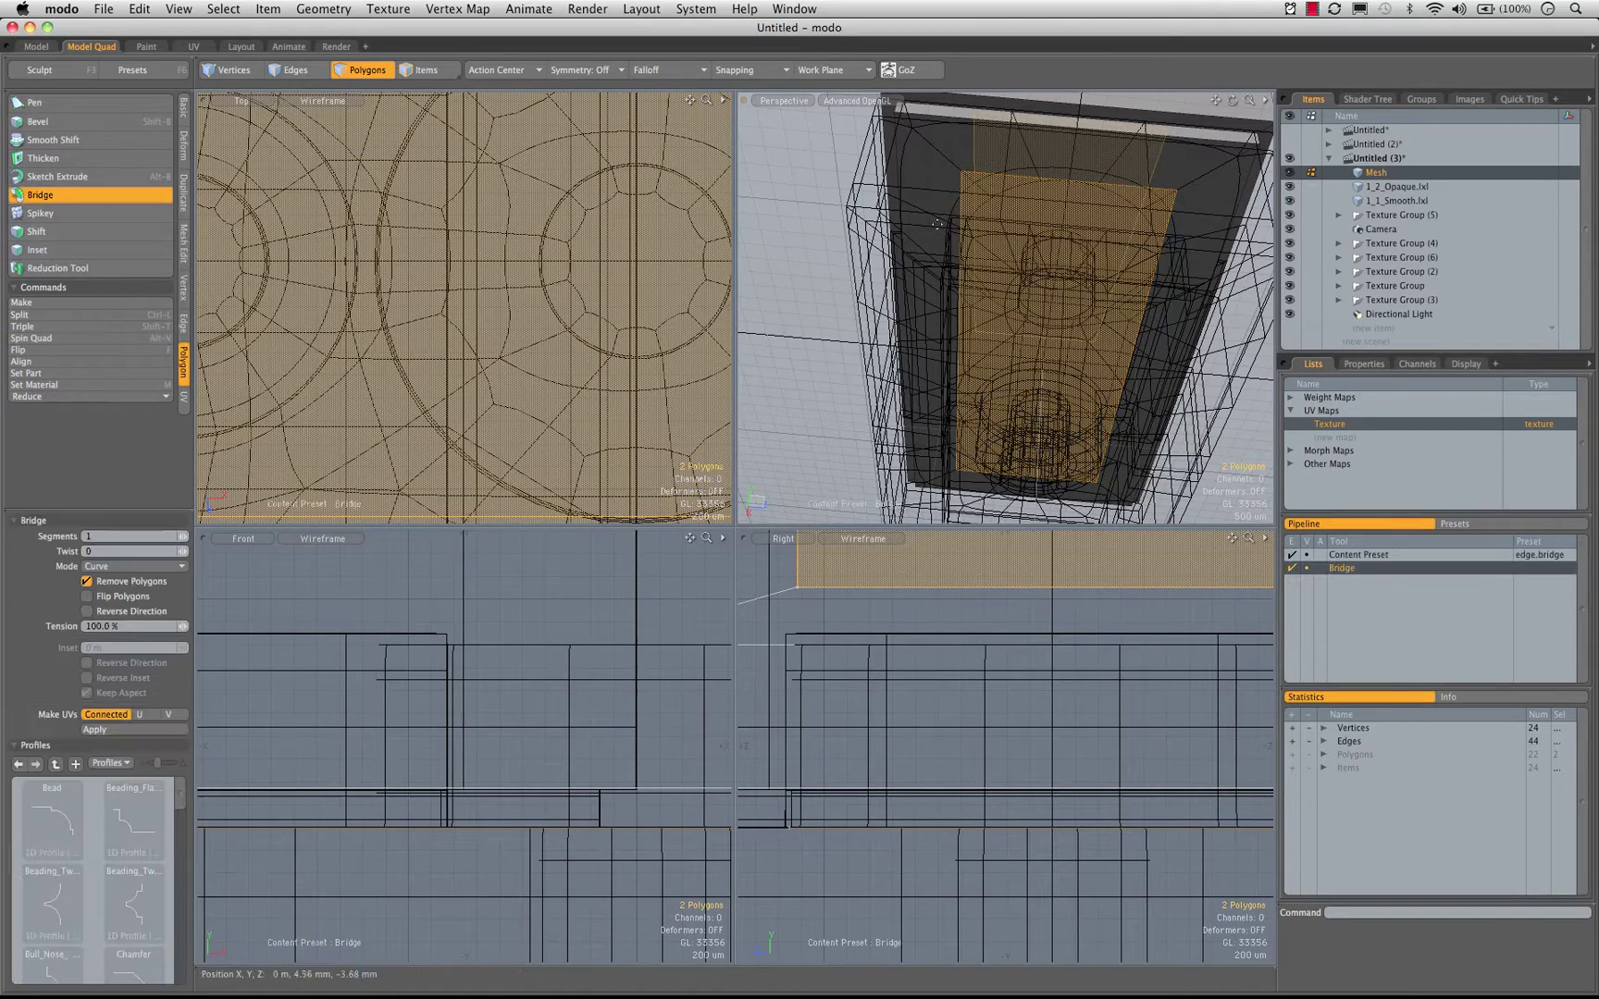
{"action": "left_click", "coordinate": [937, 223]}
{"action": "left_click_drag", "start_coordinate": [938, 225], "coordinate": [991, 282], "text": "alt"}
{"action": "key", "text": "space"}
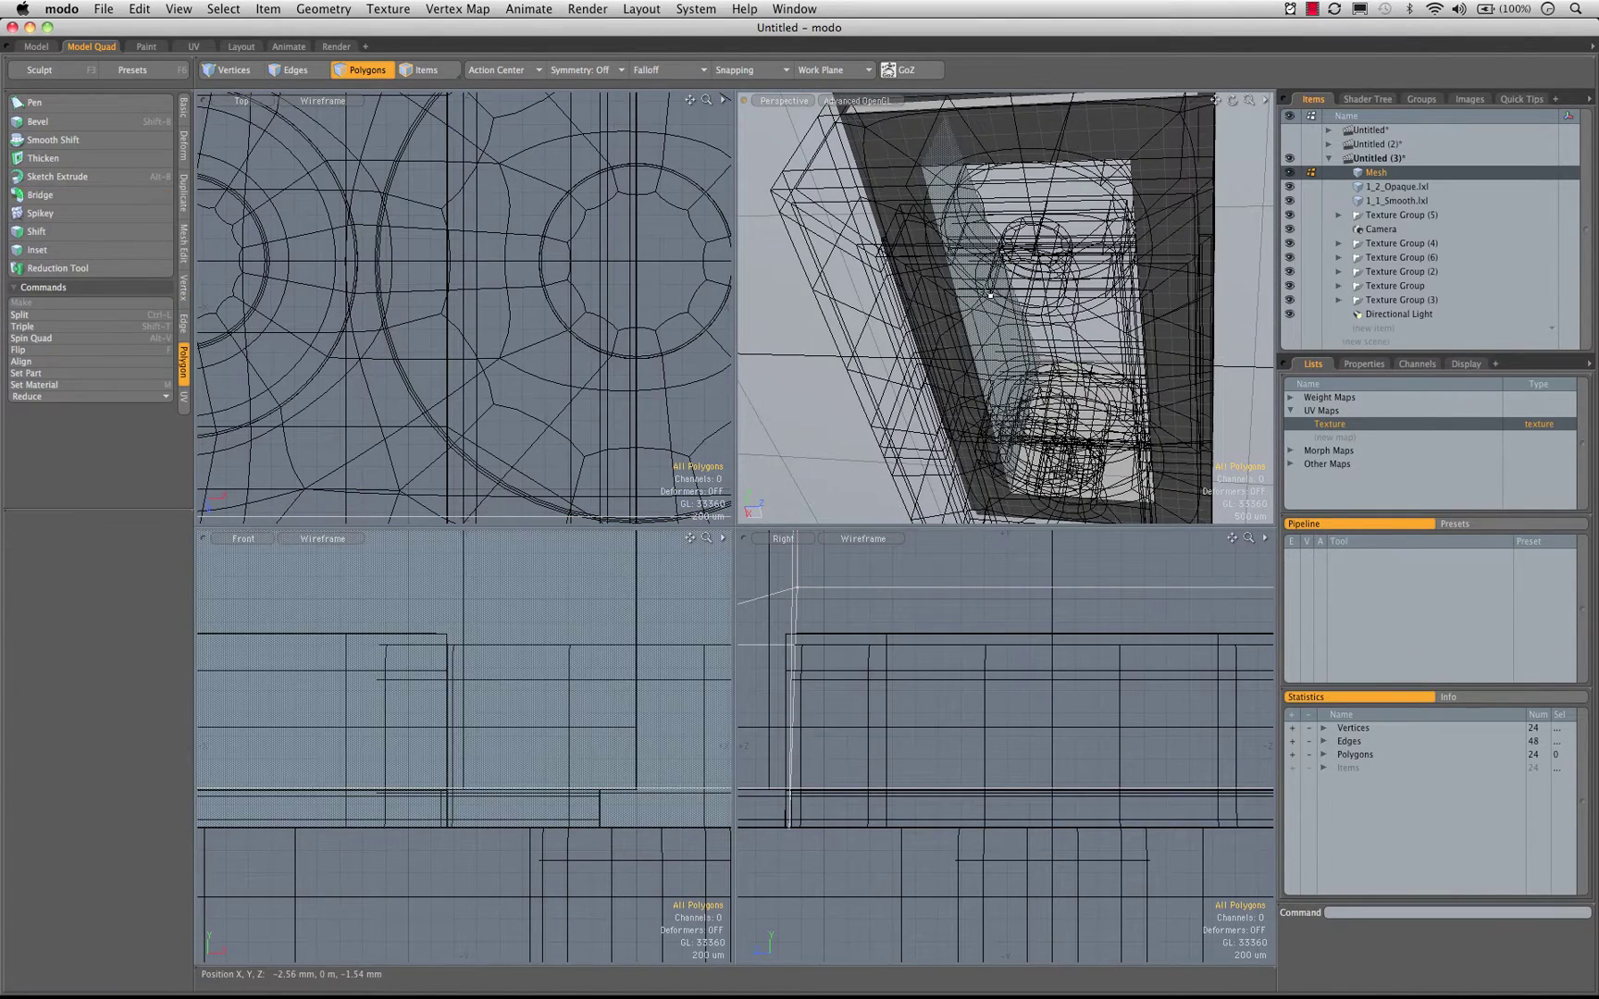
Turn on Z symmetry and select the slot's two long side walls
{"action": "left_click", "coordinate": [585, 71]}
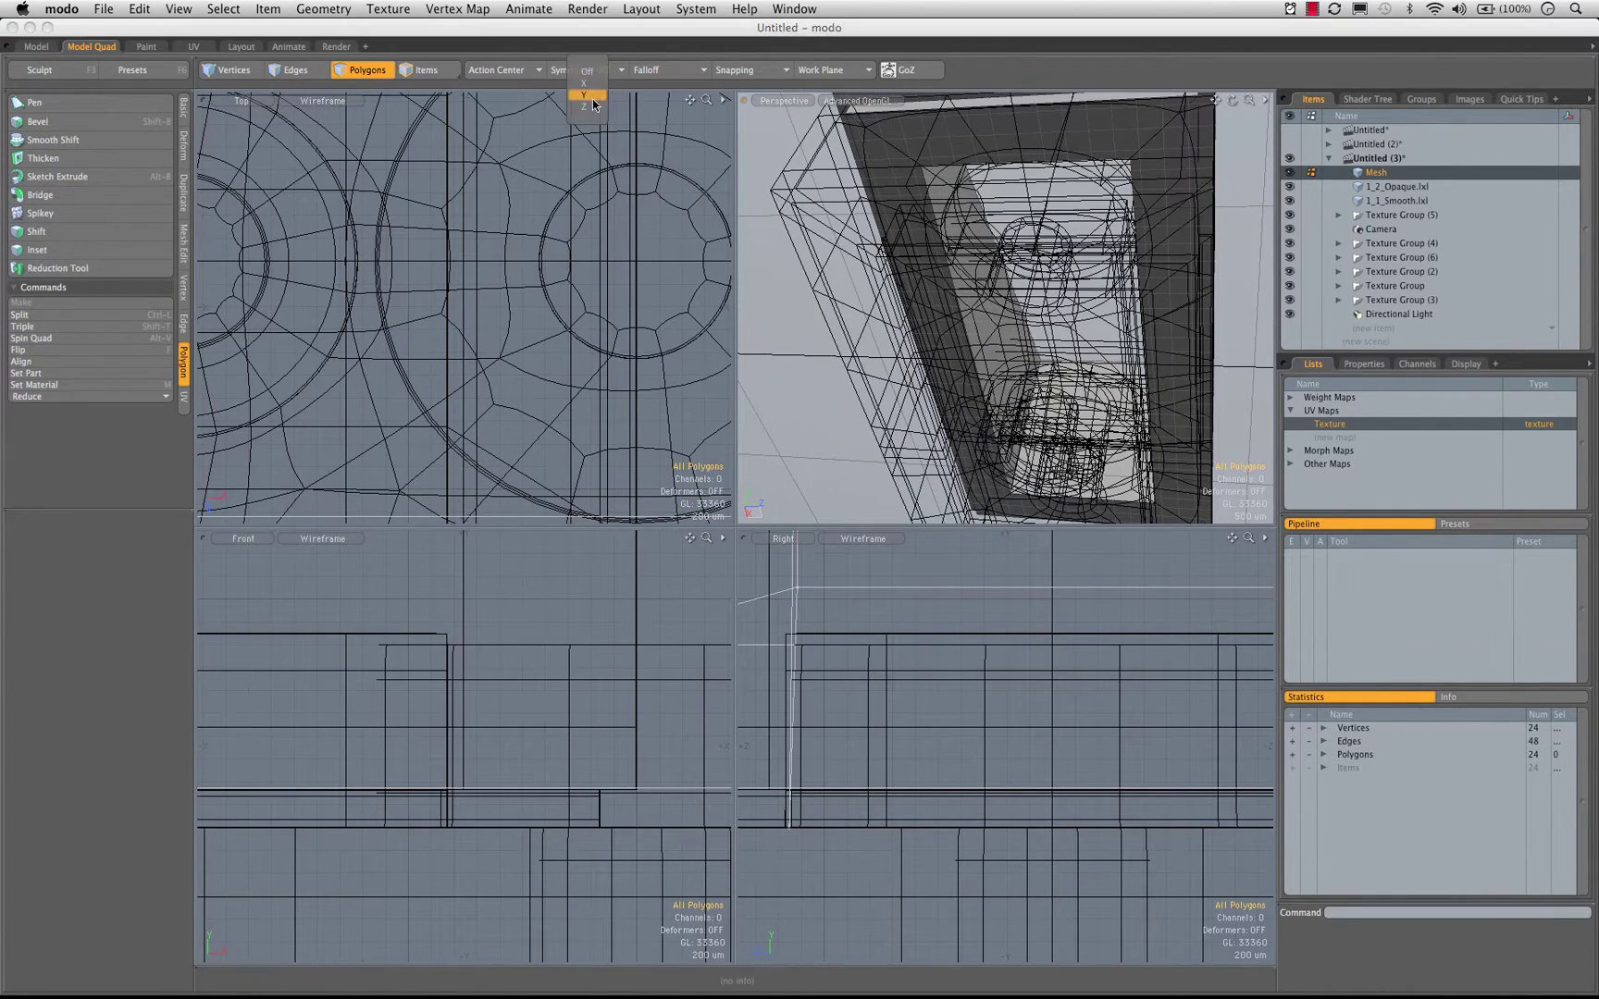
{"action": "left_click", "coordinate": [593, 110]}
{"action": "left_click", "coordinate": [972, 330]}
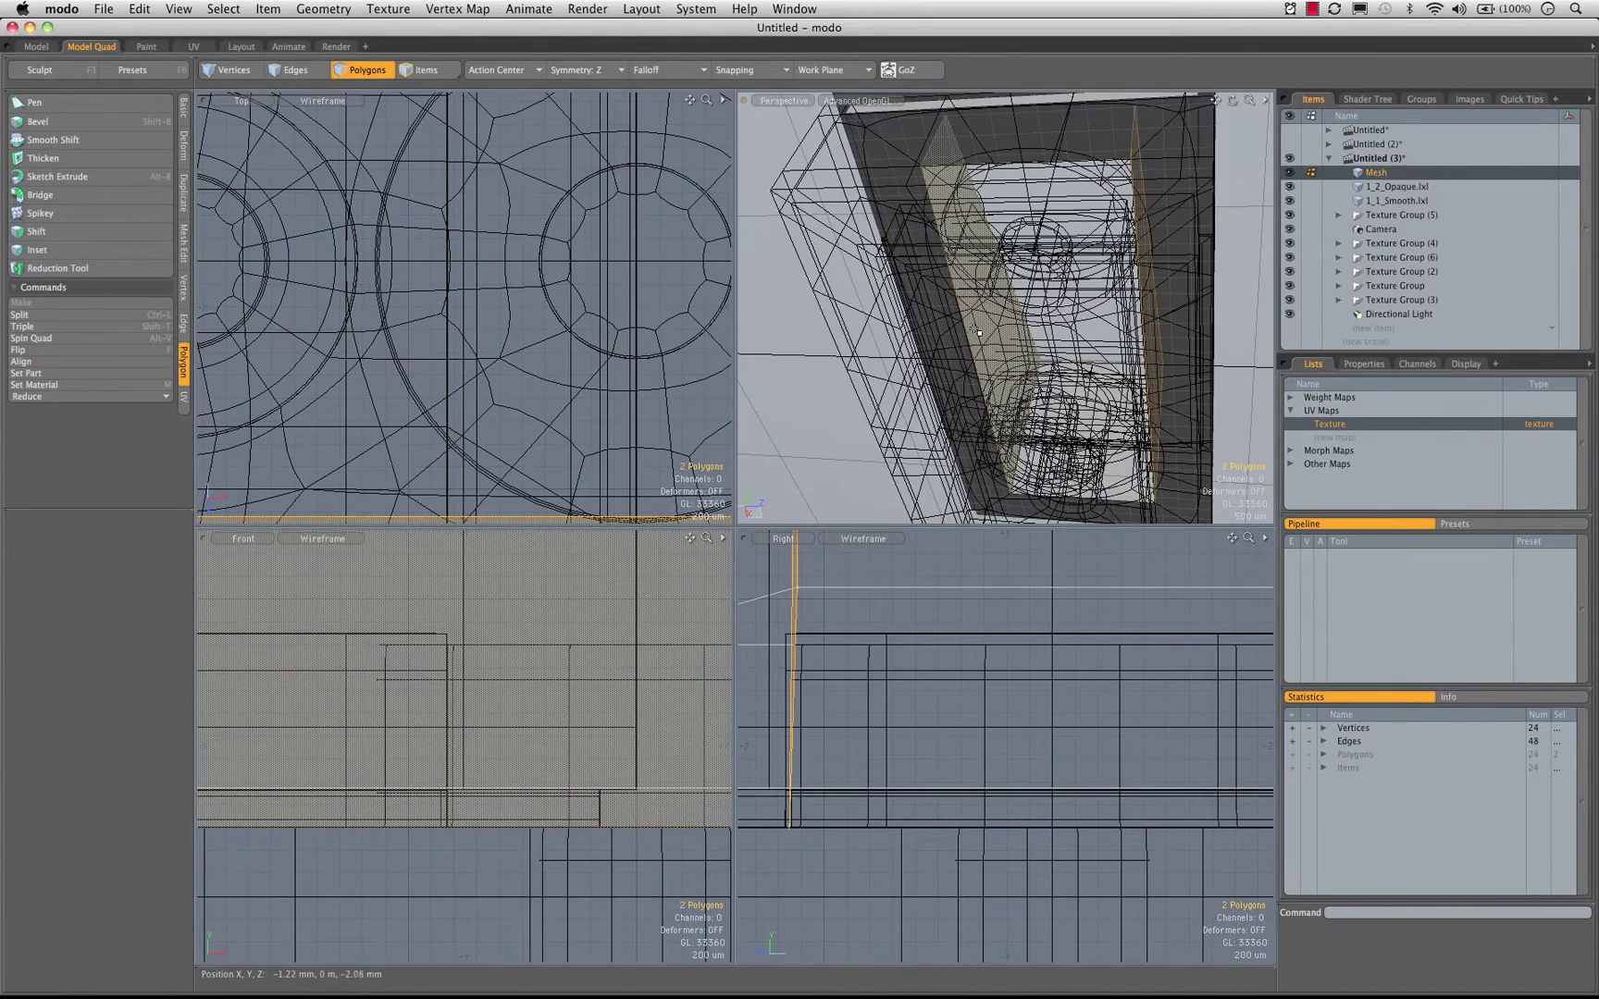
{"action": "left_click_drag", "start_coordinate": [974, 330], "coordinate": [1042, 359], "text": "alt"}
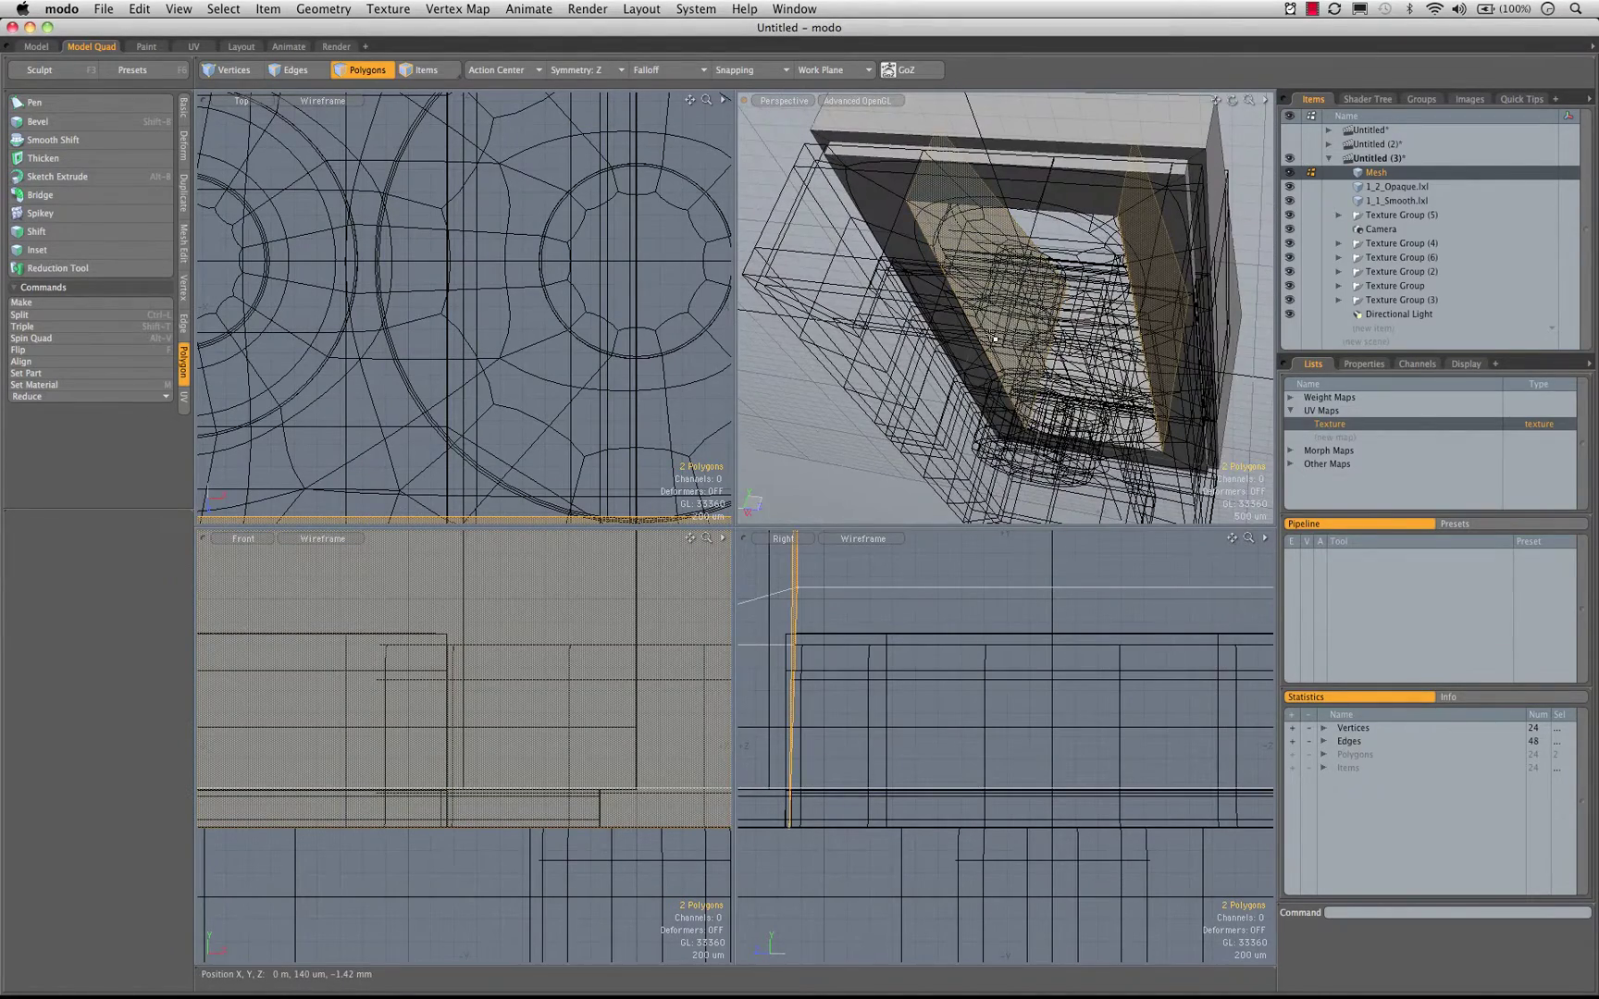
Set the action center to Element with its axis set to Auto
{"action": "left_click", "coordinate": [491, 76]}
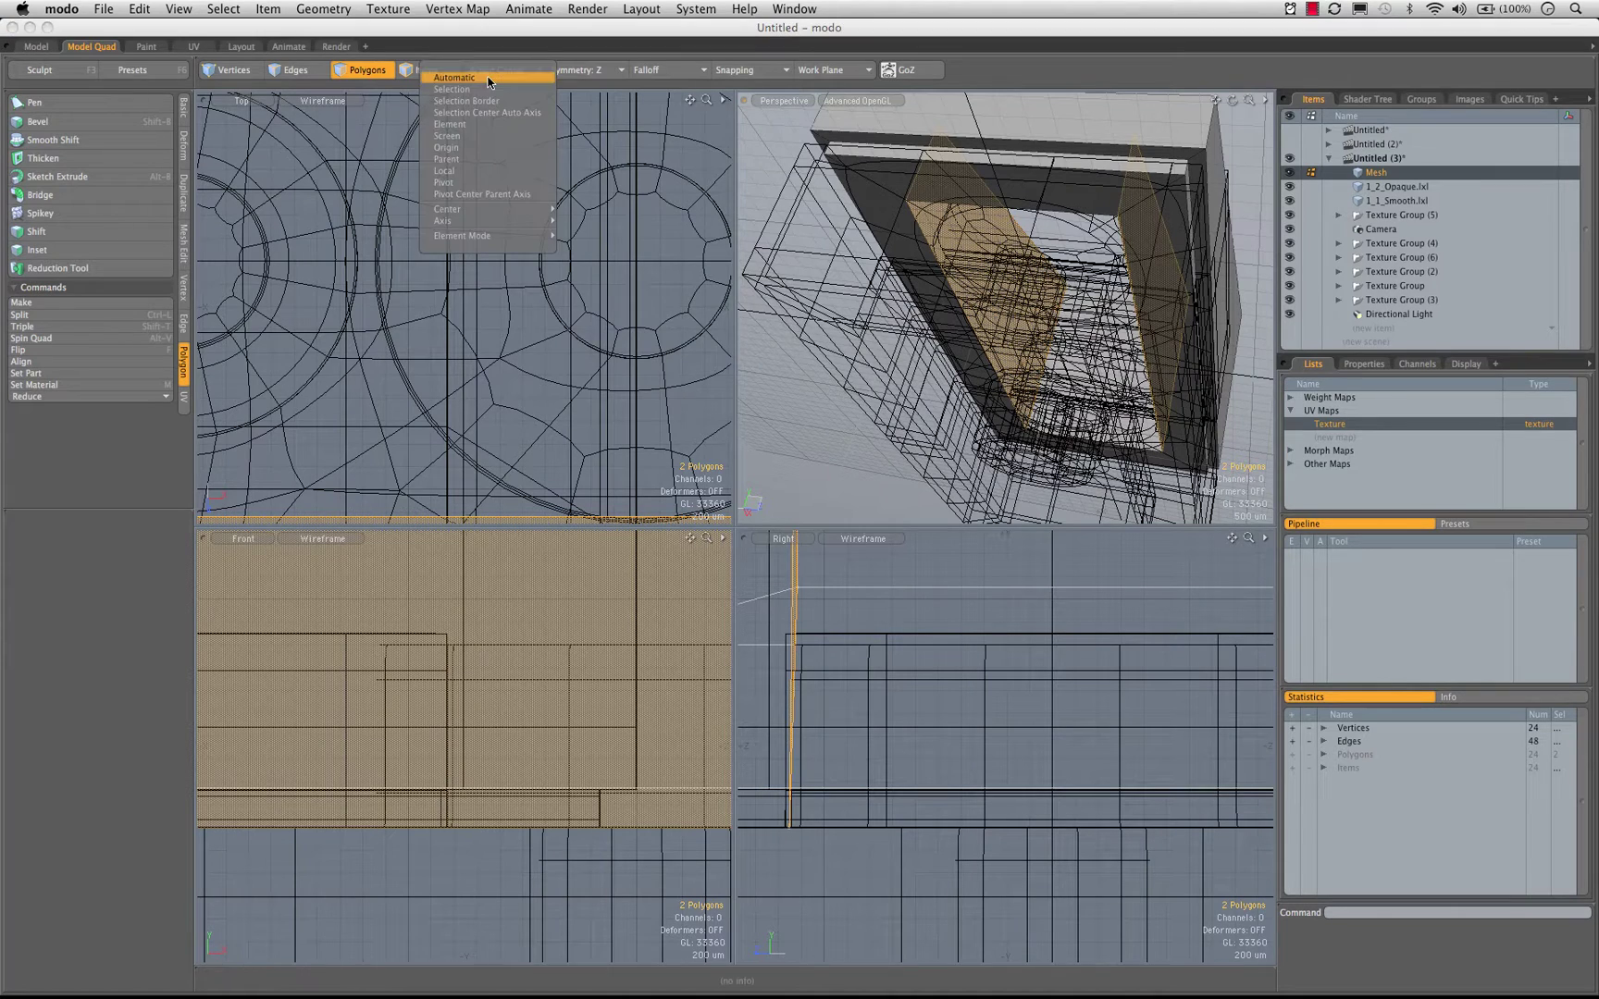
{"action": "left_click", "coordinate": [486, 124]}
{"action": "left_click", "coordinate": [494, 76]}
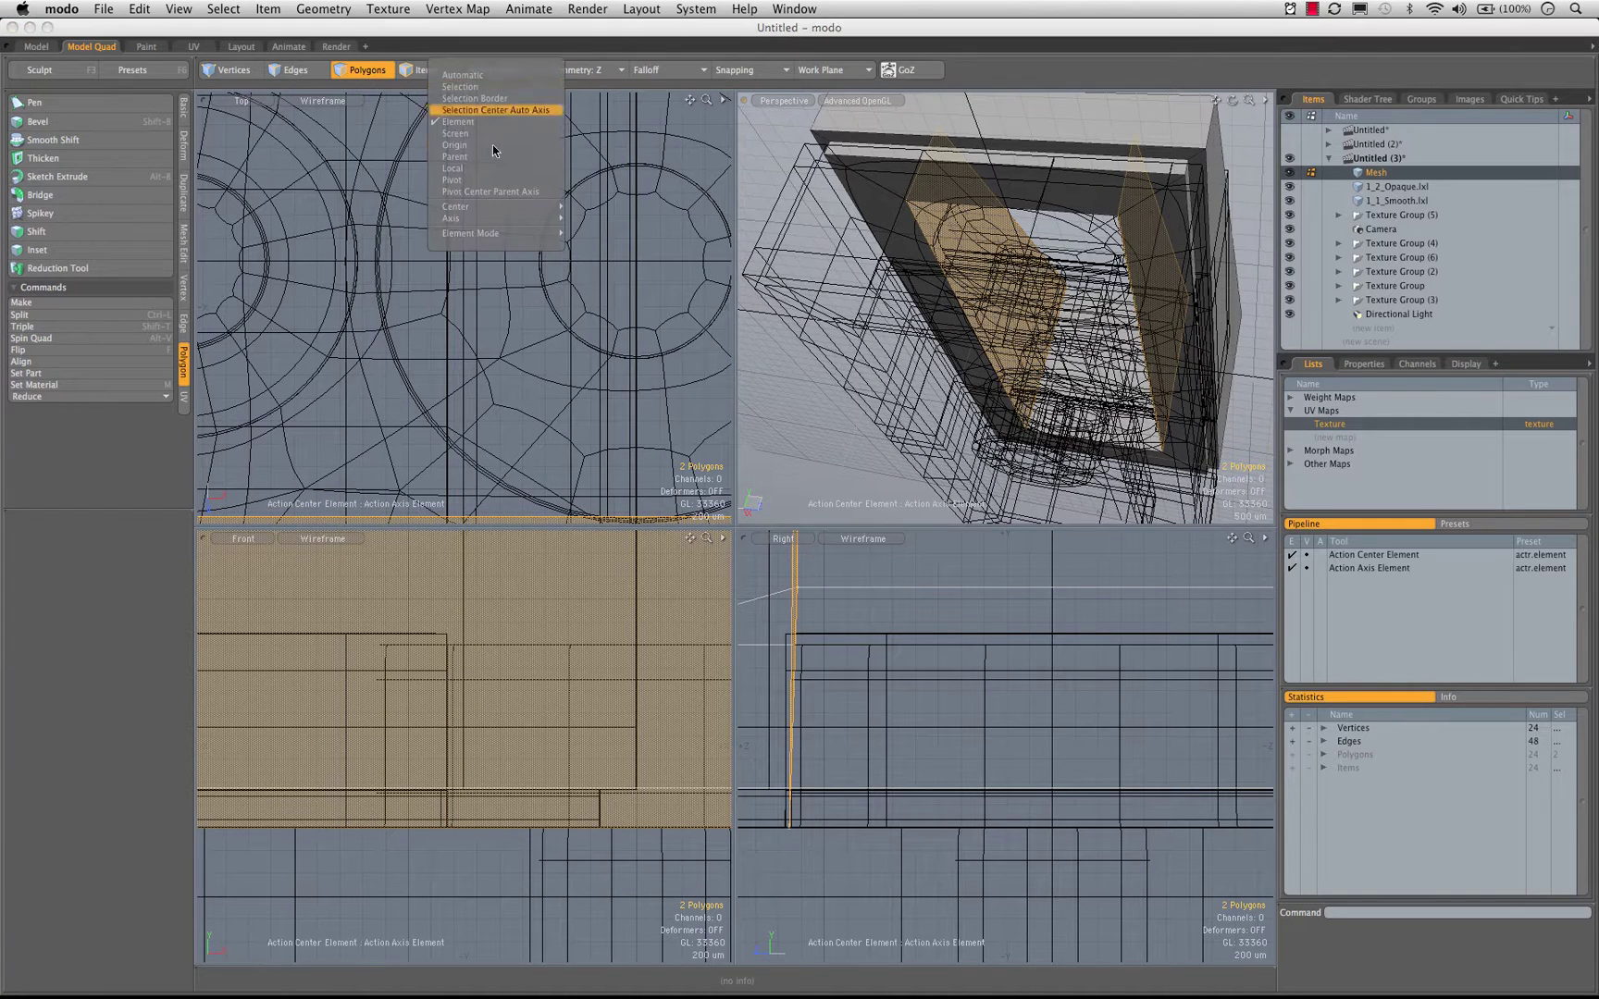
{"action": "mouse_move", "coordinate": [479, 220]}
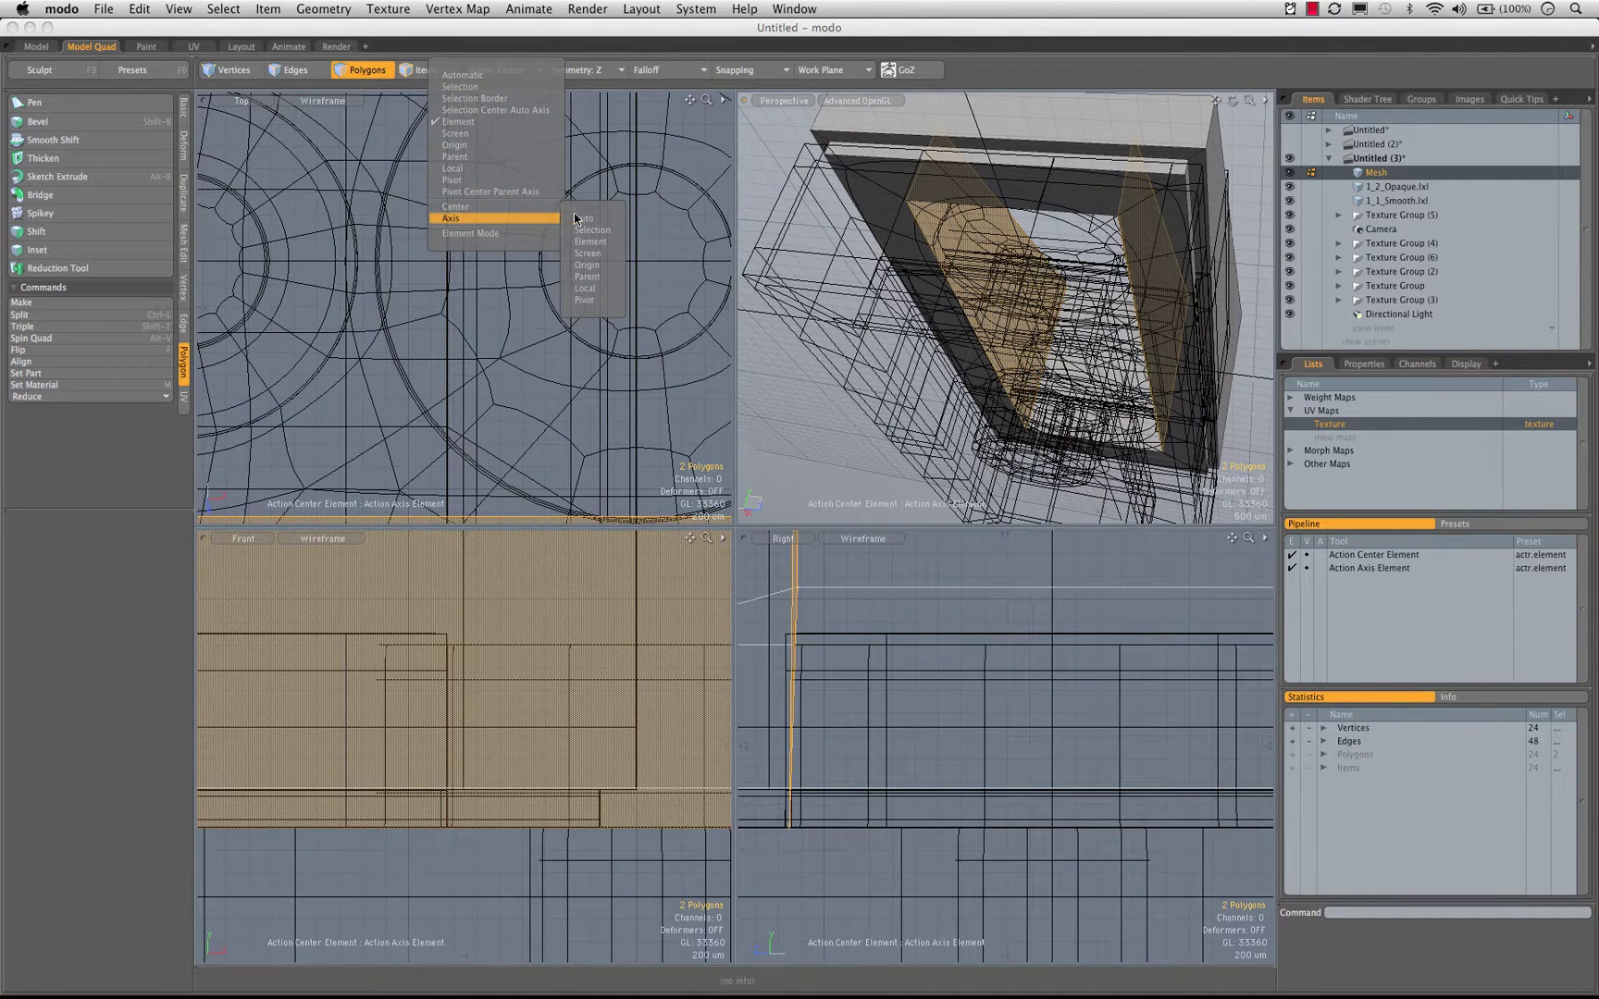
{"action": "left_click", "coordinate": [579, 219]}
Scale the slot's long side walls flat along Z from their base edge so they stand vertical
{"action": "key", "text": "y"}
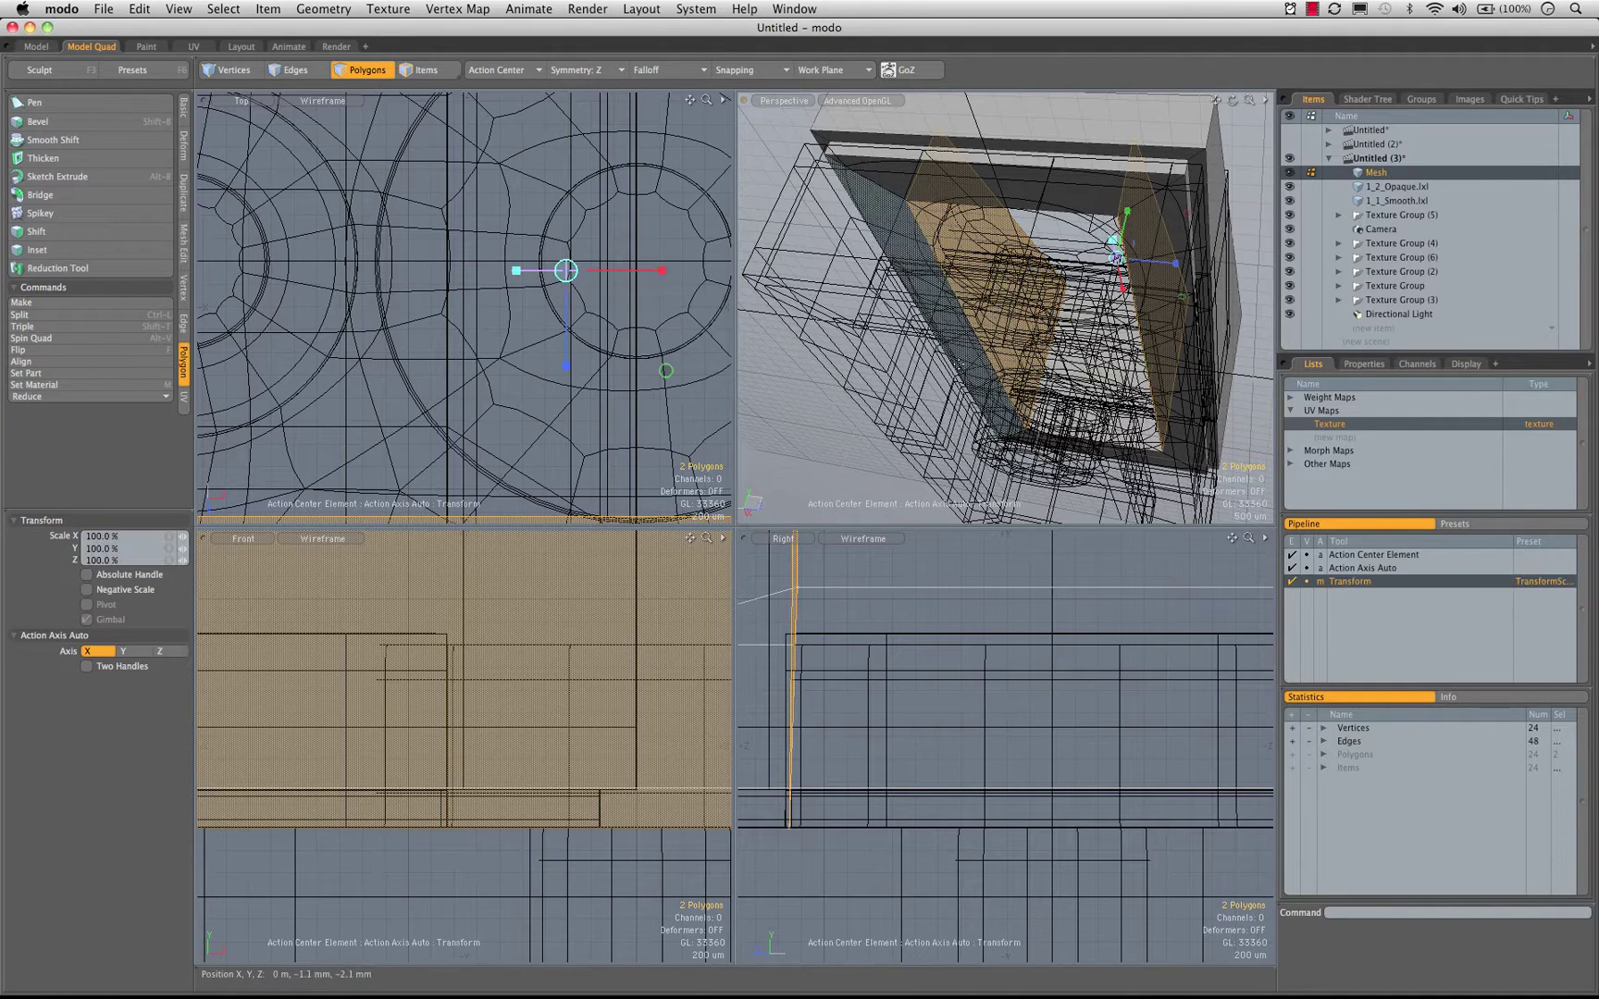
{"action": "left_click", "coordinate": [972, 335]}
{"action": "left_click_drag", "start_coordinate": [975, 335], "coordinate": [1018, 192], "text": "alt"}
{"action": "left_click", "coordinate": [1022, 282]}
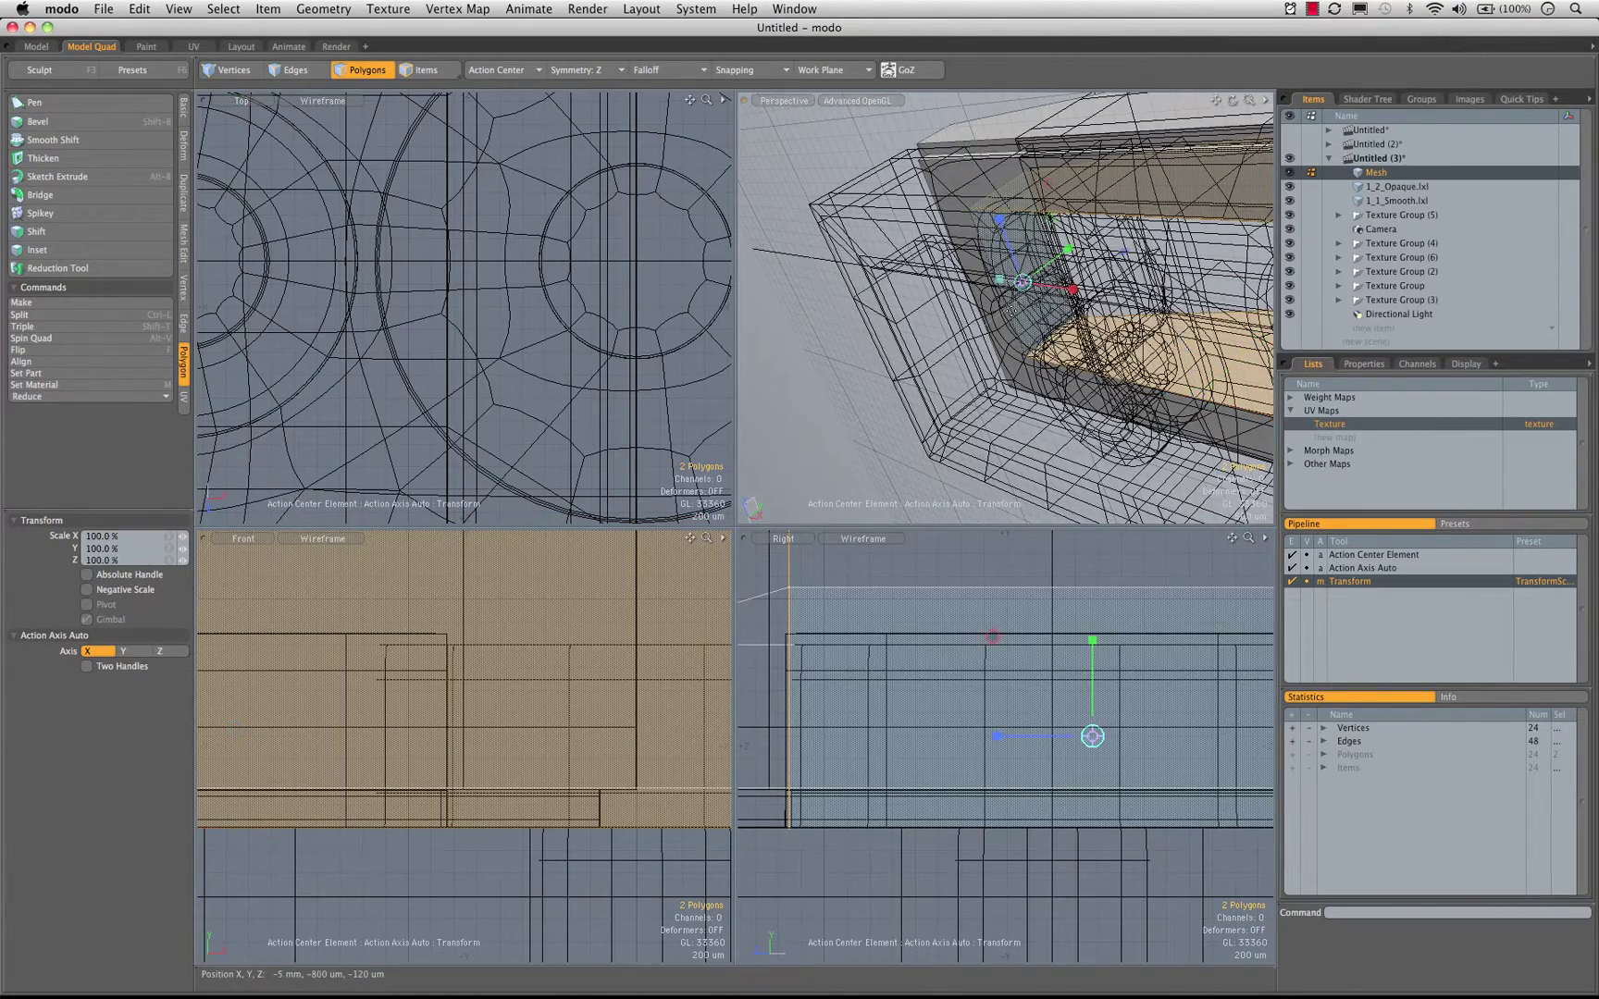
Select the slot's end wall at the low end of the slope and scale it flat along X from its base edge
{"action": "key", "text": "q"}
{"action": "left_click", "coordinate": [1014, 300]}
{"action": "left_click_drag", "start_coordinate": [971, 324], "coordinate": [1018, 365], "text": "ctrl+alt"}
{"action": "mouse_move", "coordinate": [1018, 365]}
{"action": "left_mouse_down", "text": "alt"}
{"action": "mouse_move", "coordinate": [1043, 460]}
{"action": "mouse_move", "coordinate": [1064, 407]}
{"action": "mouse_move", "coordinate": [1019, 374]}
{"action": "left_mouse_up", "text": "alt"}
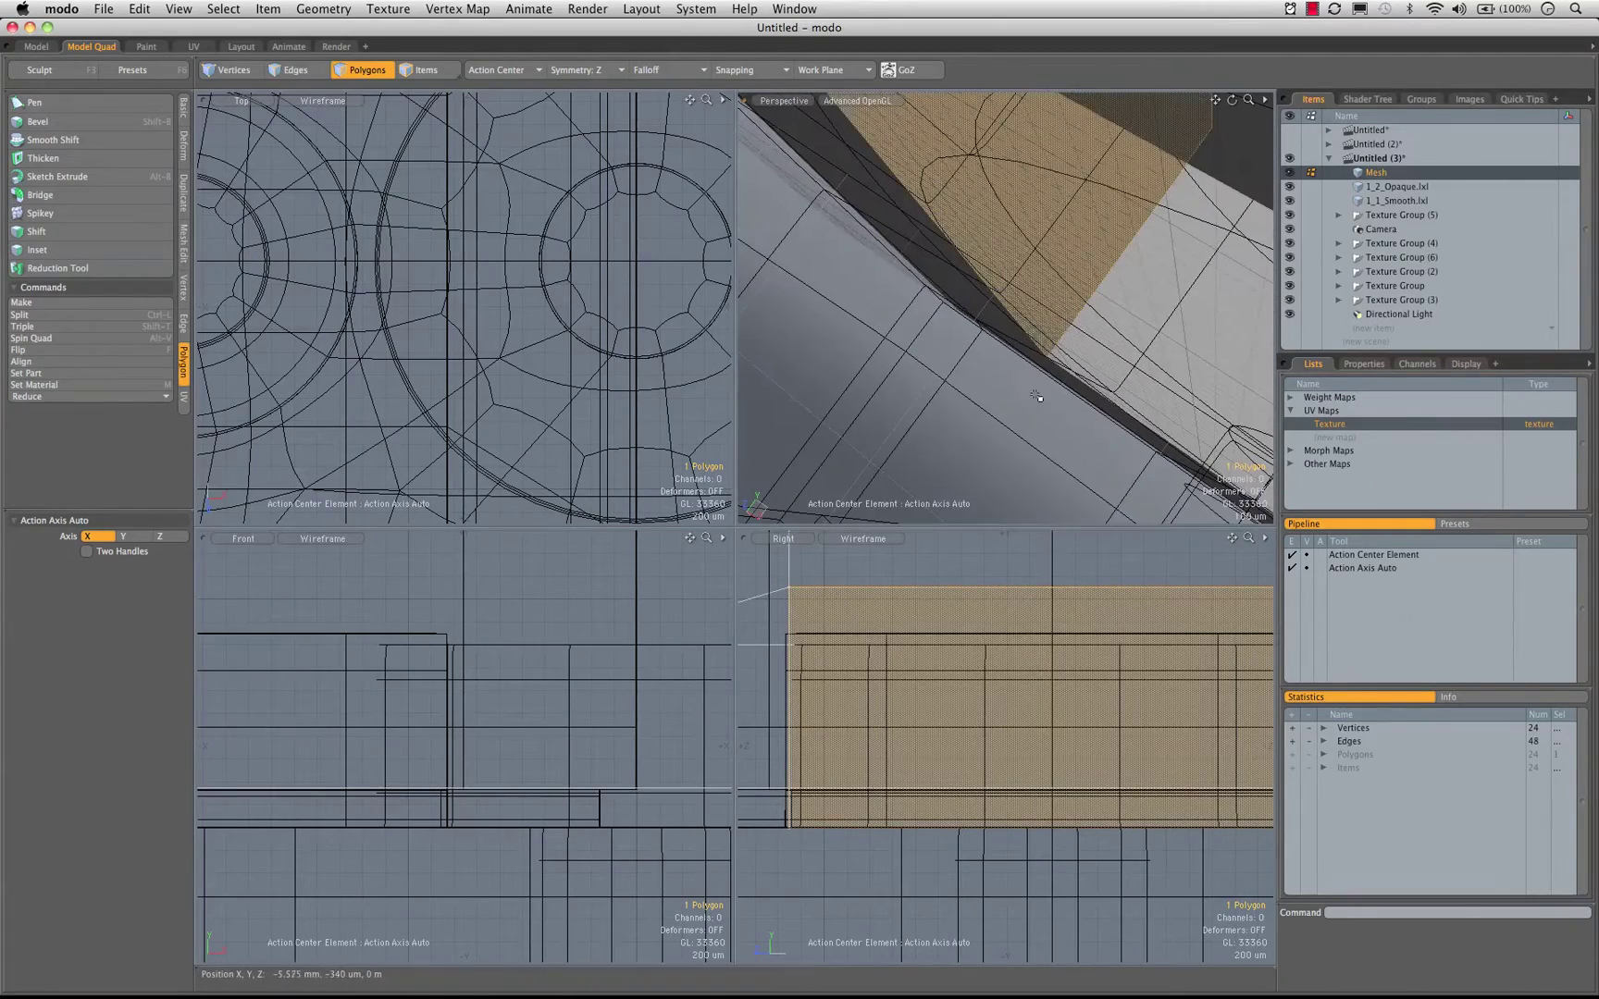
{"action": "key", "text": "y"}
{"action": "left_click", "coordinate": [951, 243]}
{"action": "left_click_drag", "start_coordinate": [951, 244], "coordinate": [1101, 245], "text": "alt"}
{"action": "key", "text": "space"}
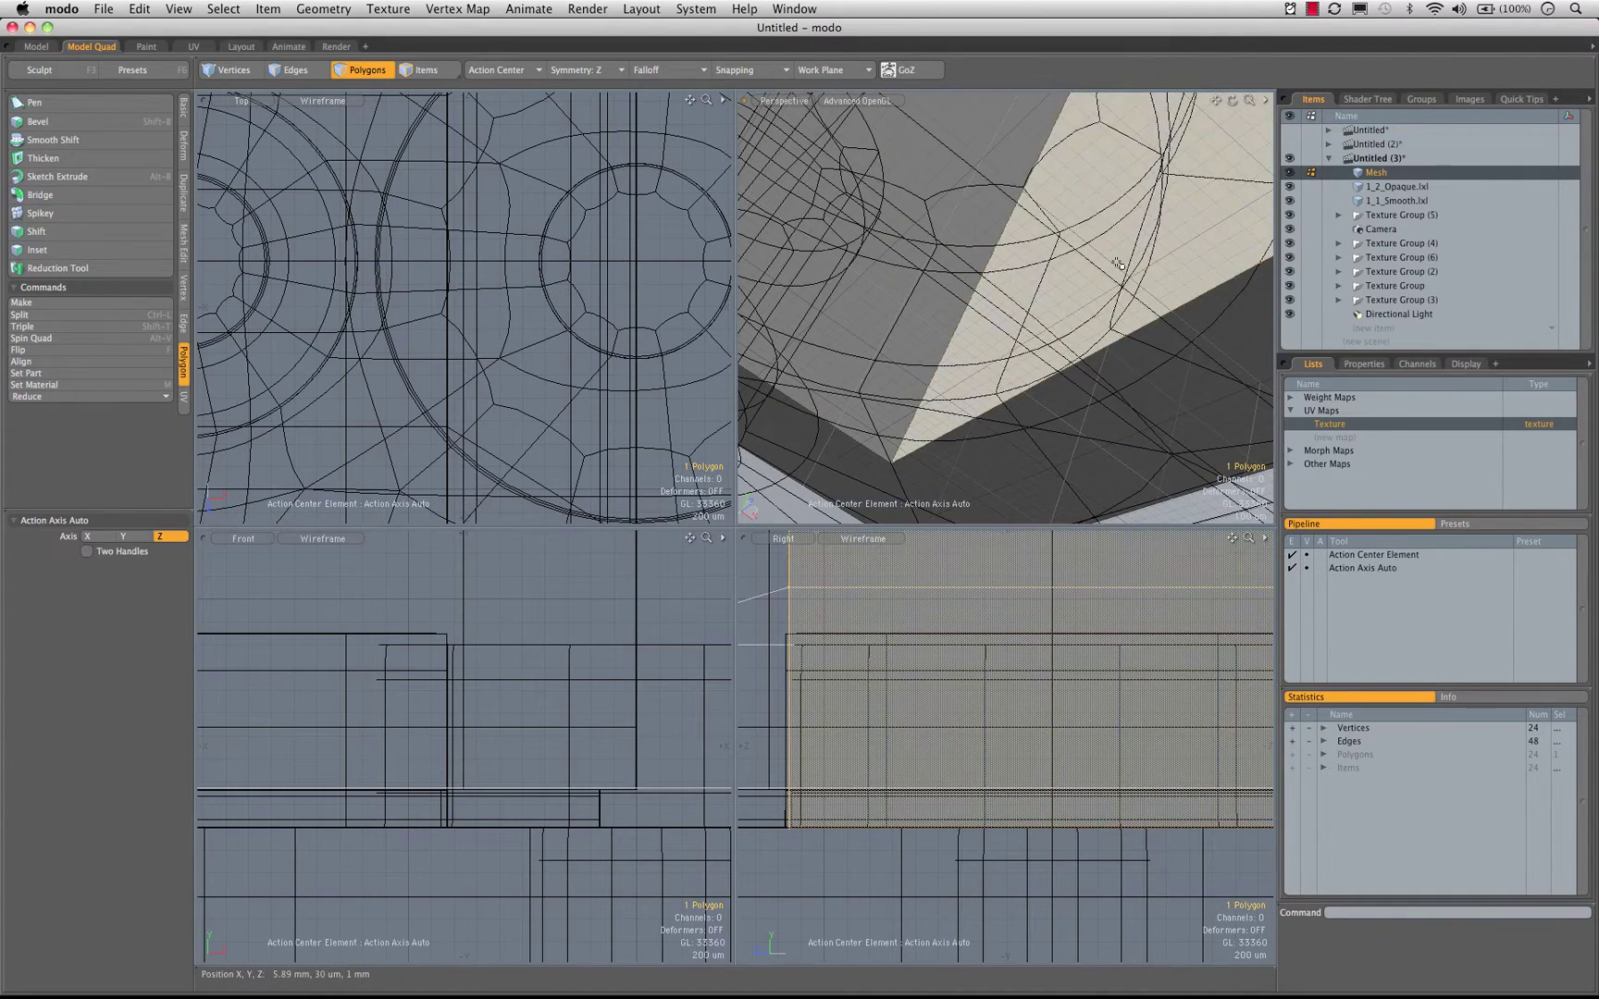
Scale the slot's end wall at the high end to 0% in X from its base edge, making it vertical
{"action": "key", "text": "y"}
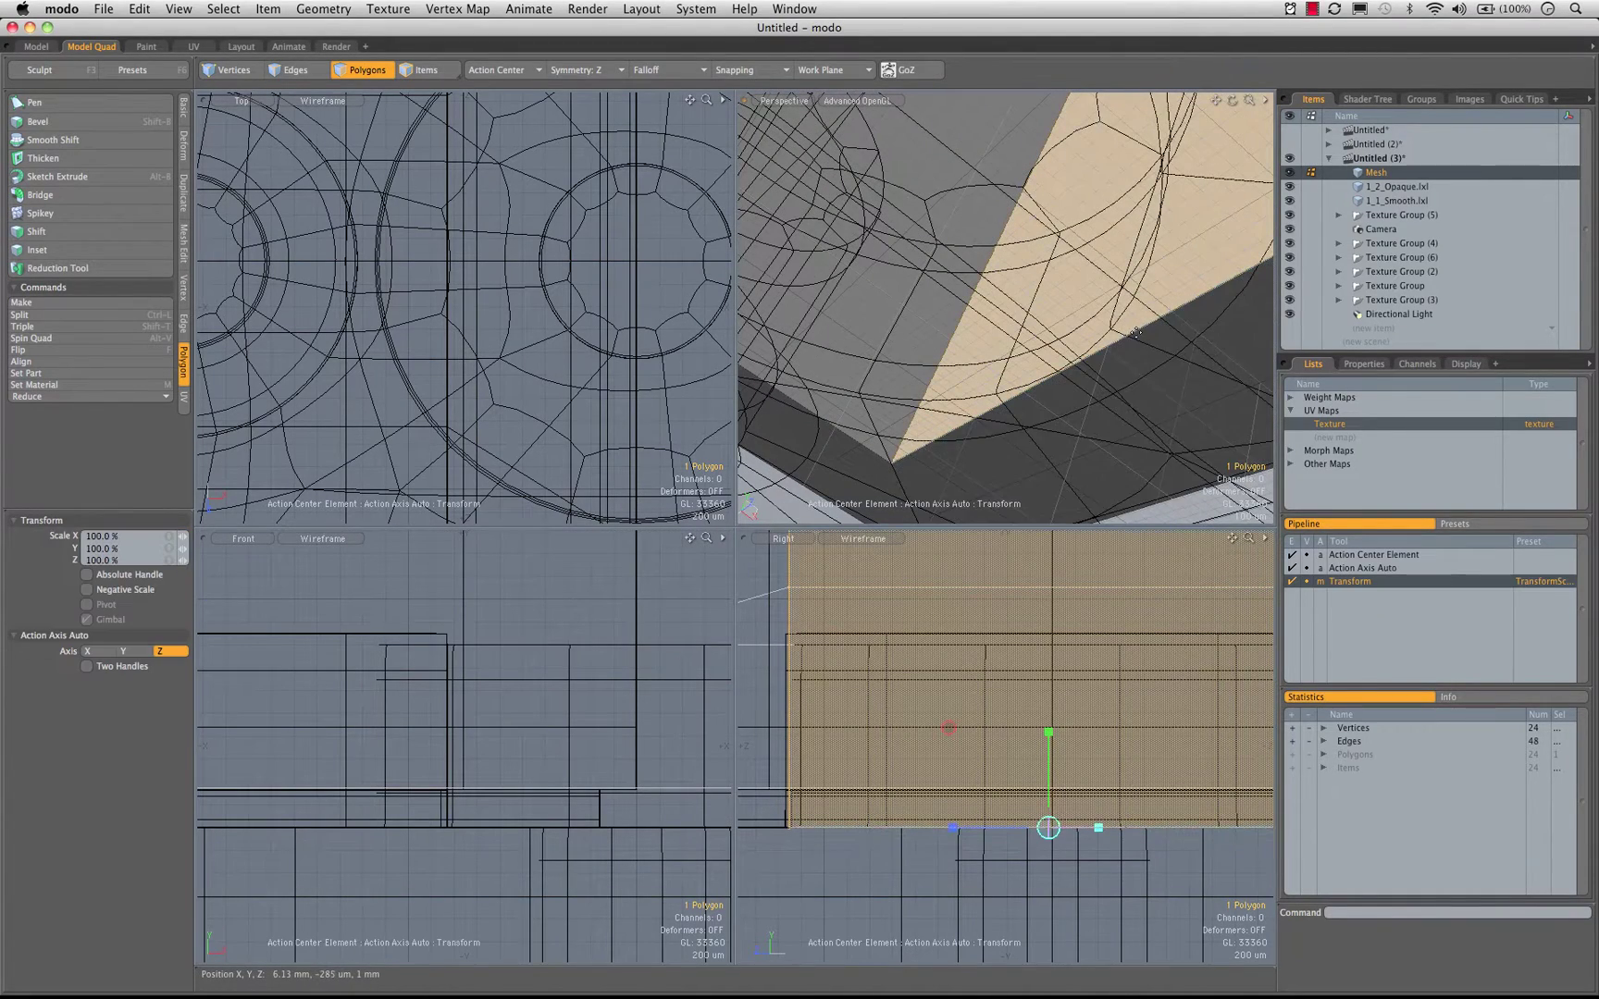
{"action": "left_click_drag", "start_coordinate": [1137, 333], "coordinate": [1126, 316], "text": "alt"}
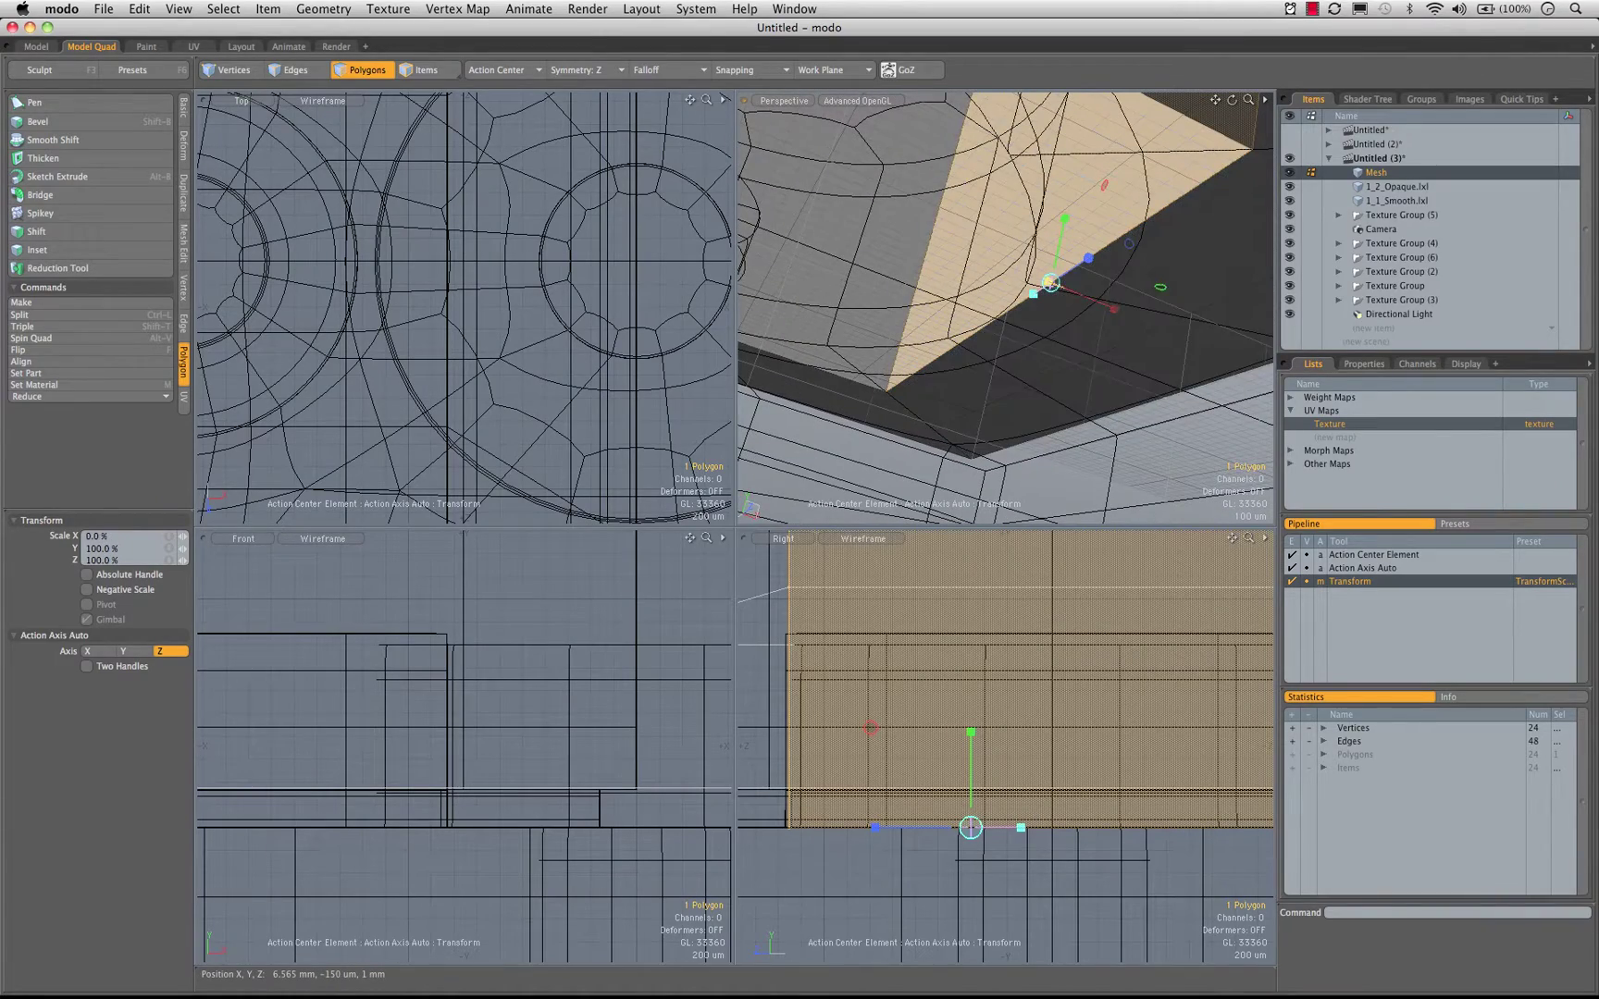
{"action": "left_click_drag", "start_coordinate": [1172, 481], "coordinate": [1172, 463], "text": "ctrl+alt"}
{"action": "left_click_drag", "start_coordinate": [1145, 305], "coordinate": [1168, 249], "text": "ctrl+alt"}
{"action": "key", "text": "q"}
{"action": "left_click", "coordinate": [1227, 227]}
Hide the 1_2_Opaque.lxl and 1_1_Smooth.lxl meshes and preview the block with subdivision smoothing in a full-size perspective view
{"action": "left_click_drag", "start_coordinate": [1027, 277], "coordinate": [1064, 337], "text": "alt"}
{"action": "left_click", "coordinate": [1290, 187]}
{"action": "left_click", "coordinate": [1291, 201]}
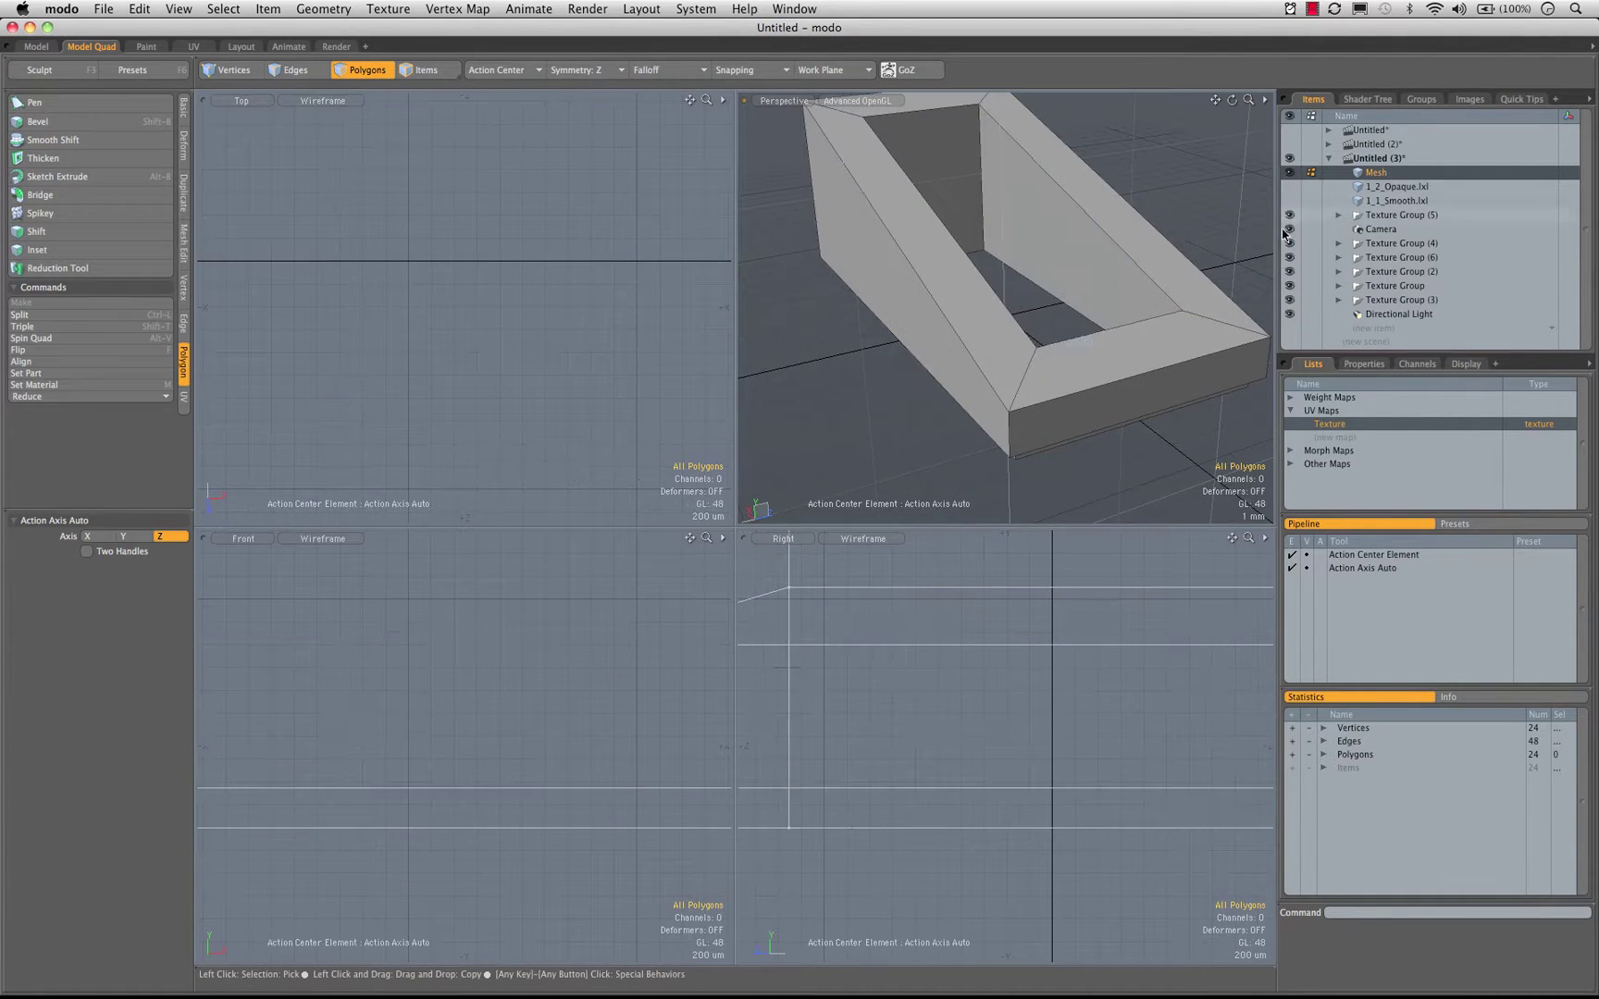
{"action": "key", "text": "0"}
{"action": "left_click_drag", "start_coordinate": [749, 646], "coordinate": [770, 556], "text": "alt"}
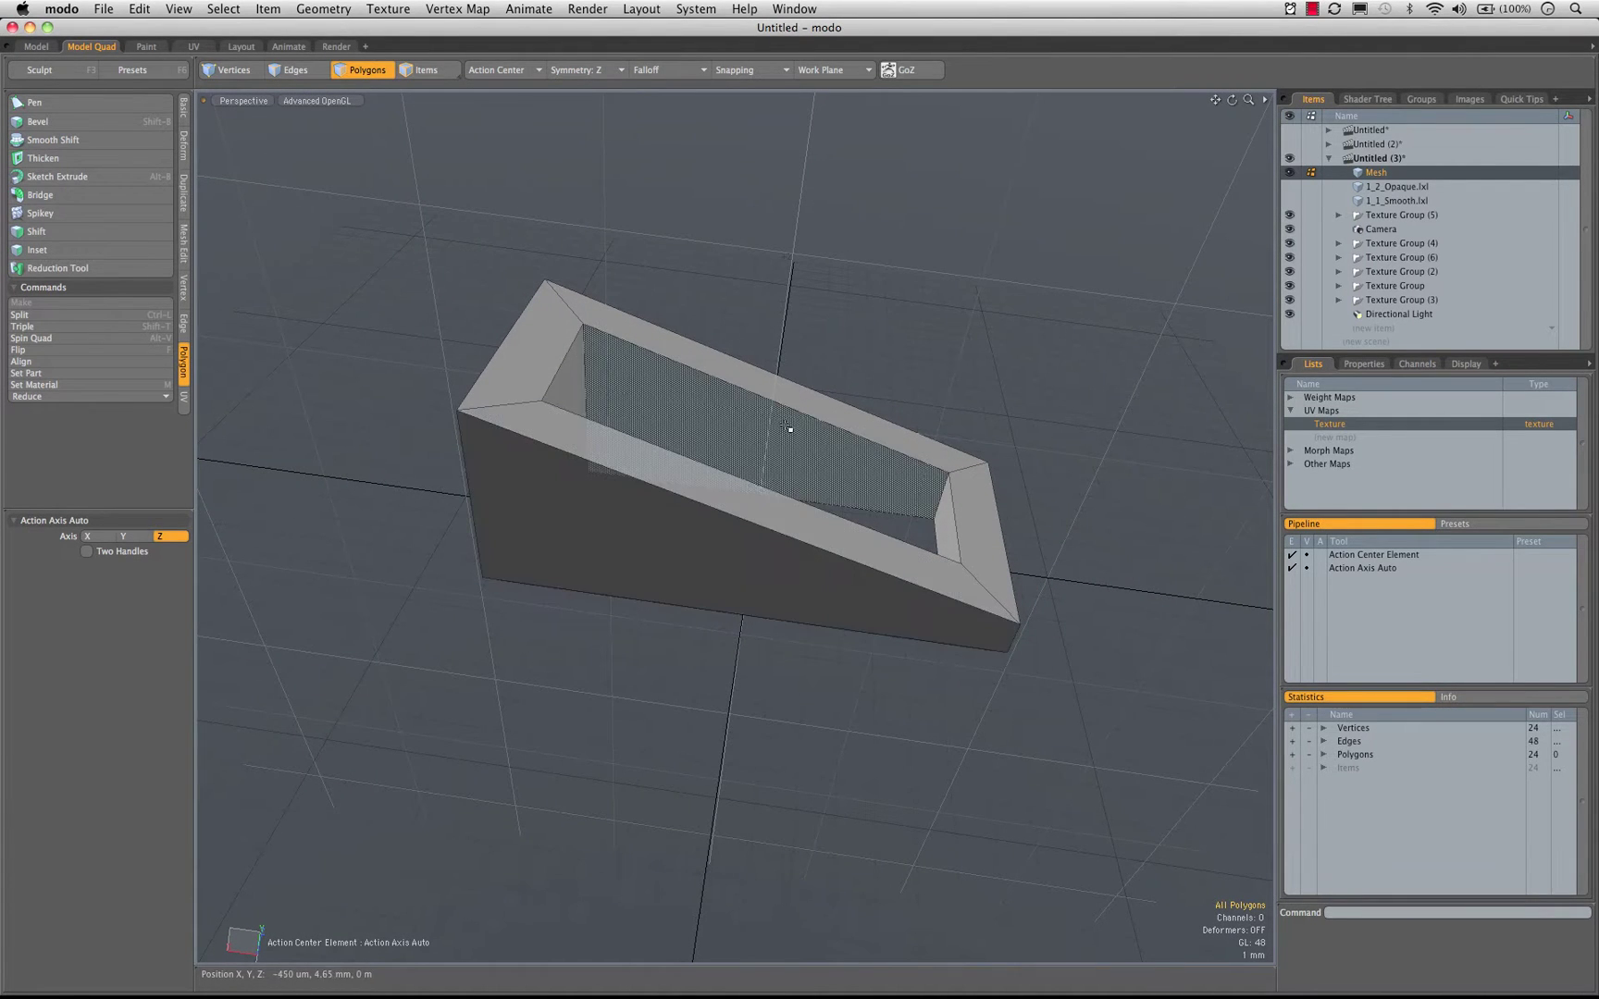
{"action": "left_click_drag", "start_coordinate": [789, 429], "coordinate": [703, 567], "text": "alt"}
{"action": "key", "text": "Tab"}
{"action": "key", "text": "Tab"}
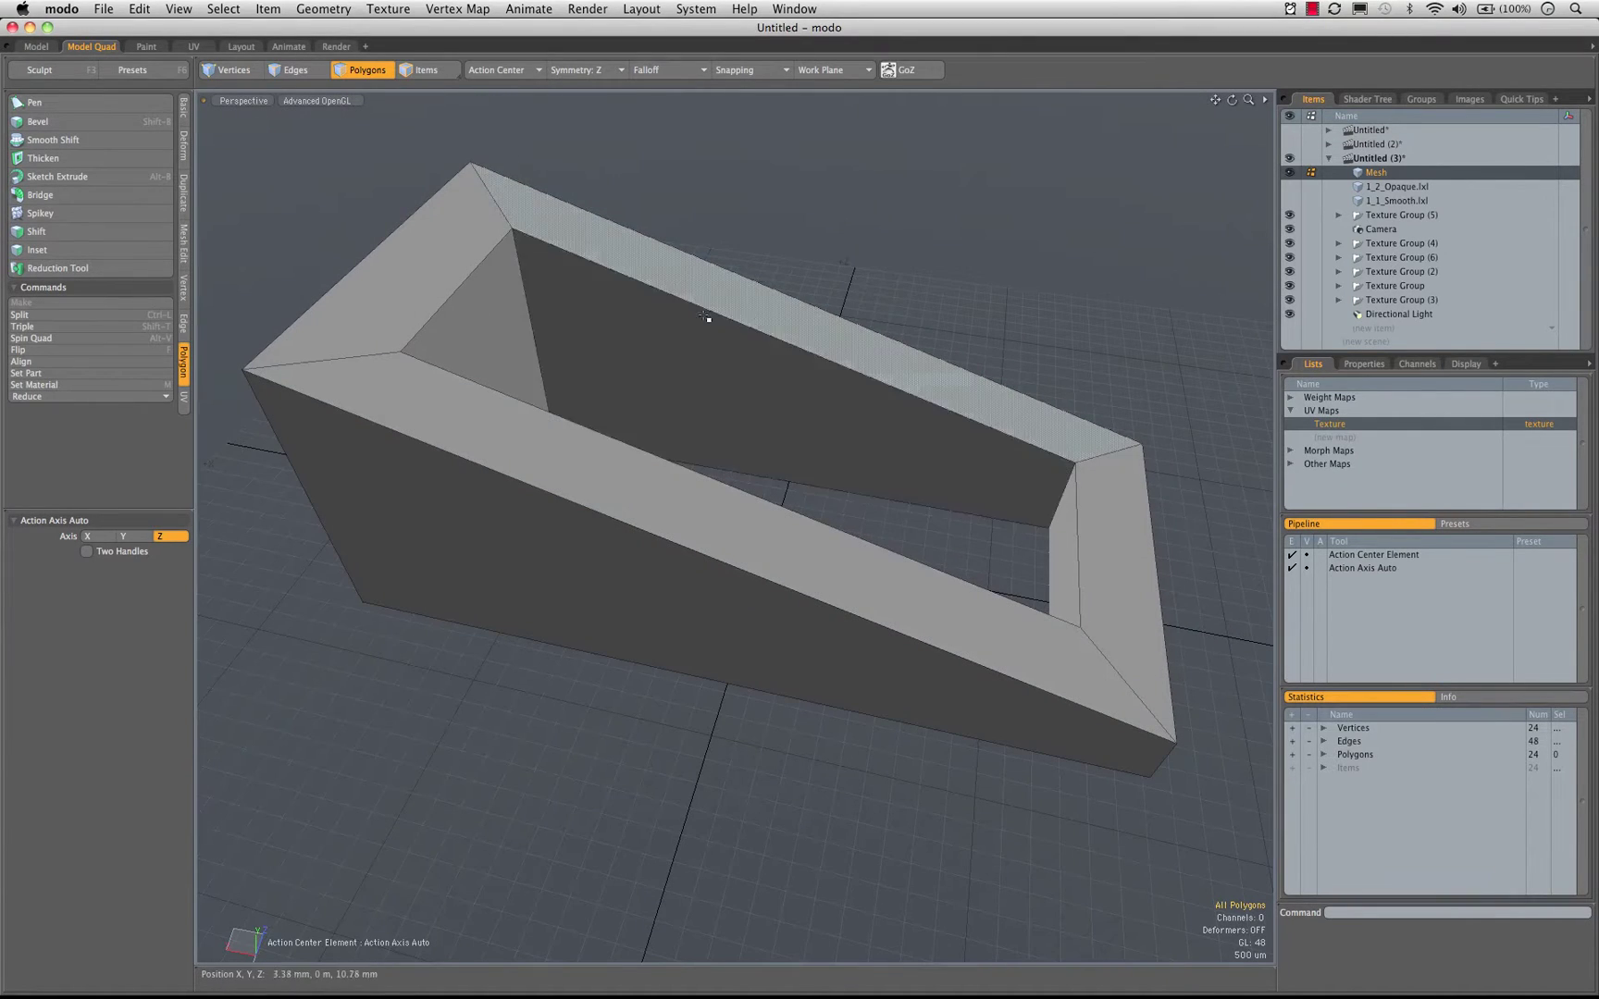
Select the edge loops that run through all four corners of the block and its slot
{"action": "left_click_drag", "start_coordinate": [806, 514], "coordinate": [809, 550], "text": "alt"}
{"action": "left_click_drag", "start_coordinate": [959, 592], "coordinate": [749, 617], "text": "alt+shift"}
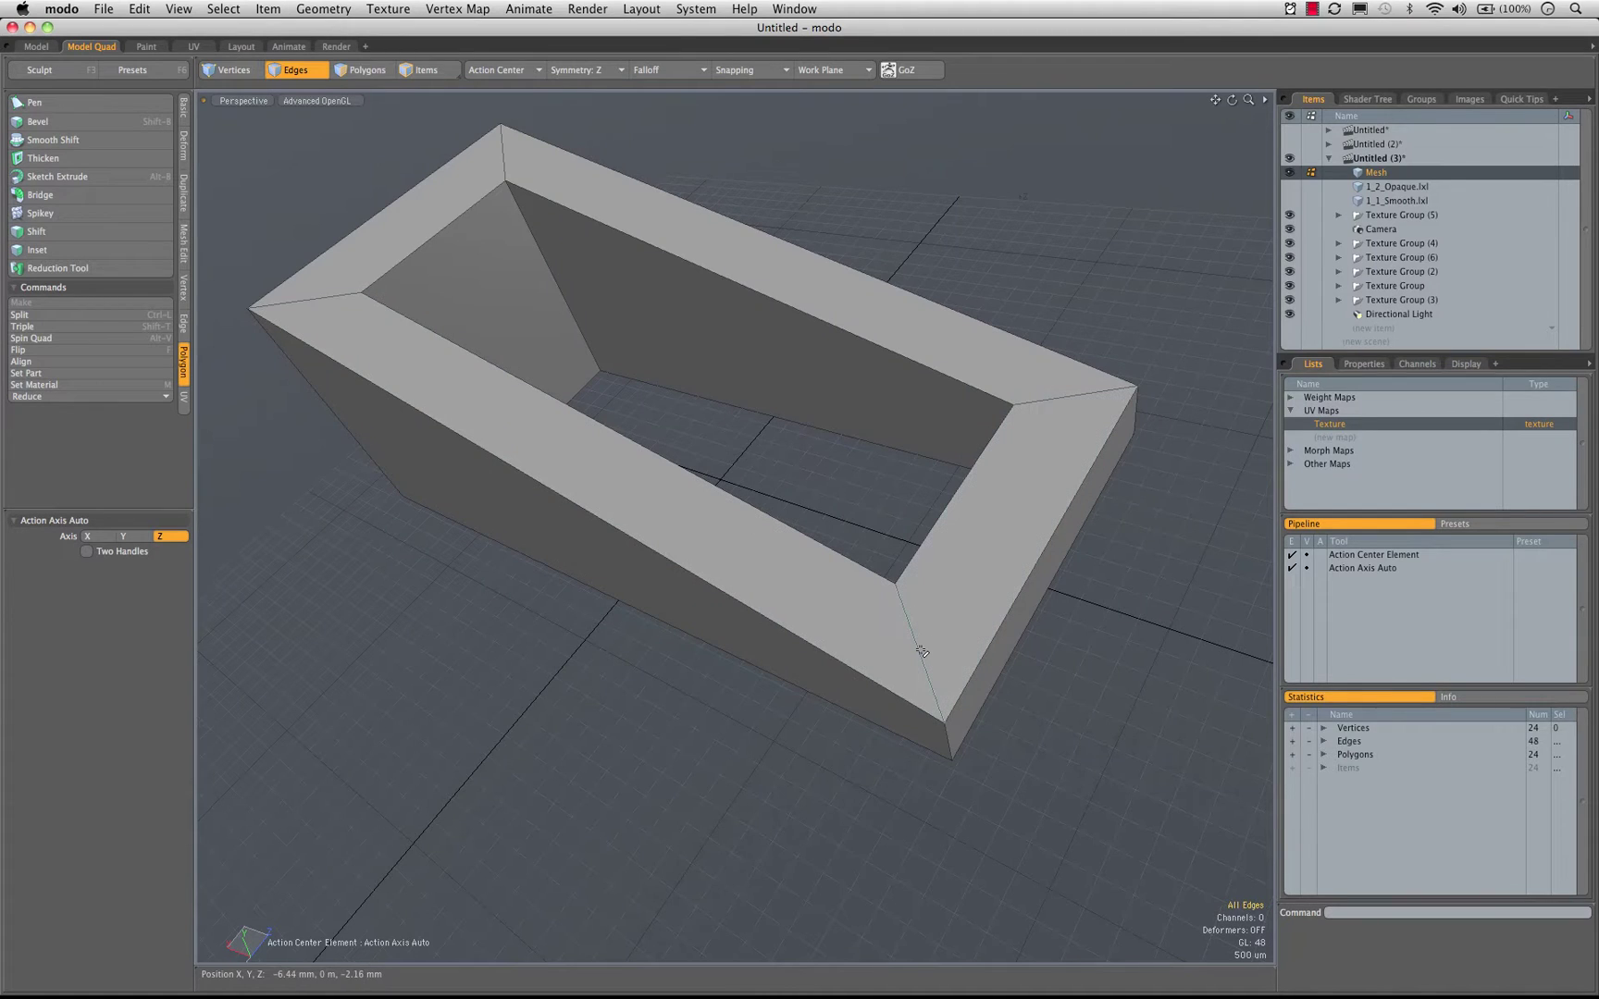
{"action": "double_click", "coordinate": [333, 299], "text": "shift"}
{"action": "left_click_drag", "start_coordinate": [928, 543], "coordinate": [882, 442], "text": "alt"}
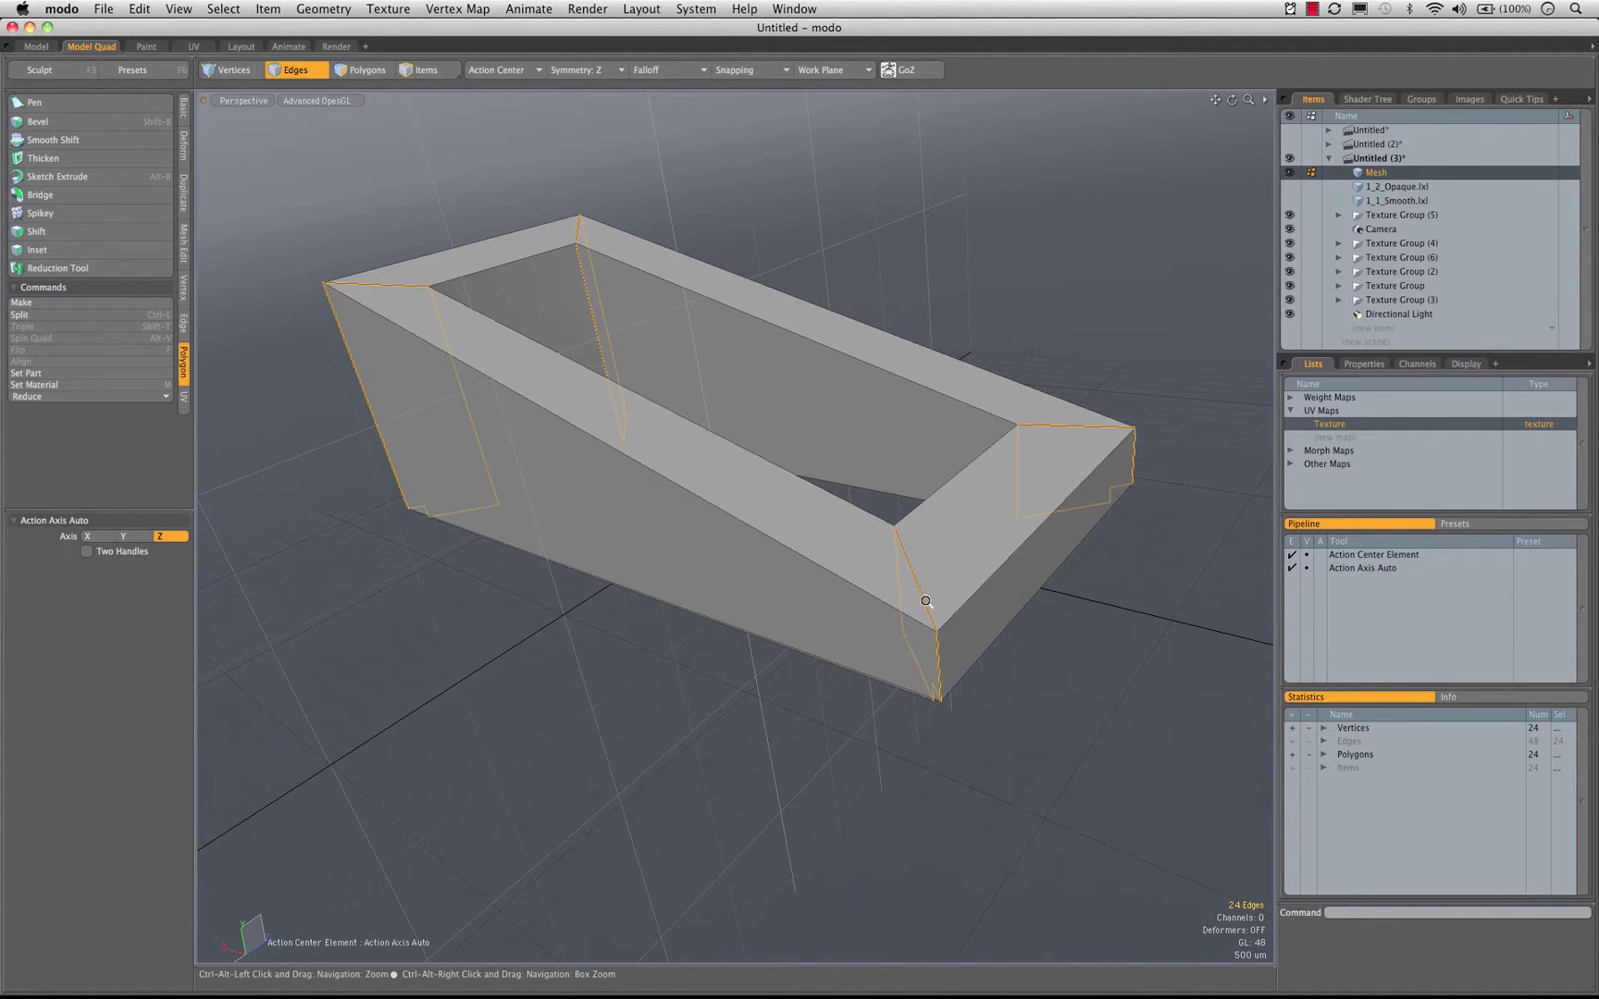
{"action": "left_click_drag", "start_coordinate": [925, 600], "coordinate": [801, 726], "text": "ctrl+alt"}
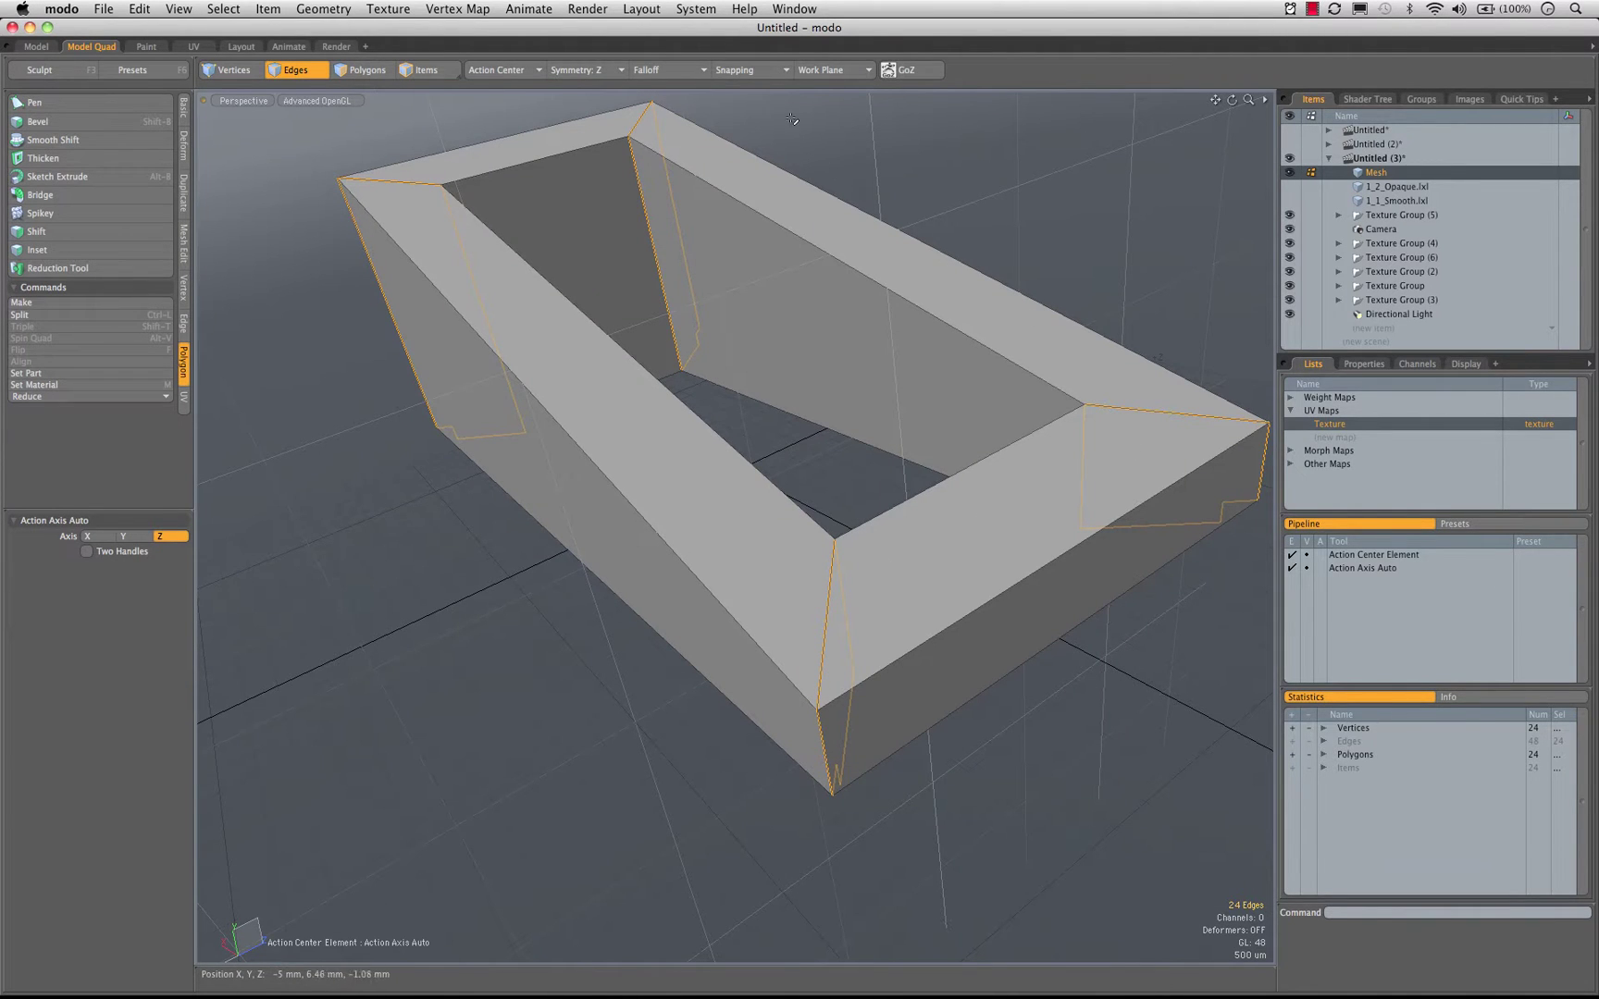
{"action": "left_click_drag", "start_coordinate": [670, 464], "coordinate": [705, 497], "text": "alt"}
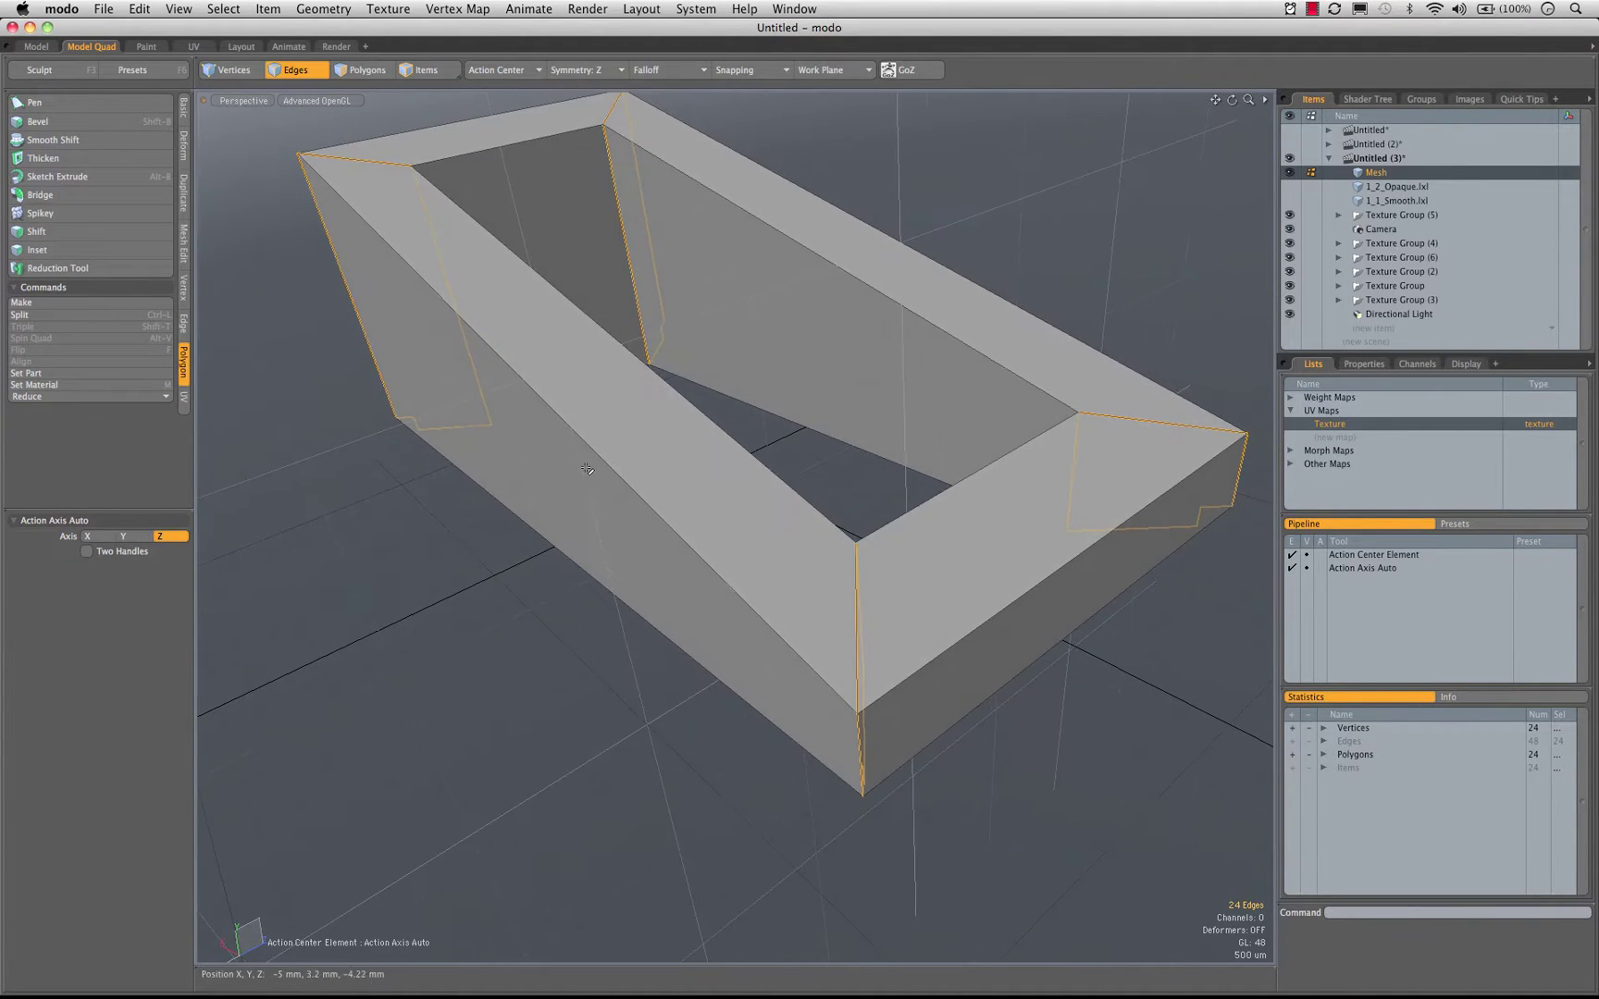
Apply Edge Extrude to the selected corner loops with a 0 m extrude and a width of 14 um
{"action": "left_click", "coordinate": [183, 322]}
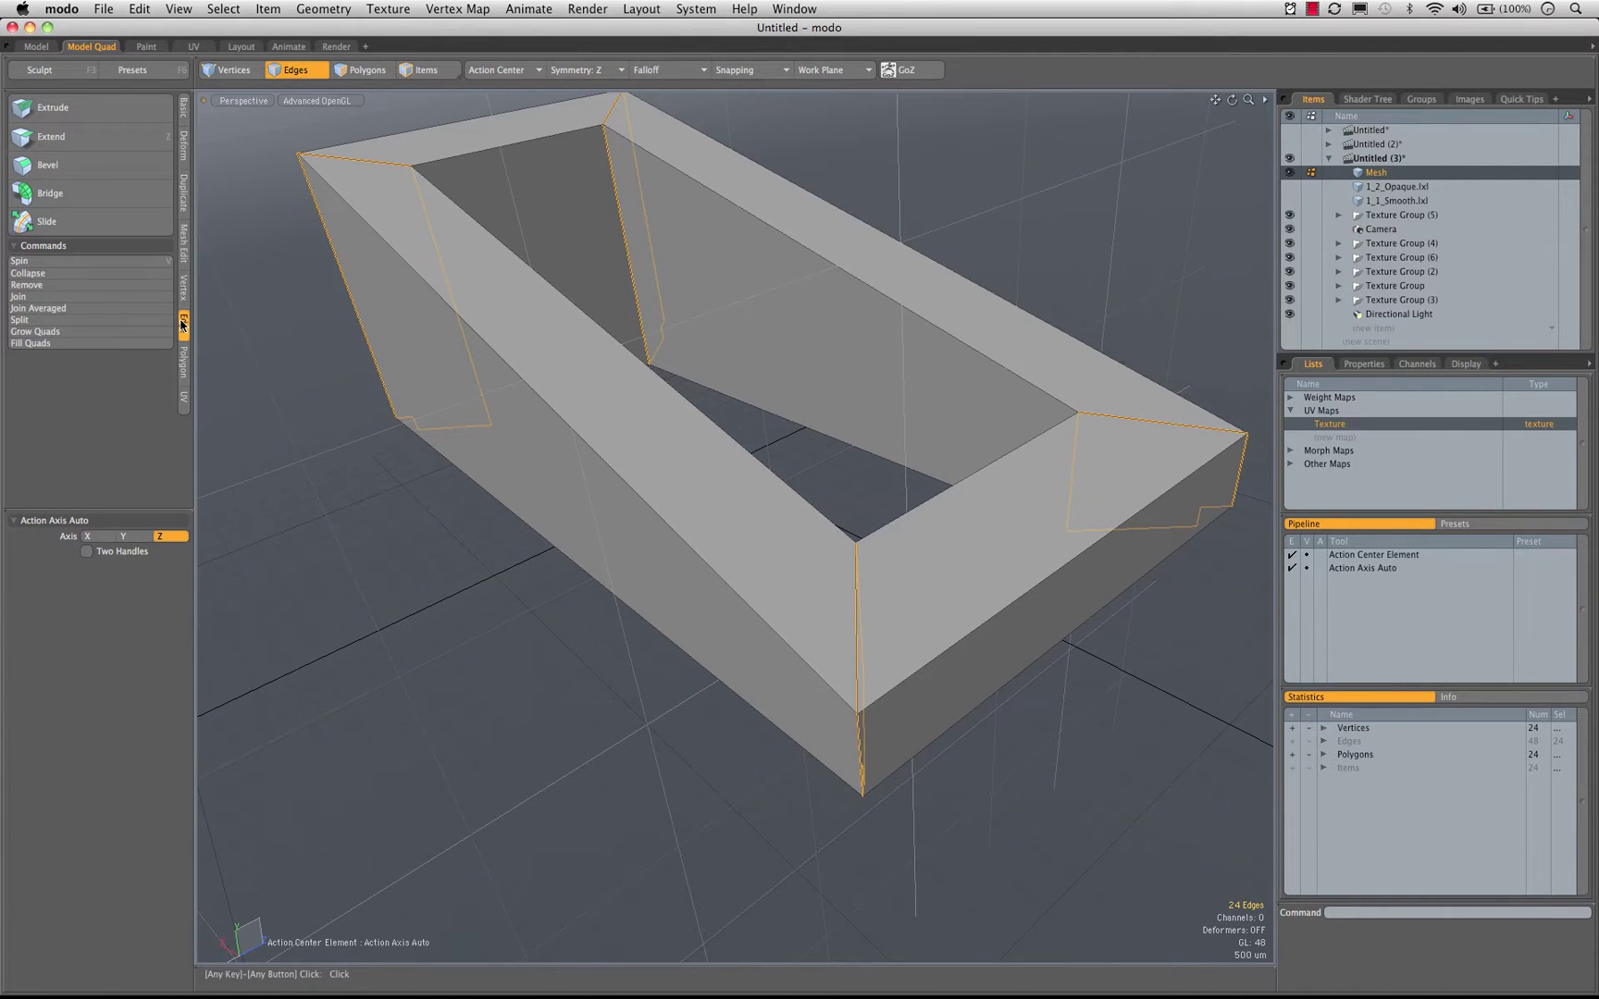
{"action": "left_click", "coordinate": [56, 107]}
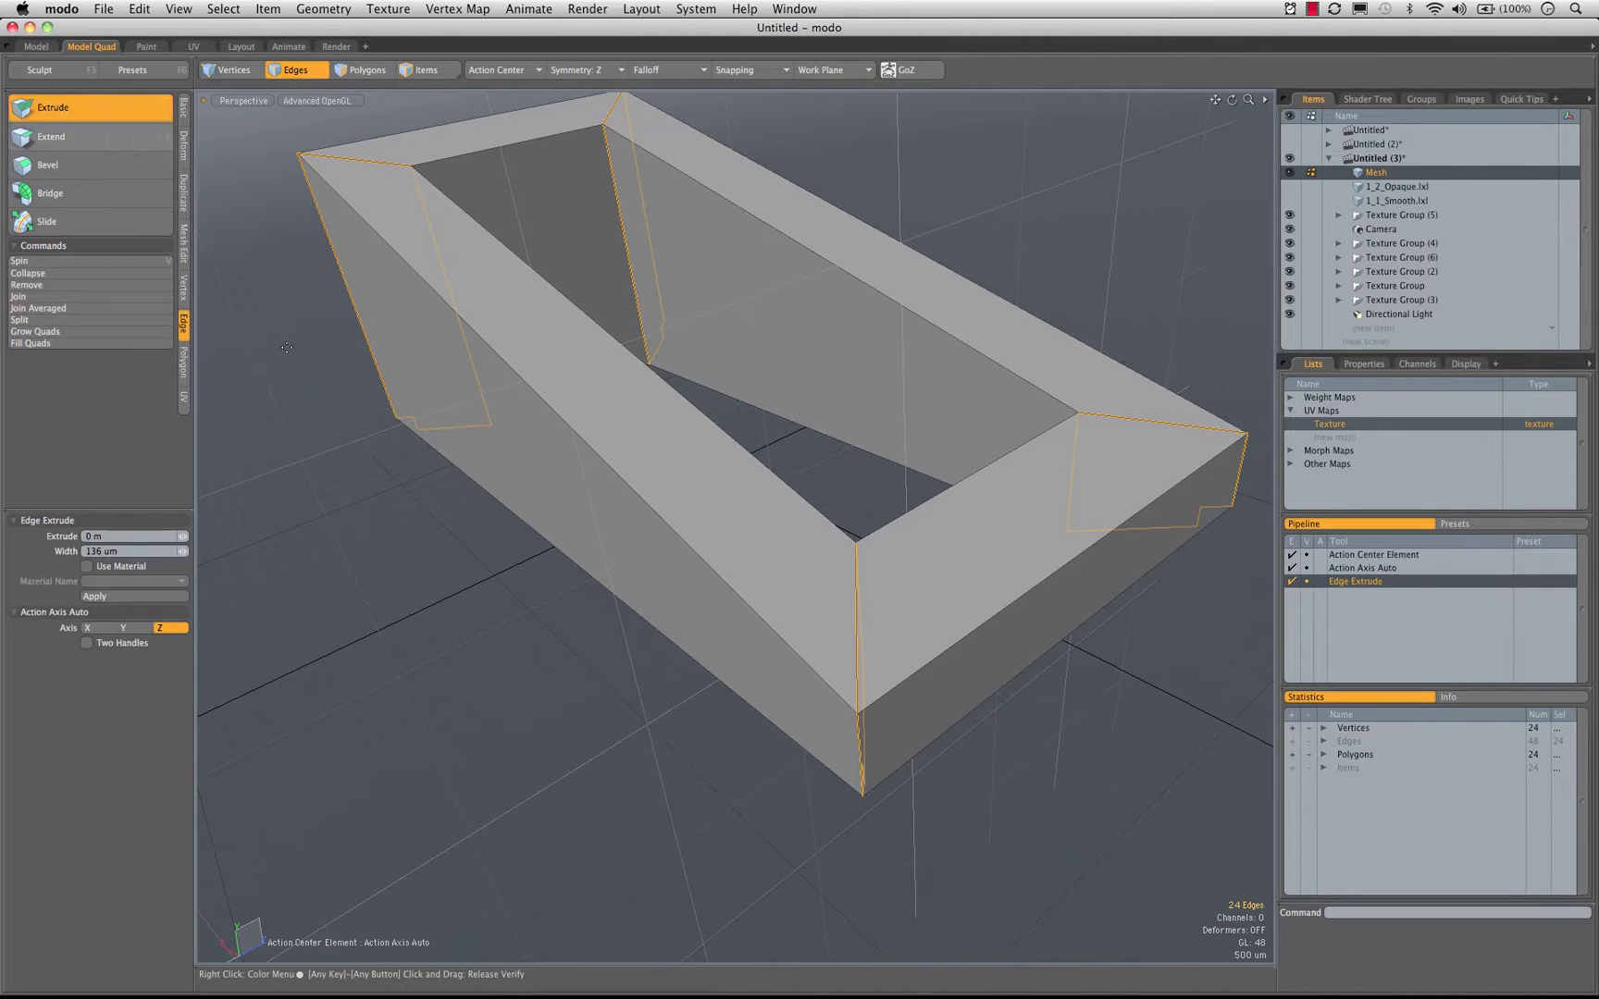
{"action": "left_click", "coordinate": [866, 615]}
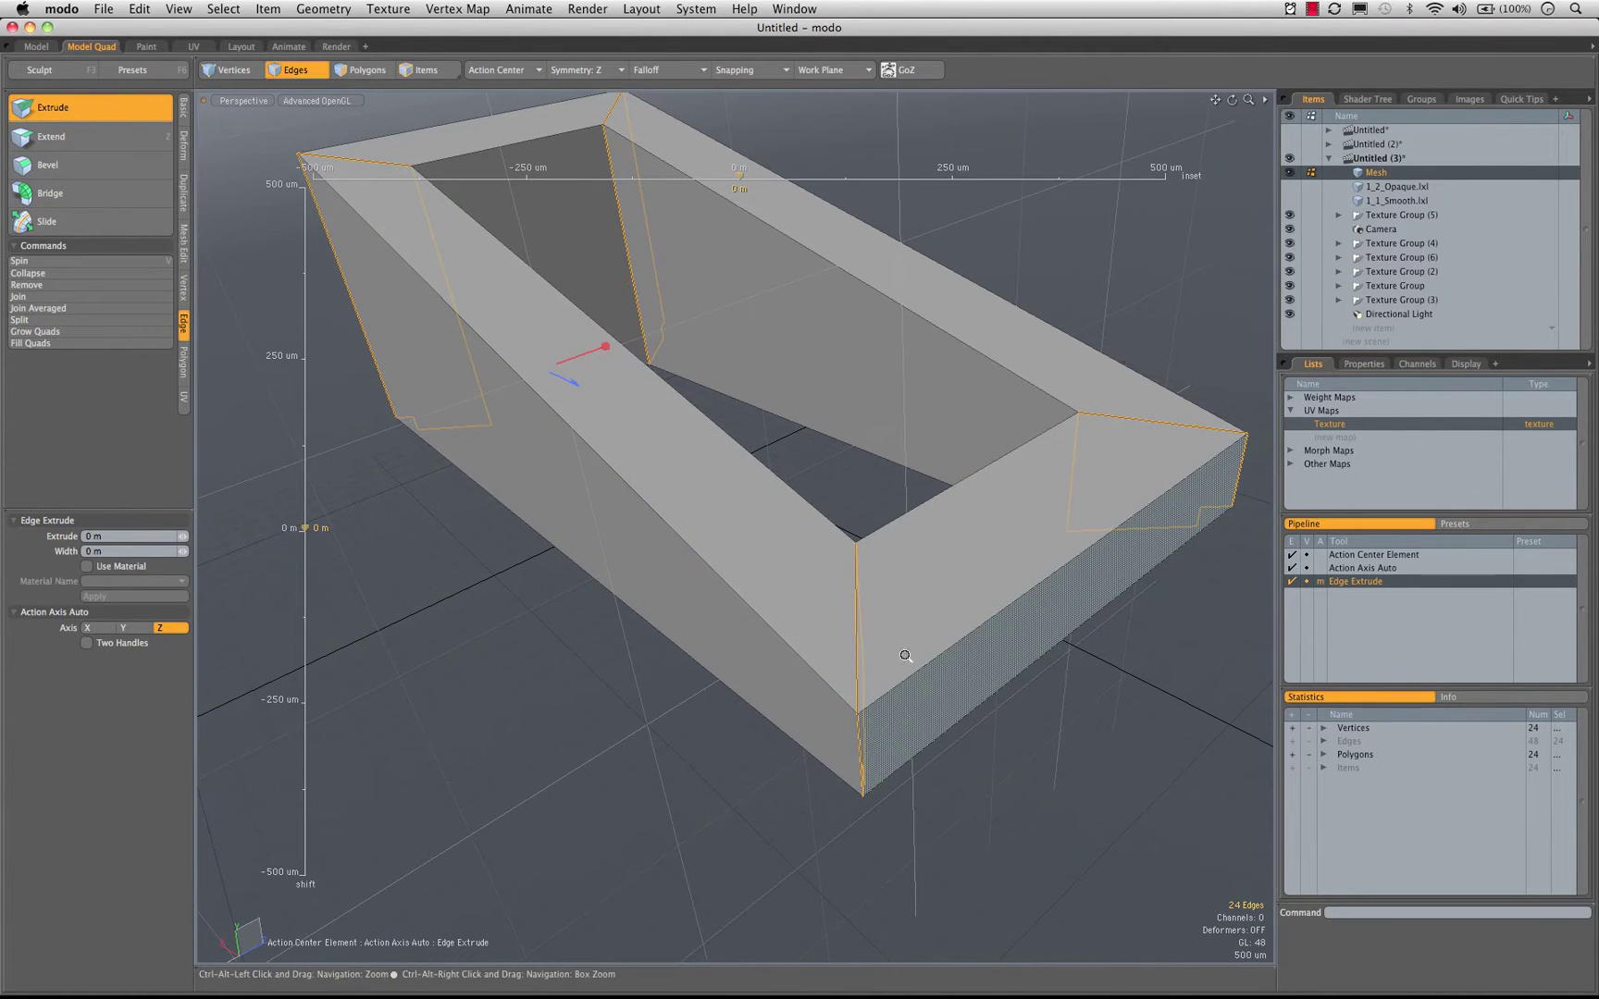
{"action": "left_click_drag", "start_coordinate": [981, 571], "coordinate": [742, 525], "text": "alt"}
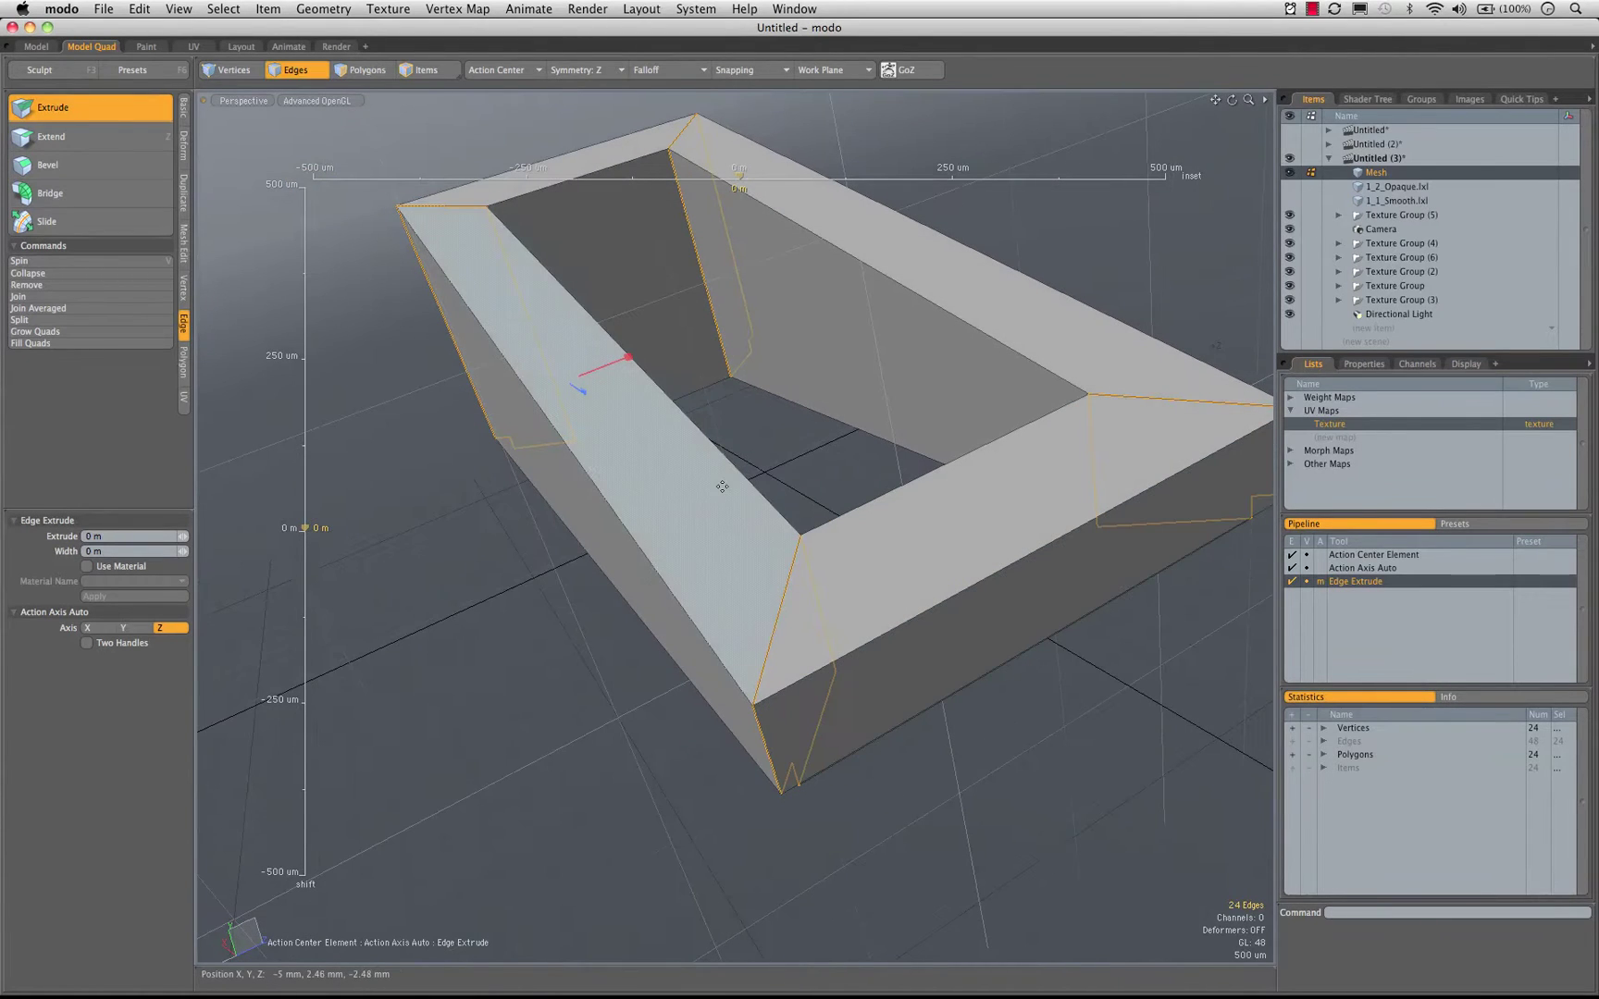
{"action": "left_click_drag", "start_coordinate": [578, 419], "coordinate": [671, 547], "text": "alt"}
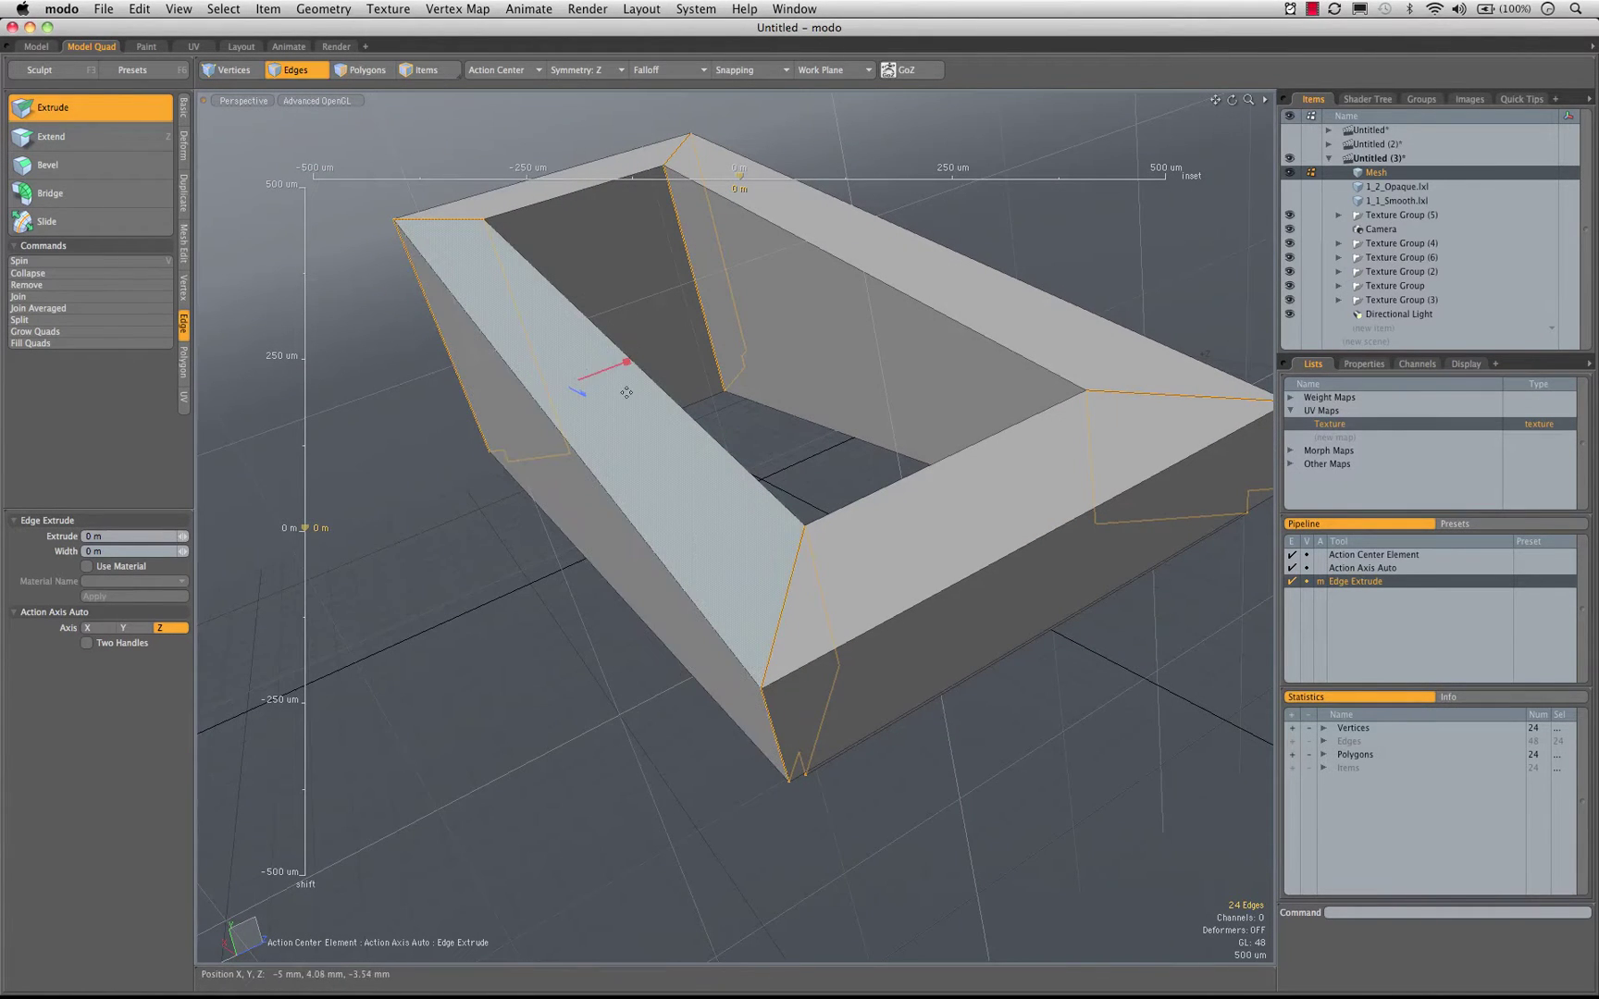
{"action": "left_click_drag", "start_coordinate": [686, 457], "coordinate": [601, 358], "text": "ctrl+alt"}
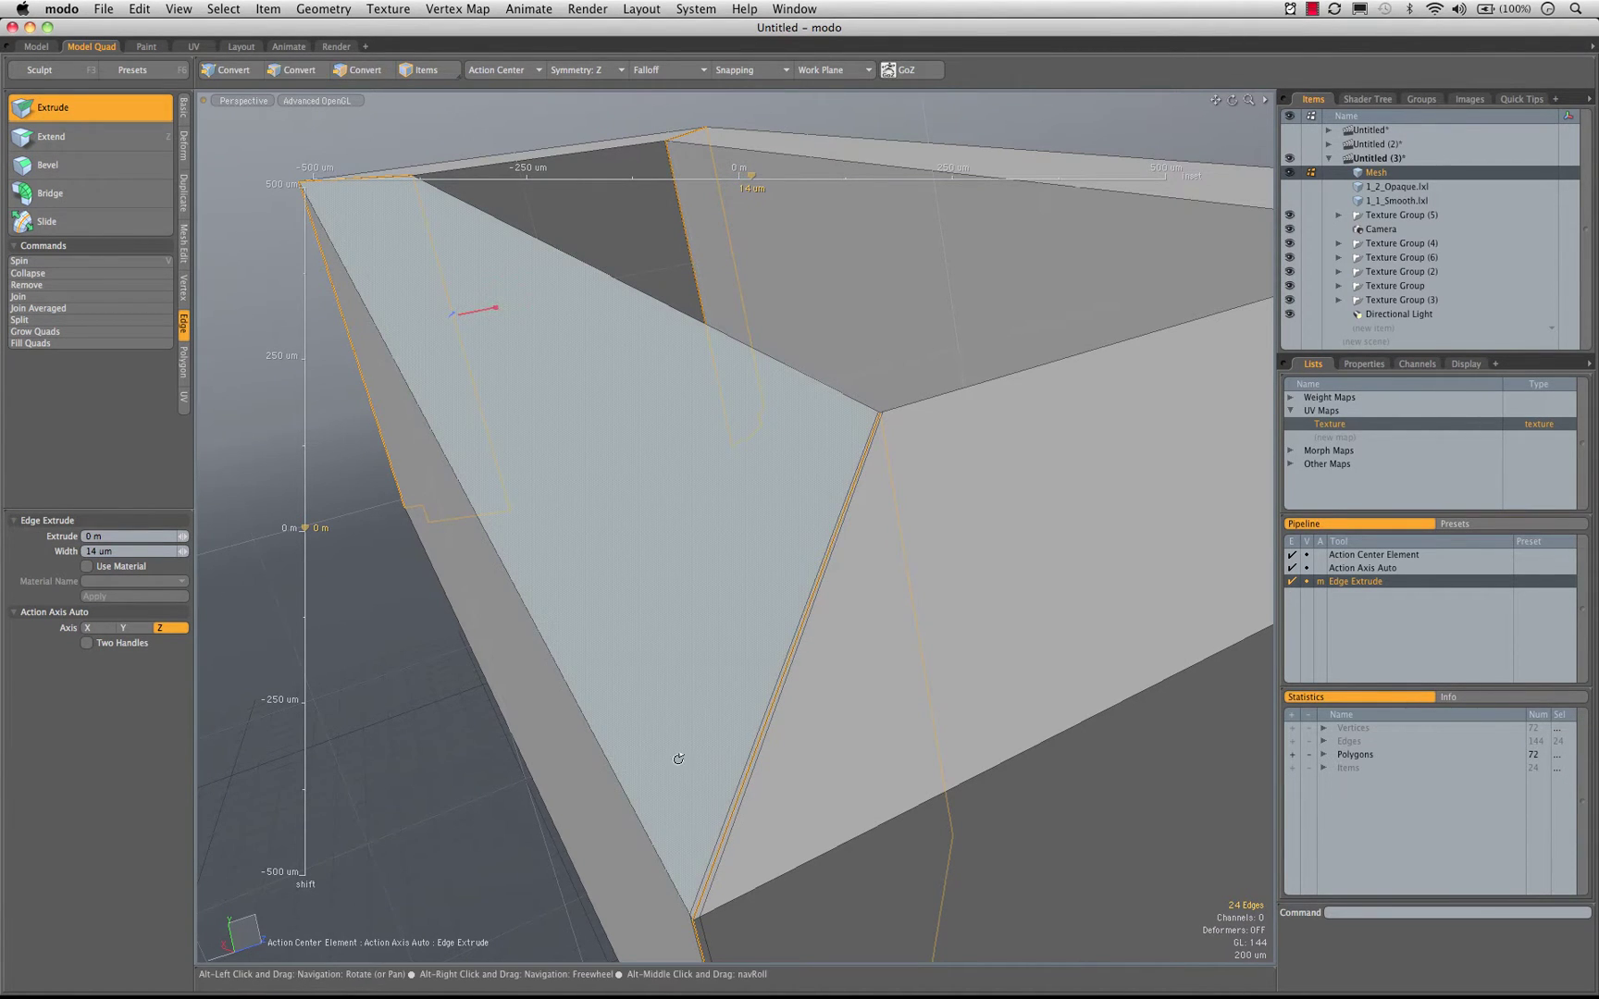
{"action": "left_click_drag", "start_coordinate": [769, 775], "coordinate": [828, 699], "text": "alt"}
{"action": "left_click_drag", "start_coordinate": [925, 577], "coordinate": [958, 569], "text": "ctrl+alt"}
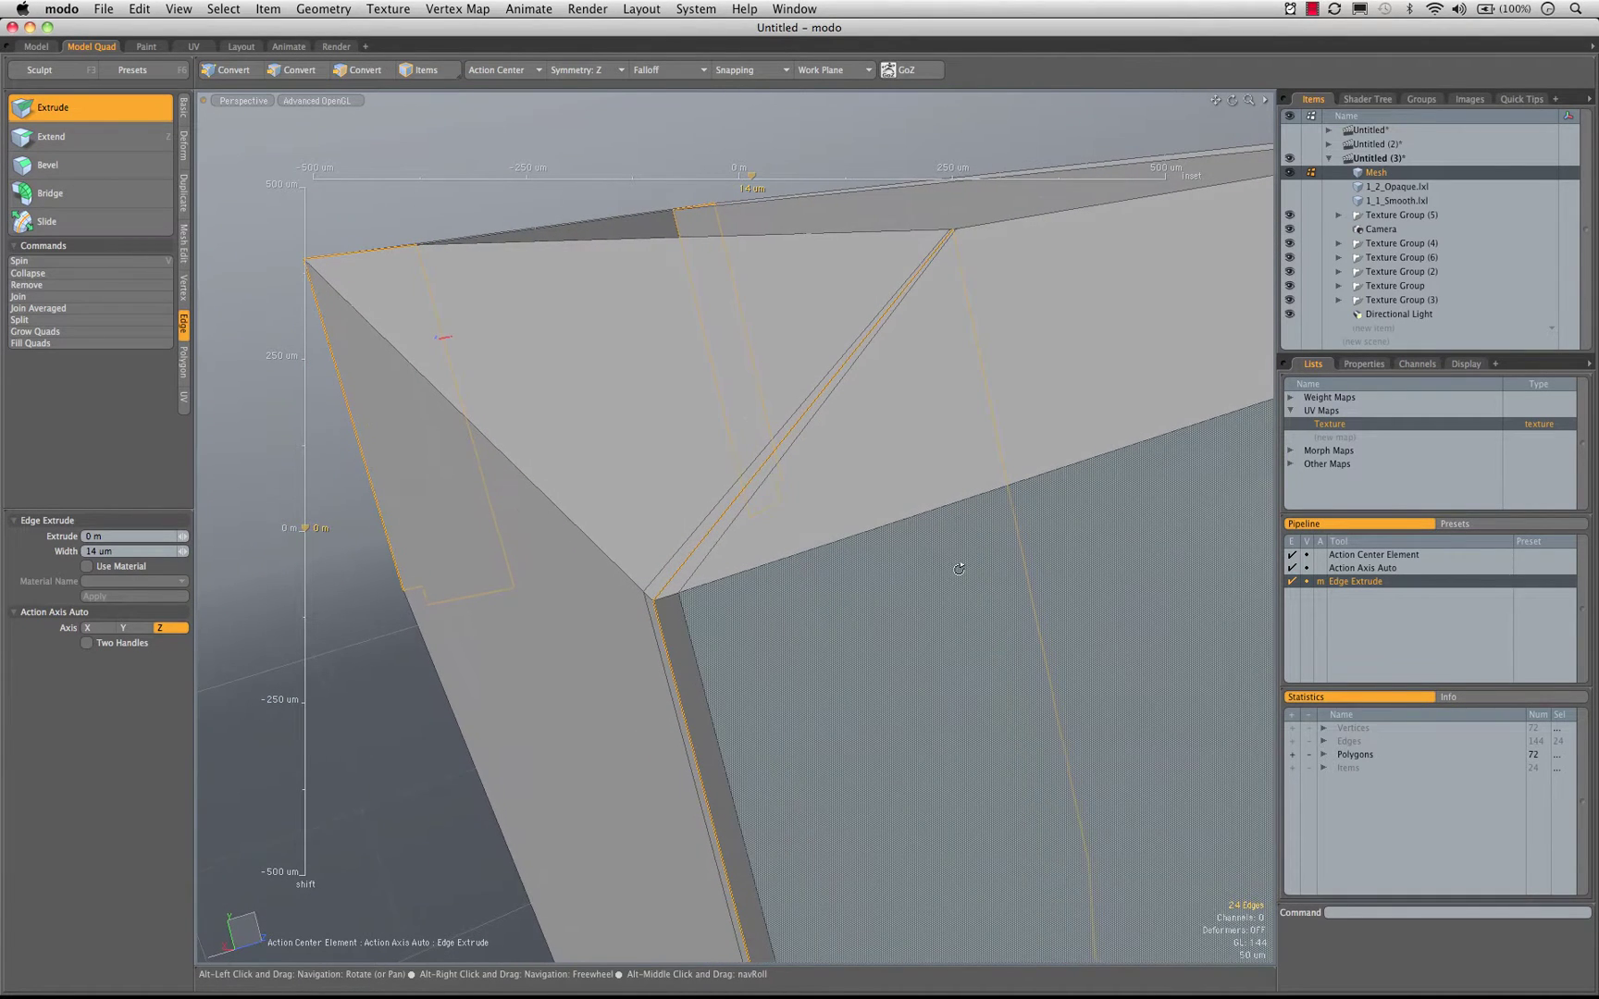
{"action": "key", "text": "space"}
{"action": "left_click", "coordinate": [823, 151]}
Preview the block with subdivision smoothing and examine its shape from above and below
{"action": "key", "text": "Tab"}
{"action": "left_click_drag", "start_coordinate": [894, 602], "coordinate": [699, 658], "text": "alt"}
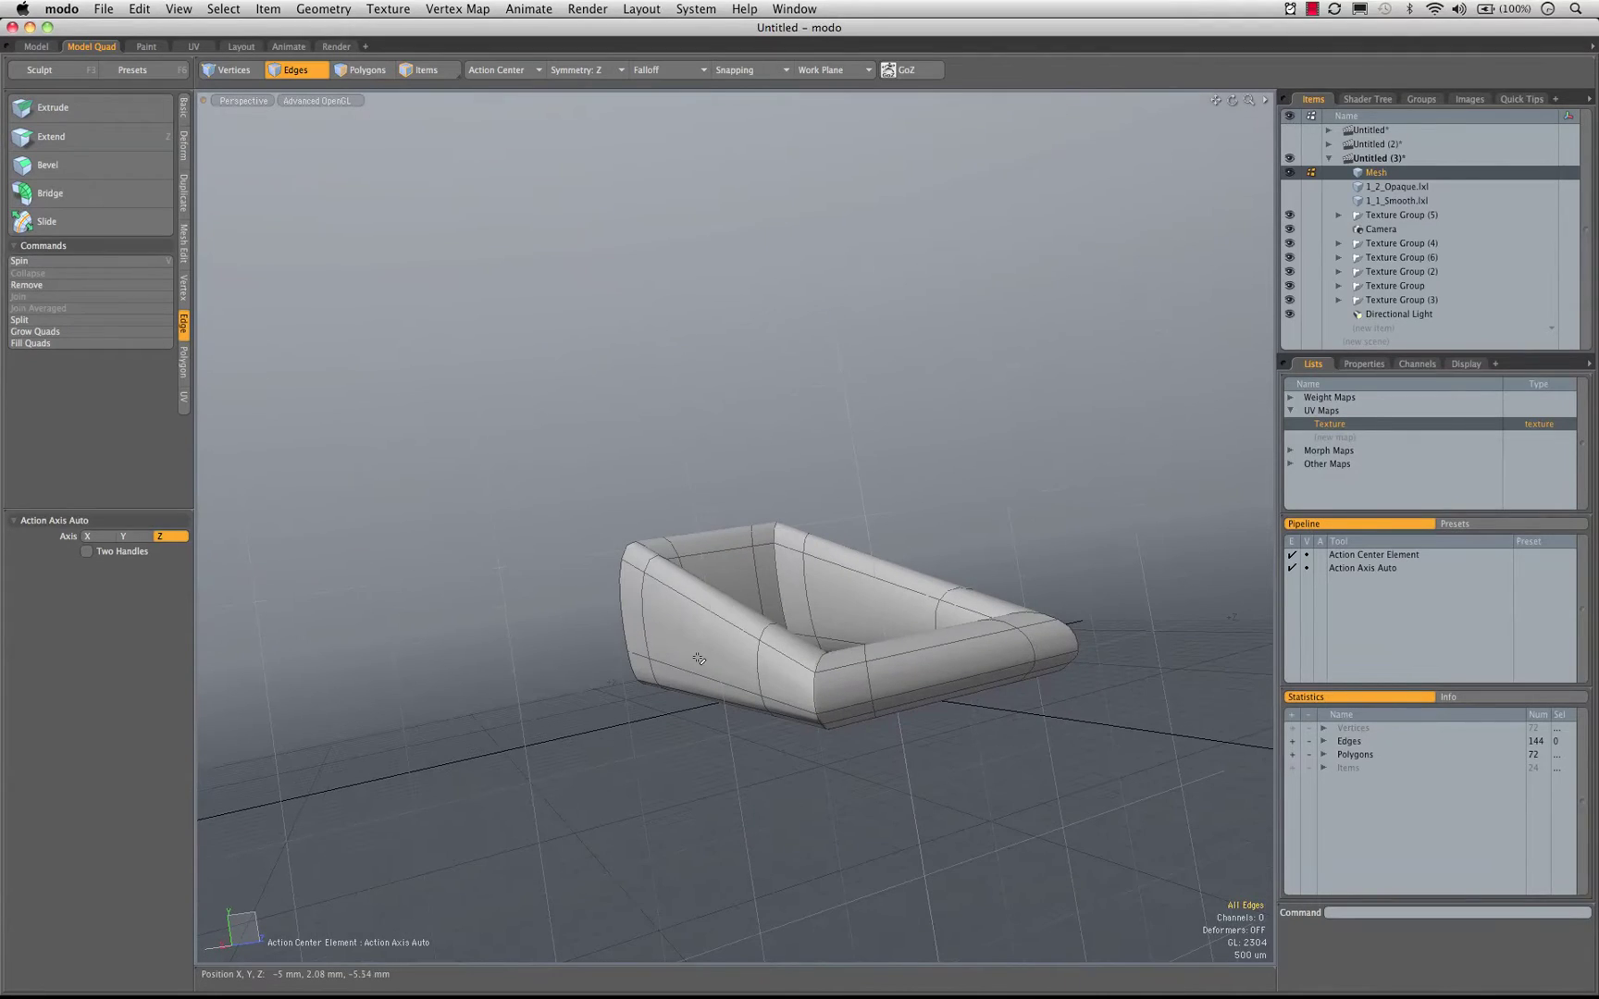
{"action": "left_click_drag", "start_coordinate": [760, 592], "coordinate": [814, 462], "text": "alt"}
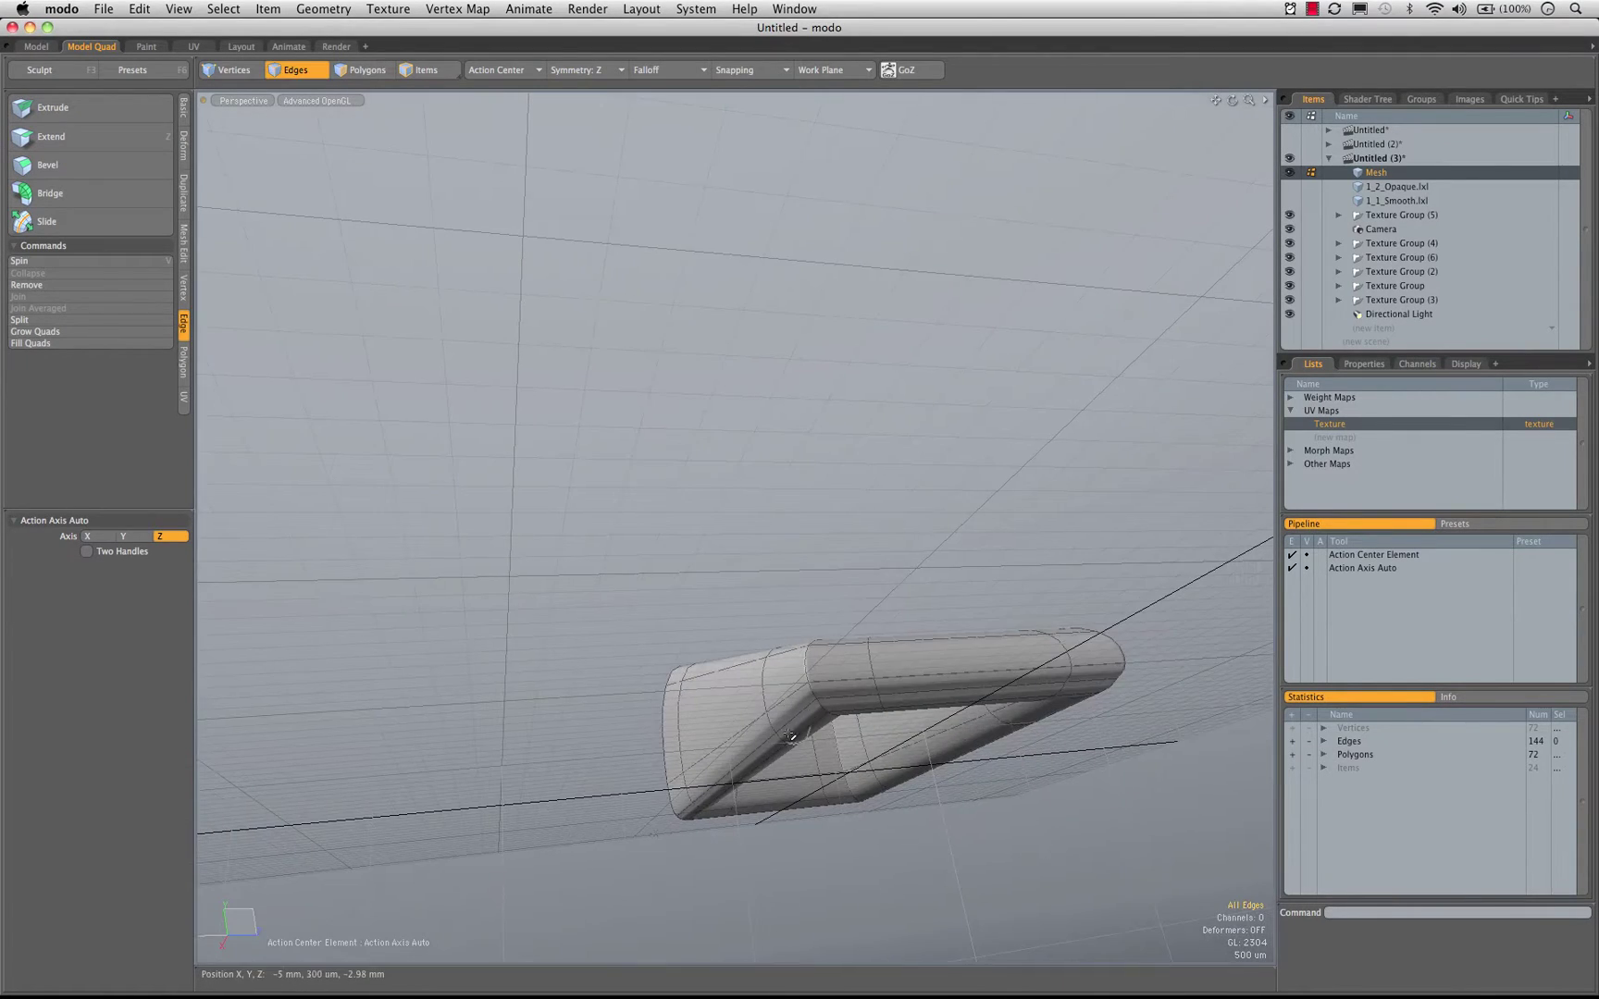
{"action": "mouse_move", "coordinate": [971, 687]}
{"action": "left_mouse_down", "text": "alt"}
{"action": "mouse_move", "coordinate": [800, 547]}
{"action": "mouse_move", "coordinate": [786, 774]}
{"action": "mouse_move", "coordinate": [903, 732]}
{"action": "mouse_move", "coordinate": [963, 563]}
{"action": "mouse_move", "coordinate": [962, 692]}
{"action": "left_mouse_up", "text": "alt"}
{"action": "key", "text": "Tab"}
Examine the supporting edges at the slot corners and along the block's sloped top
{"action": "left_click_drag", "start_coordinate": [685, 593], "coordinate": [754, 560], "text": "alt"}
{"action": "left_click_drag", "start_coordinate": [754, 559], "coordinate": [869, 555], "text": "alt+shift"}
{"action": "left_click_drag", "start_coordinate": [869, 555], "coordinate": [860, 514], "text": "alt"}
{"action": "left_click_drag", "start_coordinate": [696, 564], "coordinate": [699, 600], "text": "alt"}
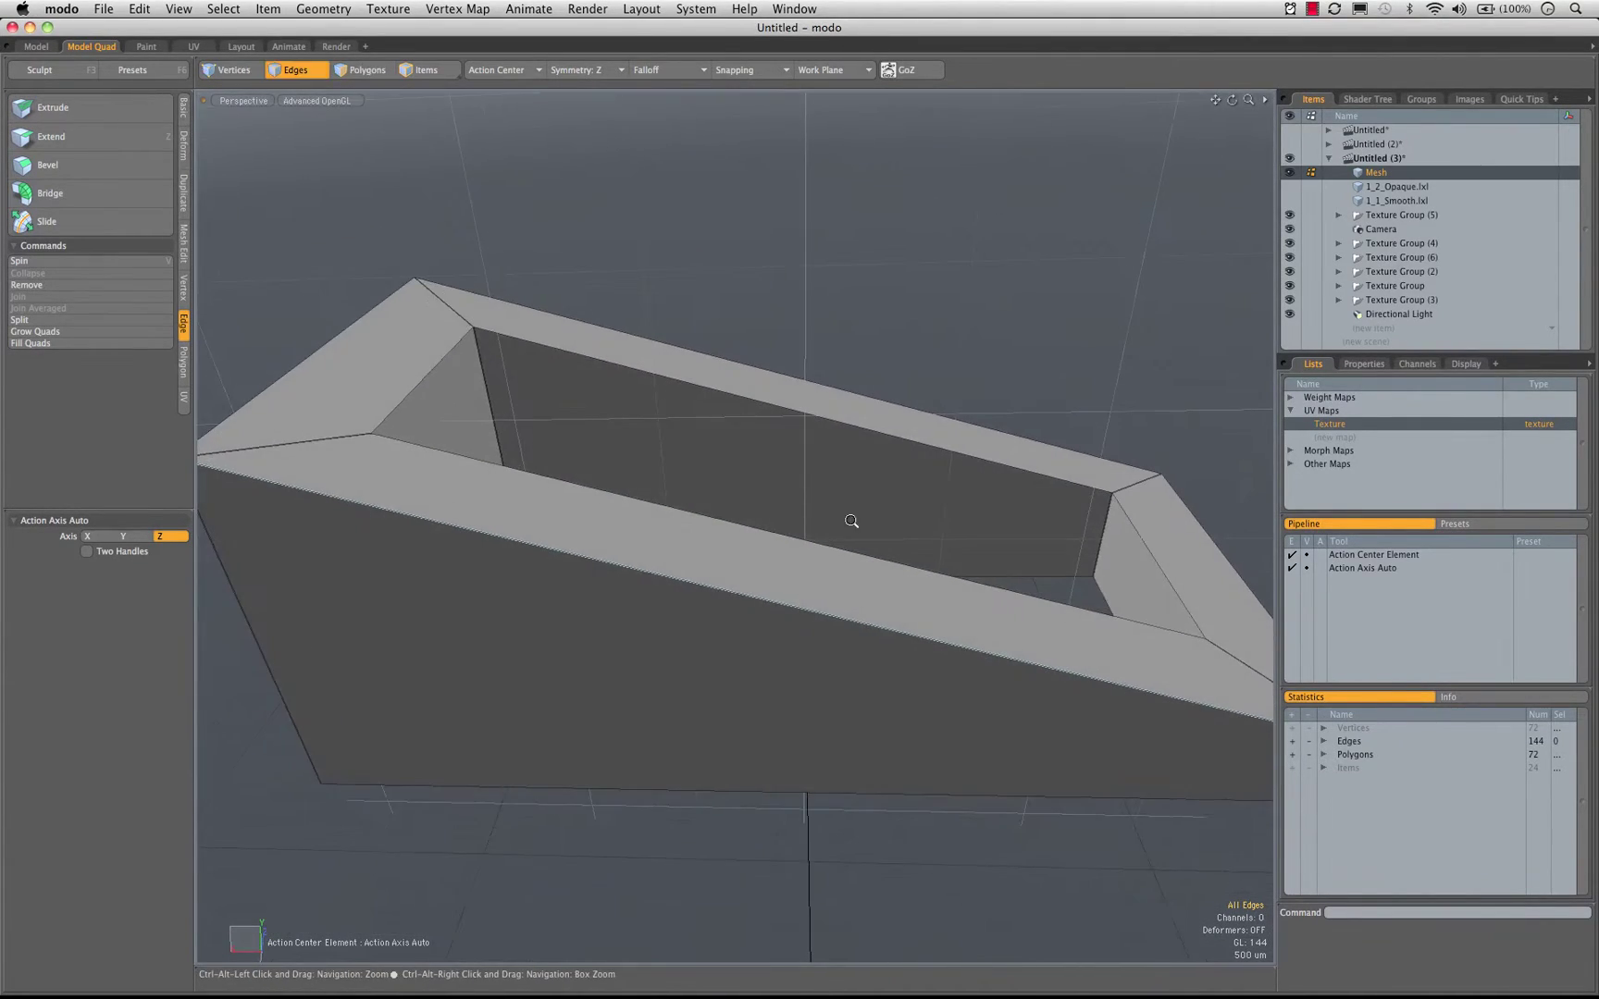
{"action": "left_click_drag", "start_coordinate": [850, 521], "coordinate": [803, 526], "text": "ctrl+alt"}
{"action": "left_click_drag", "start_coordinate": [803, 525], "coordinate": [756, 546], "text": "alt"}
{"action": "mouse_move", "coordinate": [1013, 593]}
{"action": "left_mouse_down", "text": "alt+shift"}
{"action": "mouse_move", "coordinate": [815, 598]}
{"action": "mouse_move", "coordinate": [1006, 622]}
{"action": "left_mouse_up", "text": "alt+shift"}
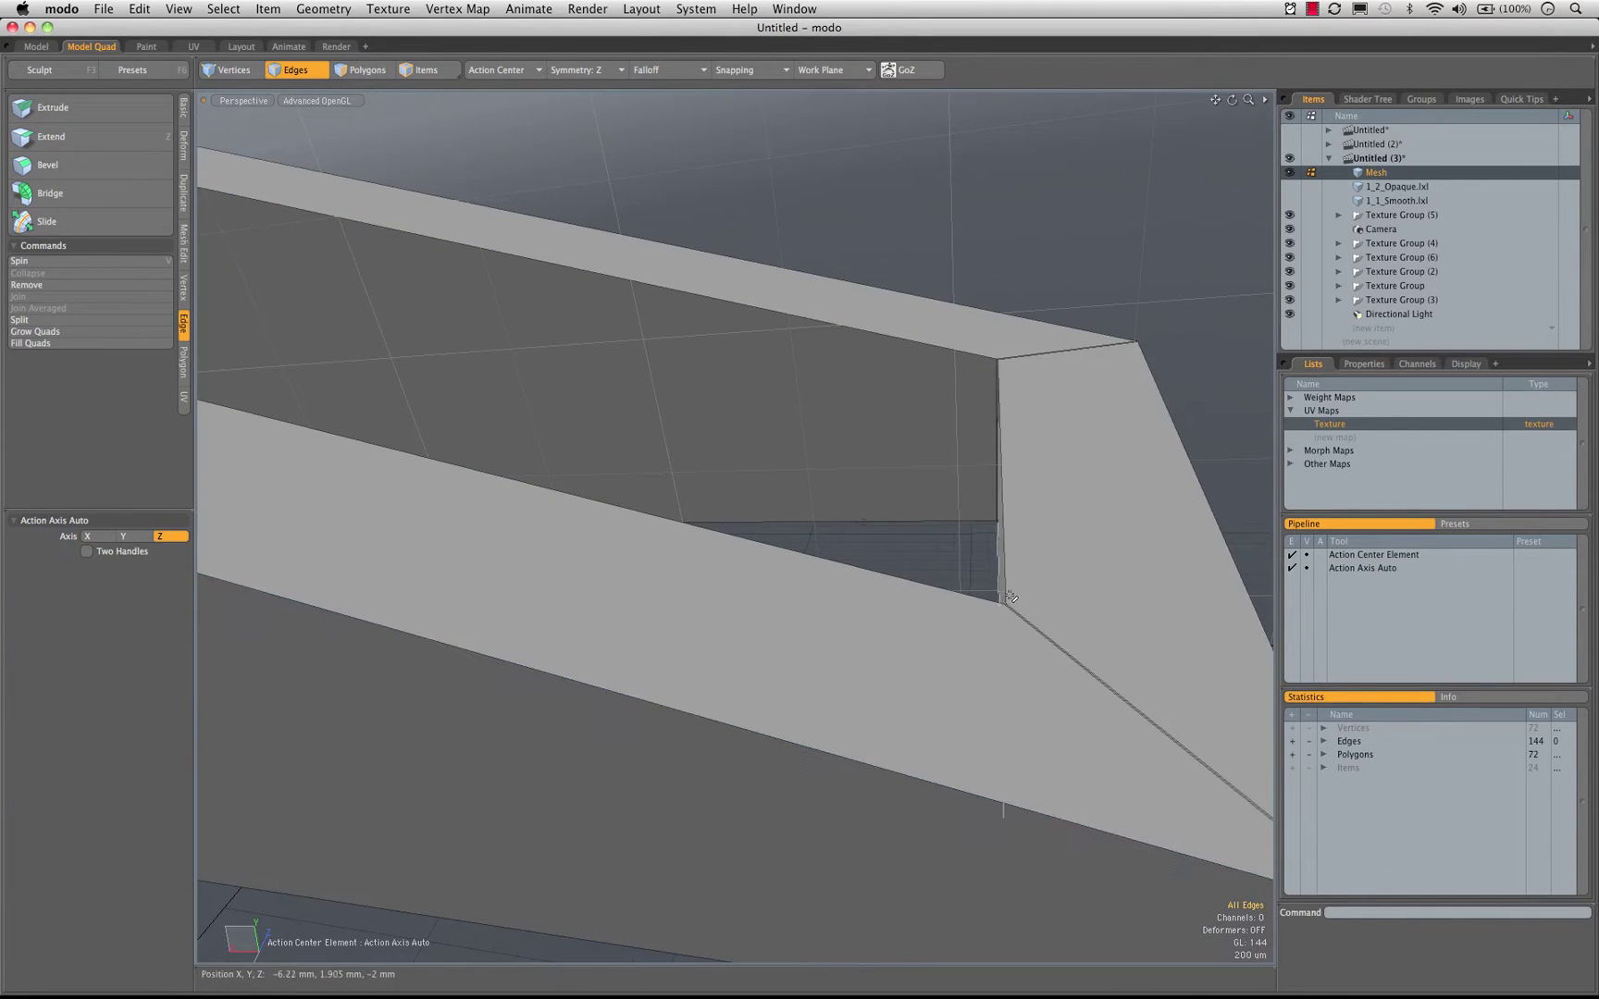
{"action": "left_click_drag", "start_coordinate": [917, 592], "coordinate": [749, 521], "text": "ctrl+alt"}
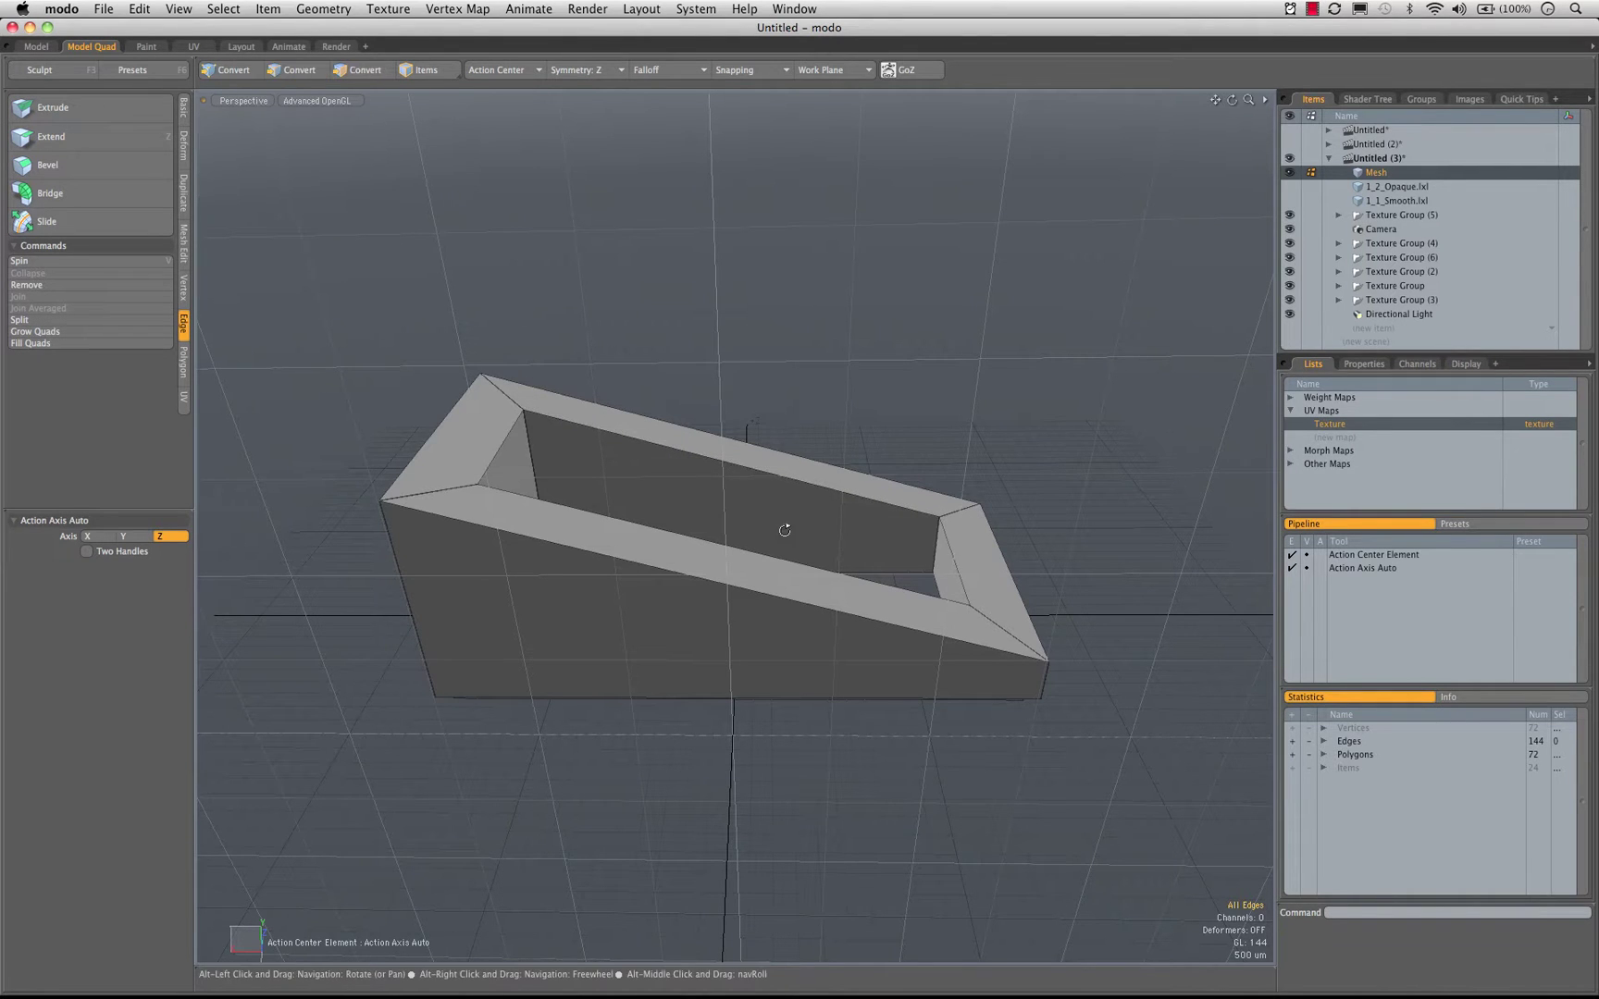
{"action": "left_click_drag", "start_coordinate": [782, 532], "coordinate": [746, 649], "text": "alt"}
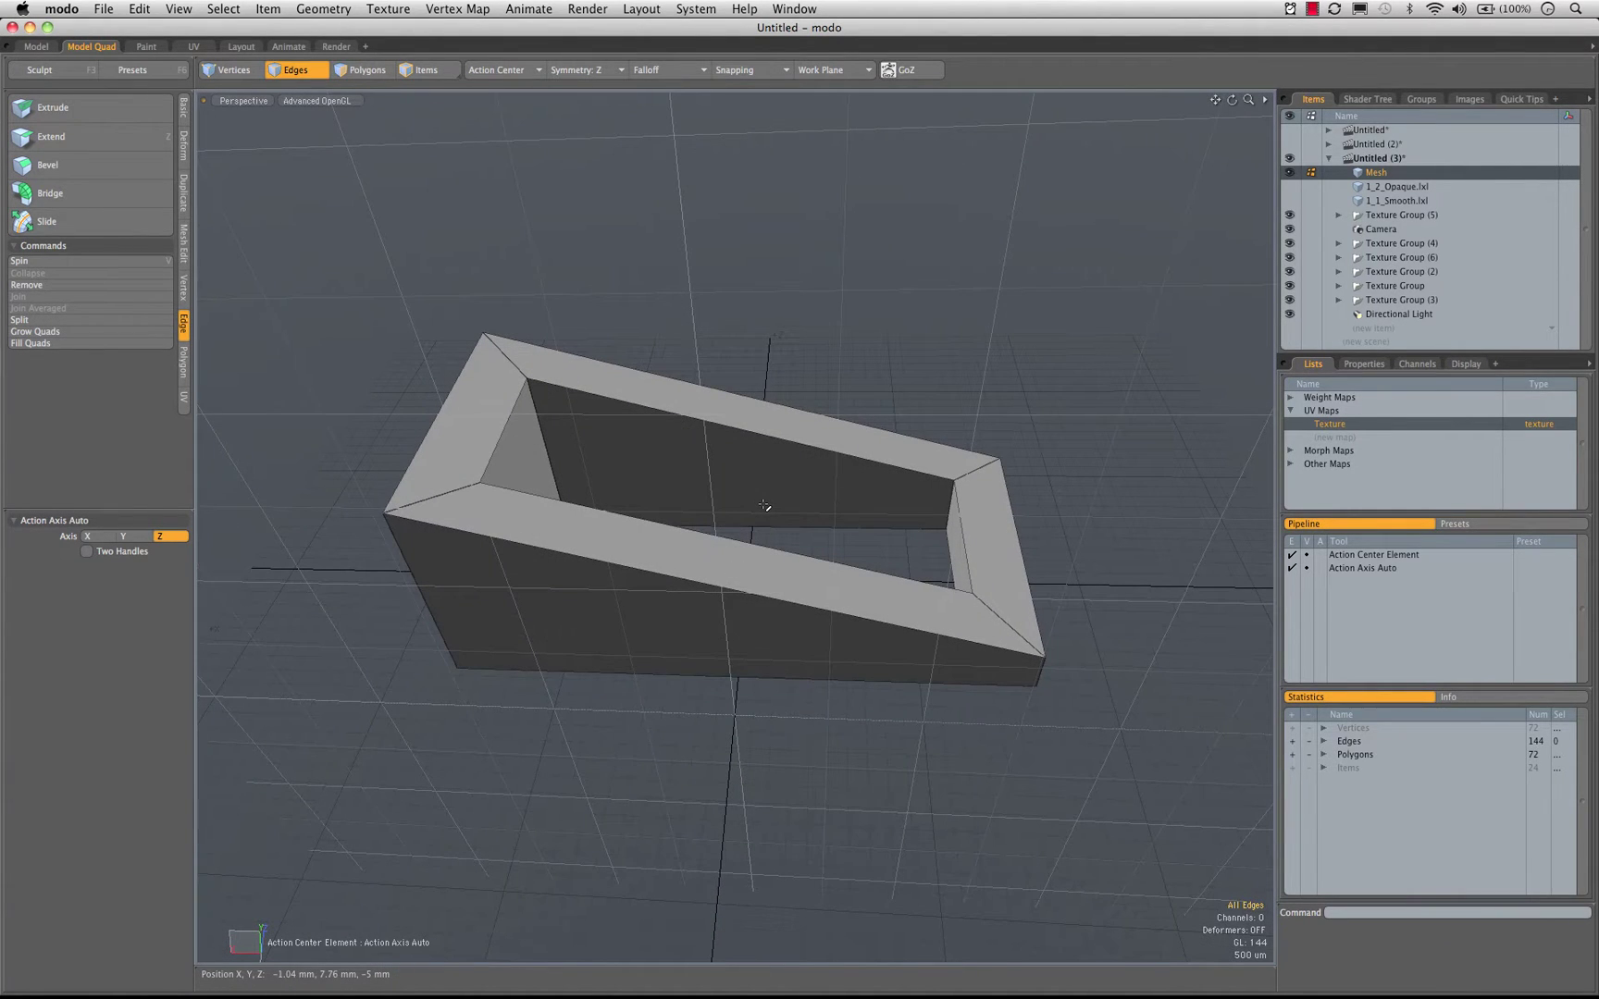
{"action": "left_click_drag", "start_coordinate": [756, 467], "coordinate": [911, 501], "text": "alt"}
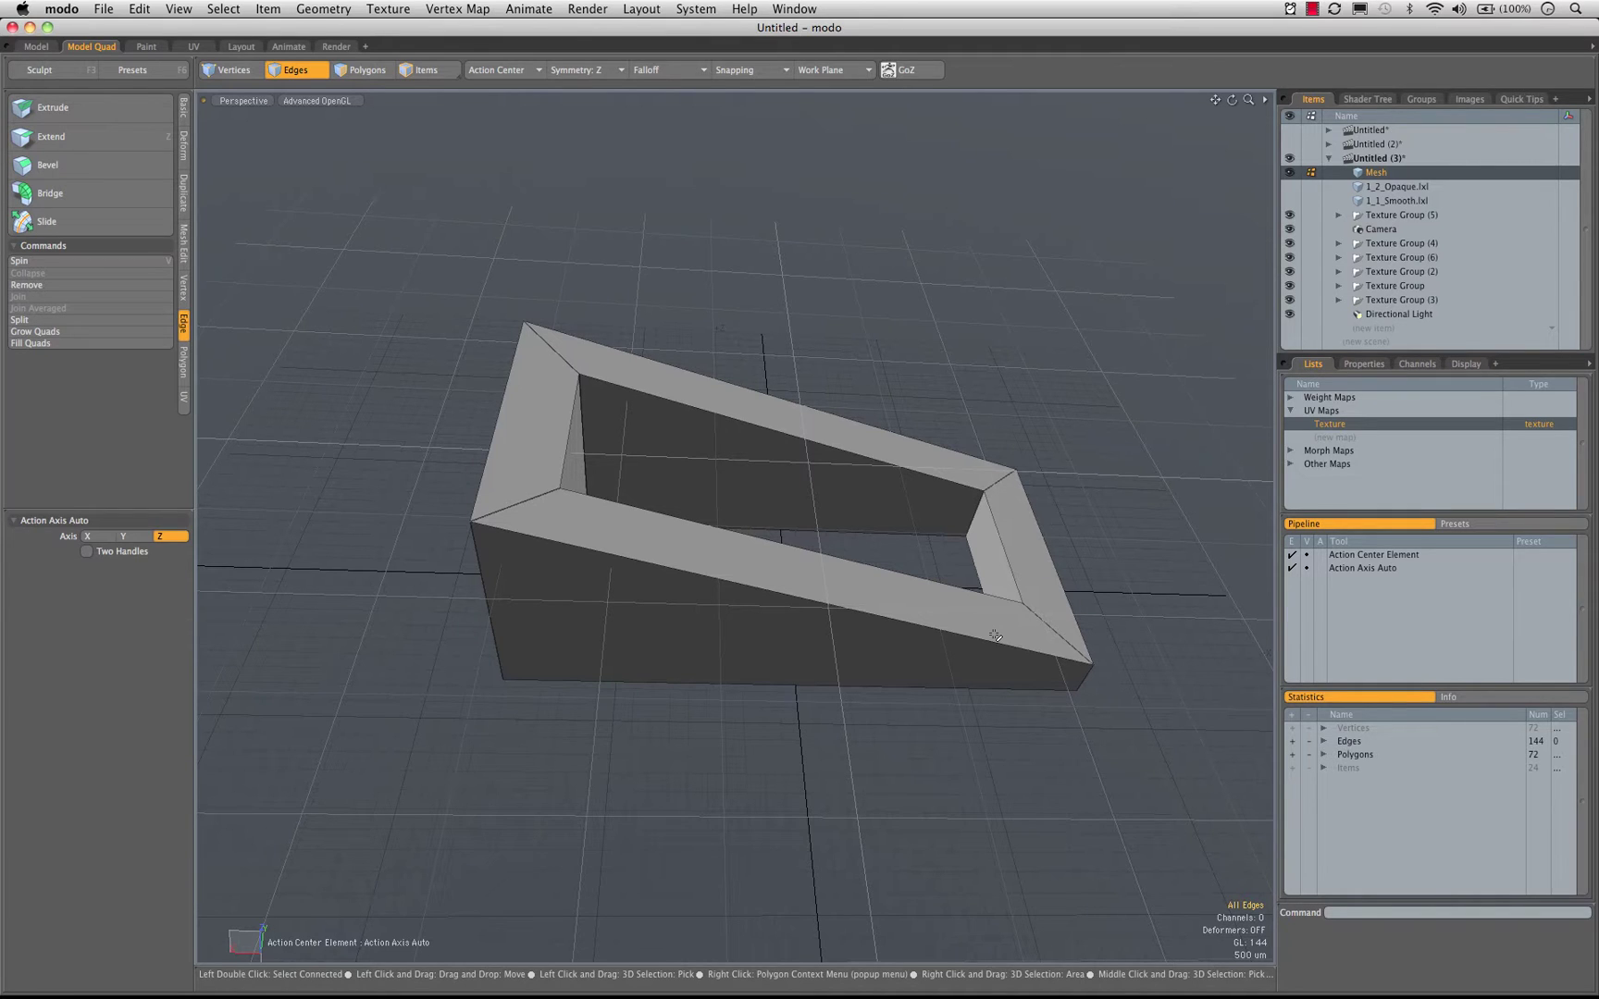
Select the polygons of the long inner slot walls and their adjoining sloped top faces, and start Loop Slice on them
{"action": "key", "text": "3"}
{"action": "double_click", "coordinate": [791, 441]}
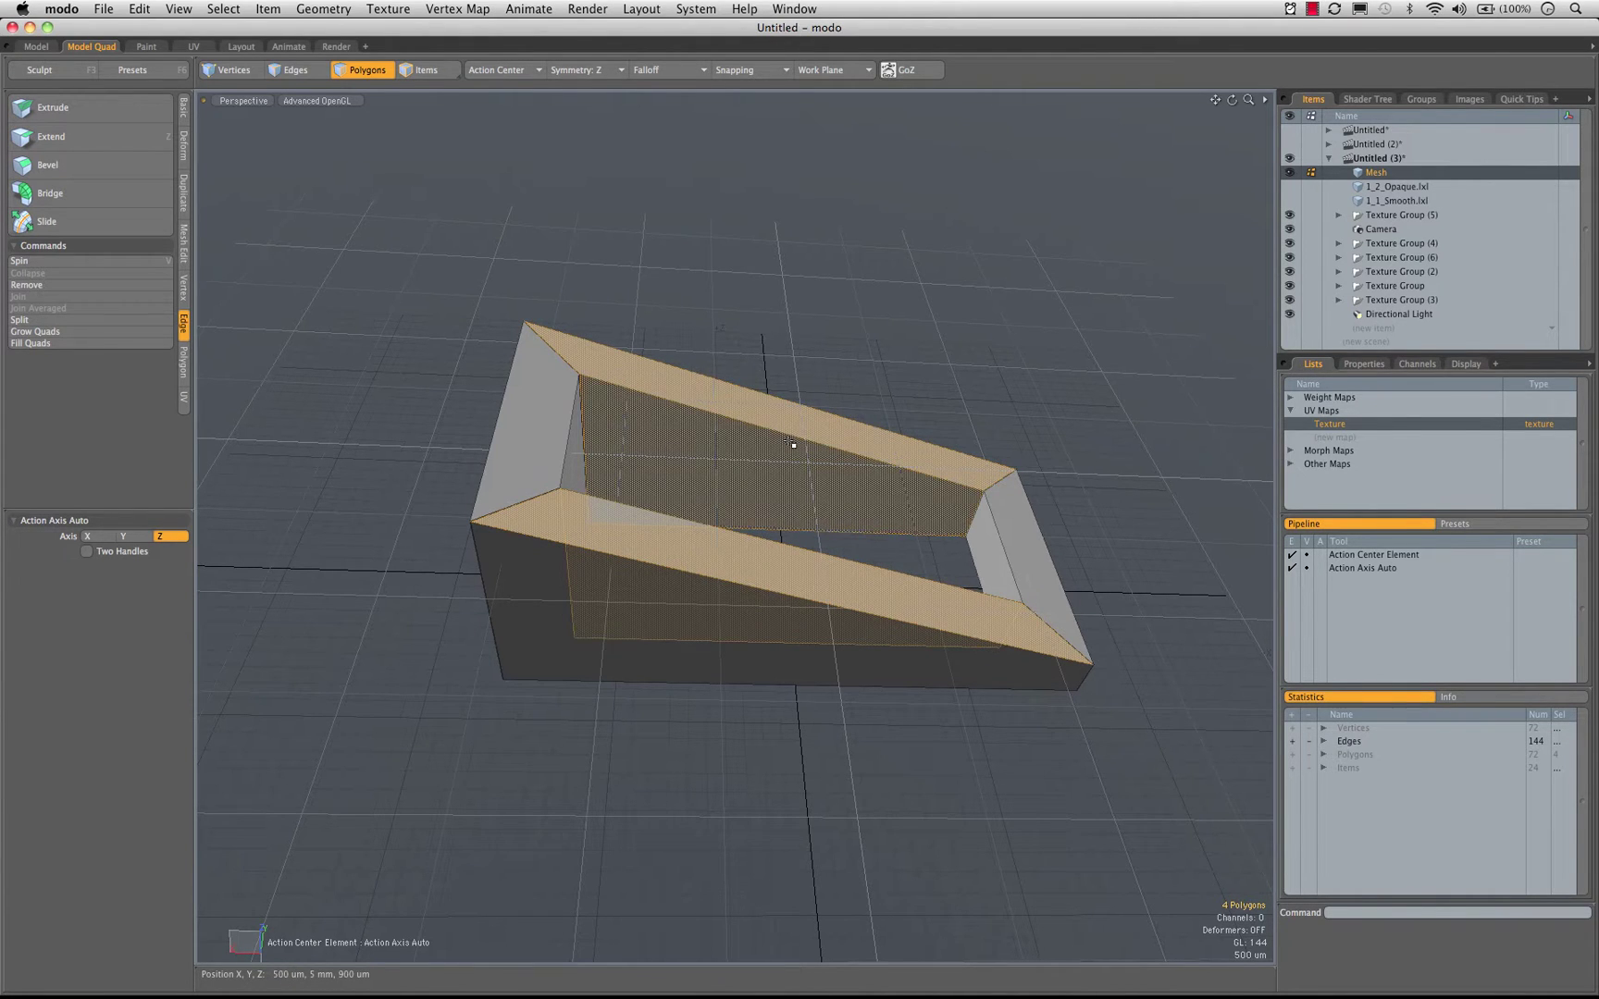
{"action": "key", "text": "alt+c"}
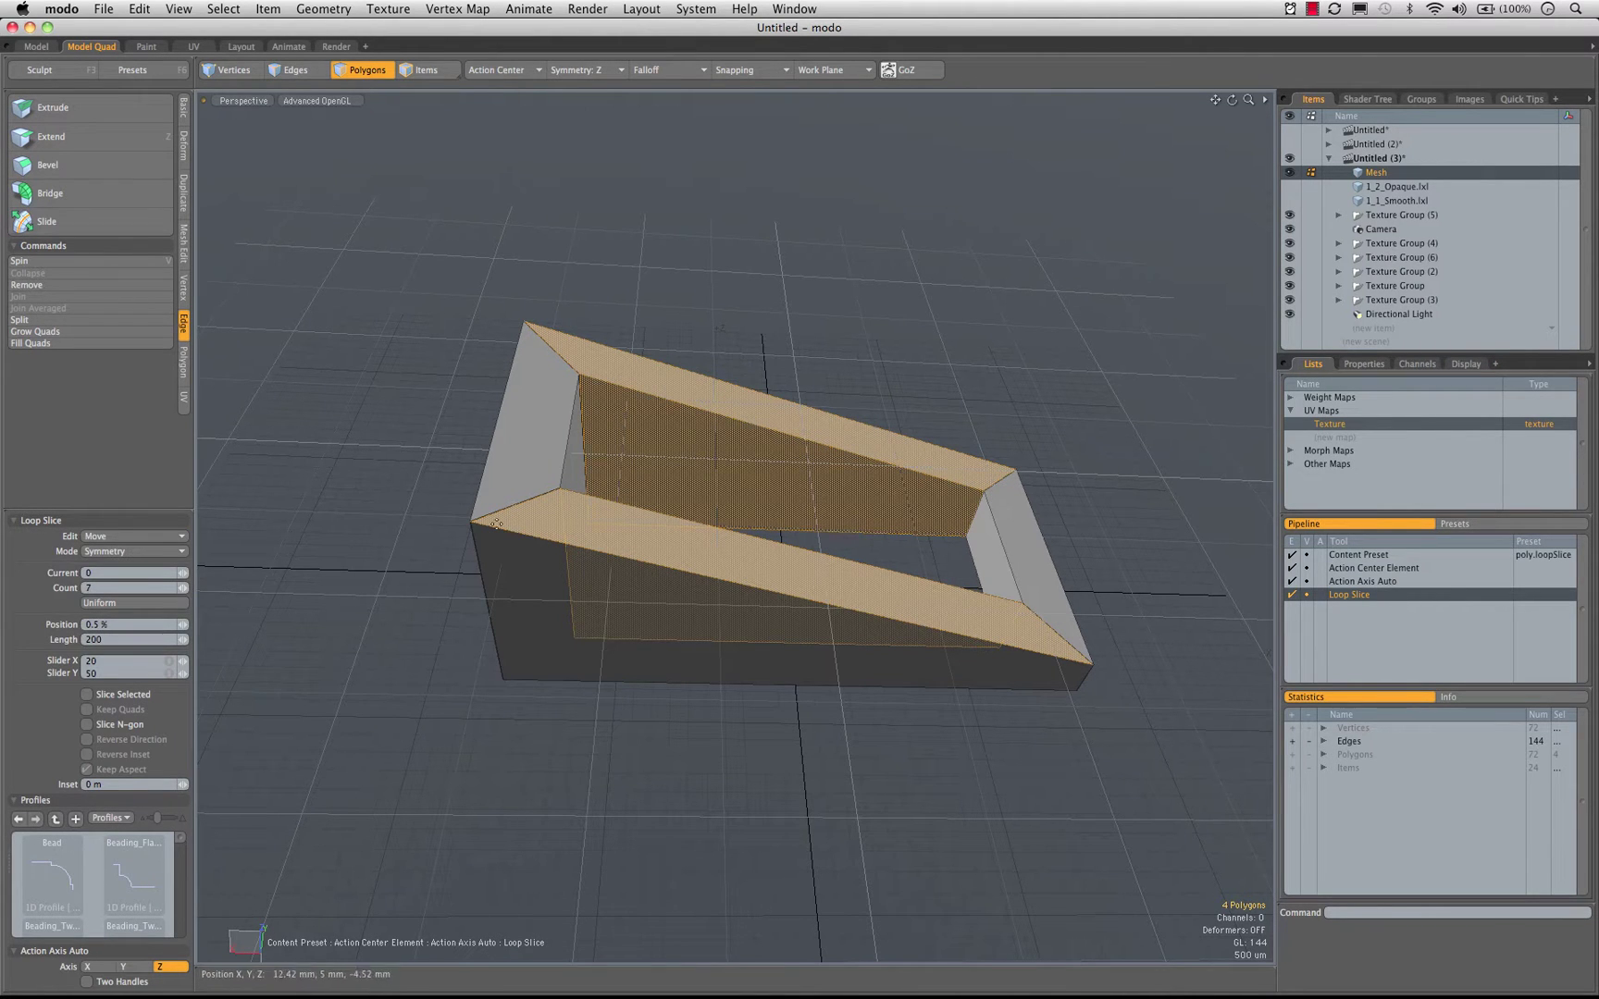
Try a symmetrical Loop Slice with 7 uniformly spaced cuts across the selected long walls, then undo it
{"action": "left_click", "coordinate": [184, 588]}
{"action": "left_click_drag", "start_coordinate": [240, 574], "coordinate": [337, 532], "text": "alt"}
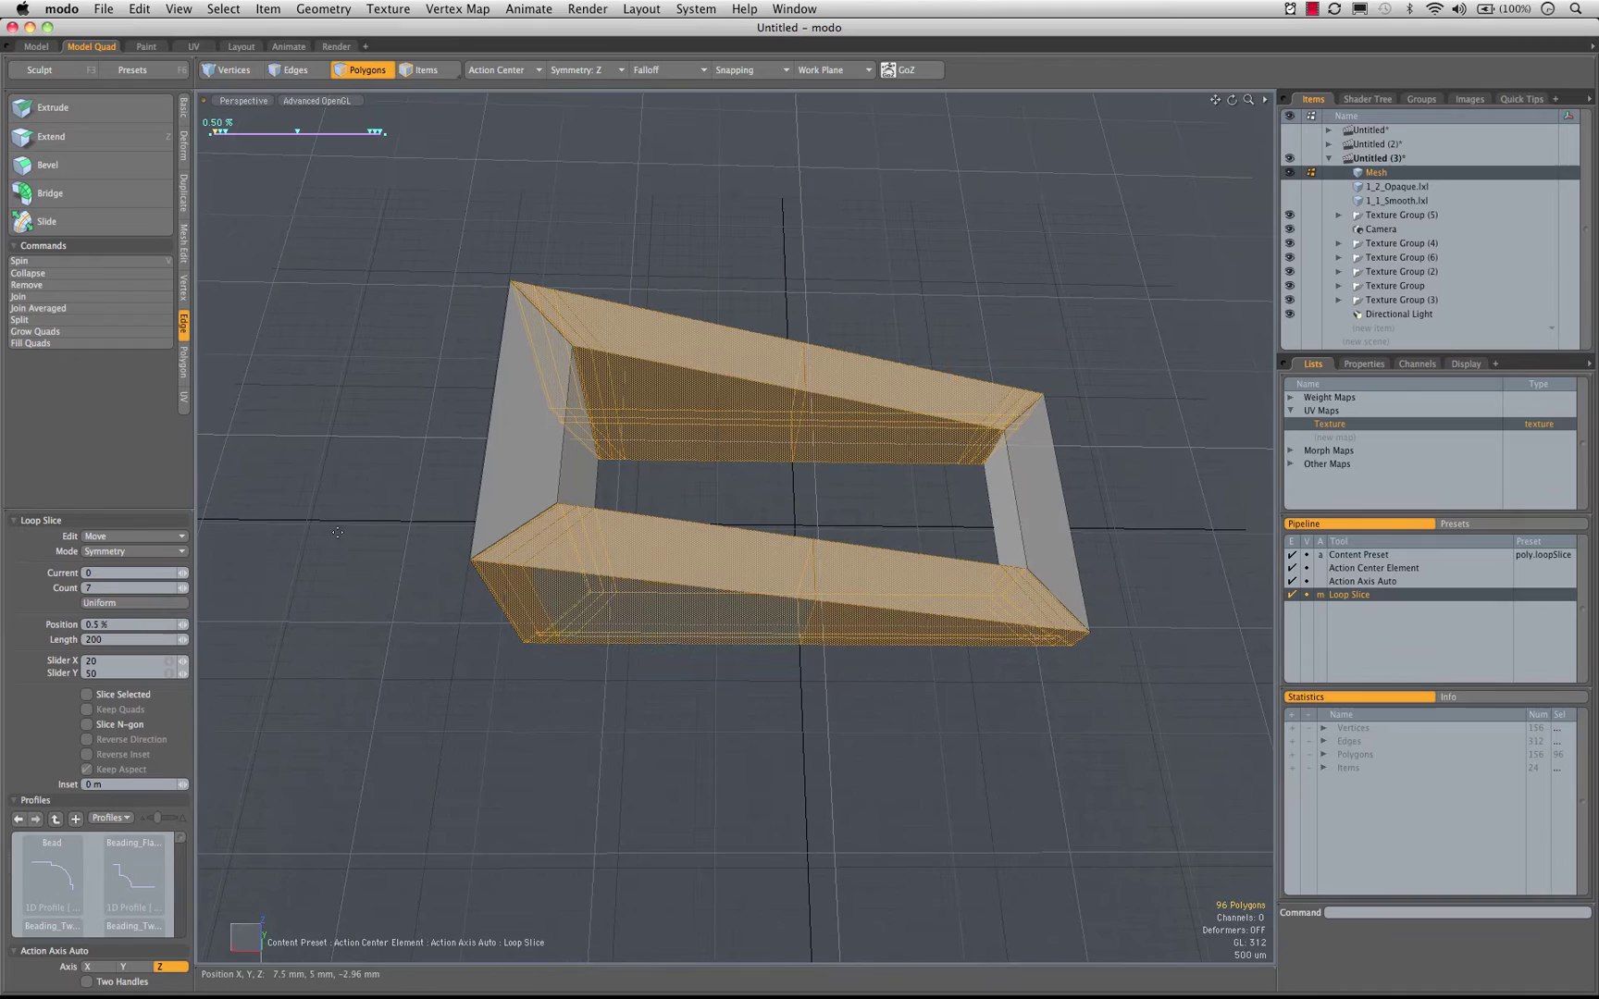
{"action": "left_click", "coordinate": [139, 602]}
{"action": "left_click_drag", "start_coordinate": [731, 639], "coordinate": [587, 374], "text": "alt"}
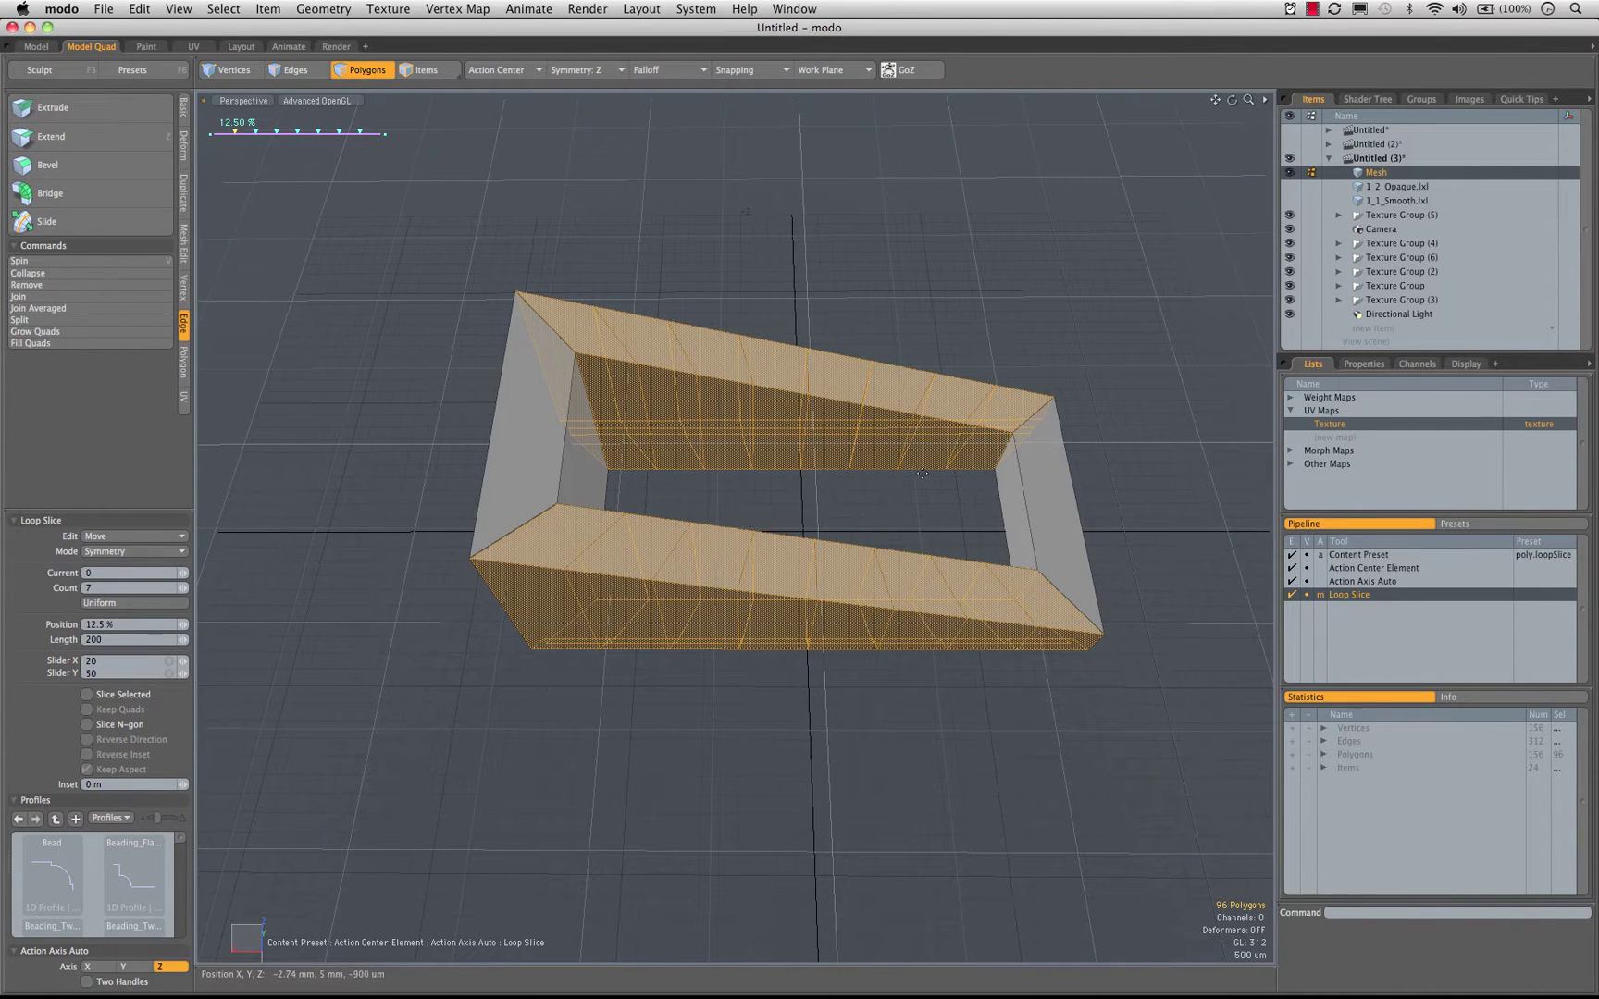
{"action": "key", "text": "space"}
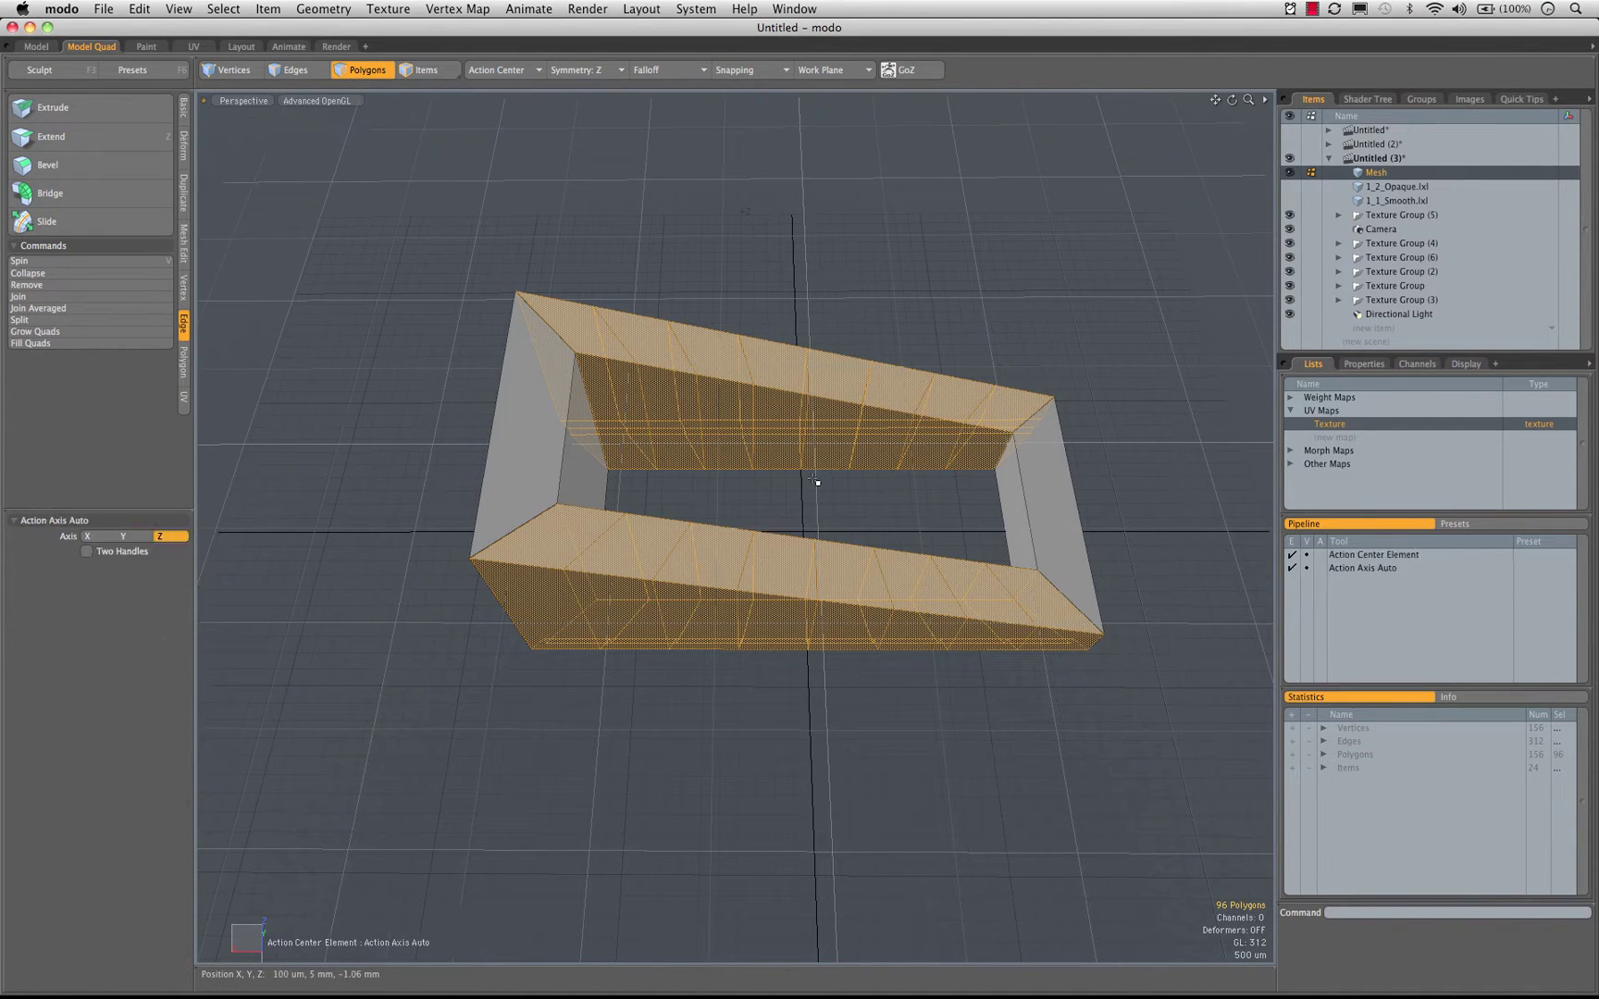
{"action": "key", "text": "super+z"}
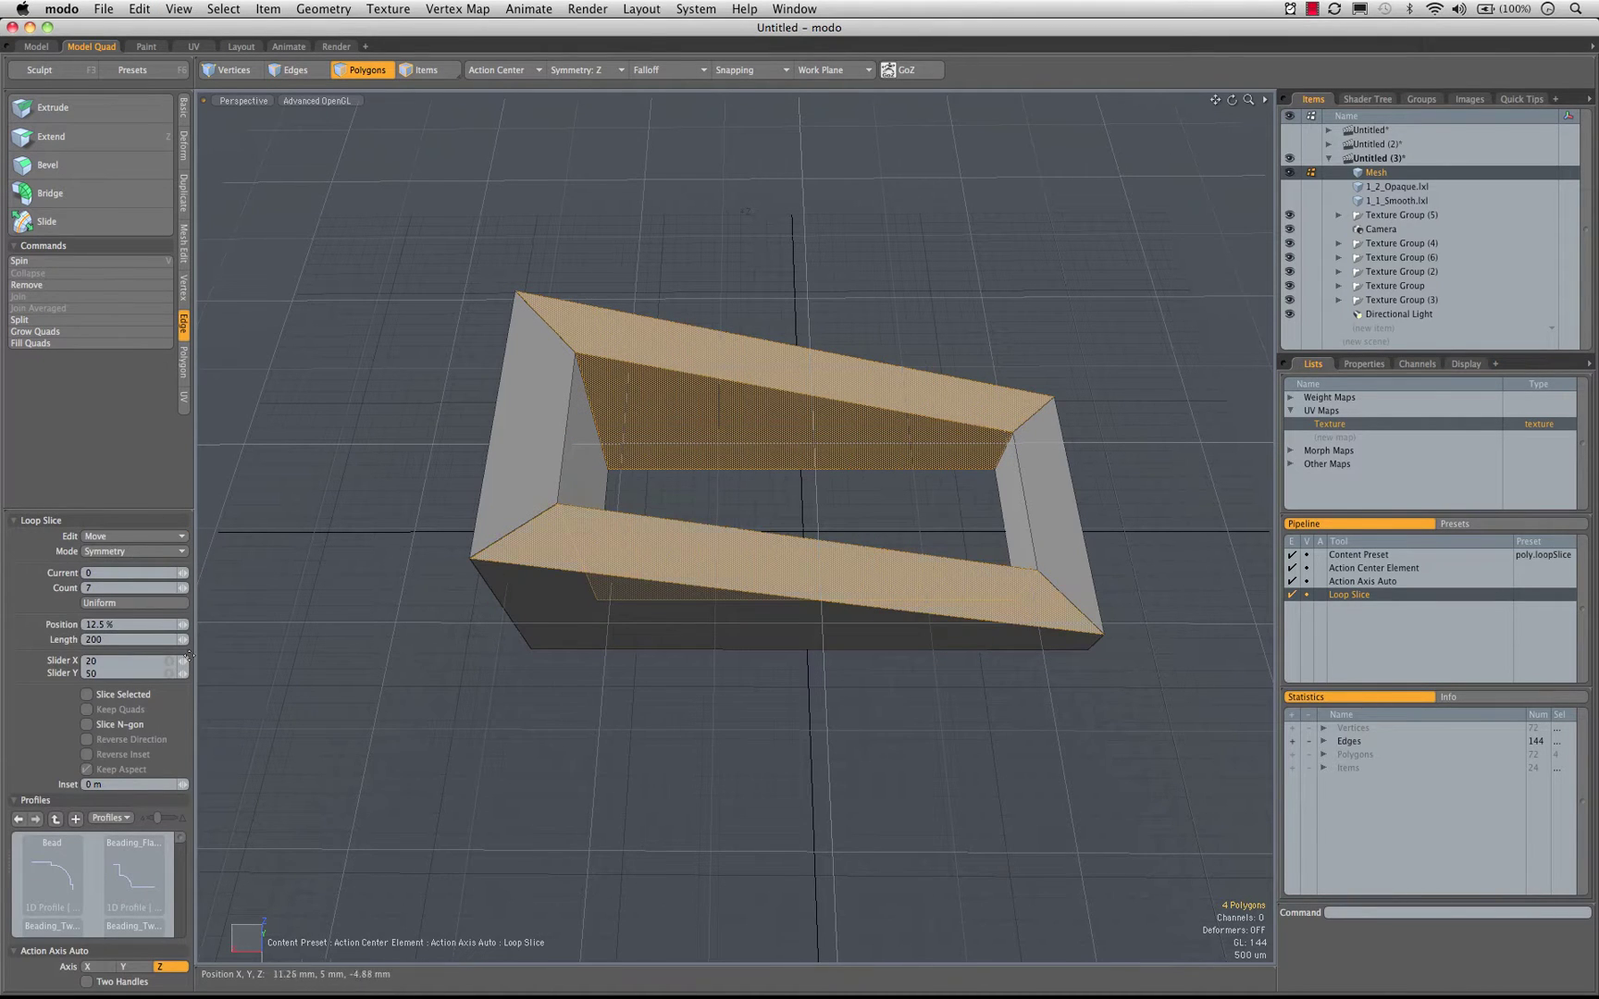
Set the Loop Slice count to 15 with uniform spacing, finish the cut and clear the polygon selection
{"action": "left_click", "coordinate": [185, 586]}
{"action": "left_click", "coordinate": [185, 585]}
{"action": "left_click", "coordinate": [185, 586]}
{"action": "left_click", "coordinate": [185, 586]}
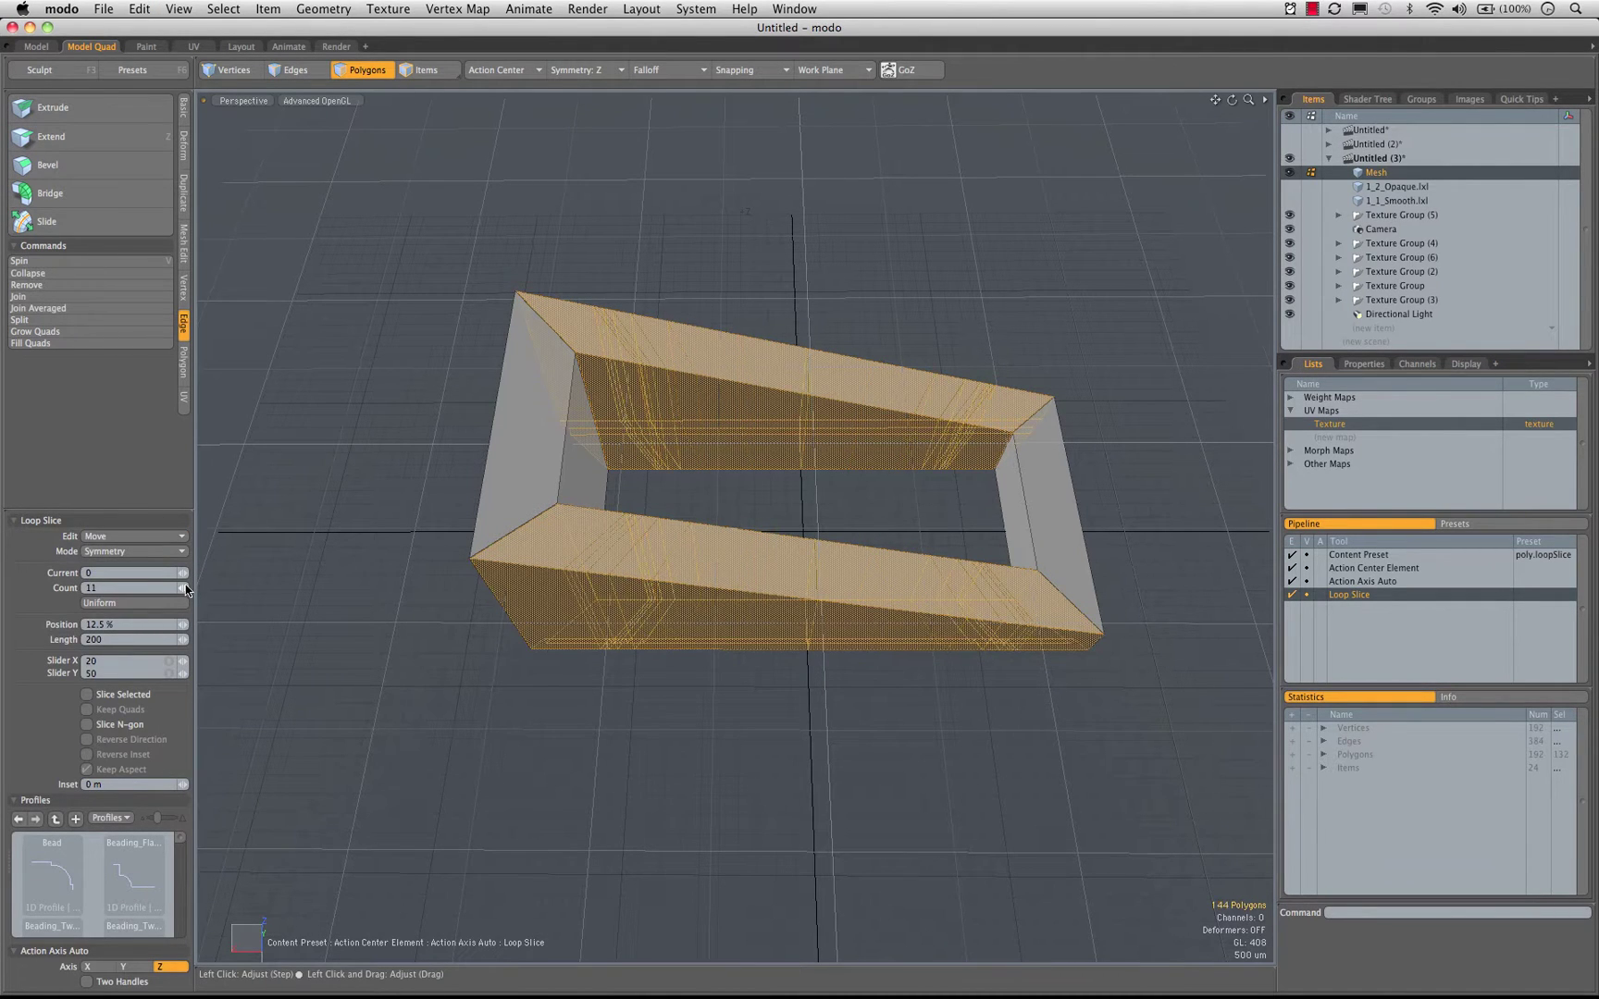
{"action": "left_click", "coordinate": [185, 585]}
{"action": "left_click", "coordinate": [185, 586]}
{"action": "left_click", "coordinate": [185, 585]}
{"action": "left_click", "coordinate": [185, 586]}
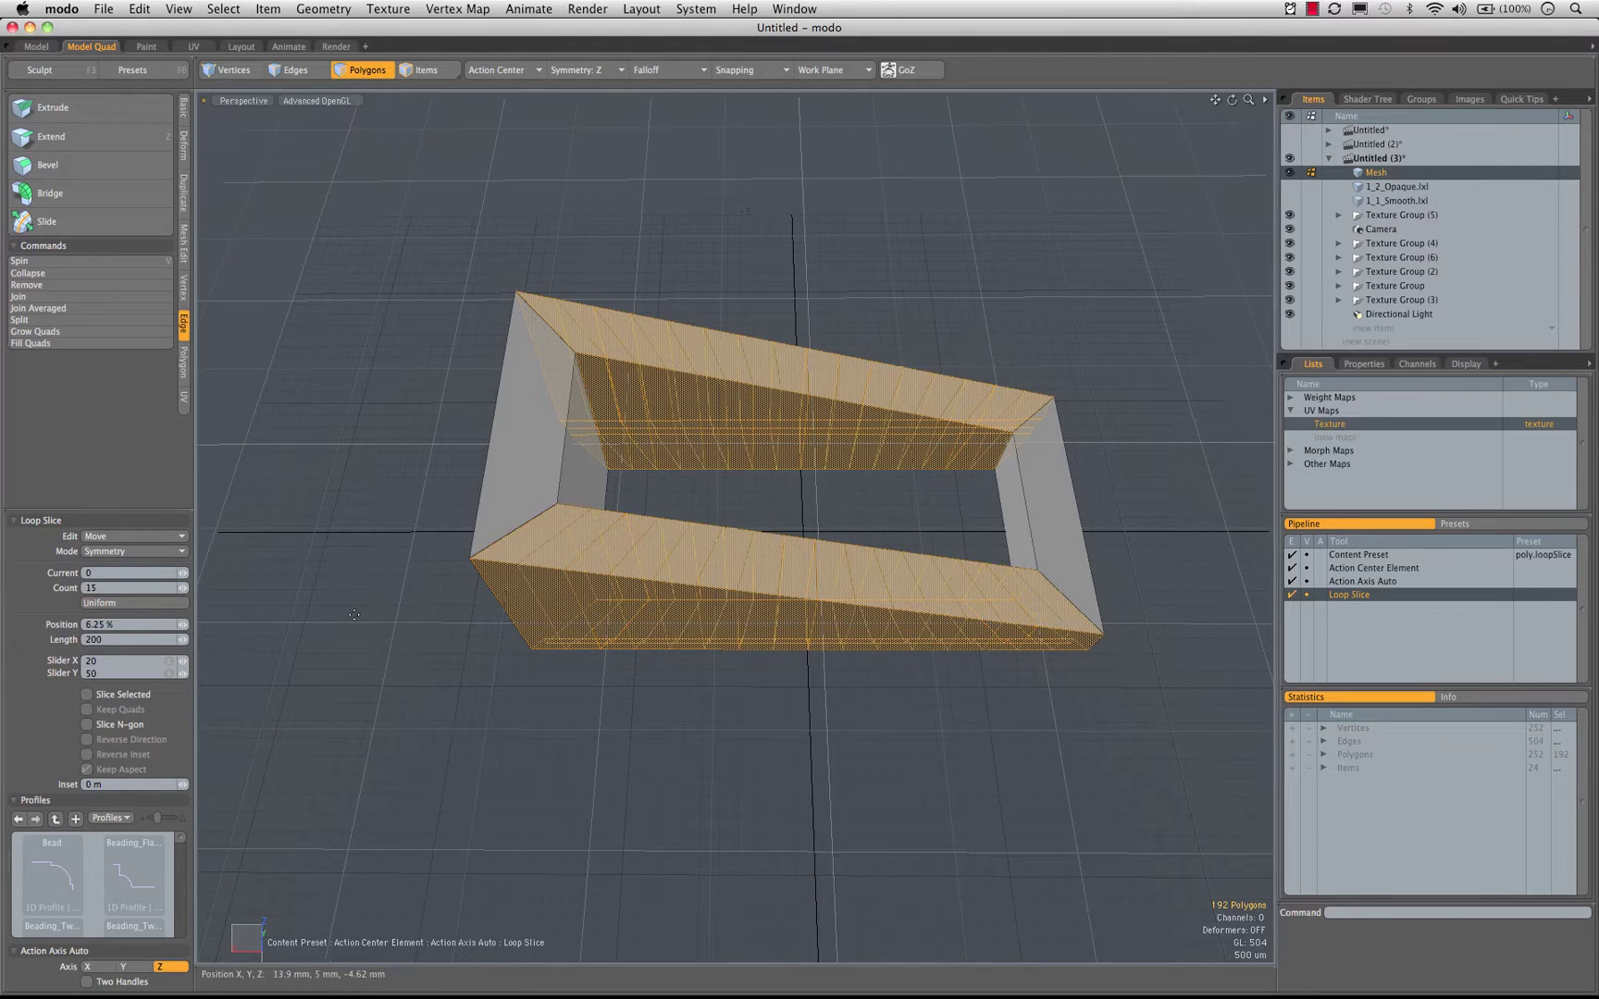
{"action": "key", "text": "q"}
{"action": "left_click", "coordinate": [658, 235]}
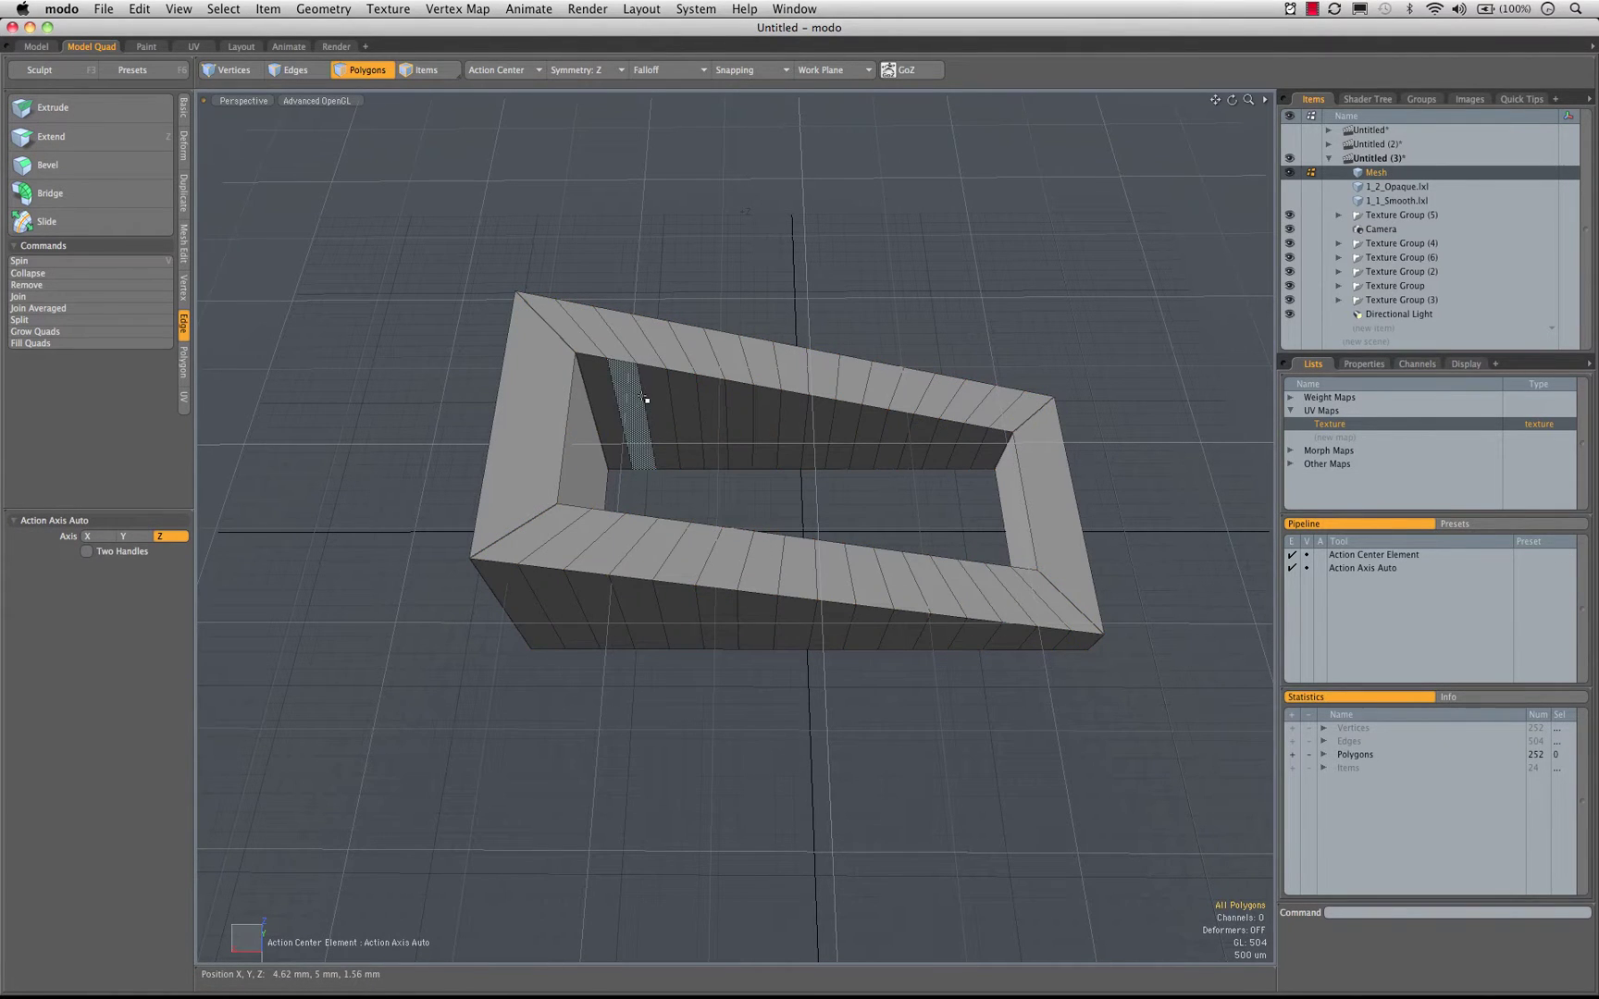
Try to select every other sliced edge along the long slot walls, extending the first ones into full loops
{"action": "key", "text": "space"}
{"action": "key", "text": "space"}
{"action": "double_click", "coordinate": [643, 393]}
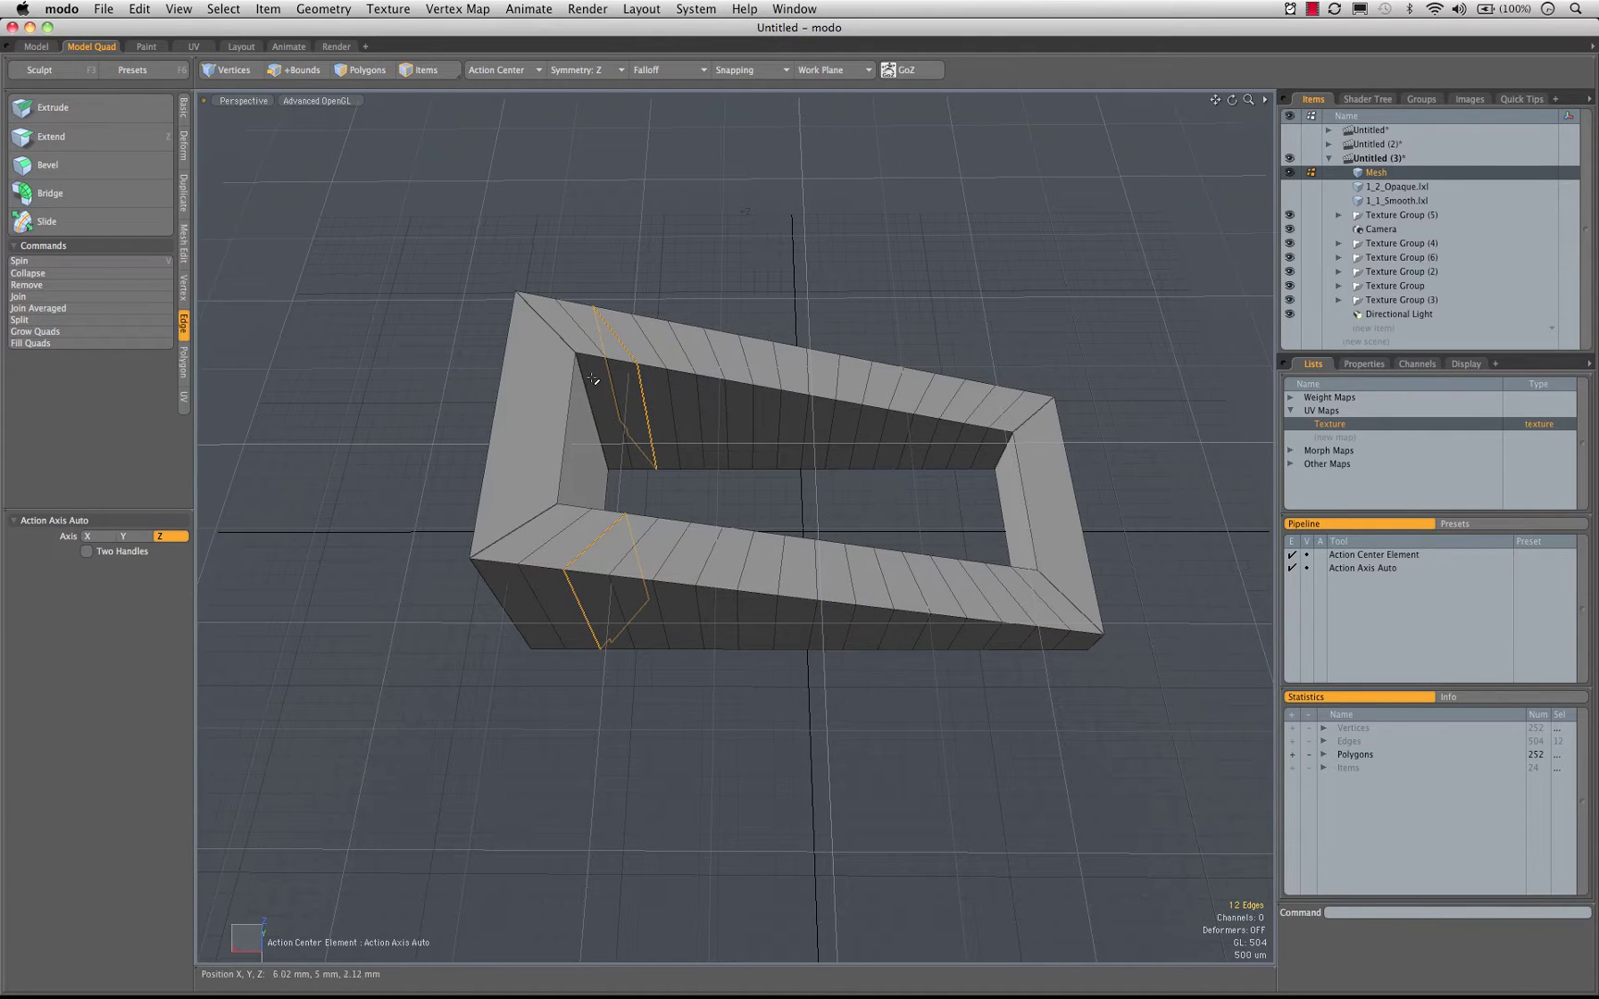
{"action": "left_click", "coordinate": [619, 416]}
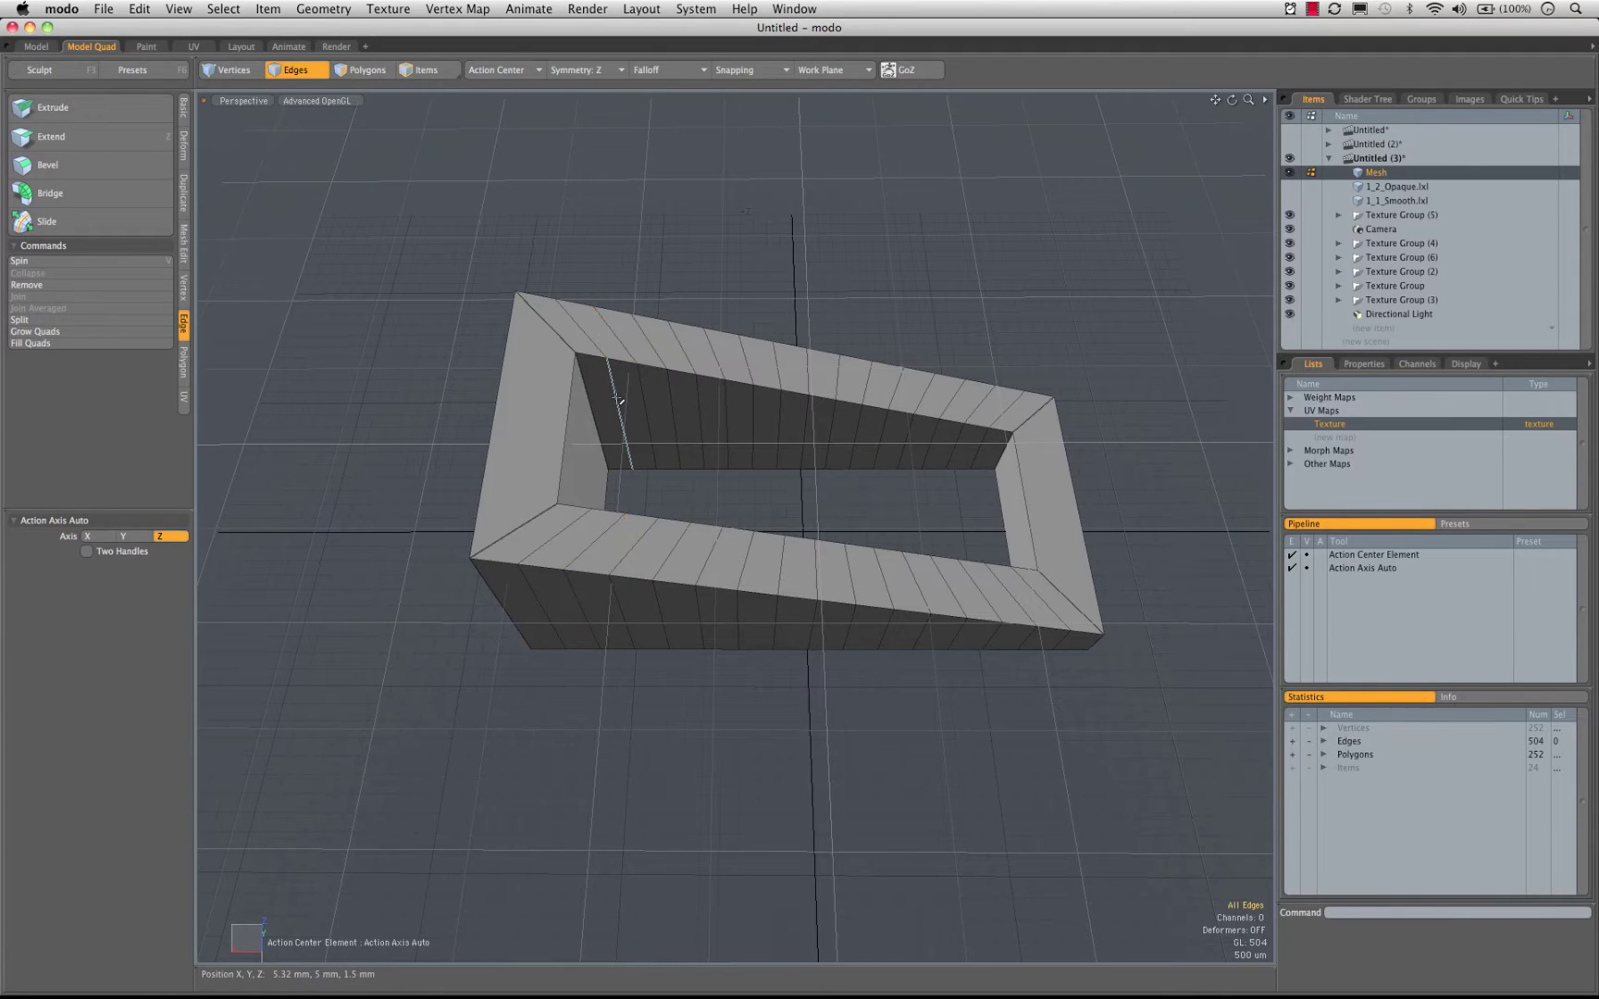
{"action": "left_click", "coordinate": [675, 423], "text": "shift"}
{"action": "key", "text": "l"}
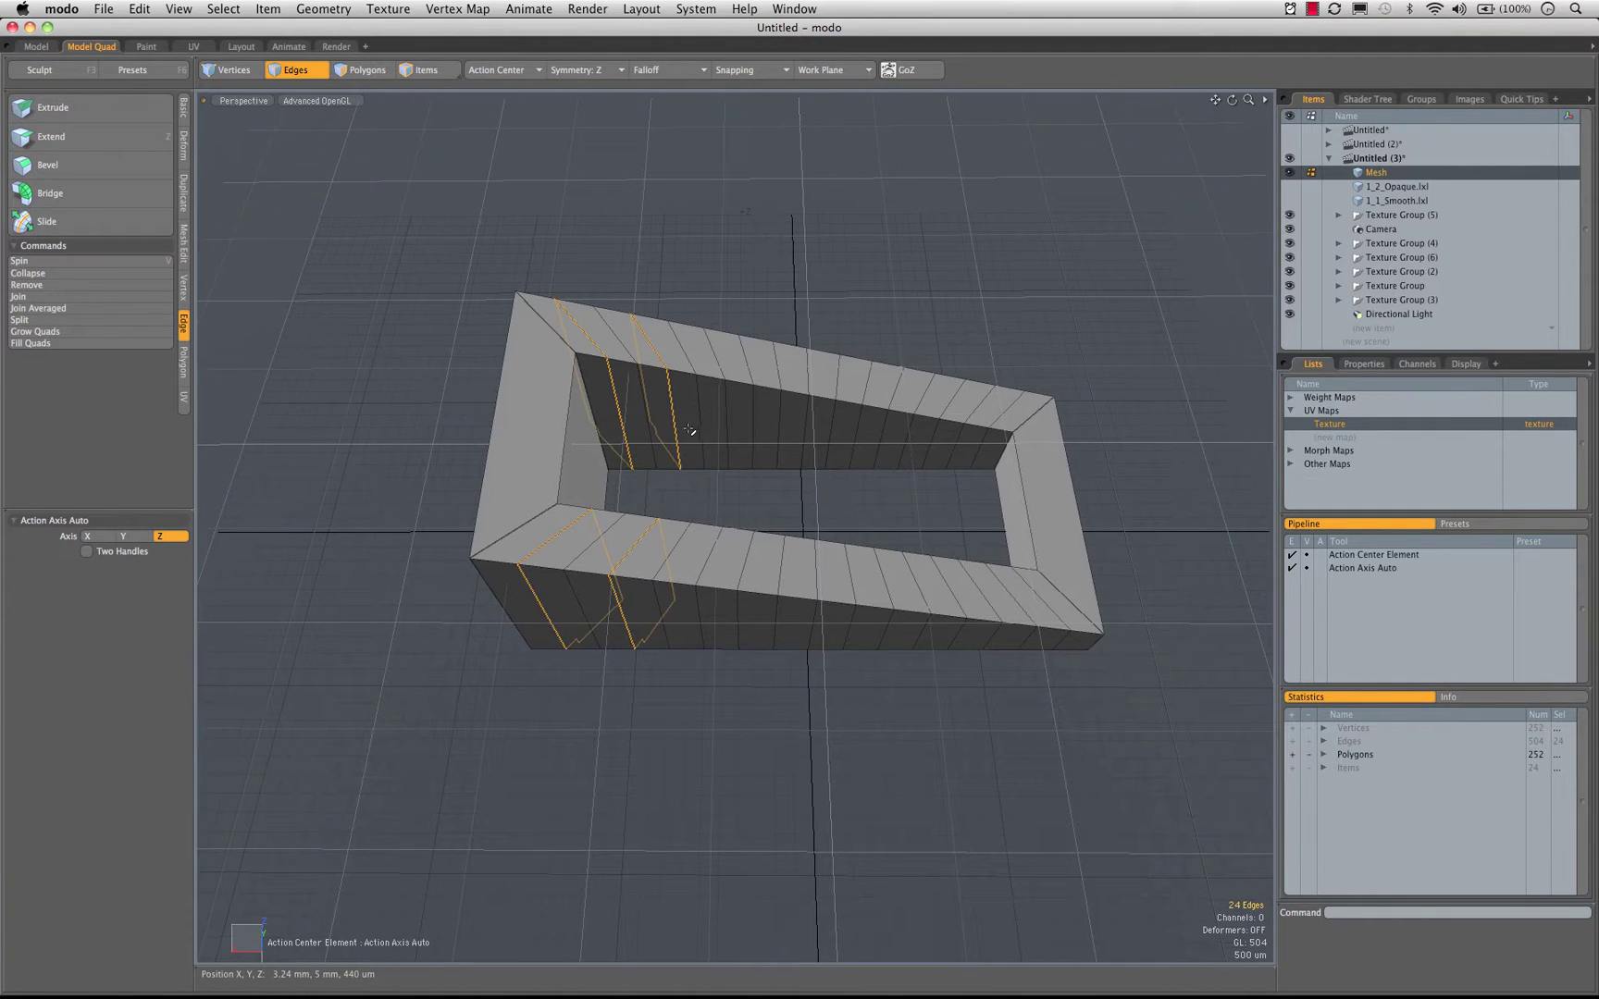
{"action": "left_click", "coordinate": [727, 423], "text": "shift"}
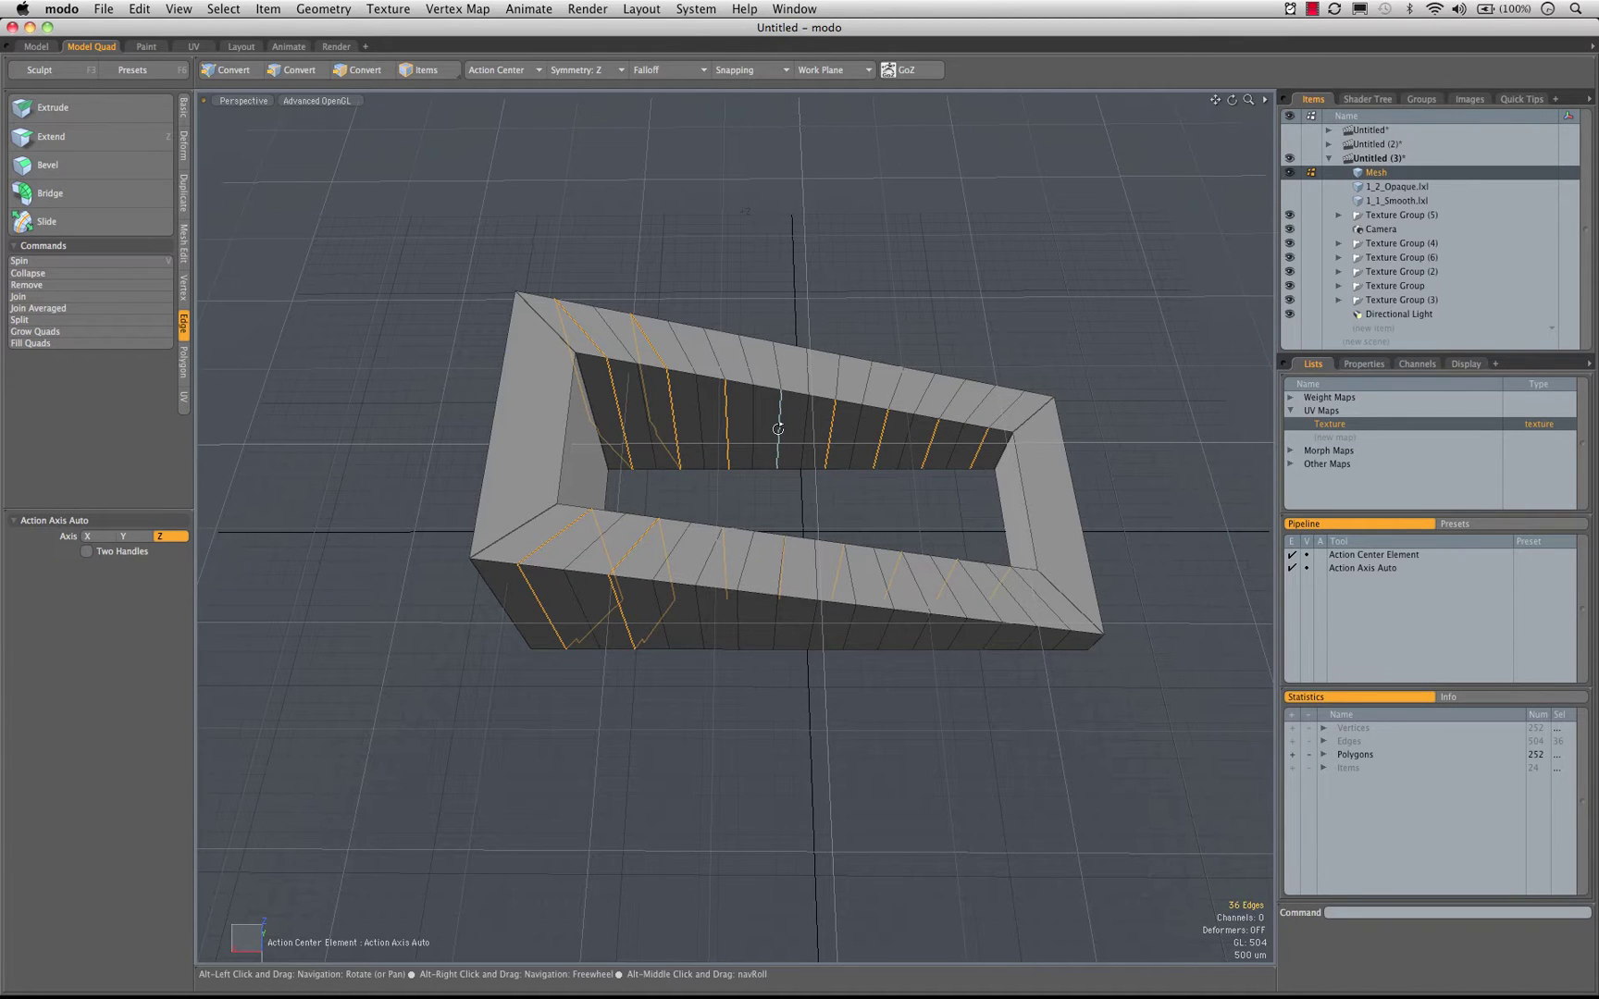
{"action": "left_click_drag", "start_coordinate": [779, 431], "coordinate": [687, 505], "text": "alt"}
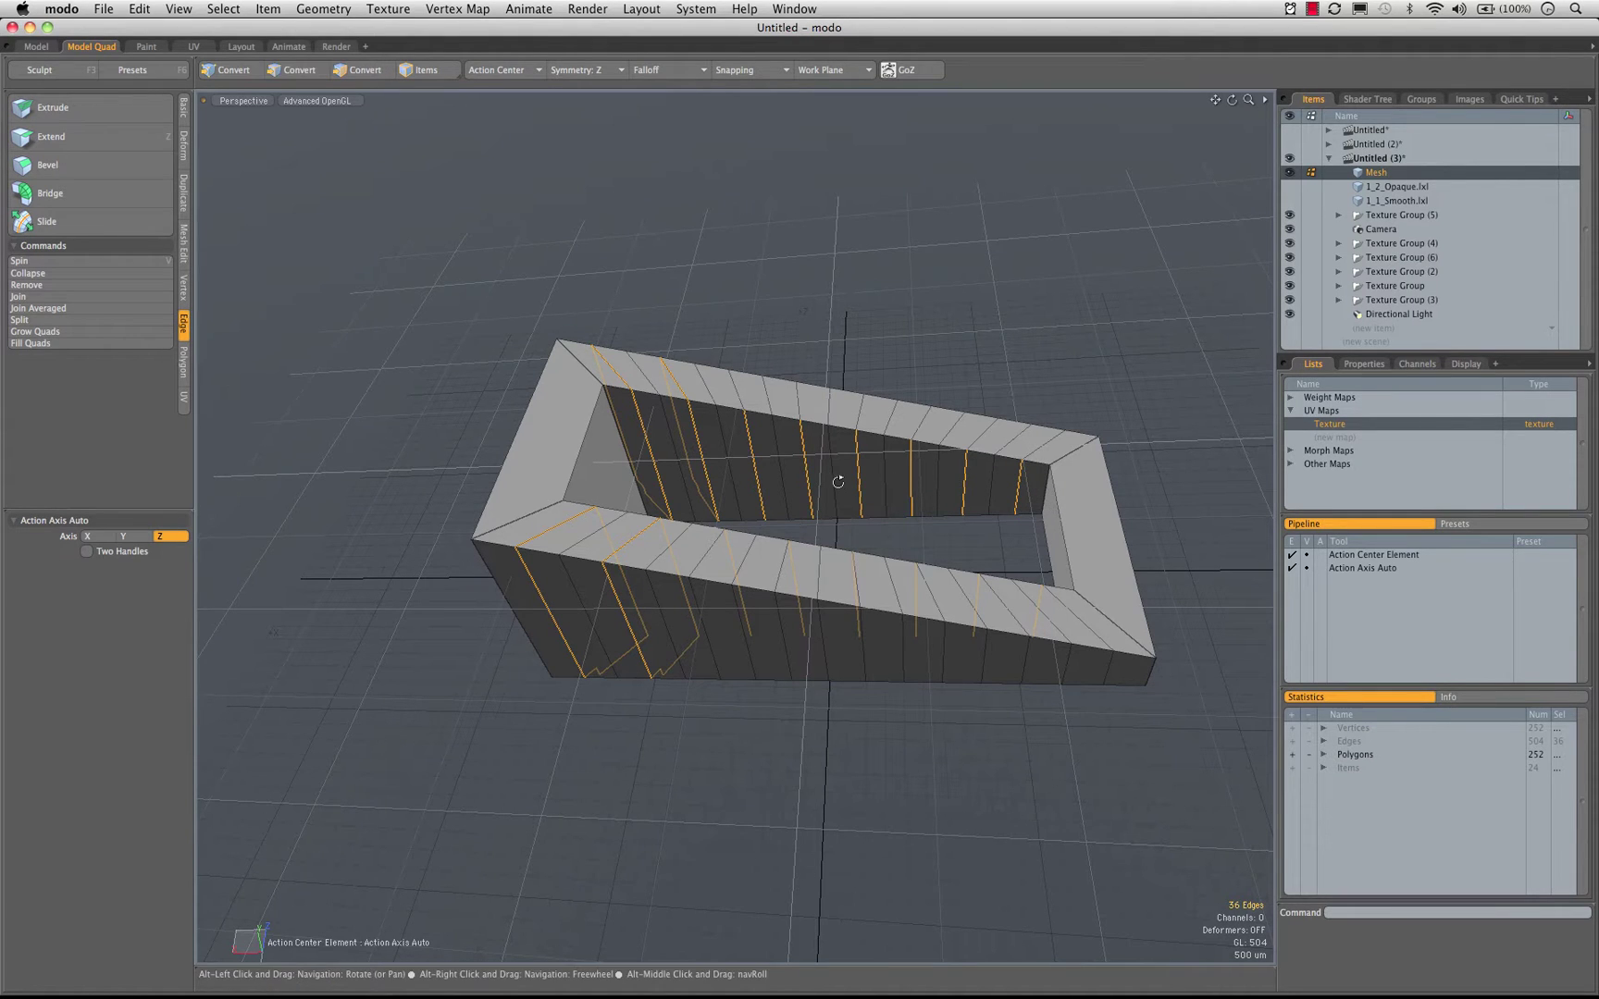
Undo the edge selections and the 15-cut slice back to the selected wall and top polygons
{"action": "key", "text": "super+z"}
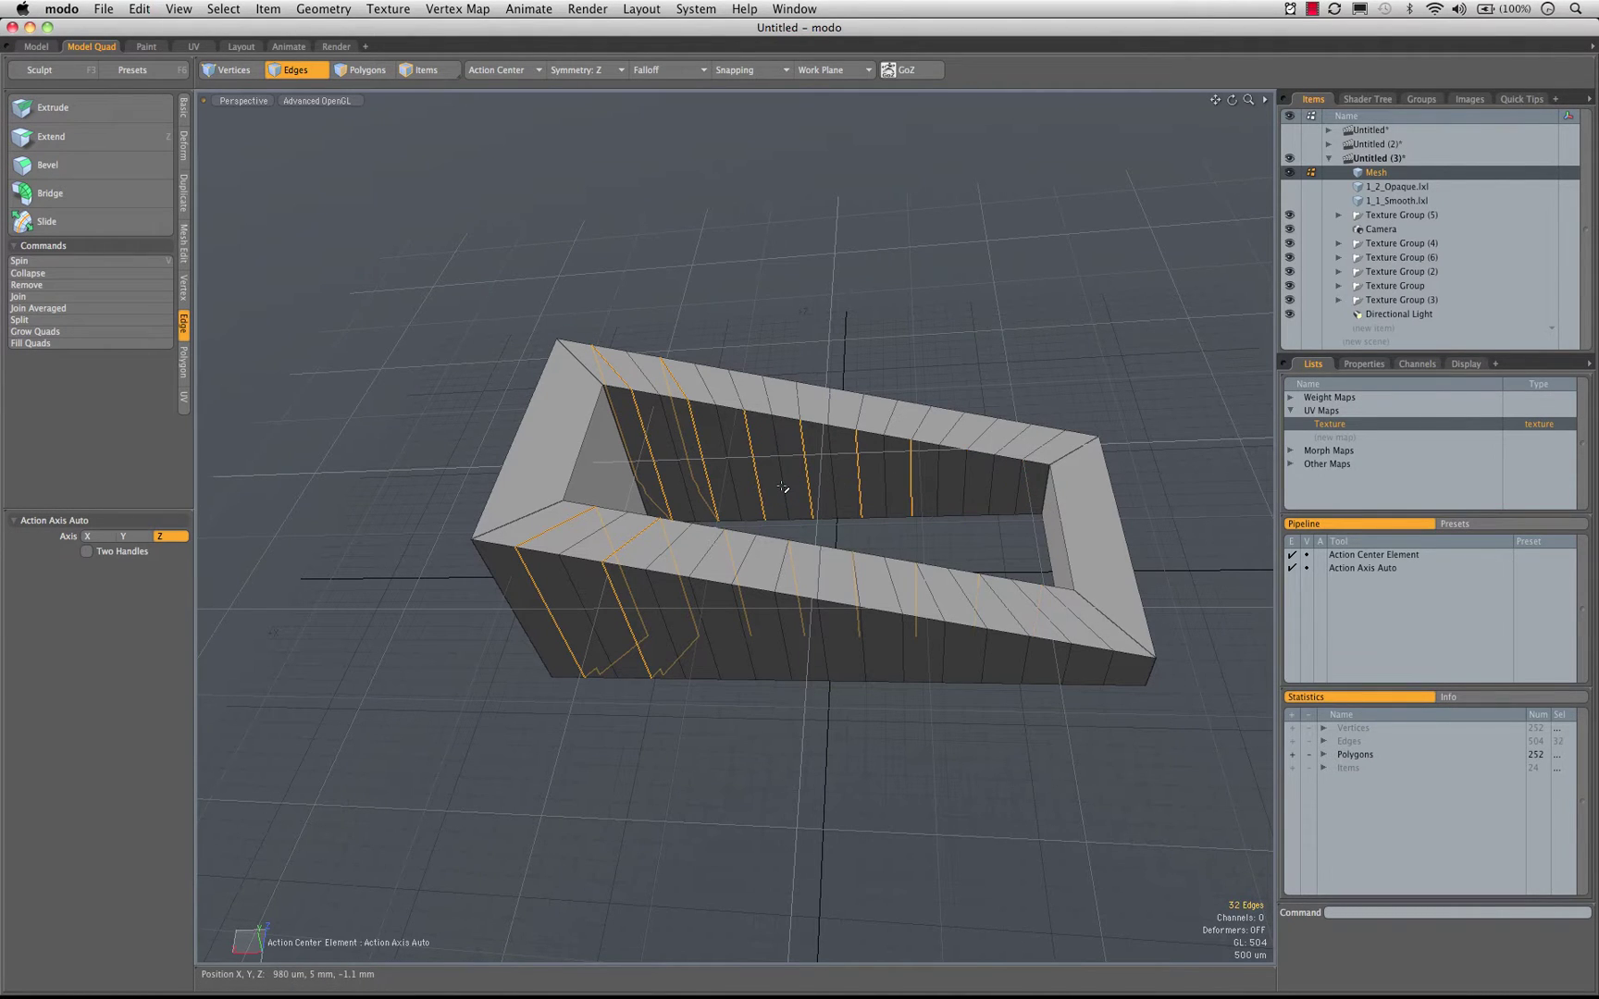
{"action": "key", "text": "super+z"}
{"action": "key", "text": "super+z"}
{"action": "key", "text": "super+z"}
{"action": "key", "text": "super+z"}
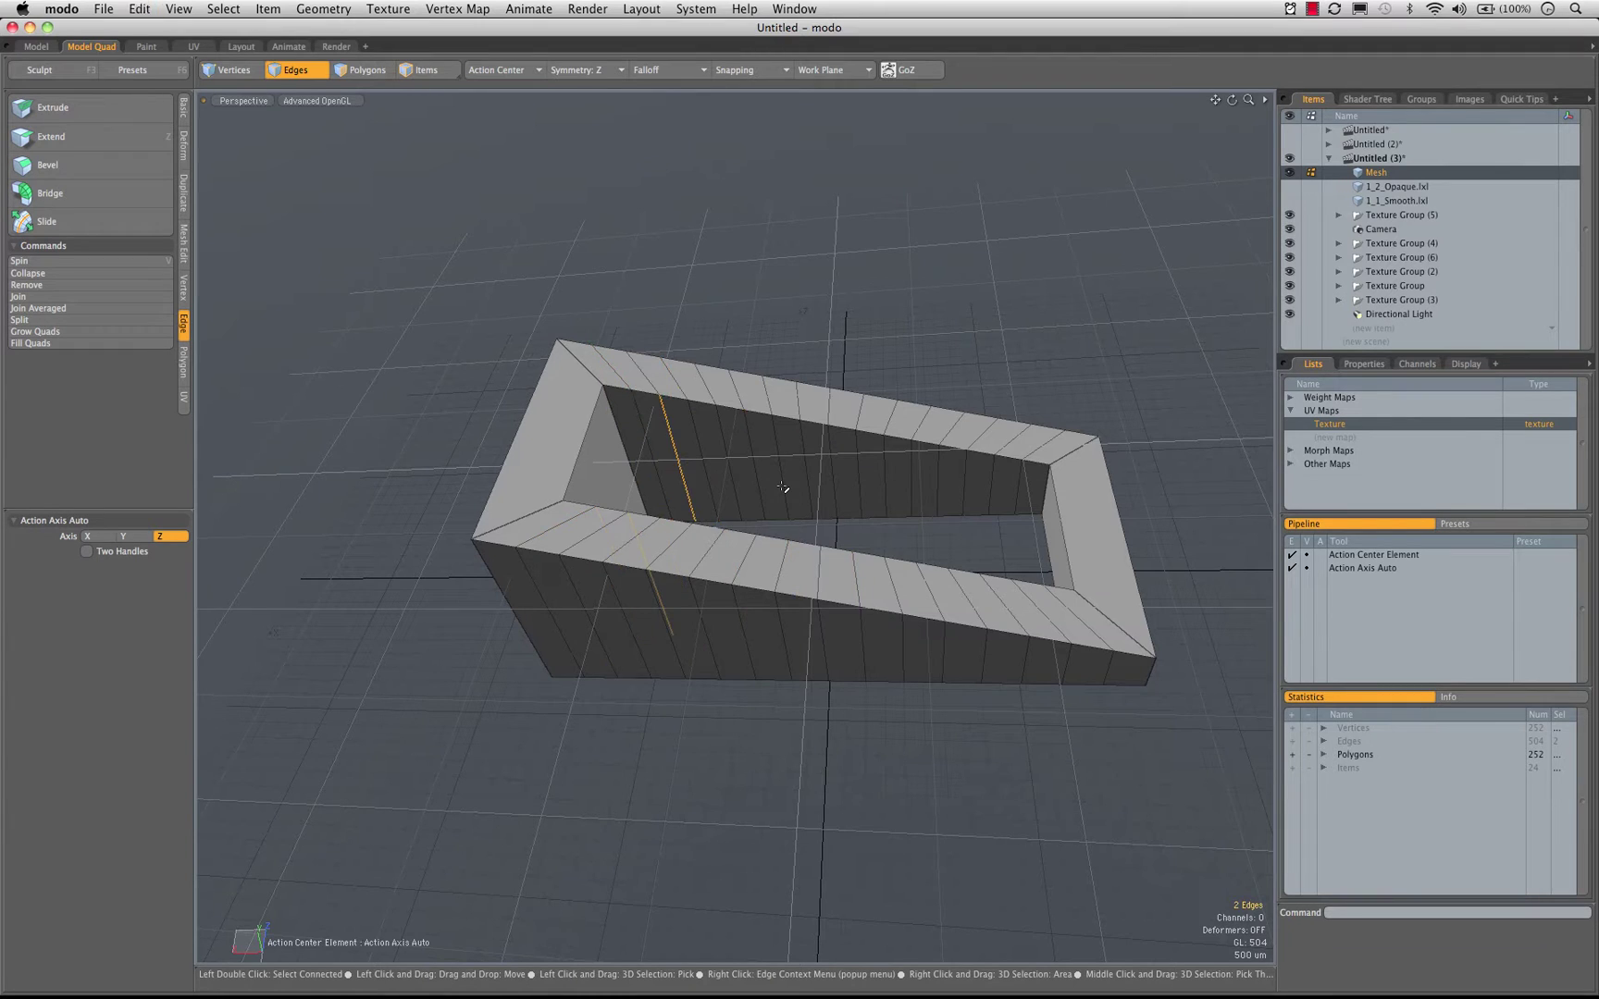
{"action": "key", "text": "super+z"}
{"action": "key", "text": "super+z"}
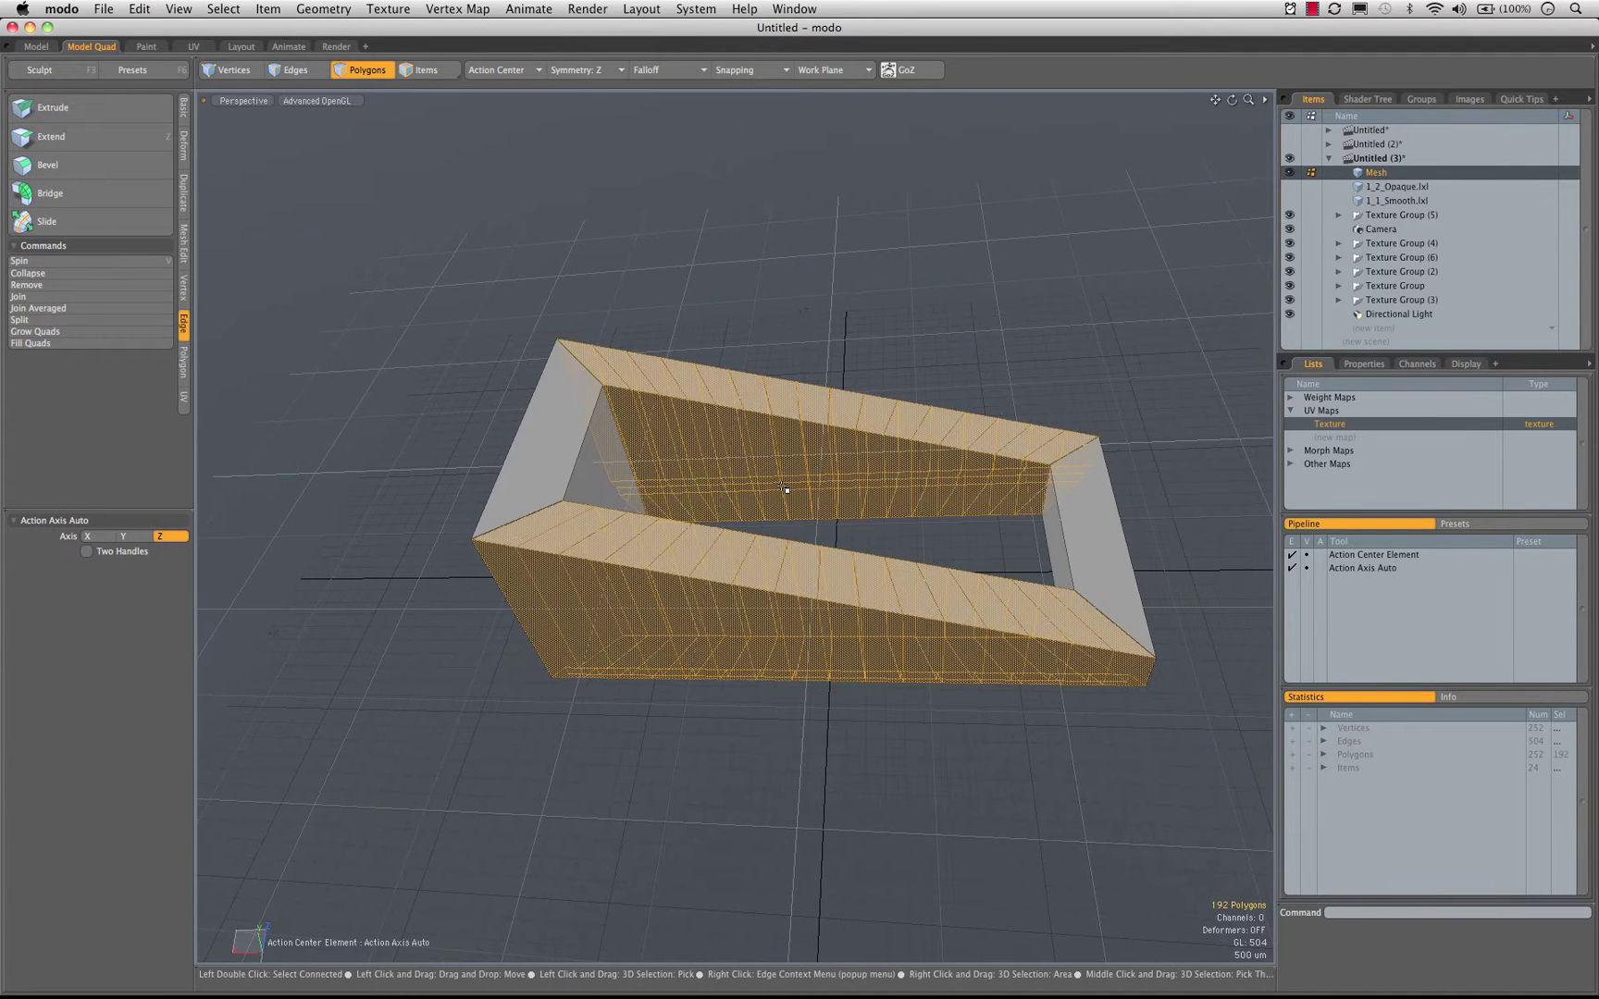
{"action": "key", "text": "super+z"}
Reapply the 15 uniform loop slices to the selected long walls and deselect the resulting polygons
{"action": "left_click_drag", "start_coordinate": [745, 468], "coordinate": [769, 564], "text": "alt"}
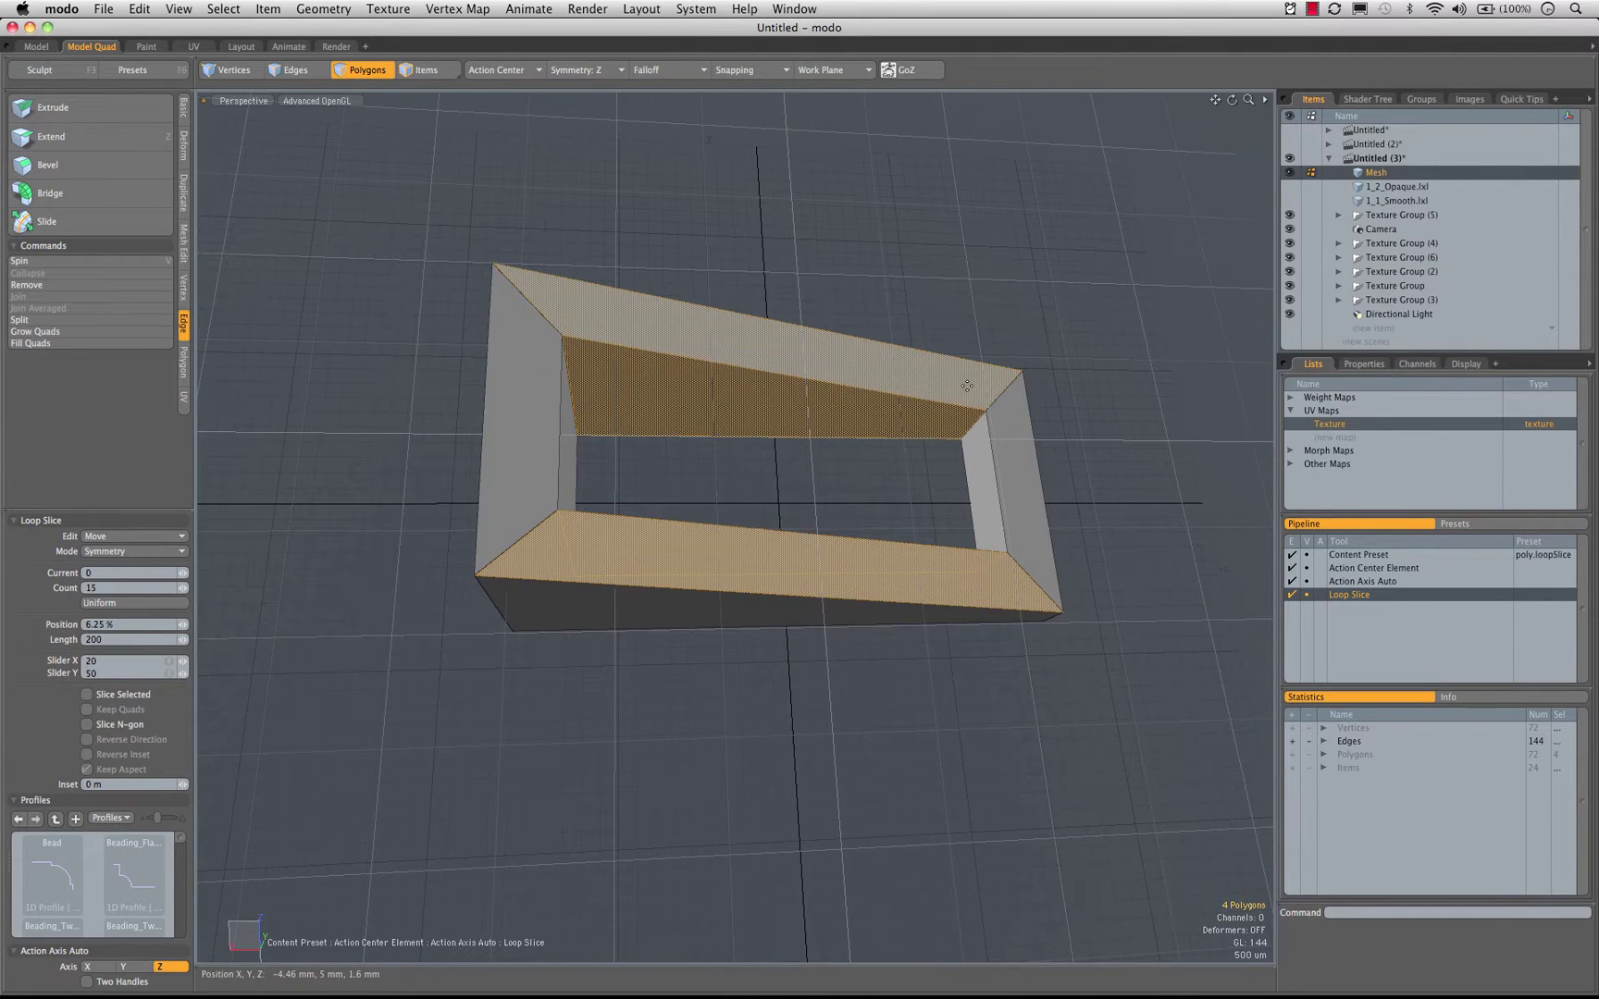
{"action": "left_click", "coordinate": [941, 382]}
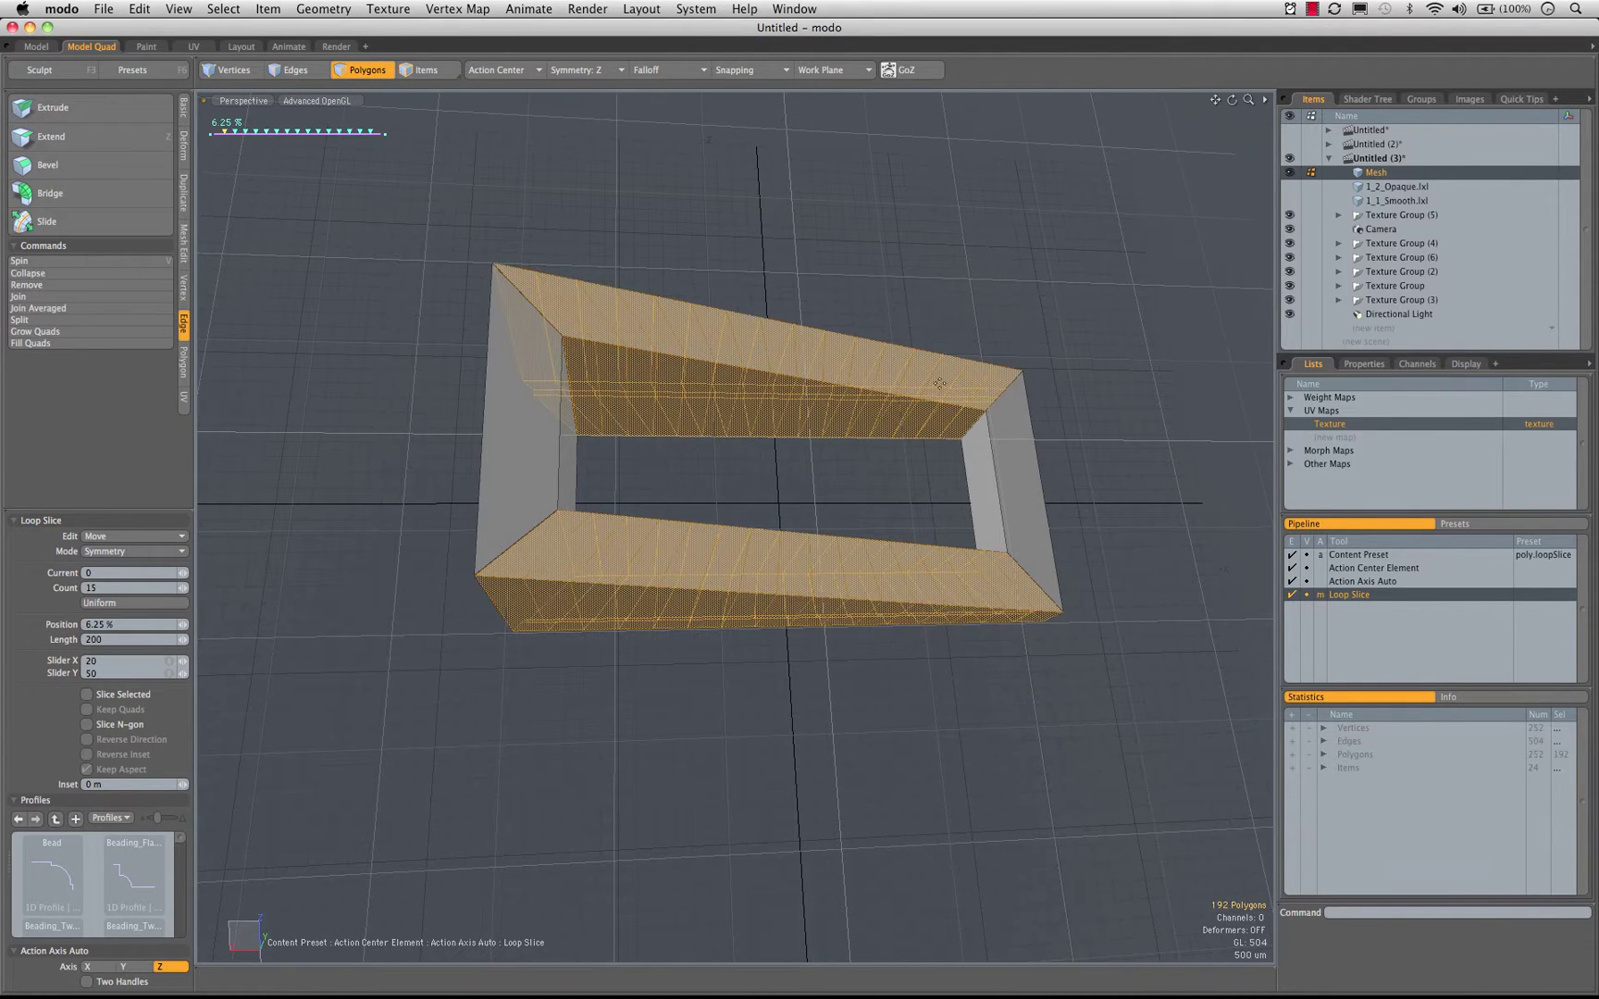
{"action": "key", "text": "space"}
{"action": "left_click", "coordinate": [655, 238]}
Select every second sliced edge along the long inner slot walls and delete the corresponding edge loops
{"action": "left_click_drag", "start_coordinate": [593, 349], "coordinate": [698, 350], "text": "ctrl+alt"}
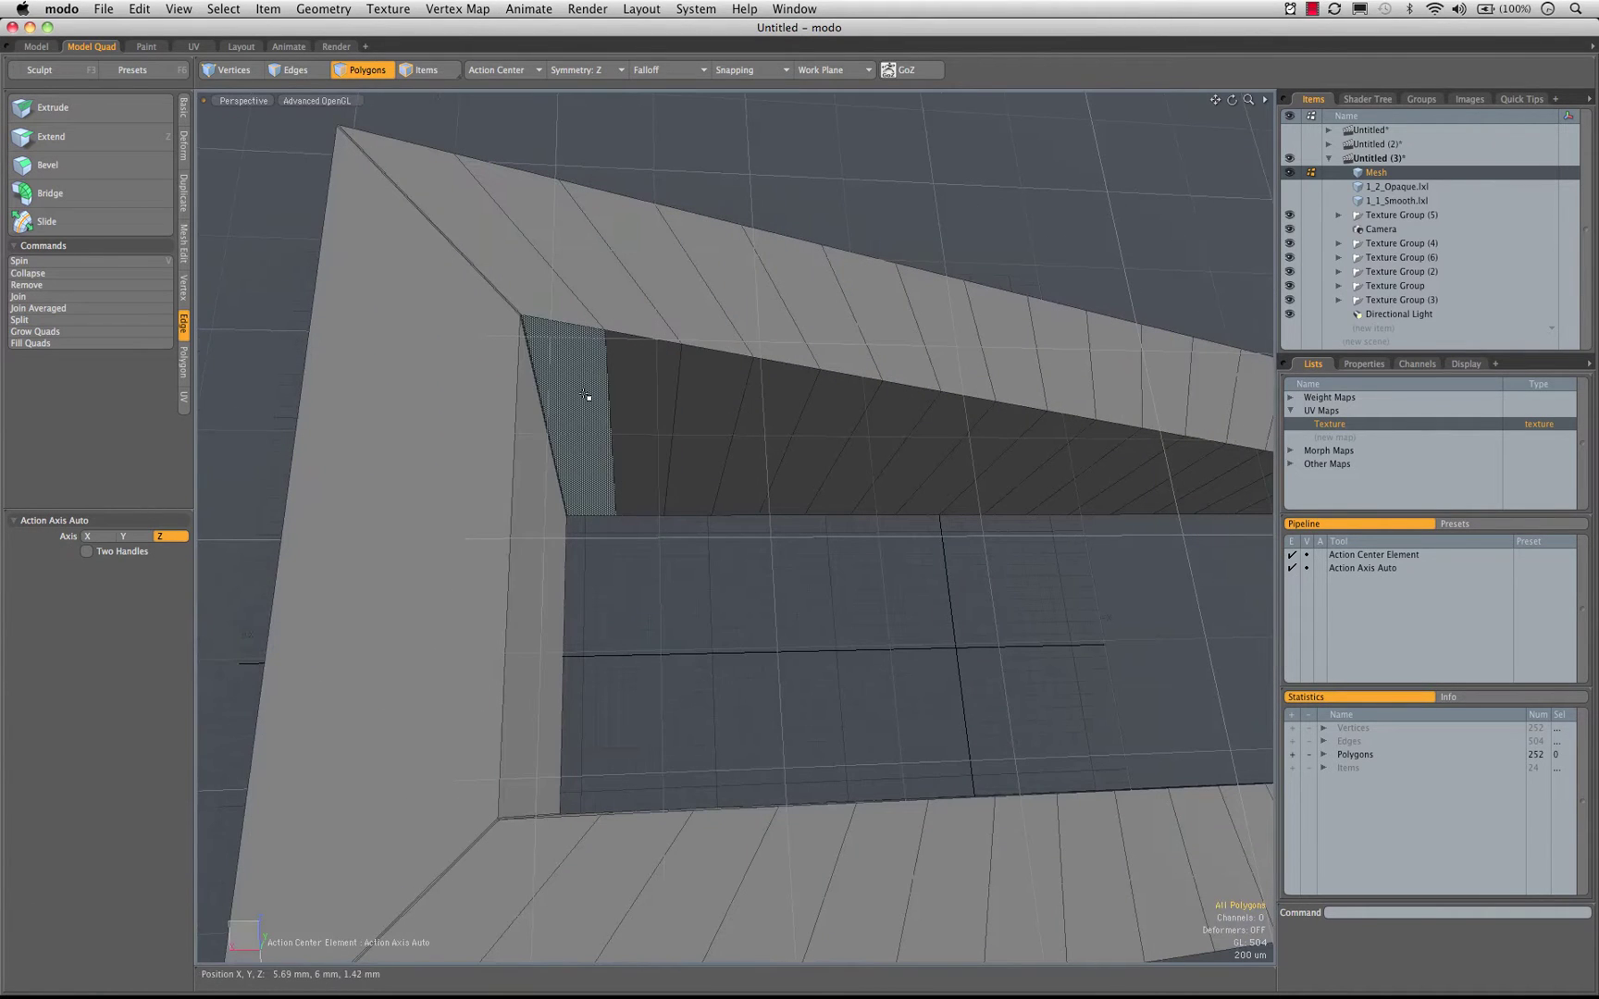
{"action": "key", "text": "2"}
{"action": "left_click", "coordinate": [668, 392]}
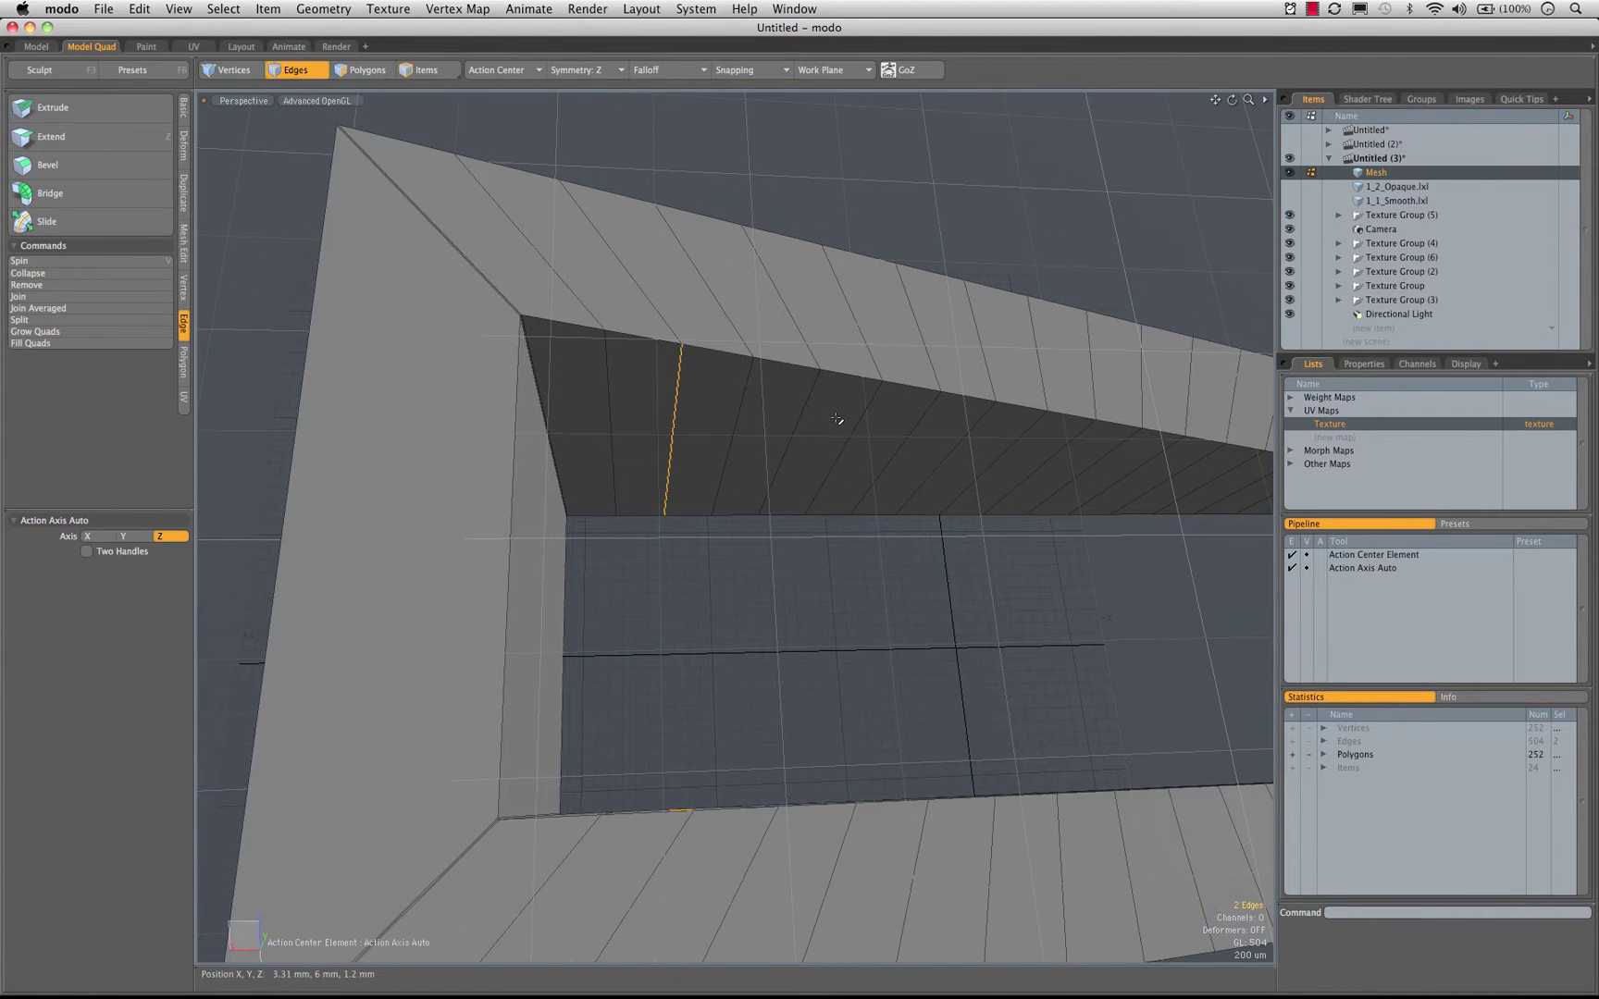
{"action": "left_click", "coordinate": [797, 411], "text": "shift"}
{"action": "left_click_drag", "start_coordinate": [892, 444], "coordinate": [760, 440], "text": "alt"}
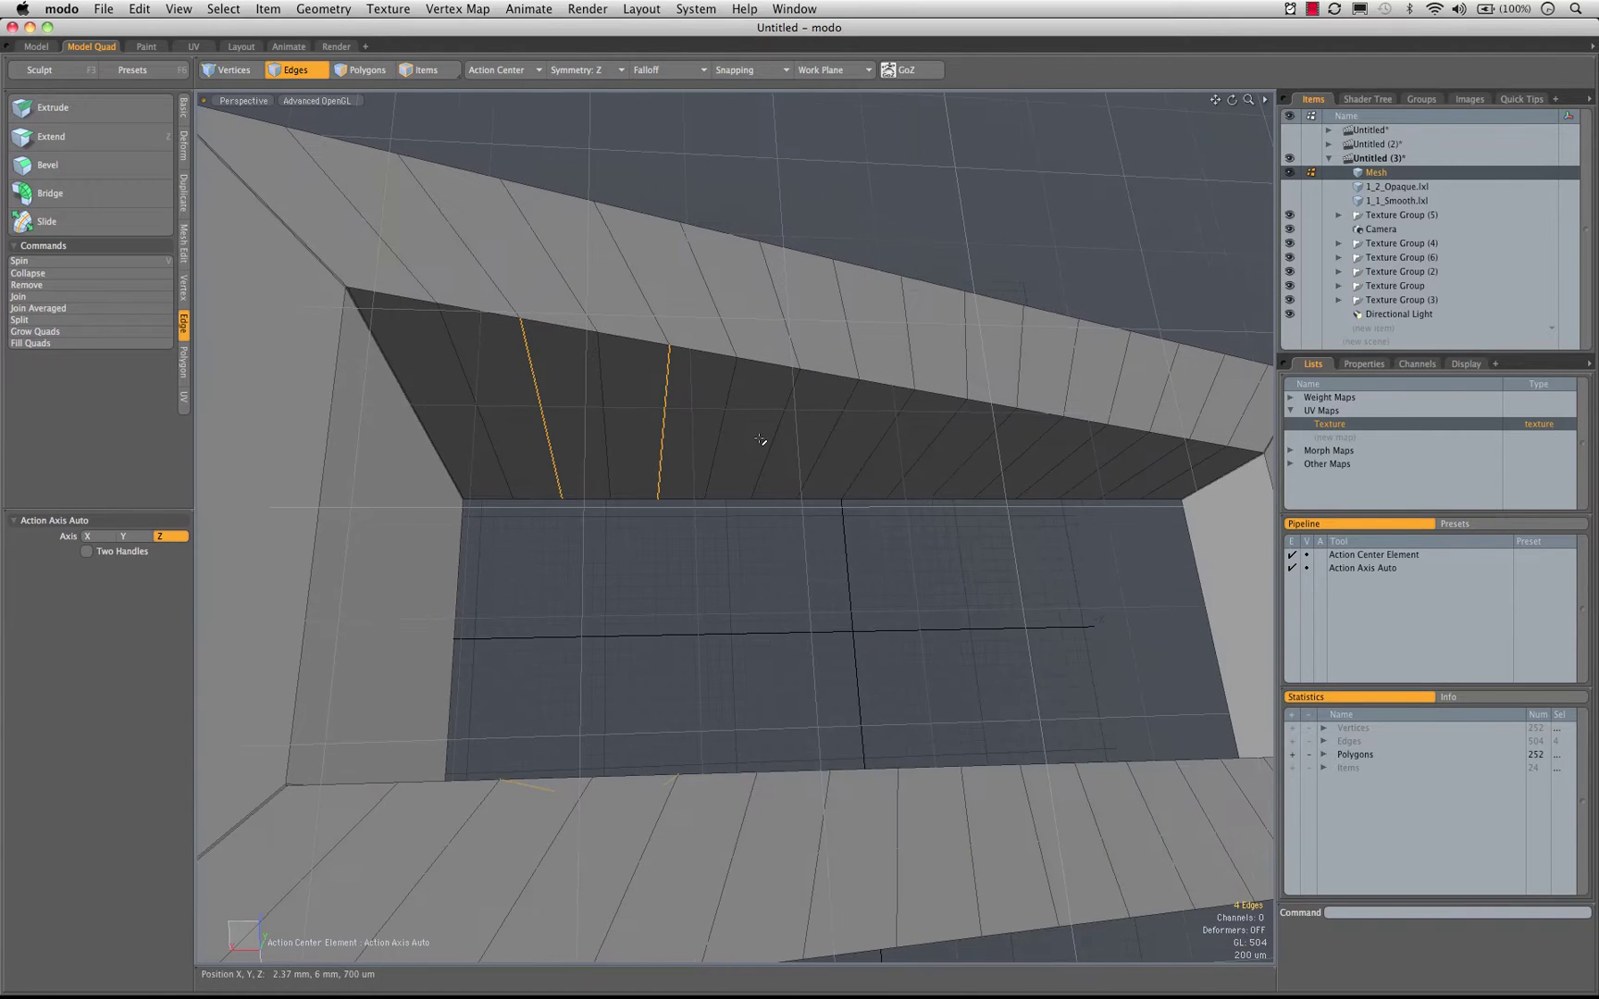
{"action": "key", "text": "Up"}
{"action": "key", "text": "Up"}
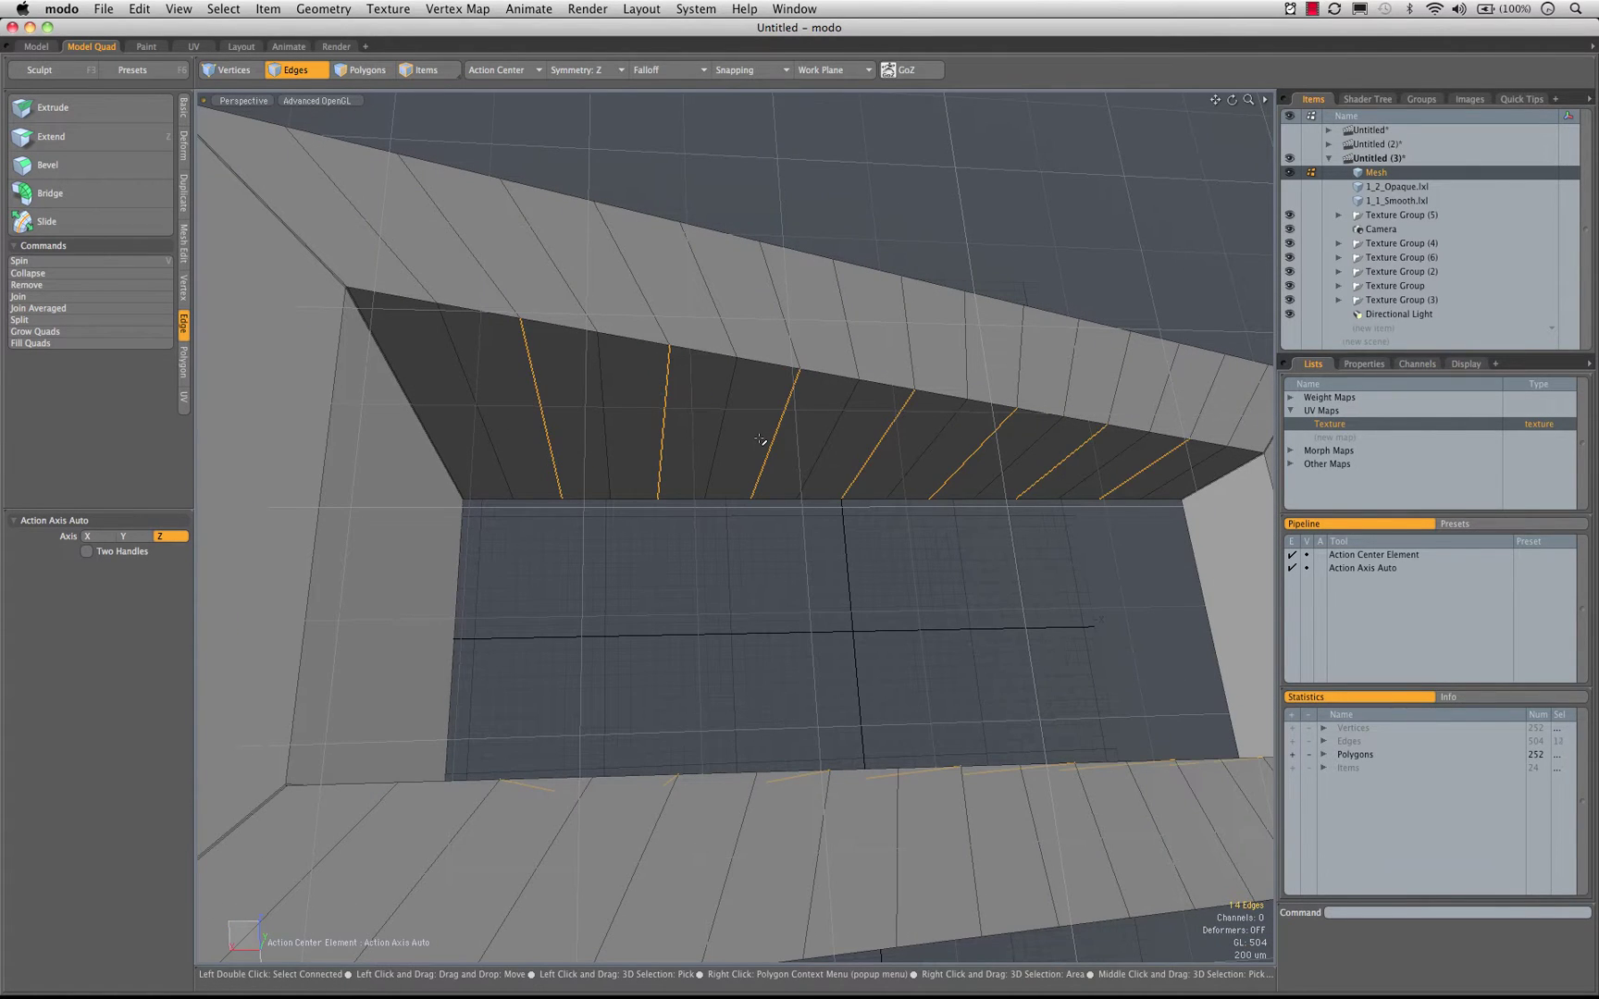
{"action": "left_click_drag", "start_coordinate": [828, 407], "coordinate": [902, 386], "text": "alt"}
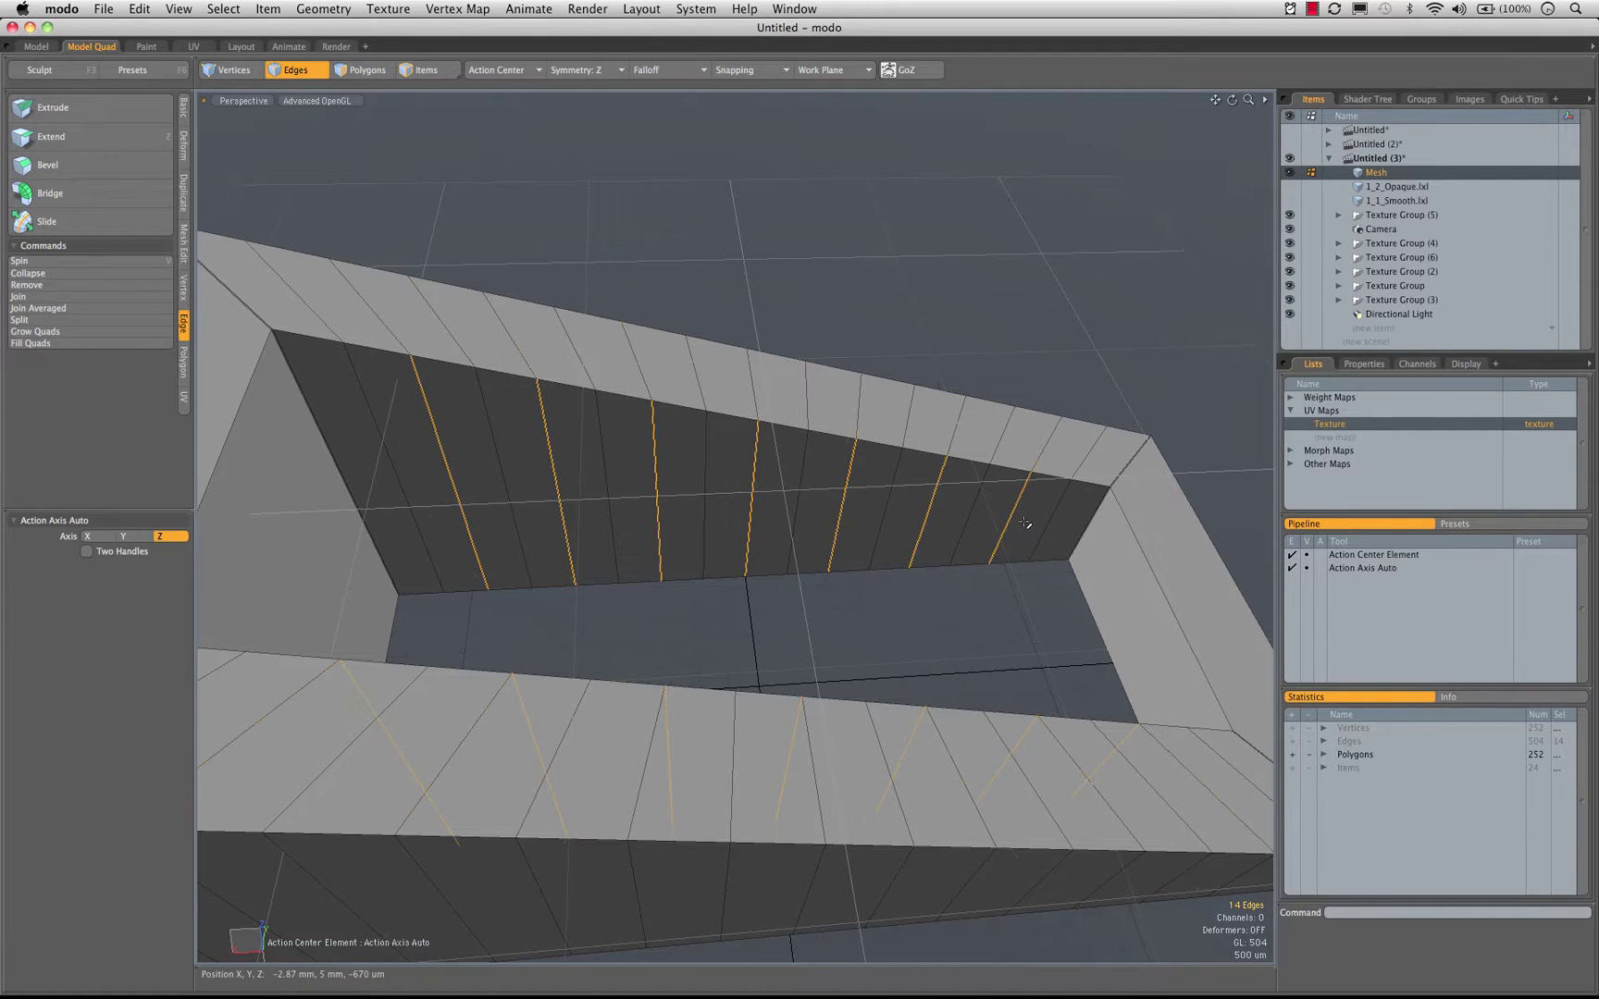
{"action": "key", "text": "BackSpace"}
Select alternate polygon panels along the long inner slot walls, from one end of the slot to the other
{"action": "key", "text": "3"}
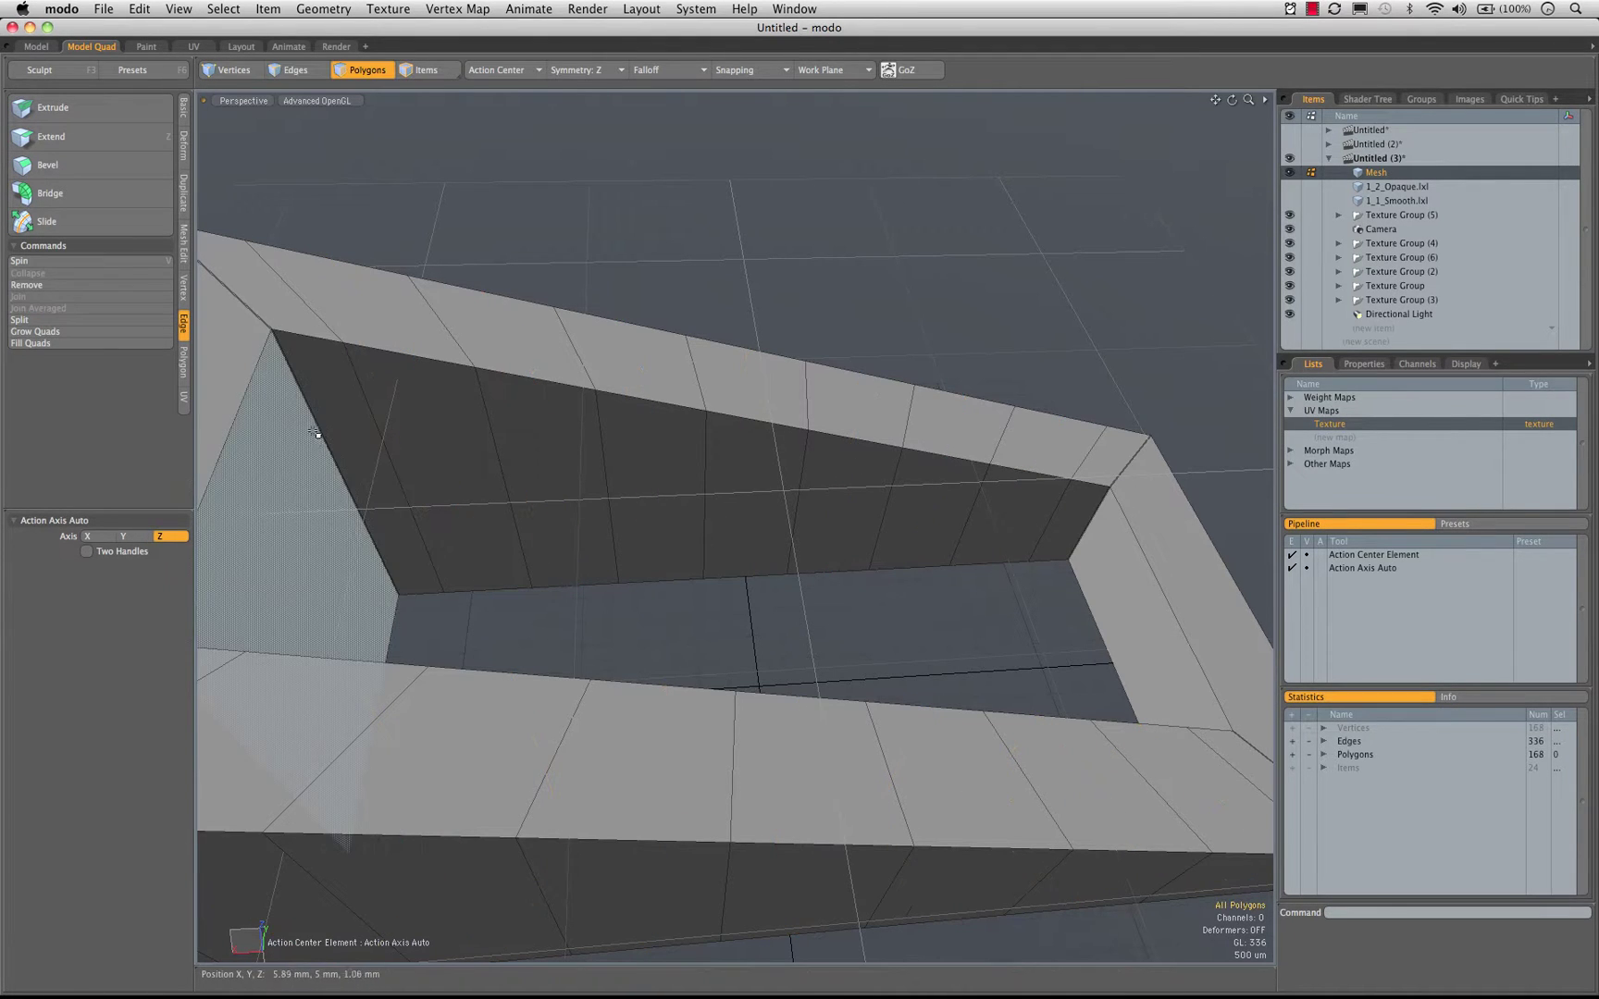
{"action": "left_click", "coordinate": [349, 427]}
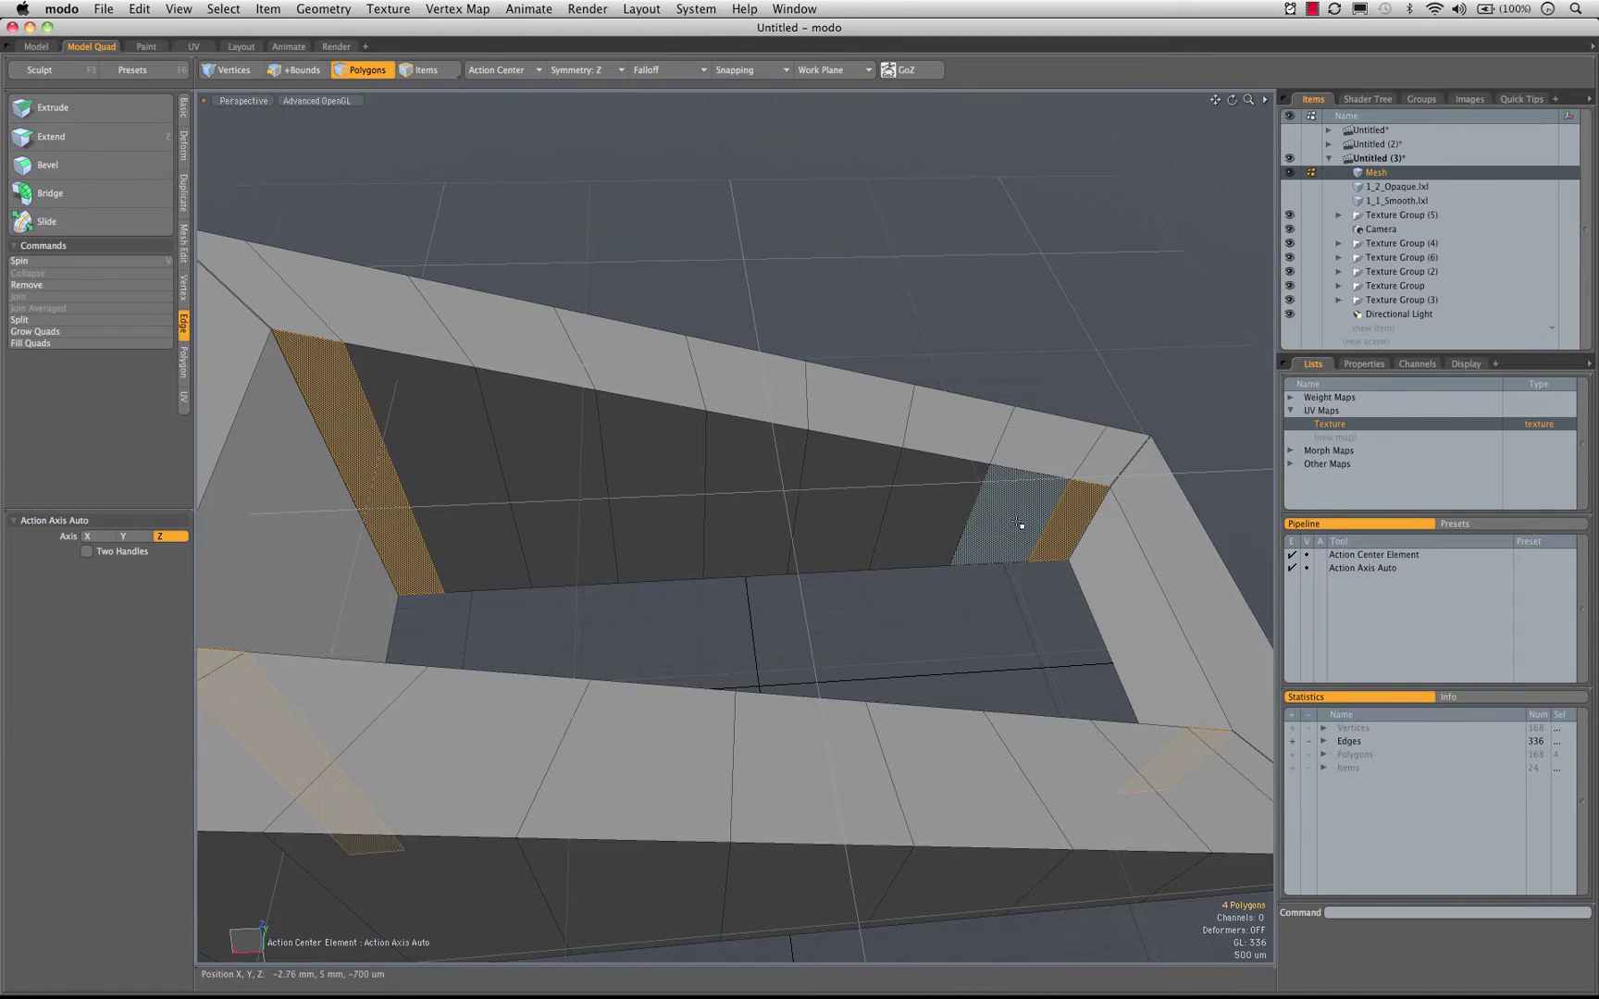
{"action": "left_click", "coordinate": [933, 514], "text": "shift"}
{"action": "left_click", "coordinate": [763, 505], "text": "shift"}
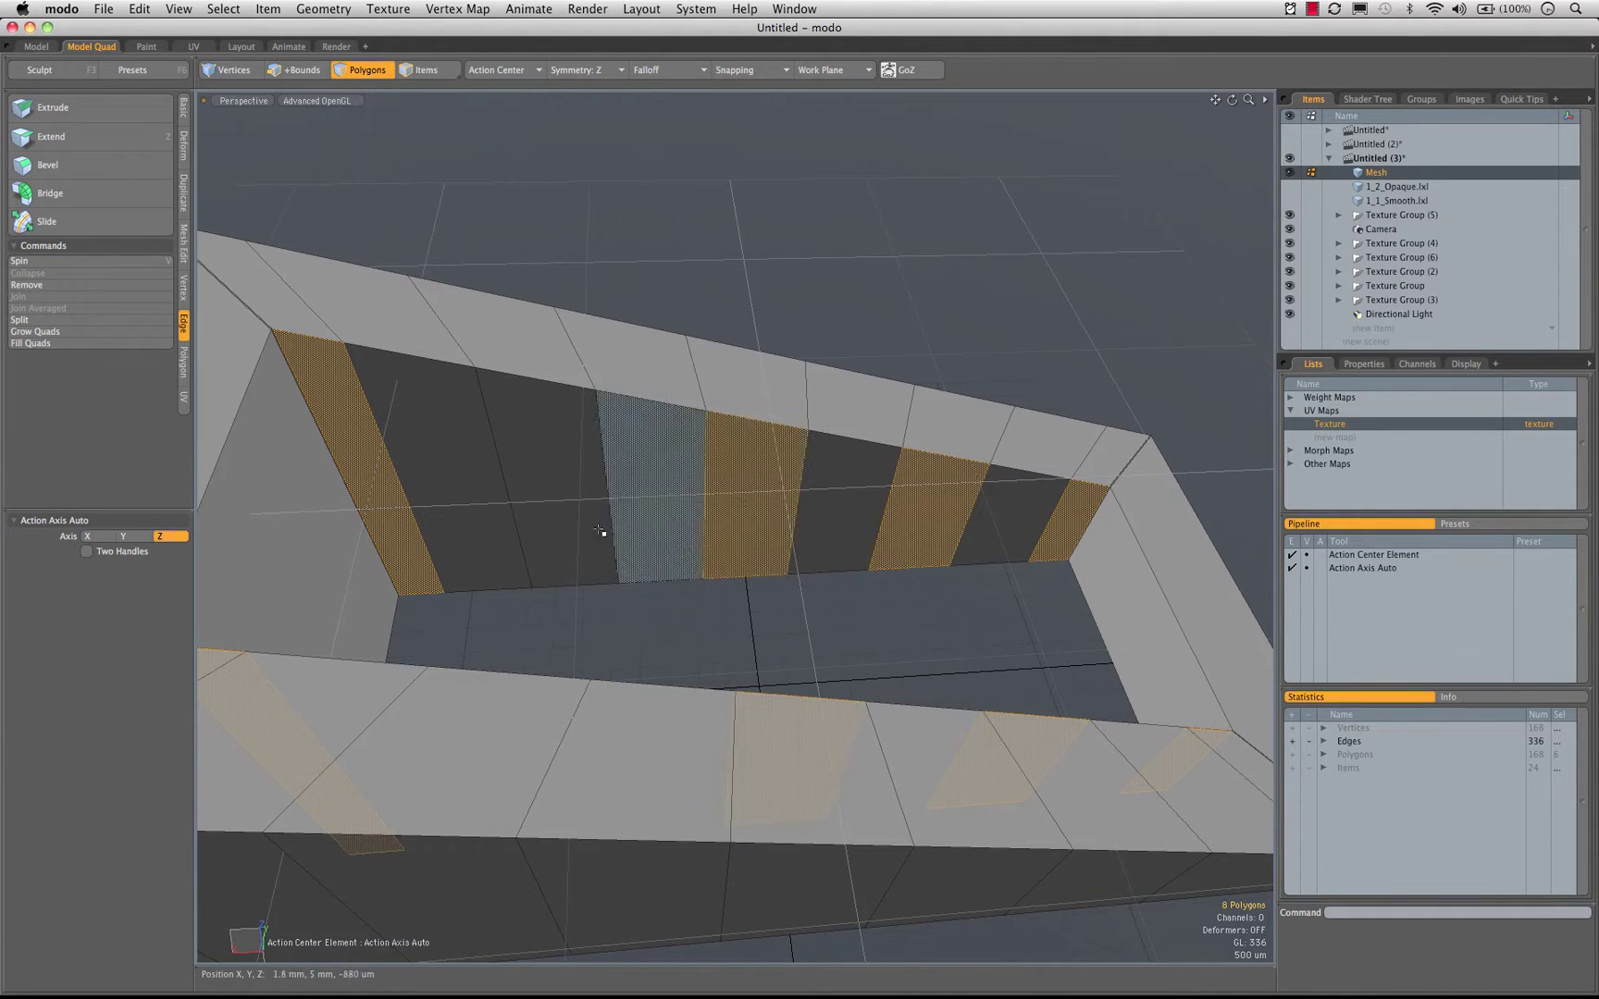
{"action": "left_click", "coordinate": [530, 495], "text": "shift"}
Finish selecting the alternate panels along the long slot walls, and replace that selection with a single in-between panel
{"action": "left_click_drag", "start_coordinate": [855, 692], "coordinate": [627, 574], "text": "alt"}
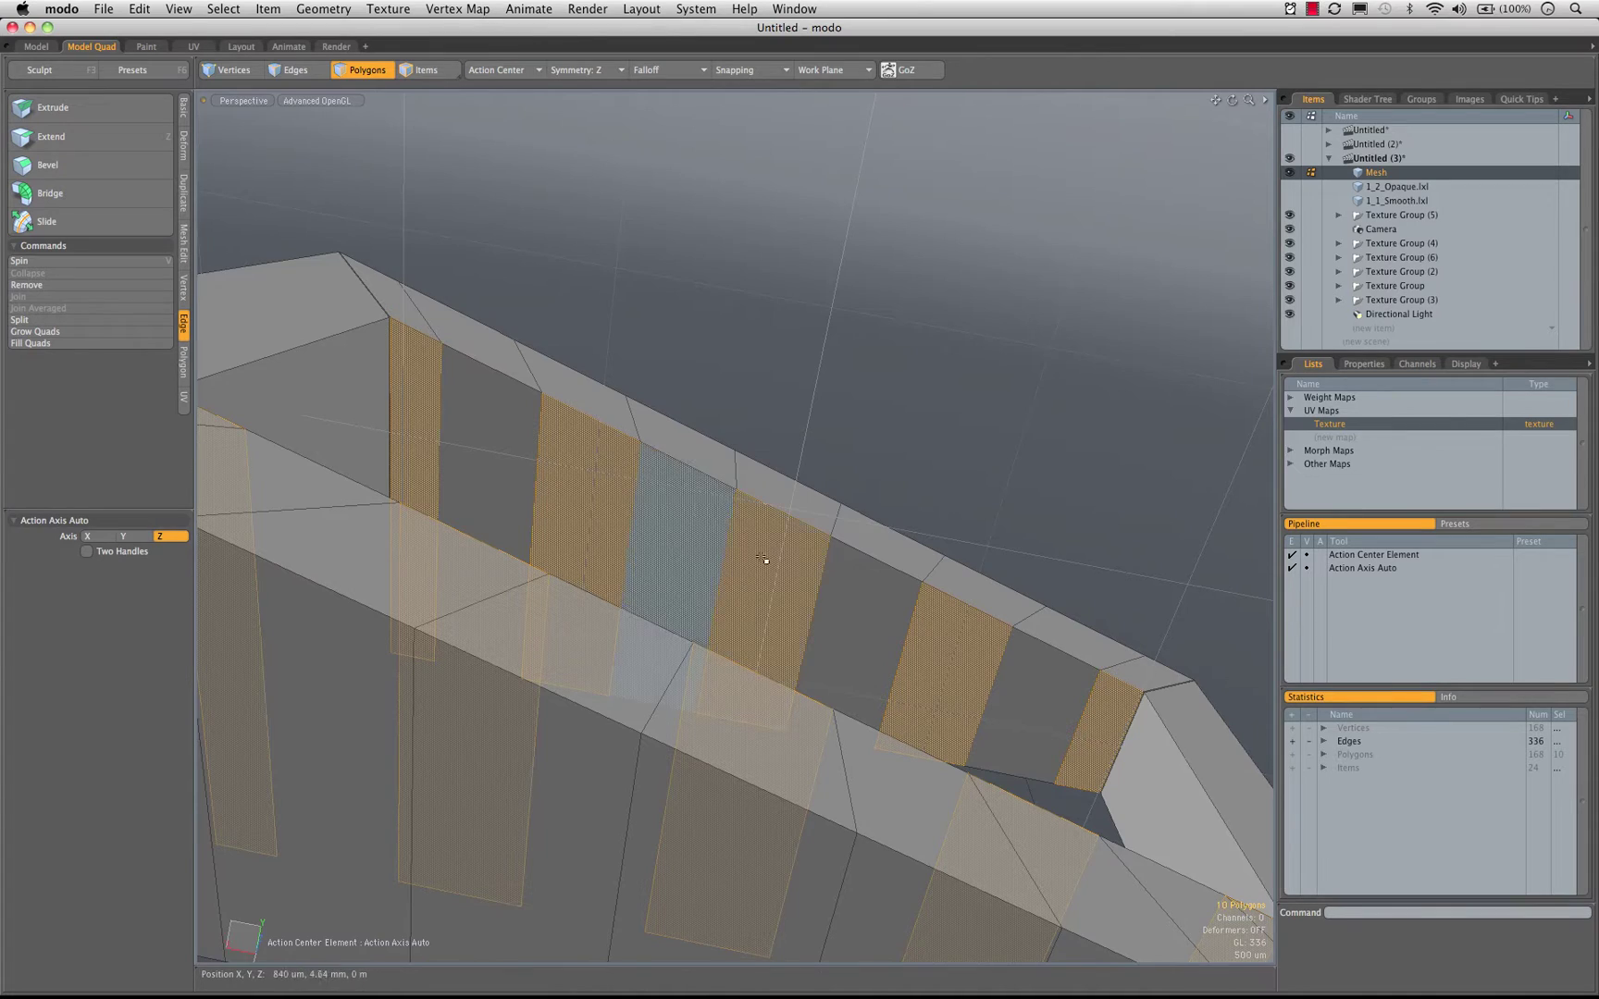
{"action": "left_click_drag", "start_coordinate": [750, 553], "coordinate": [668, 576], "text": "alt"}
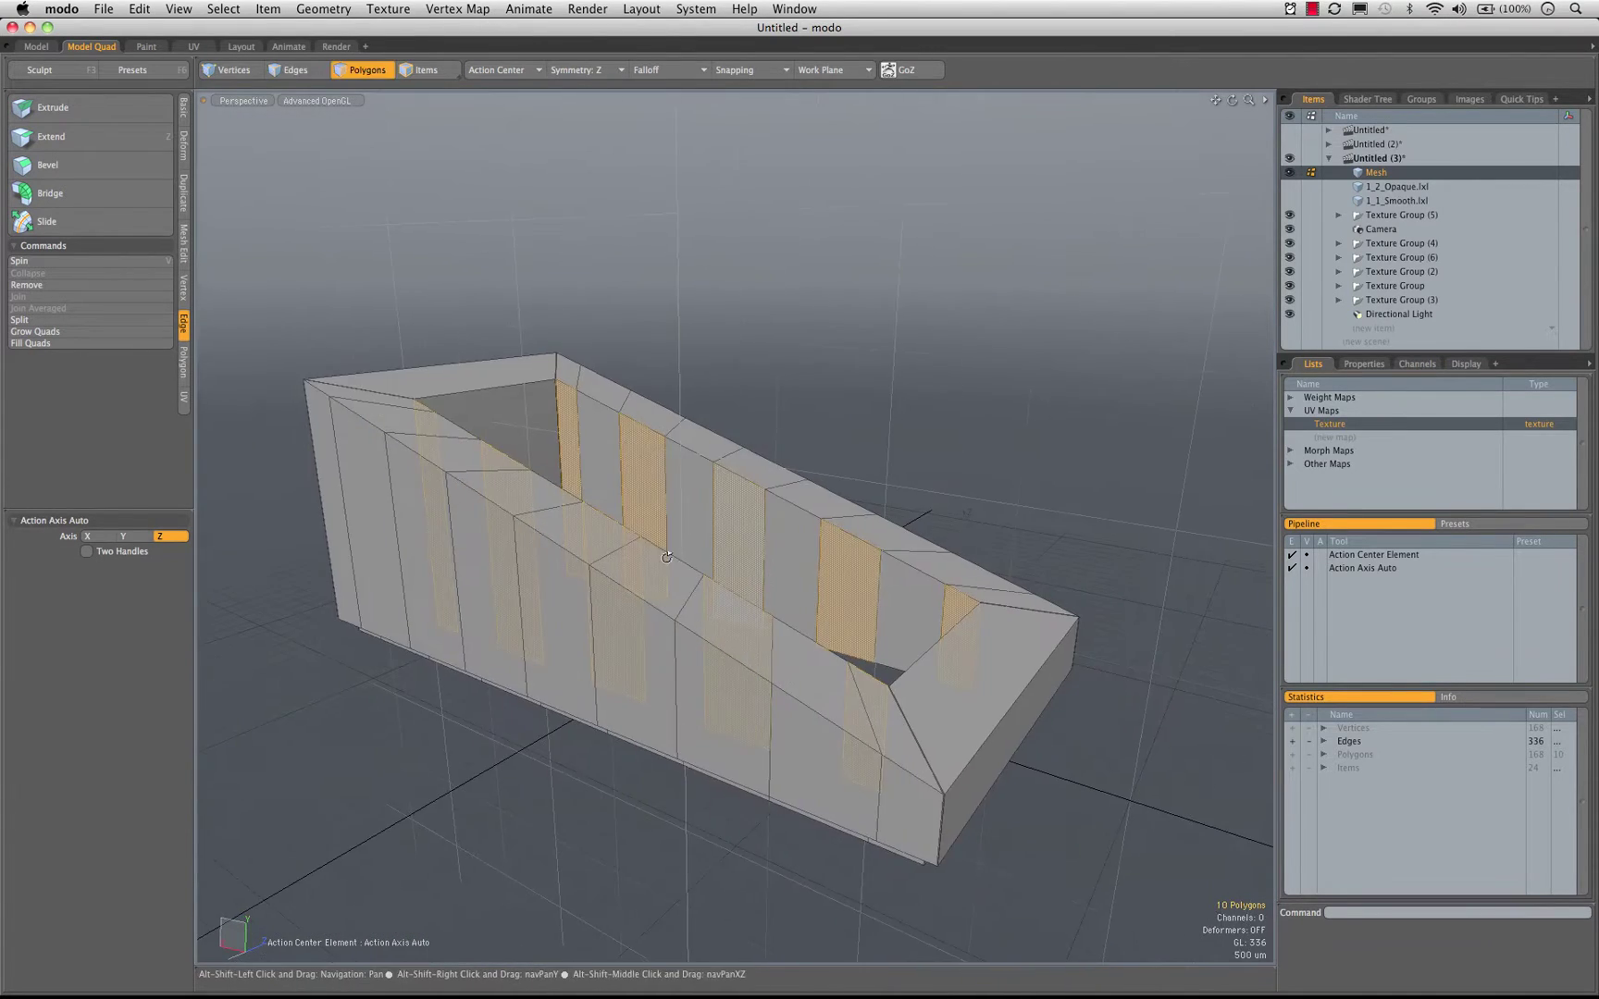
{"action": "left_click_drag", "start_coordinate": [777, 615], "coordinate": [735, 599], "text": "ctrl+alt"}
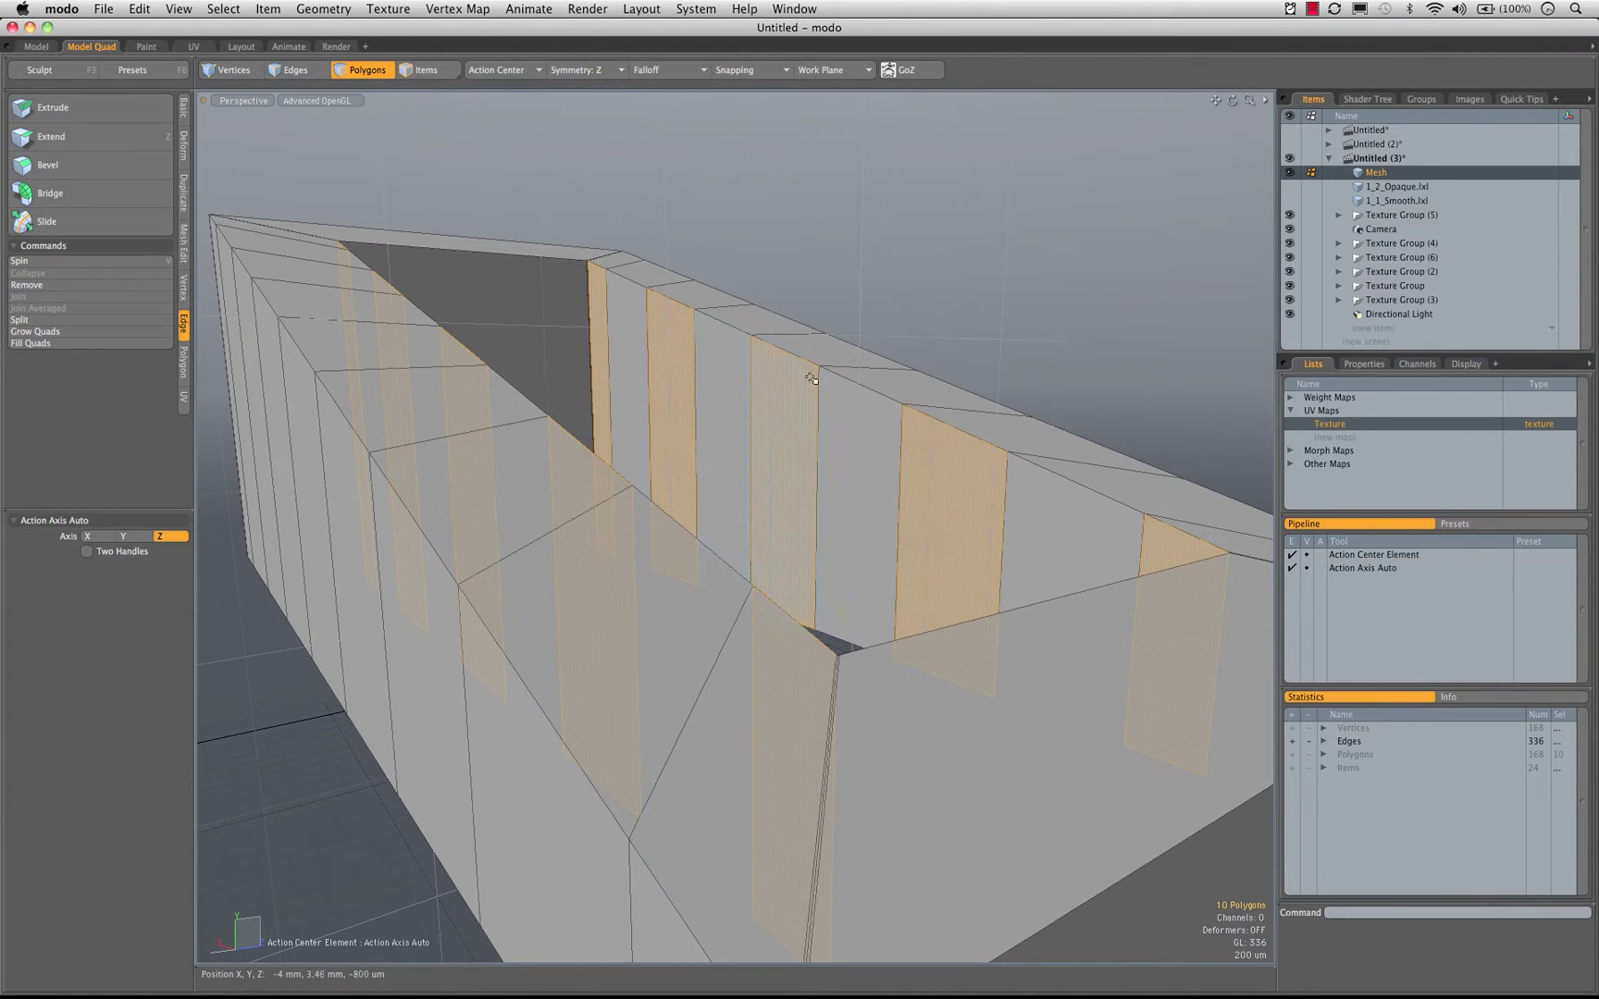
{"action": "left_click", "coordinate": [850, 454]}
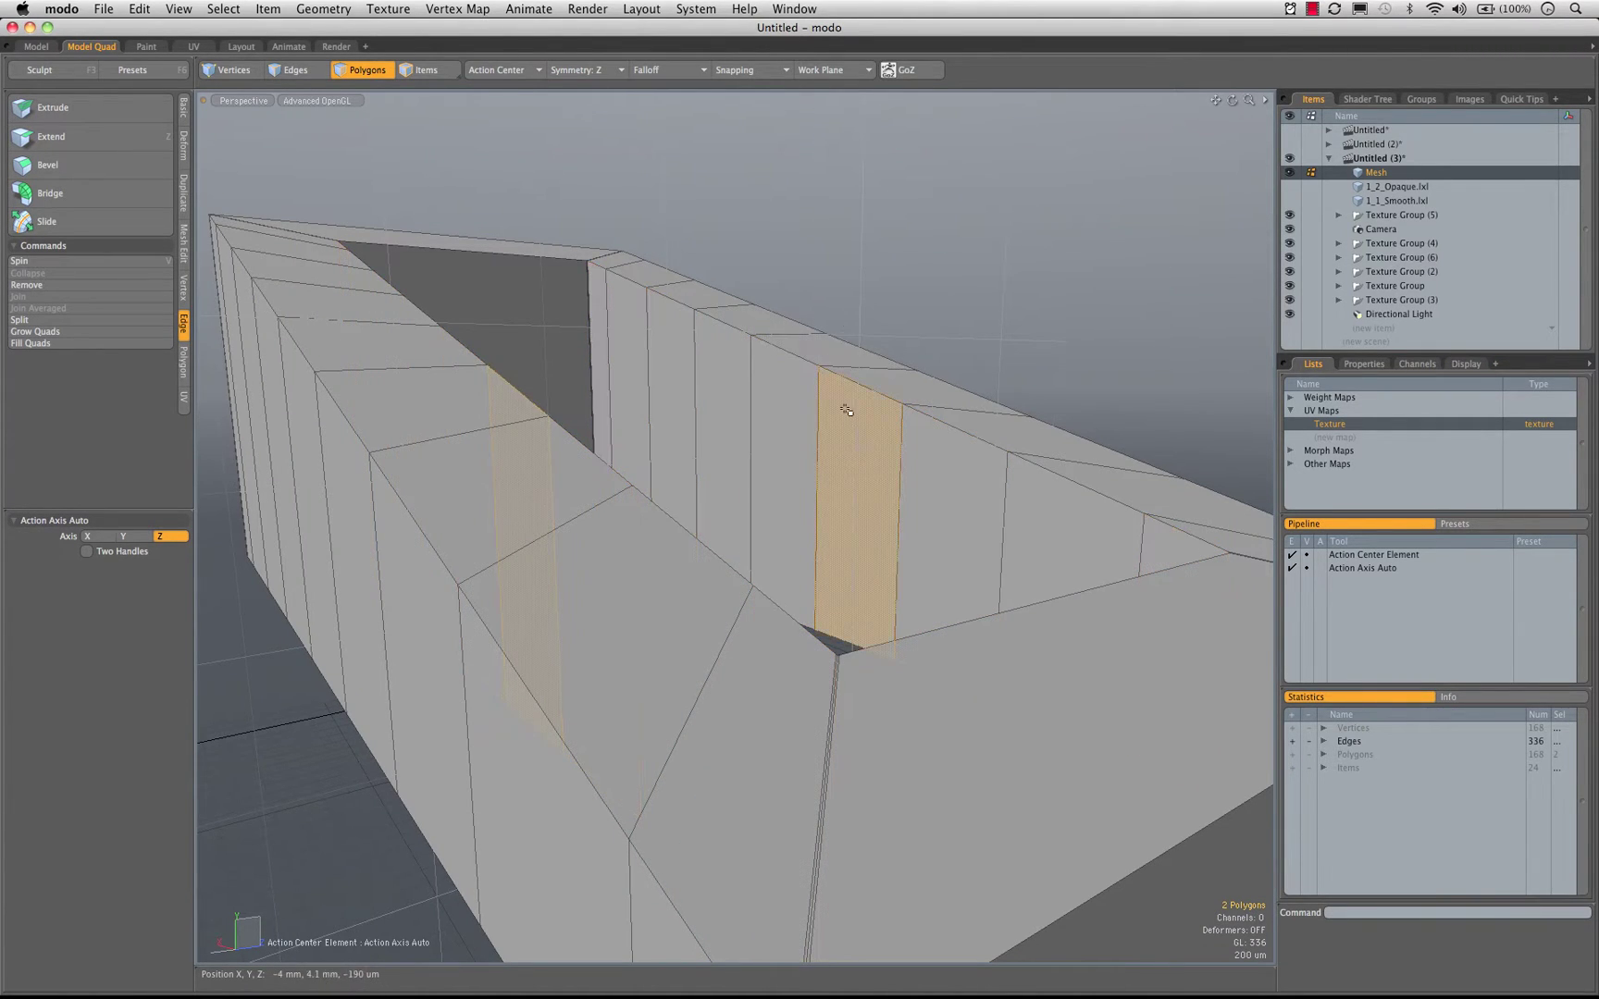
{"action": "left_click_drag", "start_coordinate": [847, 410], "coordinate": [656, 560], "text": "alt"}
{"action": "left_click_drag", "start_coordinate": [738, 610], "coordinate": [890, 421], "text": "alt"}
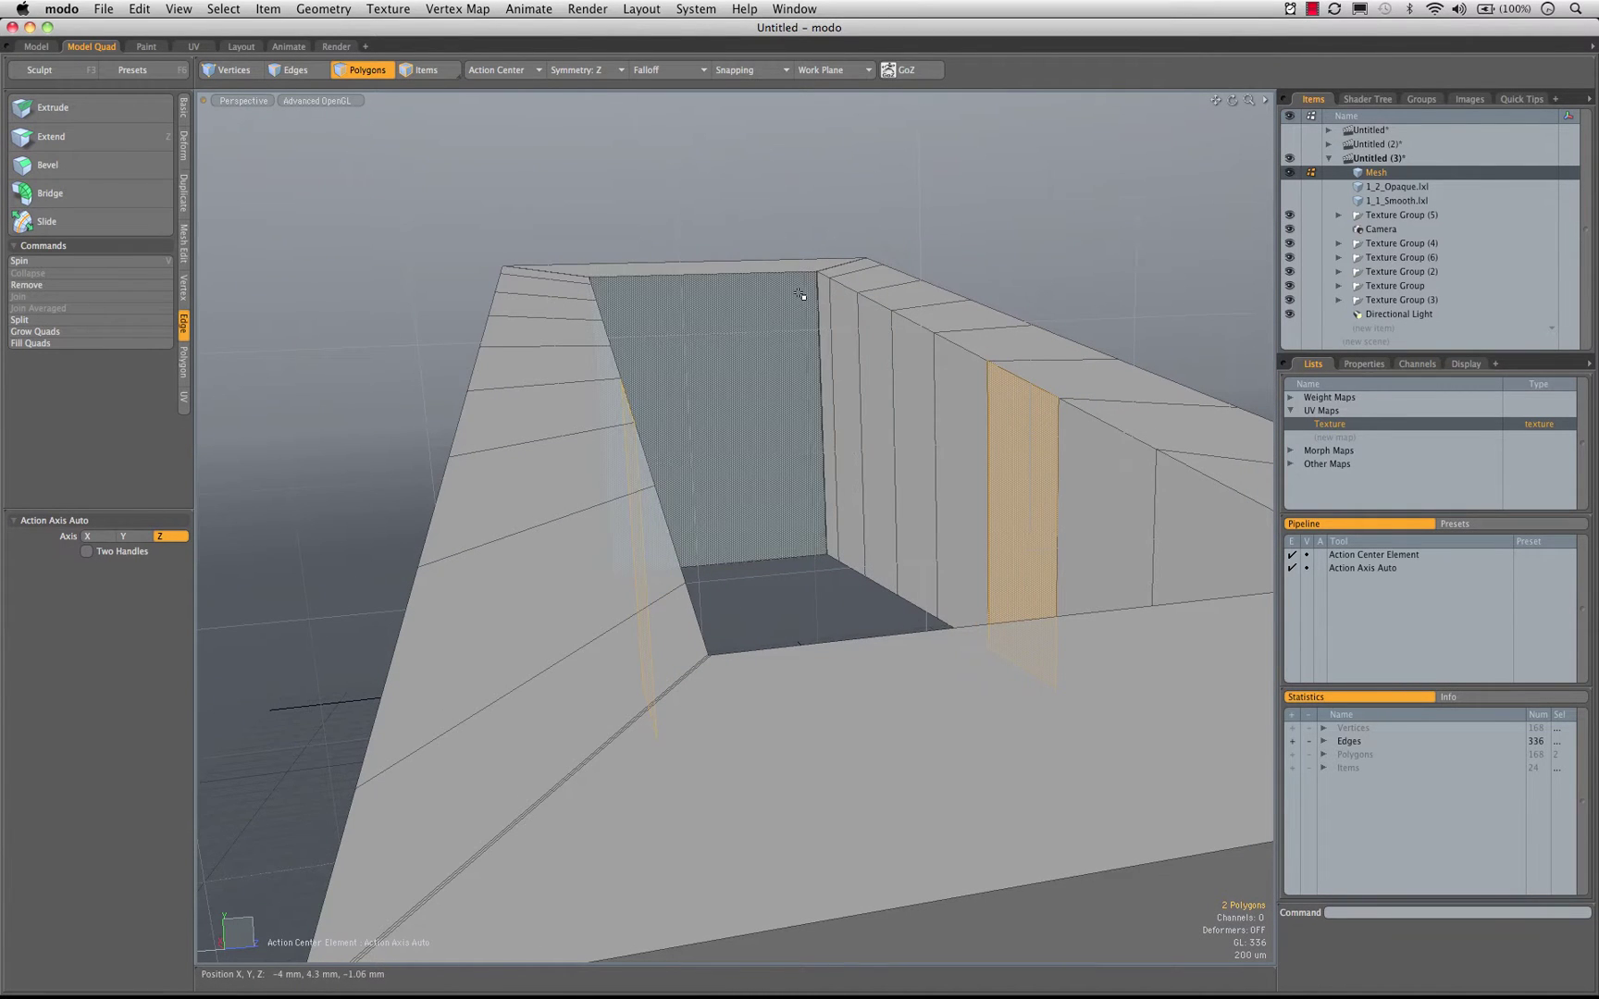
{"action": "left_click_drag", "start_coordinate": [837, 428], "coordinate": [865, 518], "text": "alt"}
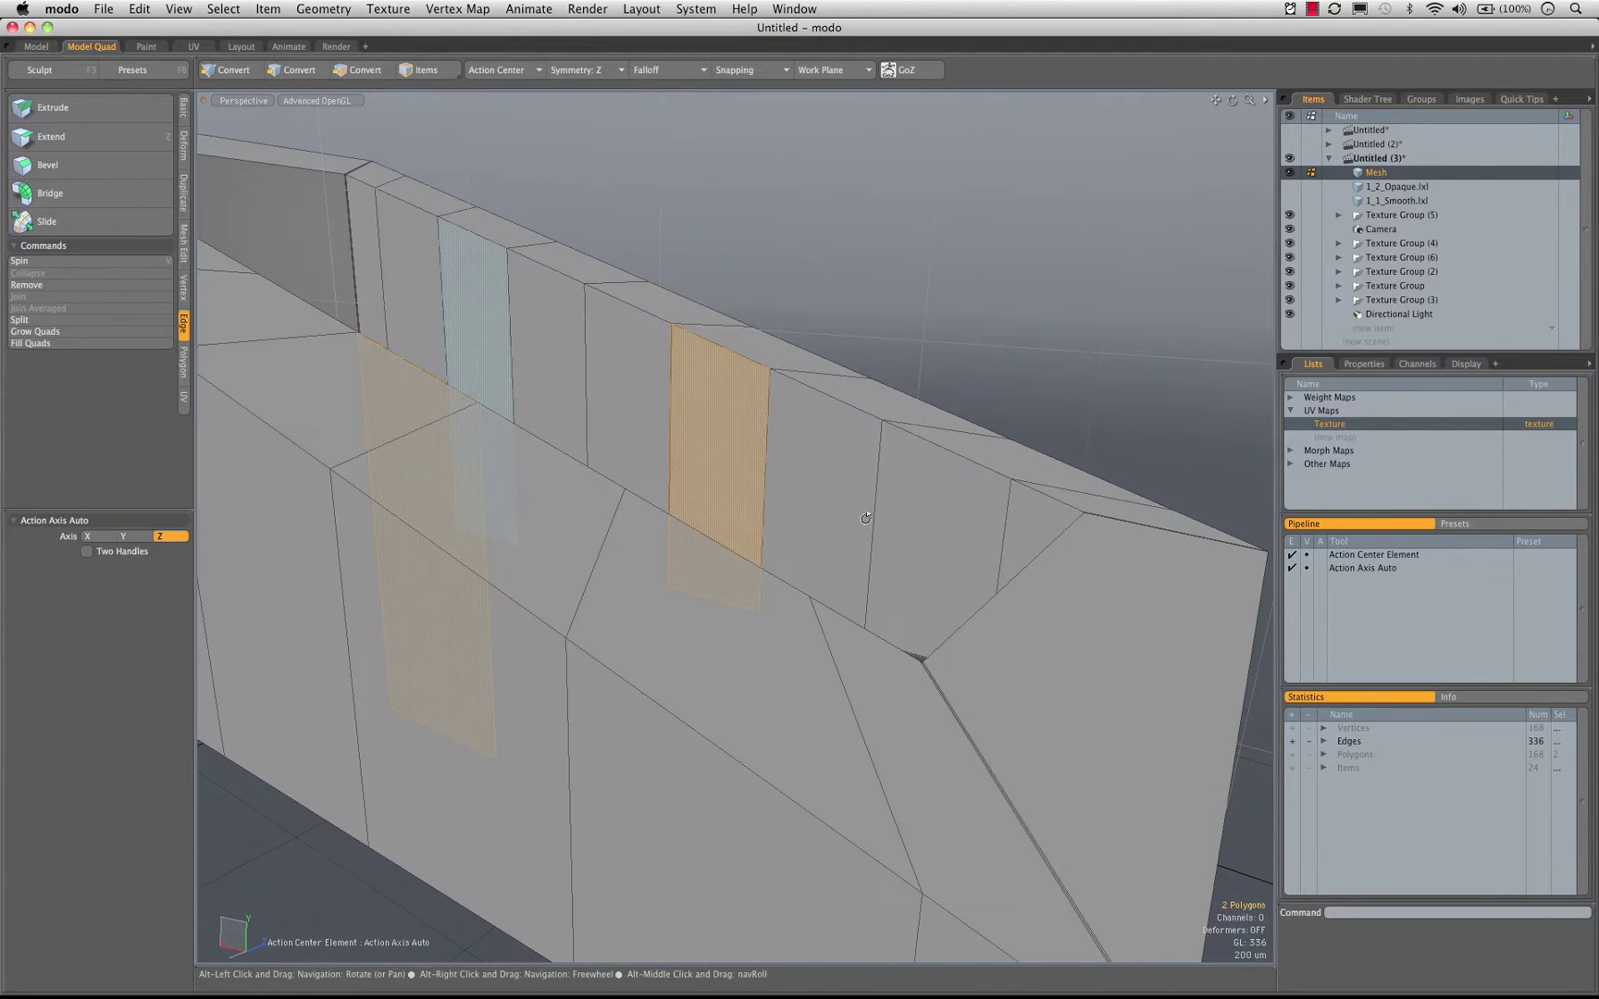
Select the sloped top rim polygons around the slot and loop slice them with one uniform cut at 50%
{"action": "left_click_drag", "start_coordinate": [941, 589], "coordinate": [879, 722], "text": "alt"}
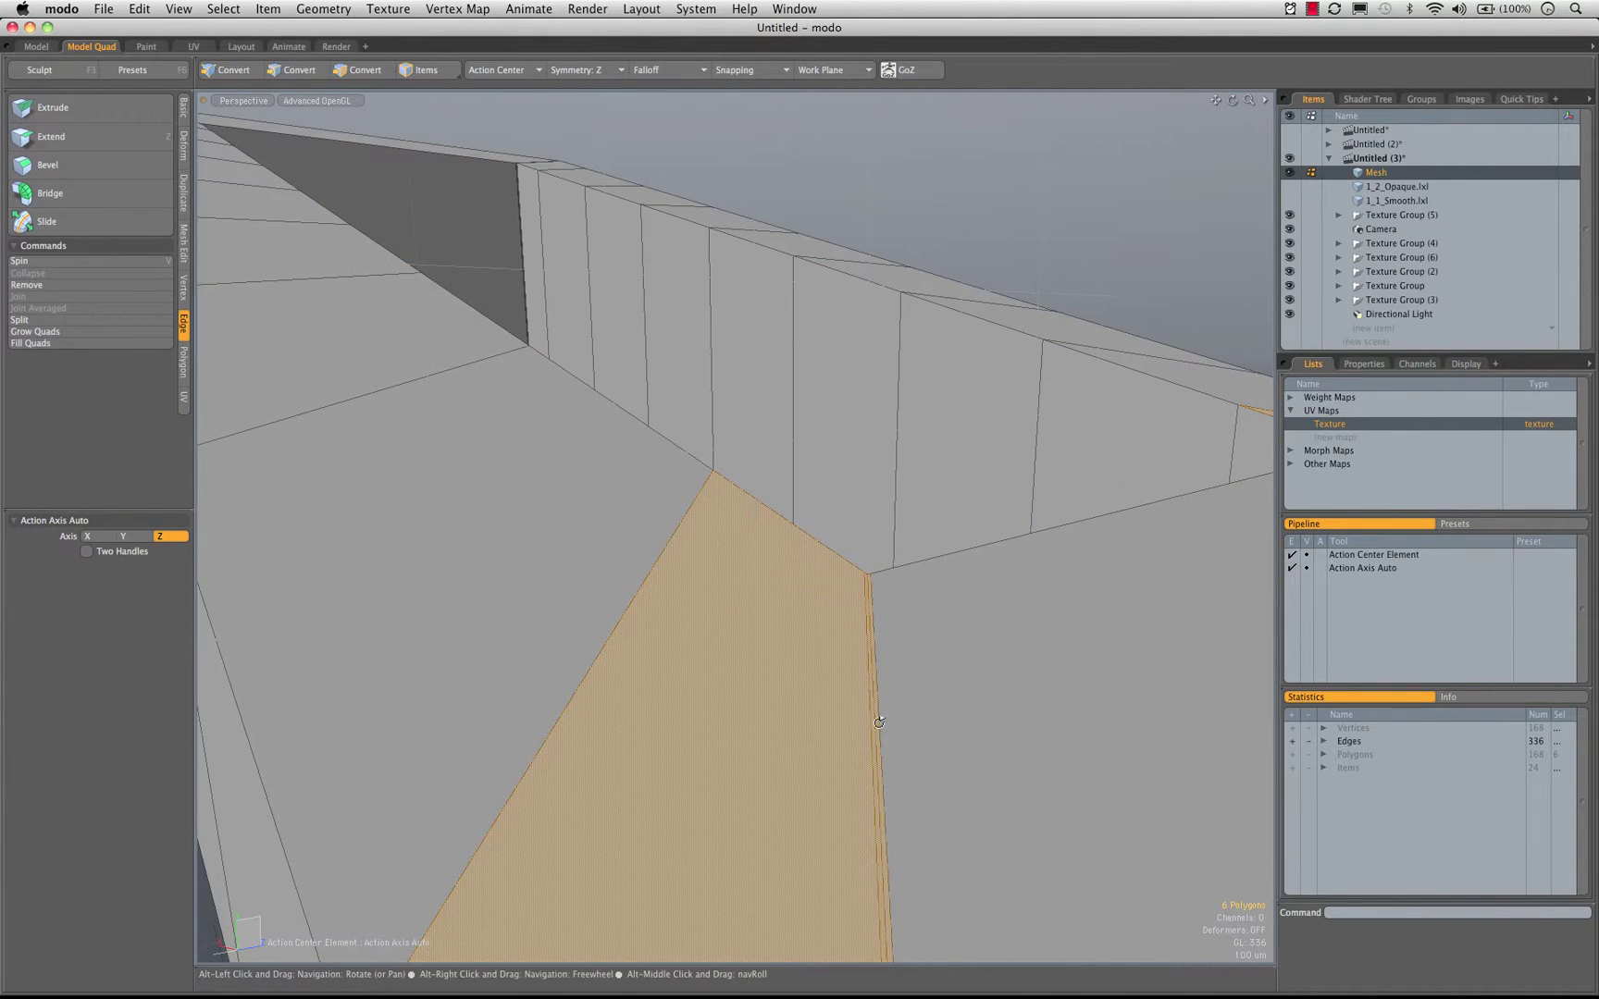
{"action": "key", "text": "alt+c"}
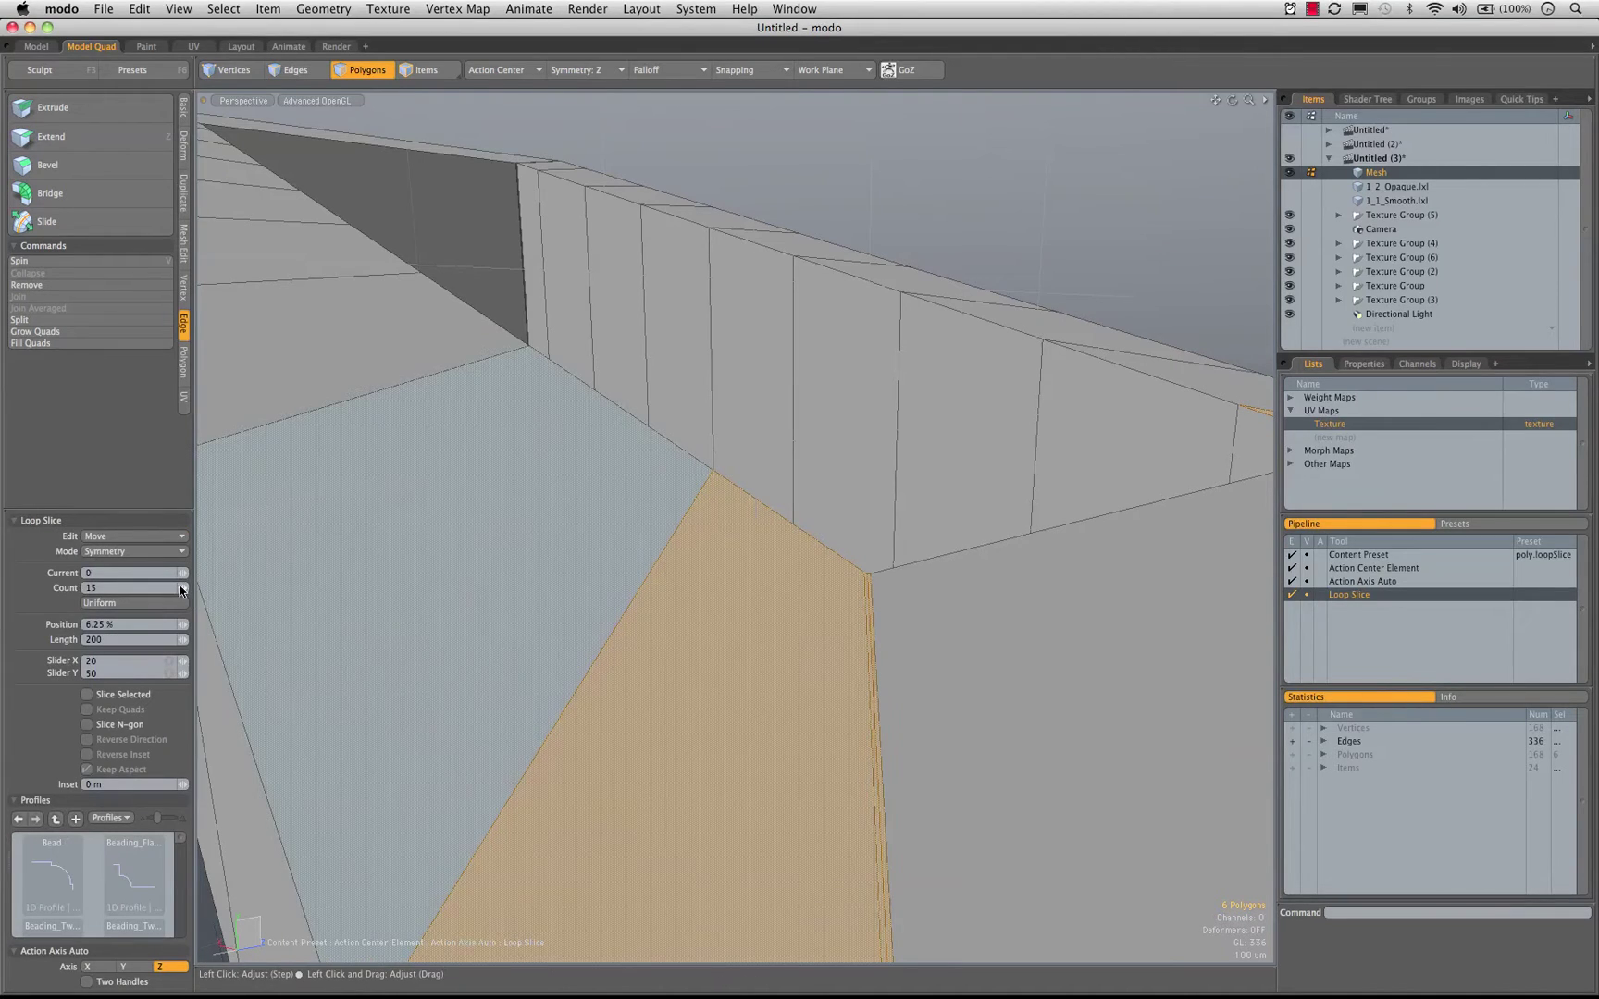
{"action": "left_click_drag", "start_coordinate": [181, 590], "coordinate": [138, 591]}
{"action": "left_click", "coordinate": [131, 604]}
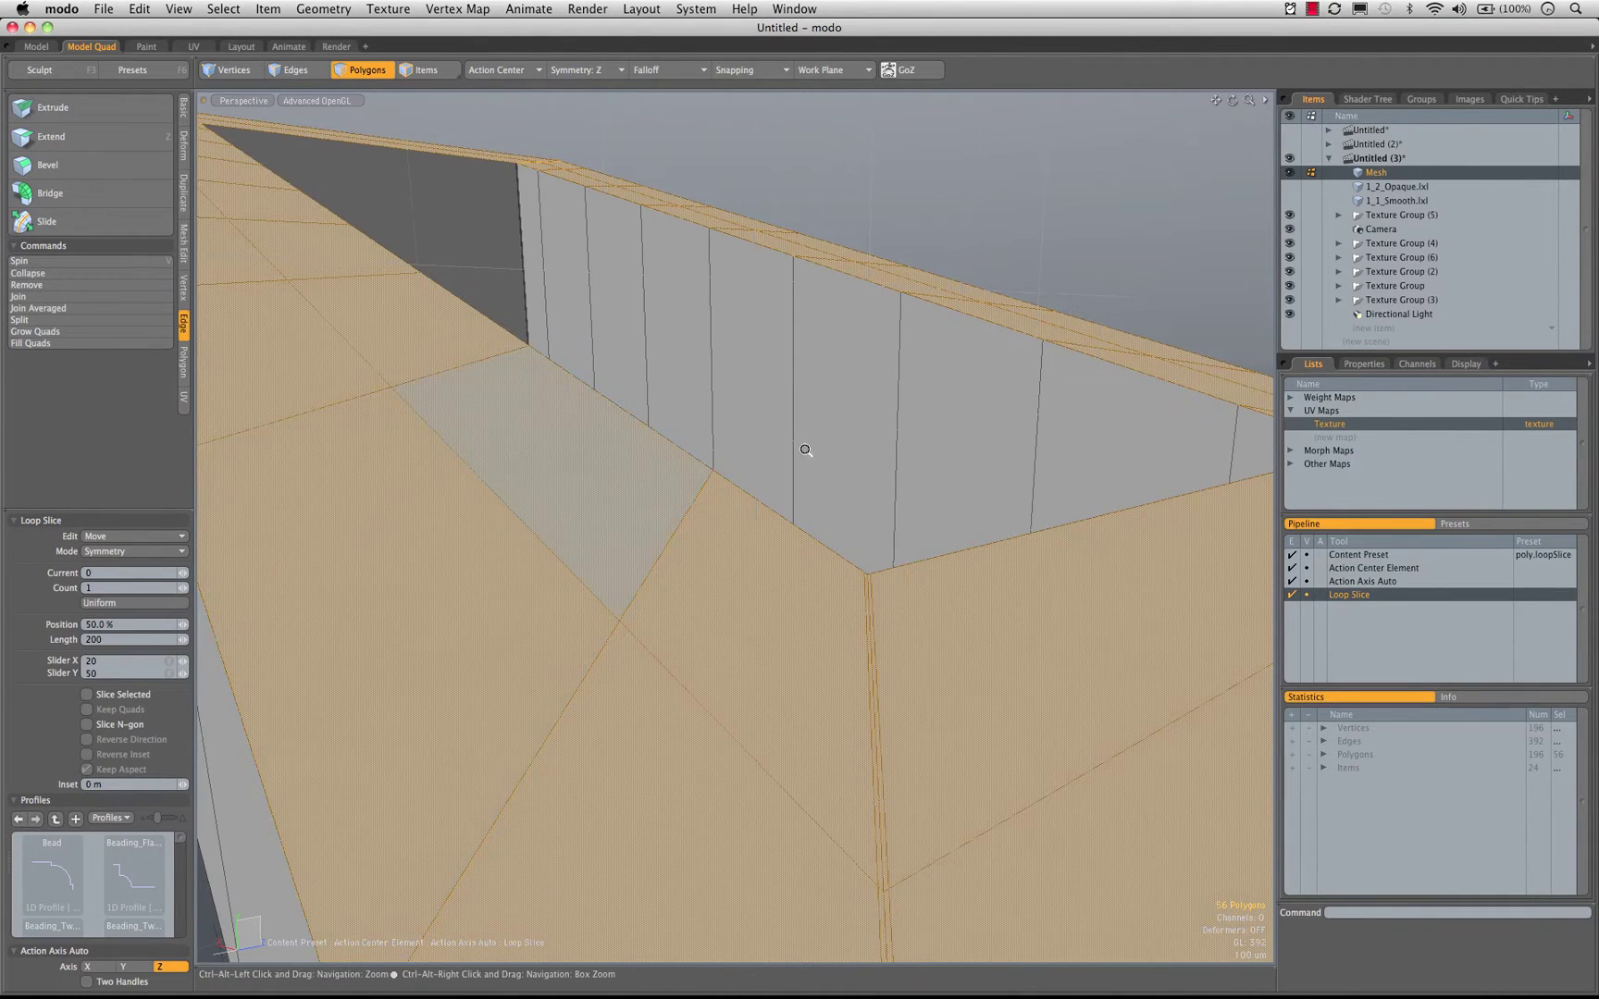
{"action": "left_click_drag", "start_coordinate": [805, 449], "coordinate": [583, 495], "text": "ctrl+alt"}
{"action": "left_click_drag", "start_coordinate": [583, 495], "coordinate": [478, 542], "text": "alt"}
{"action": "key", "text": "q"}
Select the inner ring of sloped top rim polygons and bevel it outward to form a raised step around the slot
{"action": "left_click", "coordinate": [479, 542]}
{"action": "left_click_drag", "start_coordinate": [972, 592], "coordinate": [742, 558], "text": "alt"}
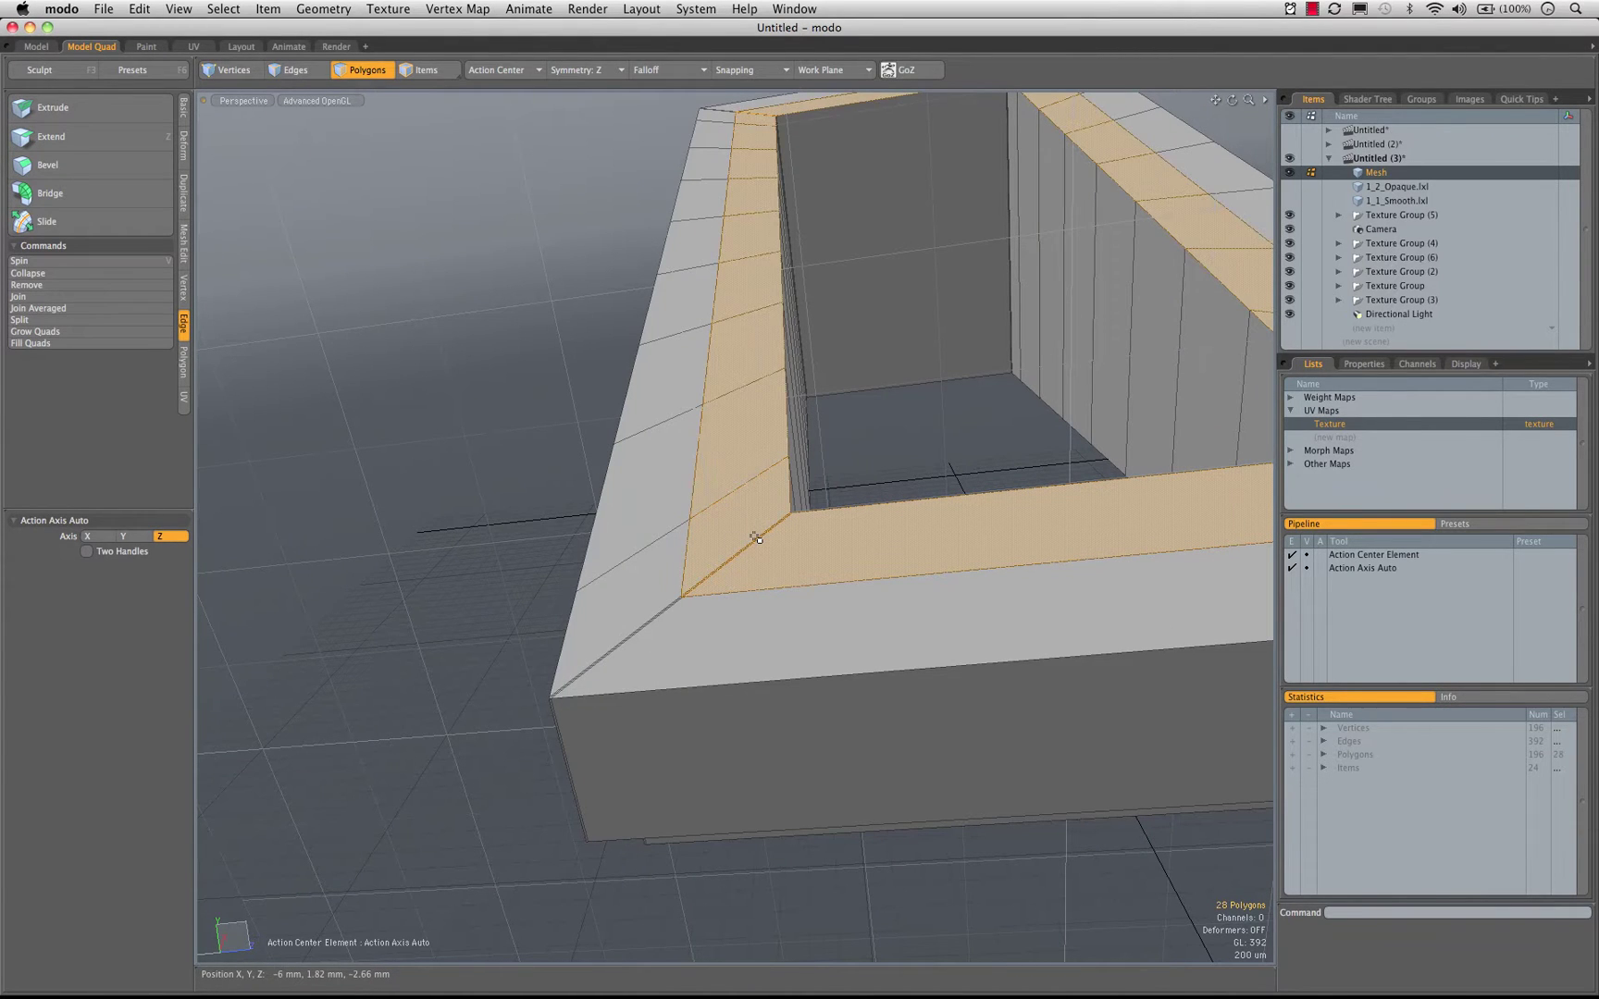
{"action": "key", "text": "b"}
{"action": "left_click_drag", "start_coordinate": [729, 521], "coordinate": [561, 339], "text": "alt"}
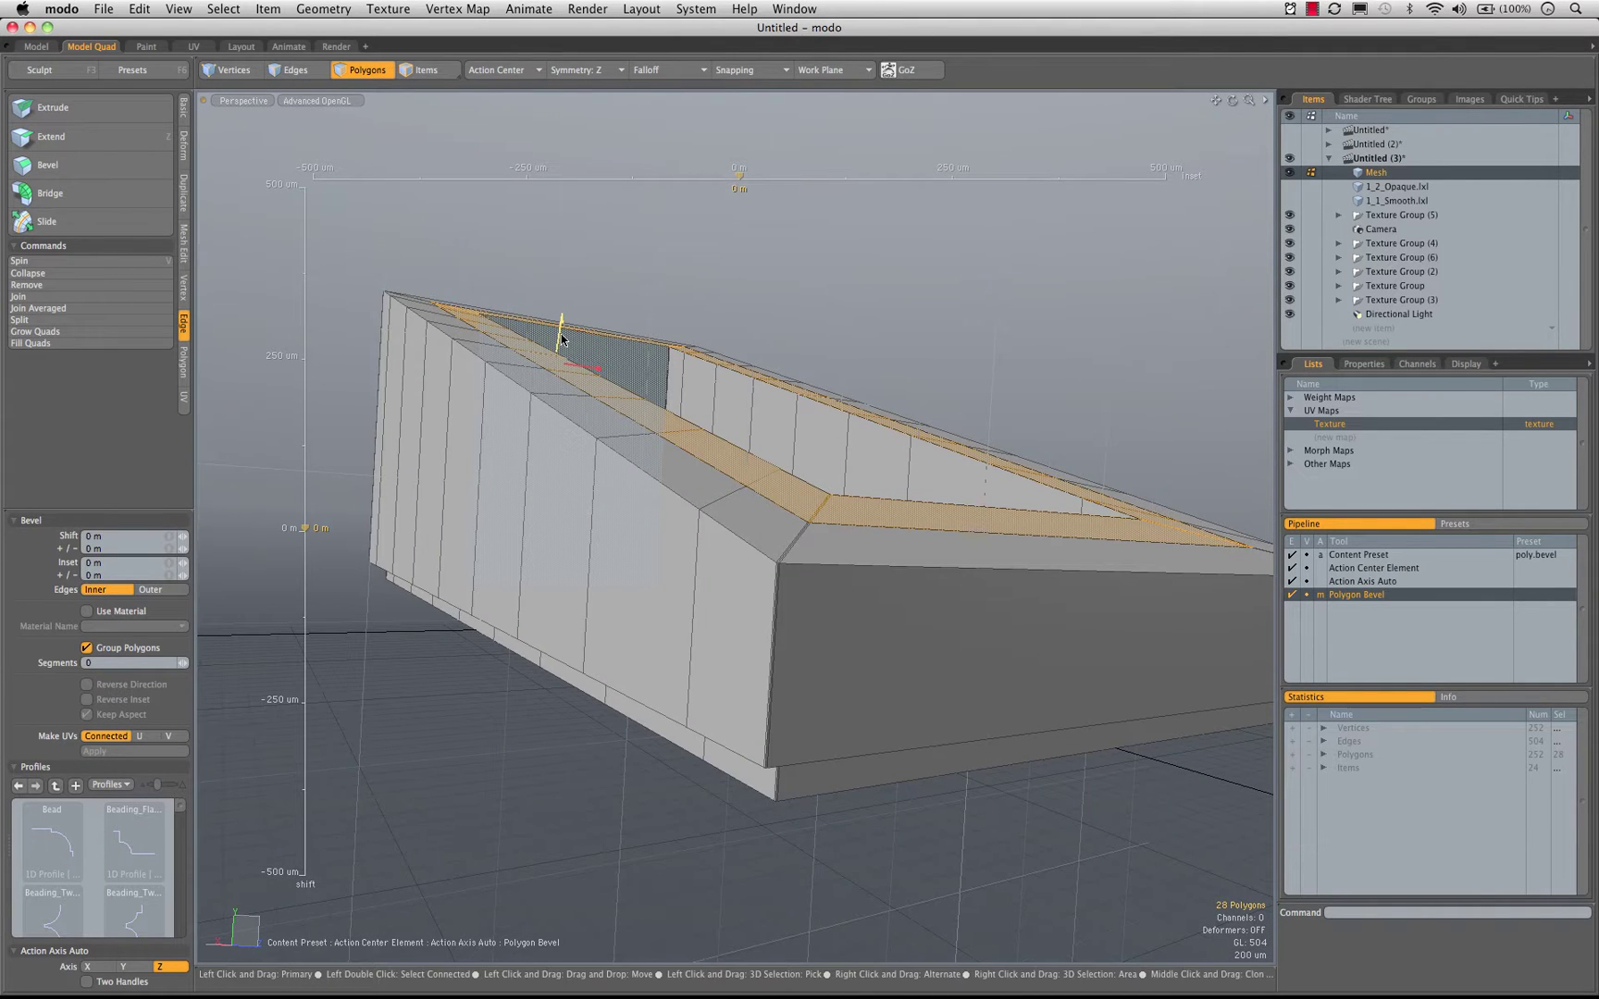
{"action": "left_click_drag", "start_coordinate": [561, 340], "coordinate": [689, 520]}
{"action": "key", "text": "space"}
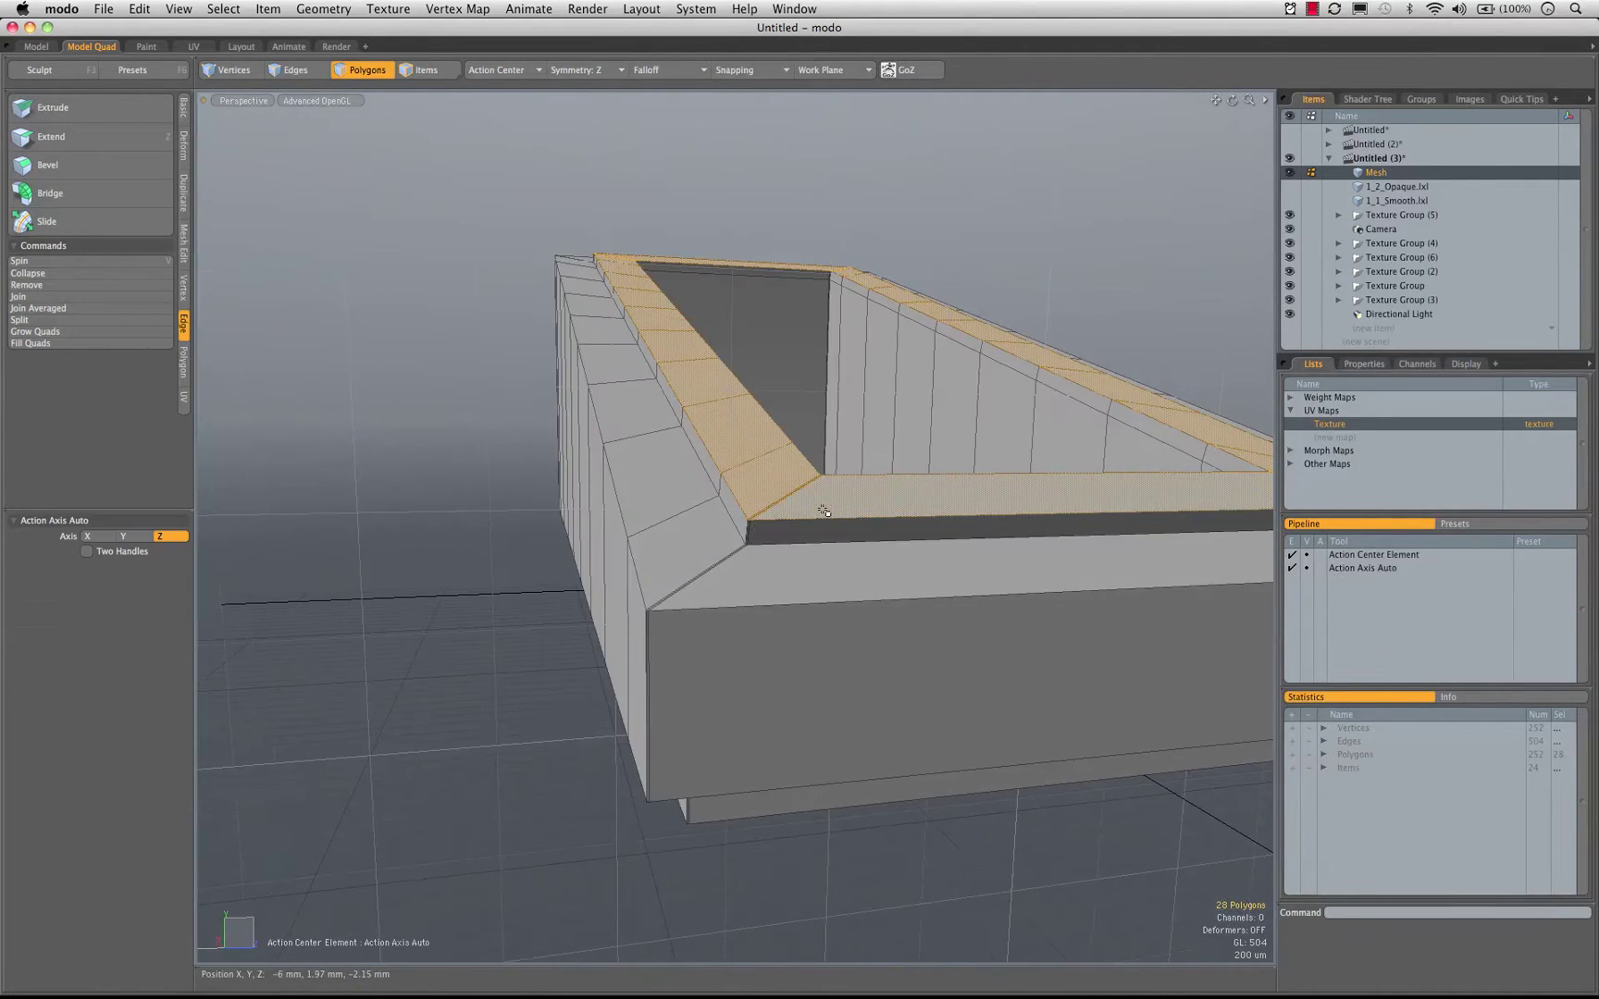
Switch to edge selection and select the upper outer edge loop of the raised rim
{"action": "left_click_drag", "start_coordinate": [819, 510], "coordinate": [874, 503], "text": "ctrl+alt"}
{"action": "key", "text": "space"}
{"action": "key", "text": "space"}
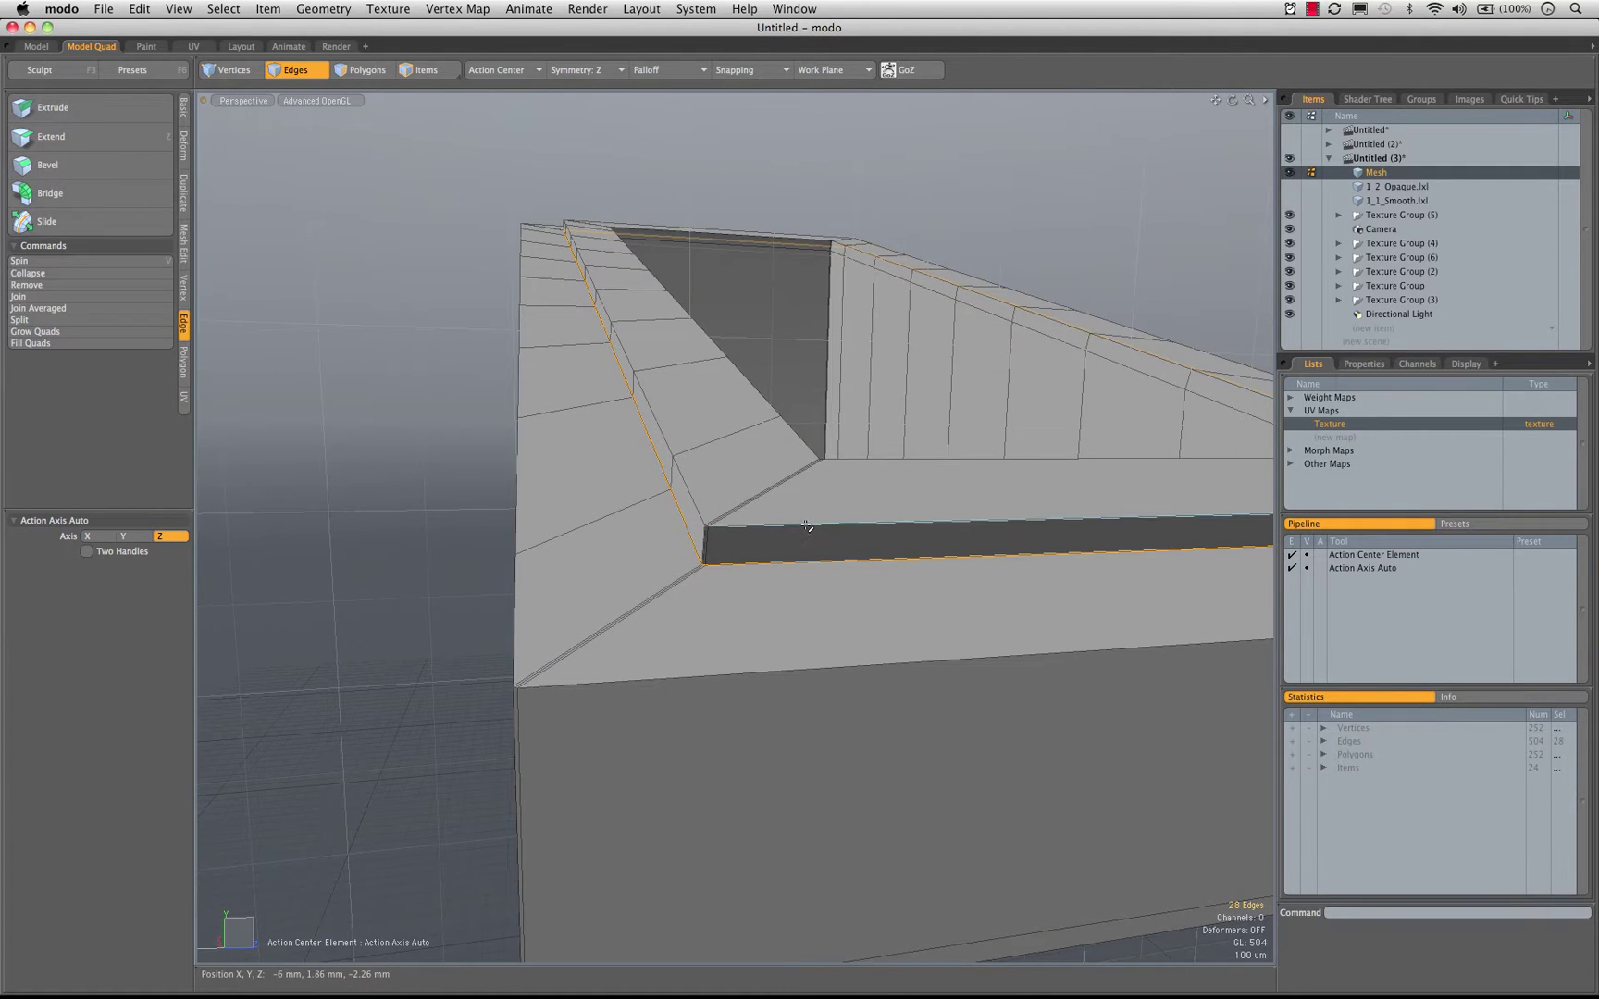
{"action": "double_click", "coordinate": [810, 526]}
{"action": "left_click_drag", "start_coordinate": [781, 524], "coordinate": [883, 504], "text": "alt"}
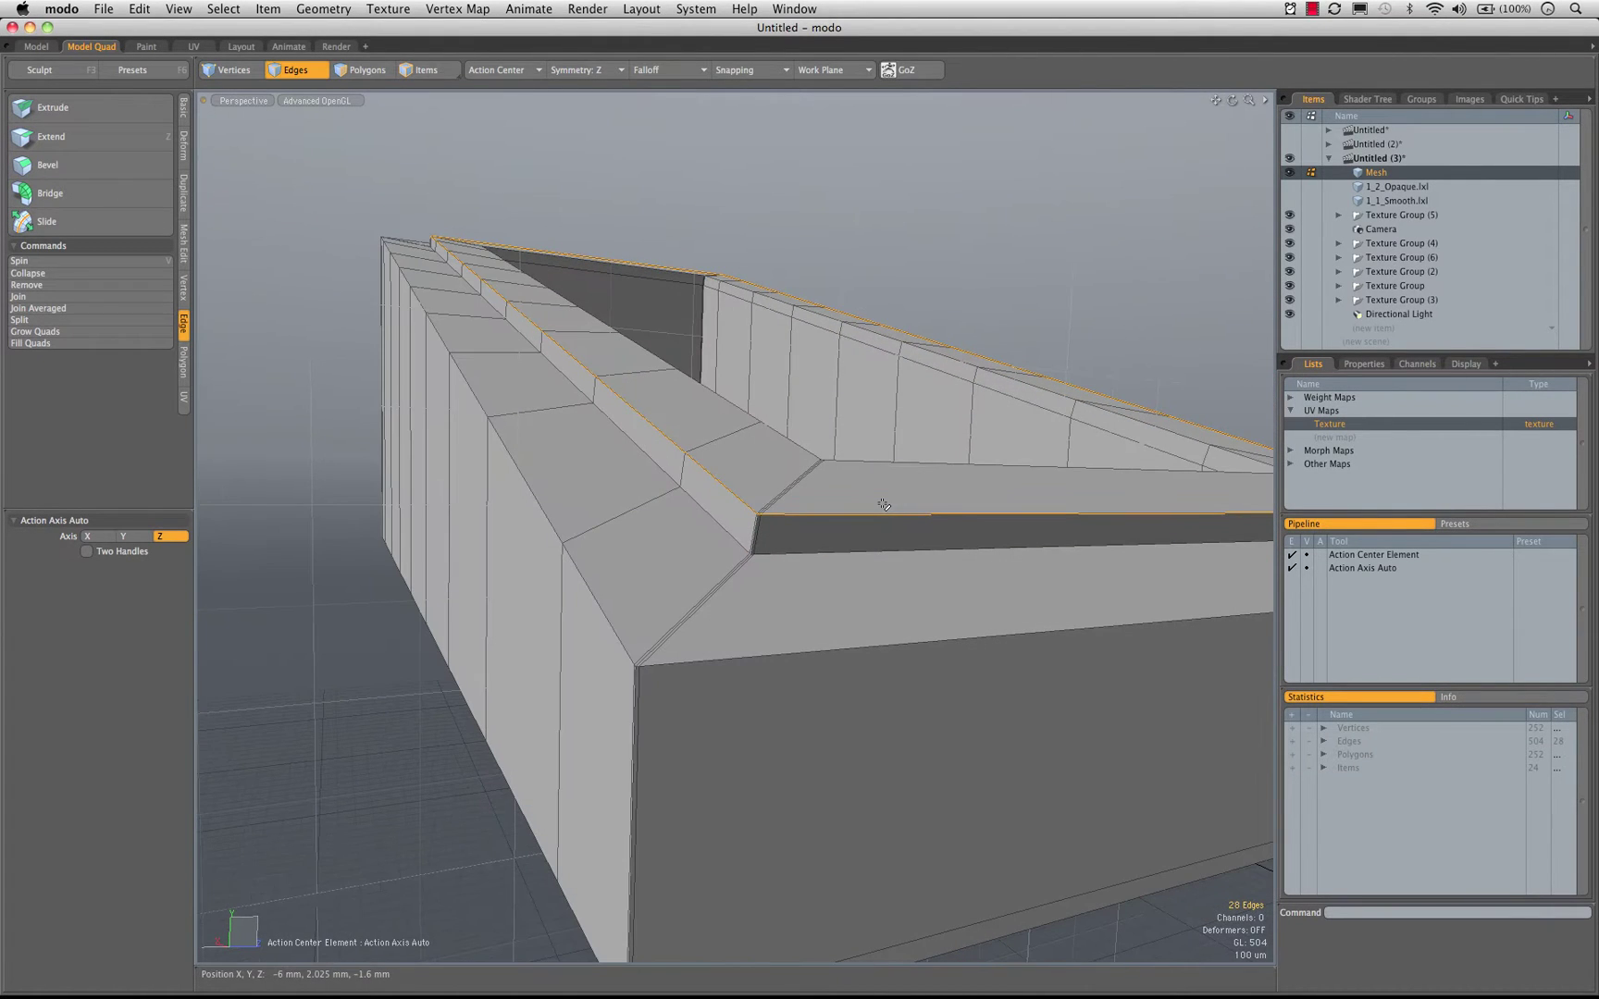
Activate Scale for the selected rim loop, set the action center to Selection and turn symmetry off
{"action": "key", "text": "r"}
{"action": "key", "text": "ctrl+space"}
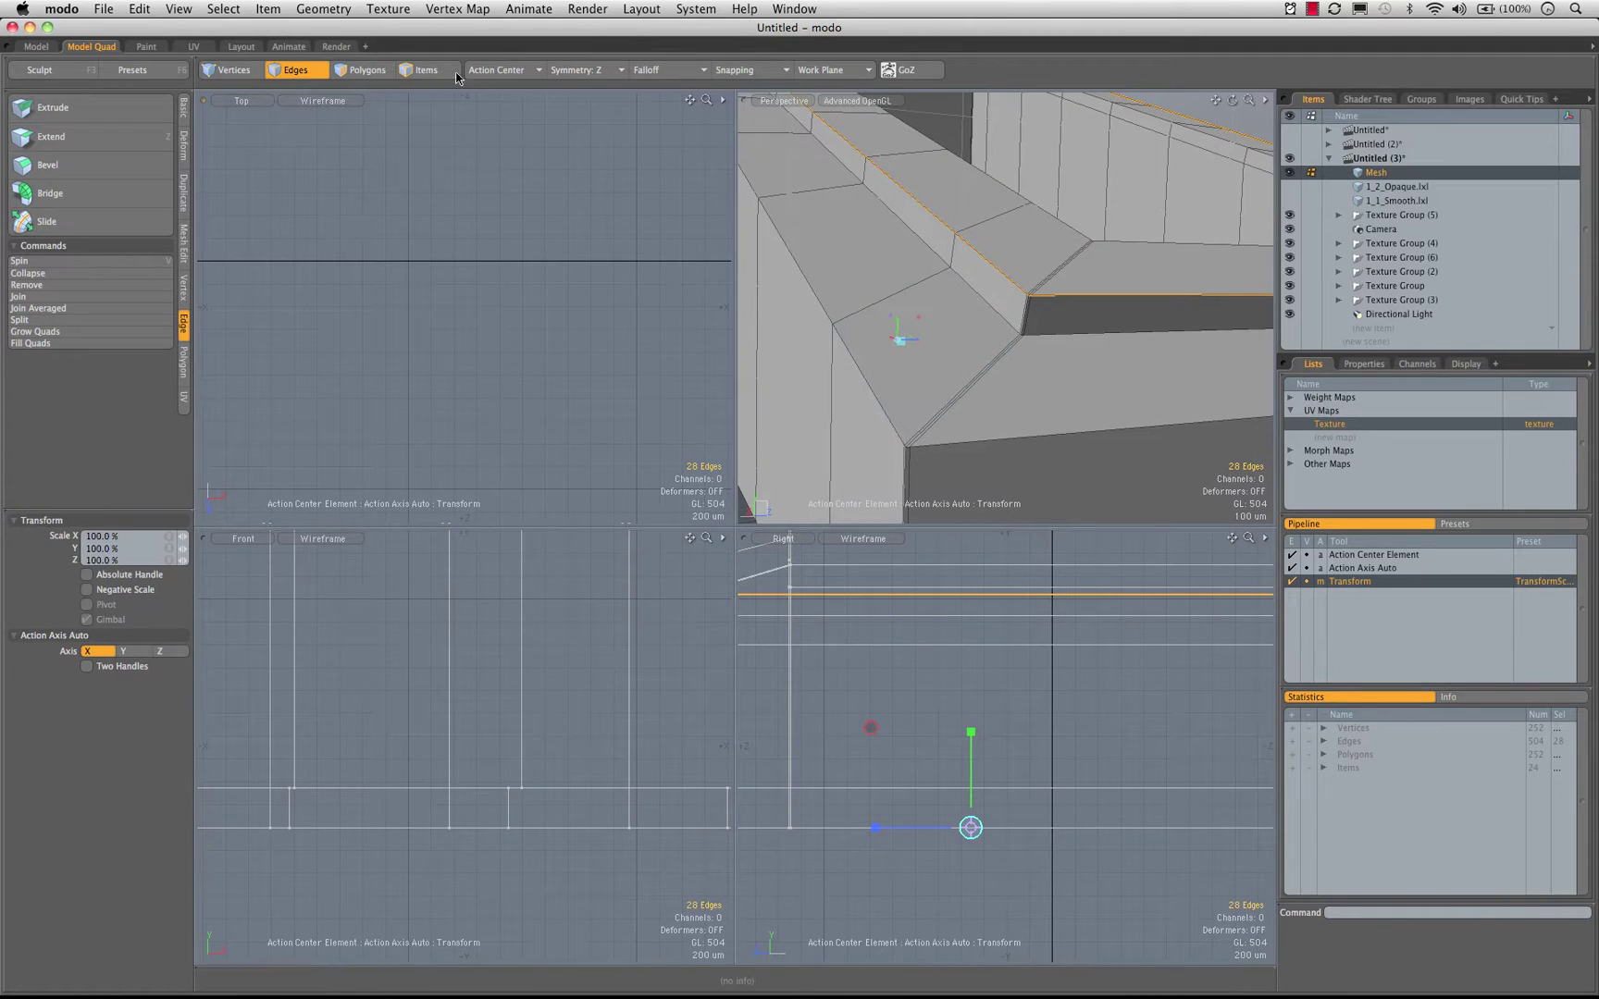
{"action": "left_click", "coordinate": [500, 70]}
{"action": "left_click", "coordinate": [509, 81]}
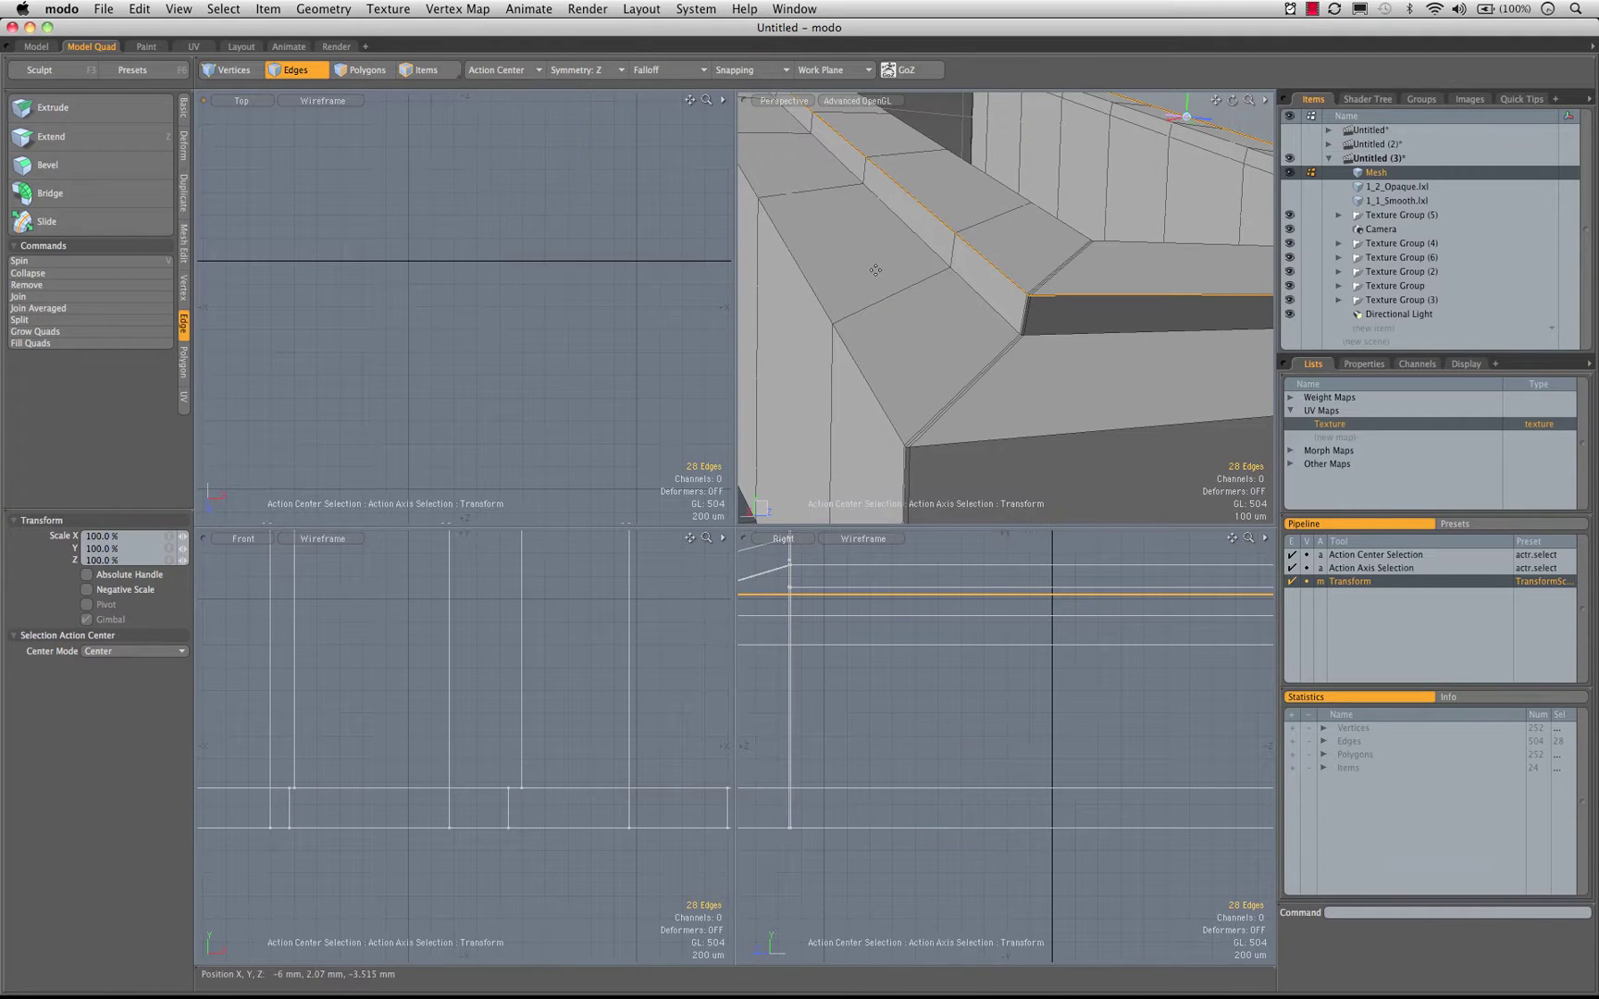
{"action": "key", "text": "KP_0"}
{"action": "left_click_drag", "start_coordinate": [875, 270], "coordinate": [958, 555], "text": "alt"}
{"action": "key", "text": "a"}
{"action": "left_click_drag", "start_coordinate": [861, 332], "coordinate": [672, 96], "text": "alt"}
{"action": "key", "text": "shift+a"}
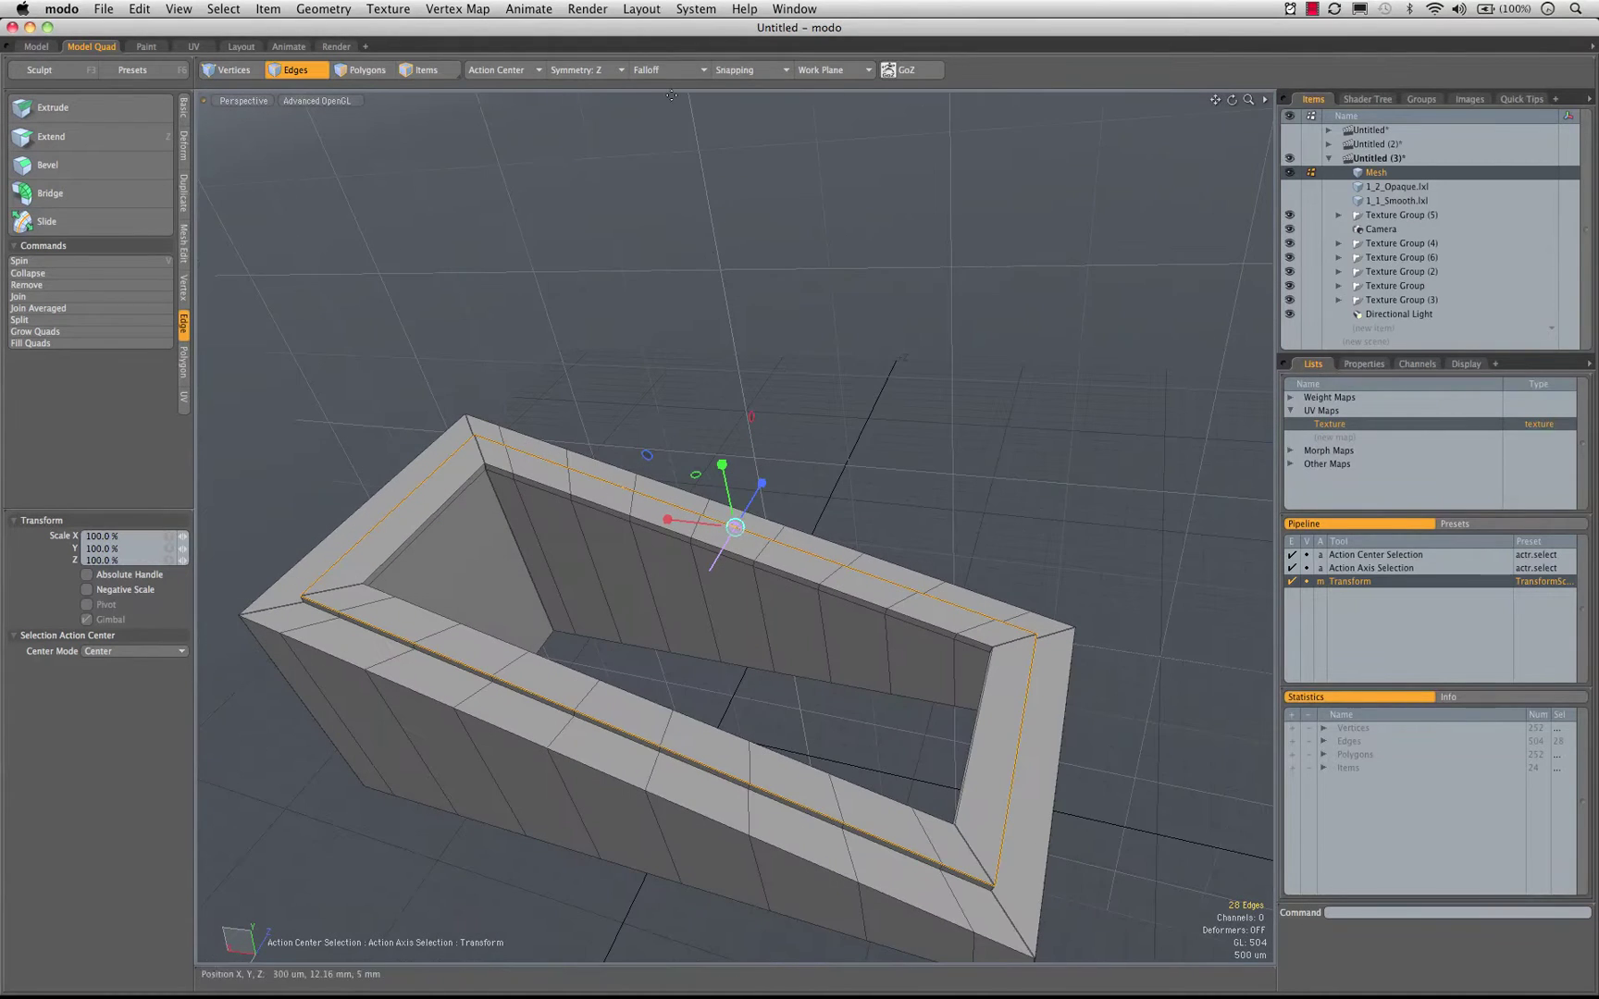
{"action": "left_click", "coordinate": [562, 71]}
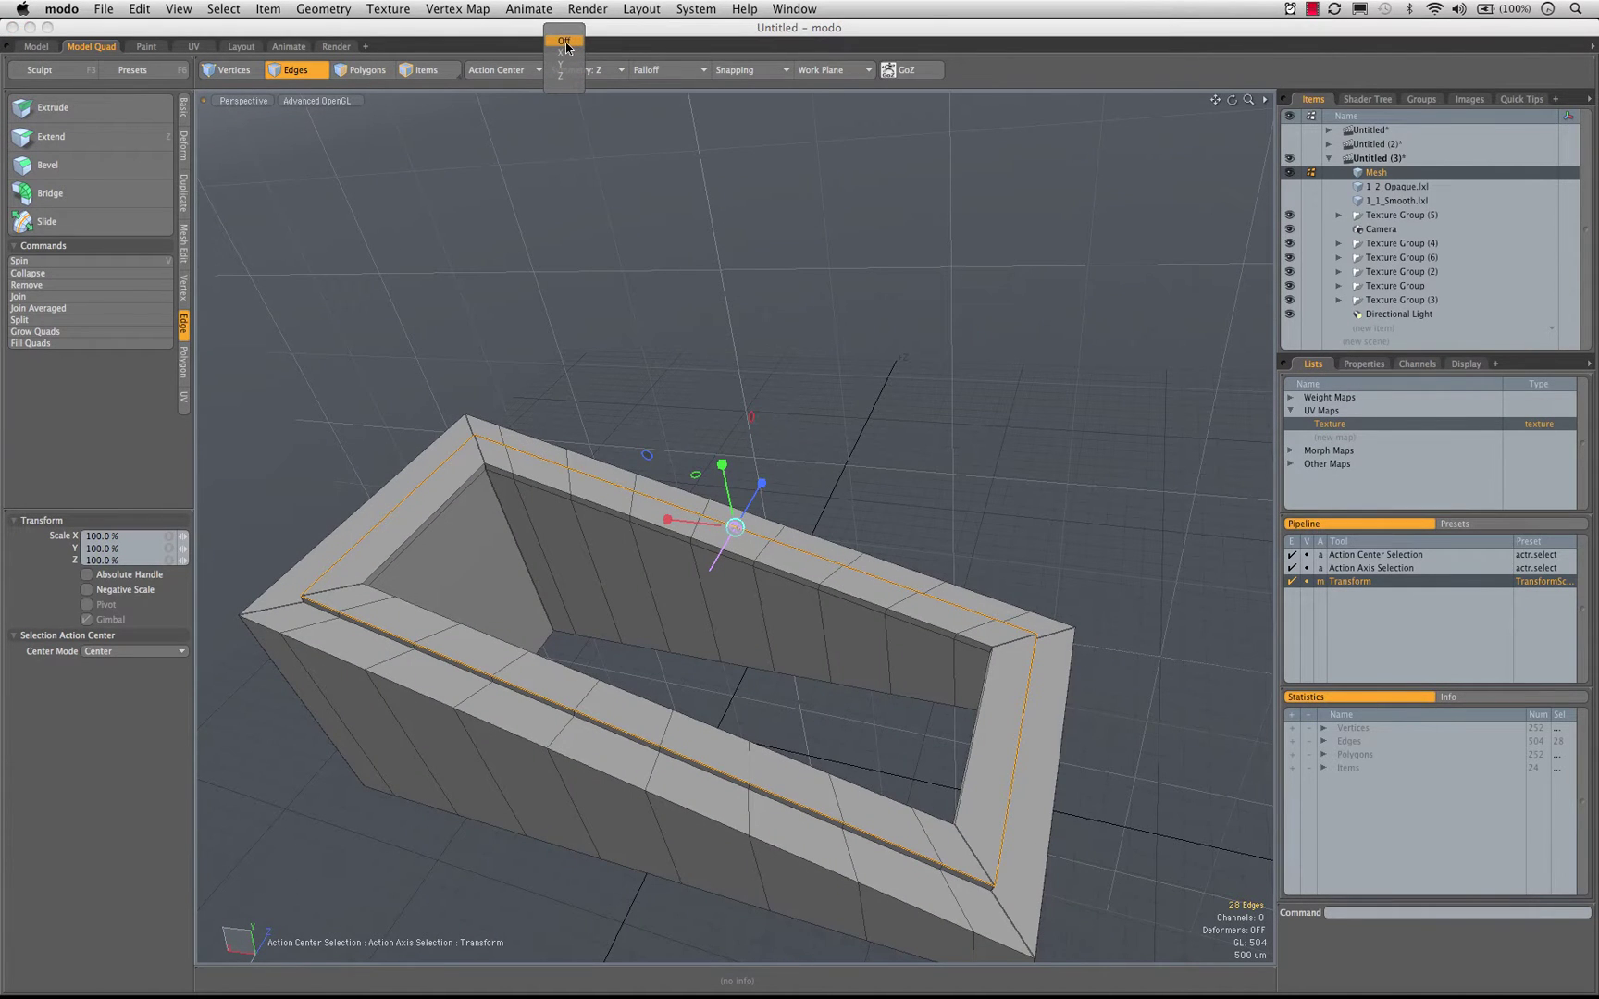
{"action": "left_click", "coordinate": [567, 44]}
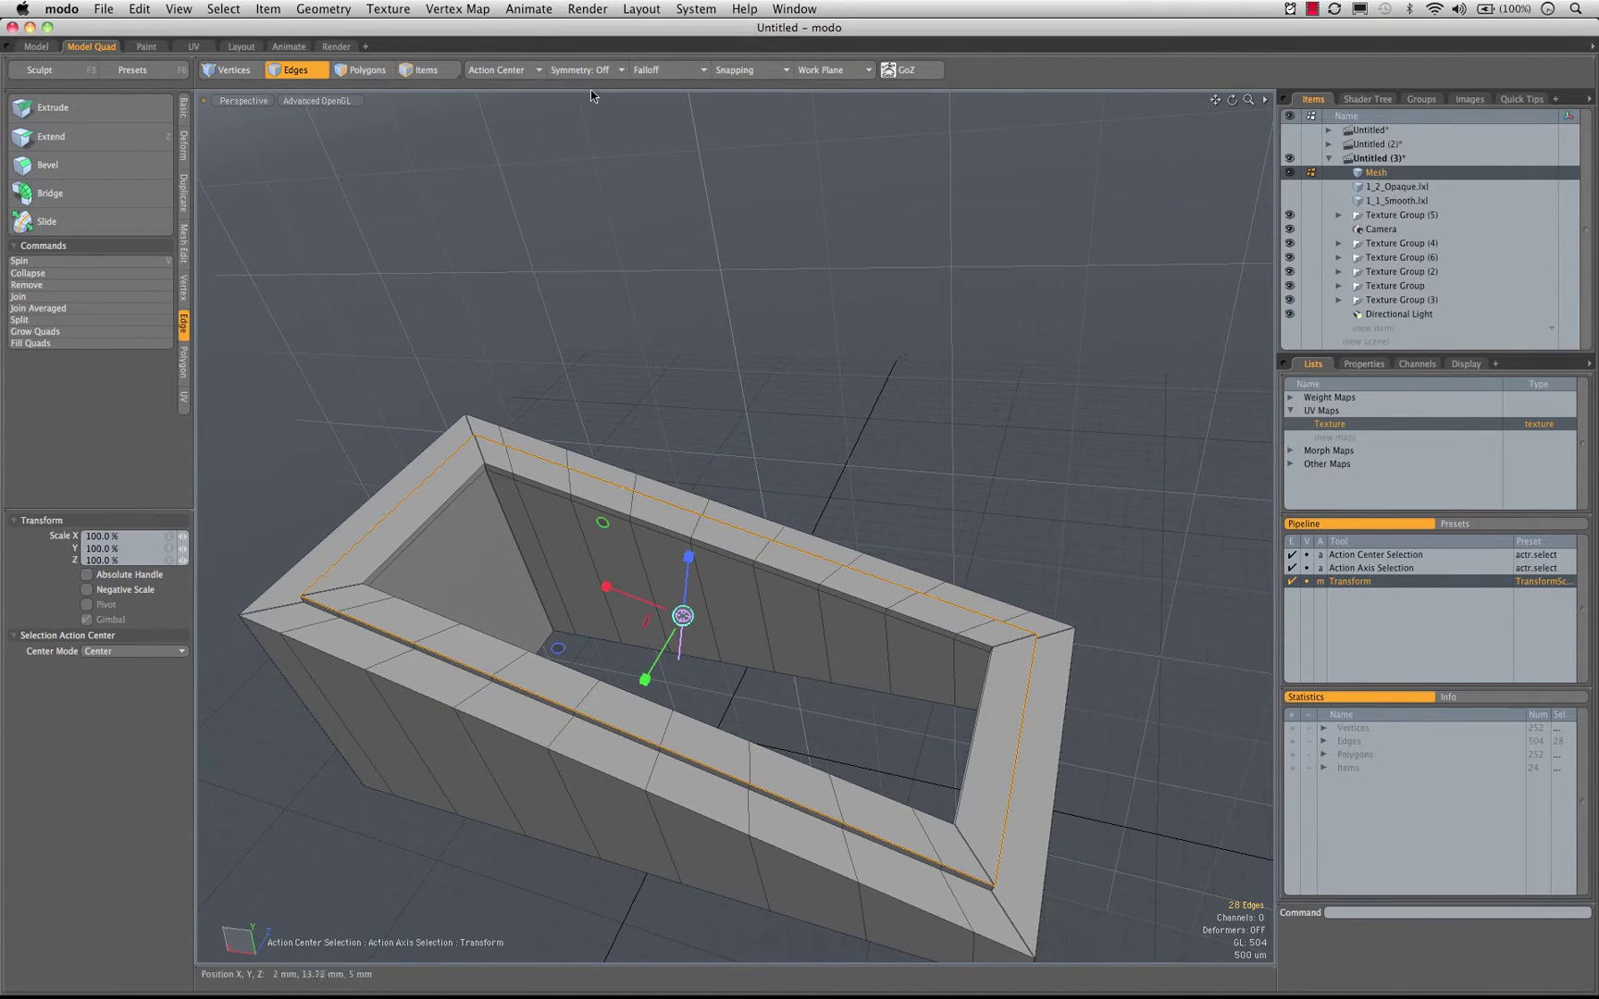
Scale the rim edge loop inward to 93% in X and 86% in Y so the raised step tapers
{"action": "mouse_move", "coordinate": [653, 611]}
{"action": "left_mouse_down", "text": "alt"}
{"action": "mouse_move", "coordinate": [648, 566]}
{"action": "mouse_move", "coordinate": [652, 583]}
{"action": "left_mouse_up", "text": "alt"}
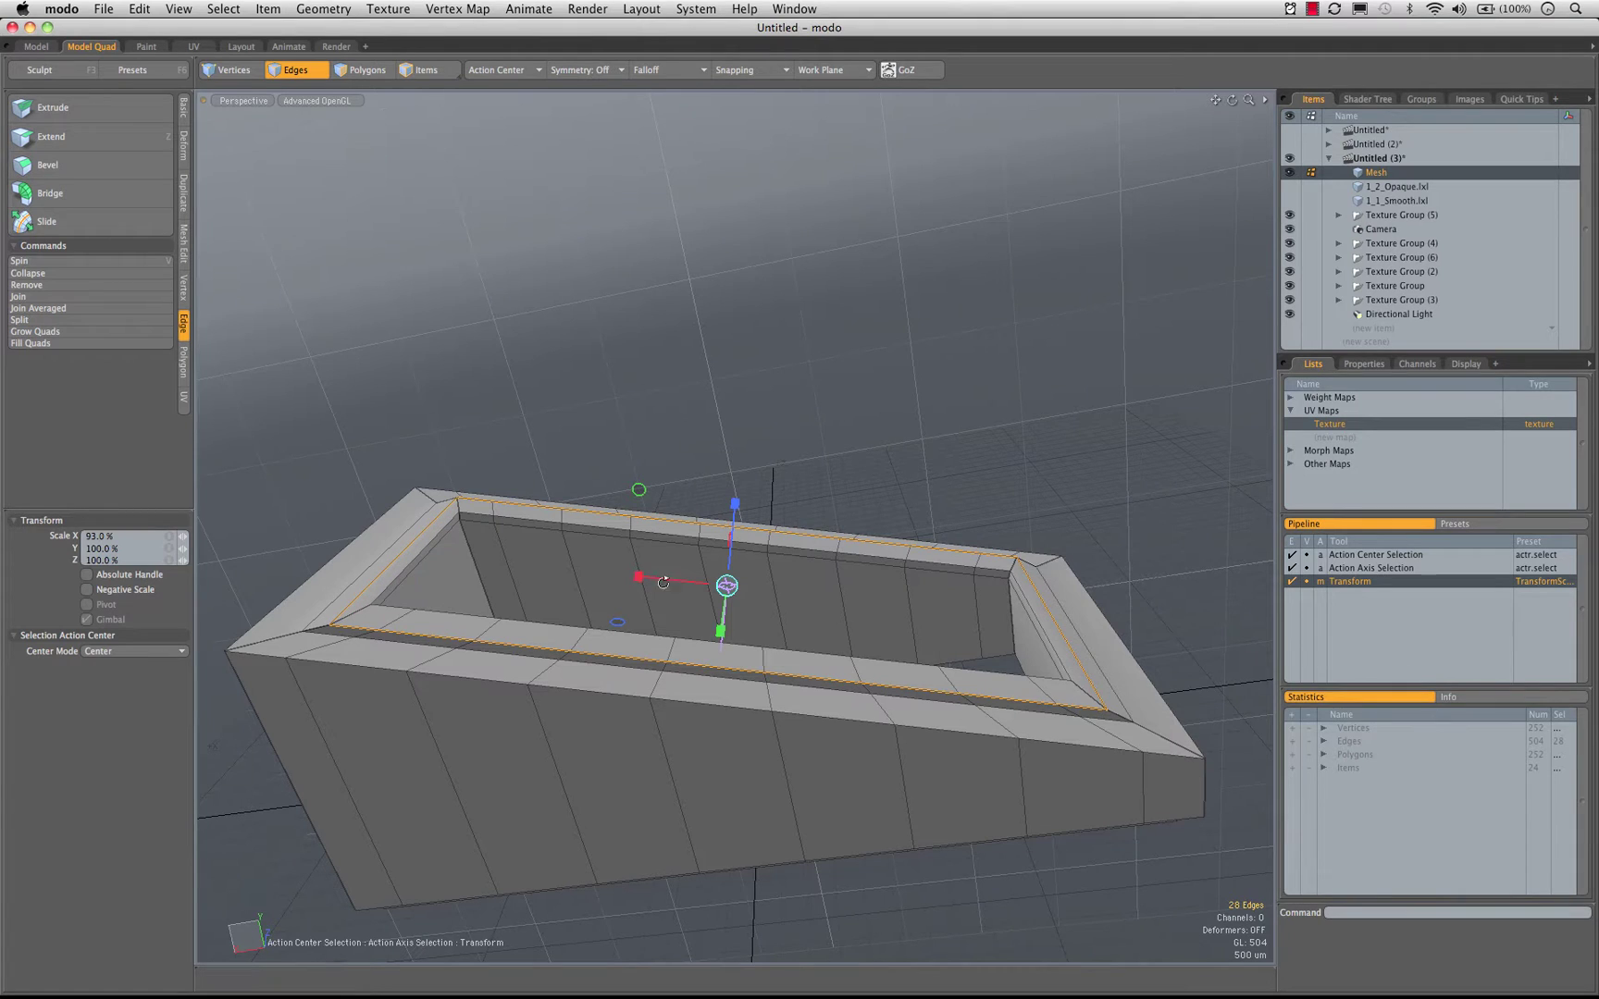
{"action": "left_click_drag", "start_coordinate": [720, 631], "coordinate": [721, 628]}
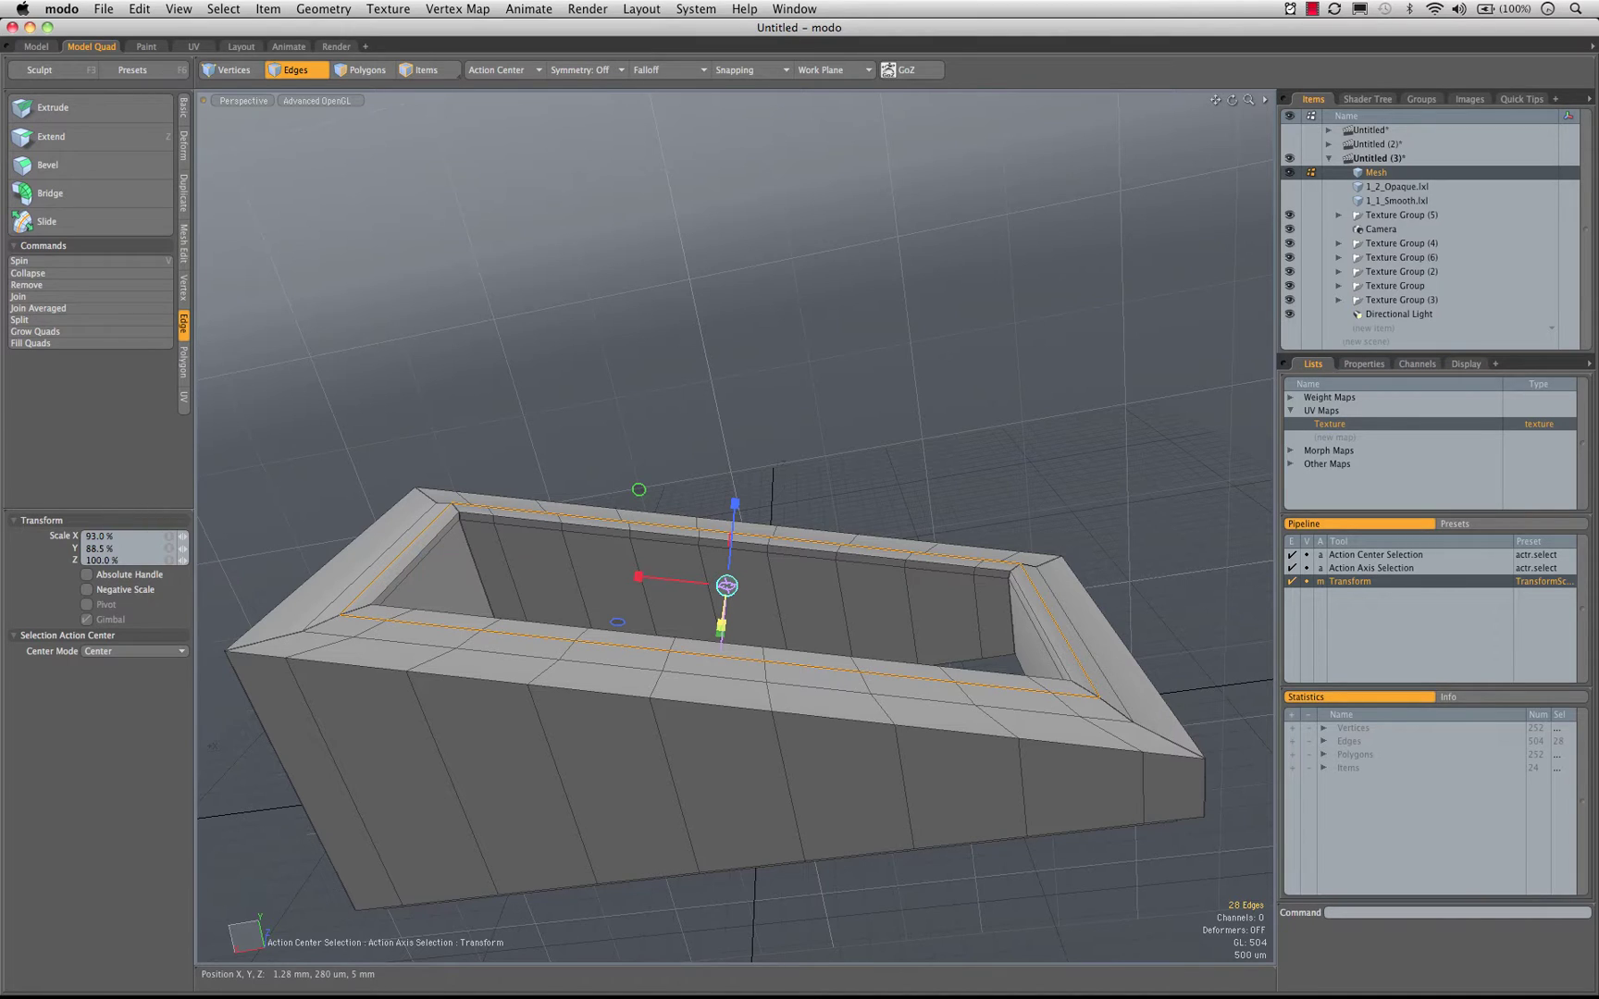
{"action": "left_click_drag", "start_coordinate": [721, 629], "coordinate": [708, 675], "text": "alt"}
{"action": "mouse_move", "coordinate": [708, 675]}
{"action": "left_mouse_down", "text": "ctrl+alt"}
{"action": "mouse_move", "coordinate": [717, 810]}
{"action": "mouse_move", "coordinate": [632, 504]}
{"action": "mouse_move", "coordinate": [723, 662]}
{"action": "left_mouse_up", "text": "ctrl+alt"}
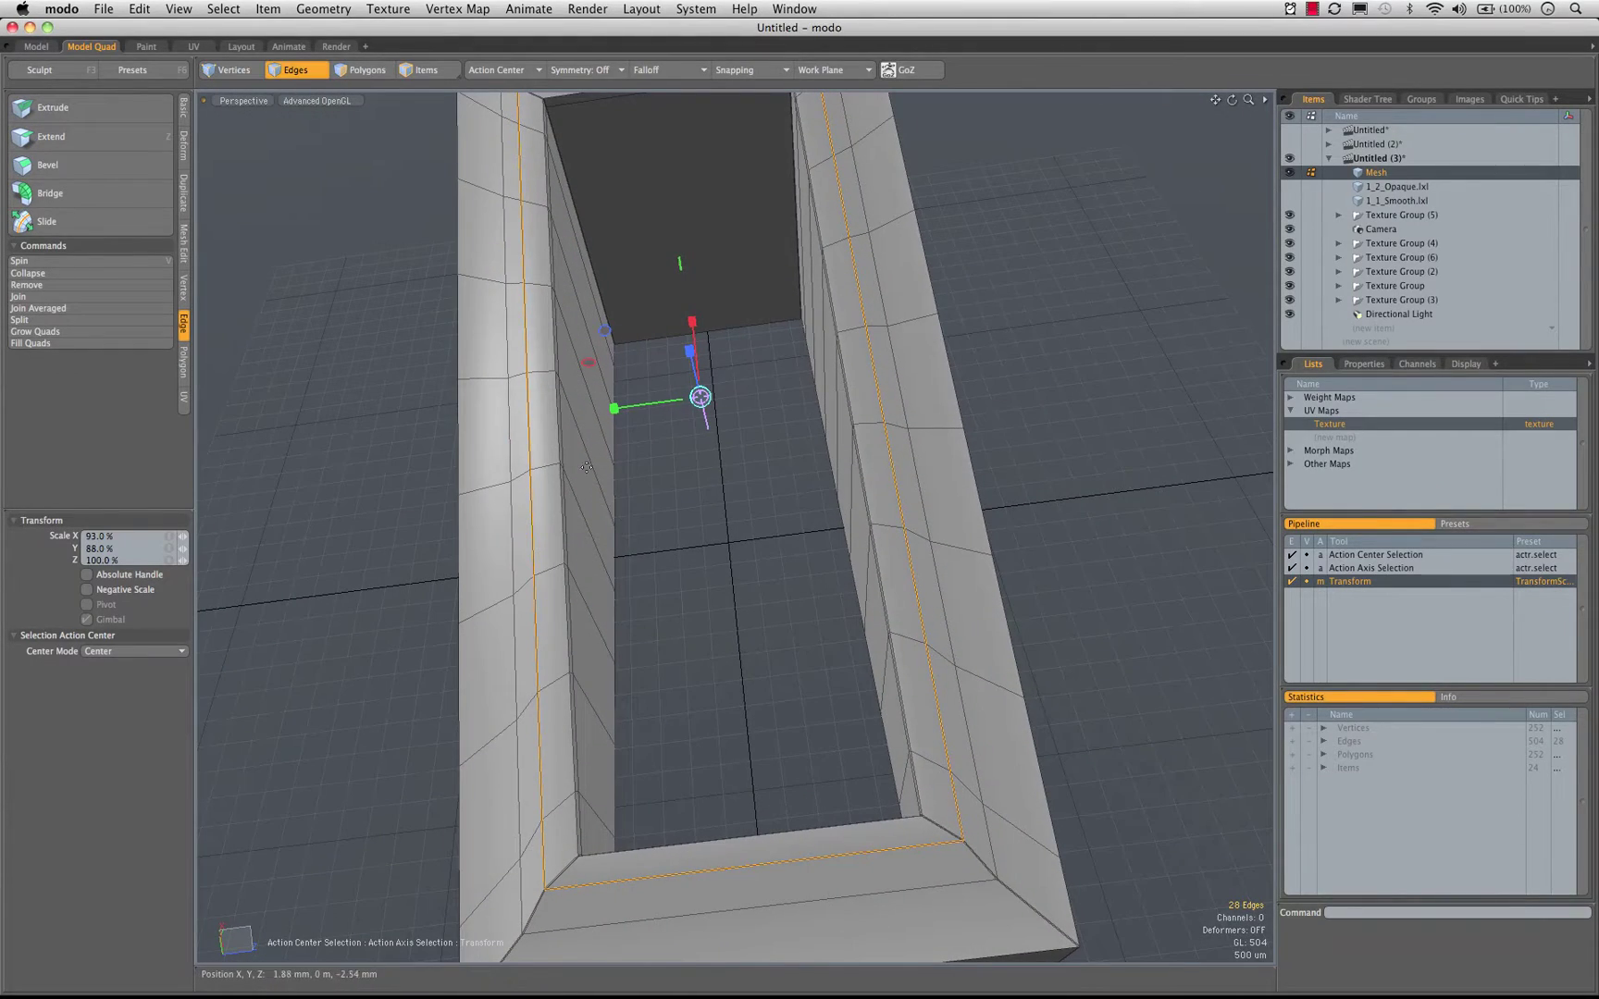
{"action": "left_click_drag", "start_coordinate": [615, 413], "coordinate": [681, 396]}
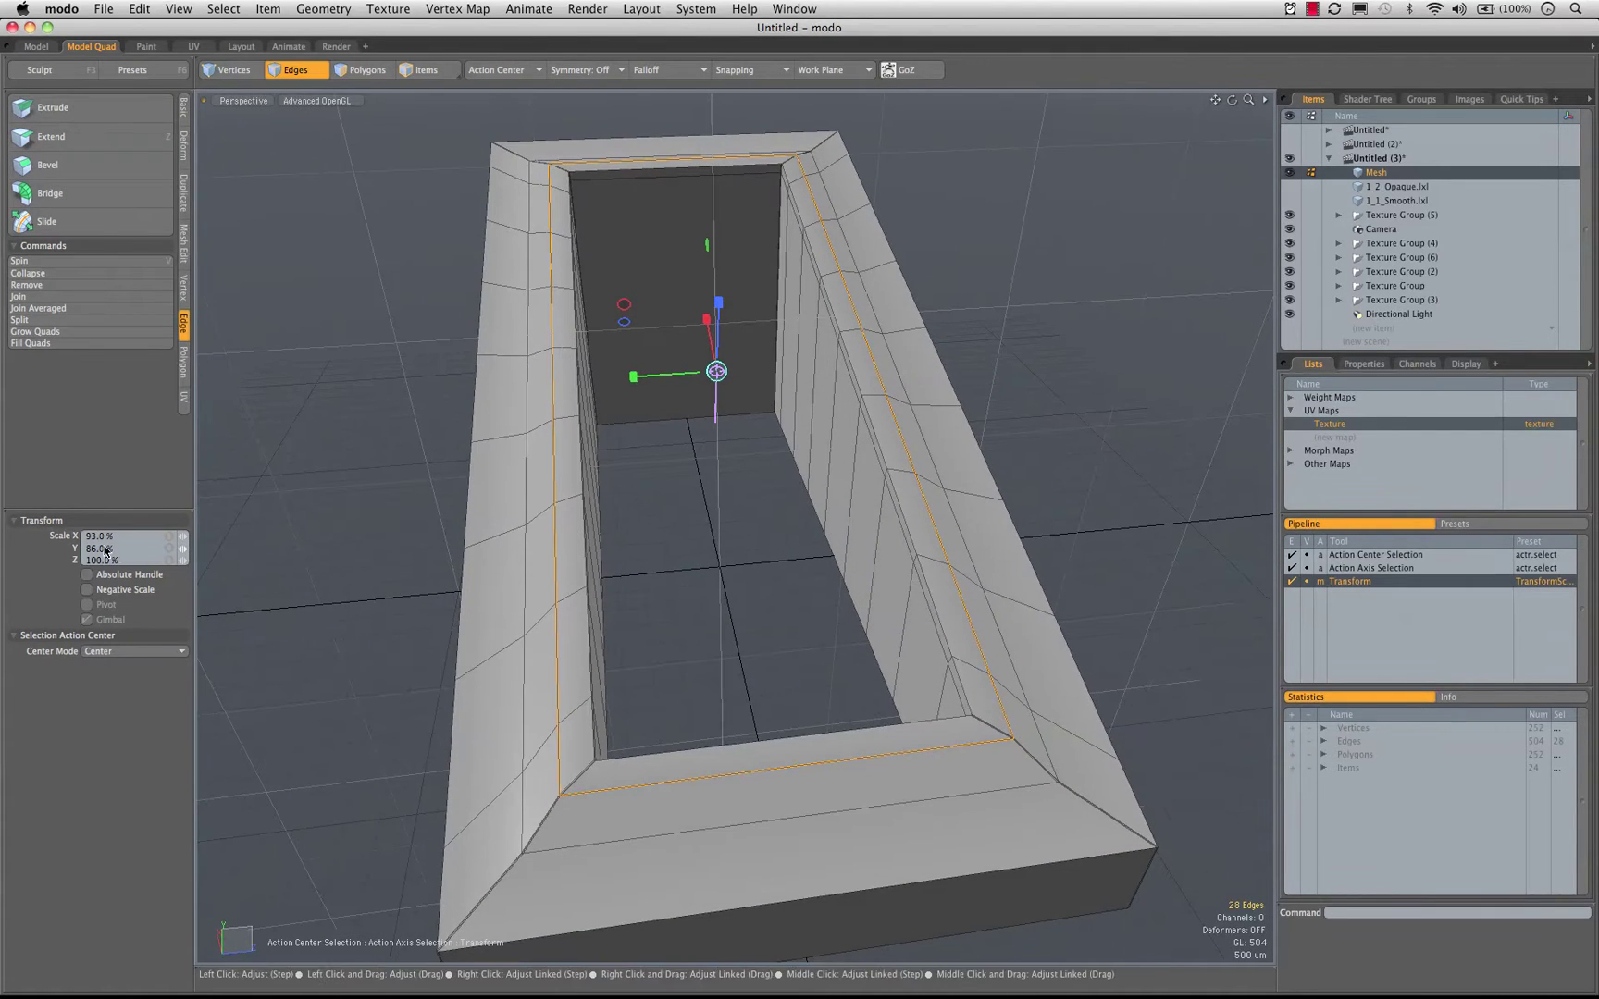
Check the tapered rim from several angles and in the orthographic views, and clear the edge selection
{"action": "left_click_drag", "start_coordinate": [548, 567], "coordinate": [296, 594], "text": "alt"}
{"action": "left_click_drag", "start_coordinate": [730, 370], "coordinate": [750, 783], "text": "alt"}
{"action": "left_click_drag", "start_coordinate": [739, 794], "coordinate": [654, 590], "text": "alt"}
{"action": "key", "text": "ctrl+space"}
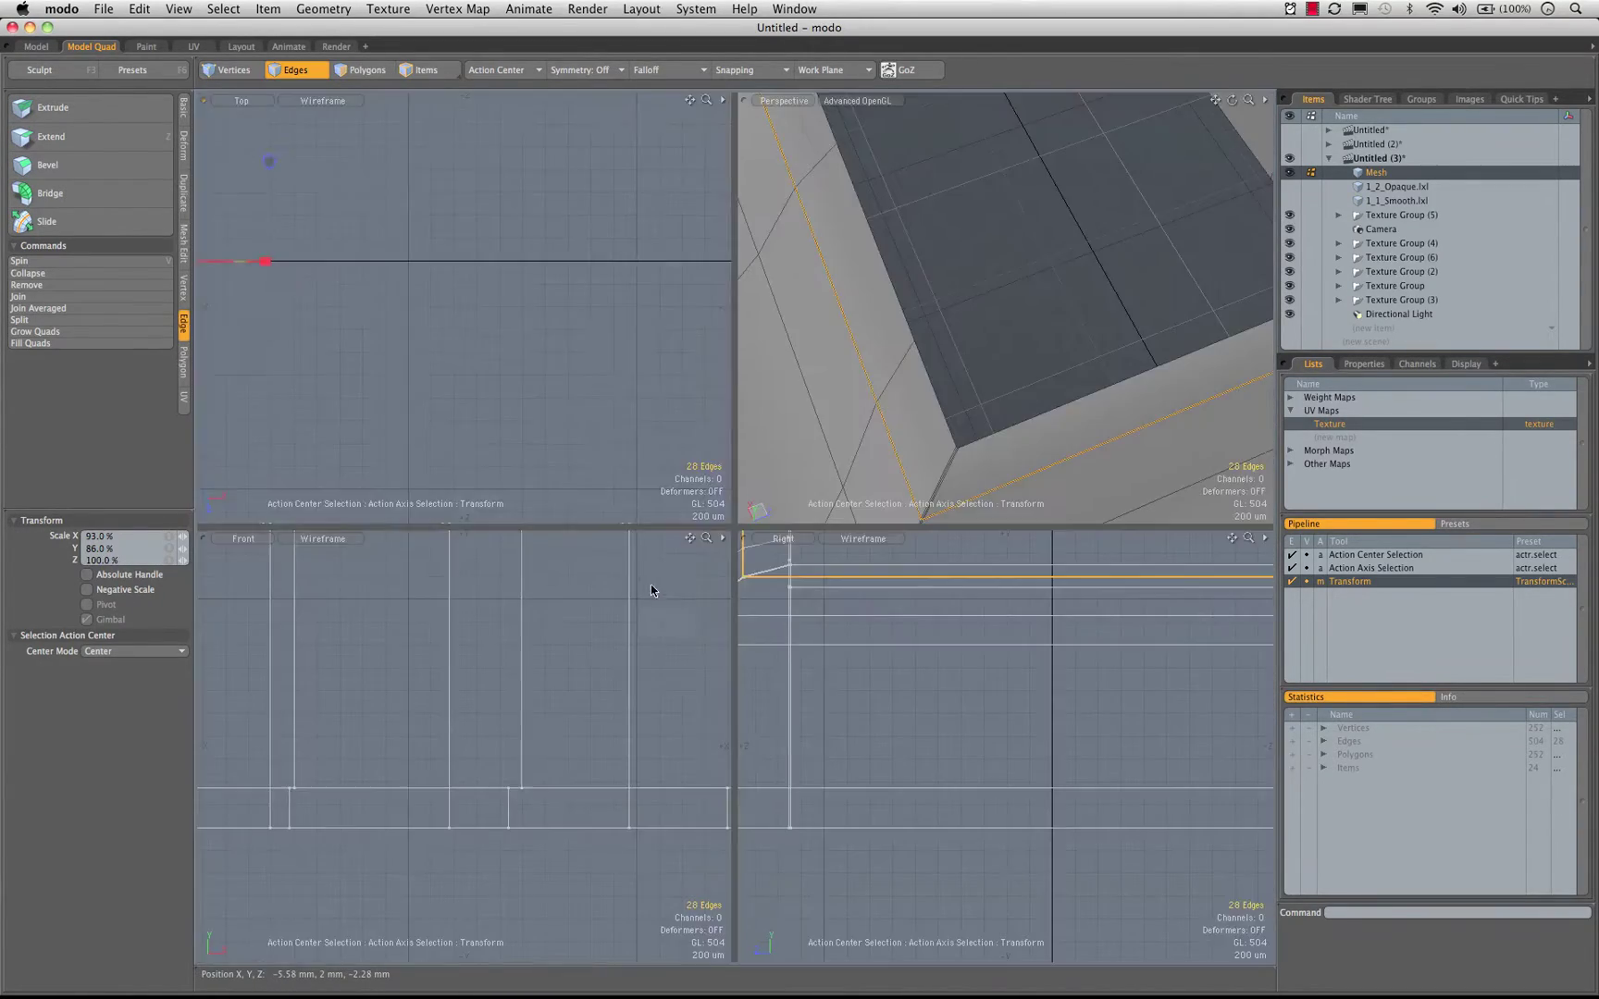
{"action": "key", "text": "a"}
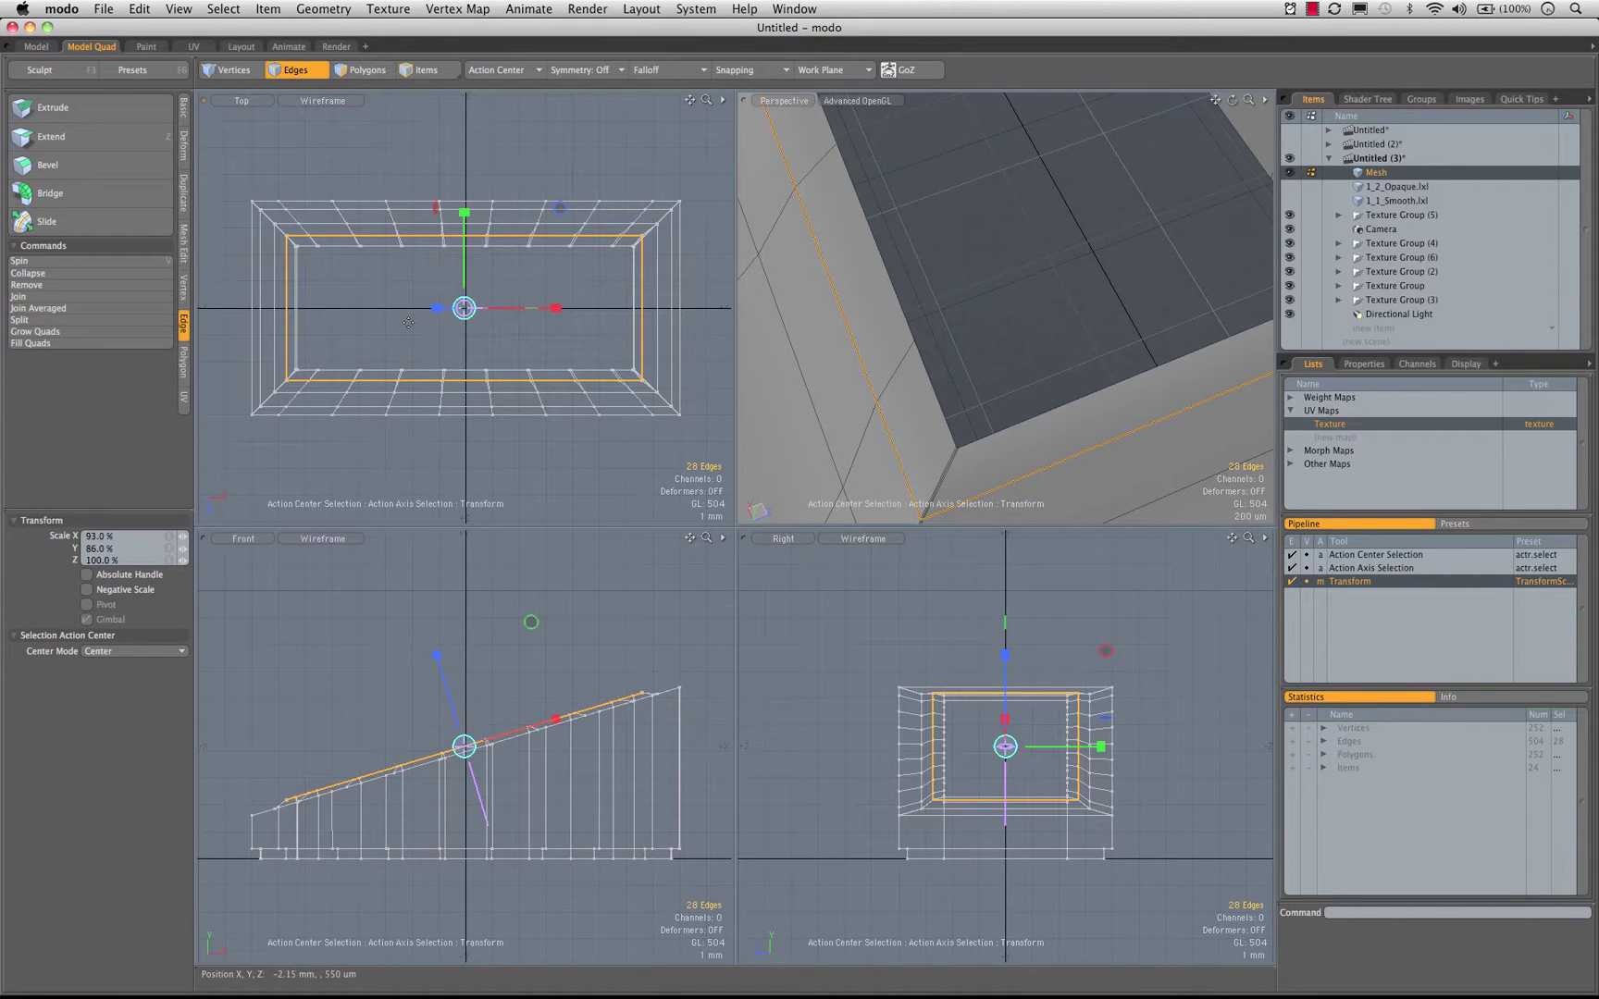
{"action": "left_click_drag", "start_coordinate": [1060, 386], "coordinate": [1010, 231], "text": "alt"}
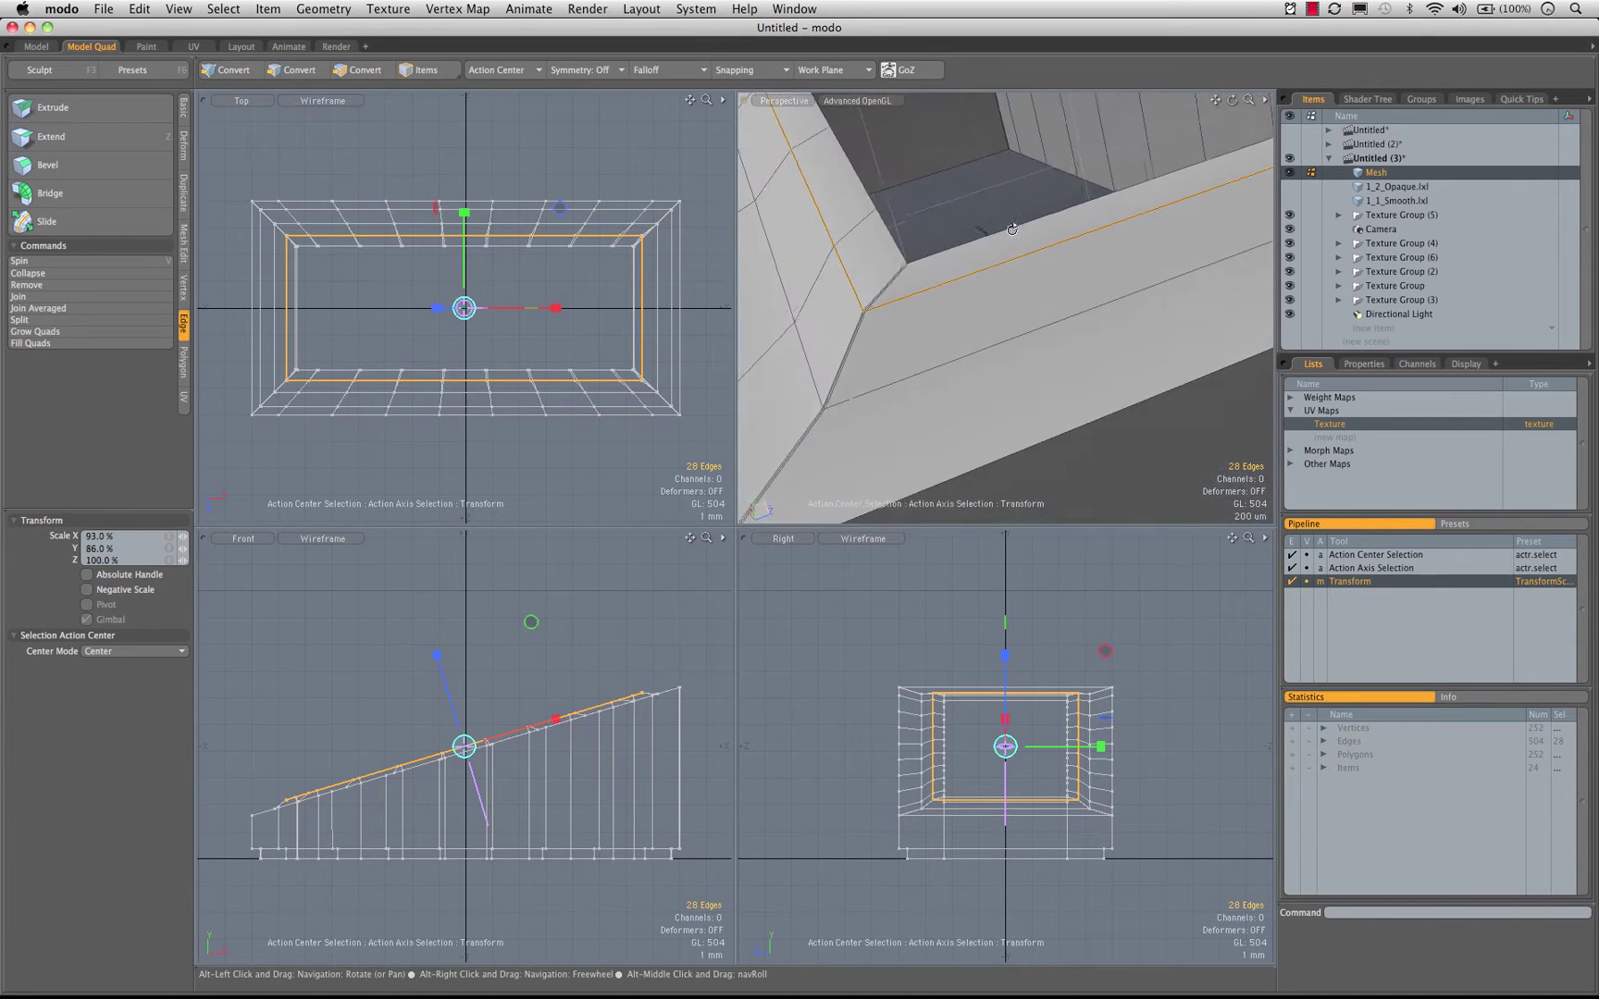
{"action": "key", "text": "Escape"}
{"action": "key", "text": "Escape"}
{"action": "mouse_move", "coordinate": [997, 357]}
{"action": "left_mouse_down", "text": "alt"}
{"action": "mouse_move", "coordinate": [886, 357]}
{"action": "mouse_move", "coordinate": [934, 314]}
{"action": "mouse_move", "coordinate": [1039, 274]}
{"action": "mouse_move", "coordinate": [1009, 338]}
{"action": "mouse_move", "coordinate": [935, 231]}
{"action": "mouse_move", "coordinate": [1012, 346]}
{"action": "left_mouse_up", "text": "alt"}
{"action": "key", "text": "0"}
{"action": "left_click_drag", "start_coordinate": [872, 315], "coordinate": [688, 519], "text": "alt"}
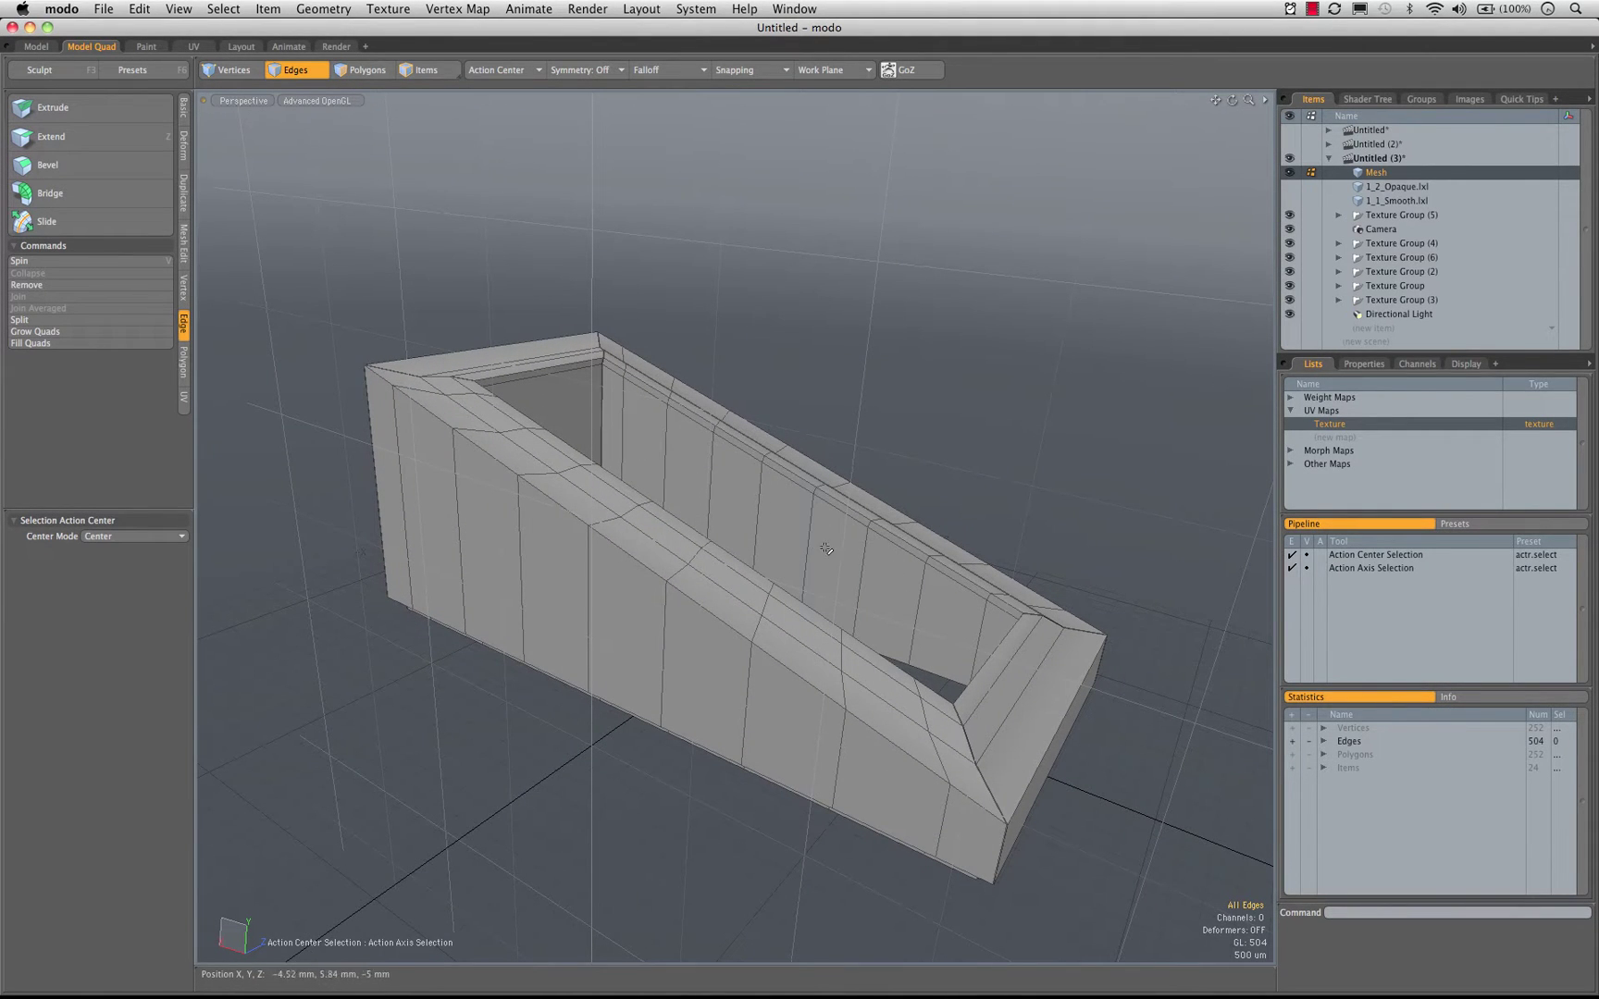
{"action": "left_click_drag", "start_coordinate": [643, 502], "coordinate": [569, 412], "text": "alt"}
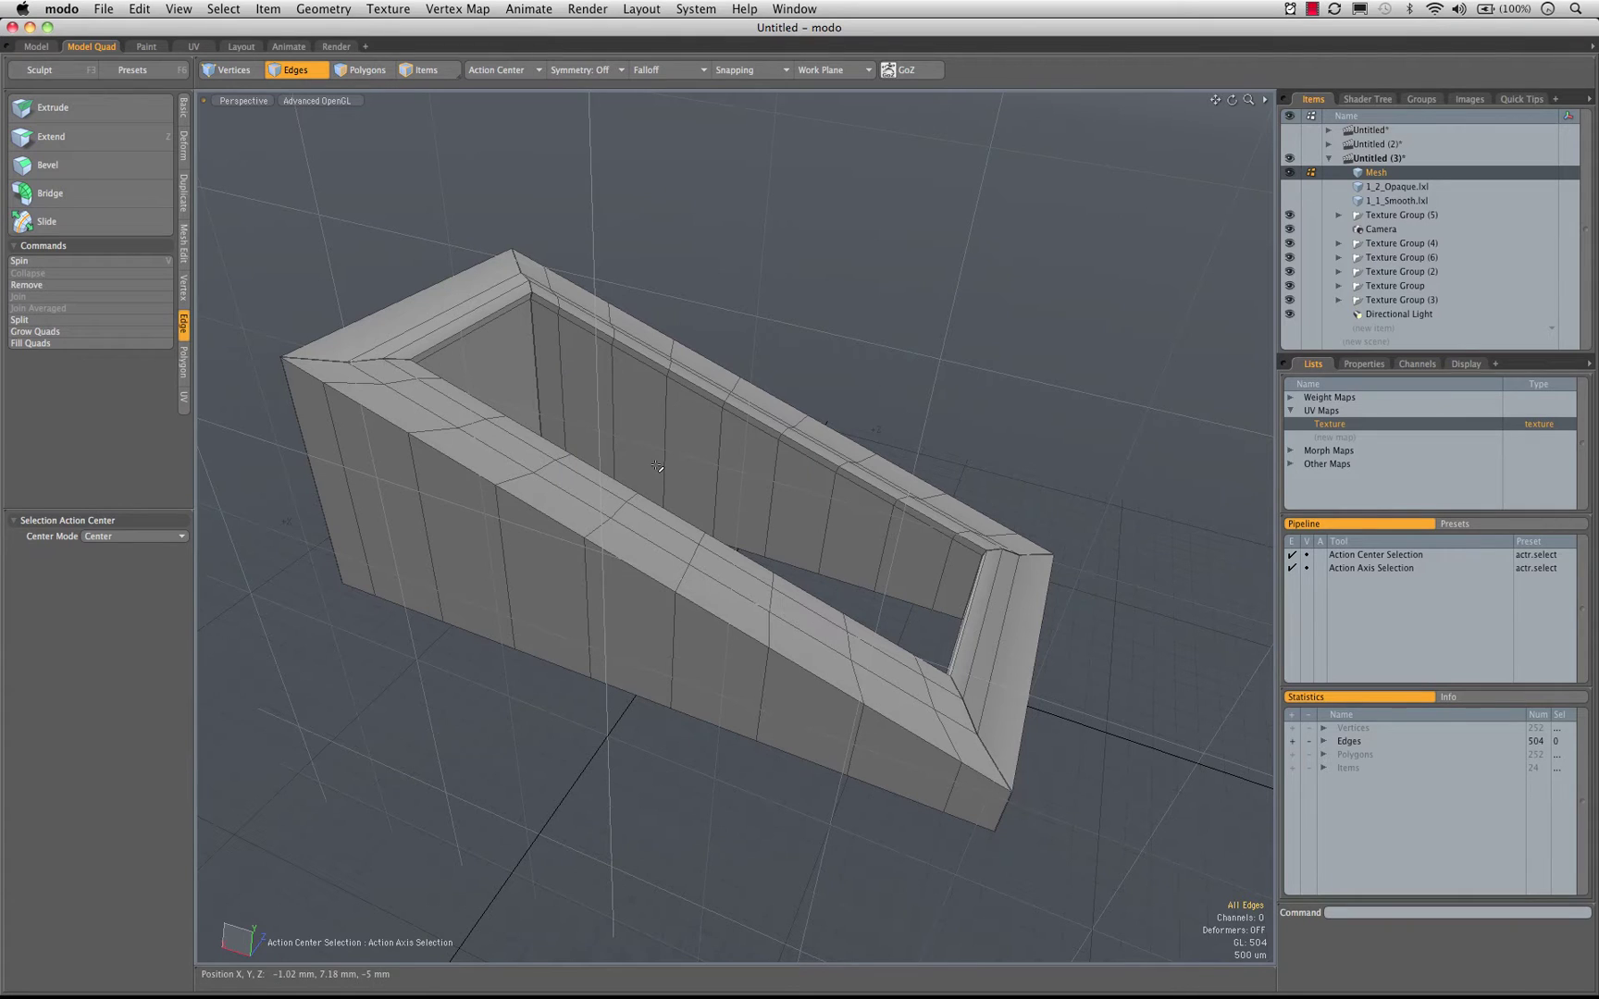
Try to loop slice the ring of inner slot wall polygons with a single cut at 50%
{"action": "left_click_drag", "start_coordinate": [738, 525], "coordinate": [971, 658], "text": "alt"}
{"action": "key", "text": "3"}
{"action": "key", "text": "l"}
{"action": "key", "text": "alt+c"}
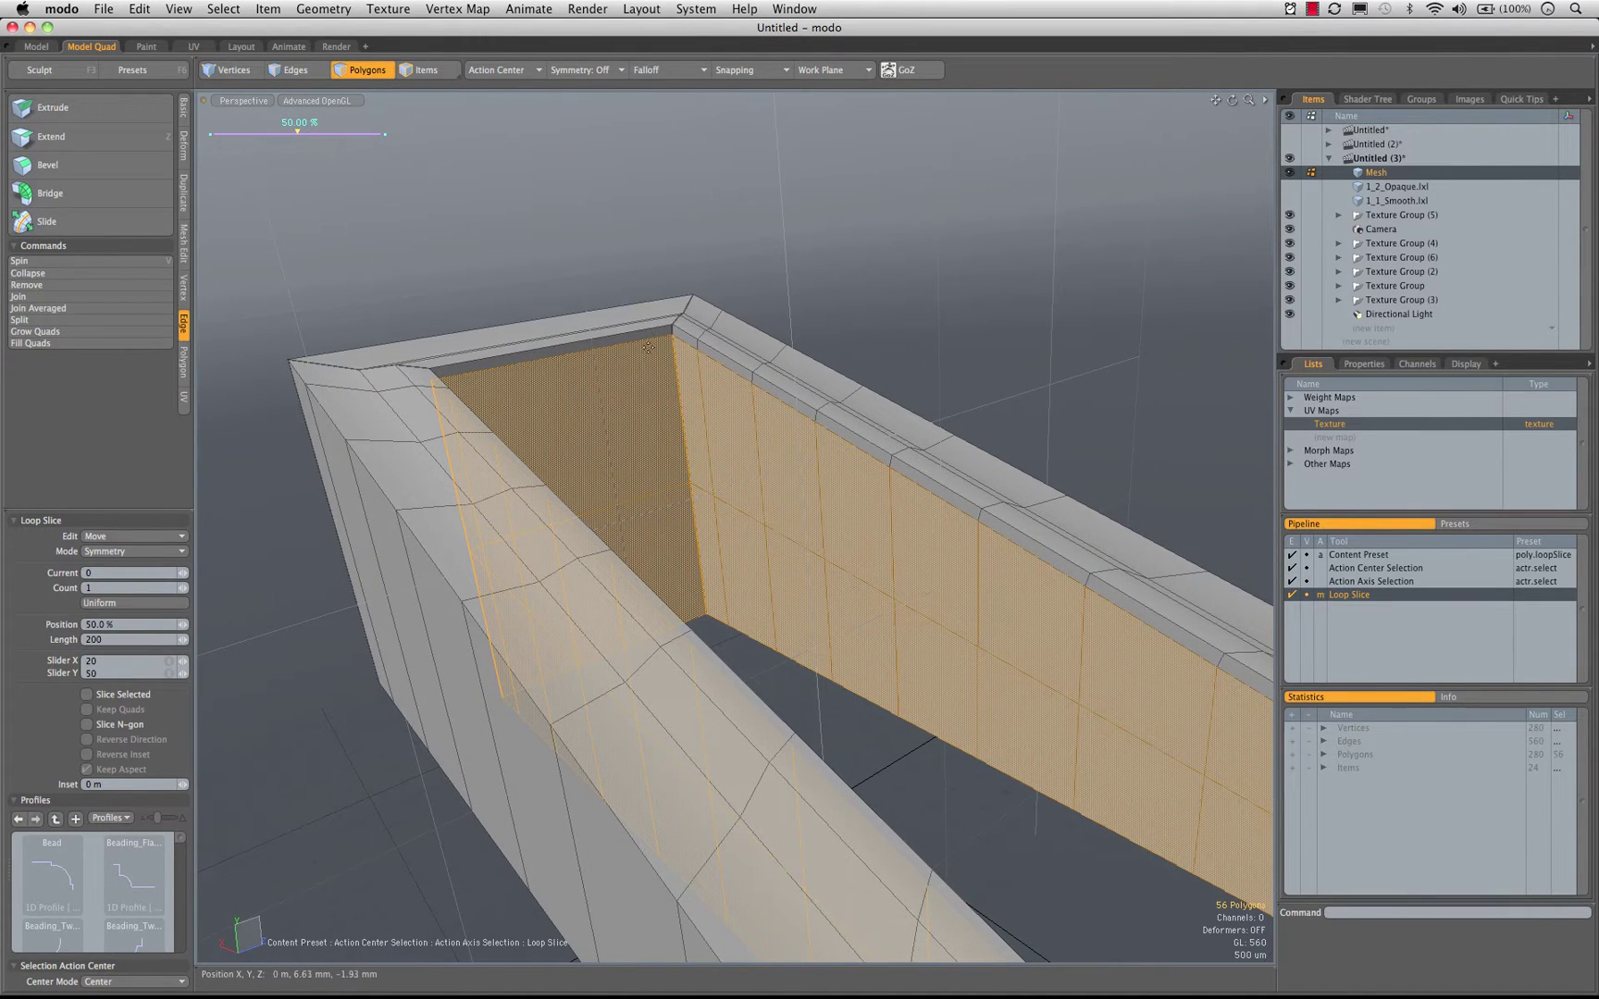
{"action": "left_click_drag", "start_coordinate": [646, 347], "coordinate": [1045, 574], "text": "alt"}
{"action": "left_click_drag", "start_coordinate": [964, 532], "coordinate": [444, 352], "text": "alt"}
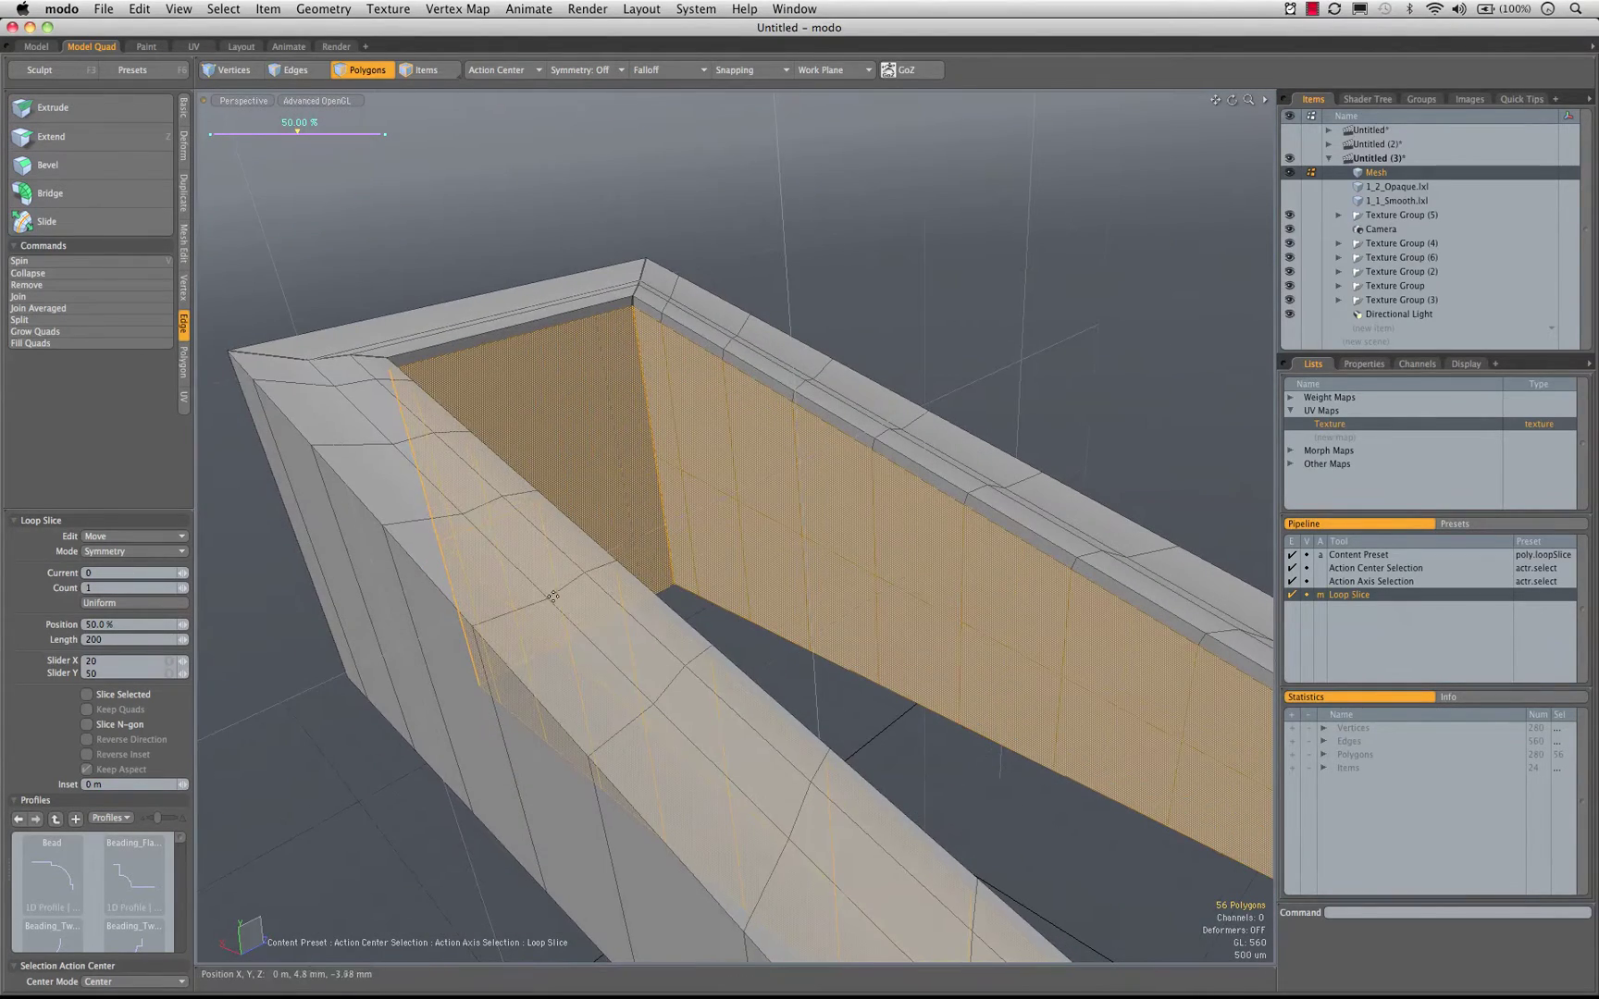
{"action": "key", "text": "super+z"}
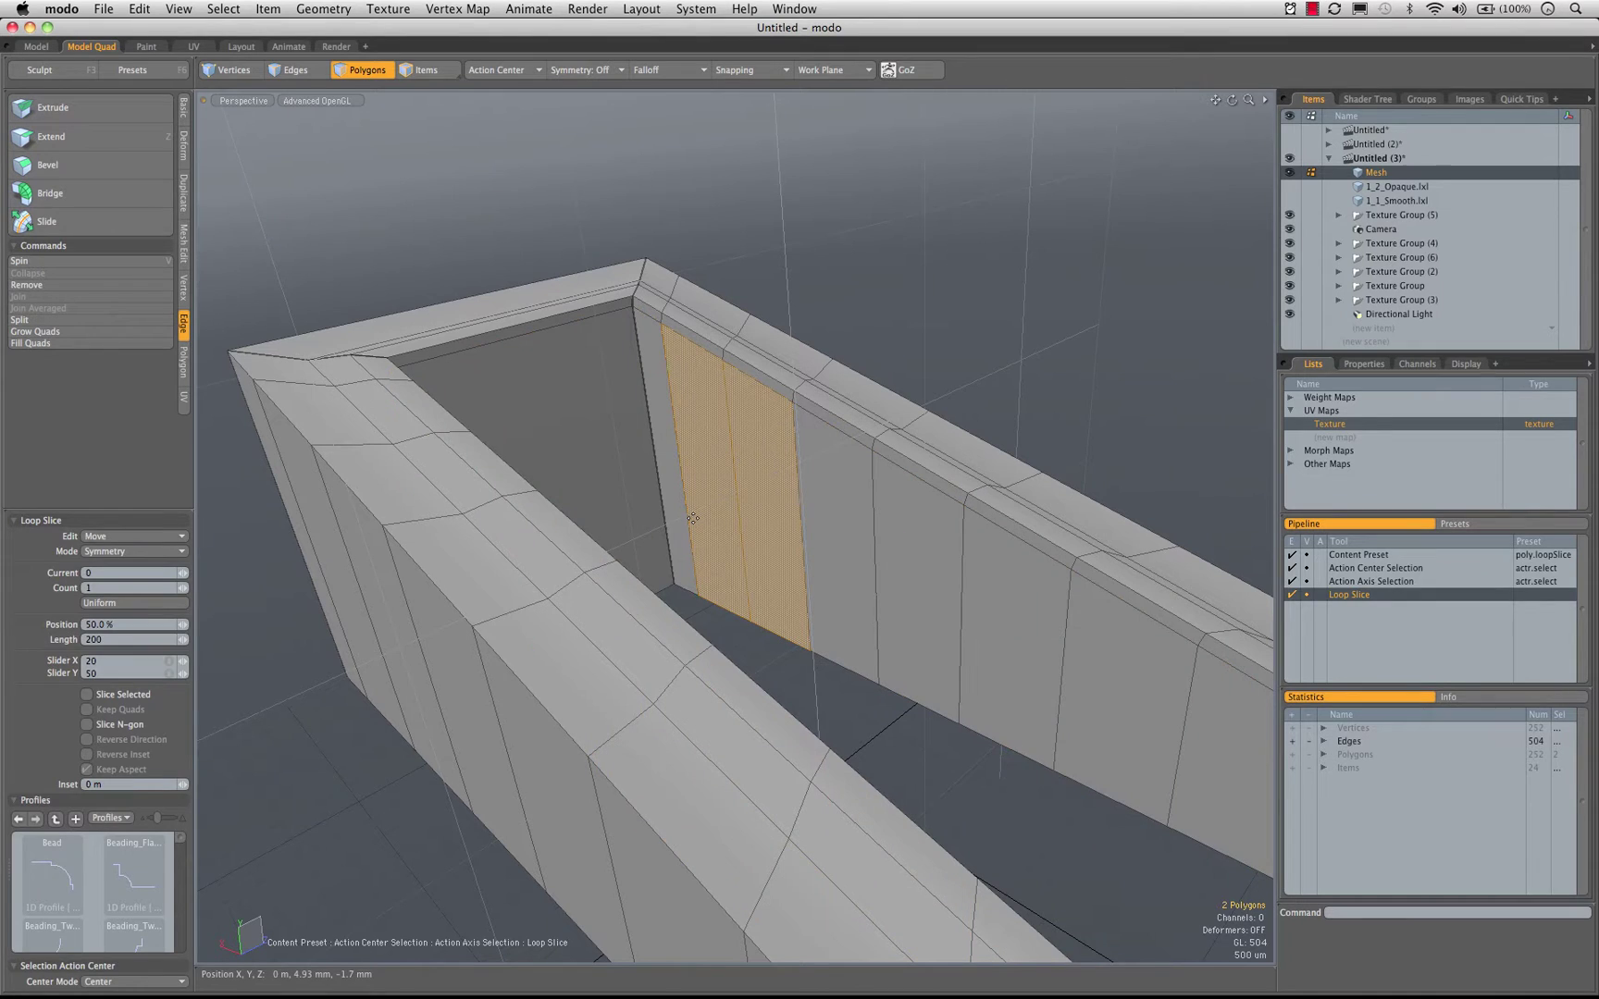
Select the inner slot wall ring and slice it horizontally in the Front view at Y 1.2 mm, from X -8.4 mm to 8.7555 mm
{"action": "key", "text": "space"}
{"action": "key", "text": "shift+c"}
{"action": "key", "text": "ctrl+space"}
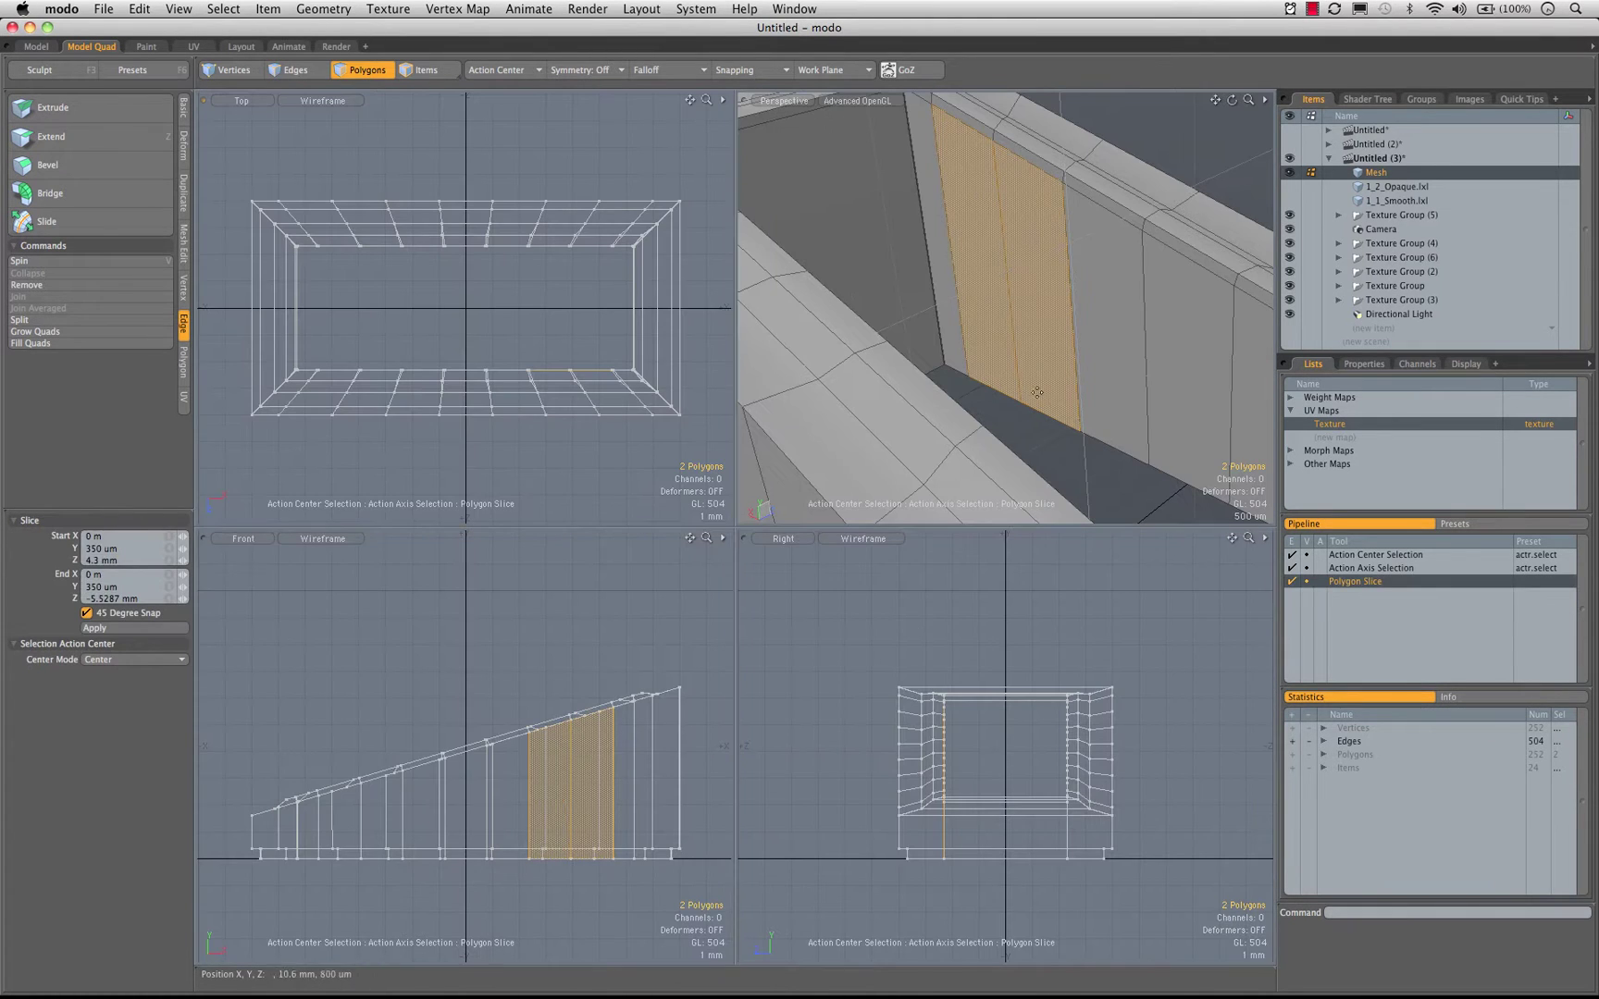
{"action": "key", "text": "l"}
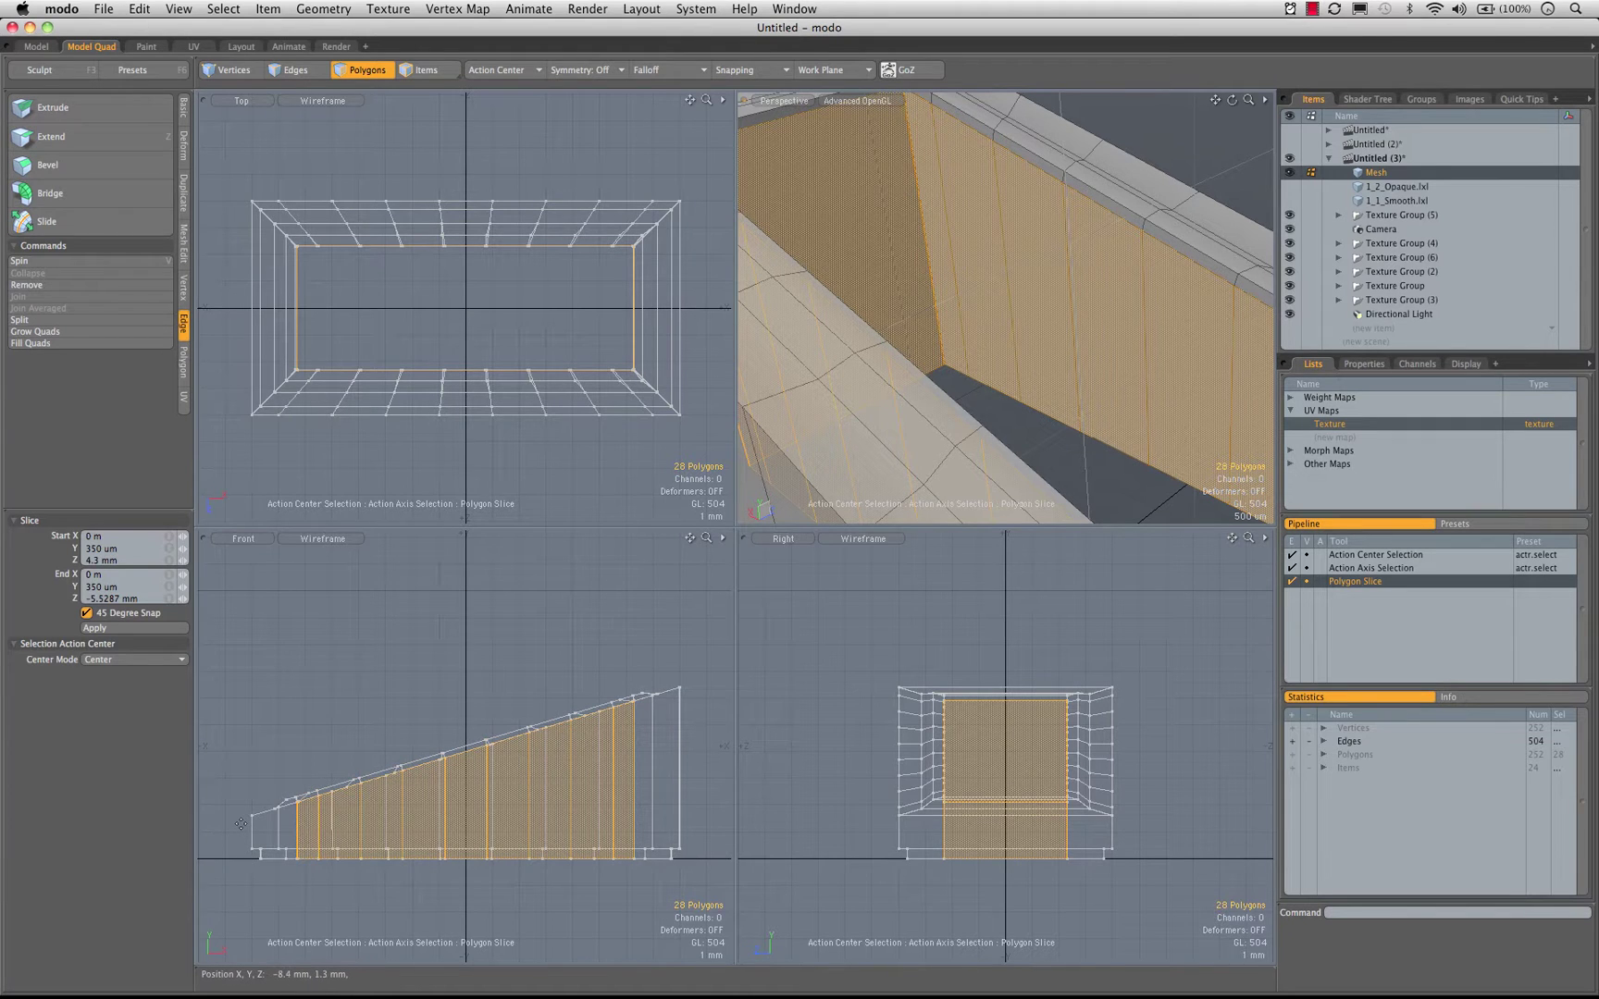
{"action": "left_click_drag", "start_coordinate": [240, 827], "coordinate": [700, 826]}
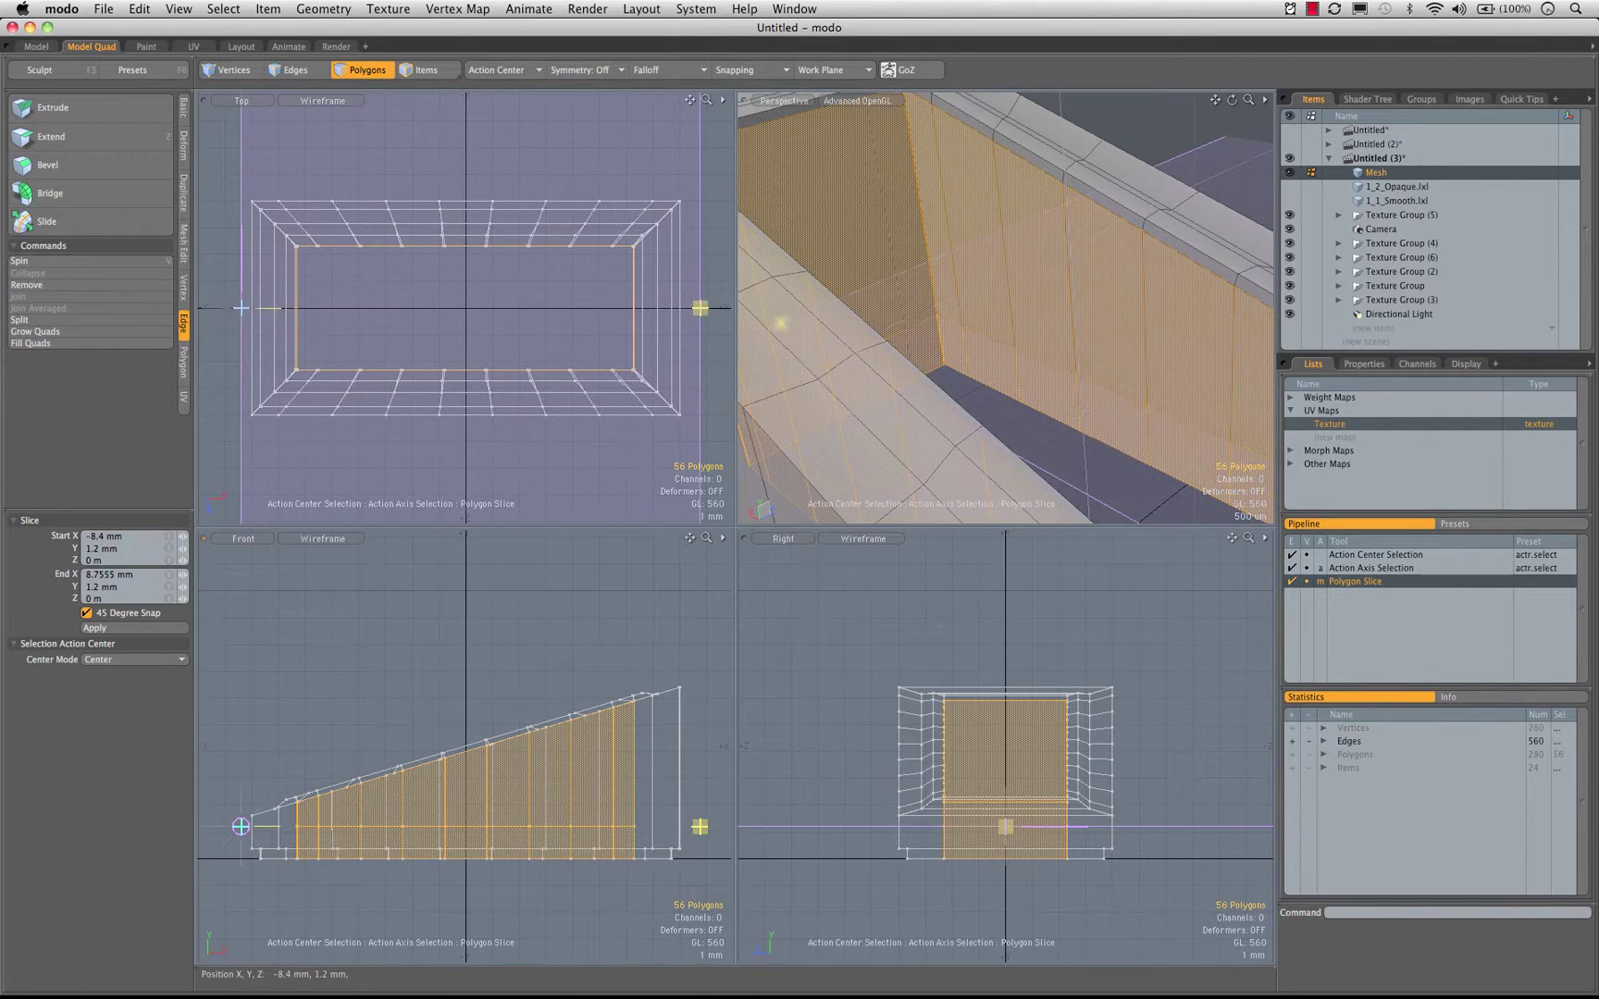
{"action": "left_click_drag", "start_coordinate": [911, 339], "coordinate": [814, 327], "text": "alt"}
{"action": "key", "text": "space"}
{"action": "key", "text": "space"}
{"action": "key", "text": "space"}
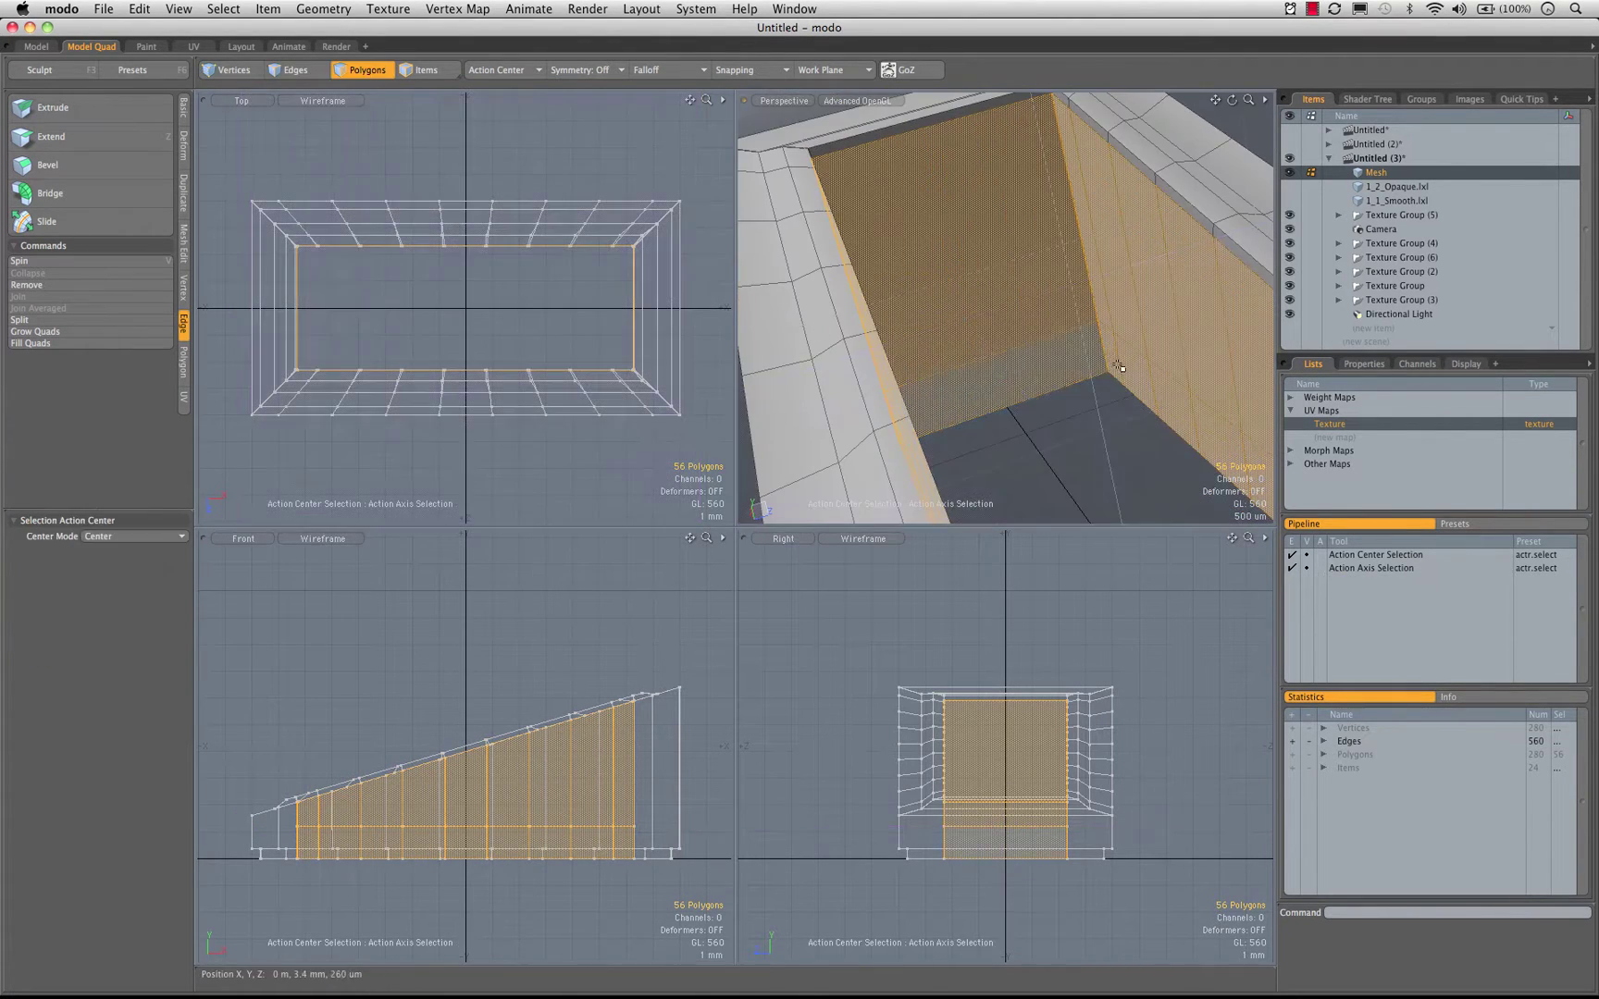
Select the sliced edge loop on the inner slot walls and raise its tall end 3.2 mm using a reversed linear falloff along X
{"action": "double_click", "coordinate": [1138, 351]}
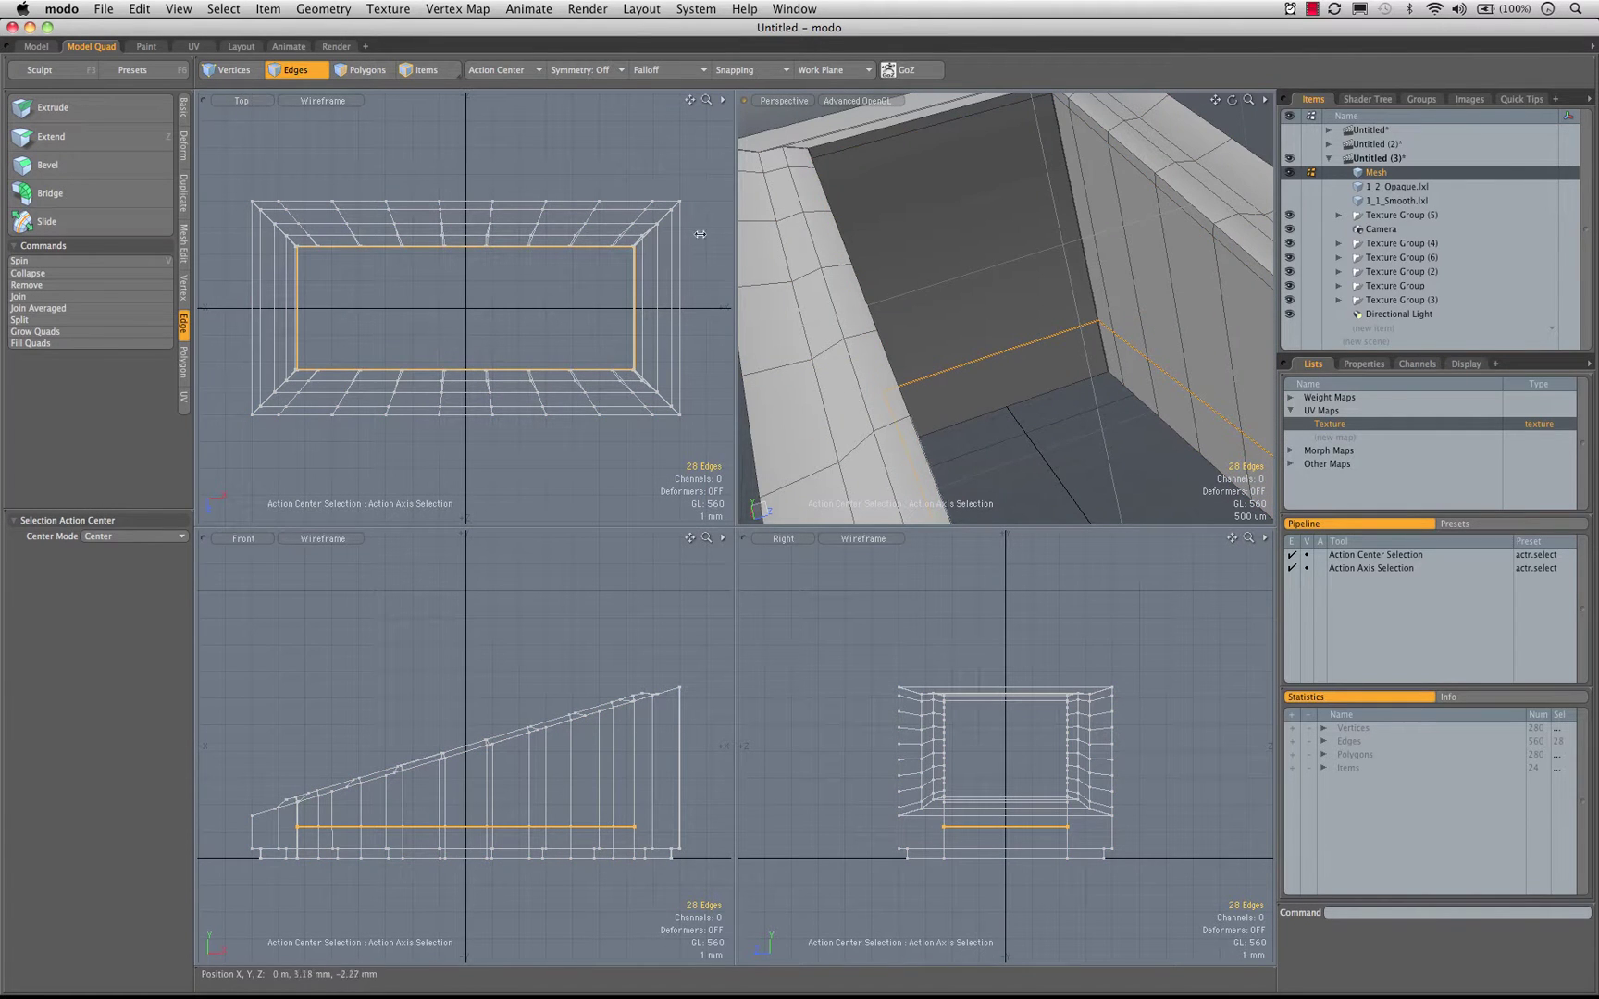
{"action": "left_click", "coordinate": [754, 70]}
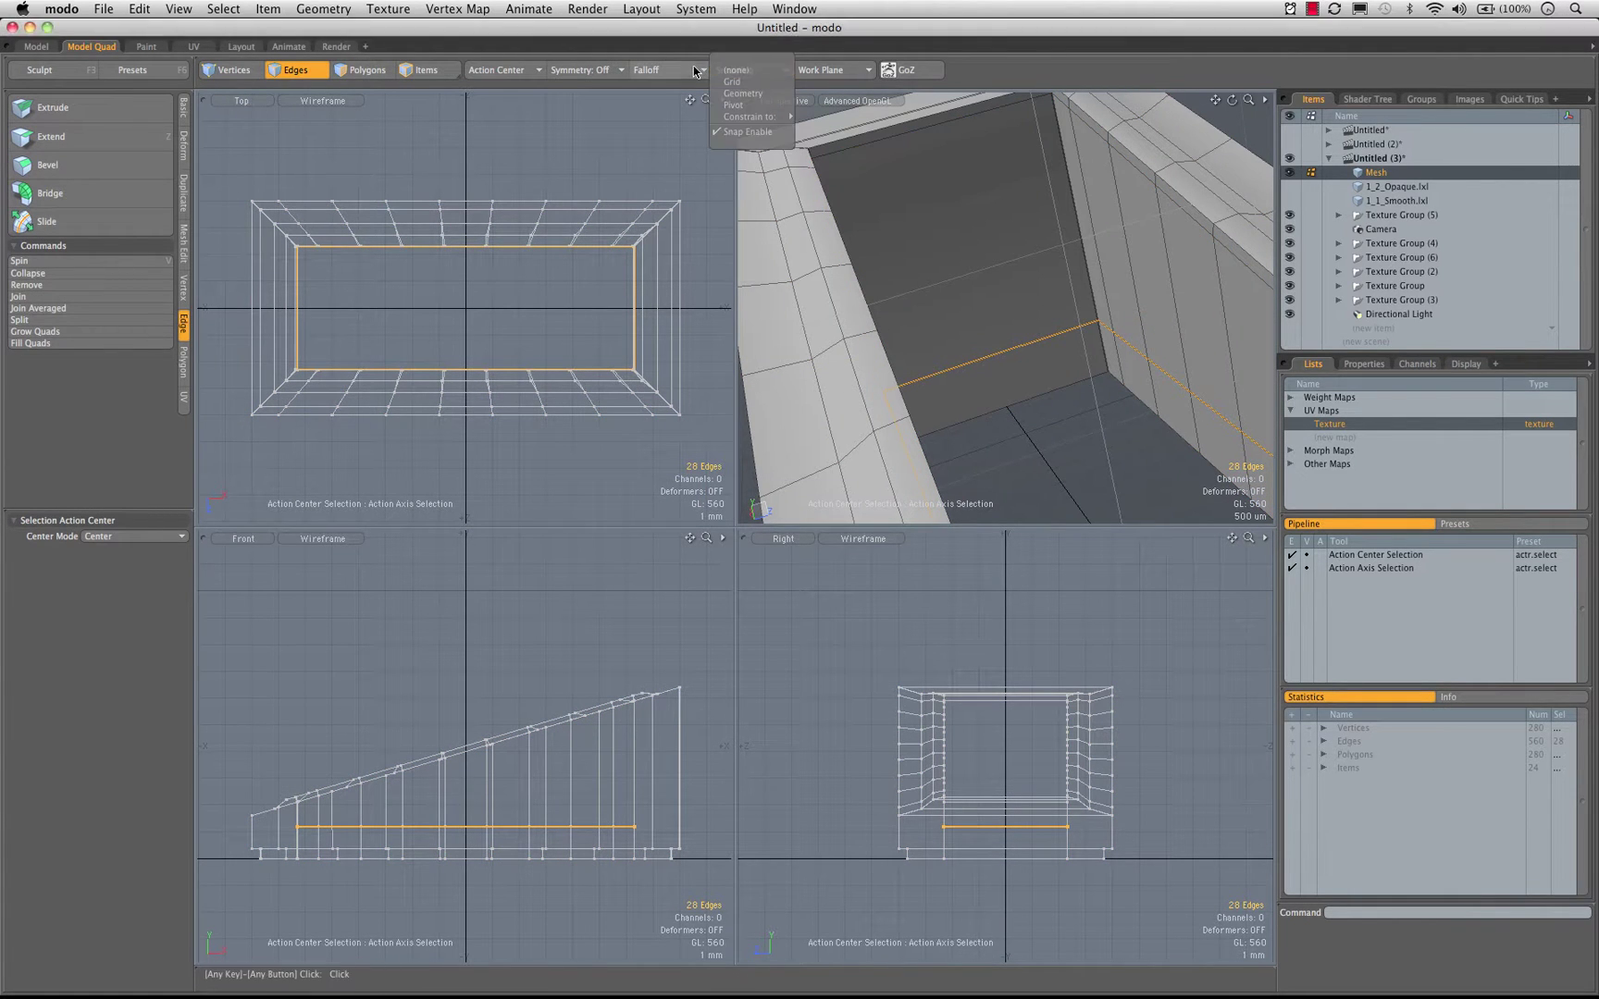
{"action": "left_click", "coordinate": [693, 71]}
{"action": "left_click", "coordinate": [689, 93]}
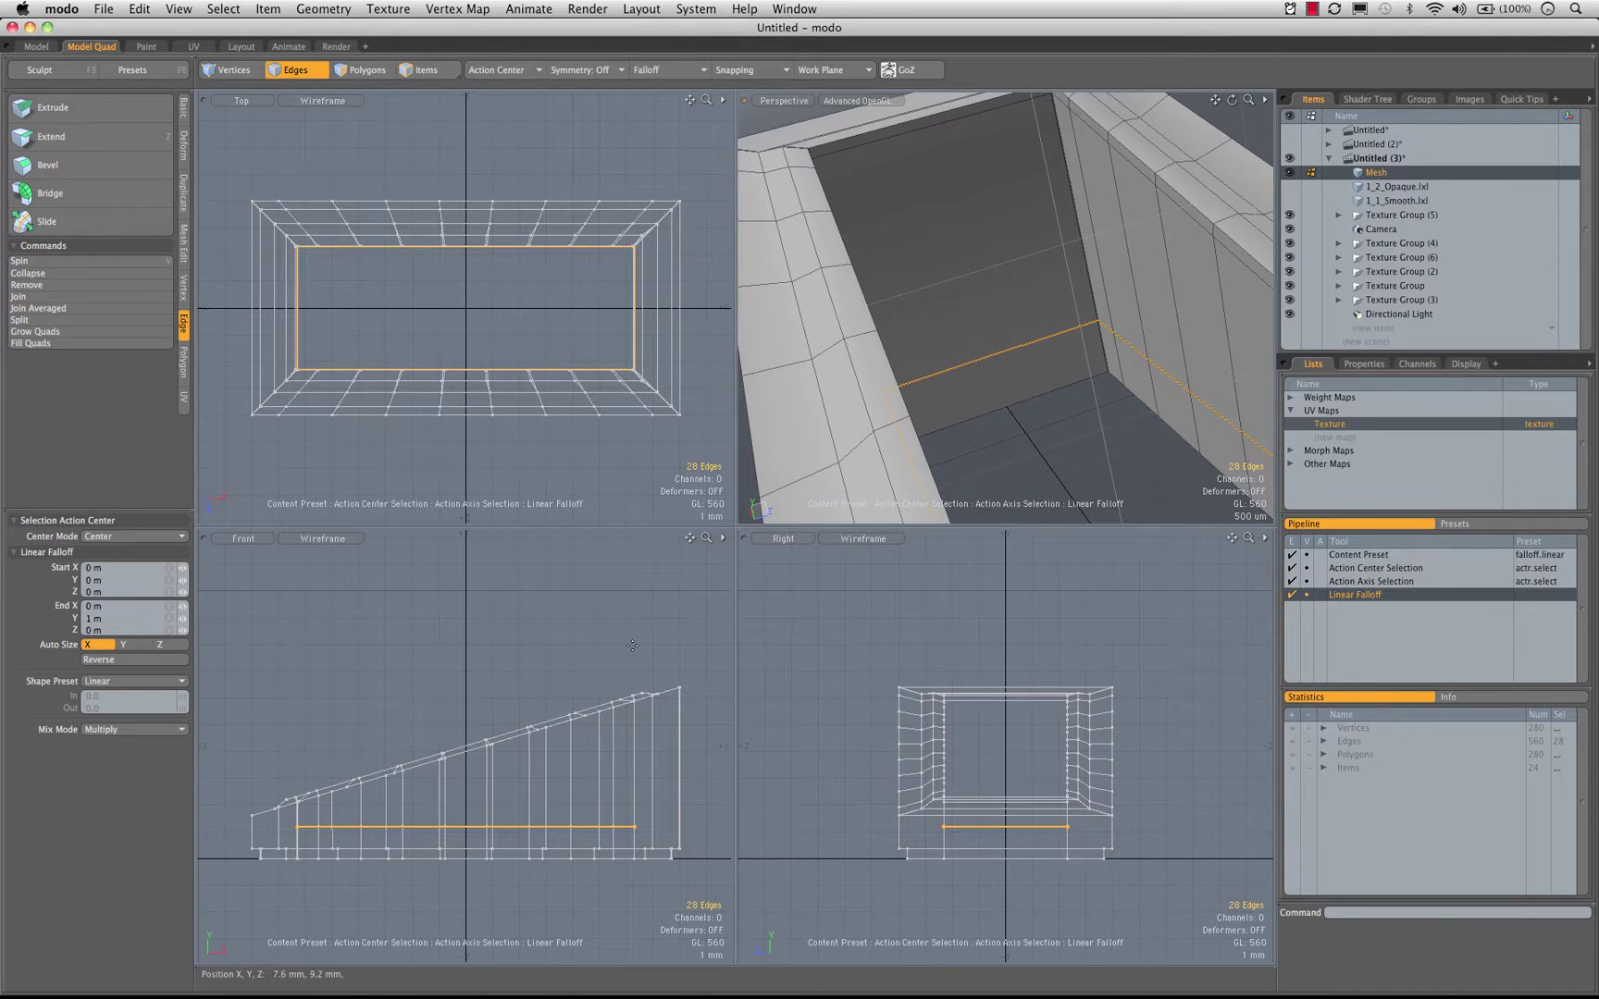
{"action": "key", "text": "y"}
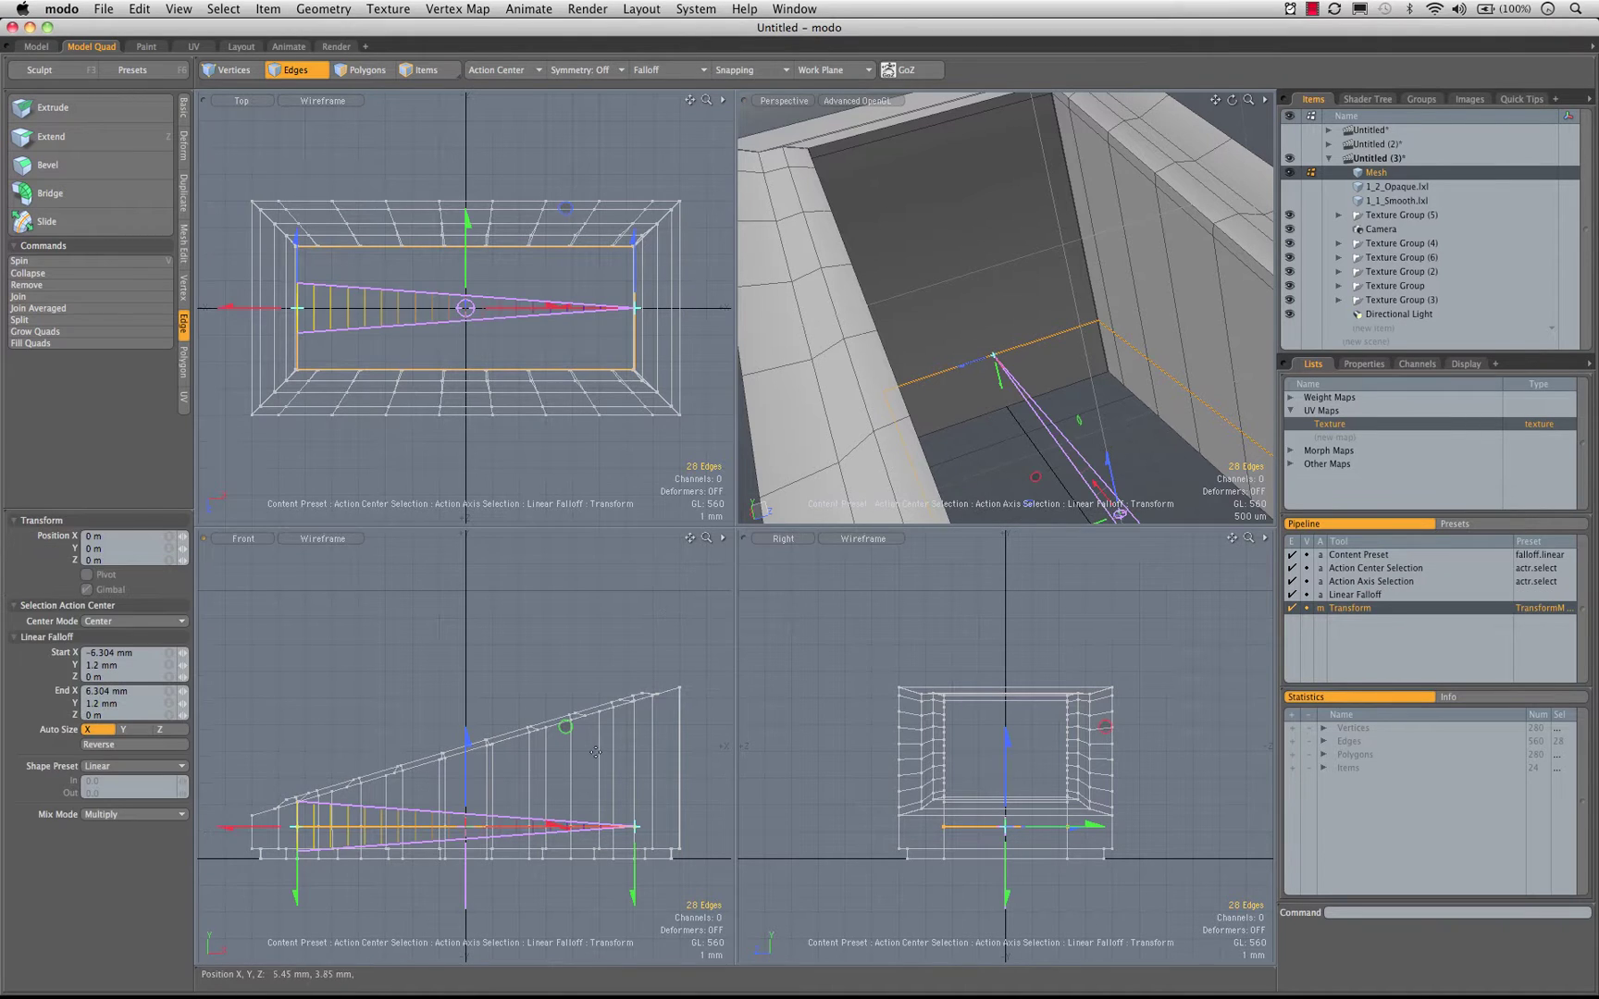
{"action": "left_click", "coordinate": [115, 744]}
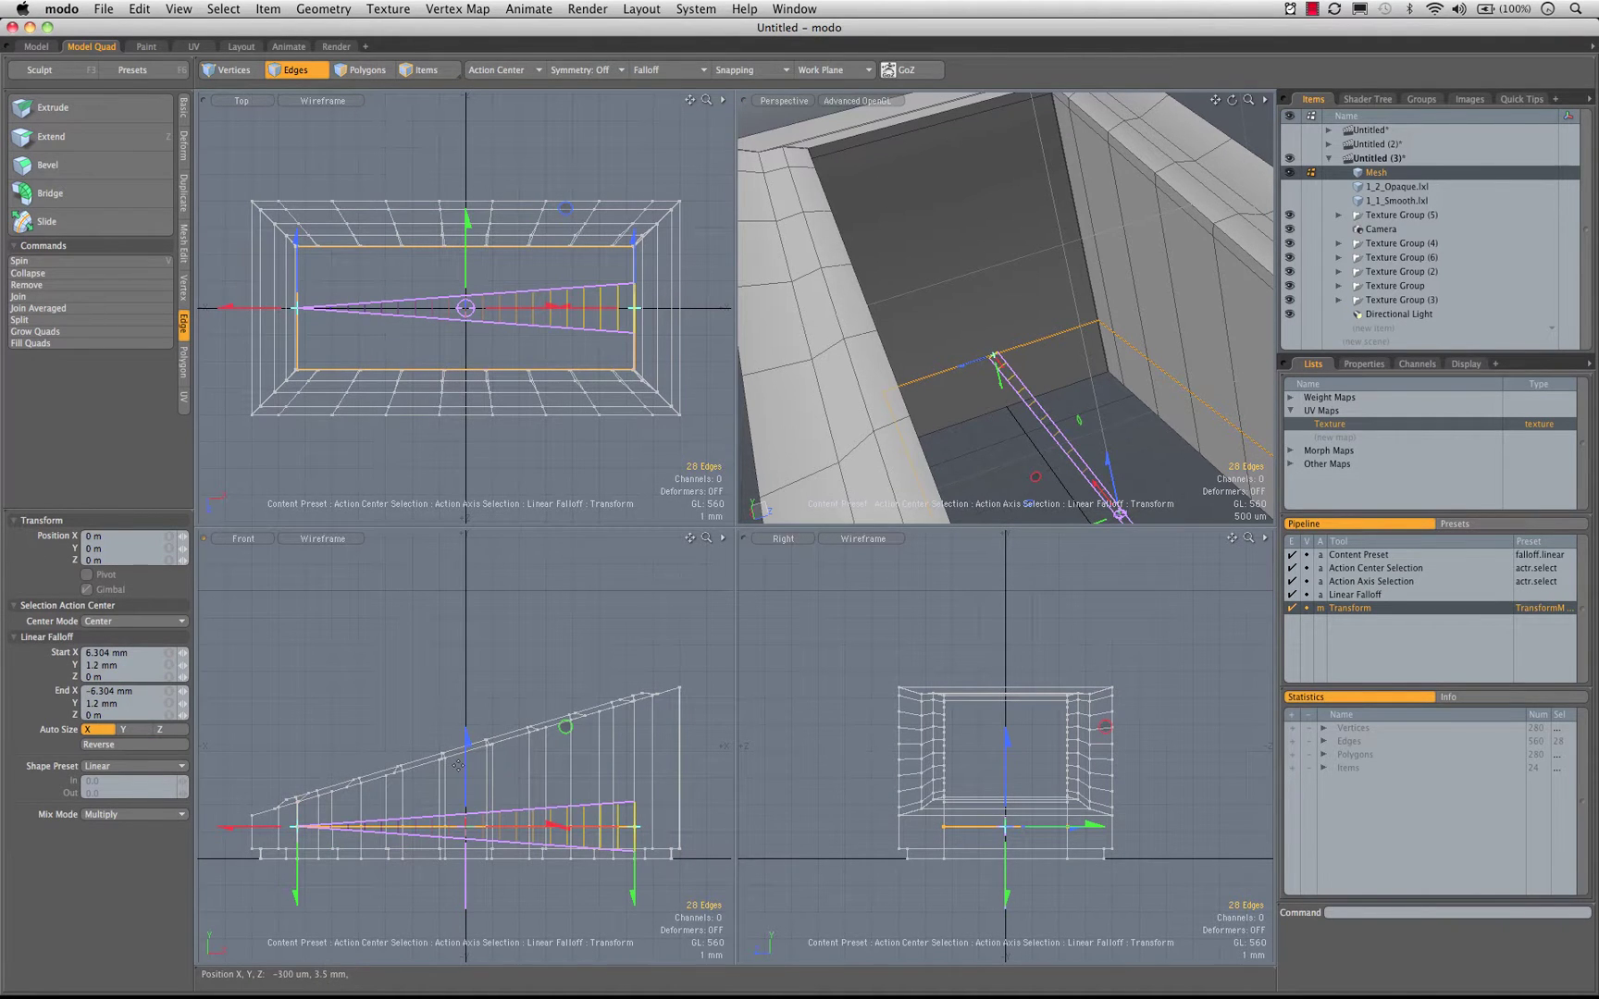
{"action": "left_click_drag", "start_coordinate": [464, 772], "coordinate": [465, 680]}
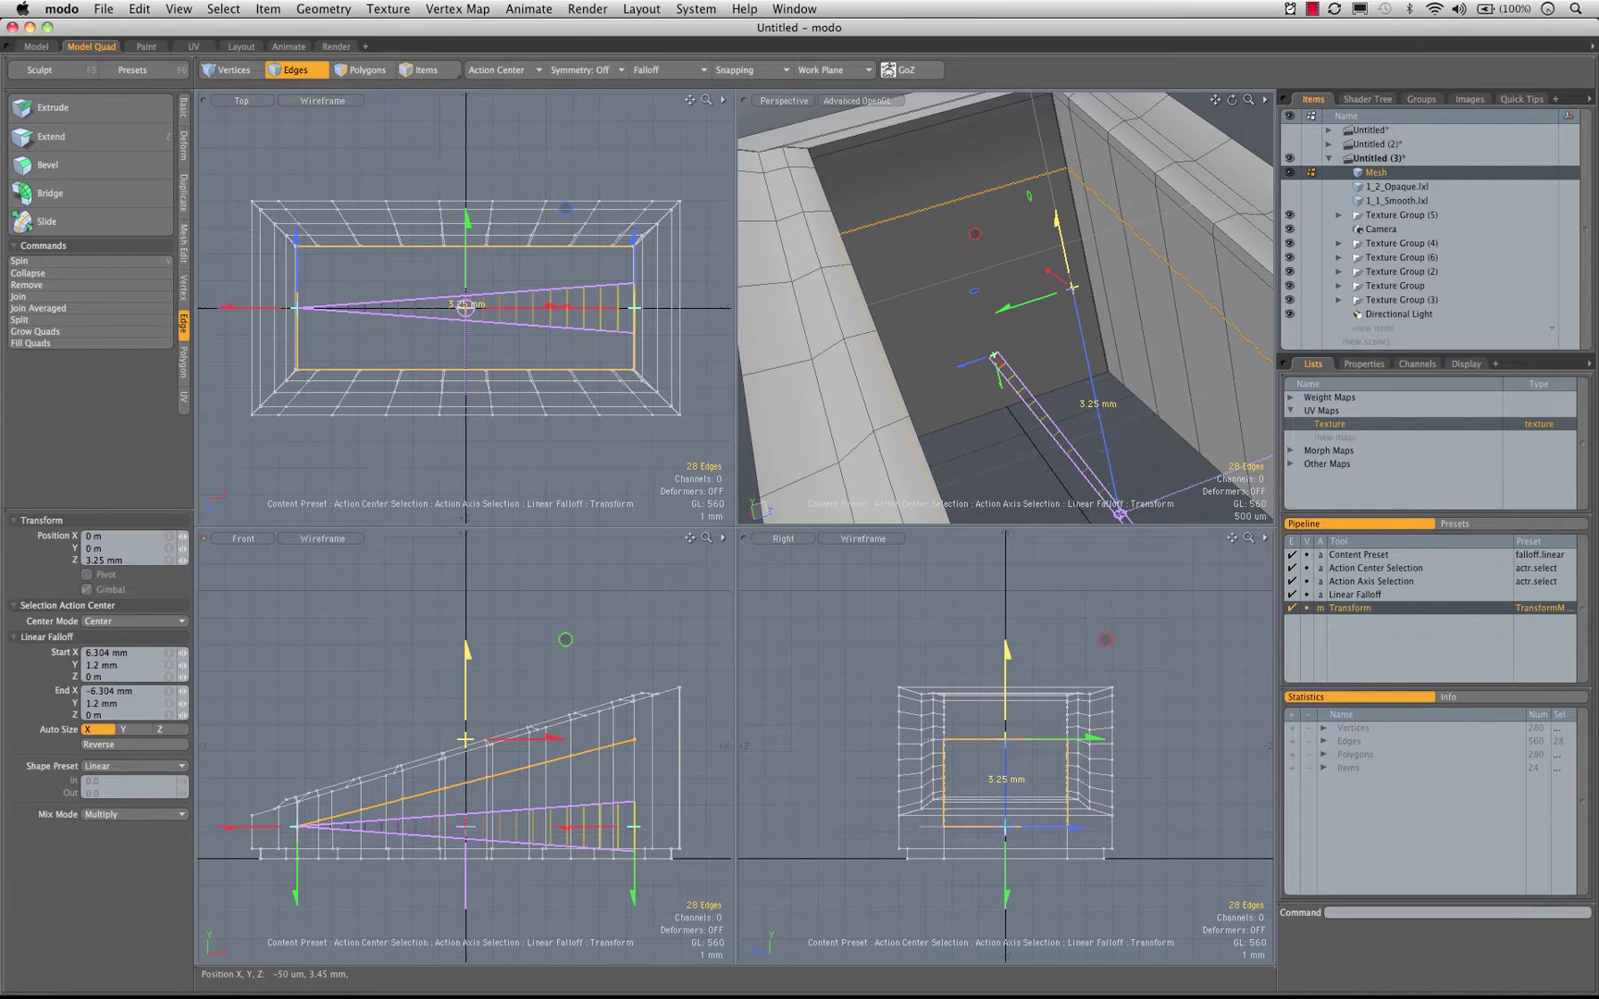
{"action": "left_click_drag", "start_coordinate": [464, 680], "coordinate": [465, 681]}
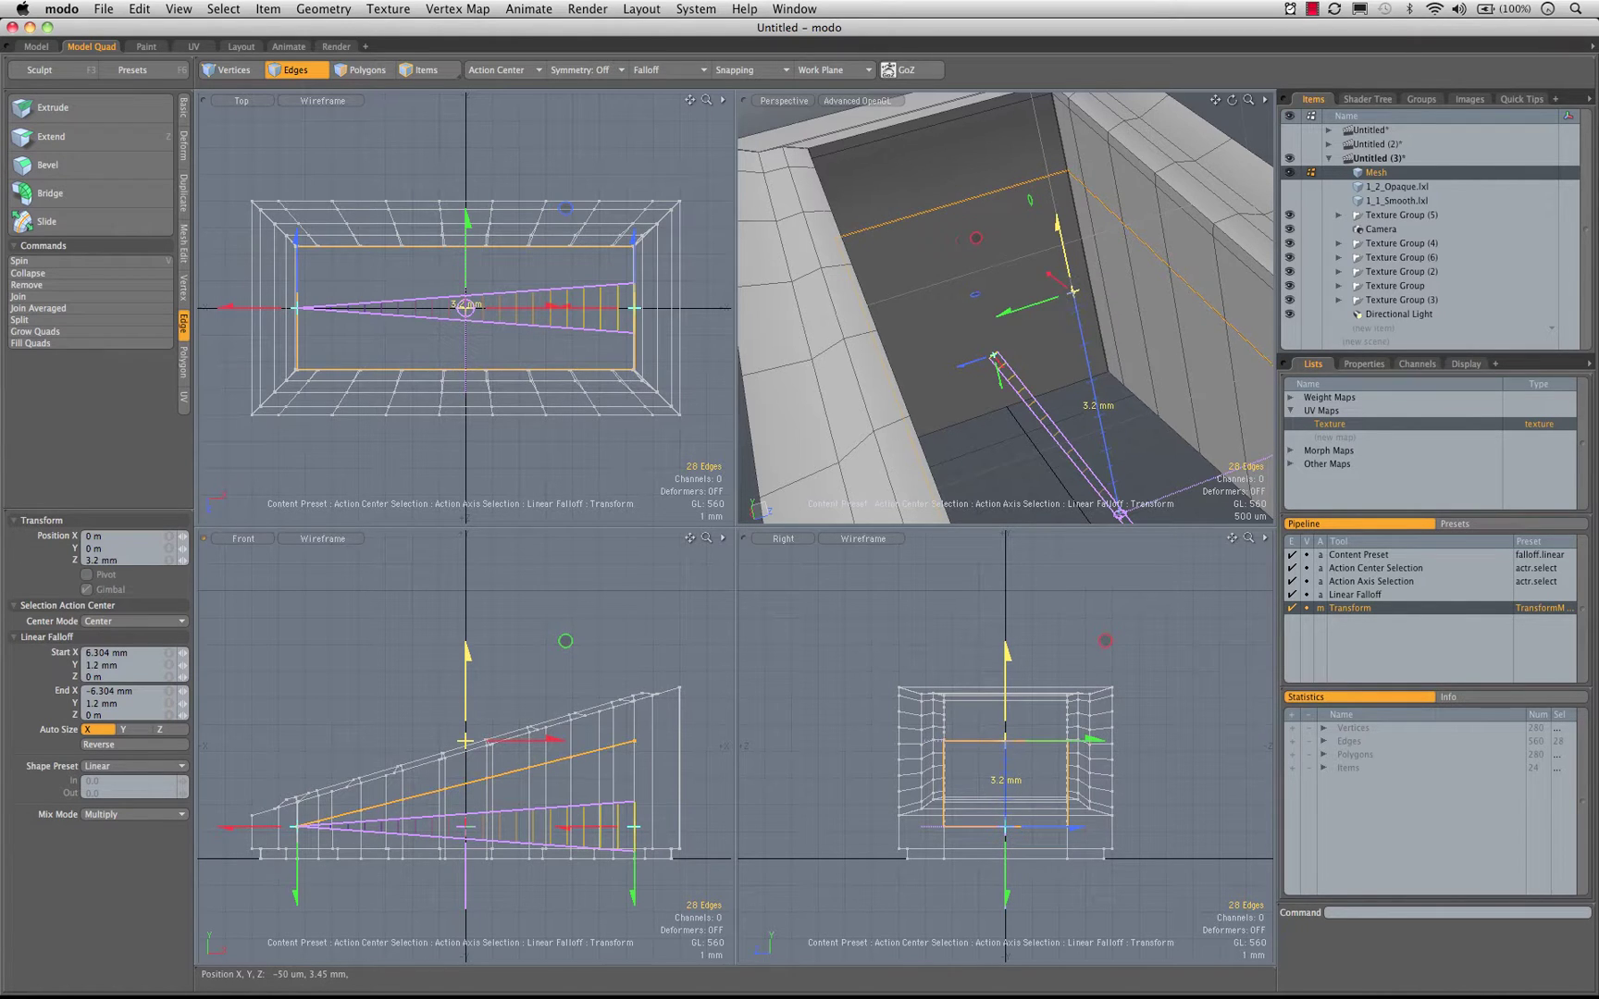
Show the 1_2_Opaque.lxl mesh for reference and set the action center to Automatic
{"action": "left_click", "coordinate": [1289, 187]}
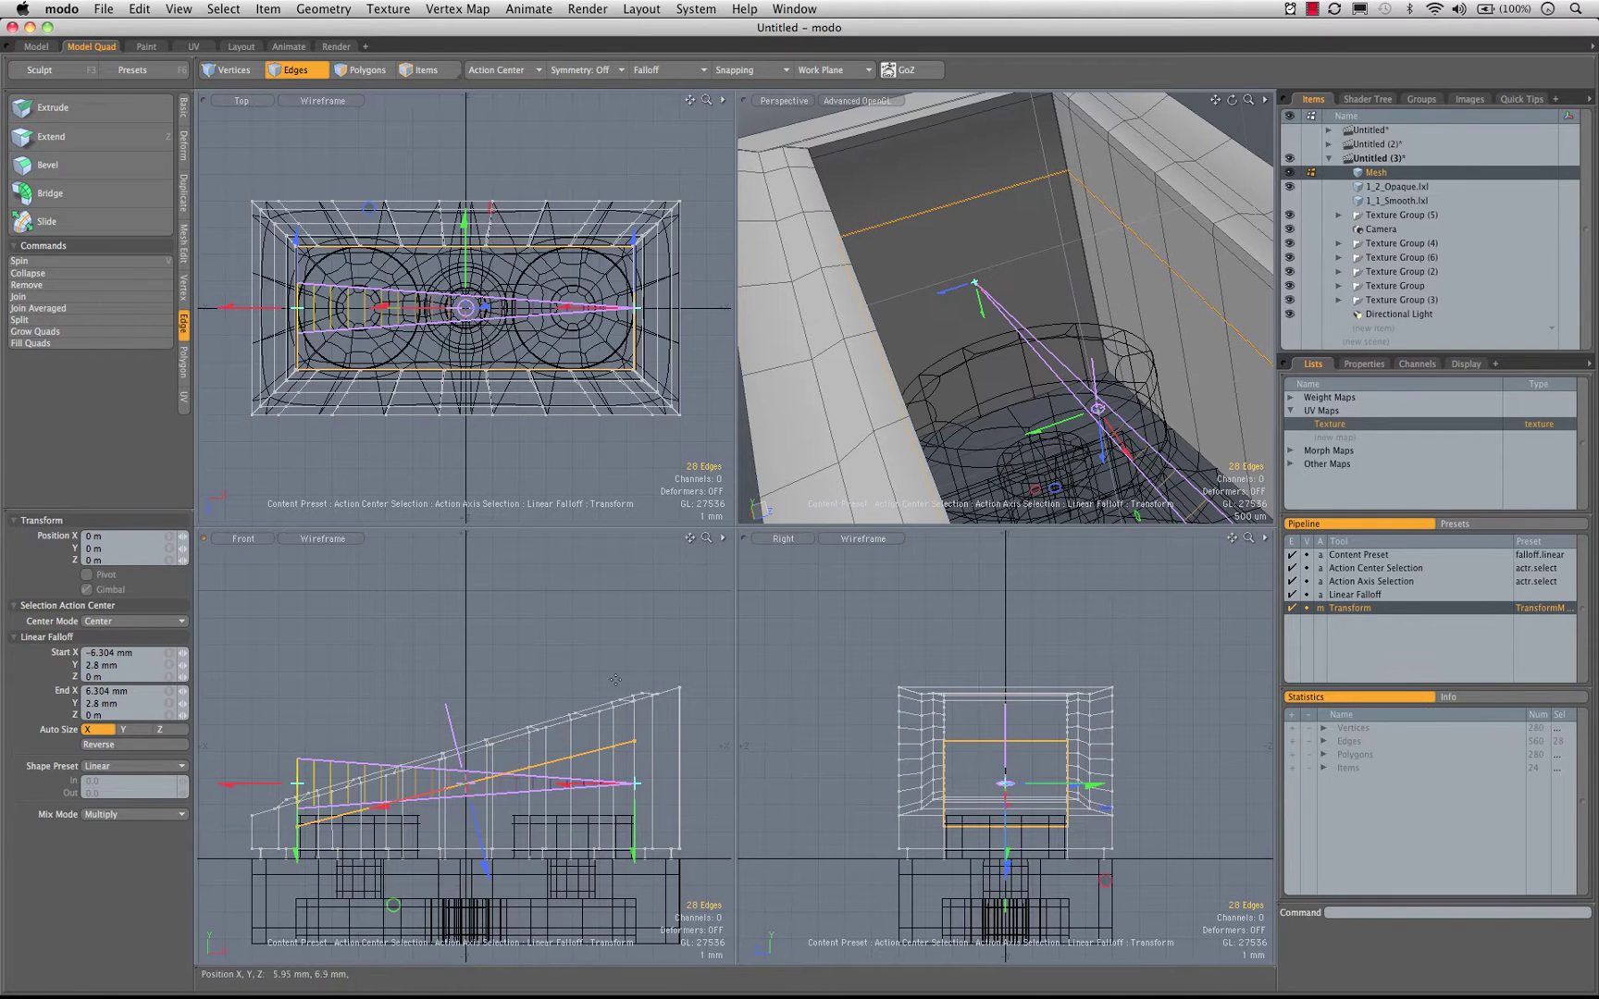
{"action": "left_click_drag", "start_coordinate": [413, 792], "coordinate": [557, 752], "text": "ctrl+alt"}
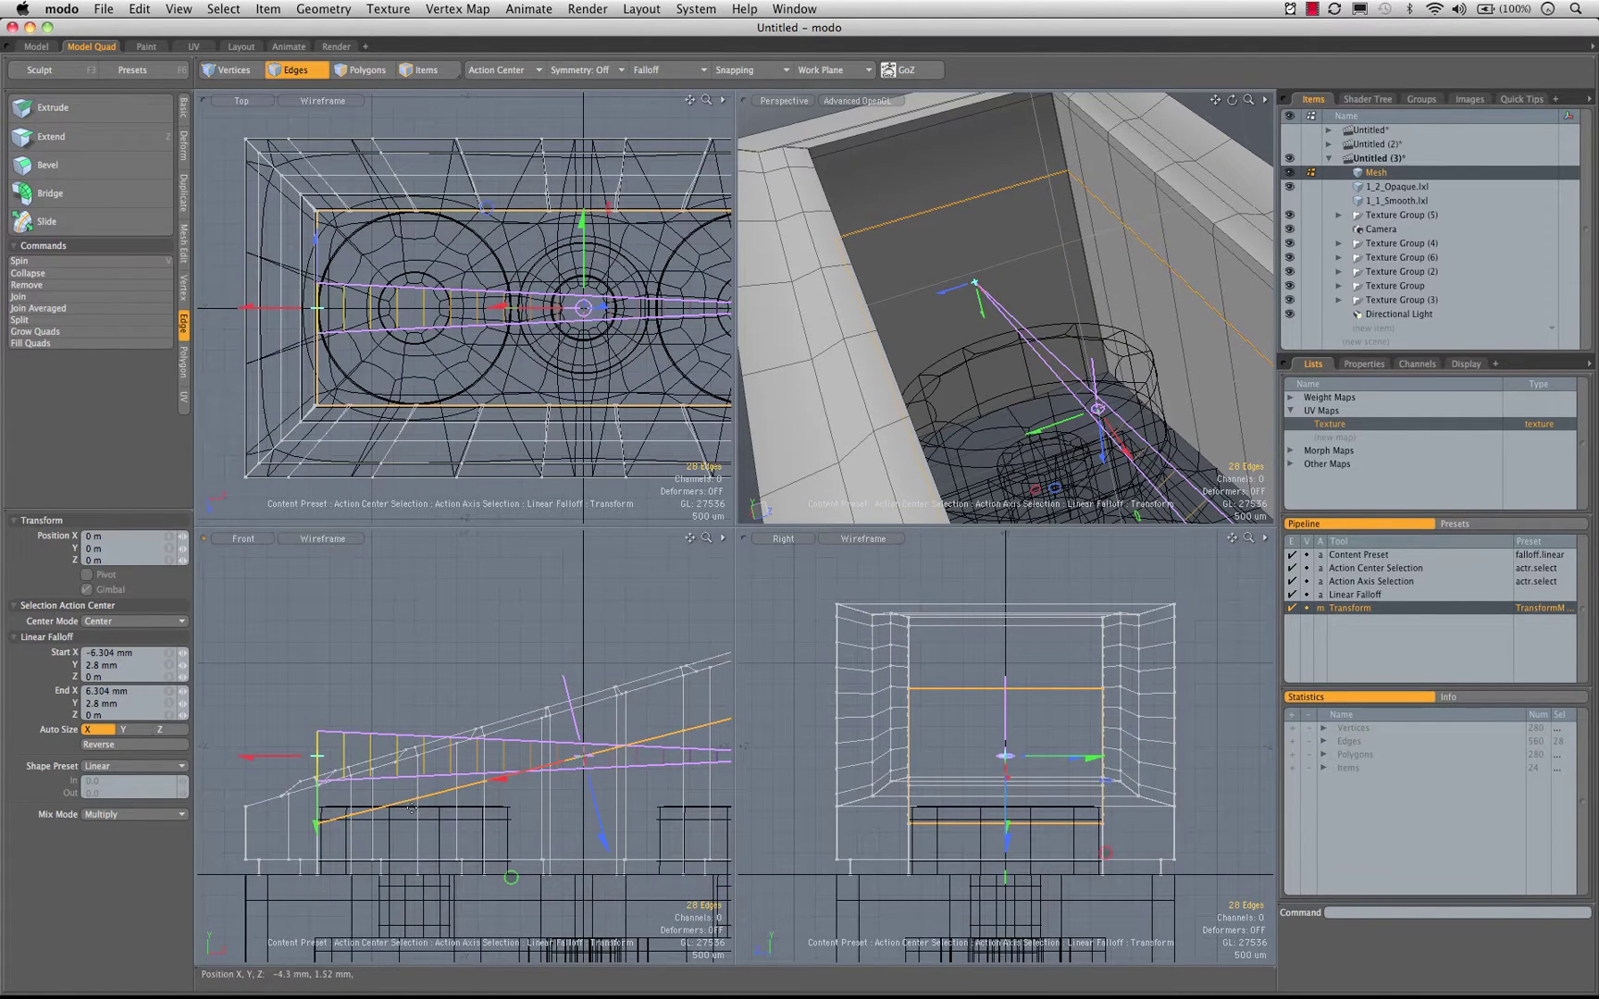
{"action": "left_click_drag", "start_coordinate": [428, 803], "coordinate": [384, 744], "text": "alt"}
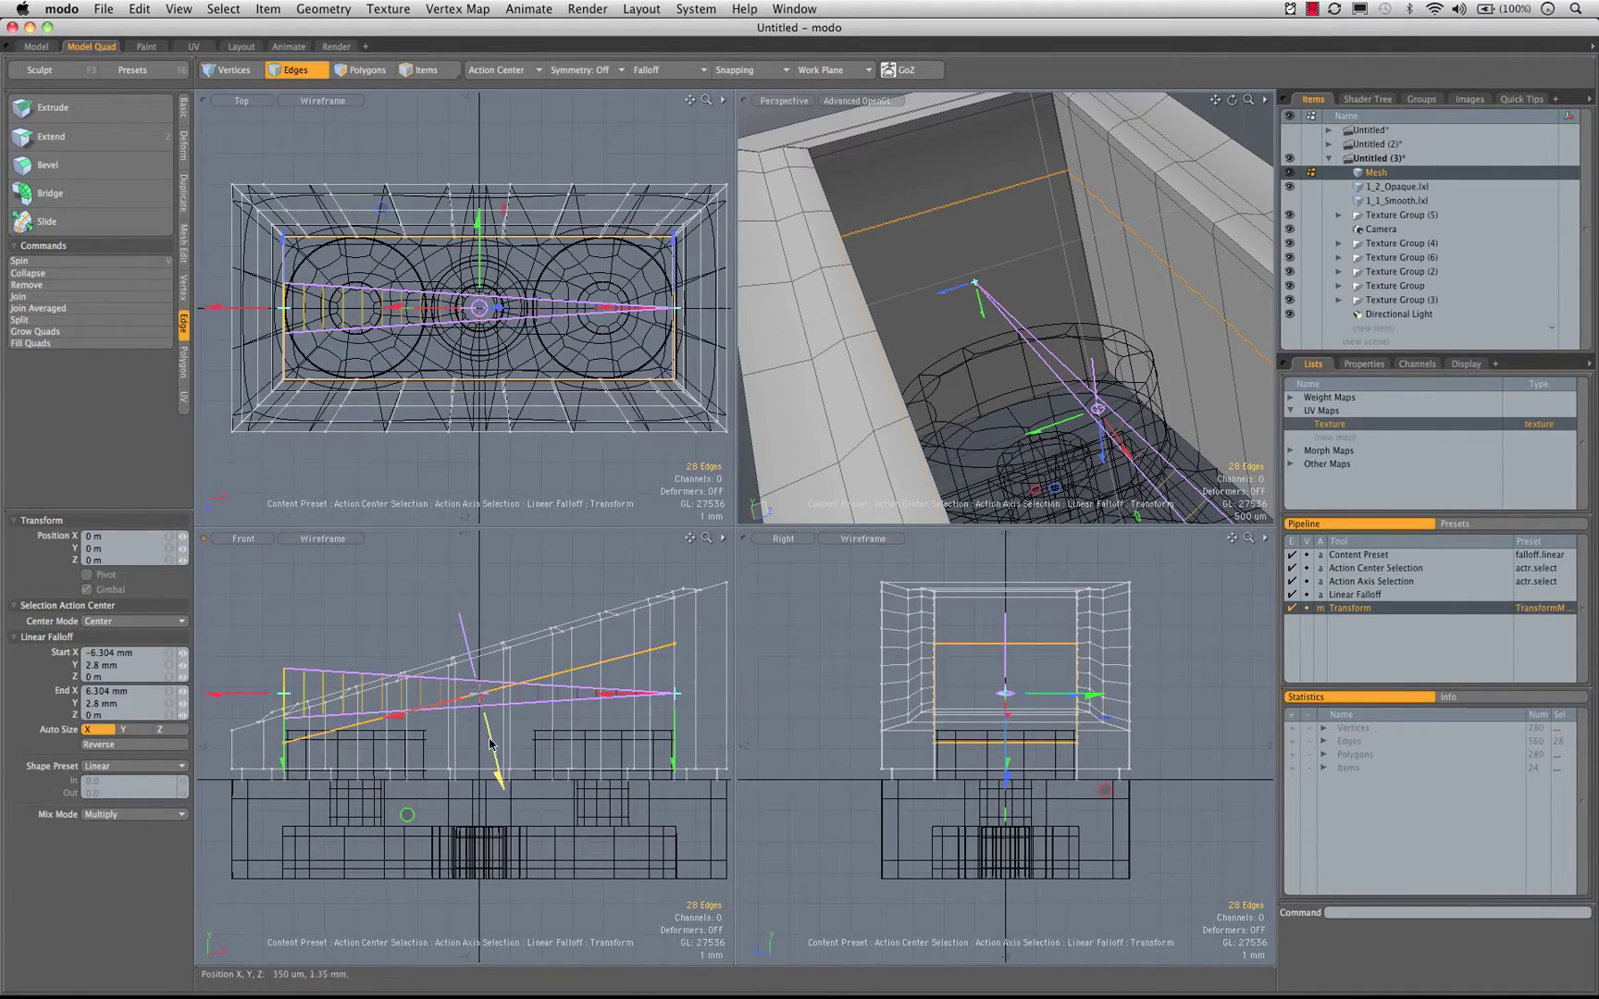
{"action": "left_click", "coordinate": [498, 70]}
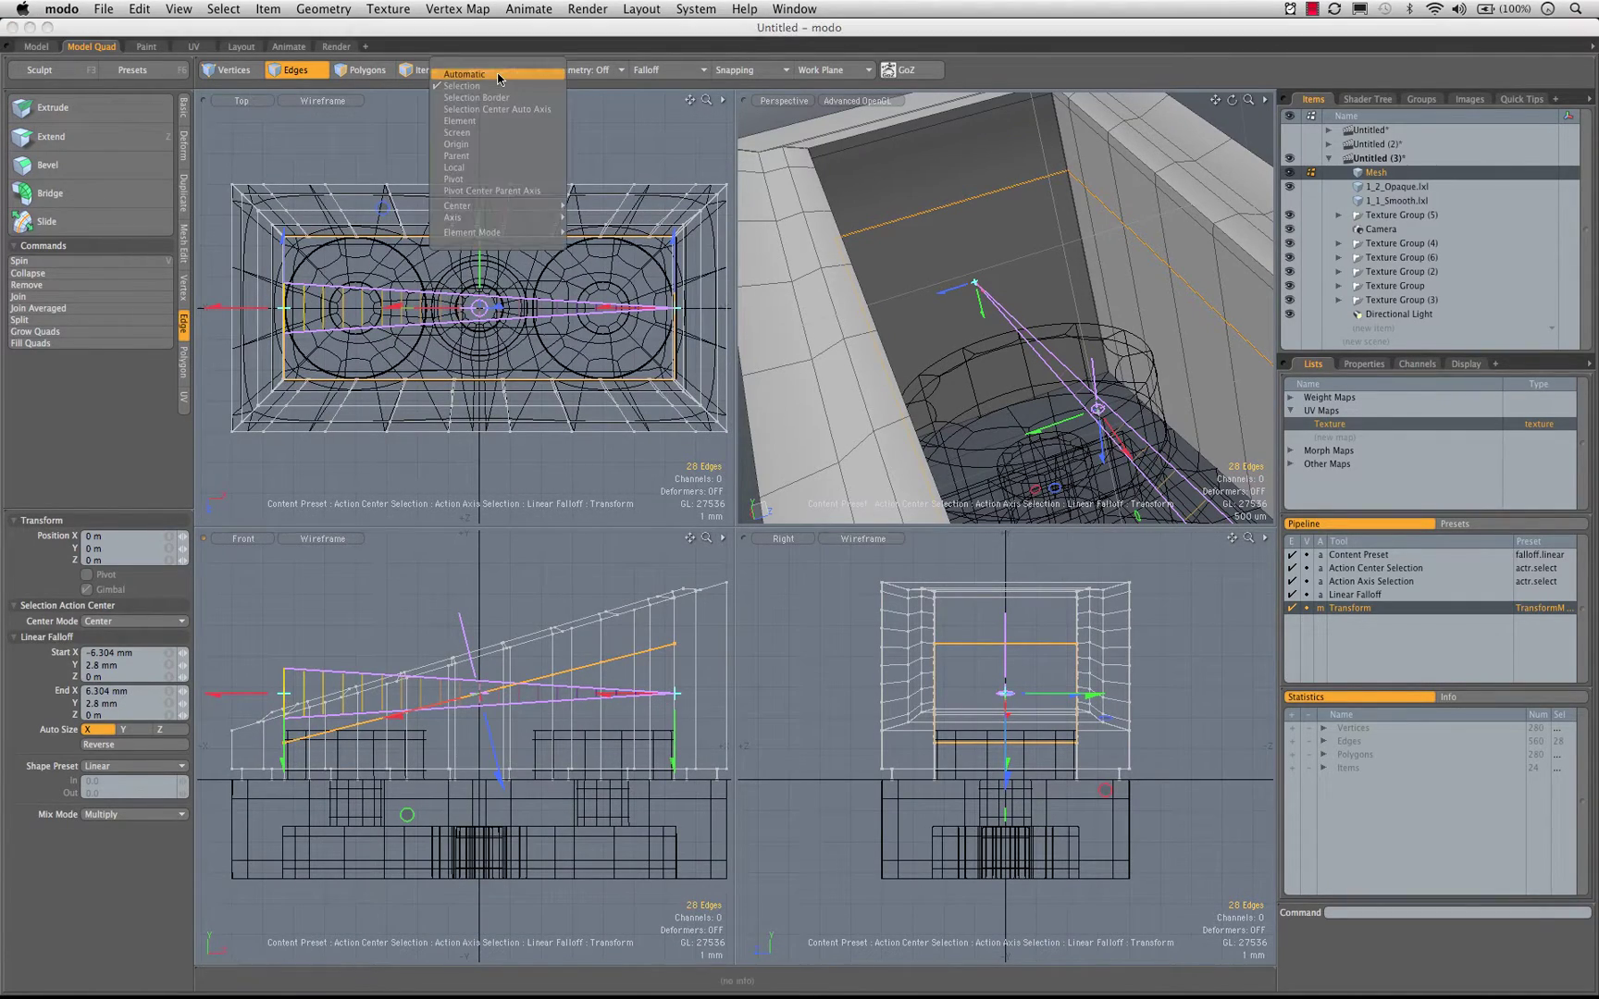
{"action": "left_click", "coordinate": [490, 74]}
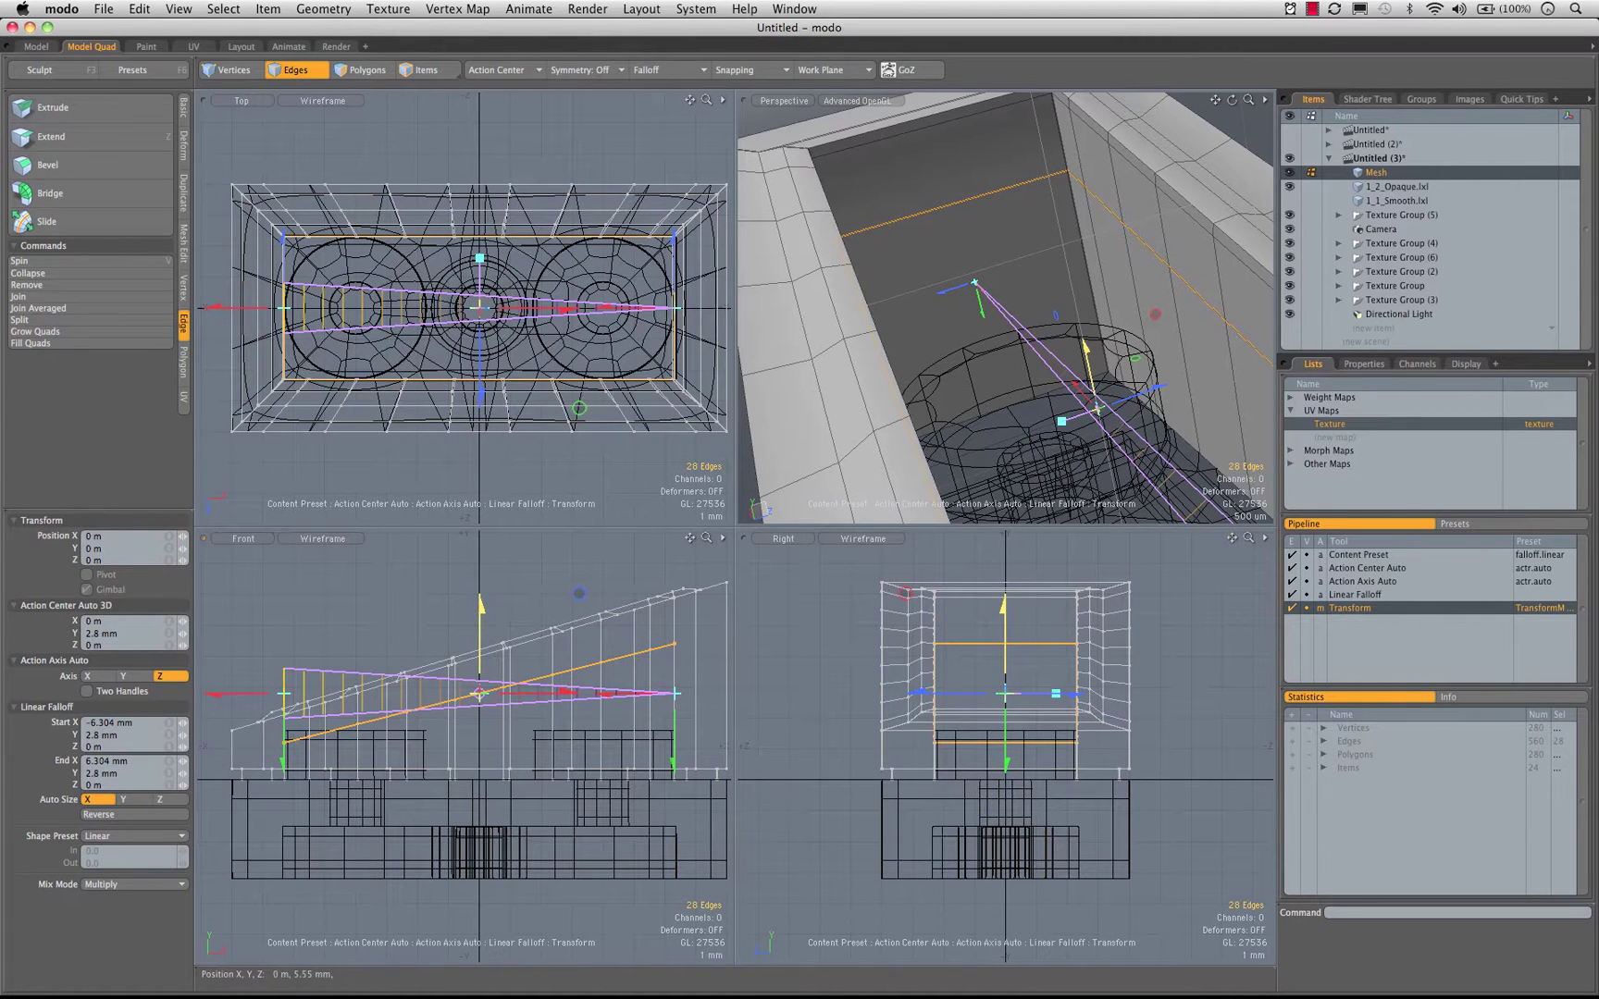
Reverse the linear falloff and raise the edge loop's tall end by 450 um in Y
{"action": "left_click_drag", "start_coordinate": [480, 608], "coordinate": [479, 608]}
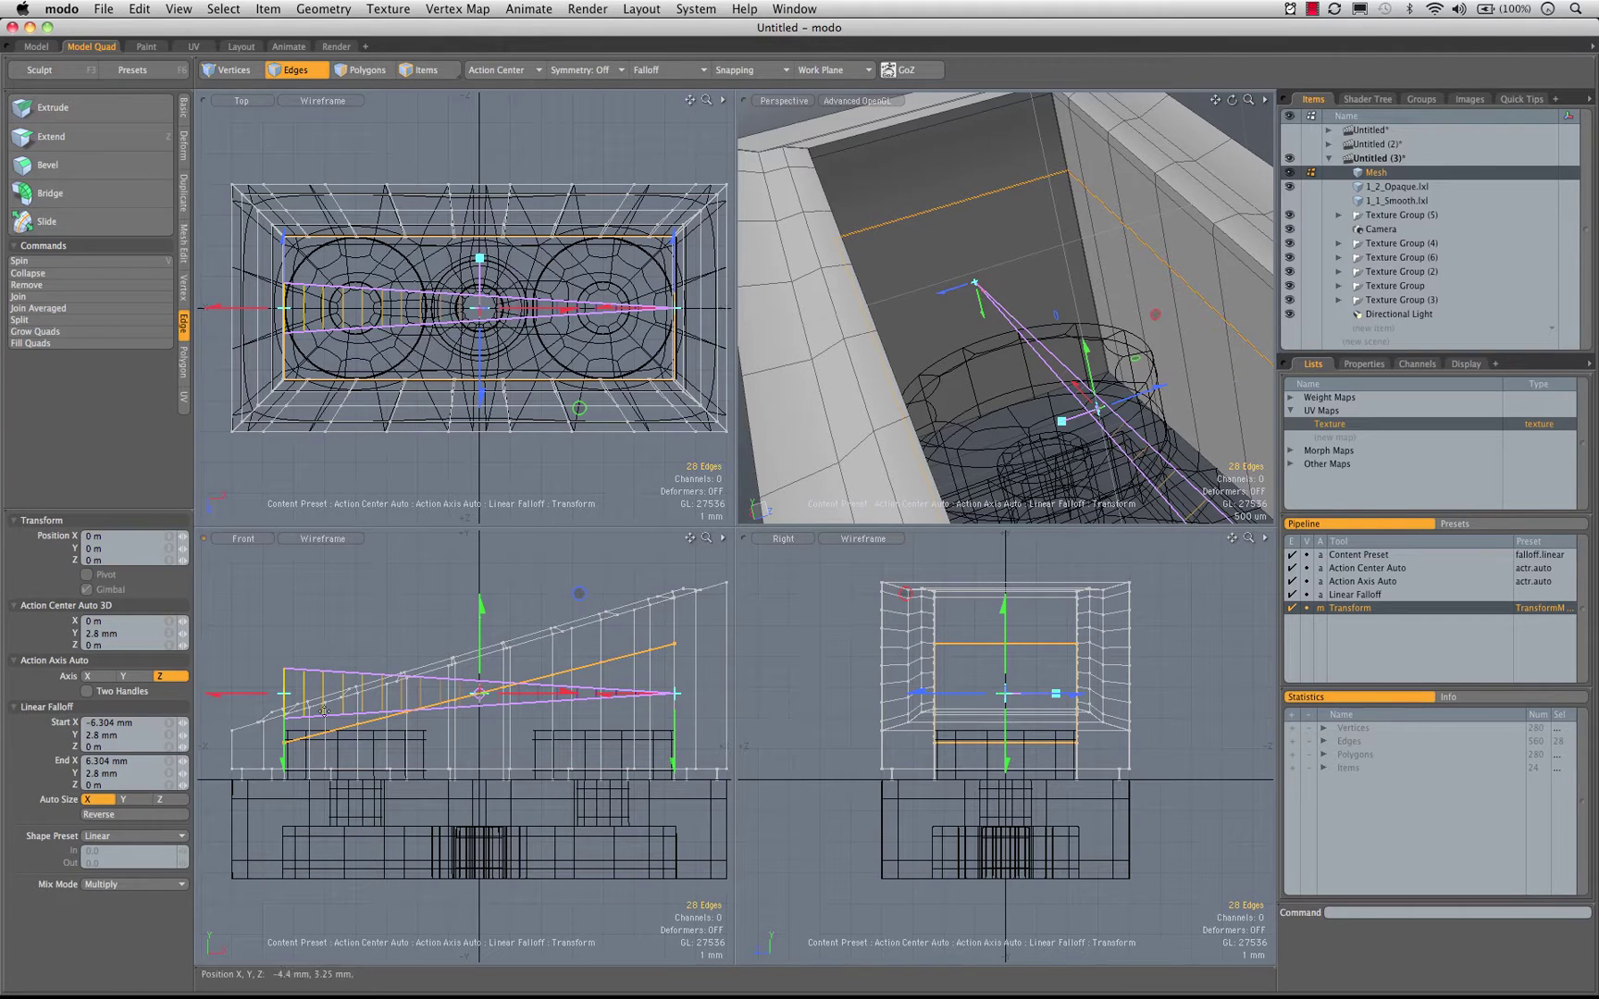
{"action": "left_click", "coordinate": [134, 814]}
{"action": "left_click_drag", "start_coordinate": [481, 604], "coordinate": [481, 590]}
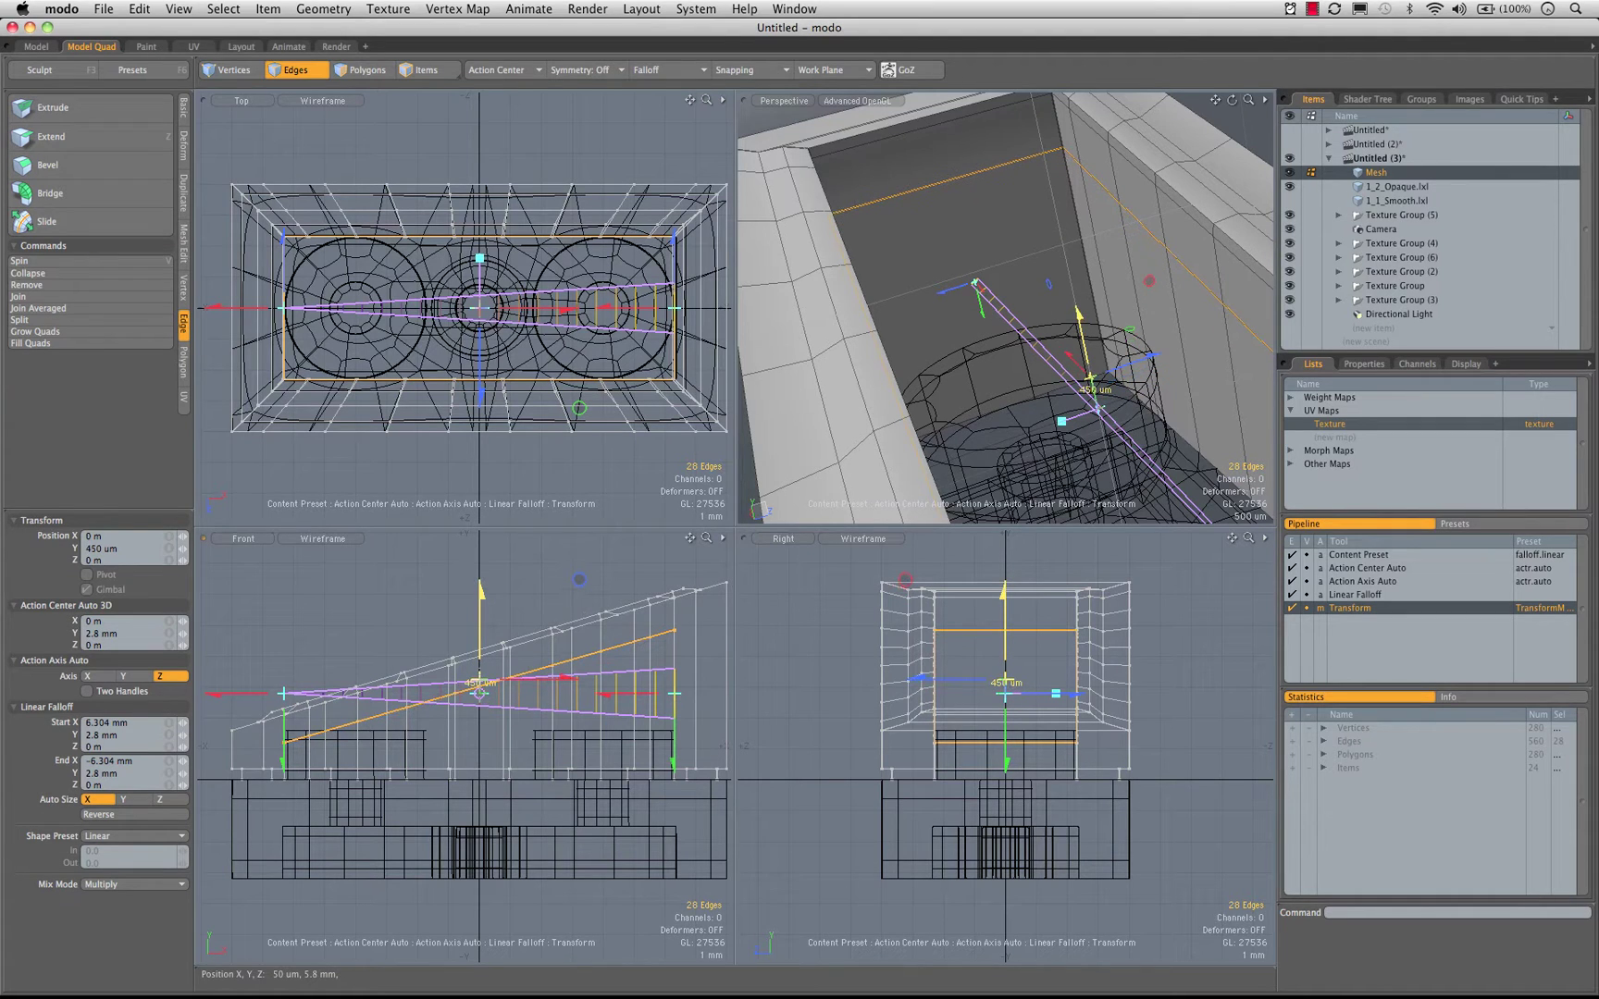
{"action": "key", "text": "space"}
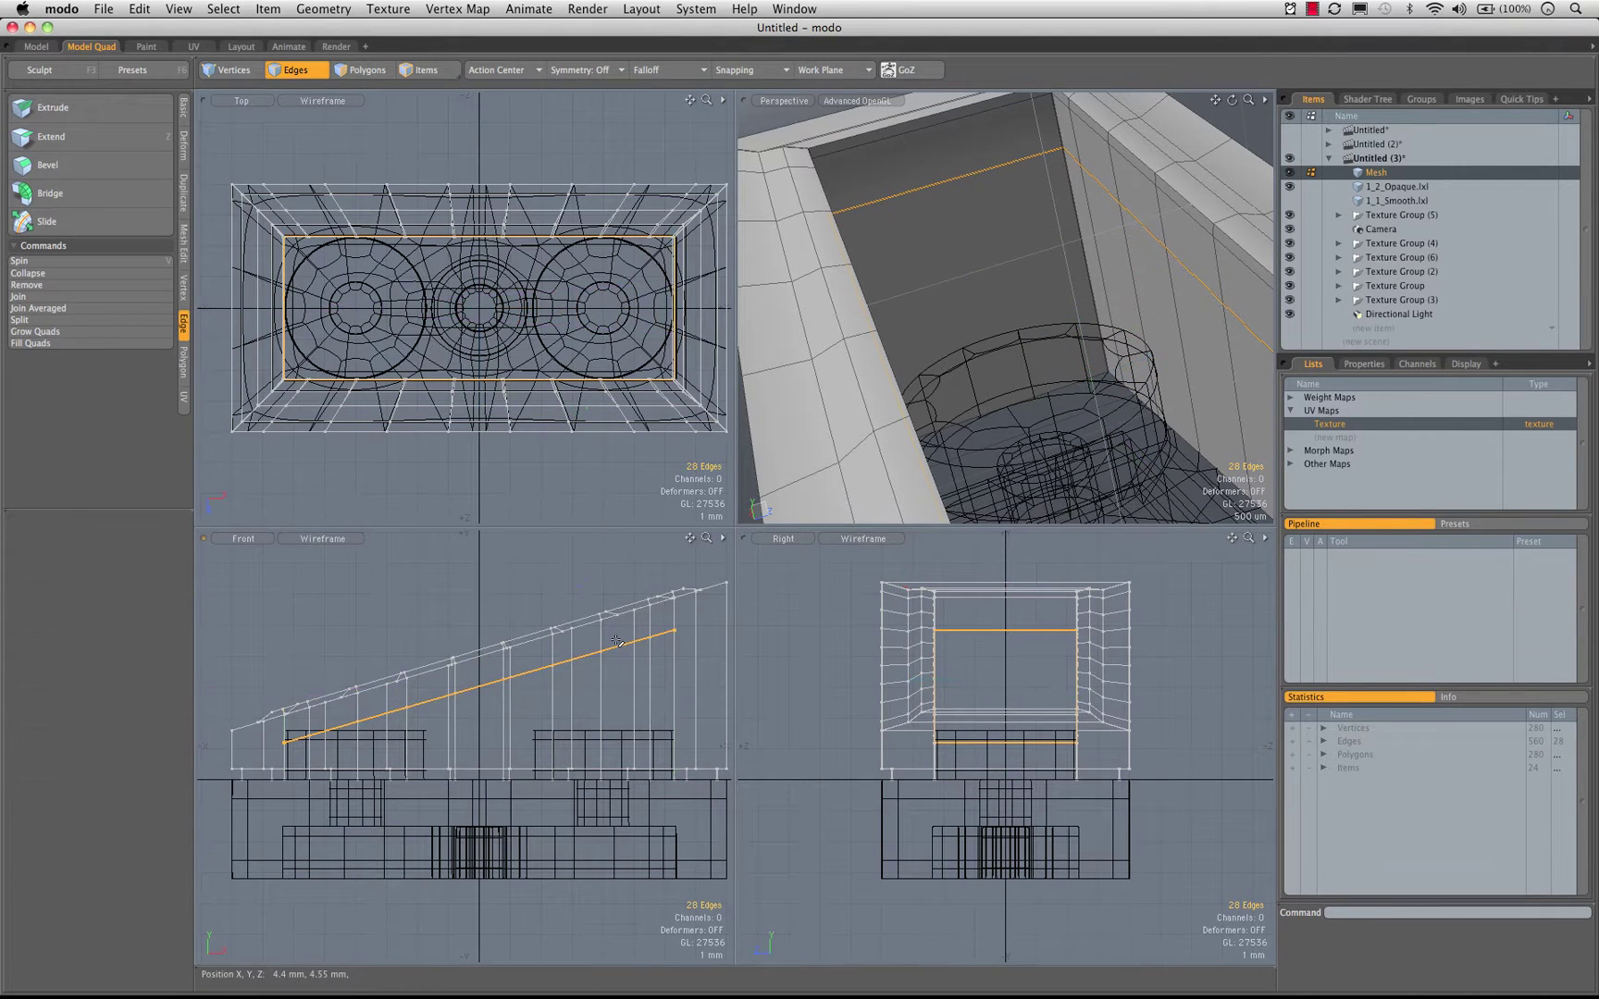
Move the whole inner wall edge loop up 450 um in Y and clear the edge selection
{"action": "key", "text": "w"}
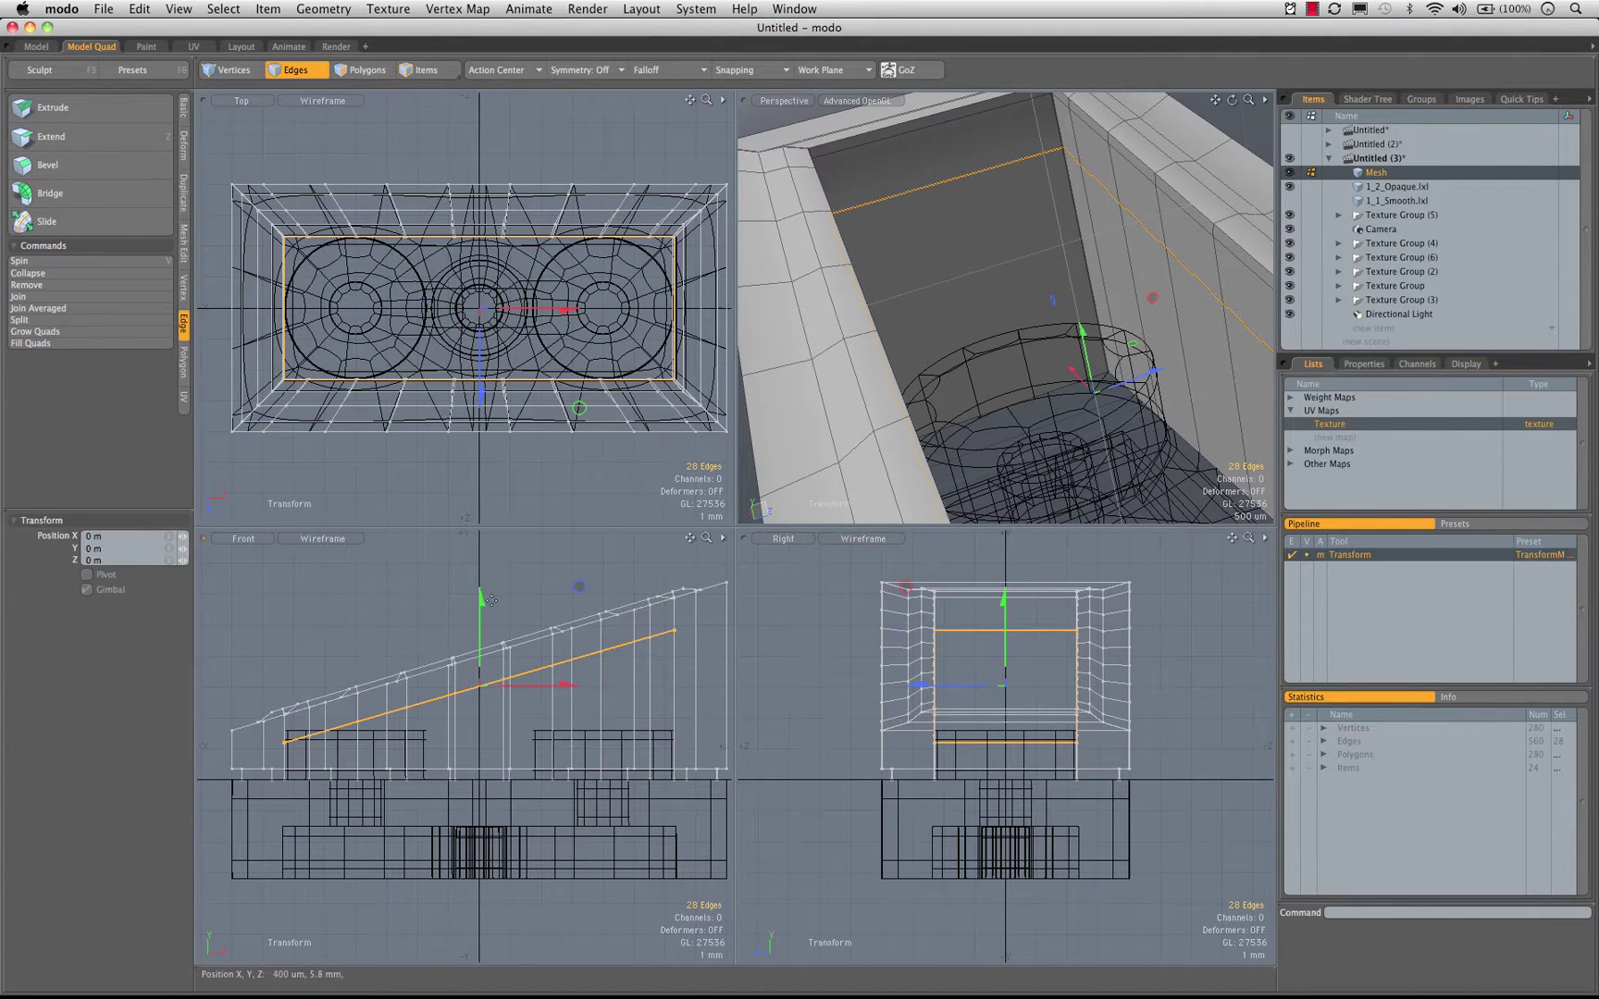
{"action": "left_click_drag", "start_coordinate": [482, 600], "coordinate": [482, 584]}
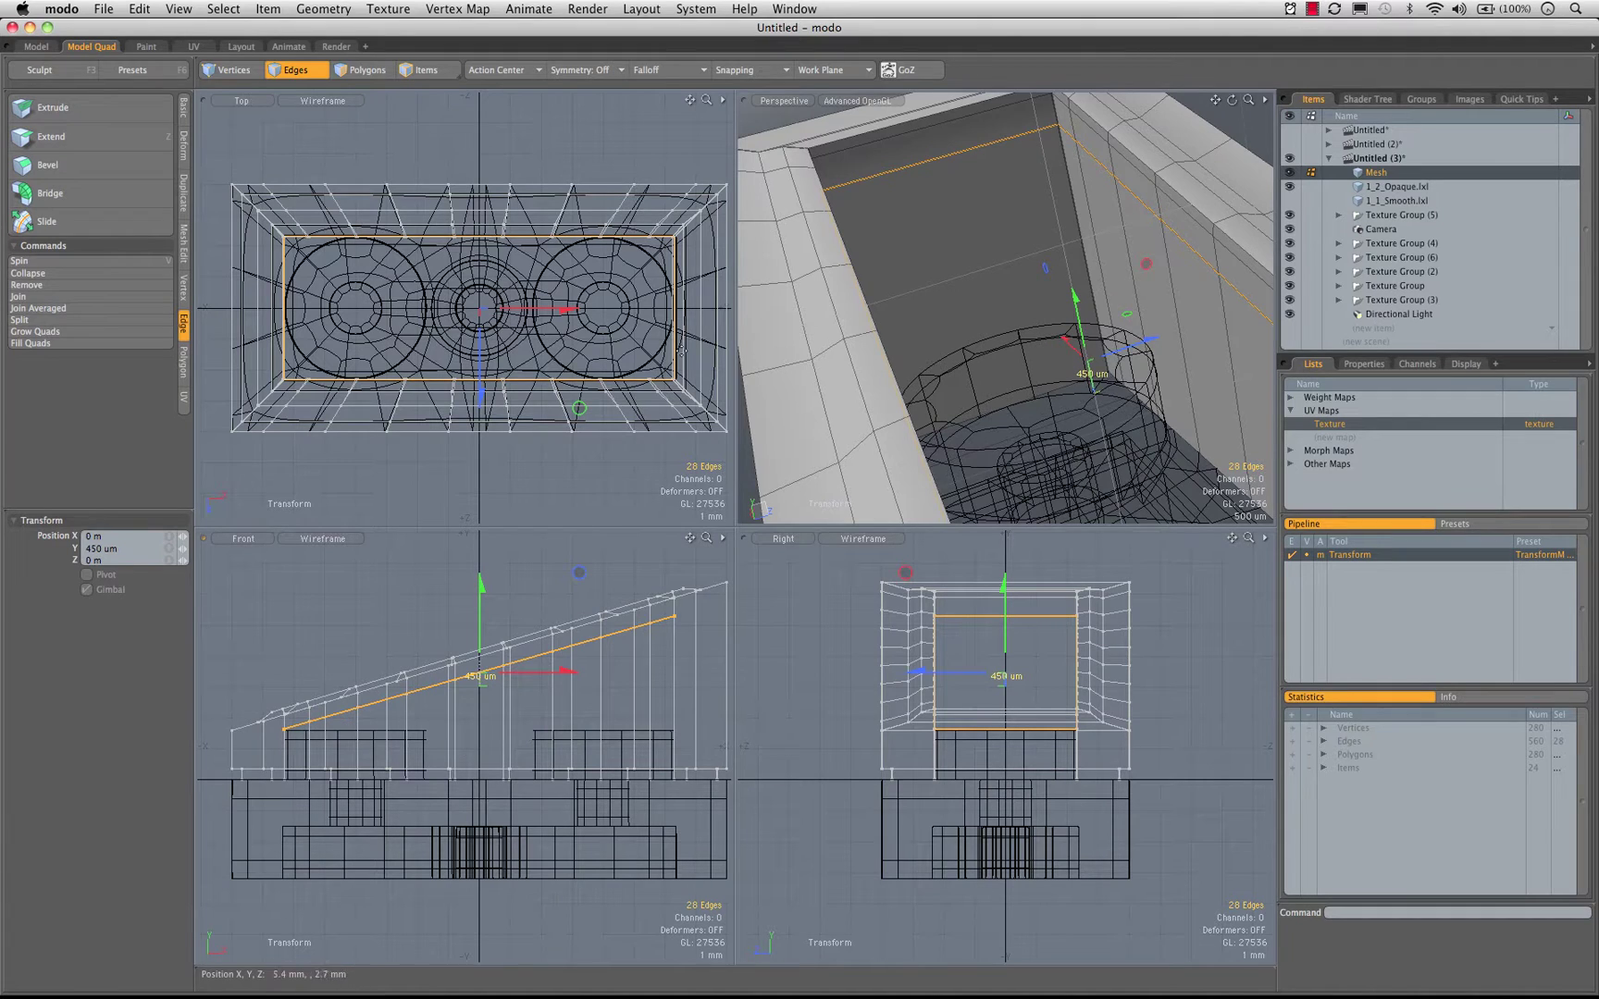
{"action": "left_click_drag", "start_coordinate": [1027, 365], "coordinate": [1099, 379], "text": "alt"}
{"action": "key", "text": "q"}
{"action": "left_click", "coordinate": [1025, 185]}
Select the facing upper inner wall polygons near the slot's tall end and bridge them with one segment into a crossbar
{"action": "left_click_drag", "start_coordinate": [1018, 193], "coordinate": [957, 329], "text": "alt"}
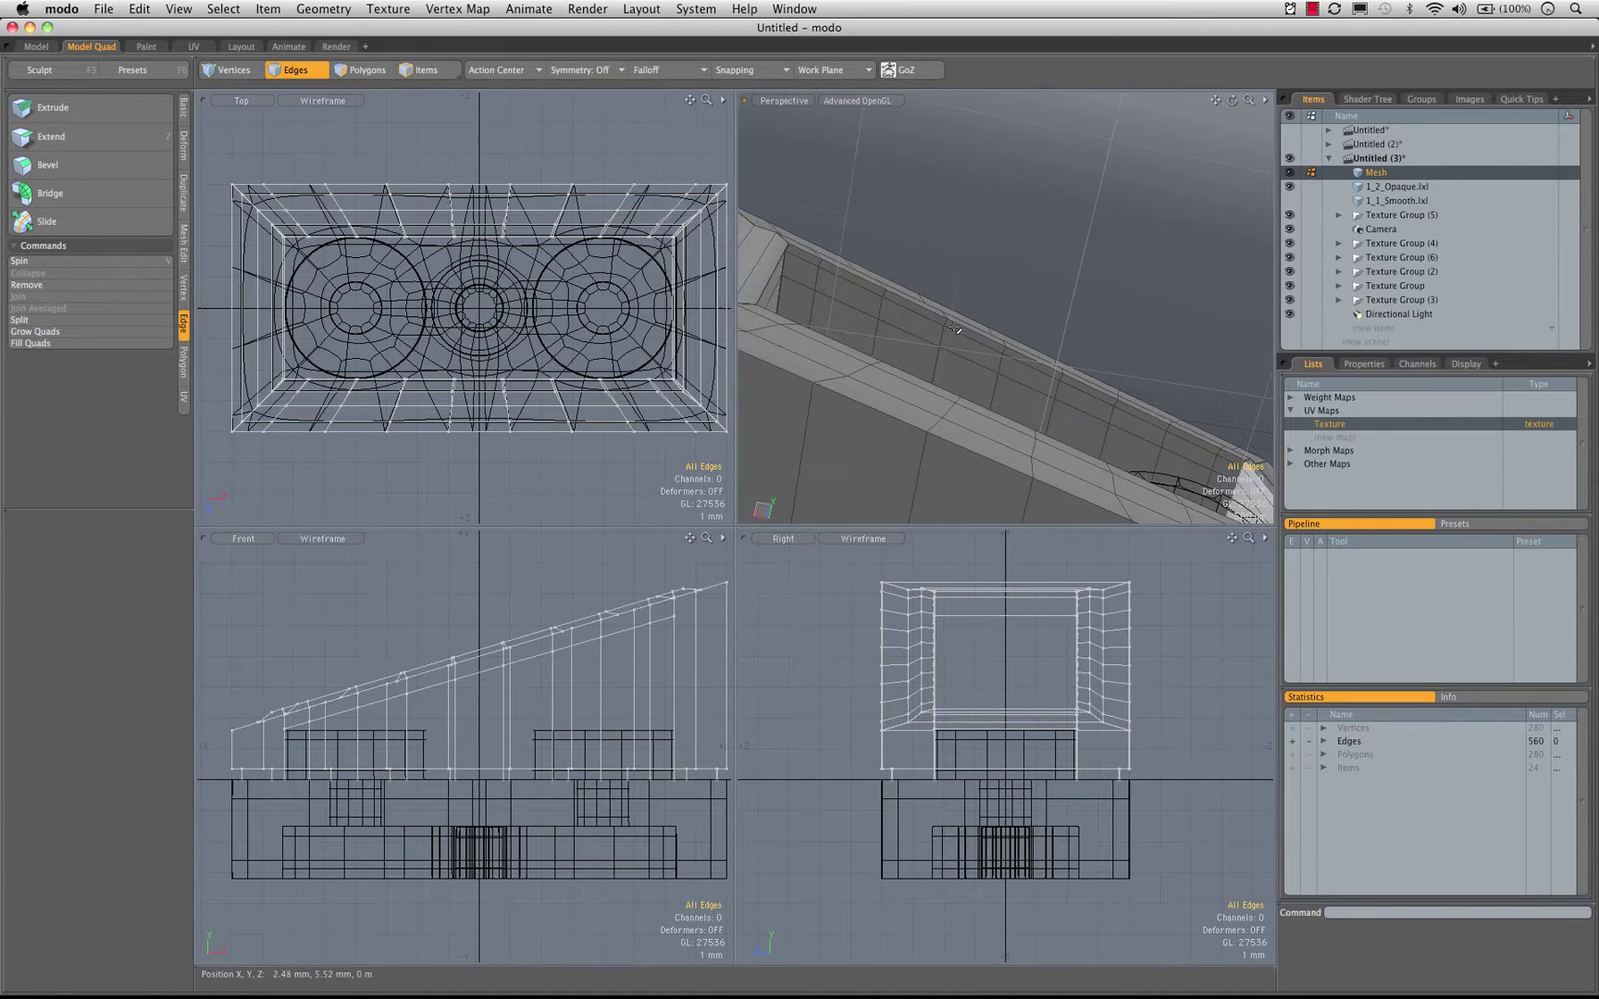
{"action": "left_click_drag", "start_coordinate": [1048, 423], "coordinate": [967, 400], "text": "alt"}
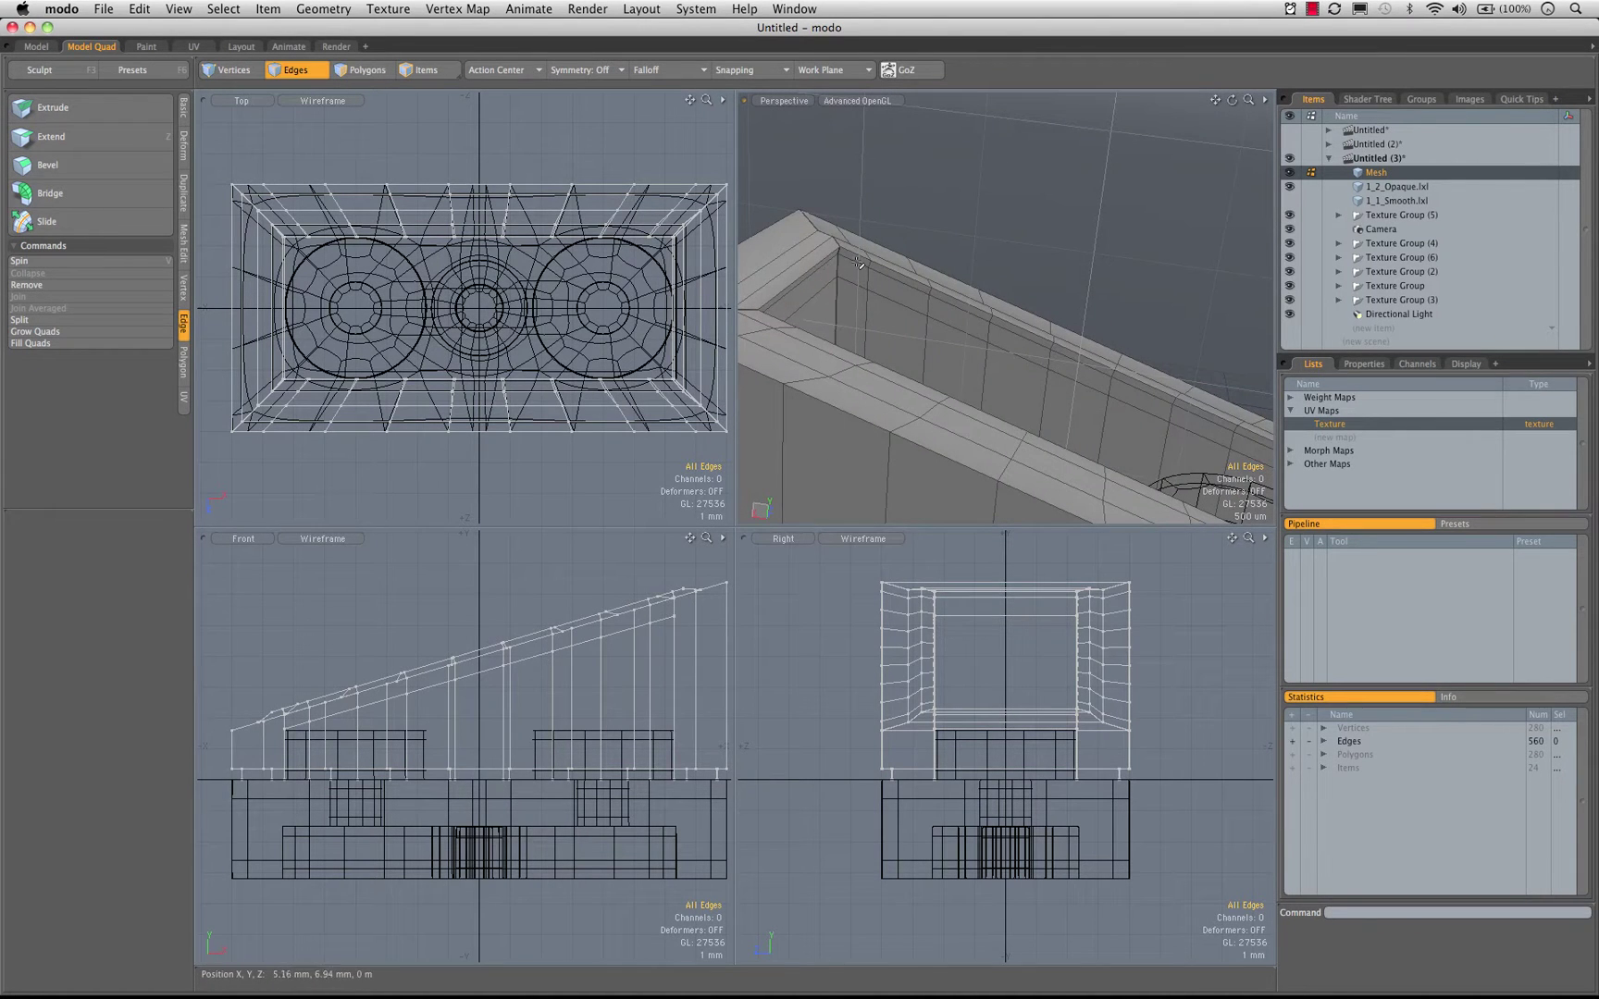
{"action": "key", "text": "KP_0"}
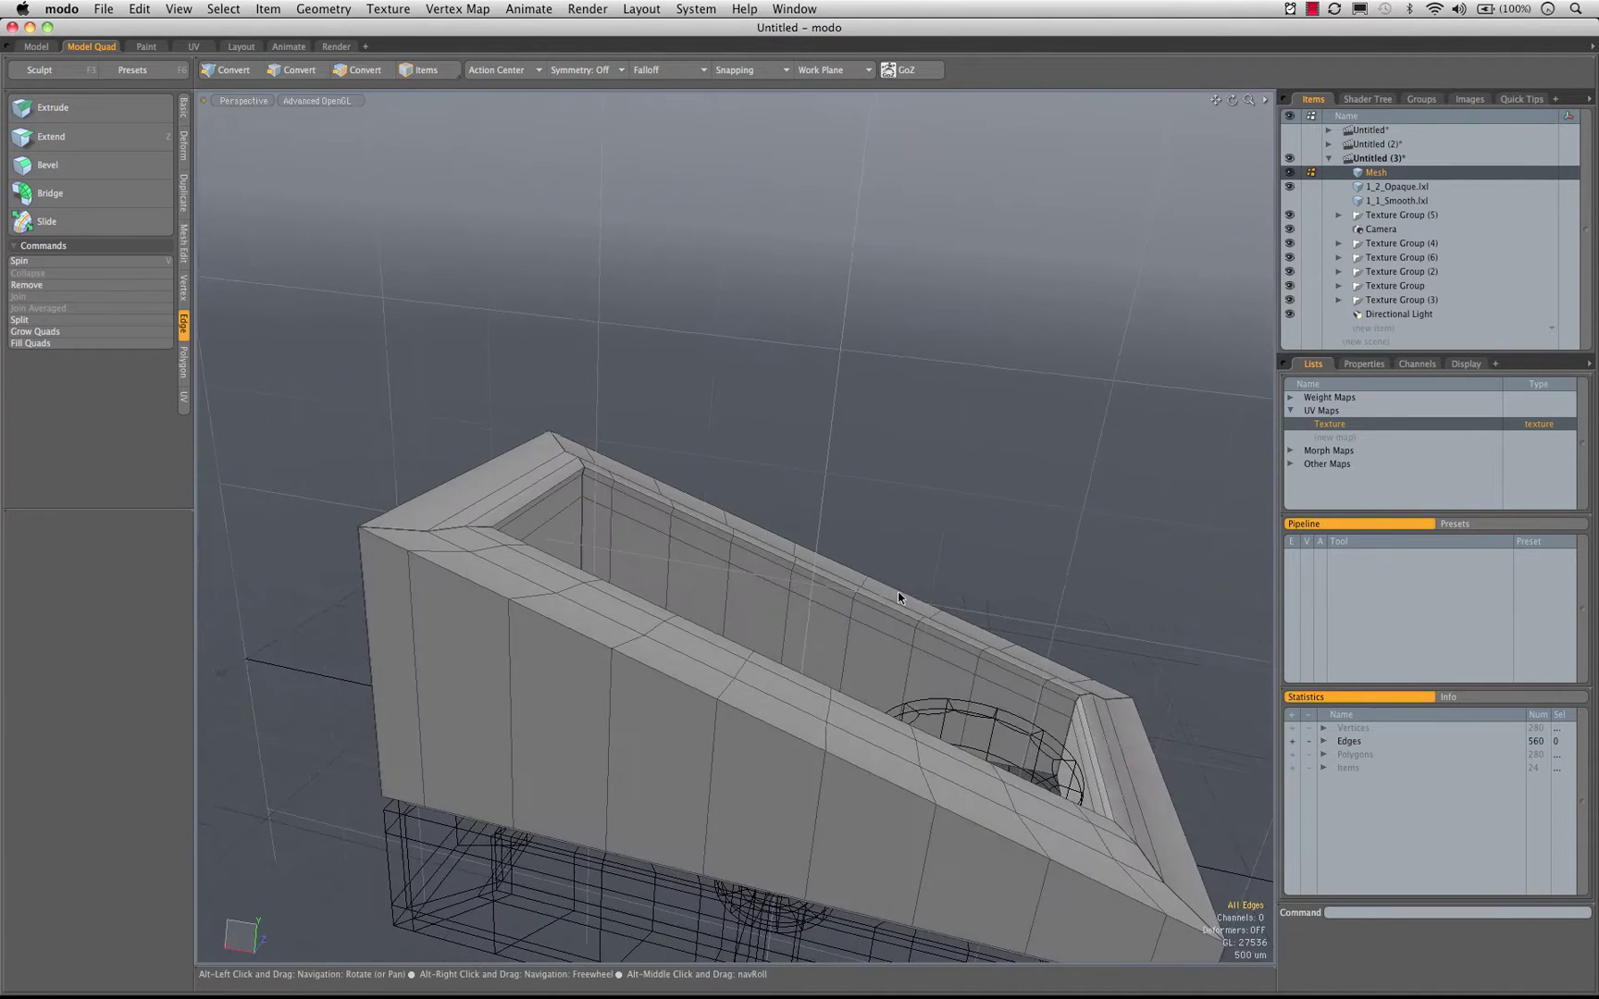
{"action": "left_click_drag", "start_coordinate": [659, 526], "coordinate": [693, 531], "text": "alt"}
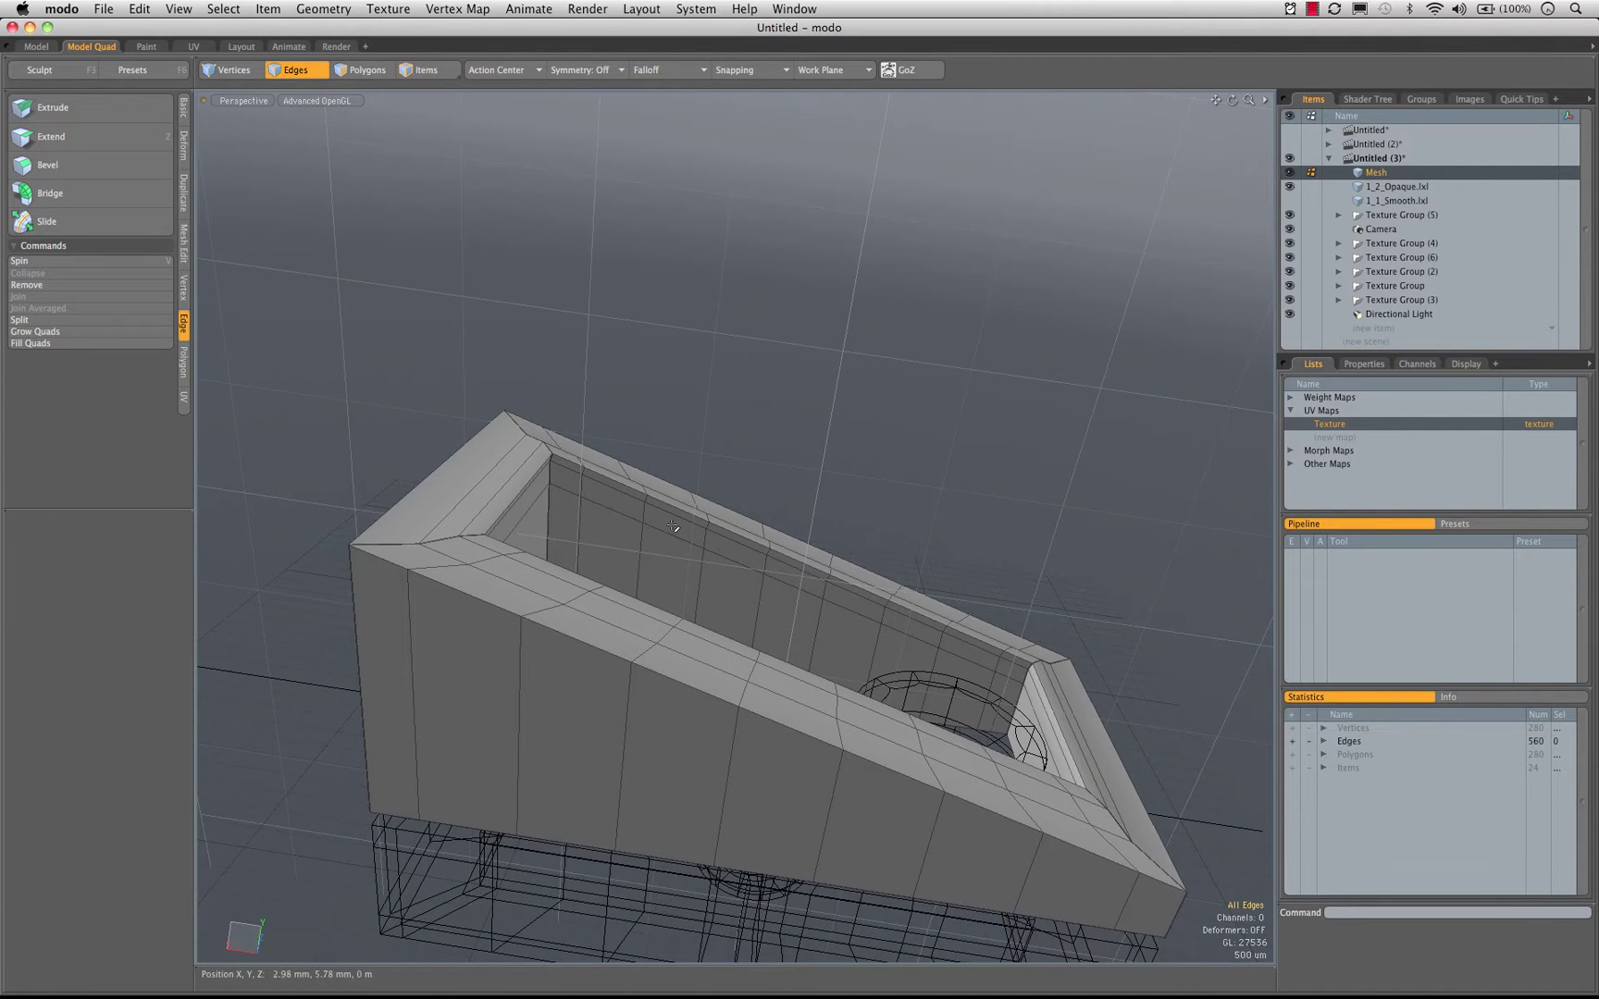
{"action": "key", "text": "3"}
{"action": "mouse_move", "coordinate": [679, 529]}
{"action": "left_mouse_down"}
{"action": "mouse_move", "coordinate": [738, 542]}
{"action": "mouse_move", "coordinate": [707, 565]}
{"action": "mouse_move", "coordinate": [741, 556]}
{"action": "mouse_move", "coordinate": [642, 607]}
{"action": "mouse_move", "coordinate": [999, 490]}
{"action": "mouse_move", "coordinate": [679, 199]}
{"action": "left_mouse_up"}
{"action": "left_click", "coordinate": [707, 568], "text": "shift"}
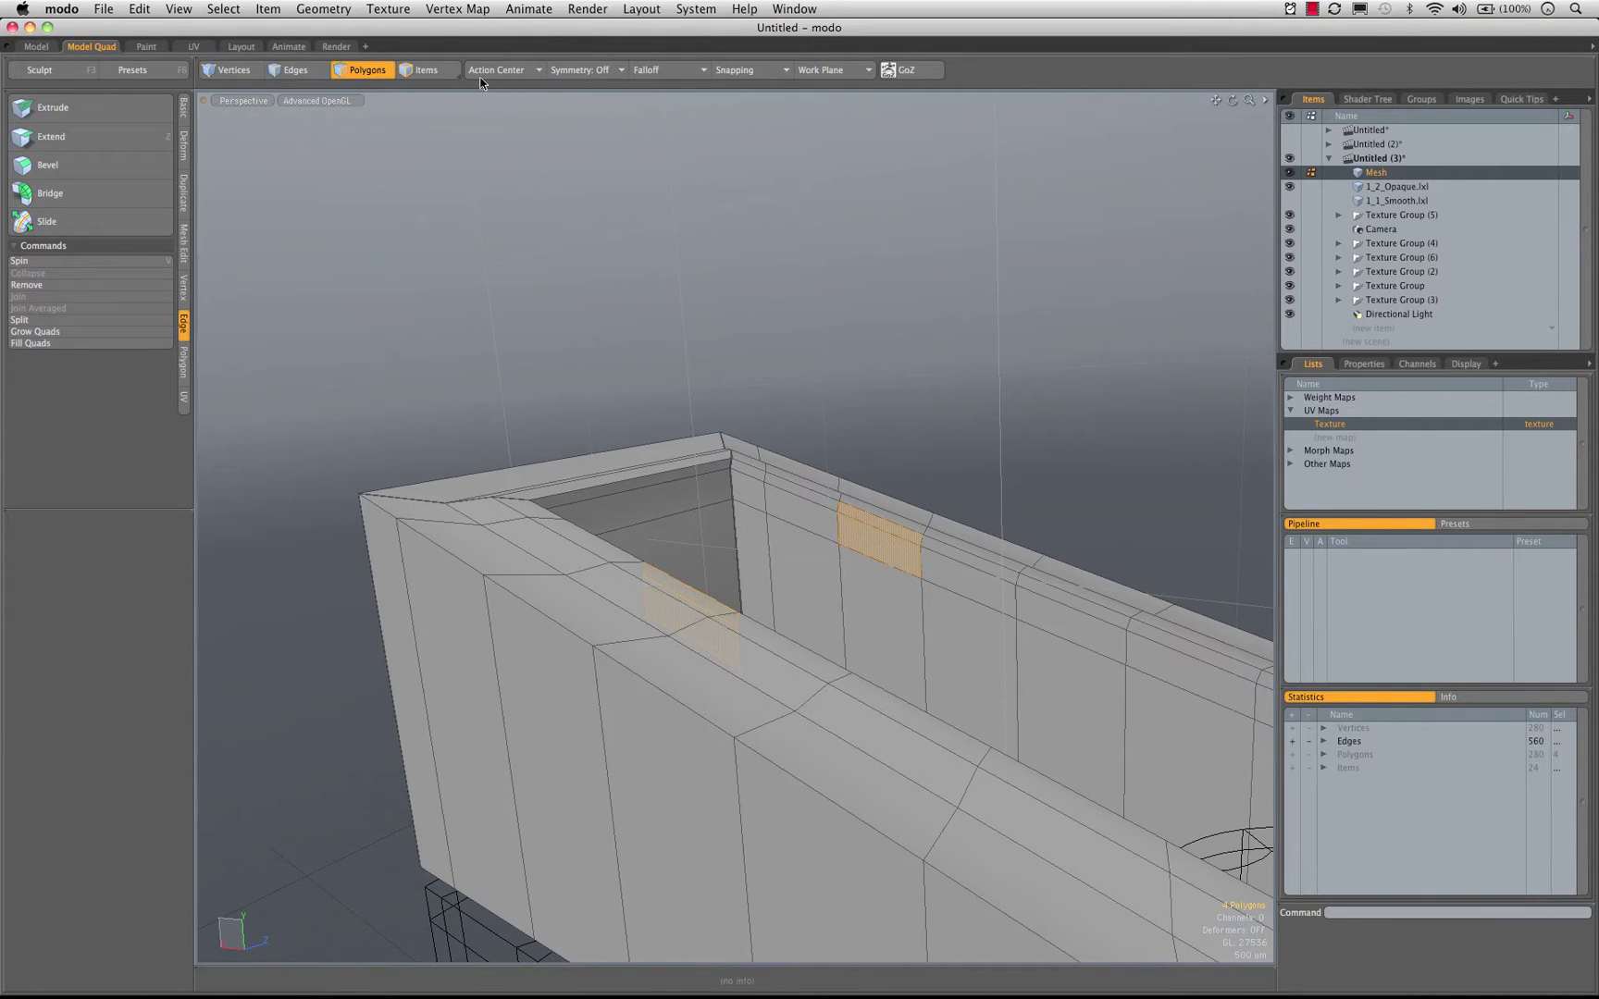
{"action": "left_click", "coordinate": [126, 193]}
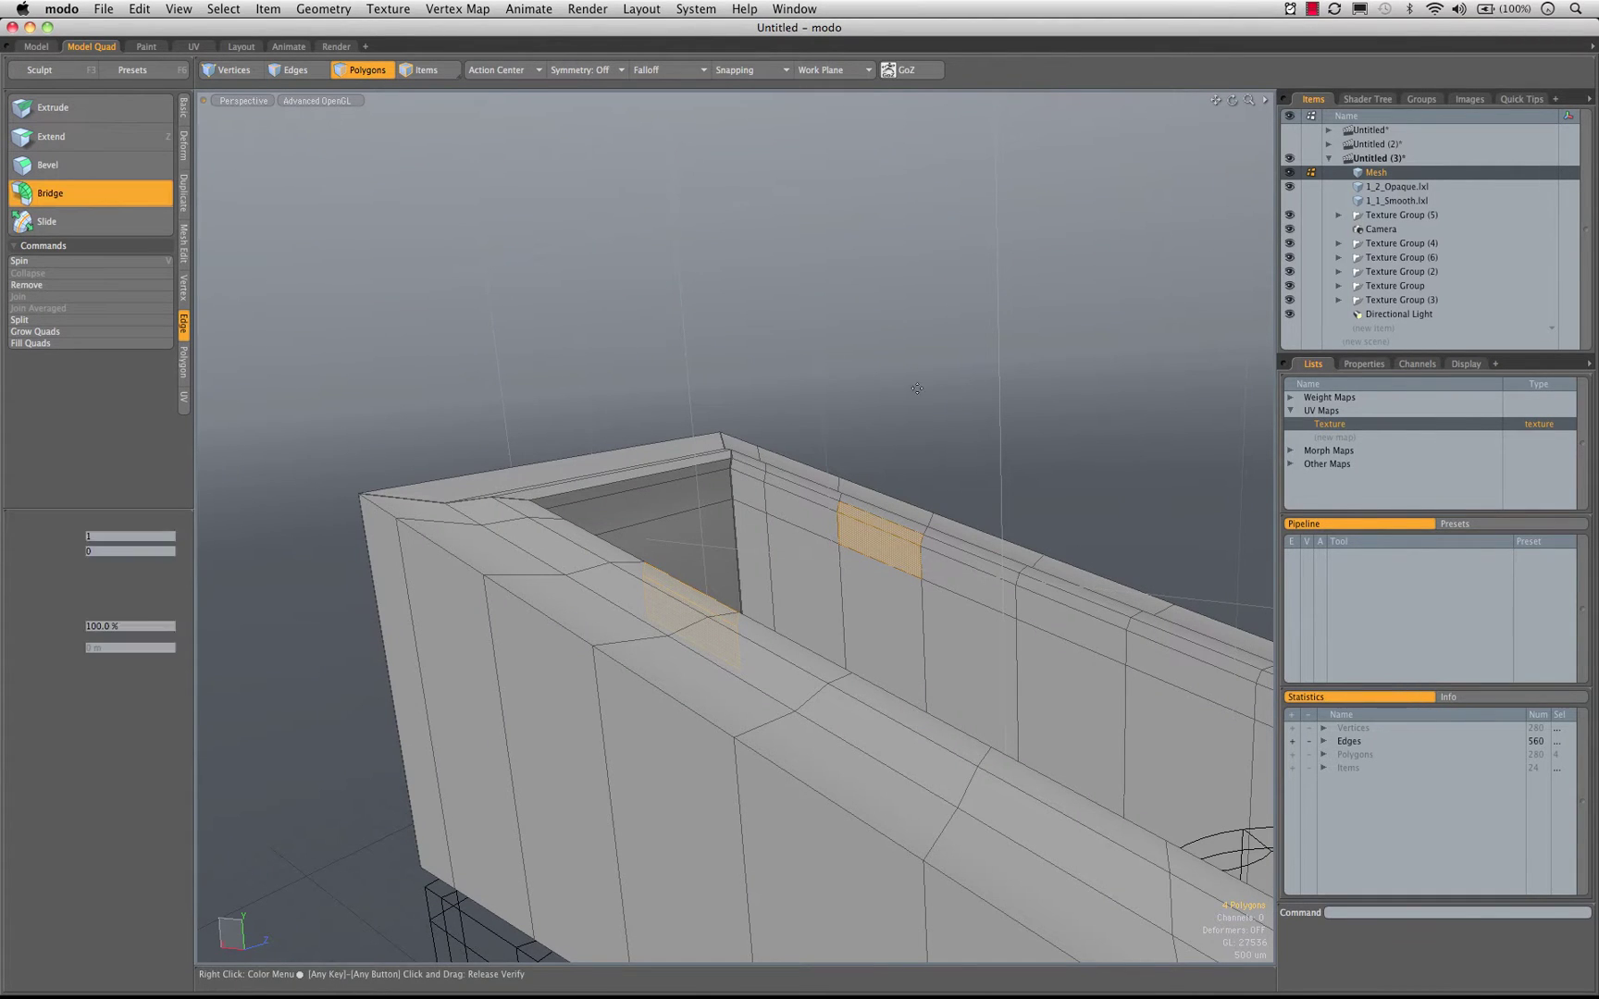
{"action": "left_click_drag", "start_coordinate": [902, 529], "coordinate": [350, 607], "text": "alt"}
{"action": "key", "text": "space"}
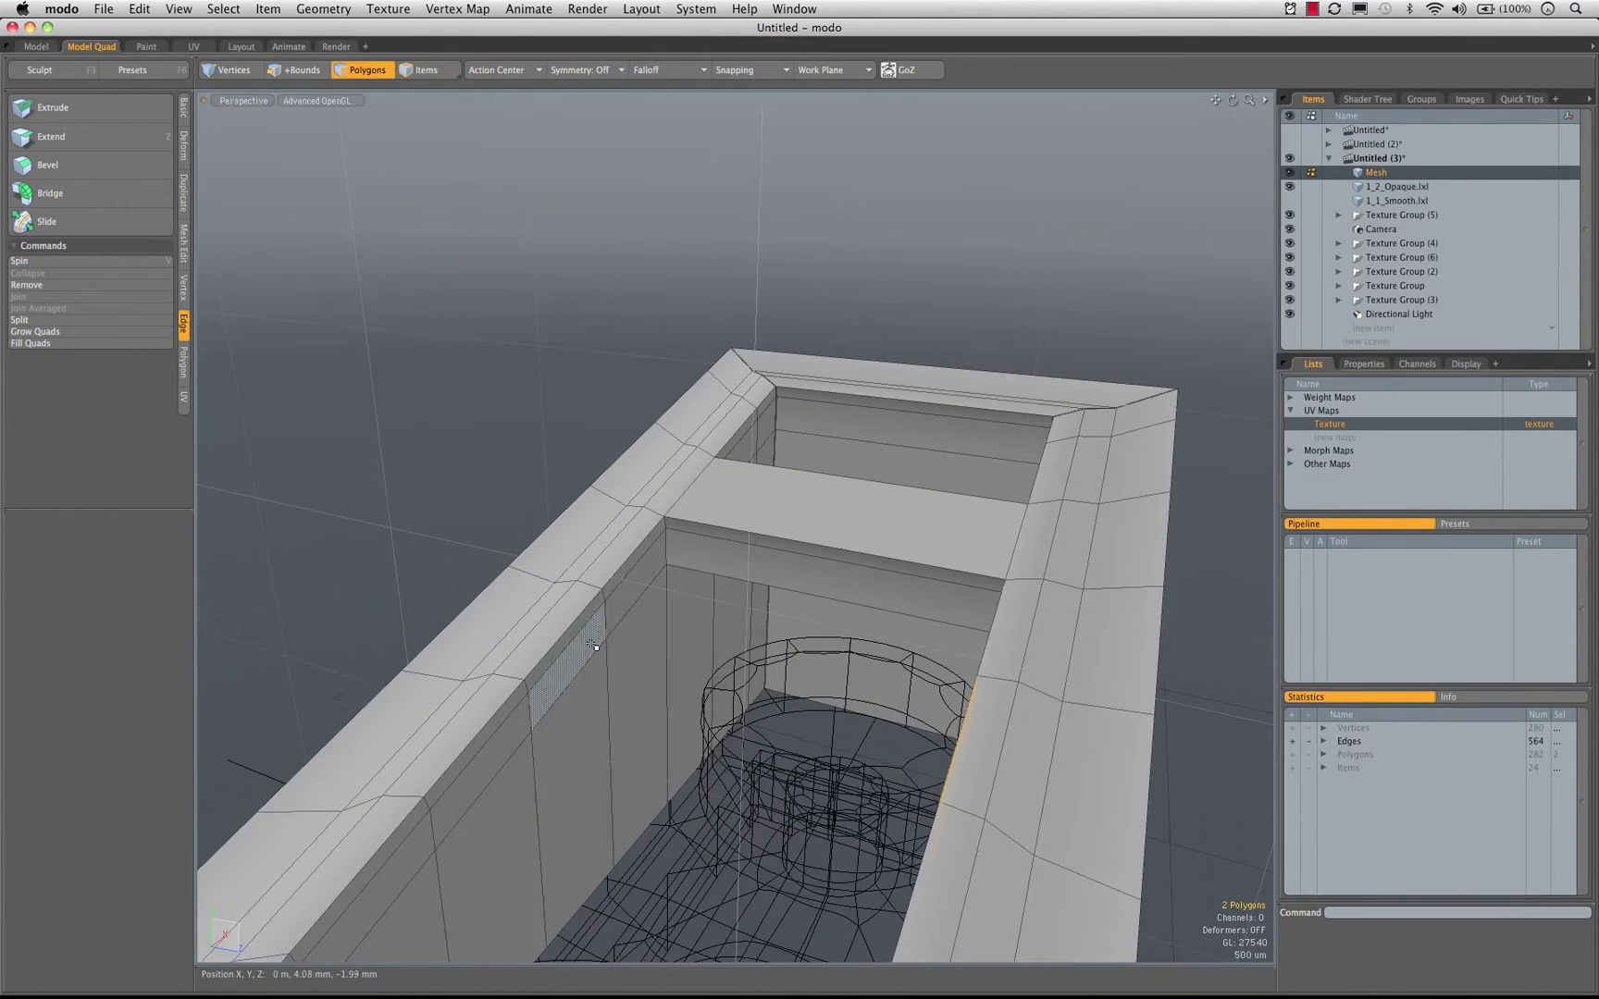
Bridge two more pairs of facing upper wall sections further down the slope into crossbars with one segment each
{"action": "left_click_drag", "start_coordinate": [584, 624], "coordinate": [588, 647], "text": "shift"}
{"action": "left_click", "coordinate": [92, 193]}
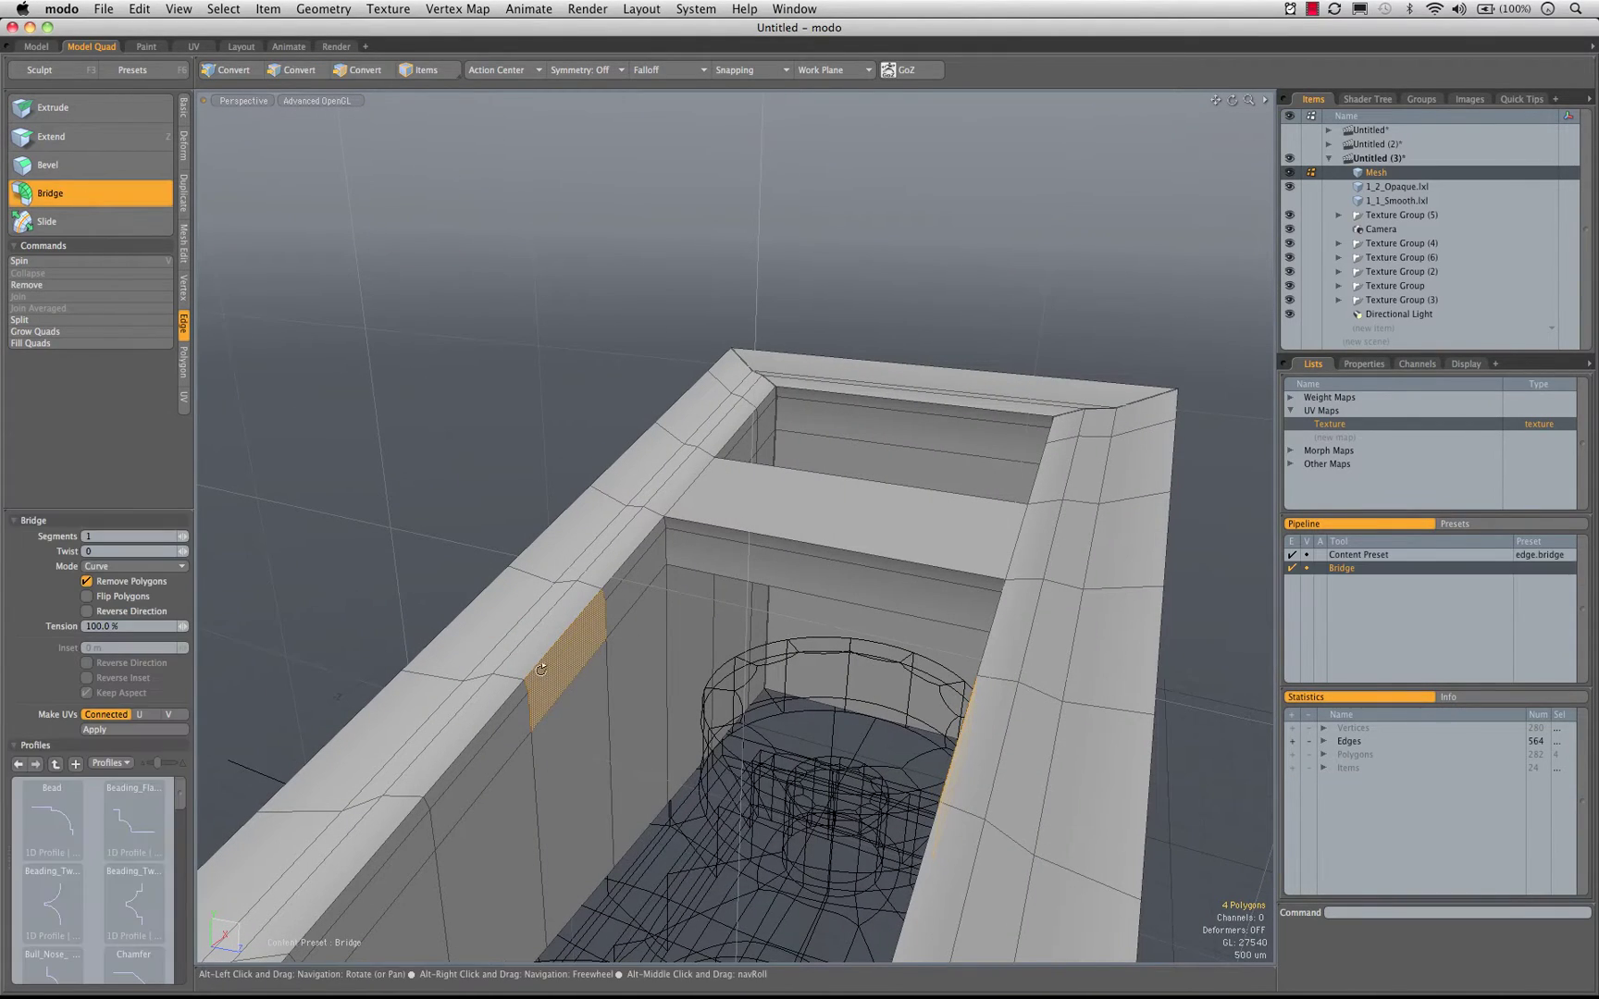
{"action": "left_click_drag", "start_coordinate": [930, 828], "coordinate": [730, 611], "text": "alt"}
{"action": "key", "text": "space"}
{"action": "left_click", "coordinate": [92, 193]}
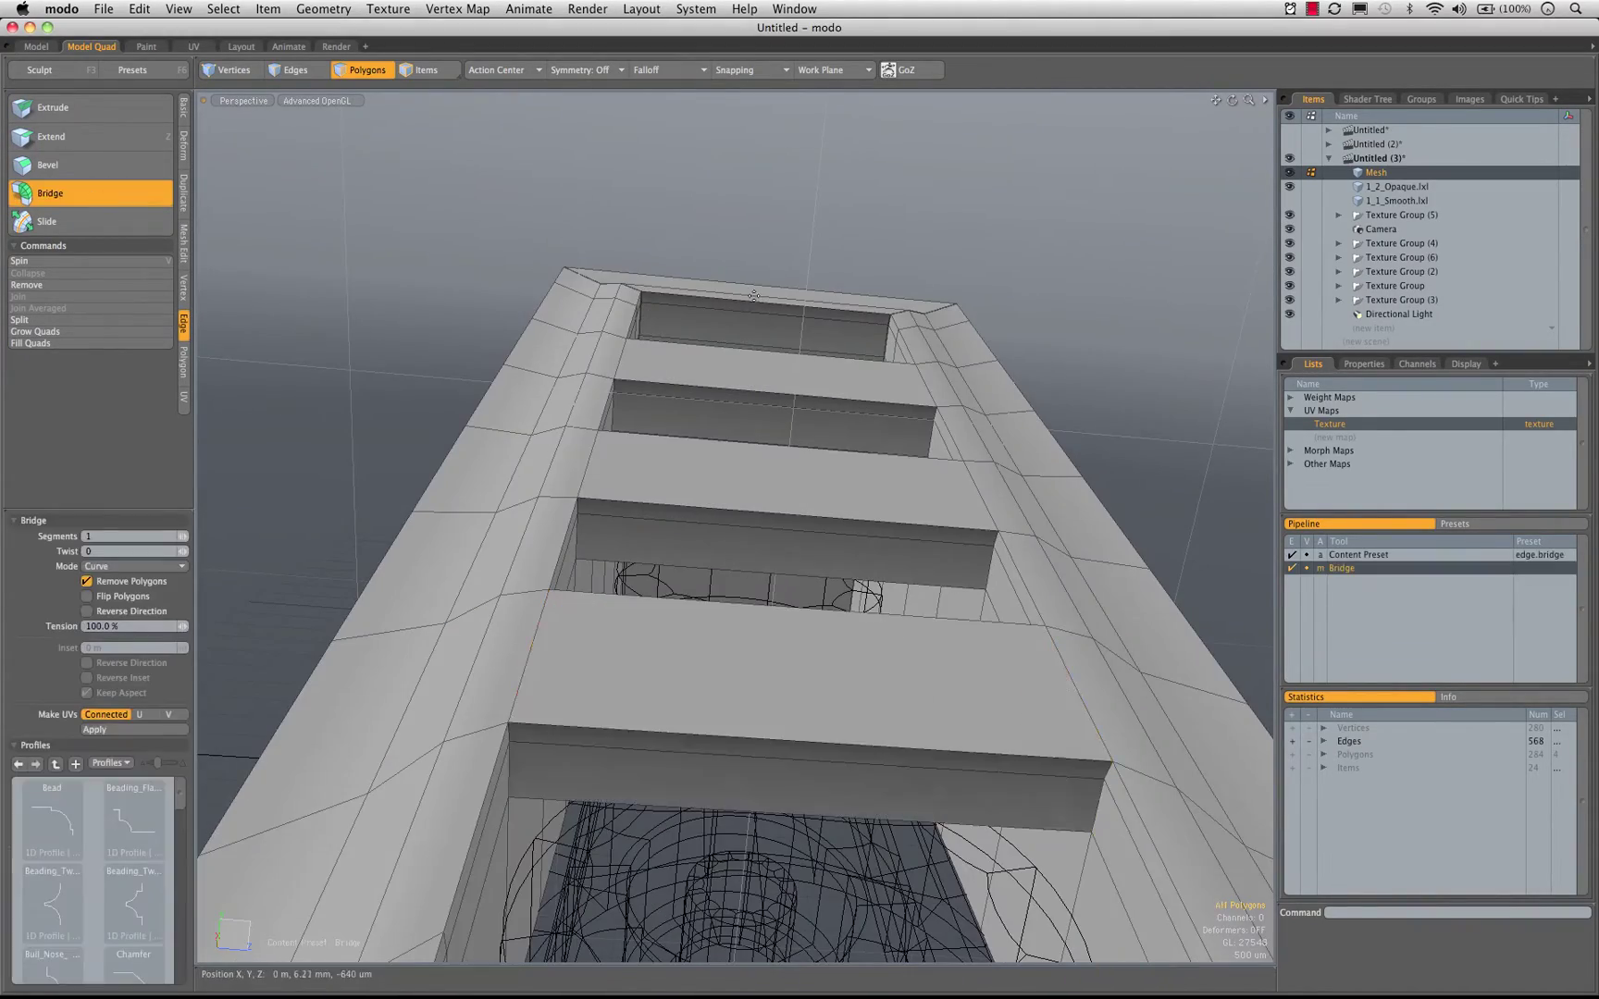
{"action": "left_click_drag", "start_coordinate": [833, 611], "coordinate": [962, 523], "text": "alt"}
{"action": "left_click_drag", "start_coordinate": [962, 522], "coordinate": [1004, 537], "text": "alt"}
{"action": "key", "text": "space"}
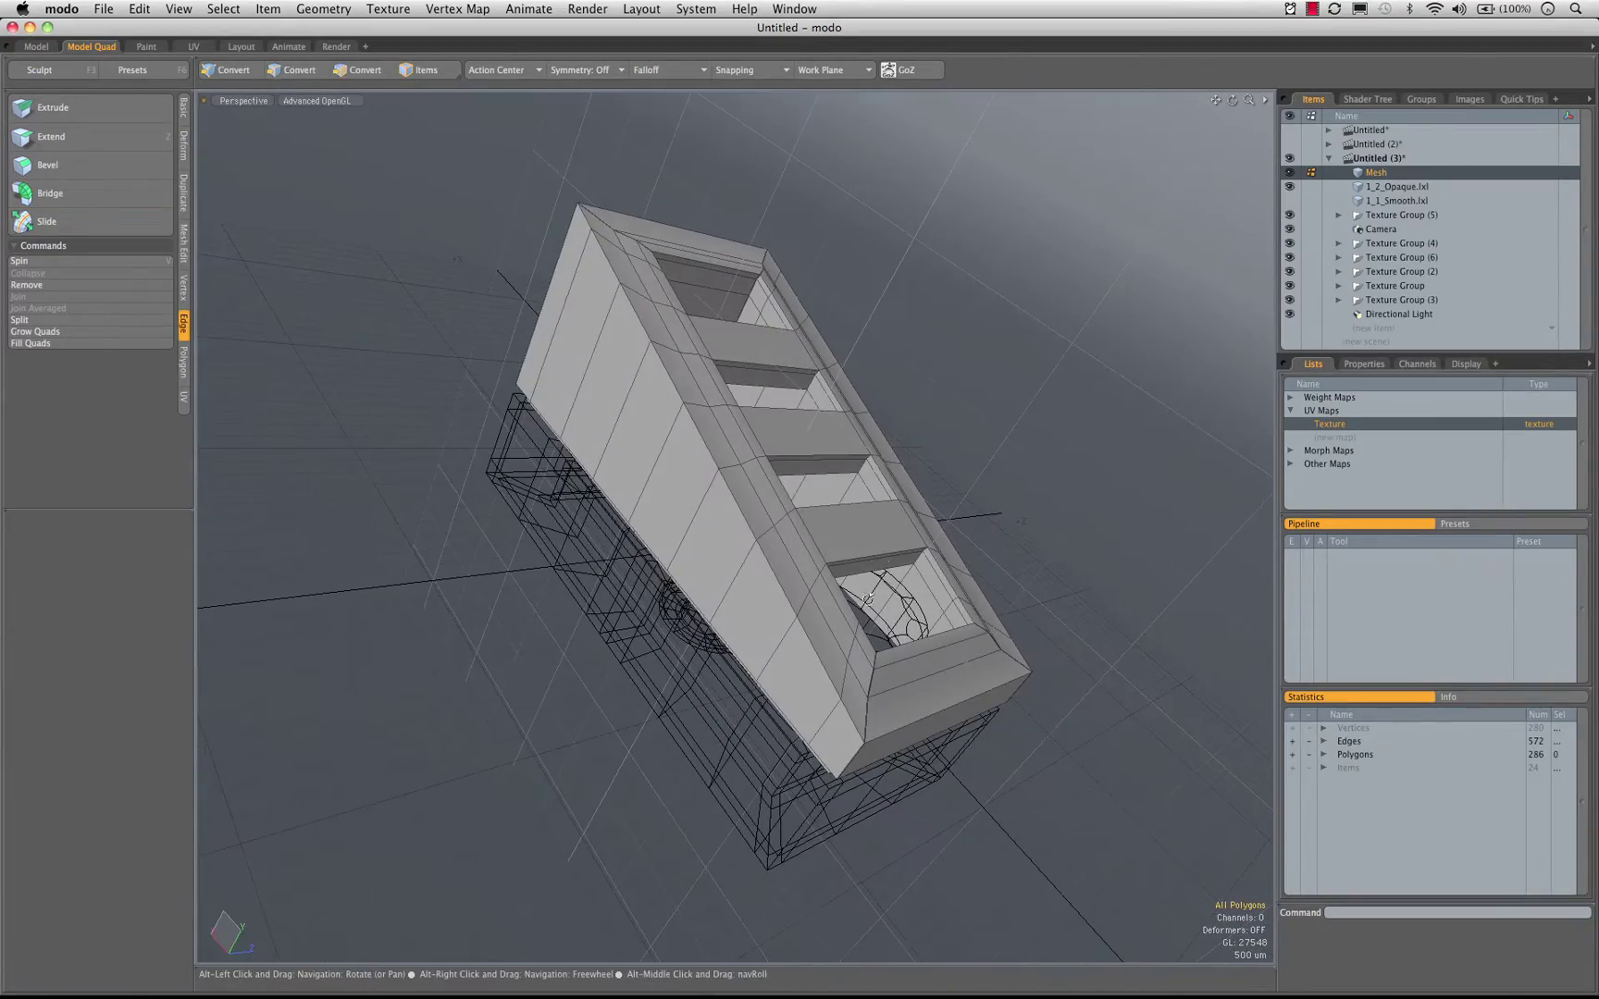
Examine the three crossbars and the raised rim from several angles and distances
{"action": "left_click_drag", "start_coordinate": [537, 301], "coordinate": [731, 282], "text": "alt"}
{"action": "left_click_drag", "start_coordinate": [731, 282], "coordinate": [914, 678], "text": "alt"}
{"action": "scroll", "coordinate": [1080, 547], "scroll_direction": "down", "scroll_amount": 5}
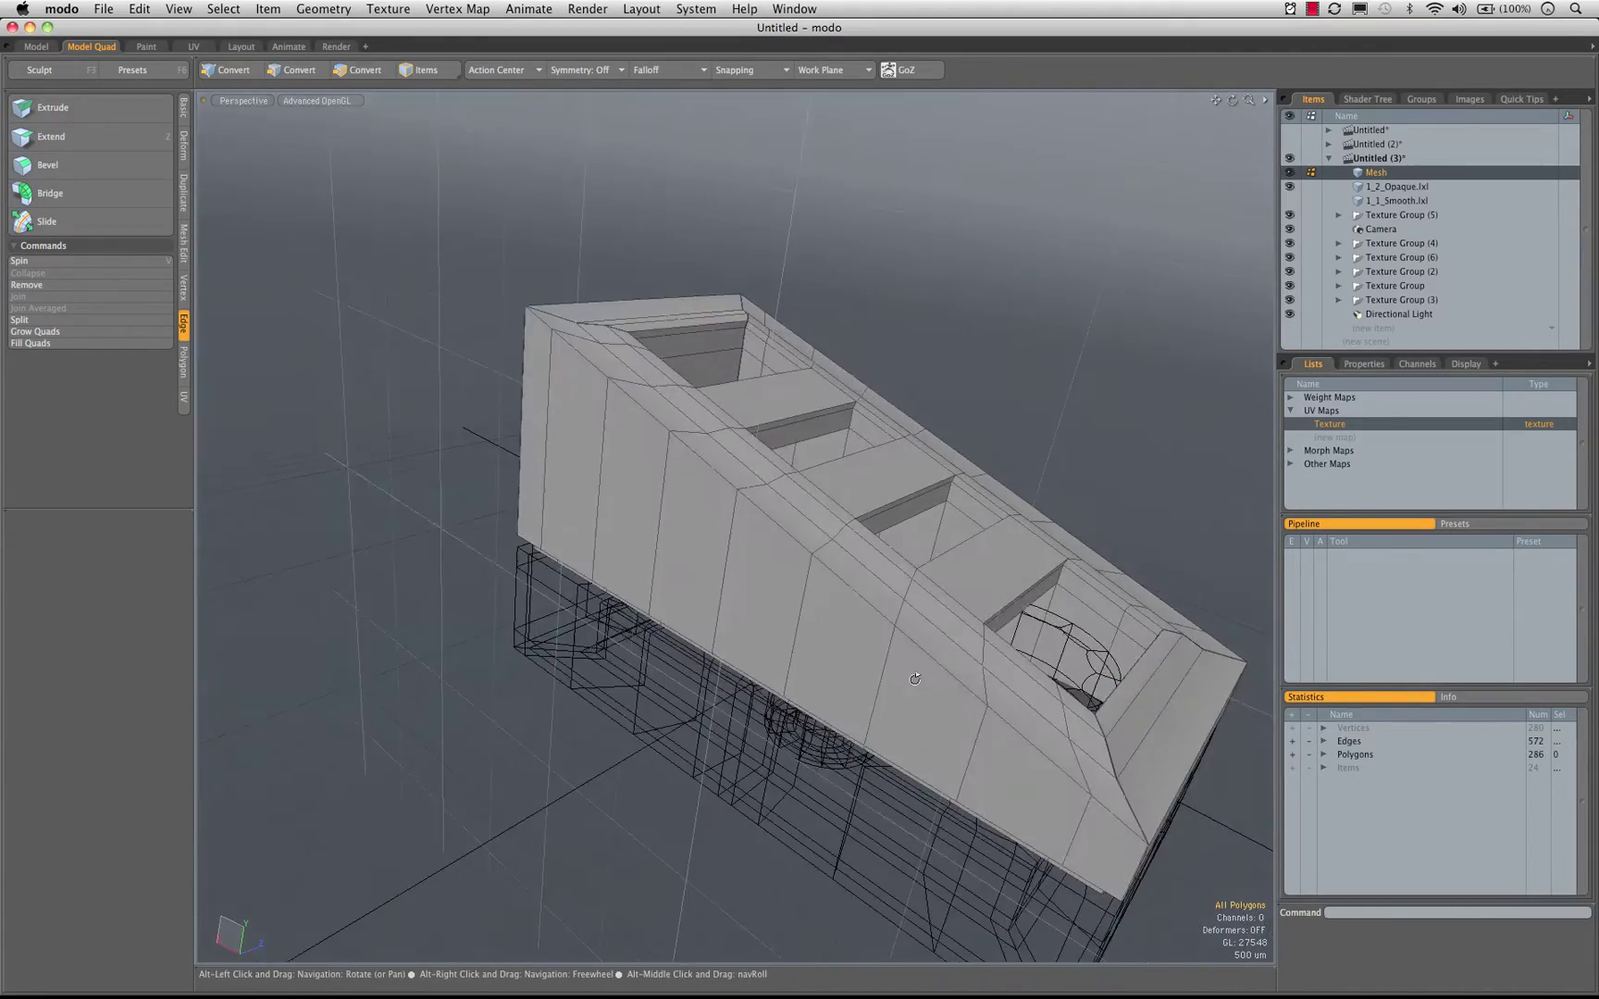
{"action": "scroll", "coordinate": [1063, 553], "scroll_direction": "up", "scroll_amount": 10}
{"action": "left_click_drag", "start_coordinate": [1063, 553], "coordinate": [1045, 519], "text": "alt"}
{"action": "scroll", "coordinate": [1045, 519], "scroll_direction": "down", "scroll_amount": 8}
{"action": "left_click_drag", "start_coordinate": [953, 542], "coordinate": [1032, 615], "text": "alt"}
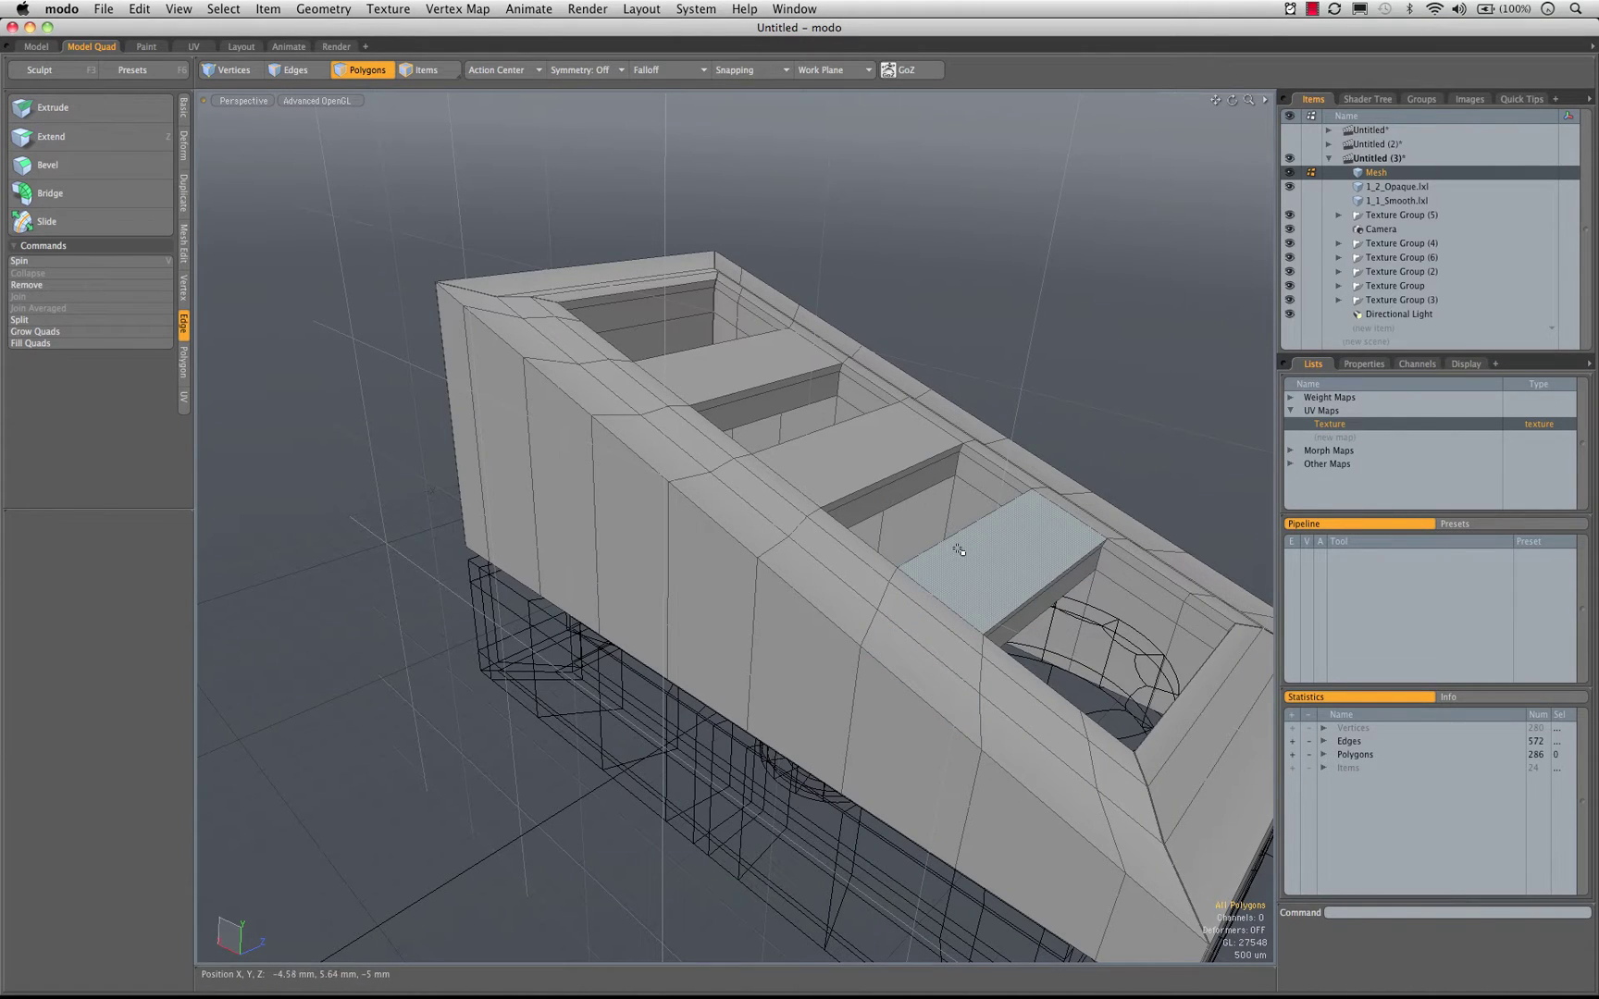
Try to move the lower side face of the lowest crossbar down 380 um in Y, and undo the move
{"action": "left_click", "coordinate": [1055, 596]}
{"action": "key", "text": "w"}
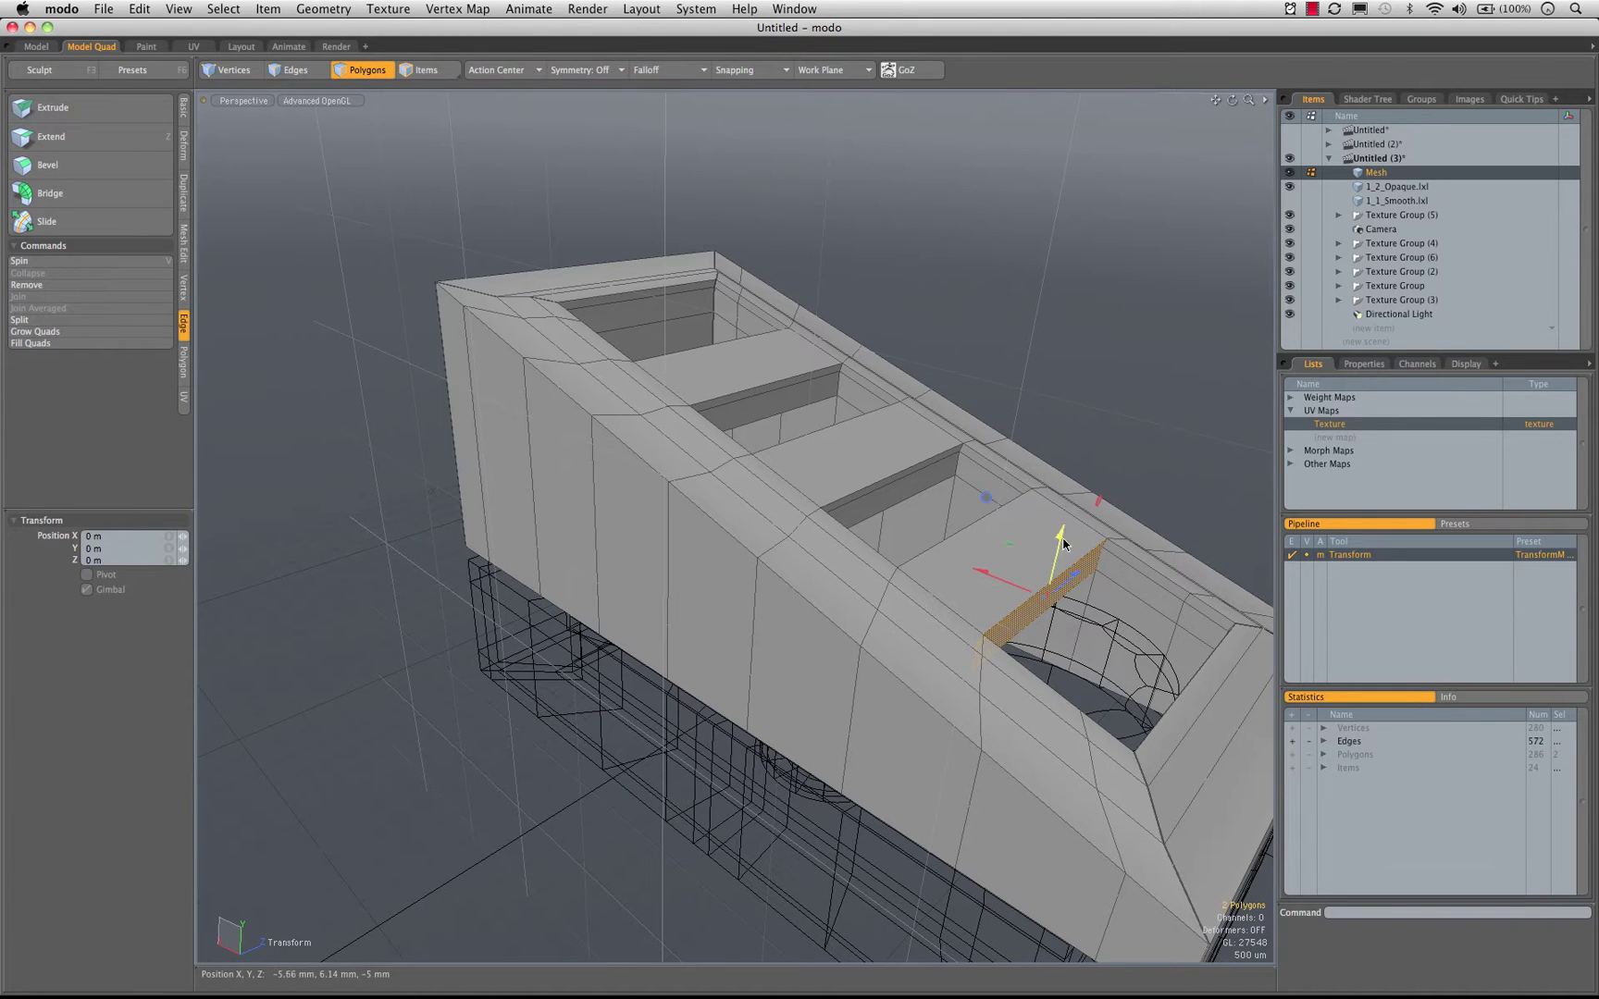
{"action": "left_click_drag", "start_coordinate": [1061, 539], "coordinate": [968, 535]}
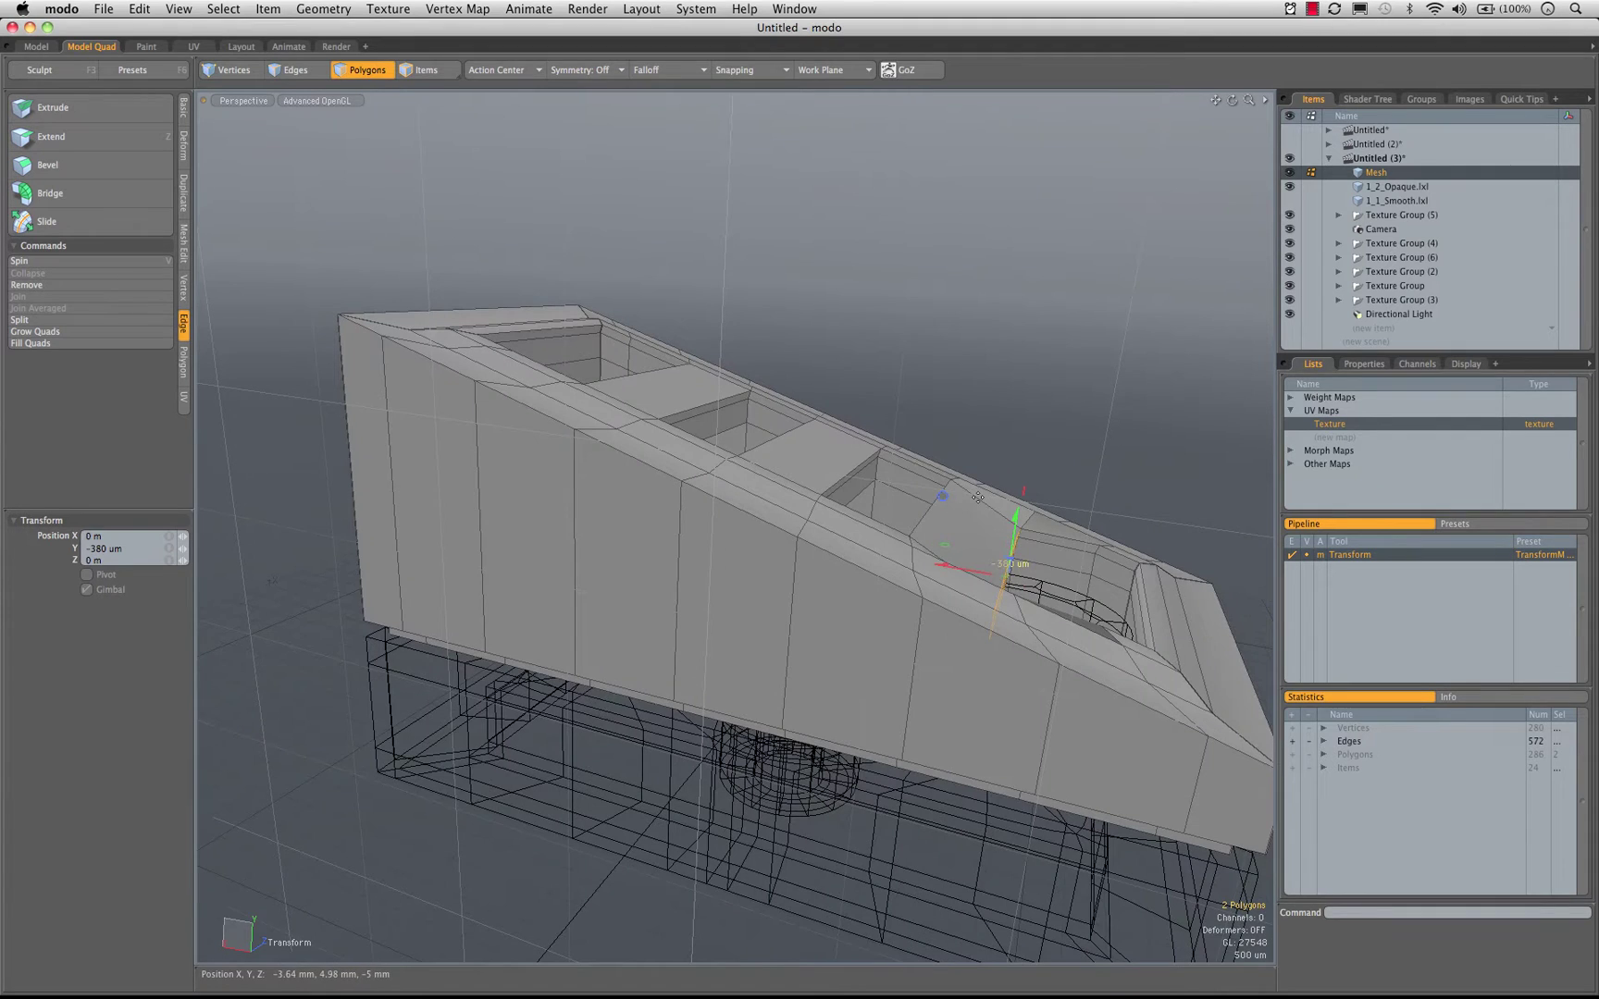
{"action": "key", "text": "super+z"}
{"action": "key", "text": "q"}
{"action": "left_click", "coordinate": [1013, 378]}
Select the rim polygons beside the three crossbars and loop slice each crossbar section once in Free mode at position 70%
{"action": "left_click_drag", "start_coordinate": [797, 407], "coordinate": [789, 517], "text": "alt"}
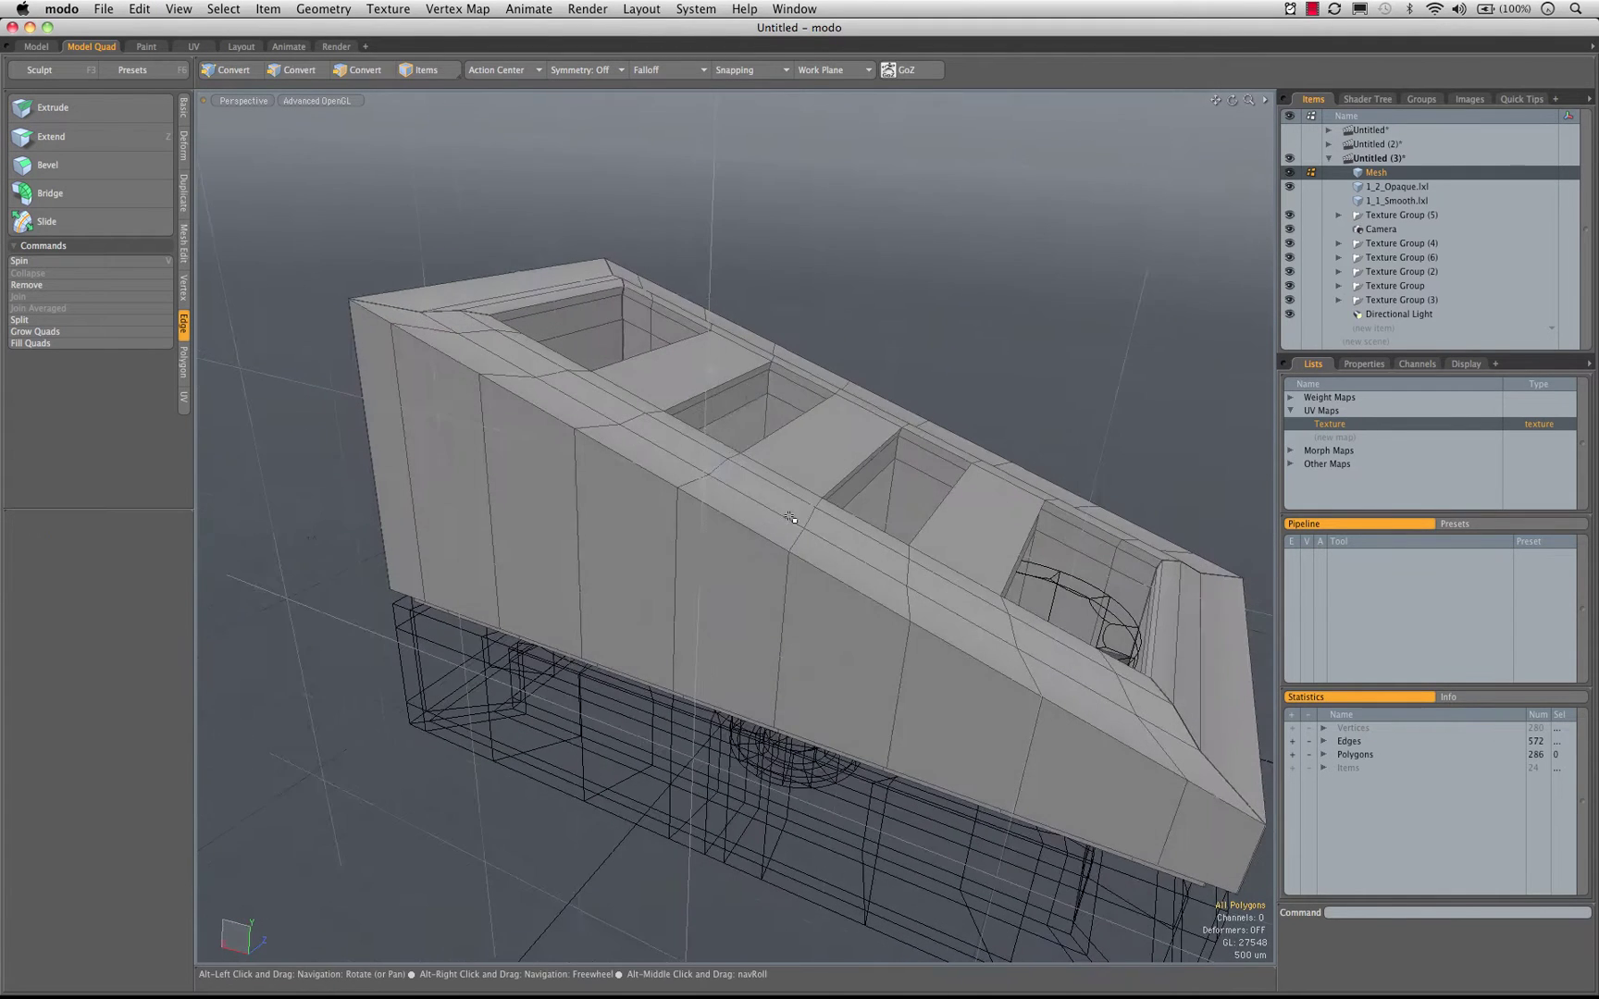
{"action": "left_click_drag", "start_coordinate": [958, 603], "coordinate": [963, 588]}
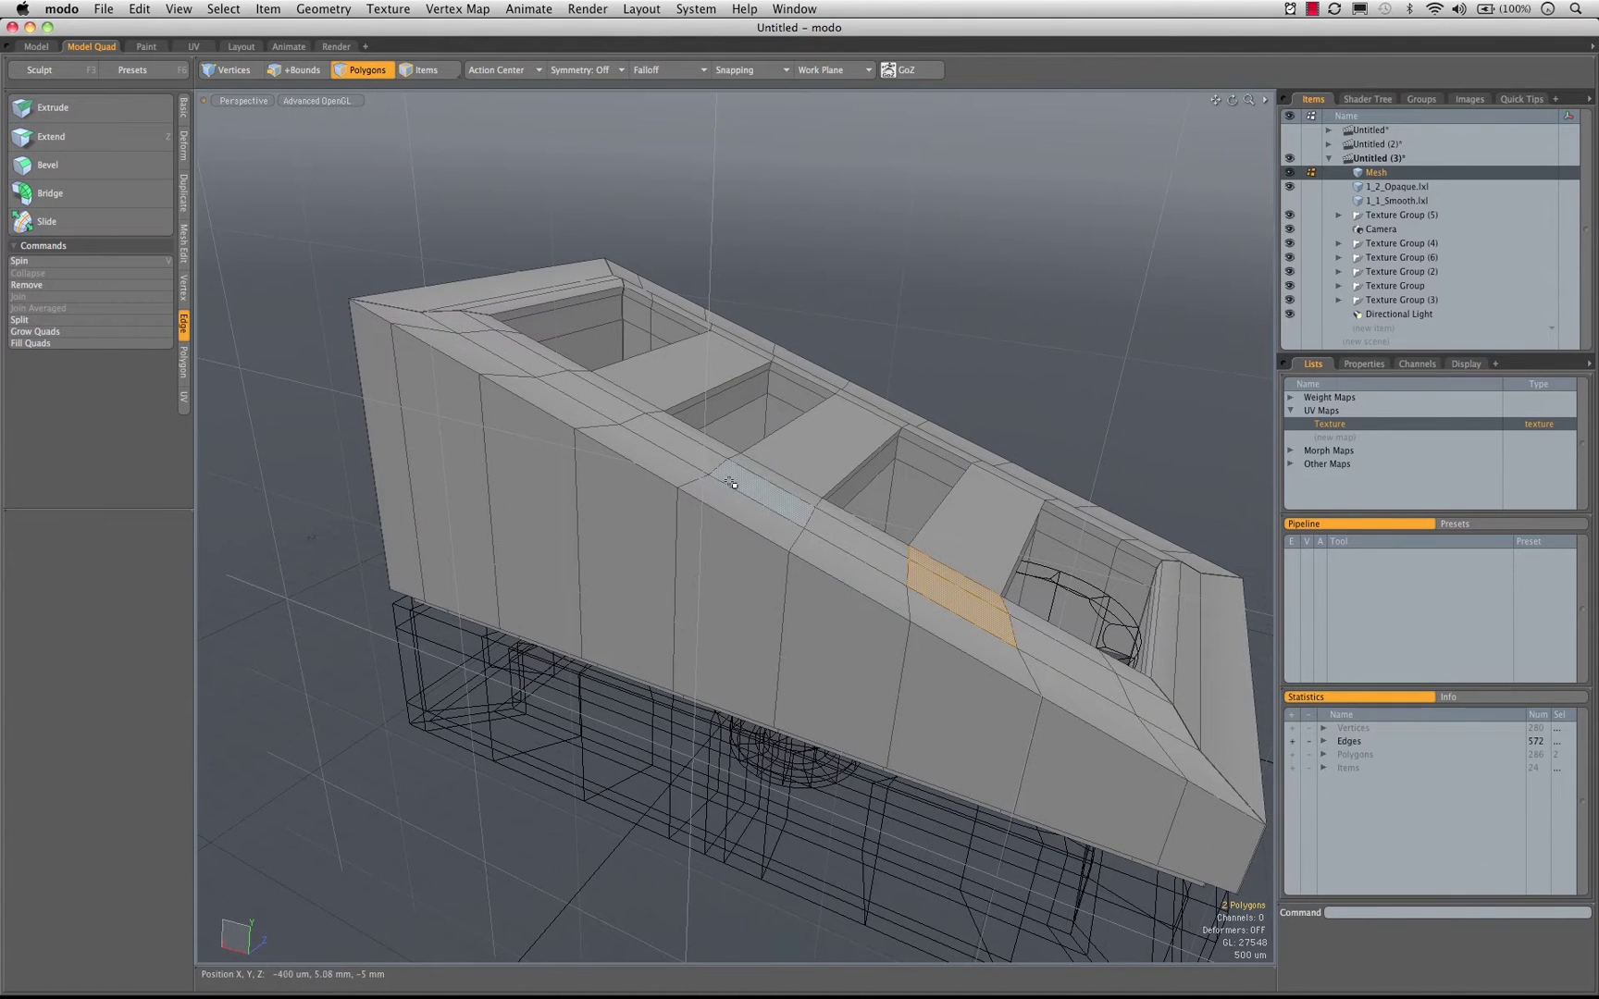
{"action": "left_click", "coordinate": [618, 393], "text": "ctrl"}
{"action": "left_click_drag", "start_coordinate": [607, 407], "coordinate": [628, 385], "text": "shift"}
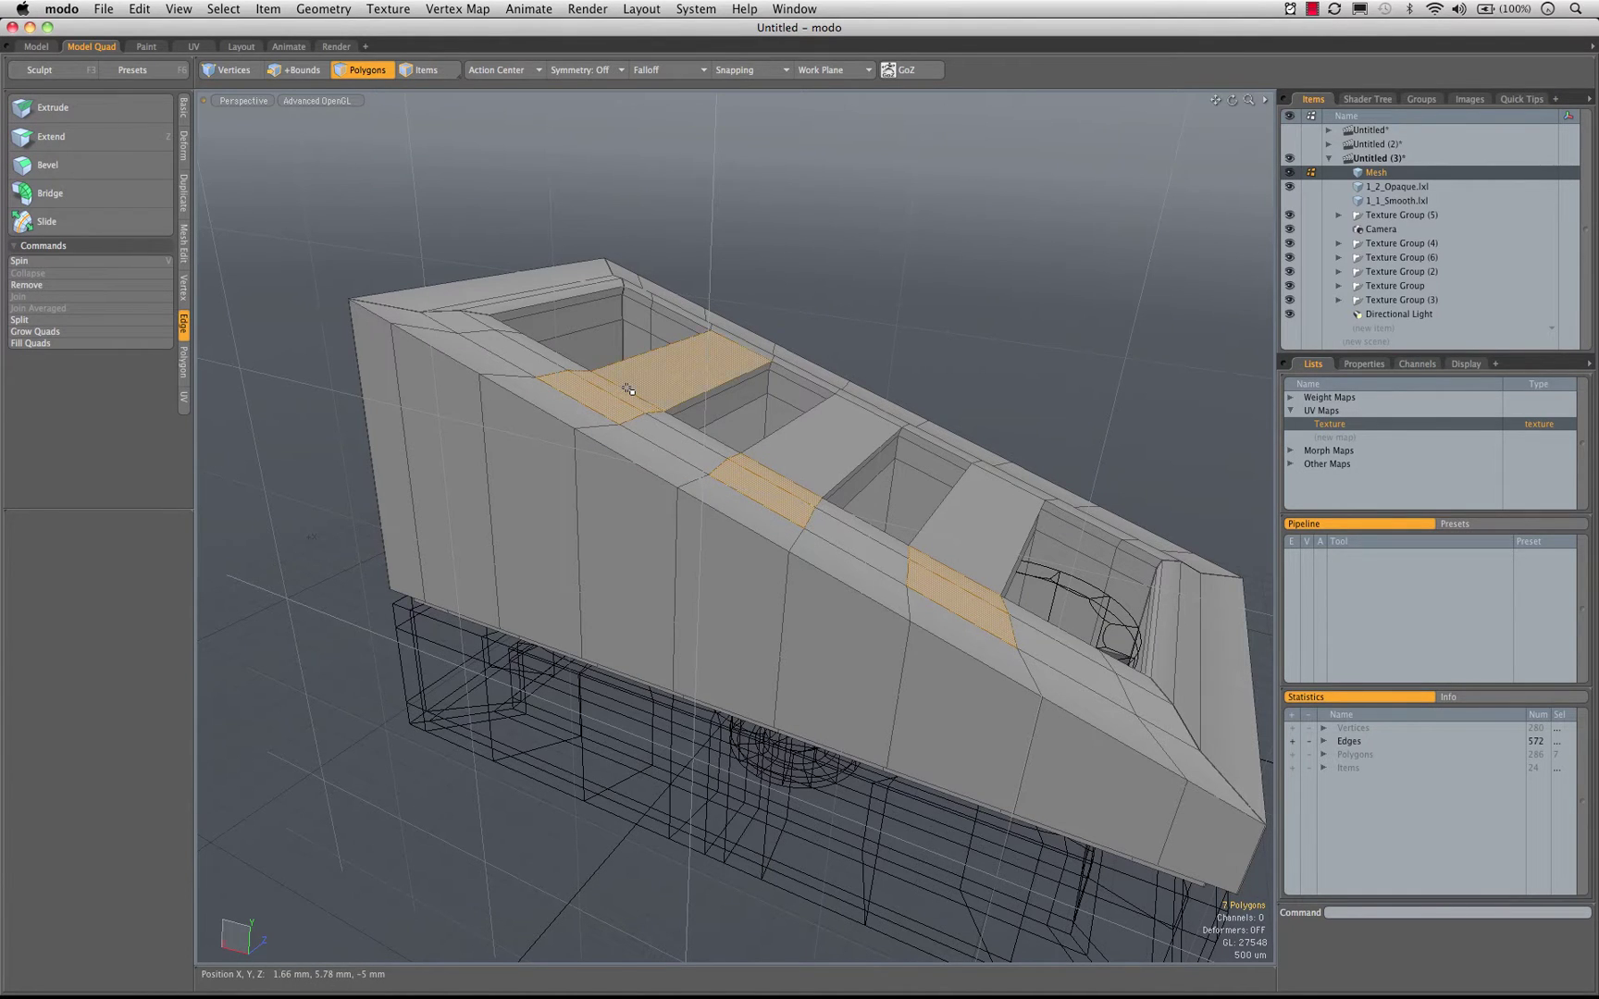
{"action": "key", "text": "alt+c"}
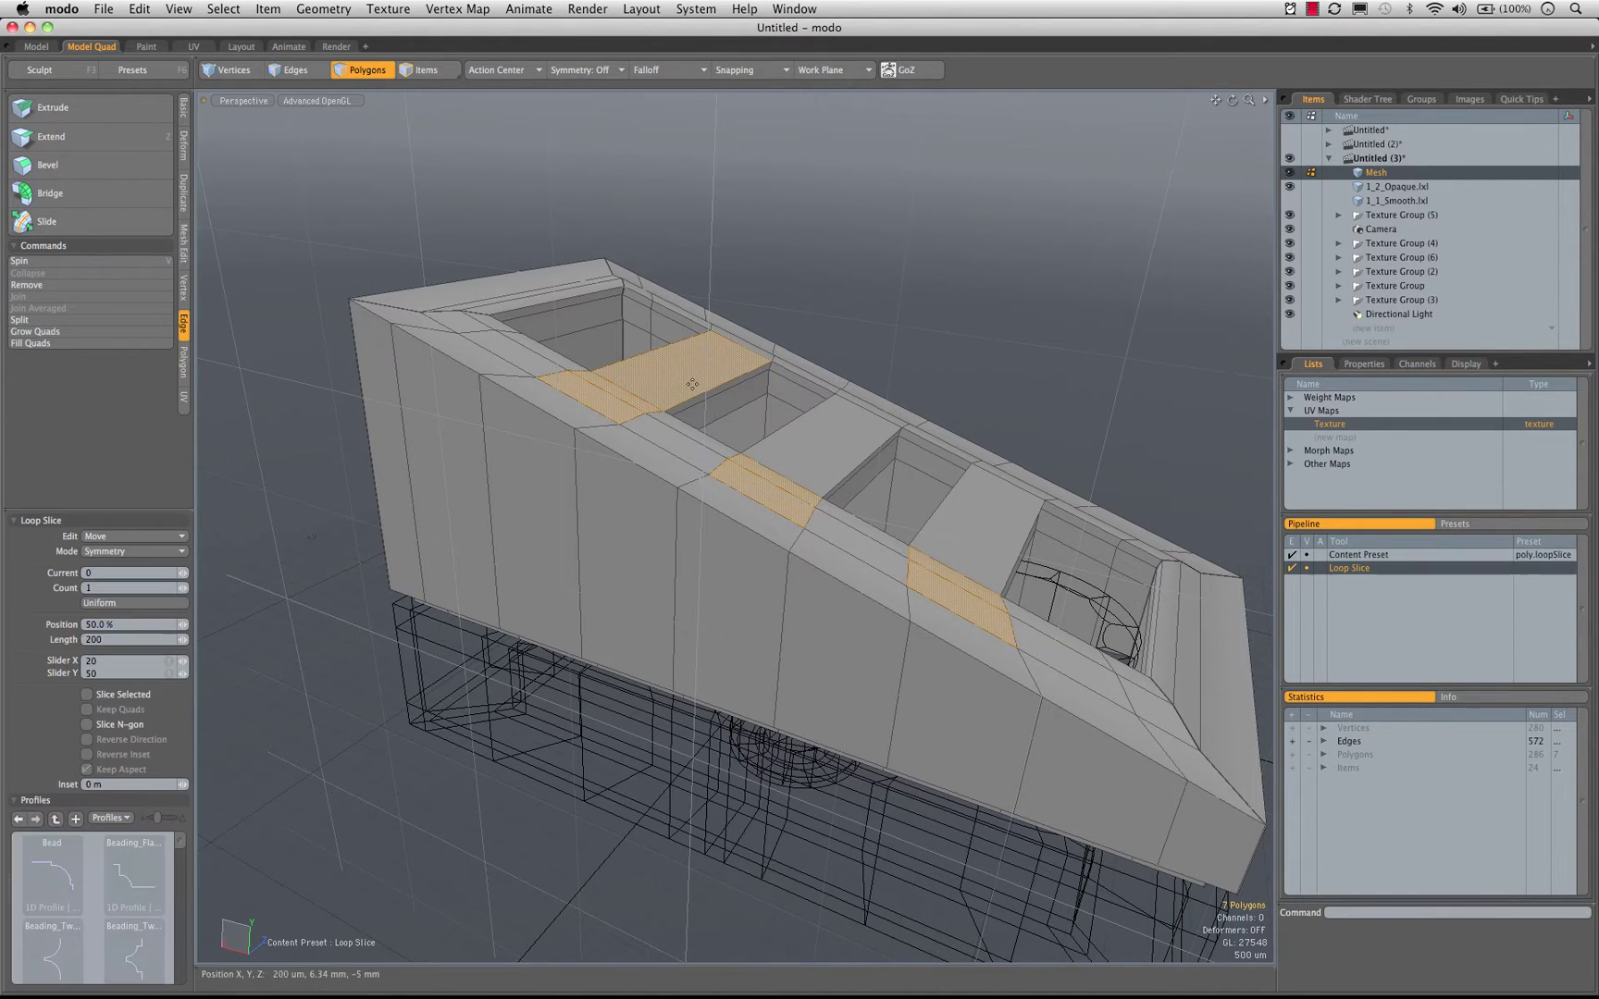
{"action": "left_click", "coordinate": [139, 552]}
{"action": "left_click", "coordinate": [130, 532]}
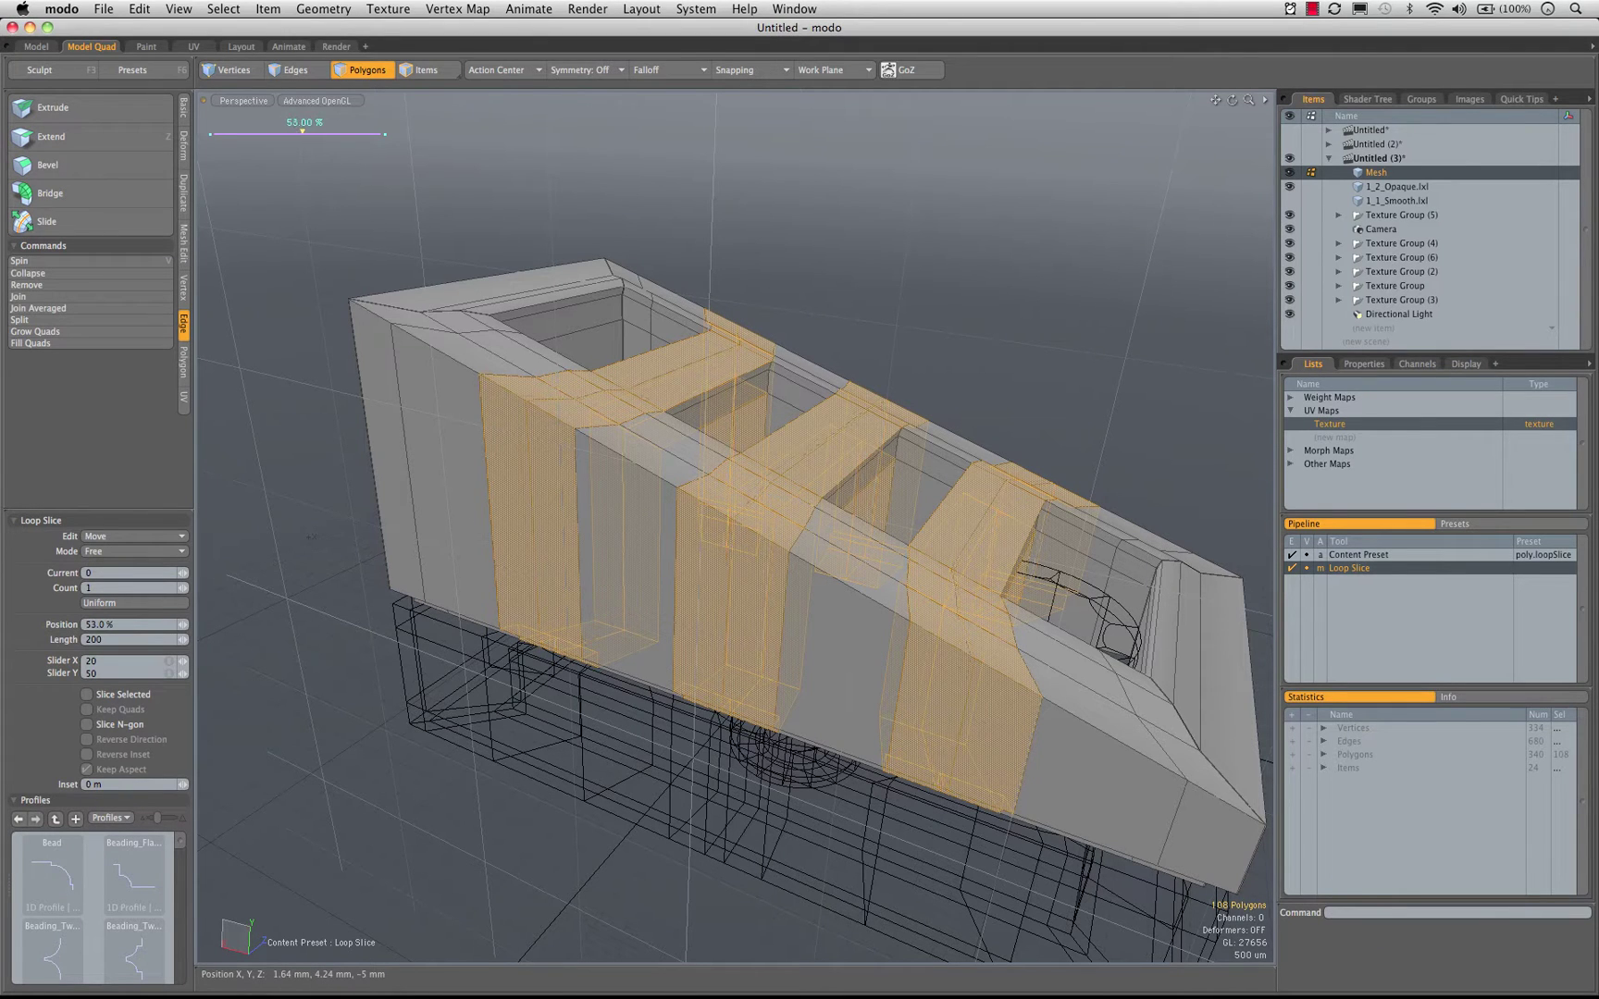
{"action": "left_click_drag", "start_coordinate": [182, 625], "coordinate": [189, 625]}
{"action": "left_click_drag", "start_coordinate": [608, 502], "coordinate": [897, 518], "text": "alt"}
{"action": "key", "text": "space"}
Try to move the downhill side faces of all three crossbars by -150 um in Y and 40 um in Z, and undo the move
{"action": "left_click", "coordinate": [907, 324]}
{"action": "left_click_drag", "start_coordinate": [905, 327], "coordinate": [788, 428], "text": "alt"}
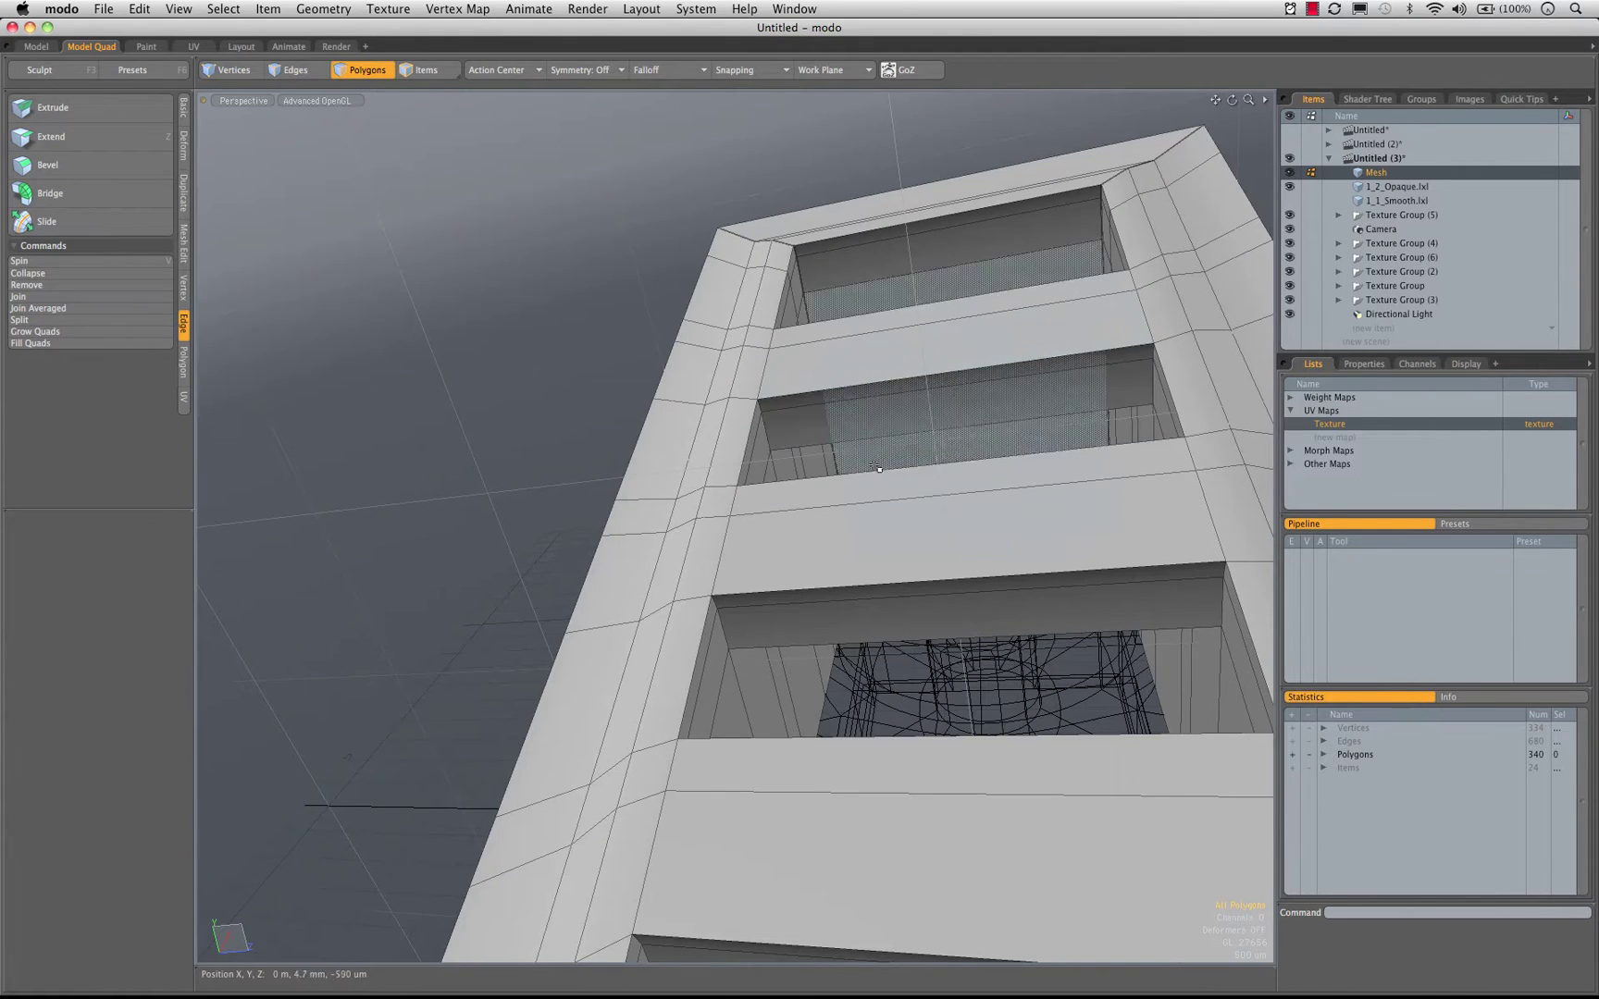
{"action": "left_click_drag", "start_coordinate": [881, 455], "coordinate": [849, 396], "text": "alt"}
{"action": "left_click", "coordinate": [861, 413]}
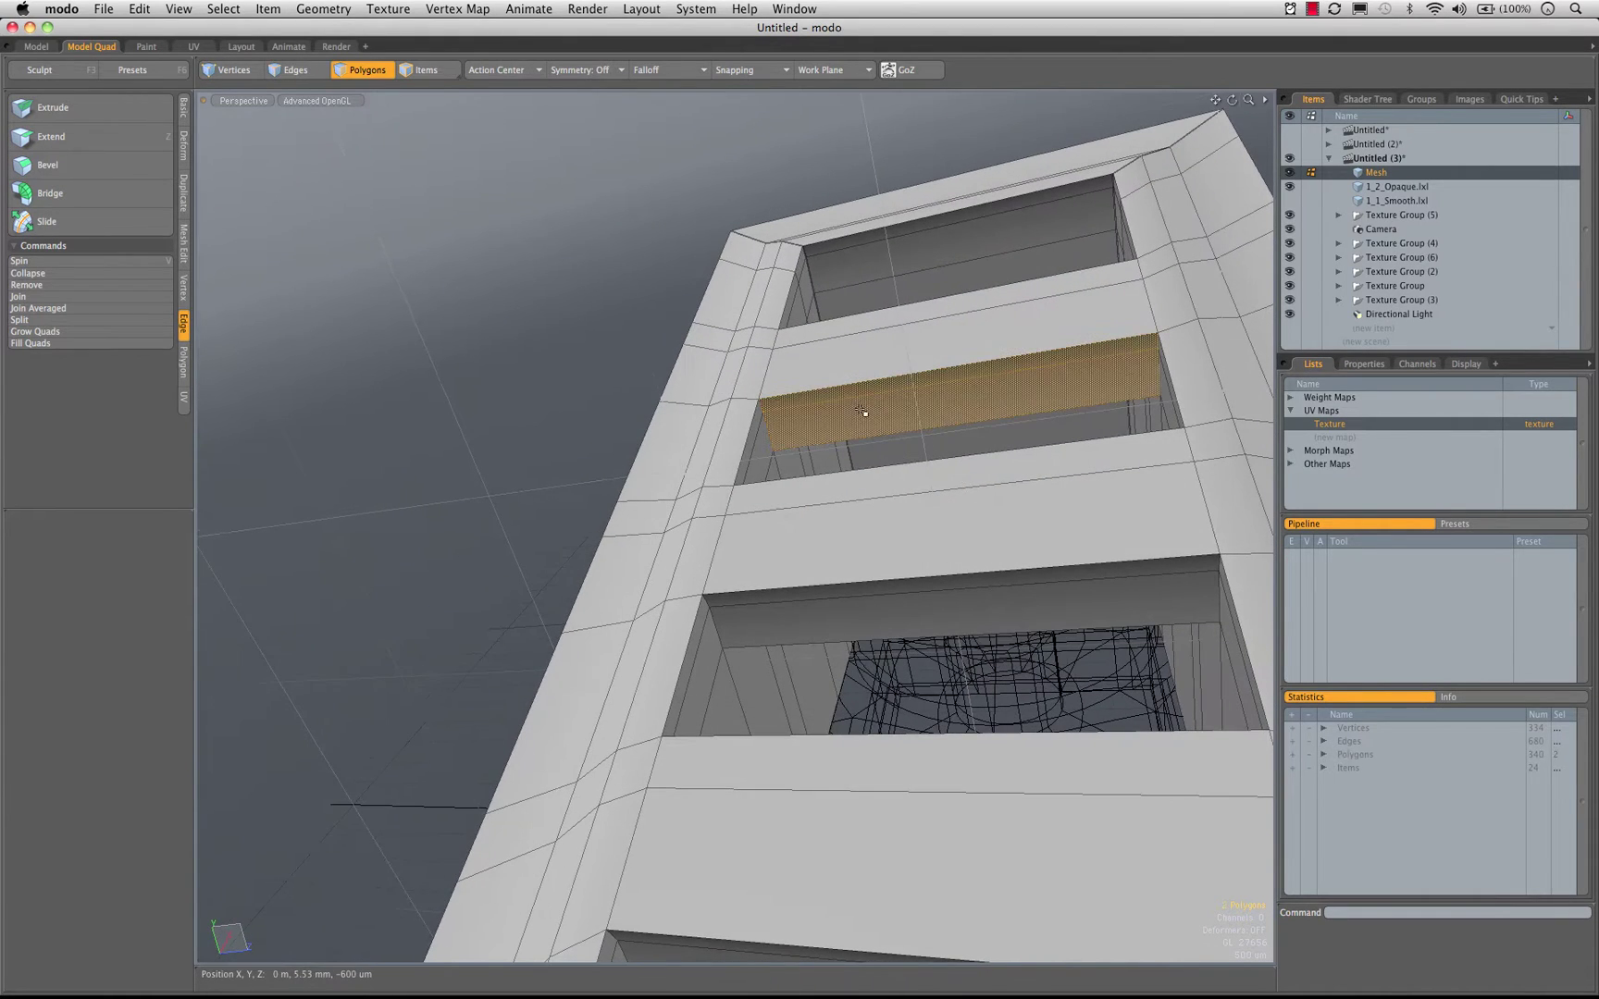
{"action": "left_click", "coordinate": [899, 601], "text": "shift"}
{"action": "left_click_drag", "start_coordinate": [900, 601], "coordinate": [778, 645], "text": "alt"}
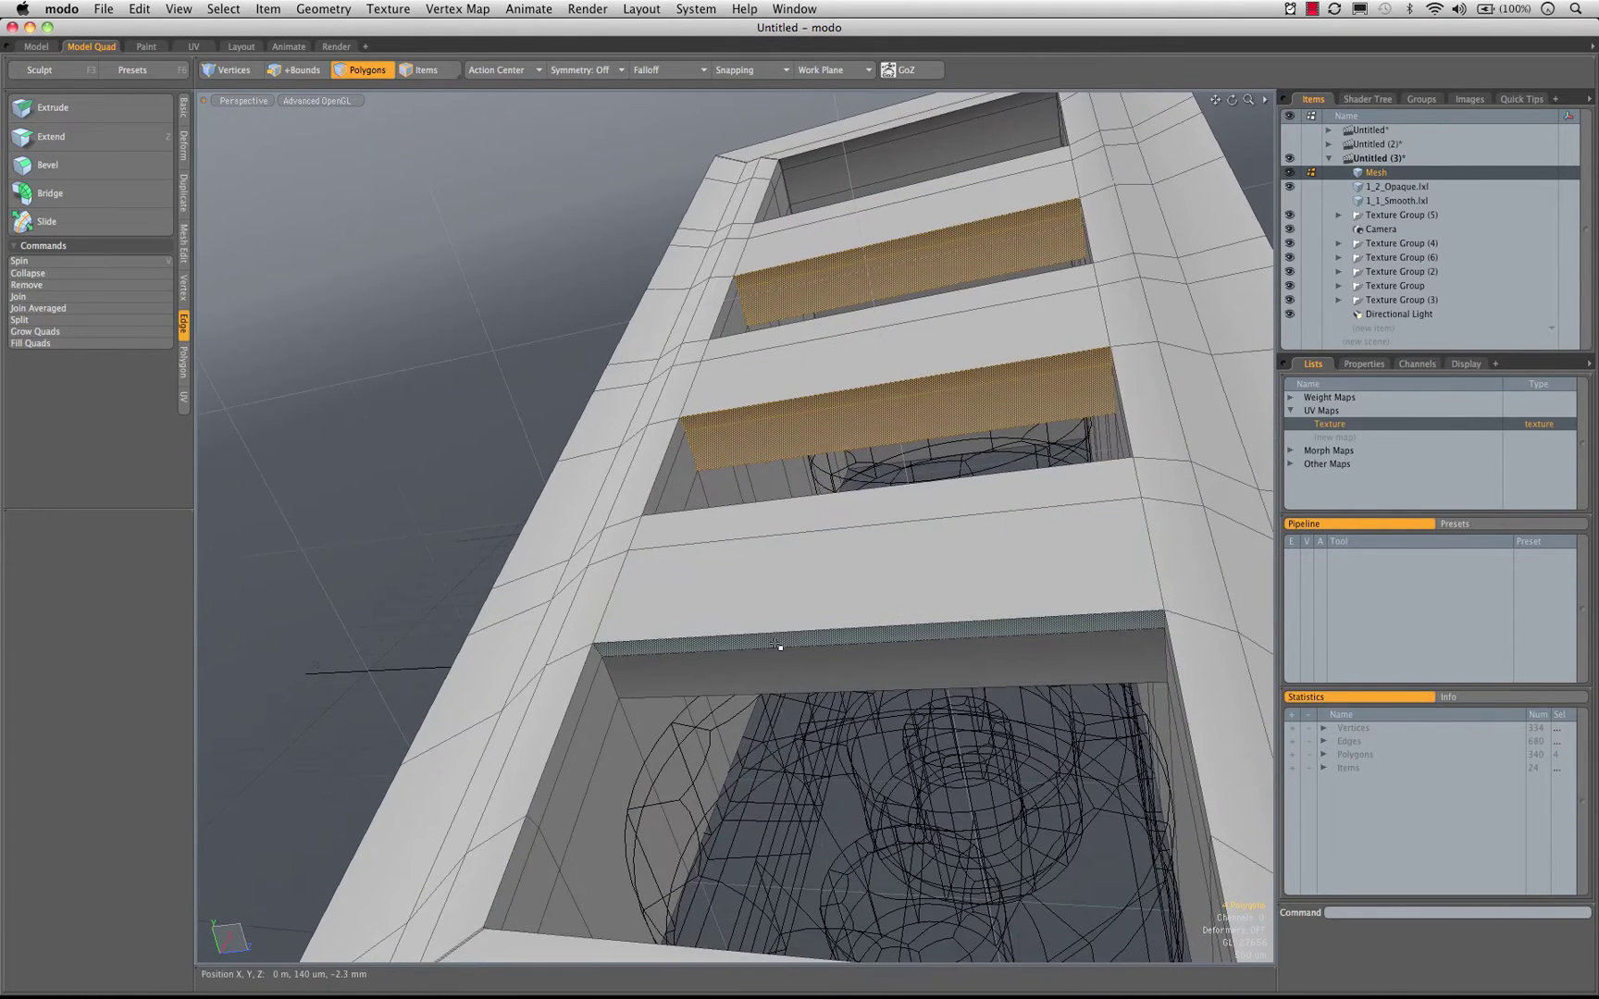
{"action": "left_click", "coordinate": [789, 680], "text": "shift"}
{"action": "key", "text": "w"}
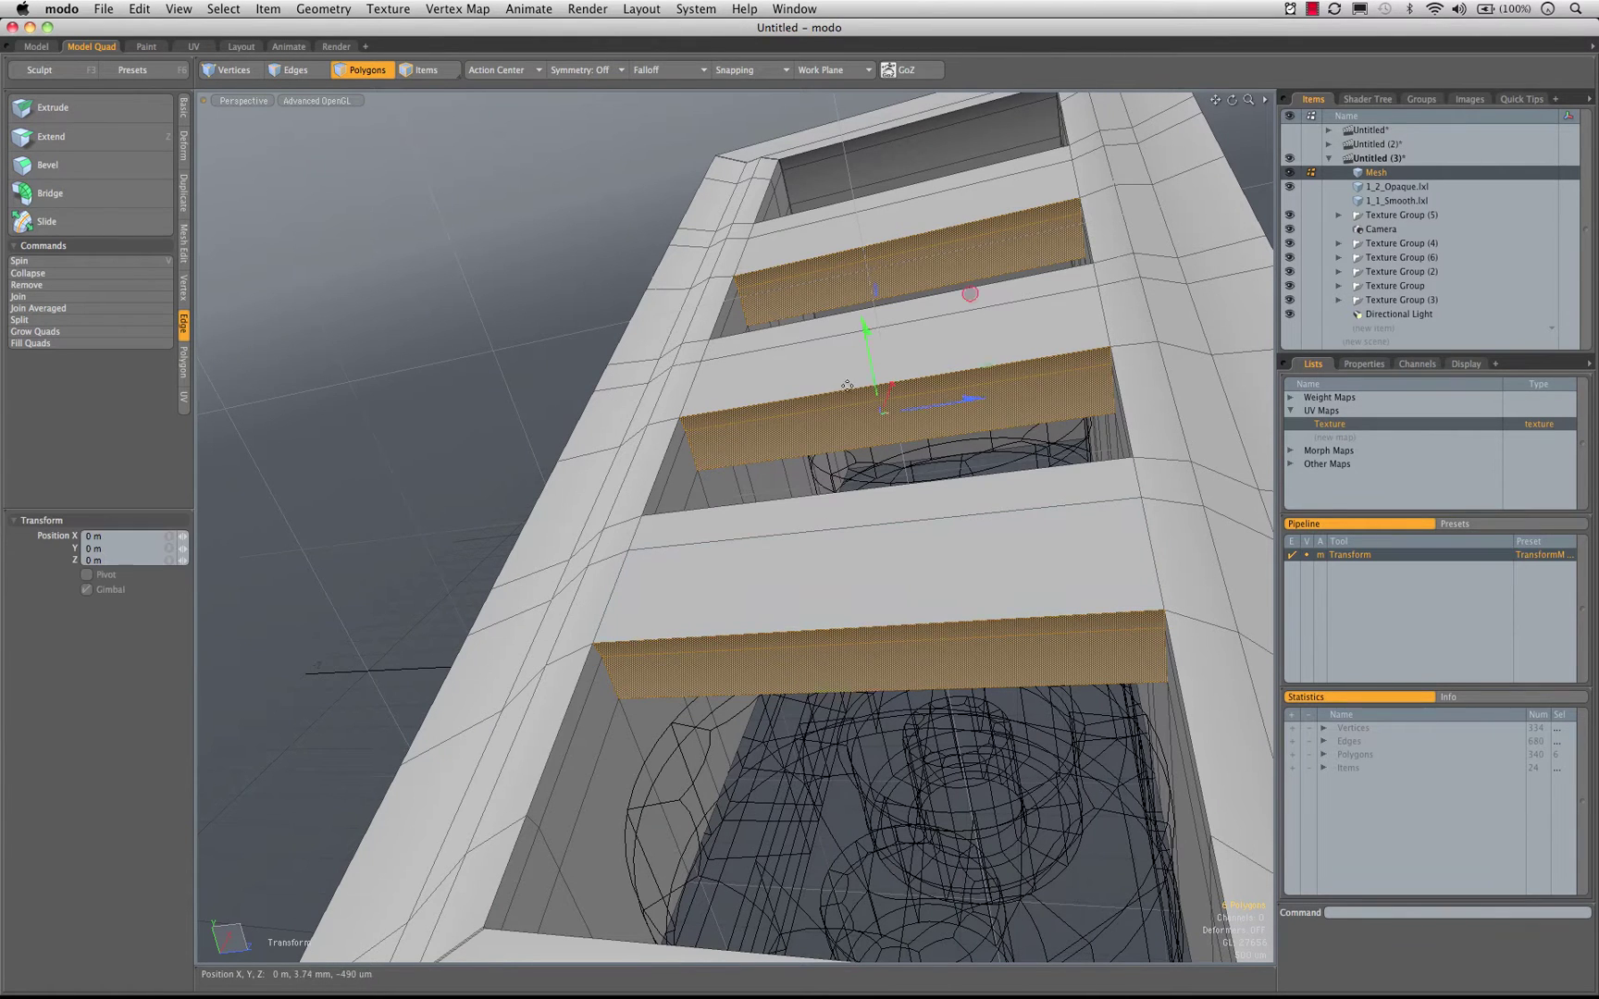
{"action": "left_click_drag", "start_coordinate": [822, 304], "coordinate": [827, 314]}
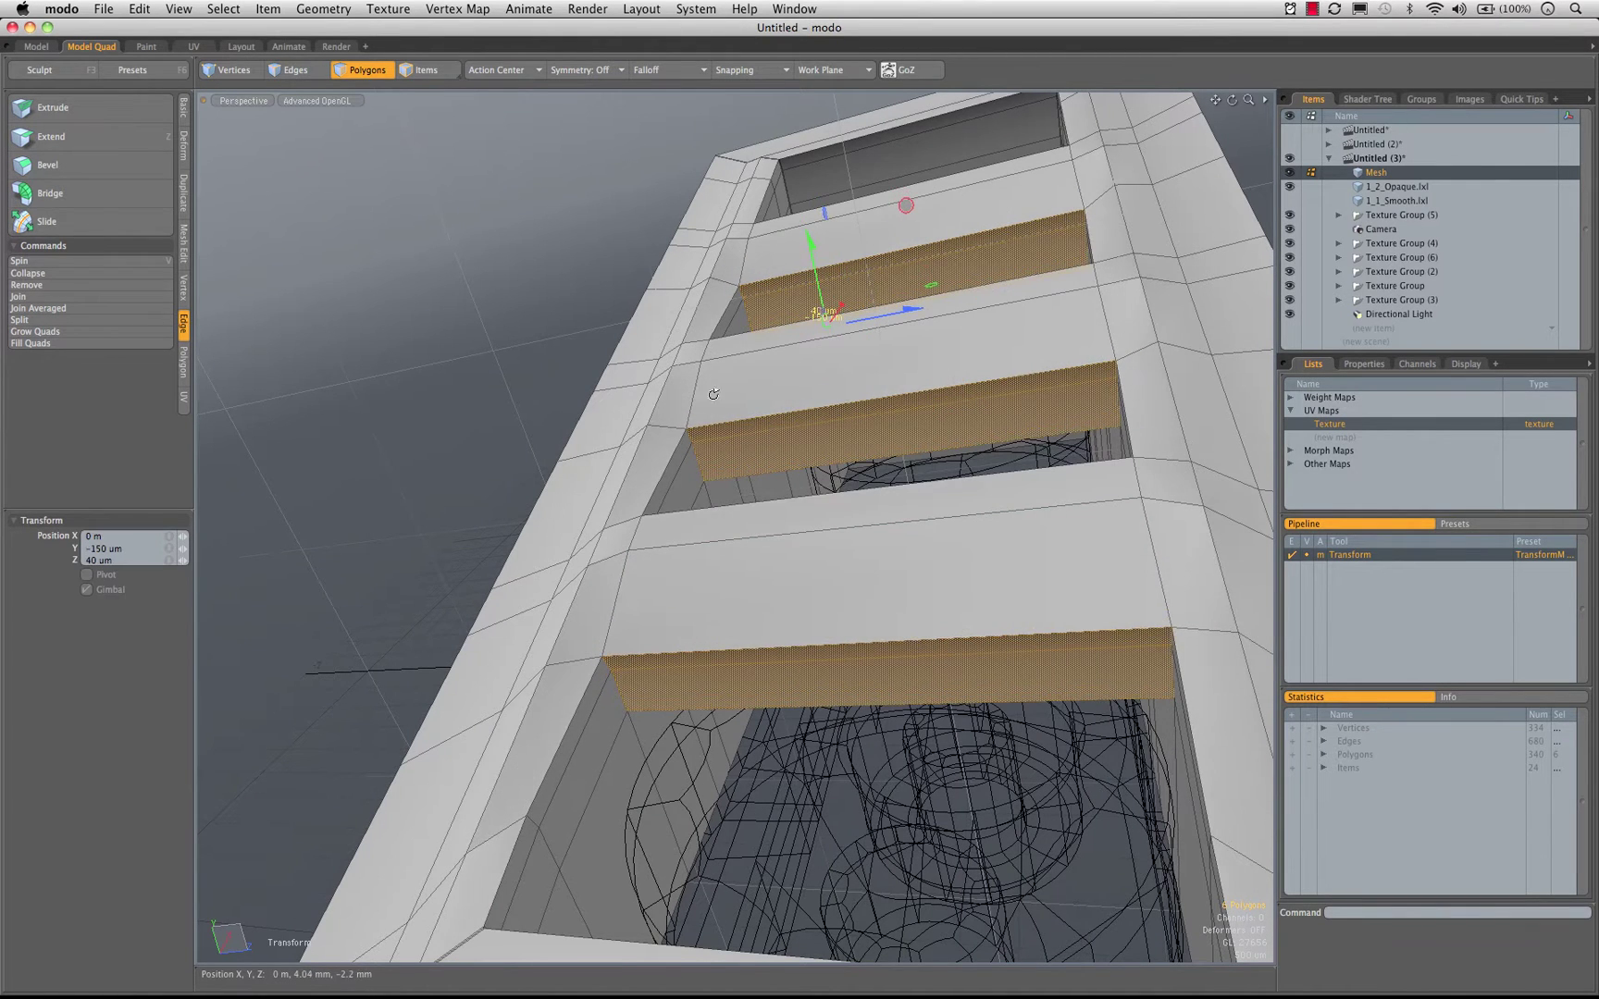
{"action": "left_click_drag", "start_coordinate": [713, 395], "coordinate": [708, 393], "text": "alt"}
{"action": "left_click_drag", "start_coordinate": [714, 439], "coordinate": [870, 395], "text": "alt"}
{"action": "key", "text": "super+z"}
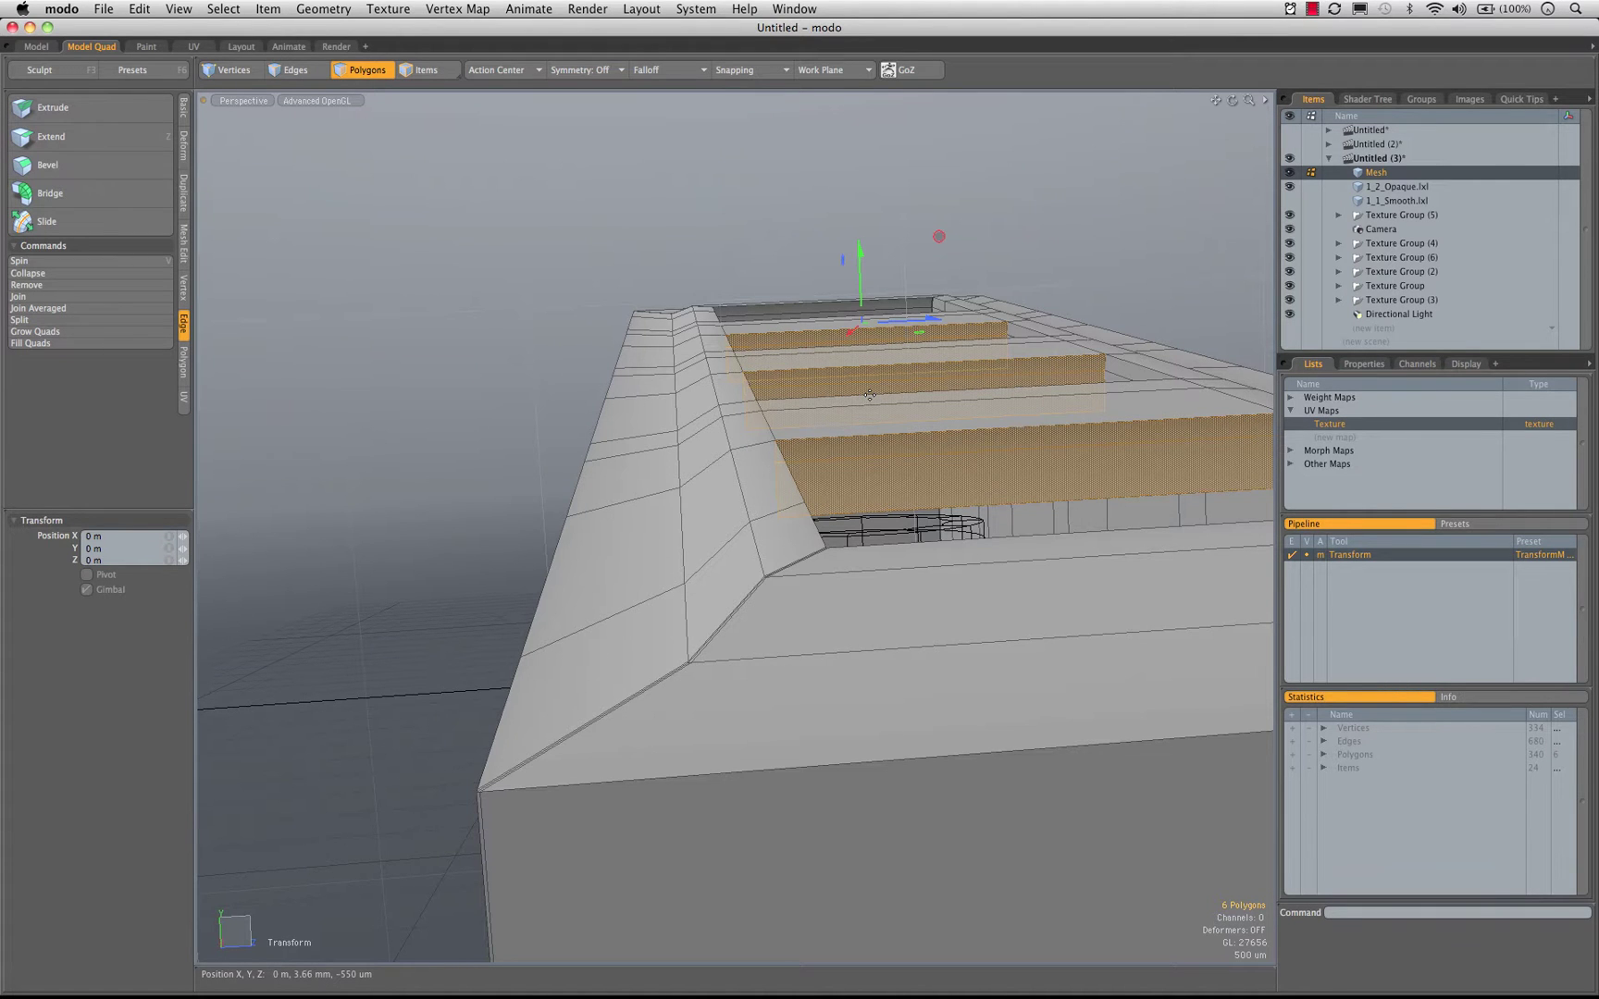
{"action": "left_click_drag", "start_coordinate": [975, 440], "coordinate": [771, 489], "text": "alt"}
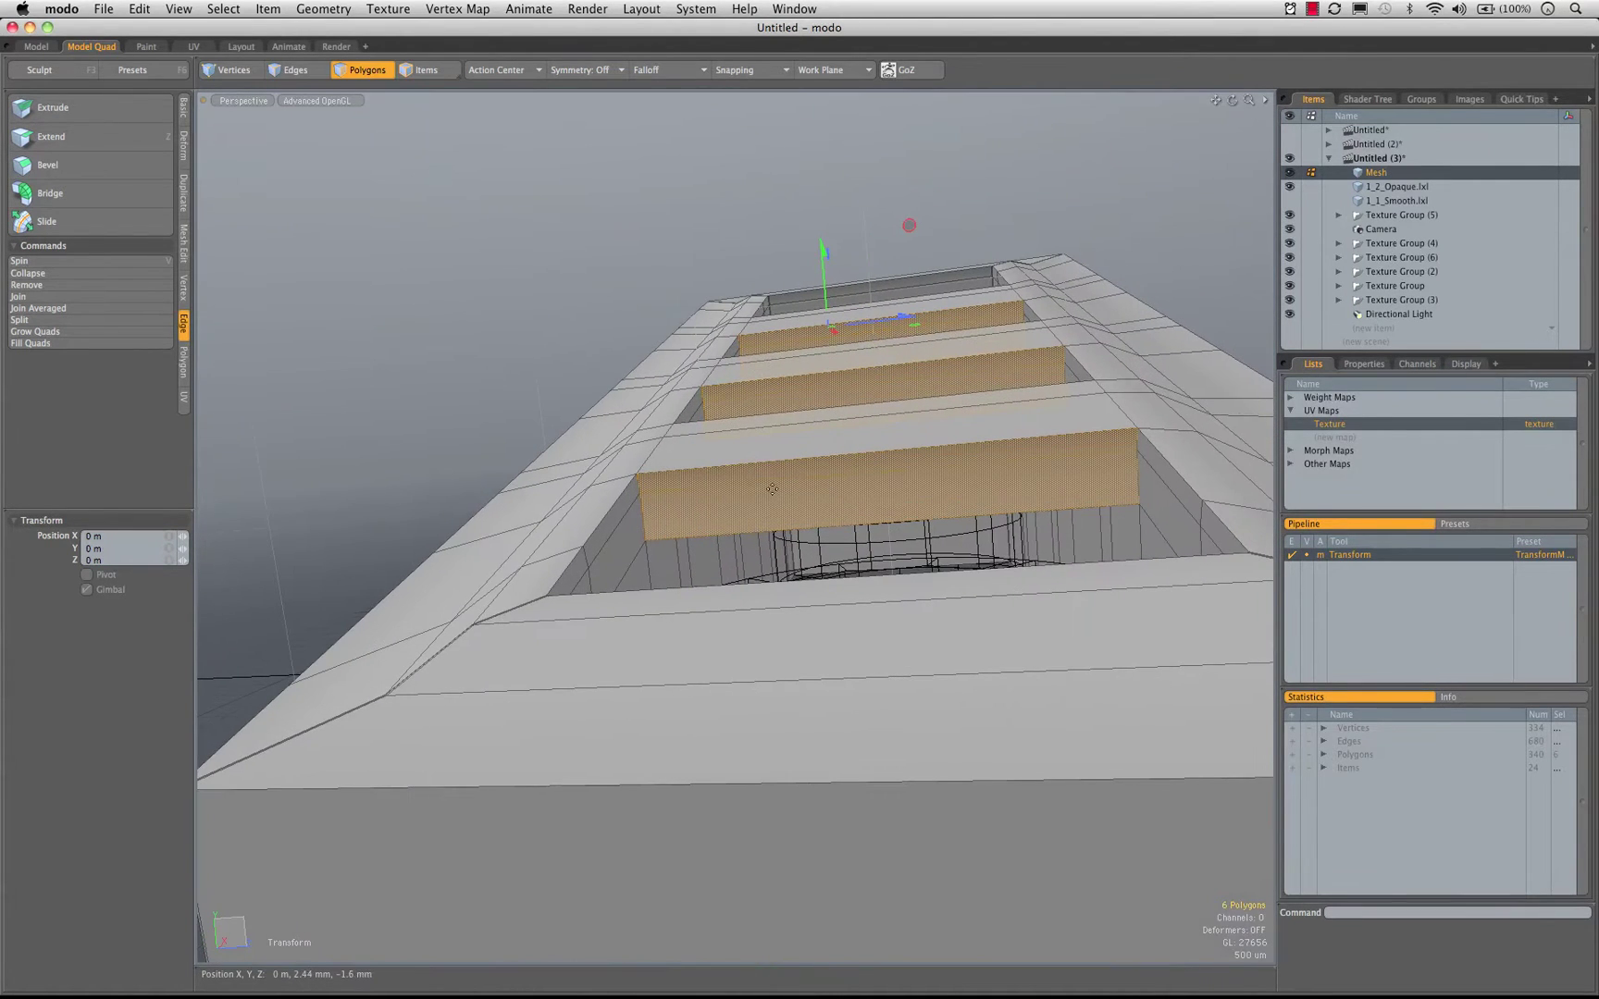
{"action": "key", "text": "space"}
Select the downhill side faces of the three crossbars and loop slice near both crossbar ends with two symmetric slices at 1%
{"action": "left_click", "coordinate": [779, 476]}
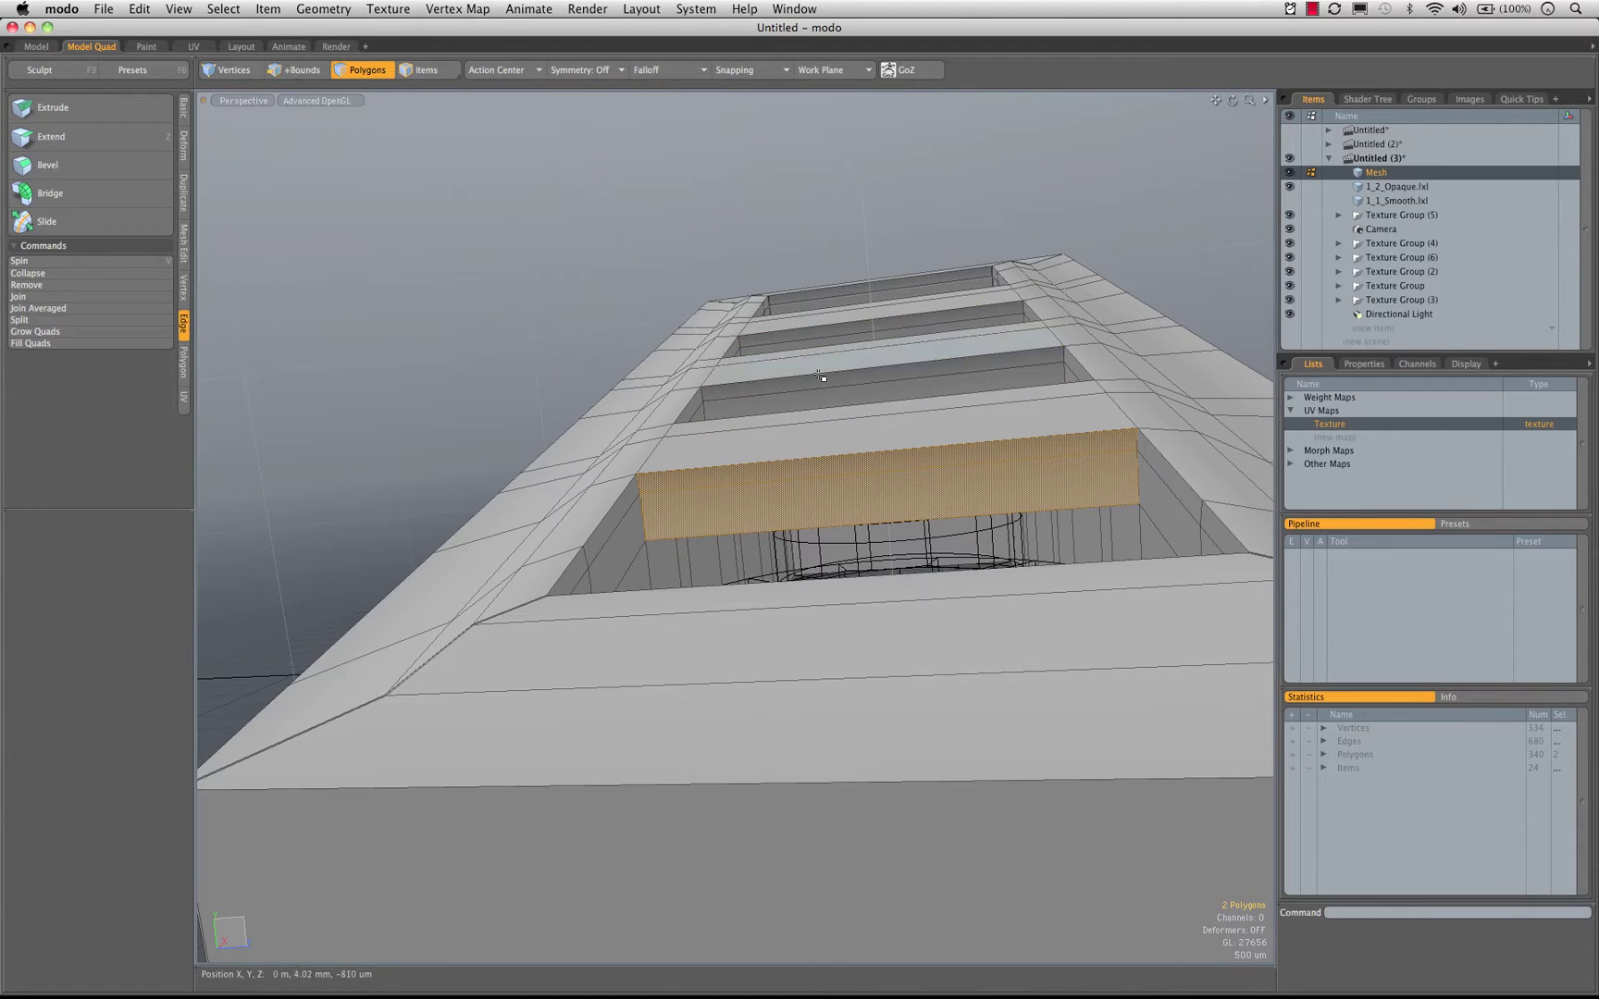
{"action": "left_click_drag", "start_coordinate": [821, 398], "coordinate": [821, 329], "text": "shift"}
{"action": "left_click_drag", "start_coordinate": [824, 335], "coordinate": [649, 573], "text": "alt"}
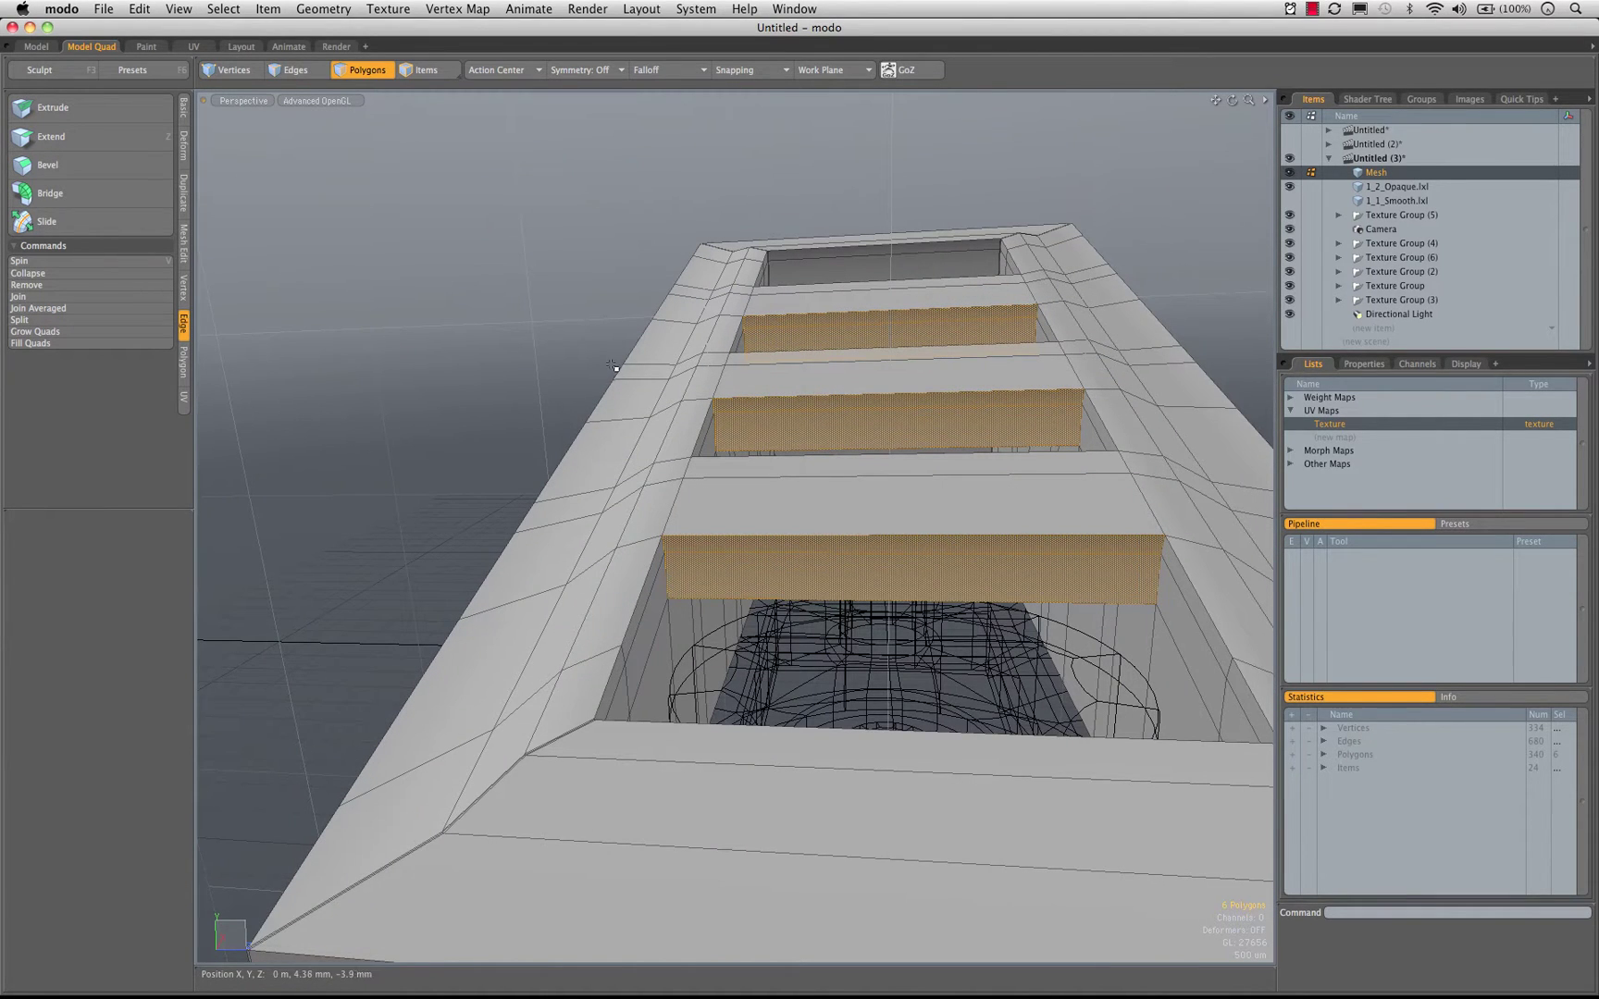
{"action": "key", "text": "alt"}
{"action": "key", "text": "alt+c"}
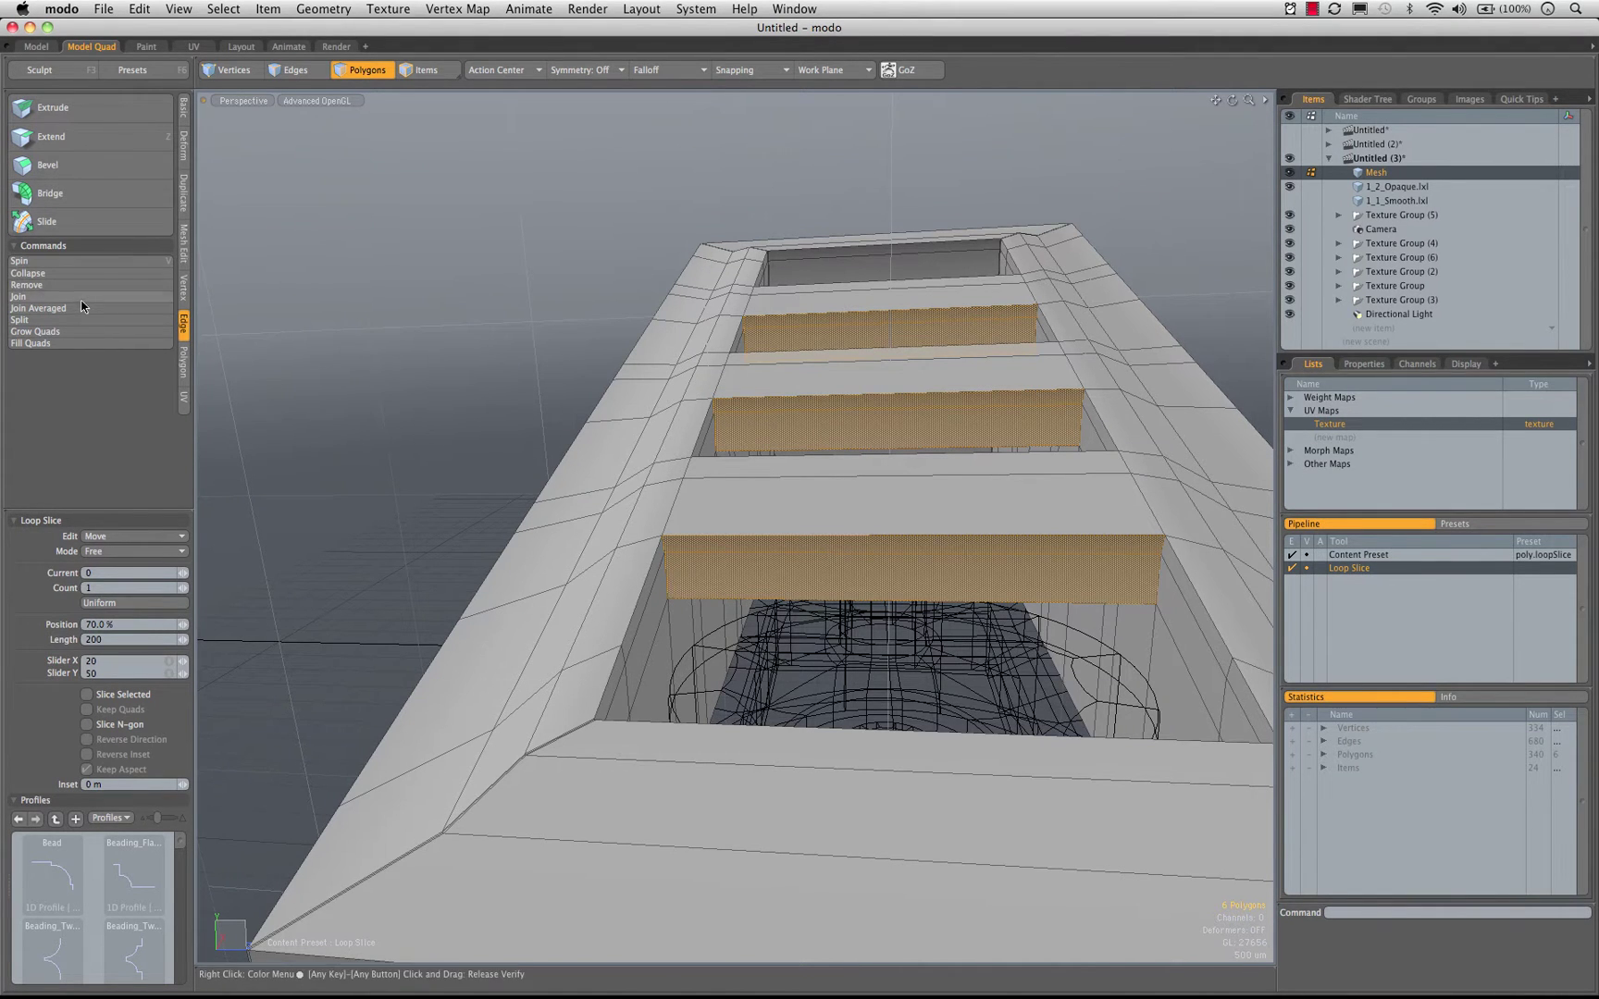
{"action": "left_click", "coordinate": [148, 552]}
{"action": "left_click", "coordinate": [151, 578]}
{"action": "left_click", "coordinate": [589, 398]}
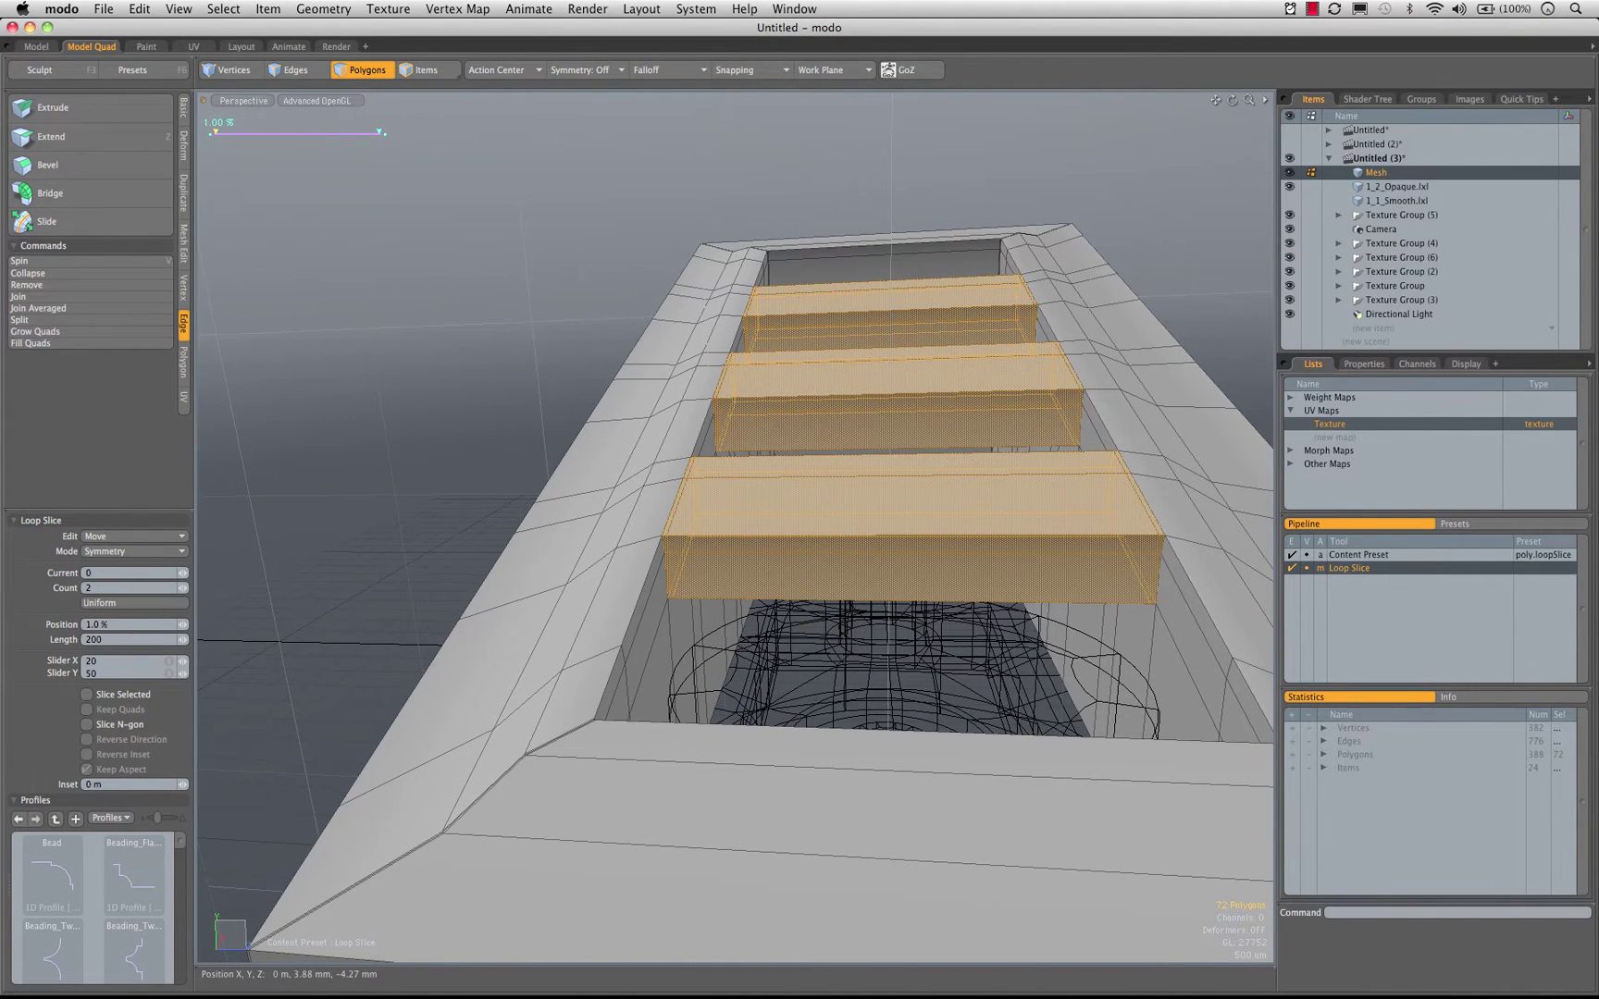
{"action": "mouse_move", "coordinate": [745, 482]}
{"action": "left_mouse_down", "text": "alt"}
{"action": "mouse_move", "coordinate": [814, 464]}
{"action": "mouse_move", "coordinate": [724, 463]}
{"action": "mouse_move", "coordinate": [751, 485]}
{"action": "left_mouse_up", "text": "alt"}
{"action": "key", "text": "q"}
Preview the brick with subdivision smoothing and return to the unsmoothed mesh
{"action": "left_click", "coordinate": [464, 403]}
{"action": "key", "text": "Tab"}
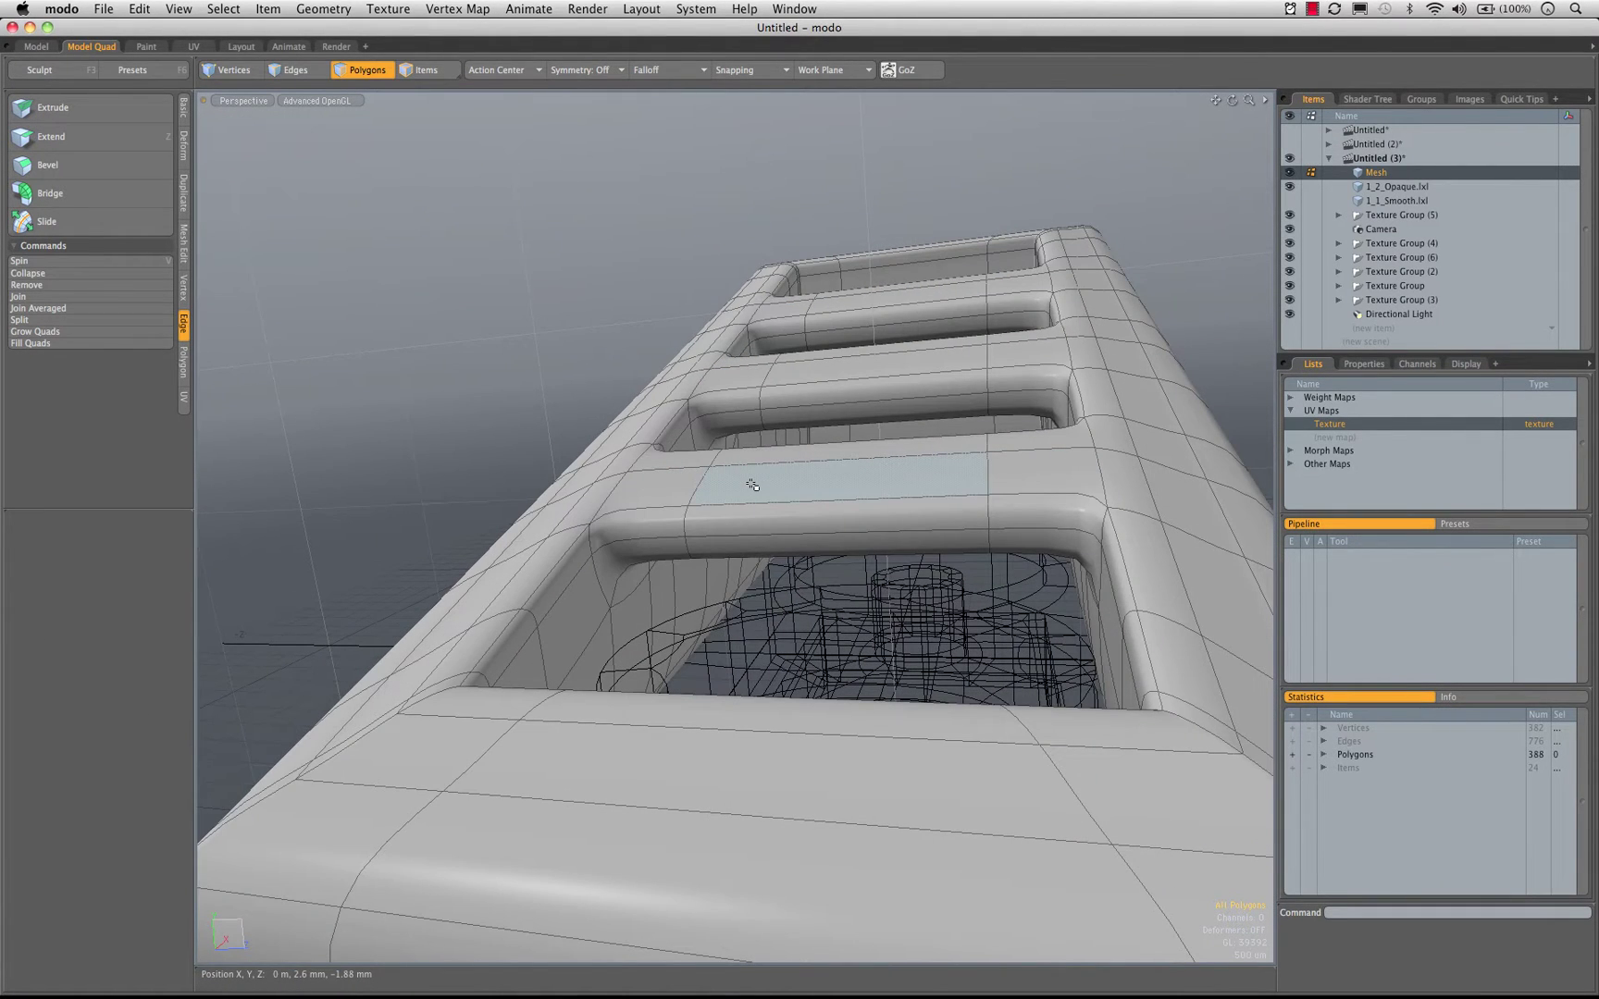
{"action": "key", "text": "Tab"}
{"action": "left_click_drag", "start_coordinate": [720, 514], "coordinate": [742, 548], "text": "alt"}
Select the downhill side faces of the three crossbars and bring their opposite sides into view
{"action": "left_click_drag", "start_coordinate": [840, 393], "coordinate": [839, 416], "text": "shift"}
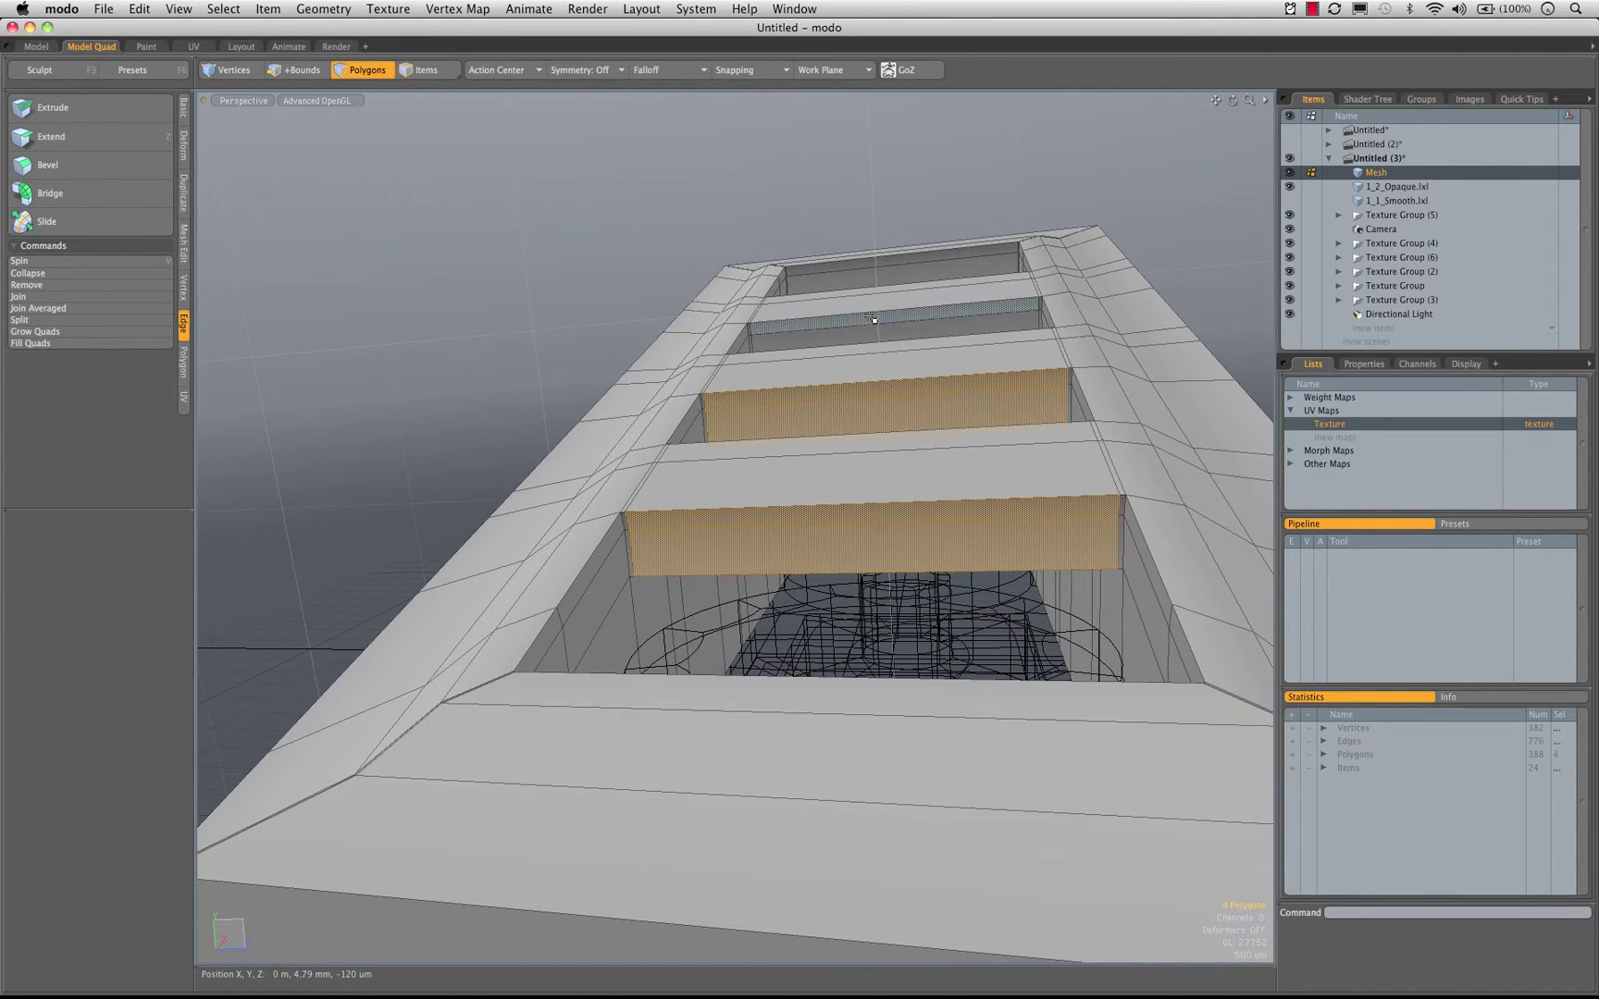
{"action": "left_click_drag", "start_coordinate": [871, 318], "coordinate": [683, 539], "text": "shift"}
{"action": "left_click_drag", "start_coordinate": [920, 300], "coordinate": [774, 390], "text": "alt+shift"}
{"action": "left_click_drag", "start_coordinate": [605, 620], "coordinate": [685, 500], "text": "alt+shift"}
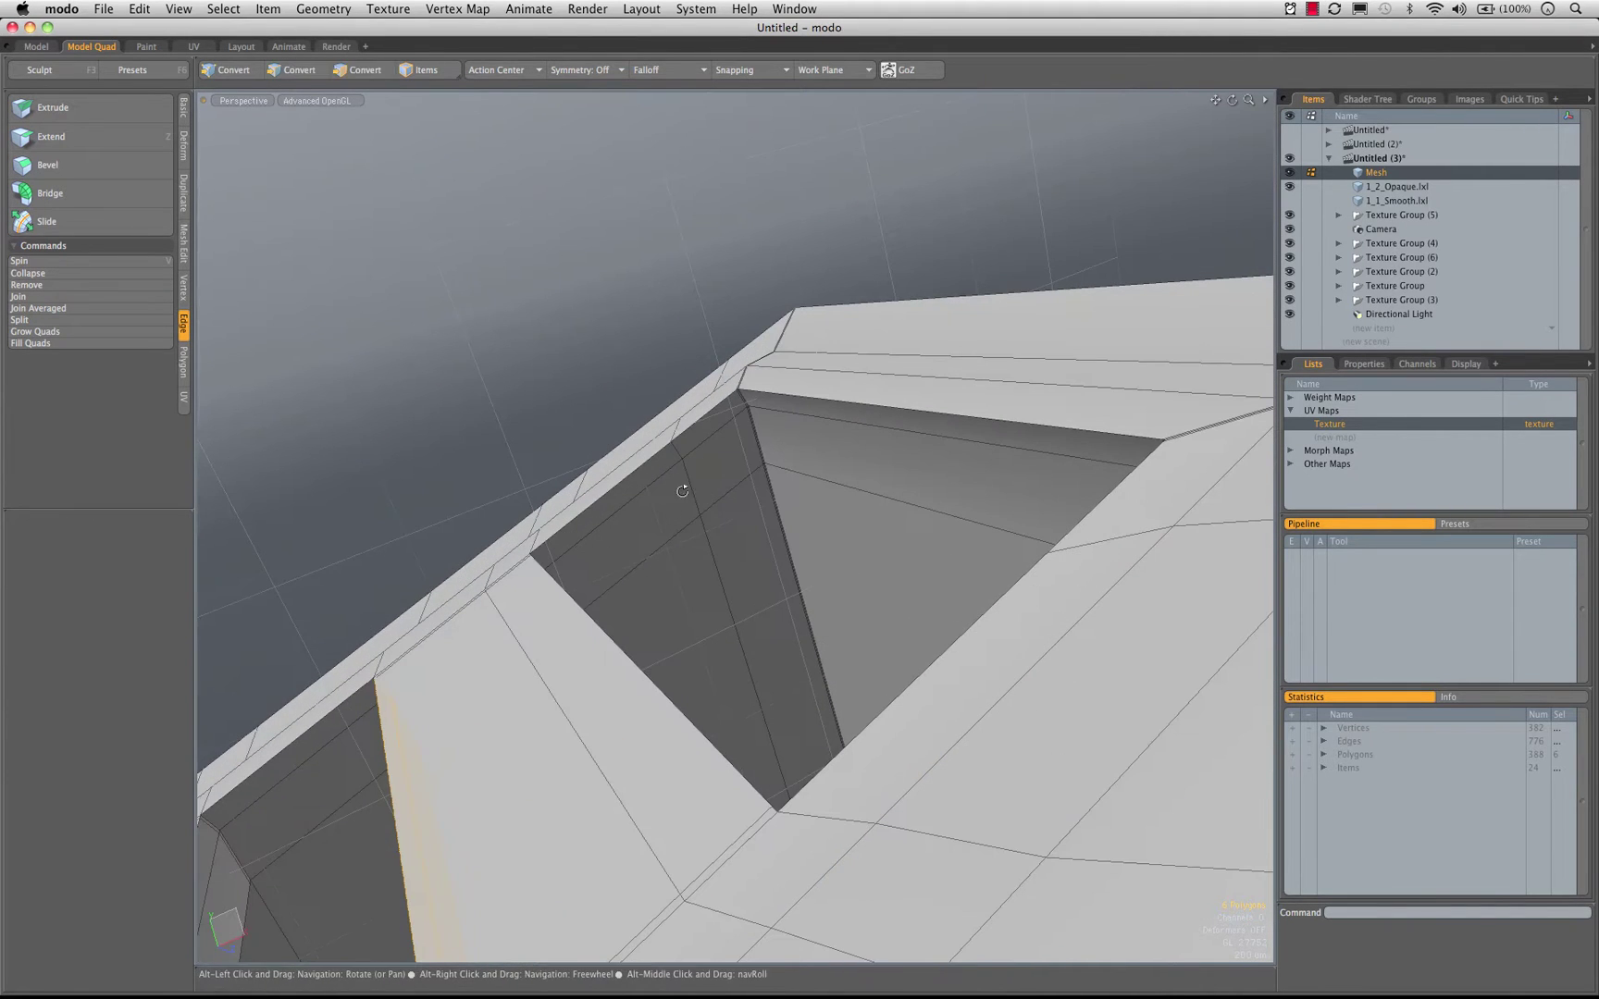
Delete the polygons lining the far inner wall of the frame opening, including the narrow strips and adjoining faces at its corners
{"action": "left_click", "coordinate": [701, 379]}
{"action": "left_click_drag", "start_coordinate": [737, 414], "coordinate": [788, 425], "text": "alt"}
{"action": "mouse_move", "coordinate": [782, 362]}
{"action": "left_mouse_down"}
{"action": "mouse_move", "coordinate": [1016, 461]}
{"action": "mouse_move", "coordinate": [688, 597]}
{"action": "mouse_move", "coordinate": [888, 573]}
{"action": "left_mouse_up"}
{"action": "left_click_drag", "start_coordinate": [888, 574], "coordinate": [941, 493], "text": "alt+shift"}
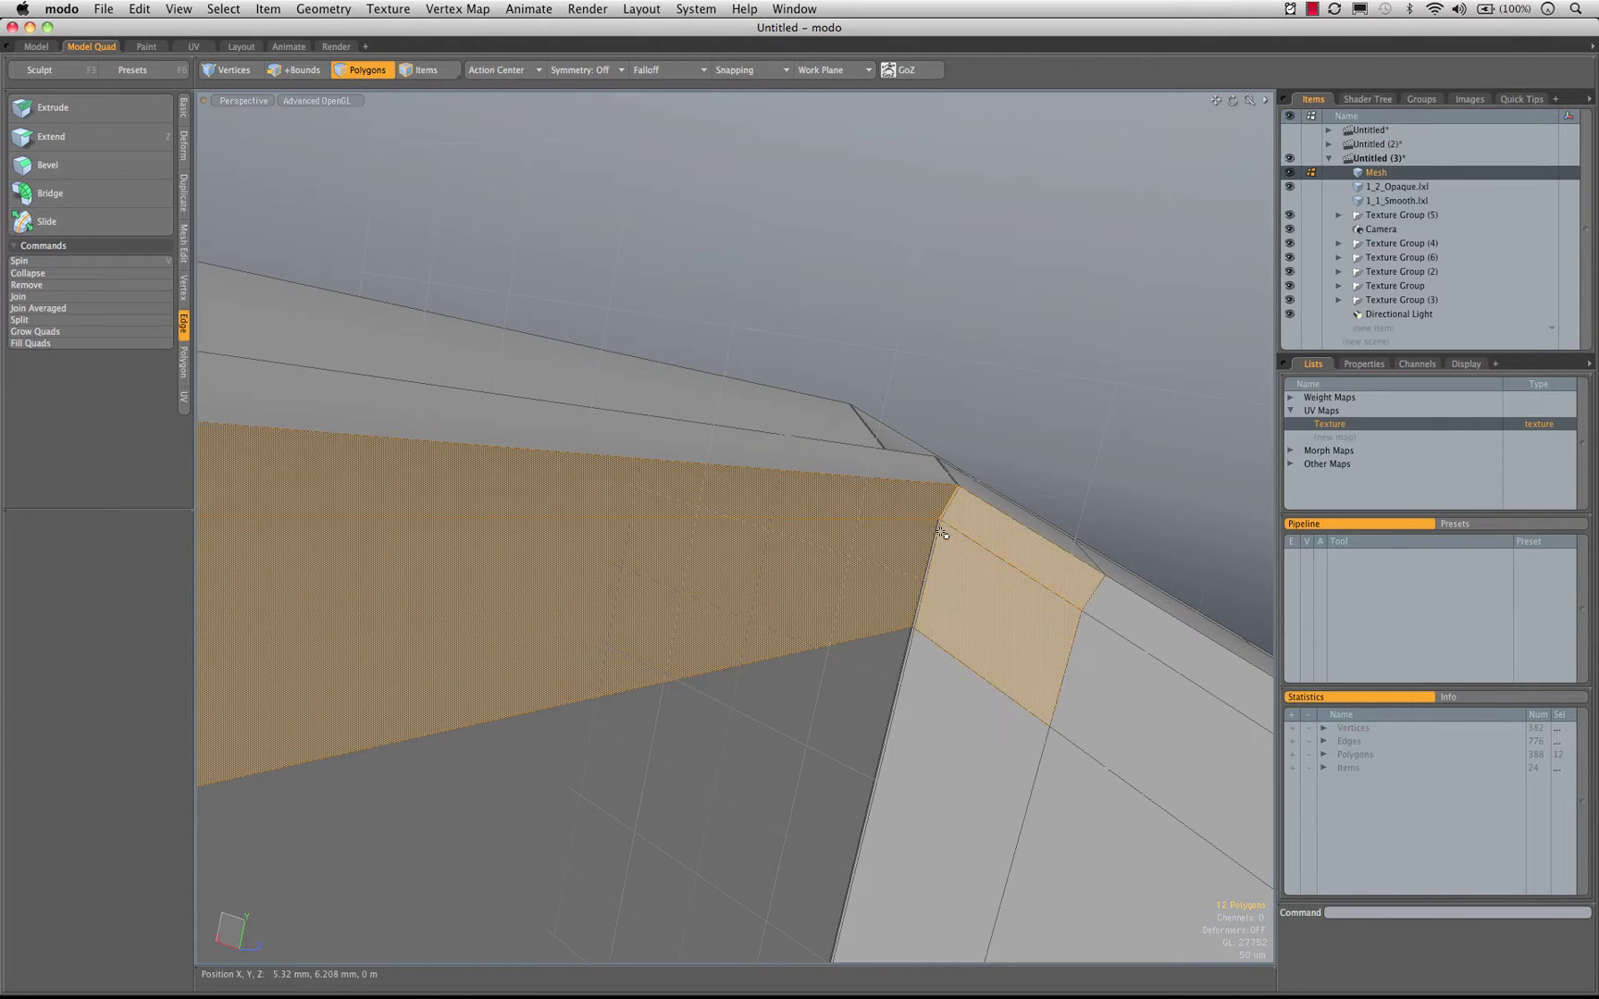
{"action": "left_click_drag", "start_coordinate": [928, 557], "coordinate": [1003, 555], "text": "alt"}
{"action": "scroll", "coordinate": [1127, 528], "scroll_direction": "up", "scroll_amount": 3}
{"action": "left_click", "coordinate": [1061, 555], "text": "shift"}
{"action": "scroll", "coordinate": [999, 579], "scroll_direction": "down", "scroll_amount": 3}
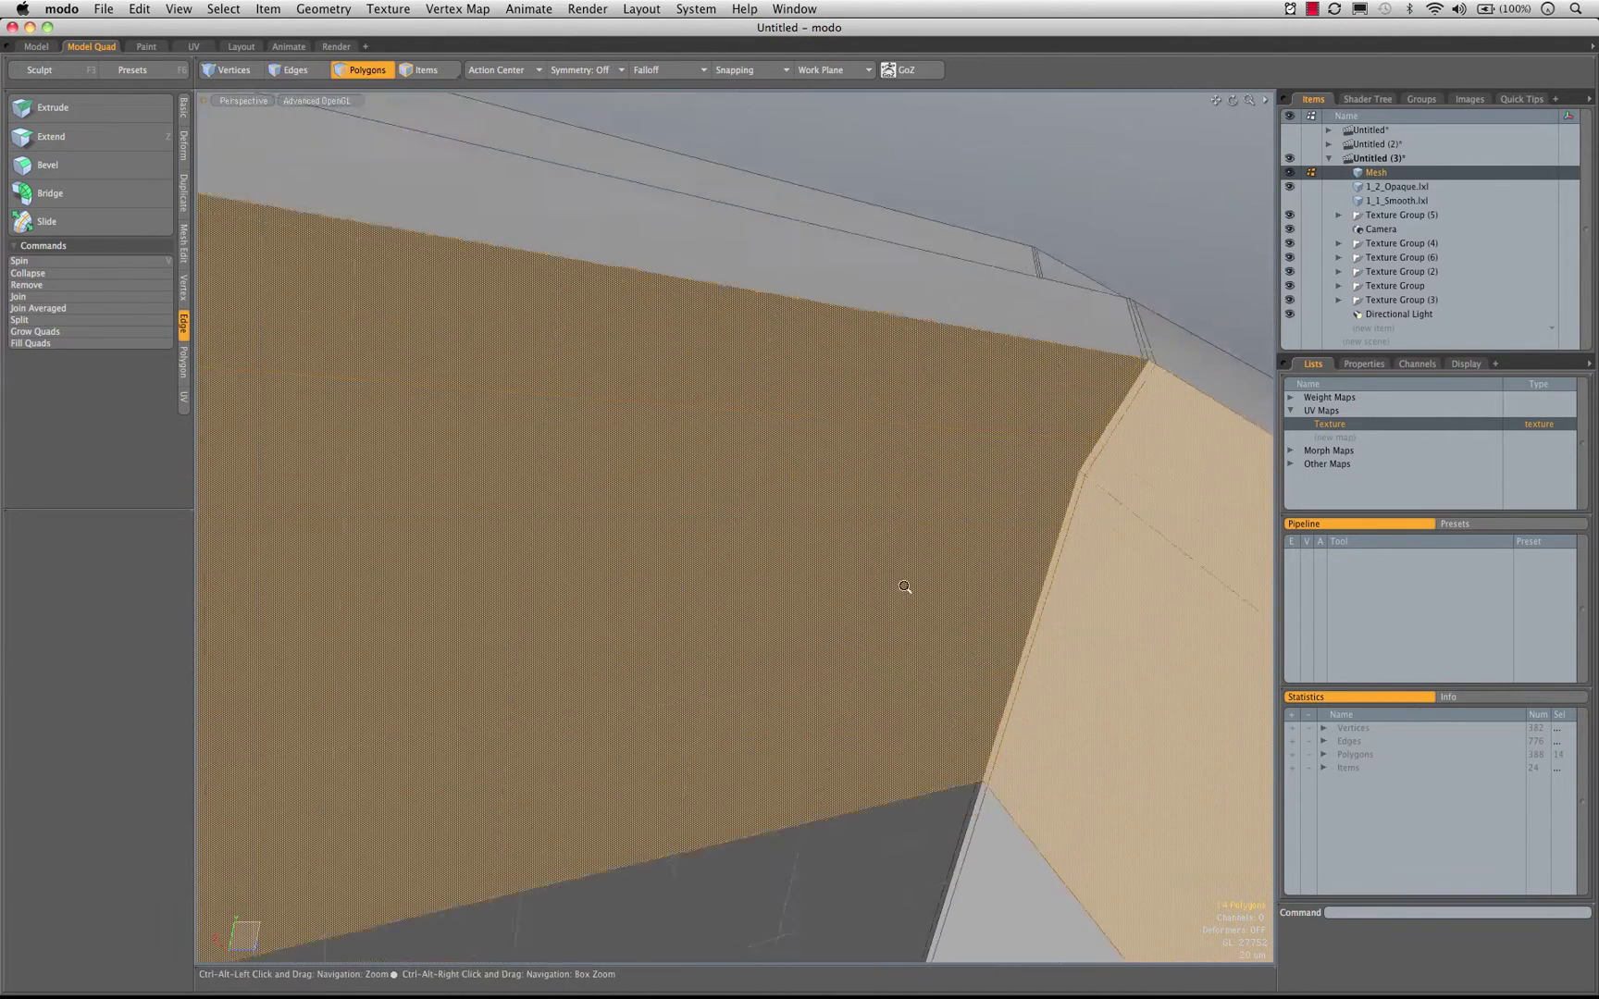
{"action": "left_click_drag", "start_coordinate": [903, 589], "coordinate": [1203, 485], "text": "alt"}
{"action": "left_click_drag", "start_coordinate": [764, 435], "coordinate": [839, 507], "text": "alt"}
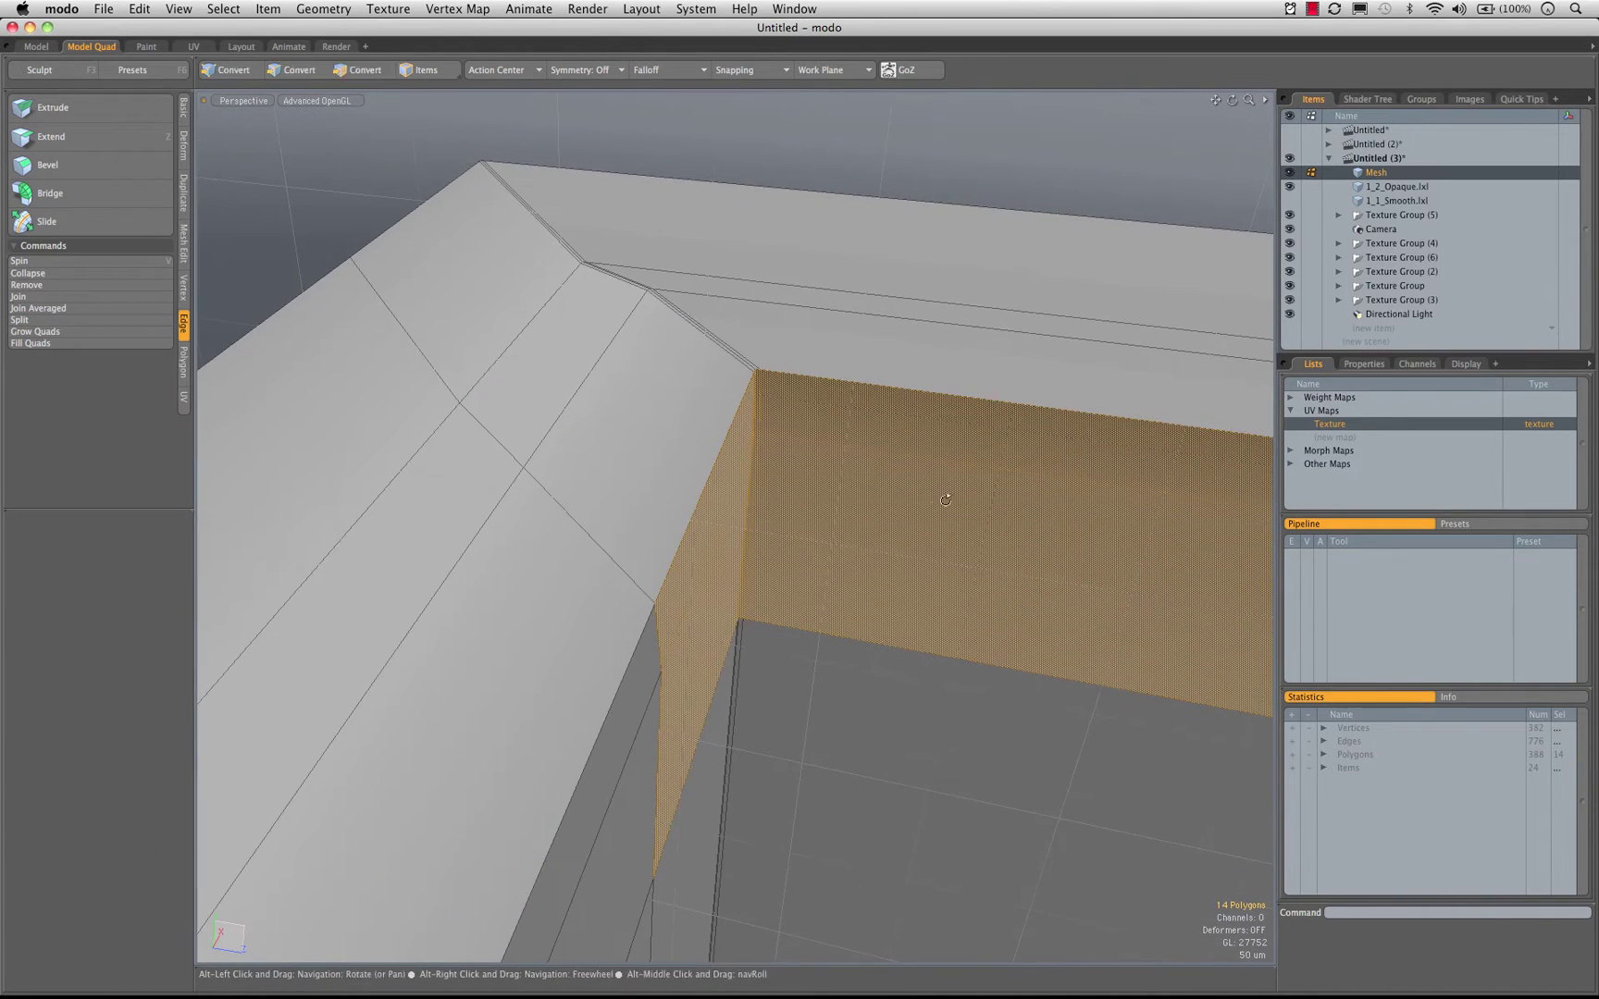
{"action": "scroll", "coordinate": [839, 507], "scroll_direction": "up", "scroll_amount": 3}
{"action": "left_click_drag", "start_coordinate": [928, 482], "coordinate": [750, 419], "text": "alt"}
{"action": "scroll", "coordinate": [903, 439], "scroll_direction": "down", "scroll_amount": 3}
{"action": "left_click_drag", "start_coordinate": [903, 440], "coordinate": [974, 489], "text": "alt"}
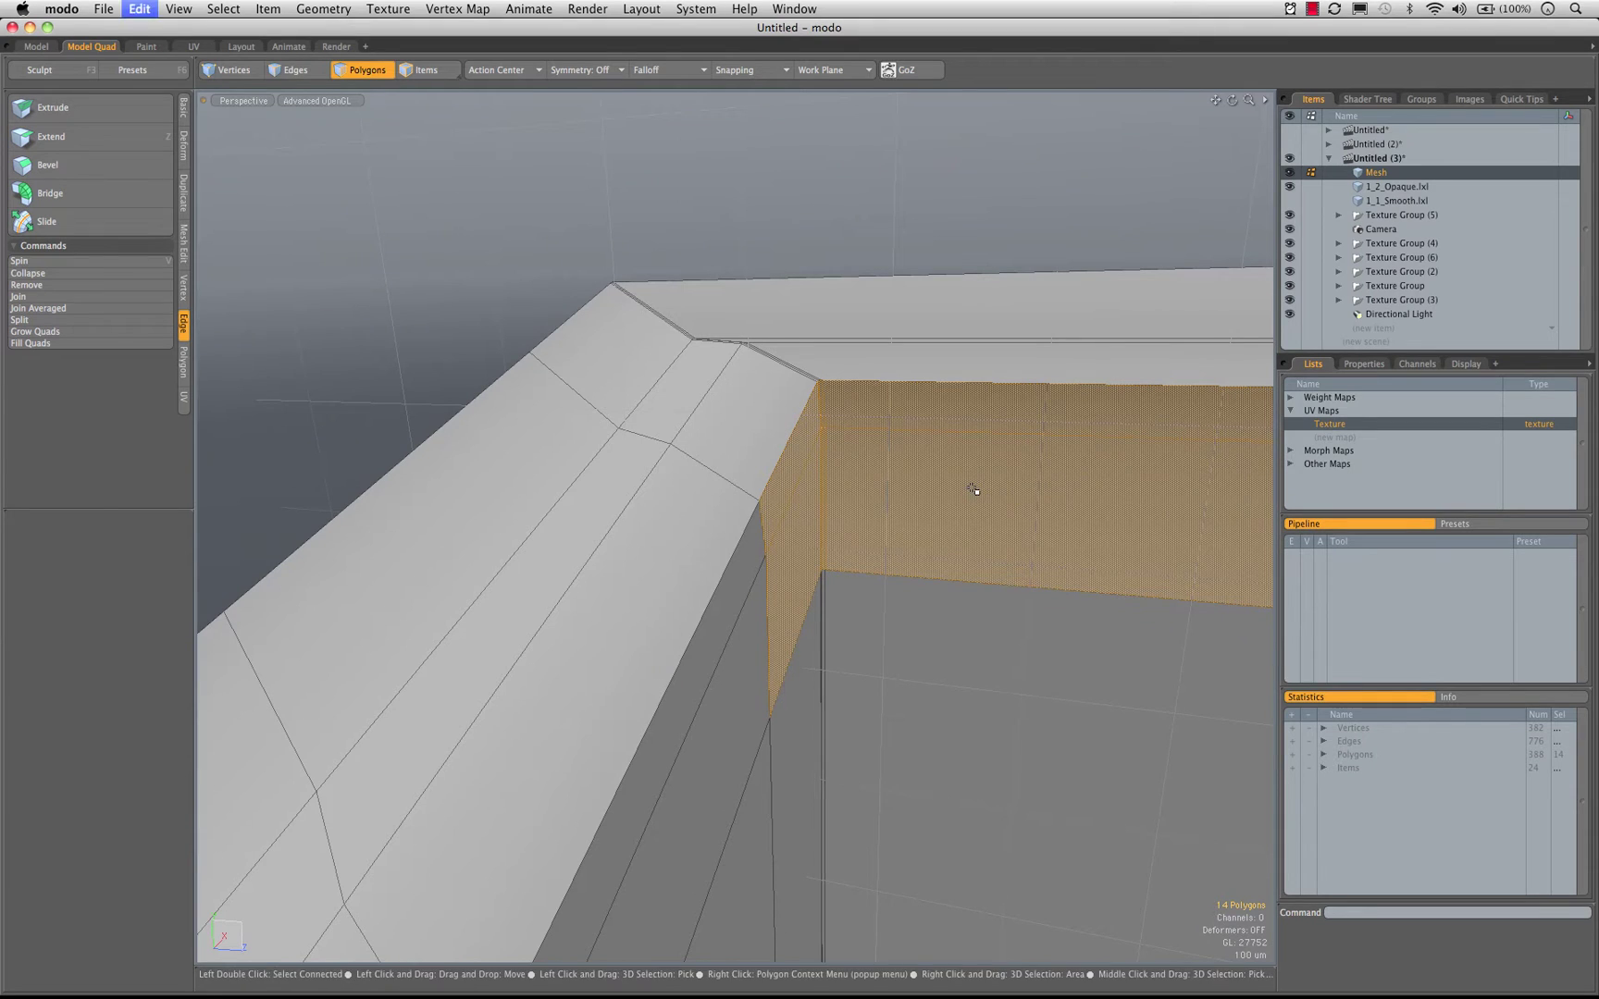
{"action": "key", "text": "Delete"}
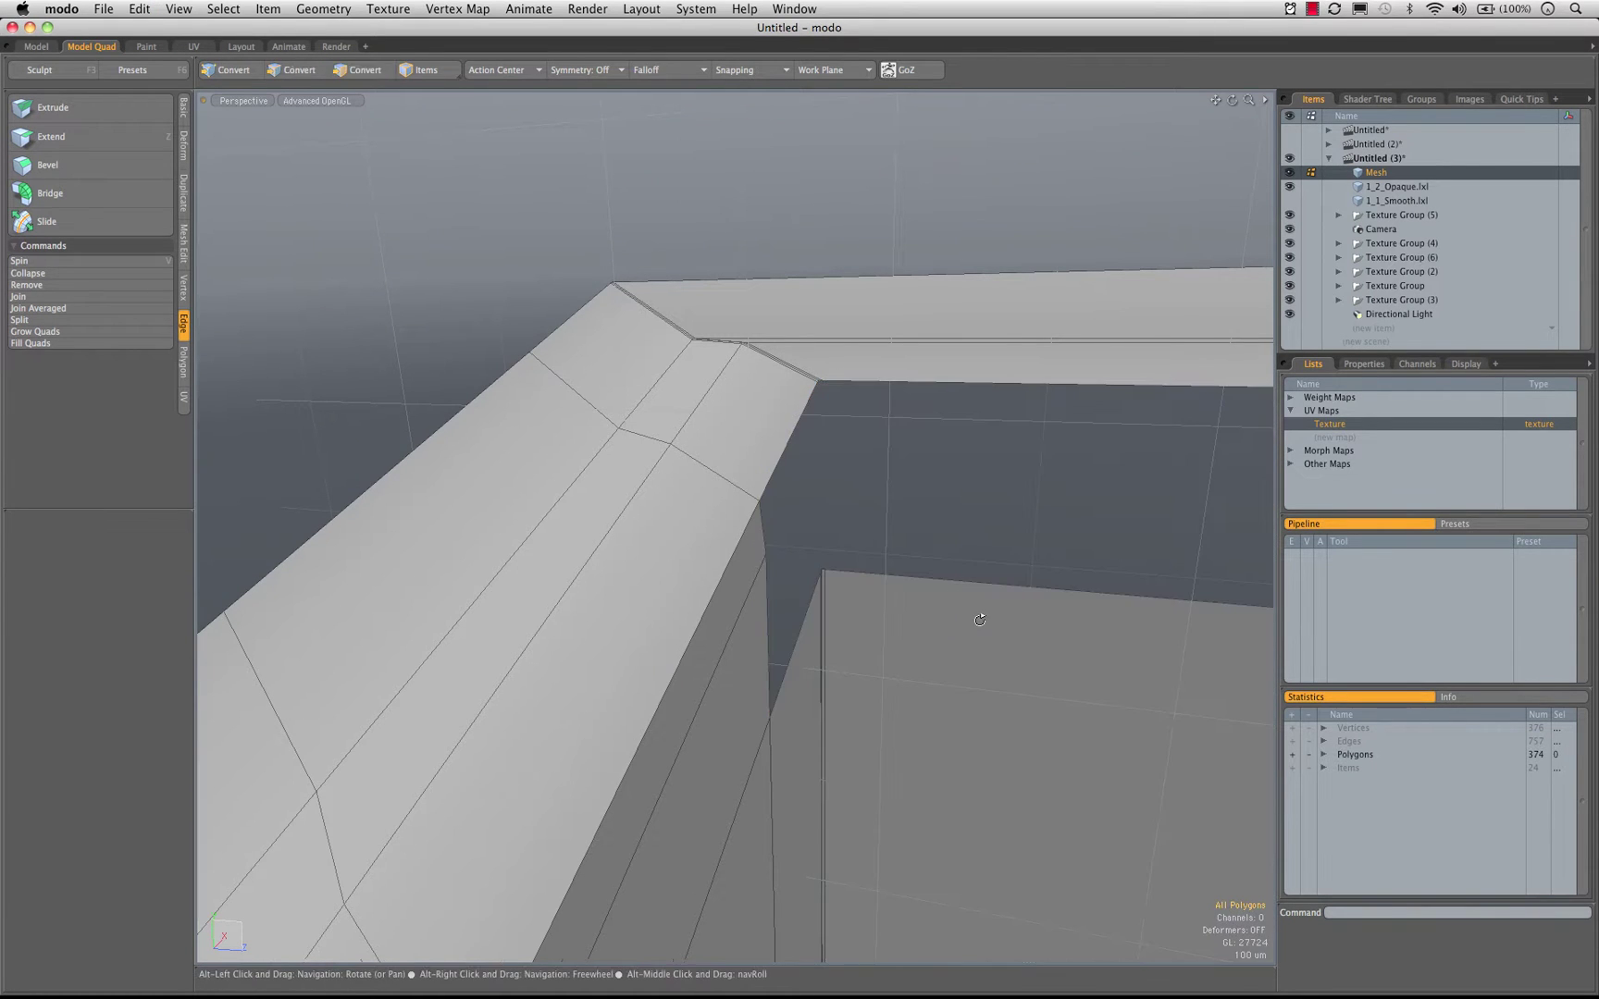
Bridge only the long upper and lower border edges of the gap along the opening's far inner wall
{"action": "left_click_drag", "start_coordinate": [956, 594], "coordinate": [1009, 624], "text": "alt"}
{"action": "key", "text": "2"}
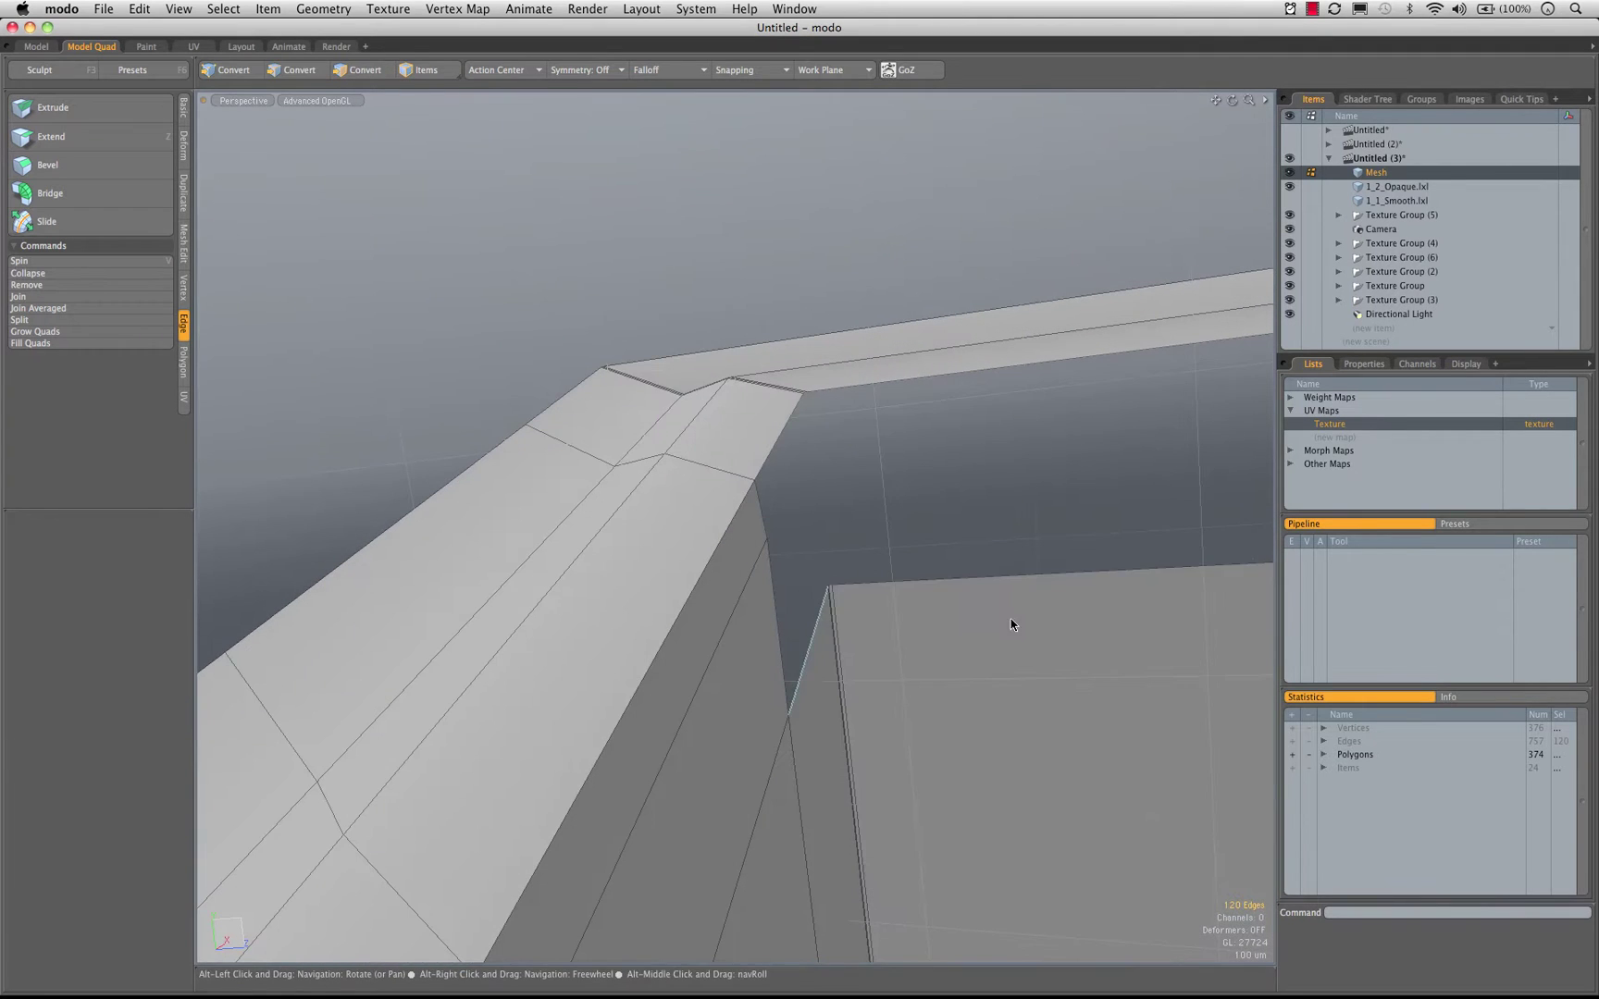
{"action": "left_click_drag", "start_coordinate": [895, 645], "coordinate": [795, 414], "text": "alt"}
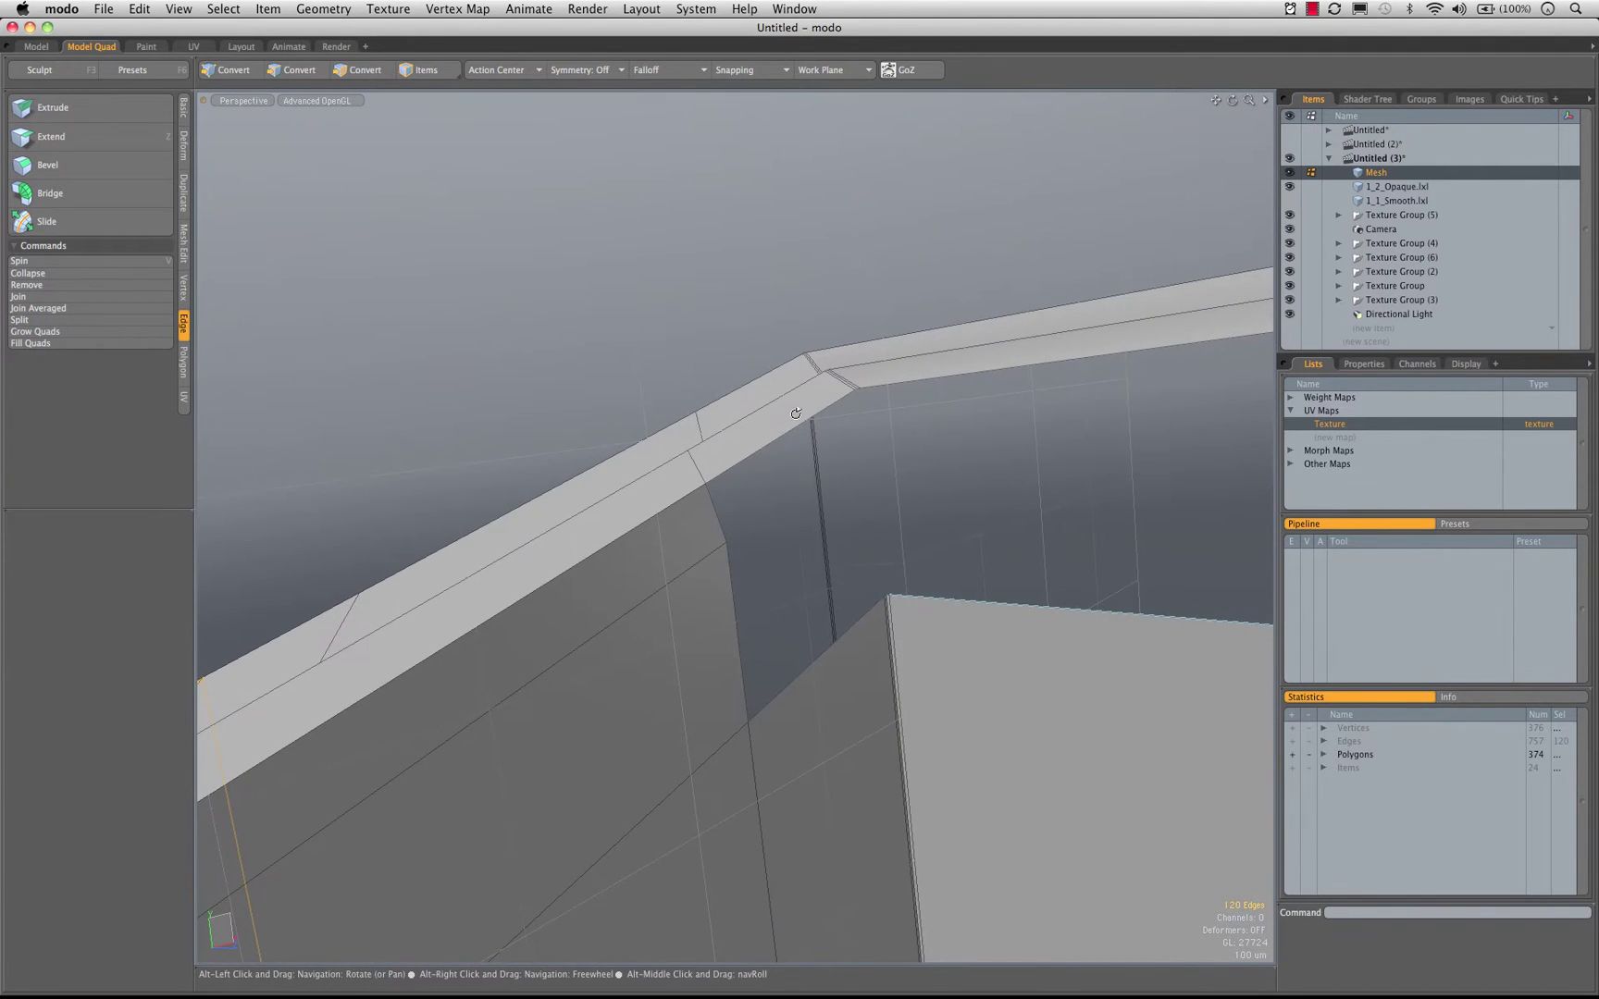
{"action": "left_click_drag", "start_coordinate": [880, 374], "coordinate": [772, 405], "text": "alt"}
{"action": "double_click", "coordinate": [902, 385]}
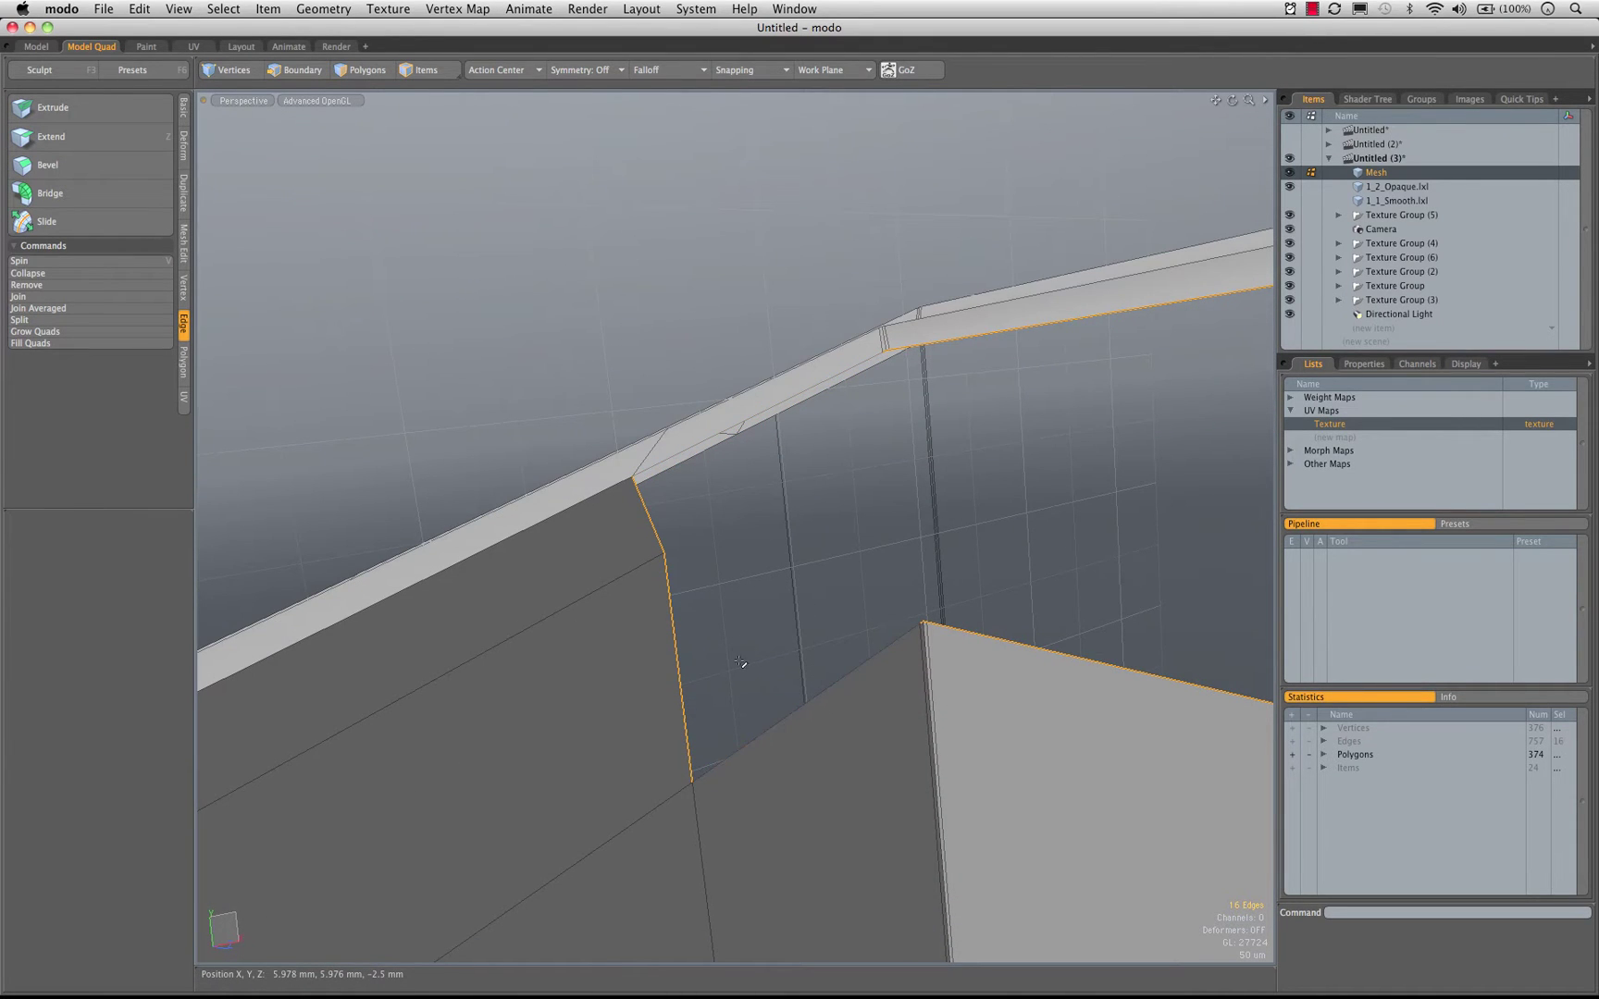
{"action": "left_click_drag", "start_coordinate": [627, 542], "coordinate": [292, 613], "text": "alt"}
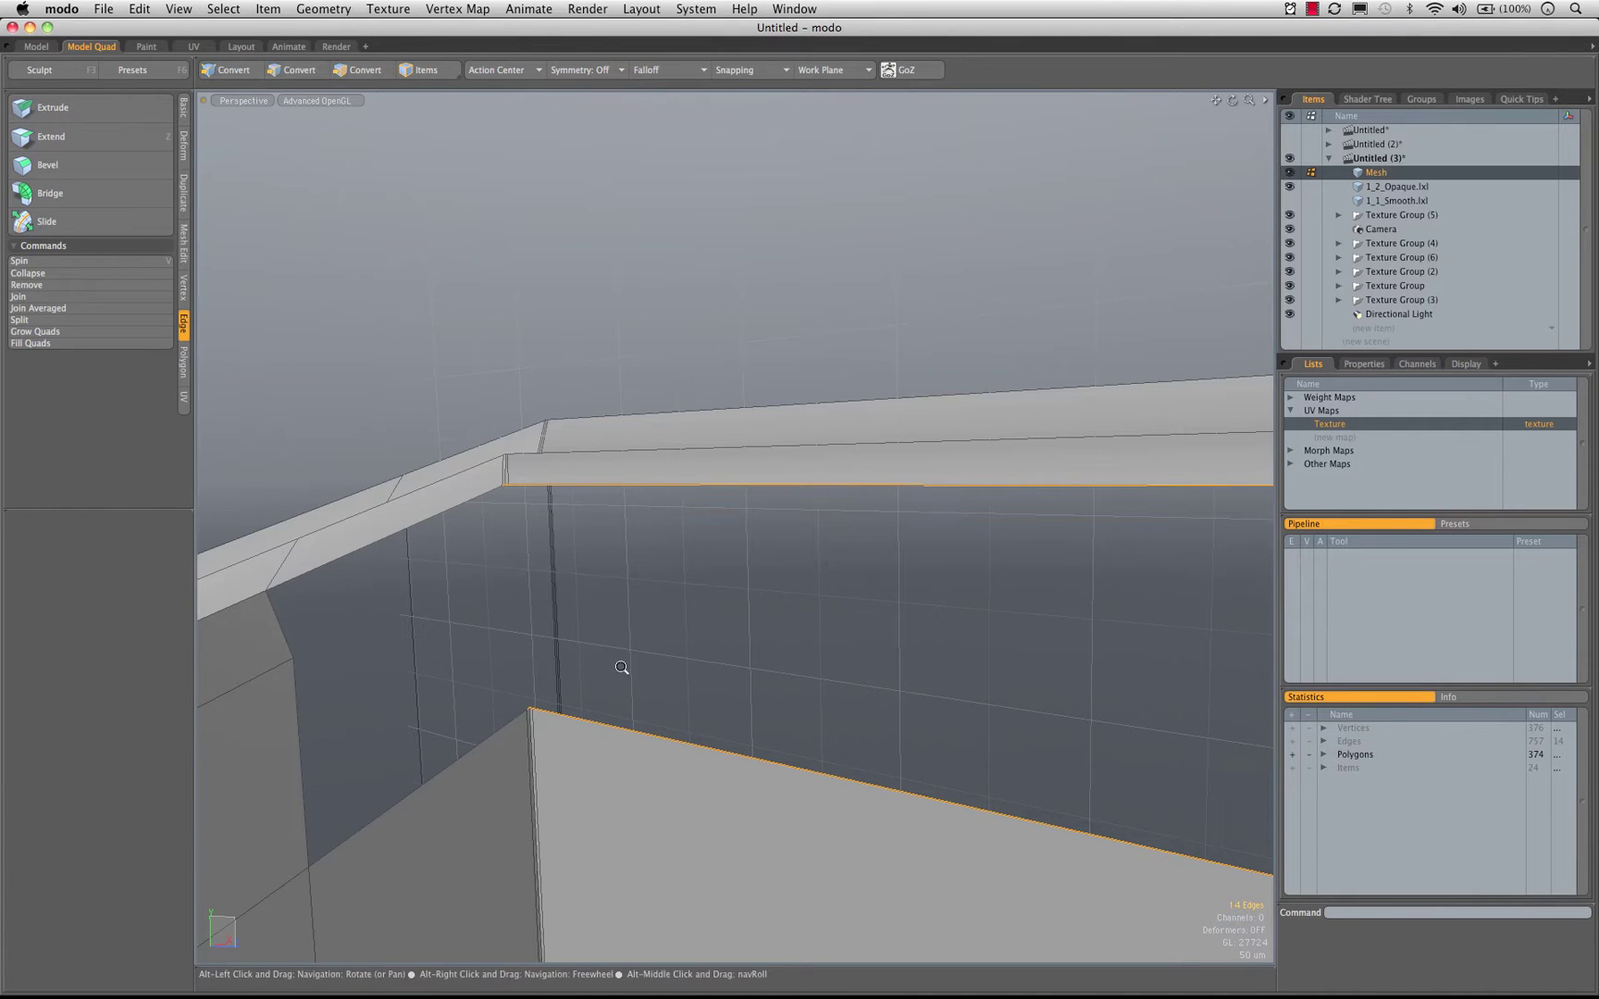
{"action": "left_click_drag", "start_coordinate": [620, 667], "coordinate": [862, 518], "text": "alt"}
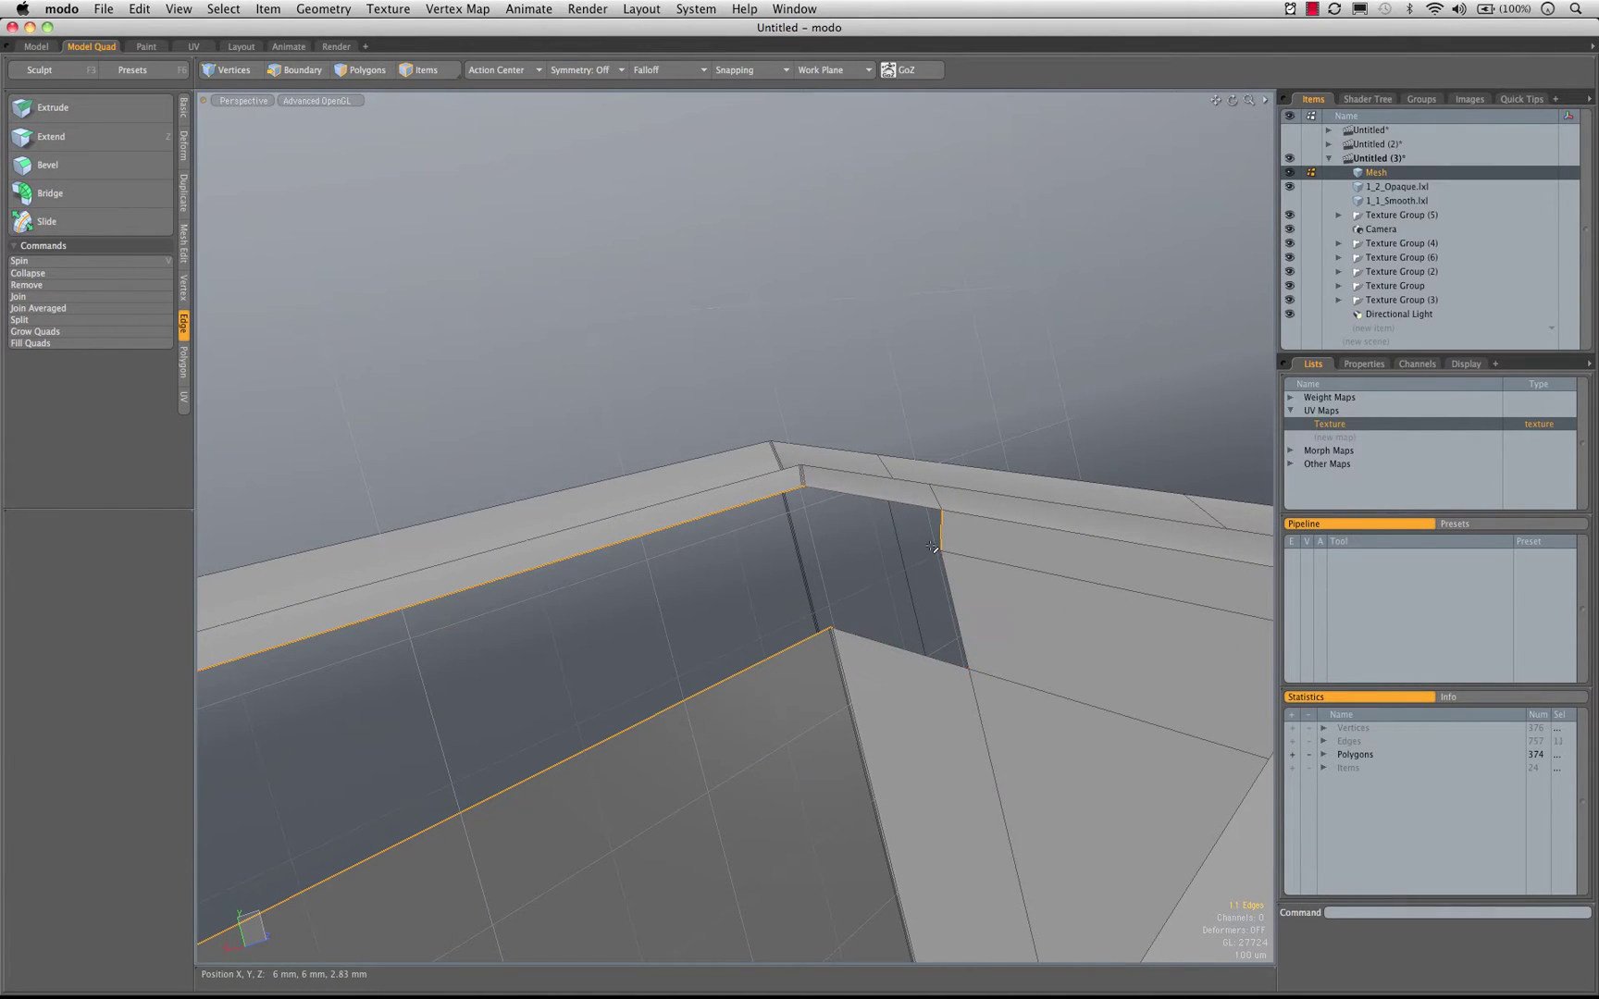
{"action": "left_click_drag", "start_coordinate": [952, 542], "coordinate": [666, 565], "text": "alt"}
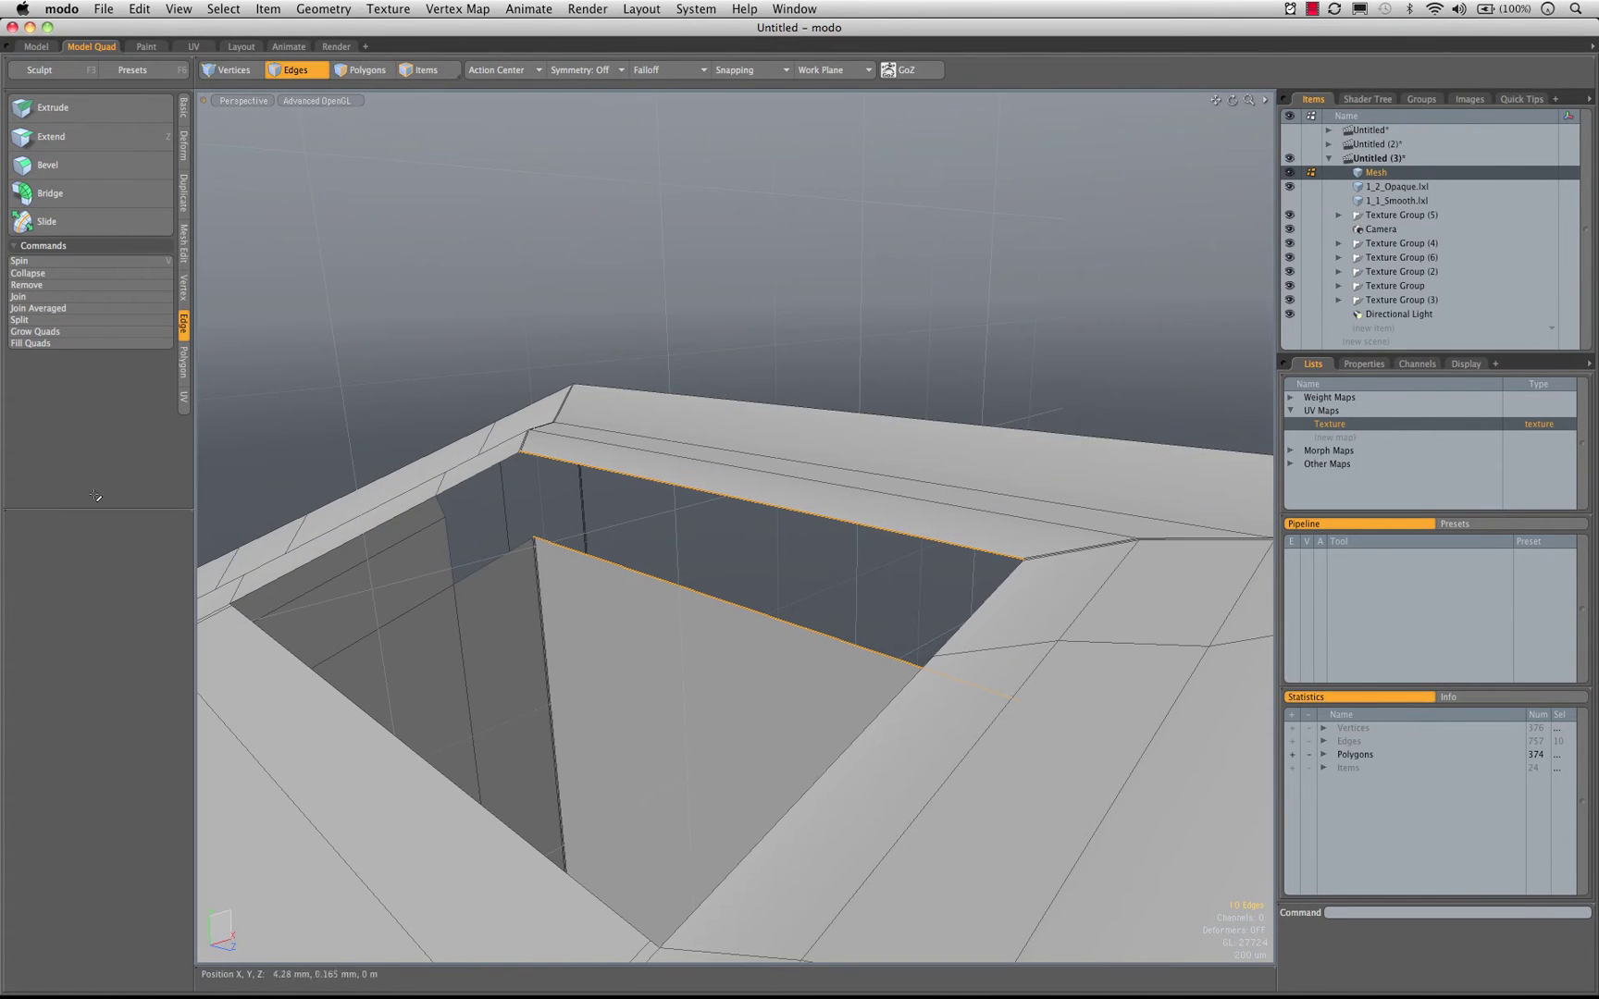
{"action": "left_click", "coordinate": [50, 192]}
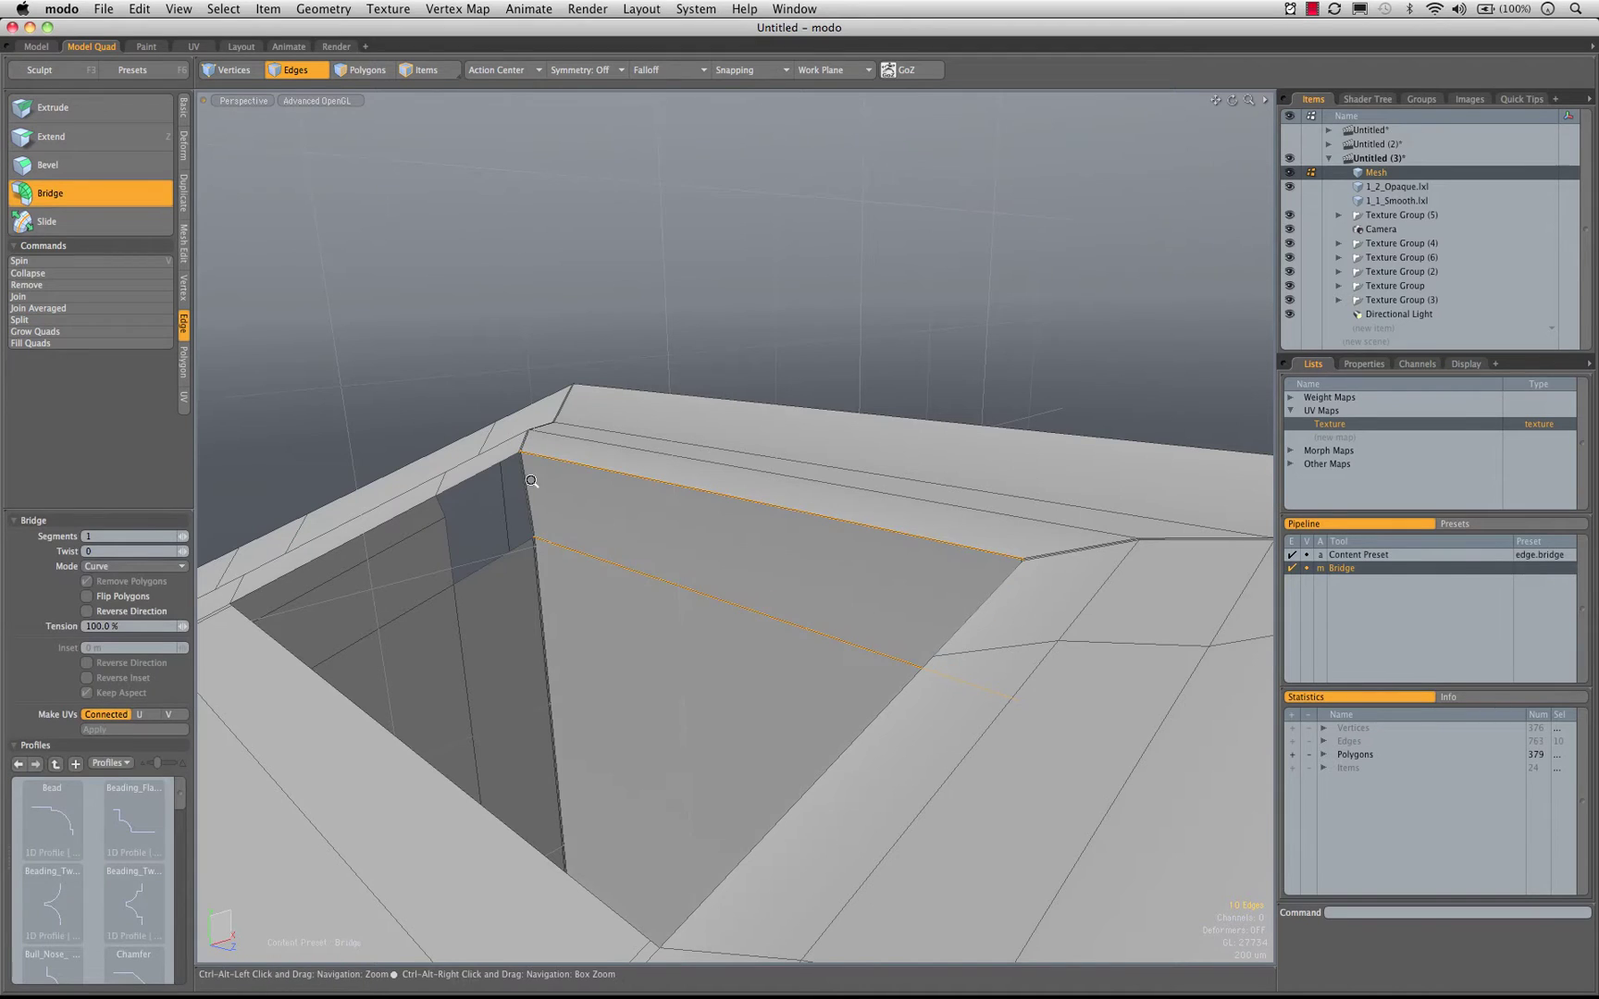
{"action": "left_click_drag", "start_coordinate": [531, 481], "coordinate": [638, 471], "text": "ctrl+alt"}
{"action": "left_click_drag", "start_coordinate": [639, 470], "coordinate": [646, 432], "text": "alt"}
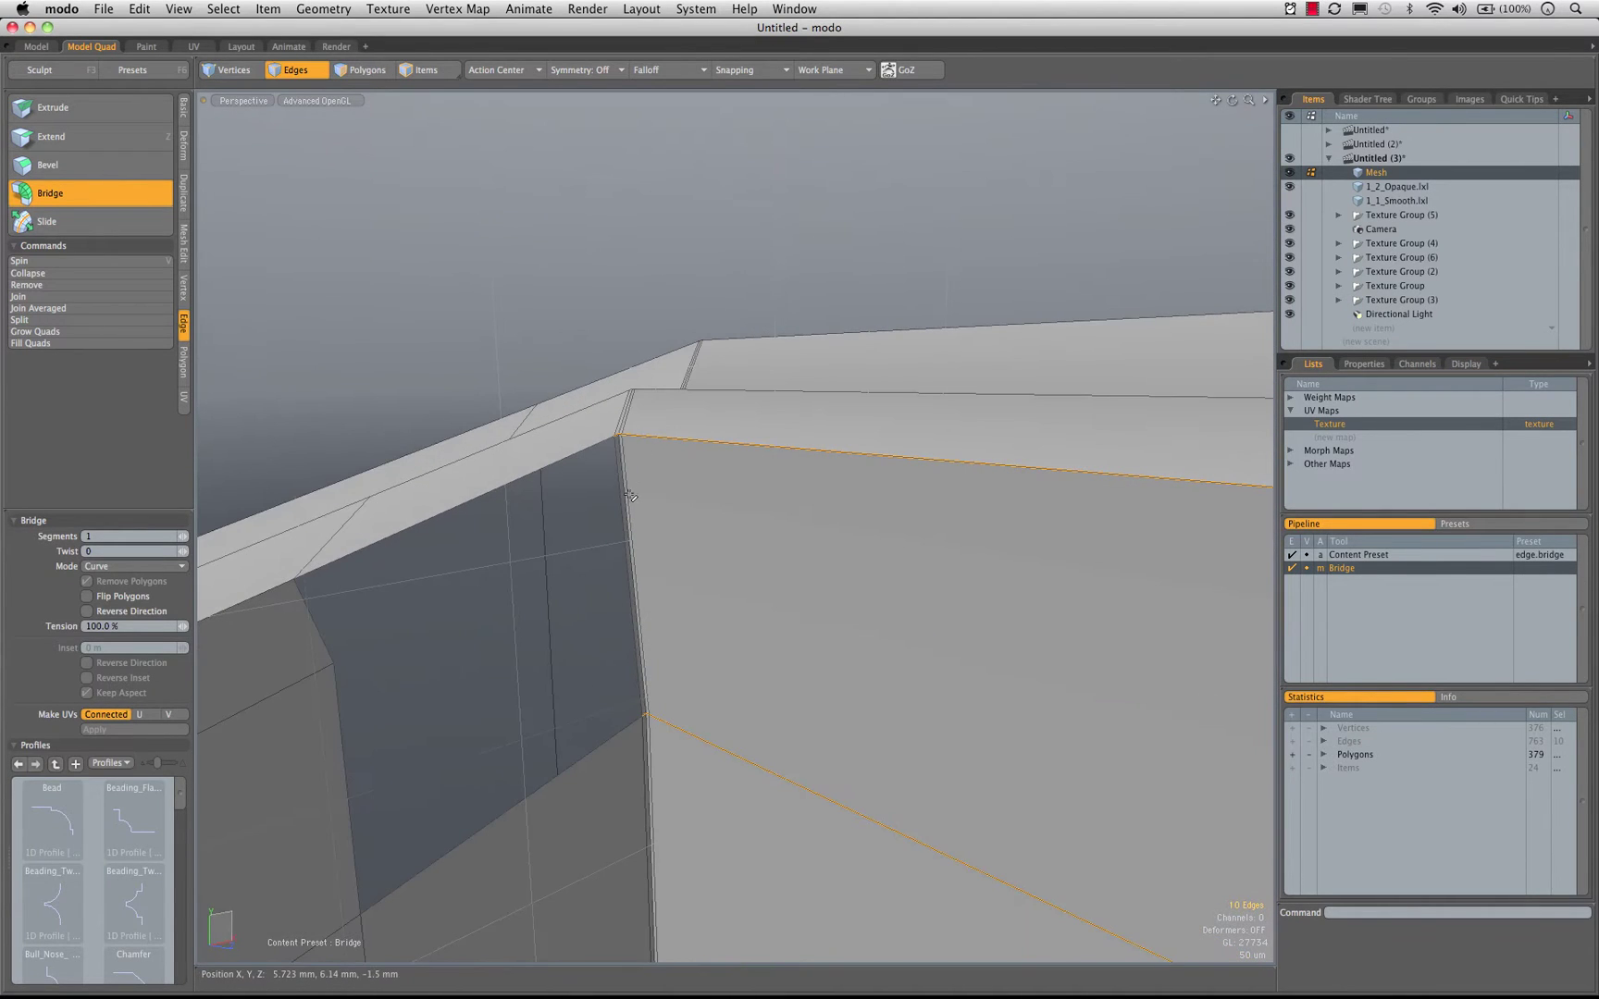
Loop Slice the newly bridged wall polygons with one slice in Free mode at position 76%
{"action": "key", "text": "space"}
{"action": "key", "text": "space"}
{"action": "left_click_drag", "start_coordinate": [623, 496], "coordinate": [631, 496]}
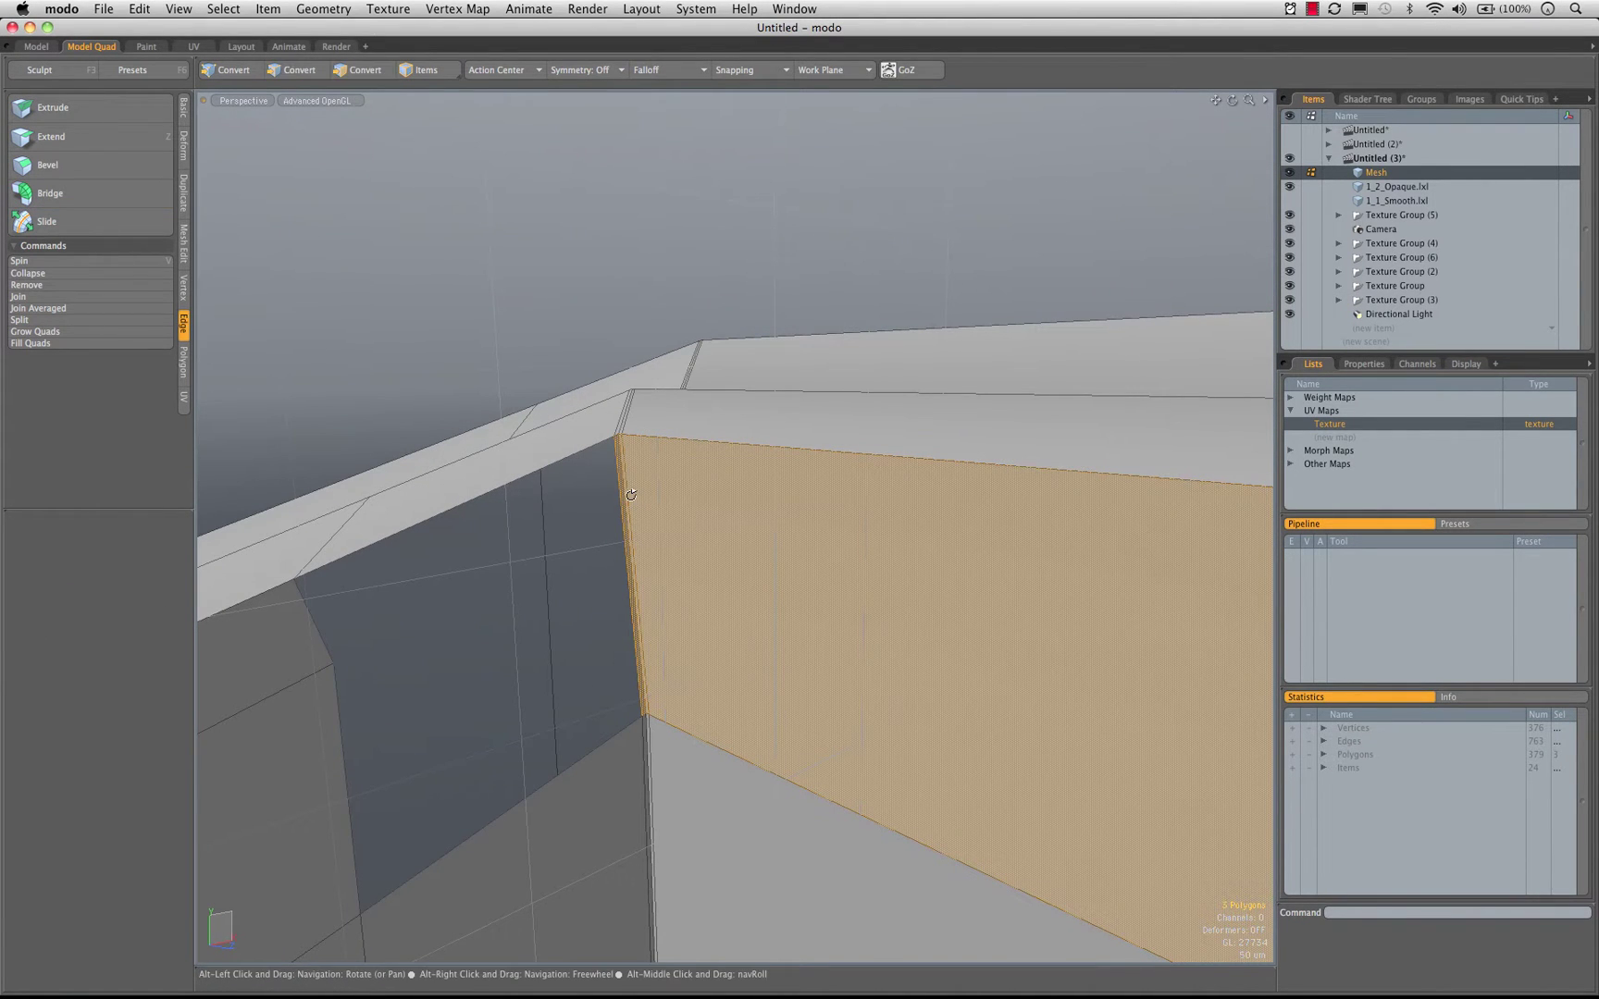
{"action": "key", "text": "alt+c"}
{"action": "left_click", "coordinate": [102, 551]}
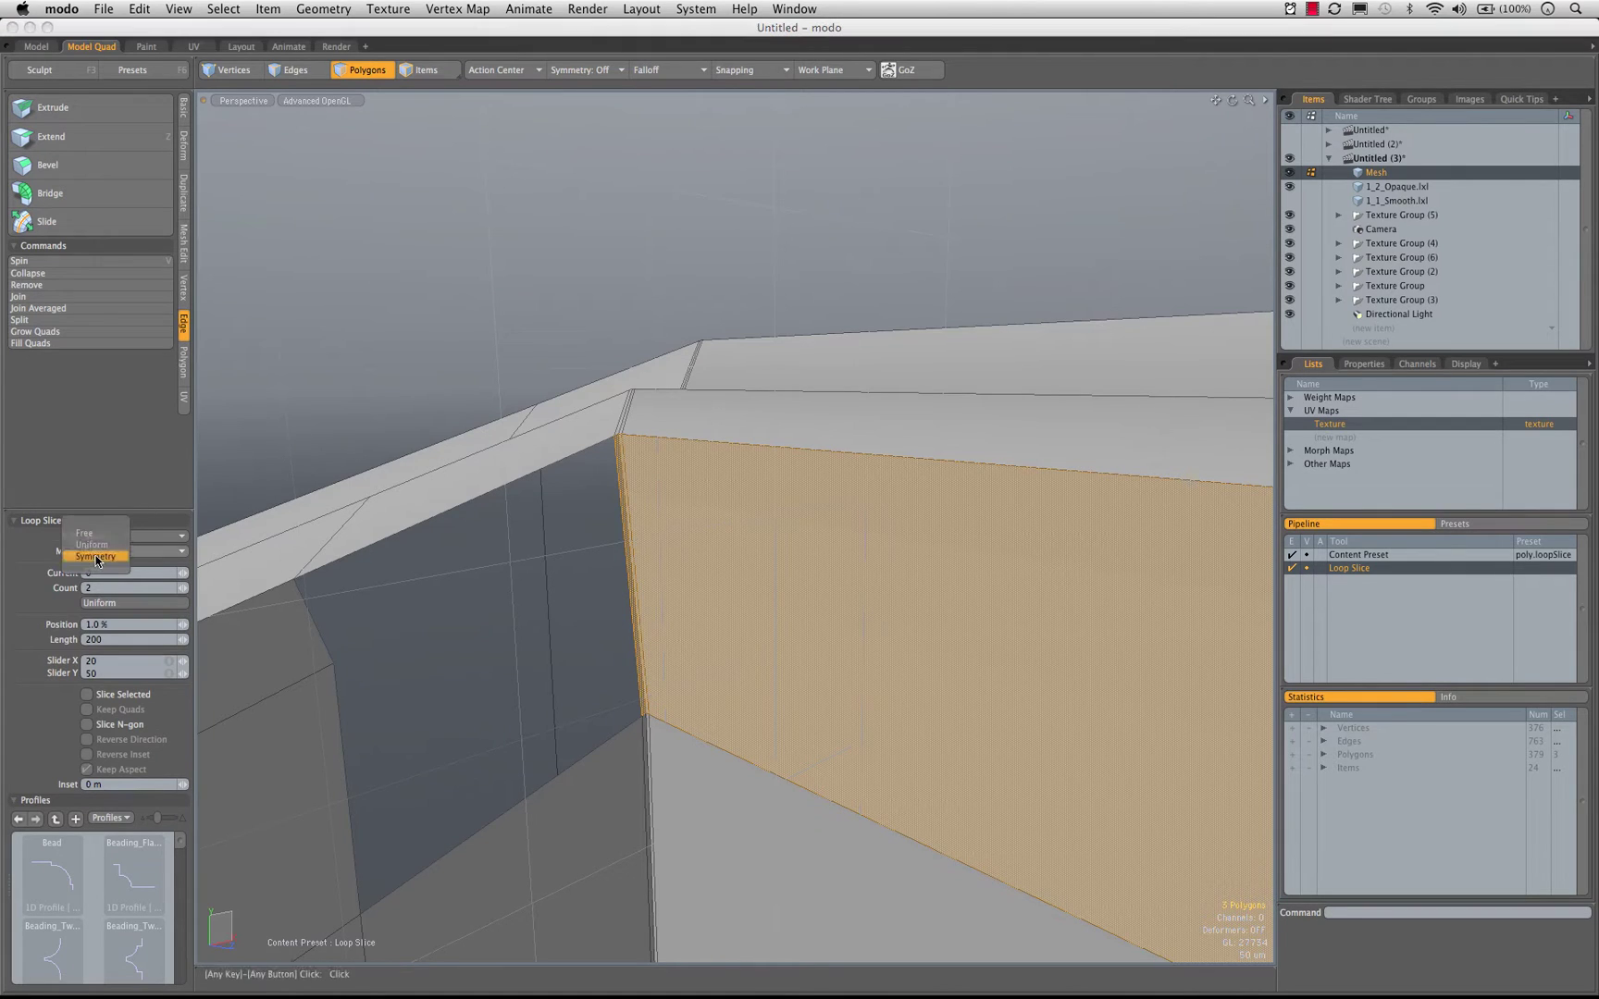
{"action": "left_click", "coordinate": [101, 538]}
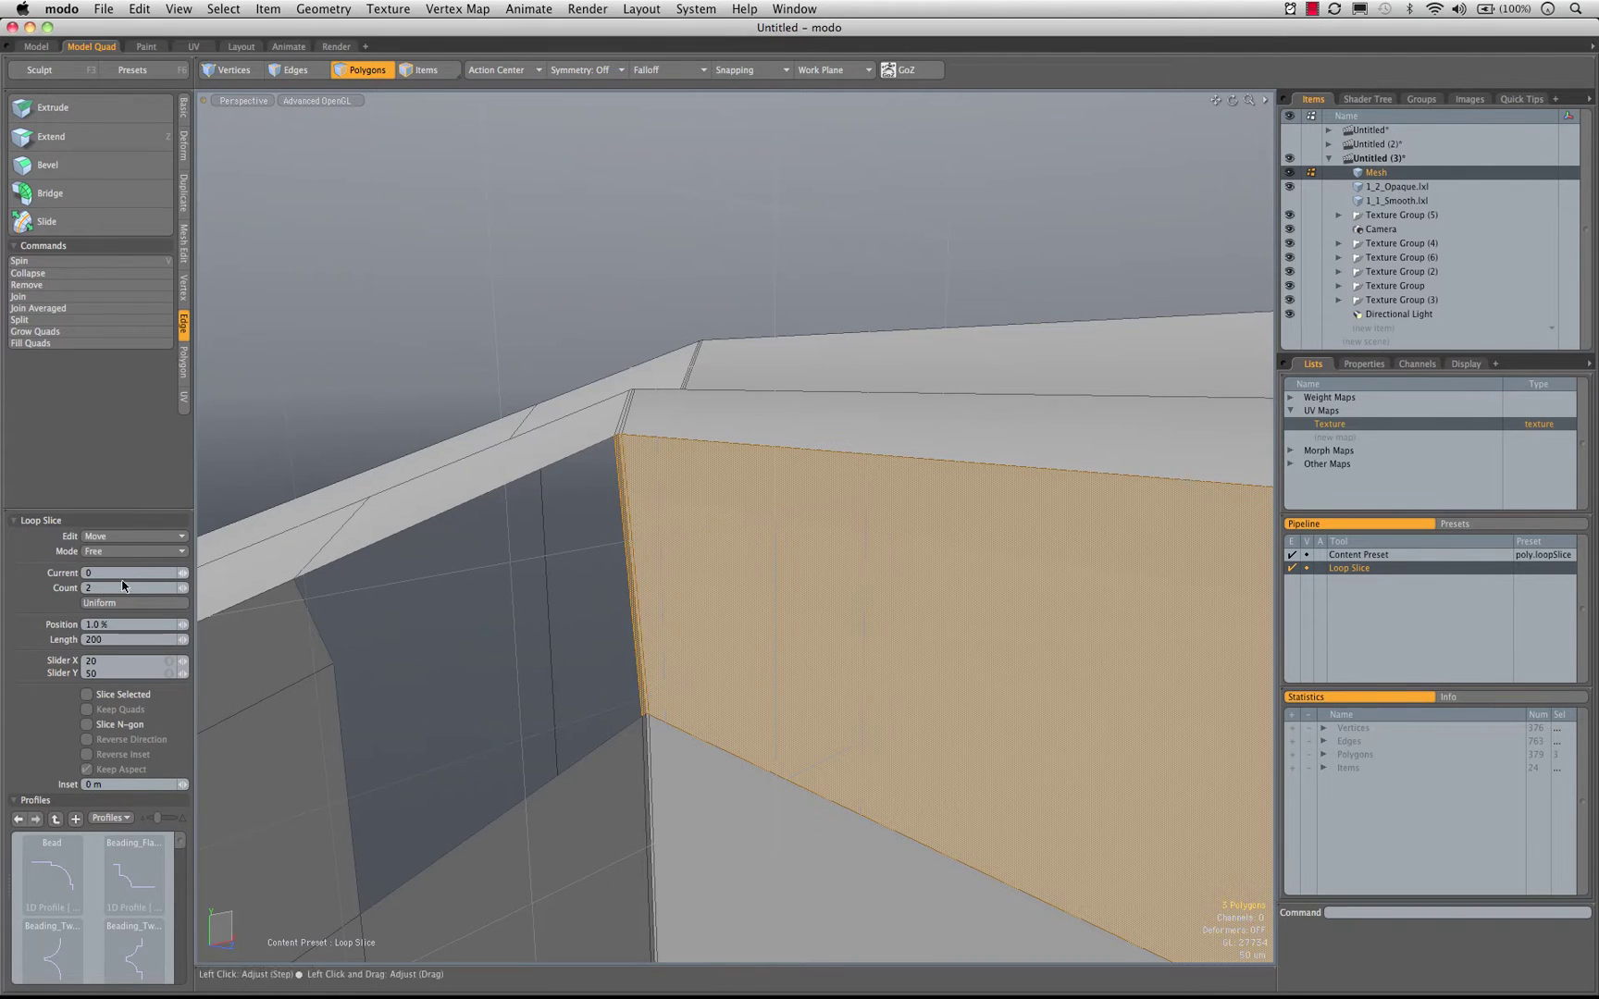
{"action": "left_click", "coordinate": [183, 592]}
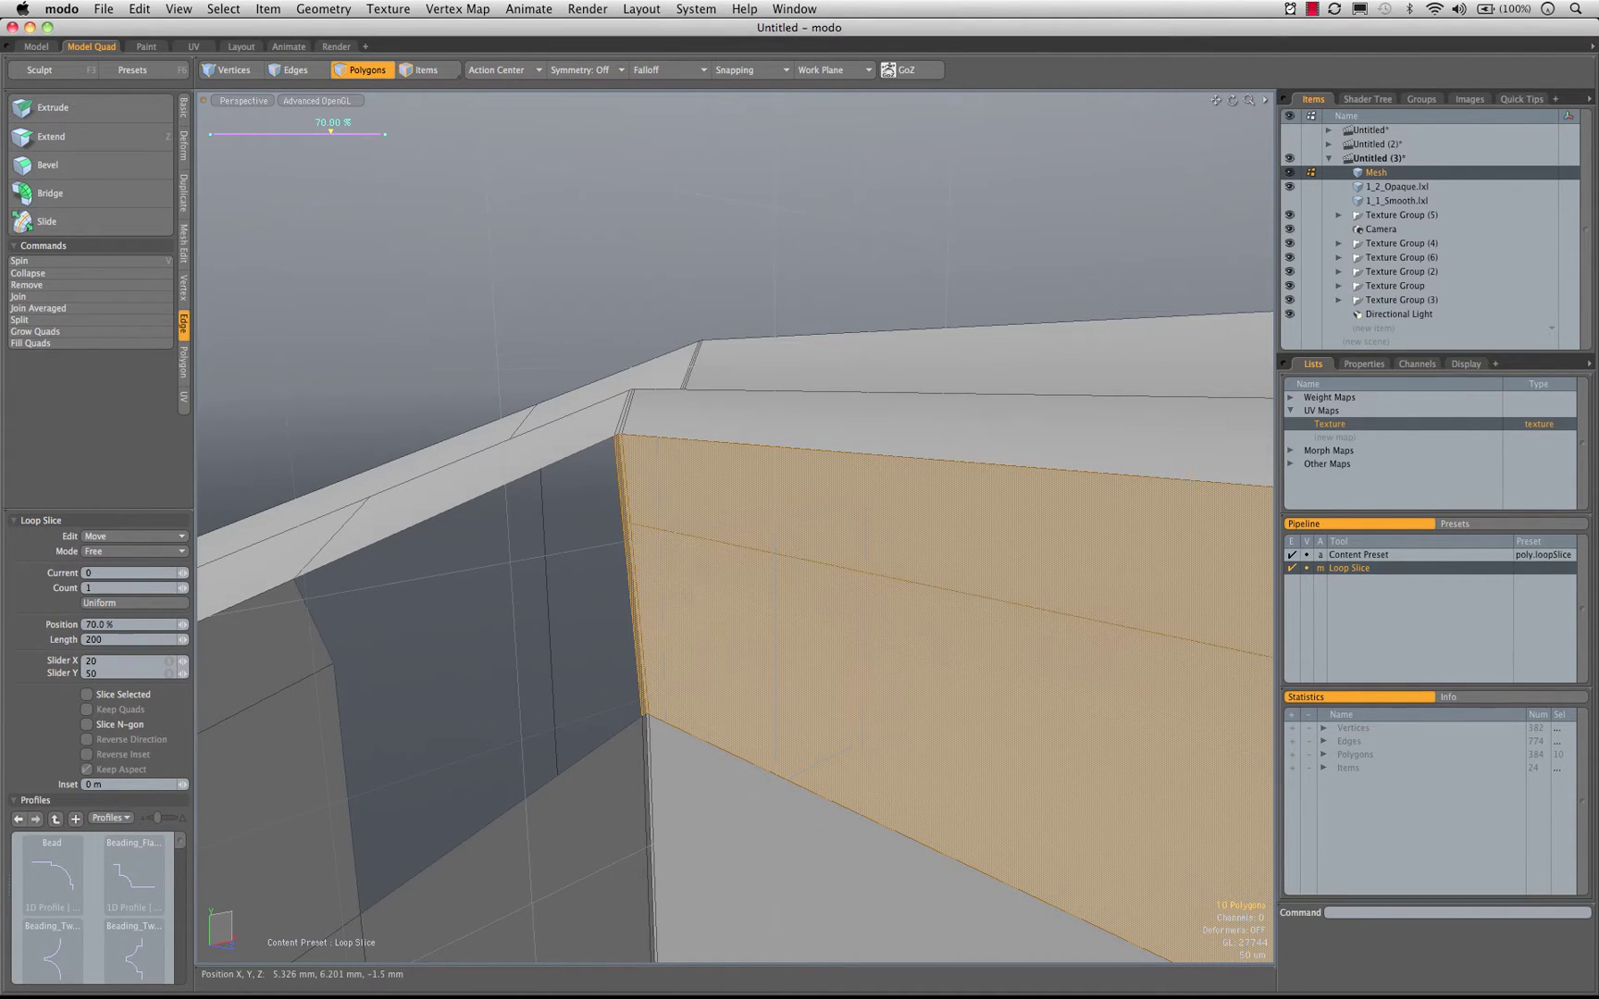
{"action": "left_click_drag", "start_coordinate": [398, 514], "coordinate": [243, 476], "text": "alt"}
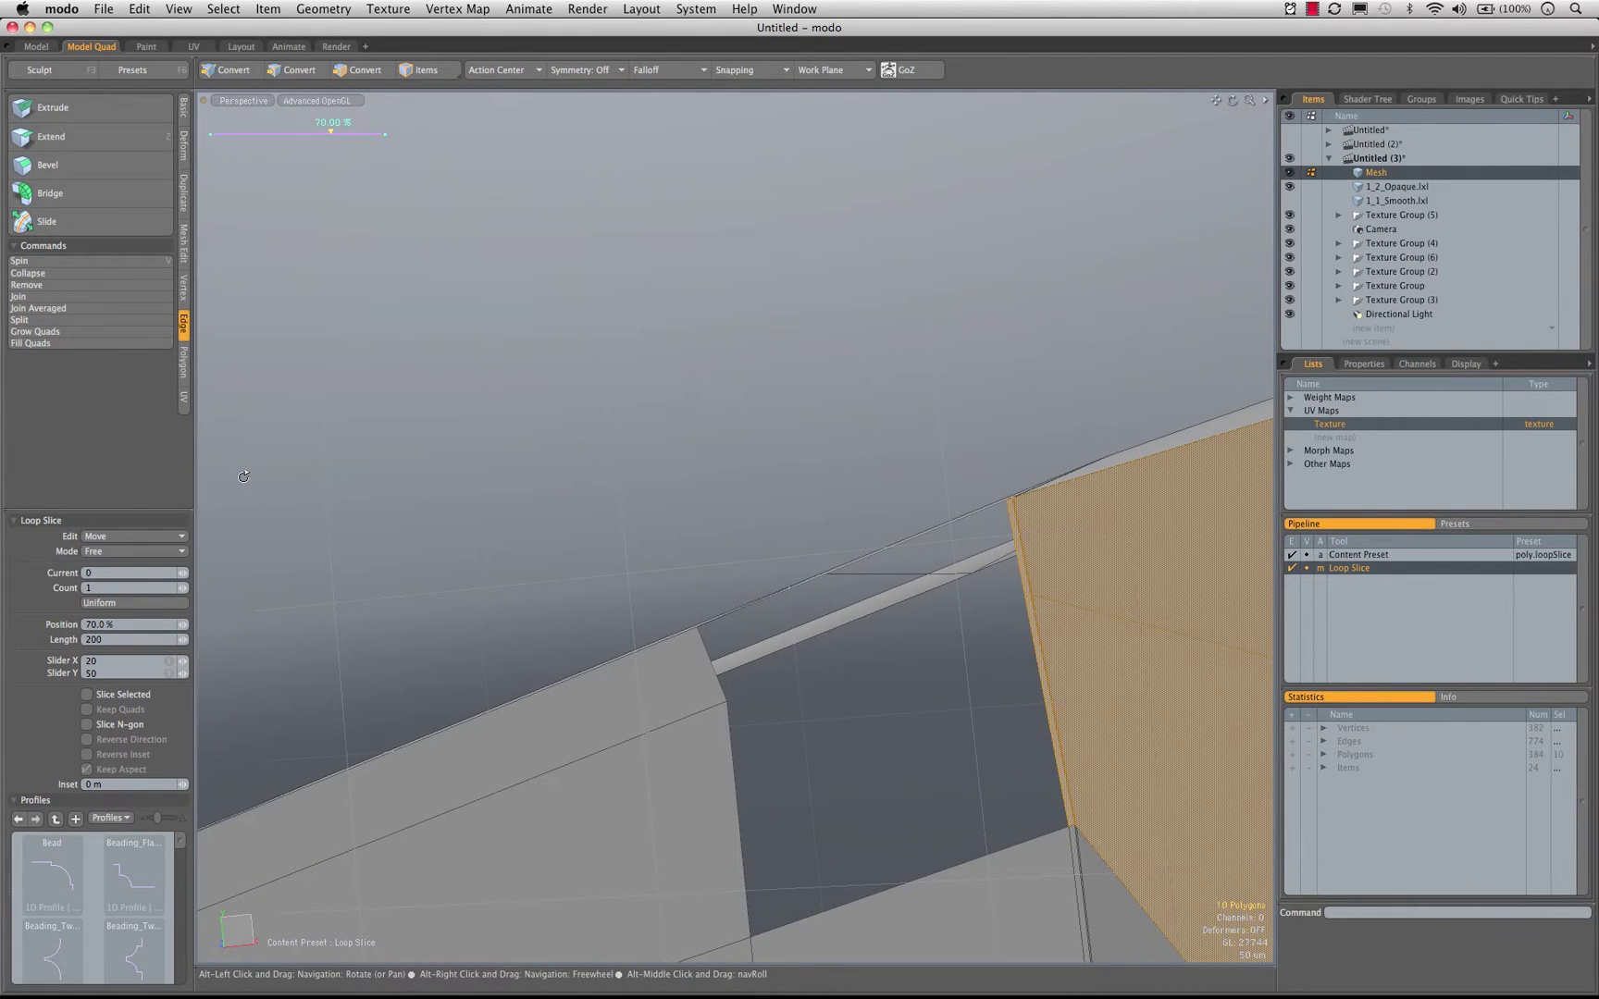
{"action": "left_click_drag", "start_coordinate": [183, 624], "coordinate": [179, 625]}
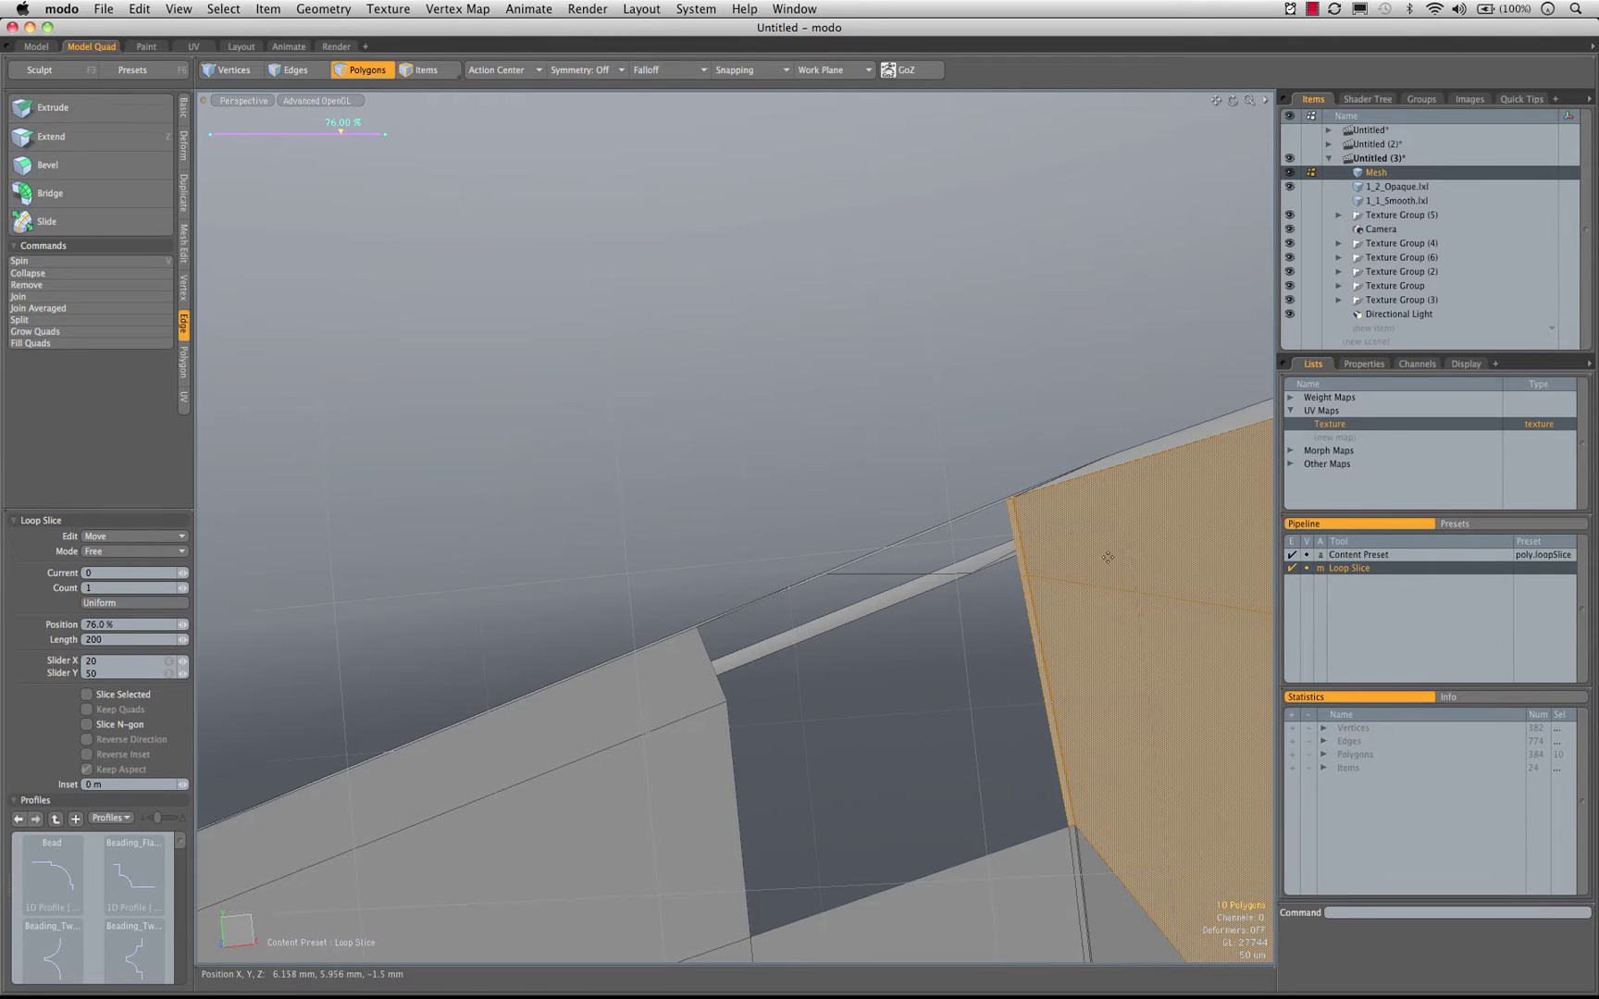
{"action": "key", "text": "q"}
{"action": "left_click", "coordinate": [793, 428]}
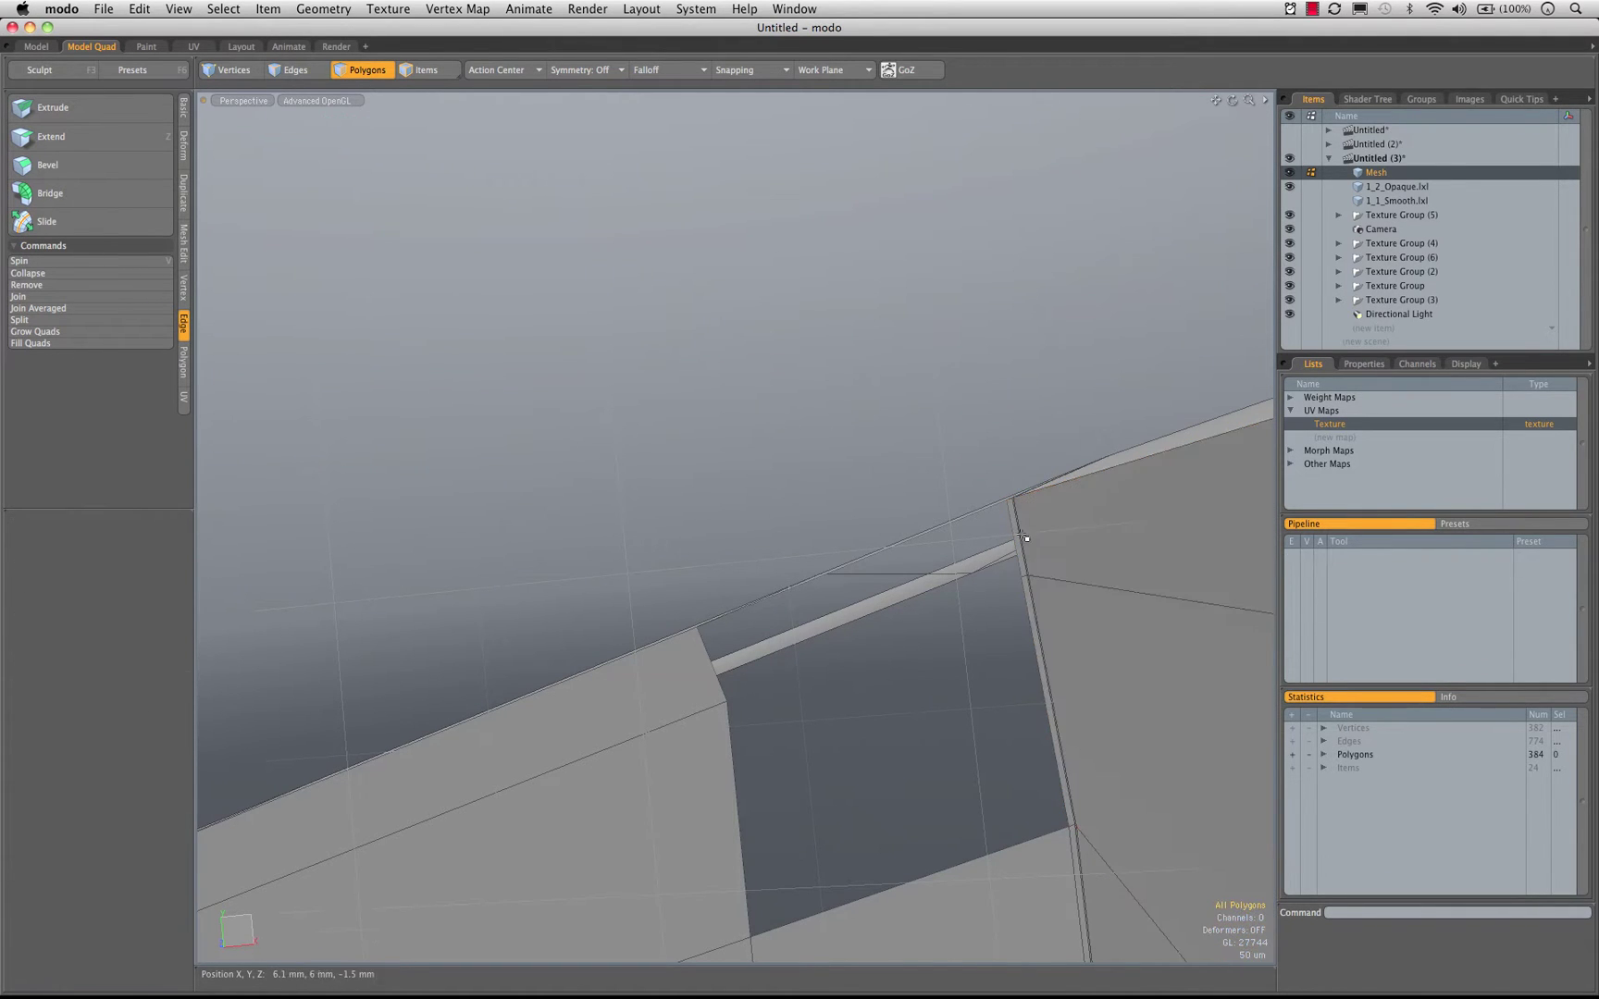
Undo the loop slice and the bridge on the opening's far inner wall
{"action": "left_click_drag", "start_coordinate": [924, 653], "coordinate": [732, 624], "text": "alt"}
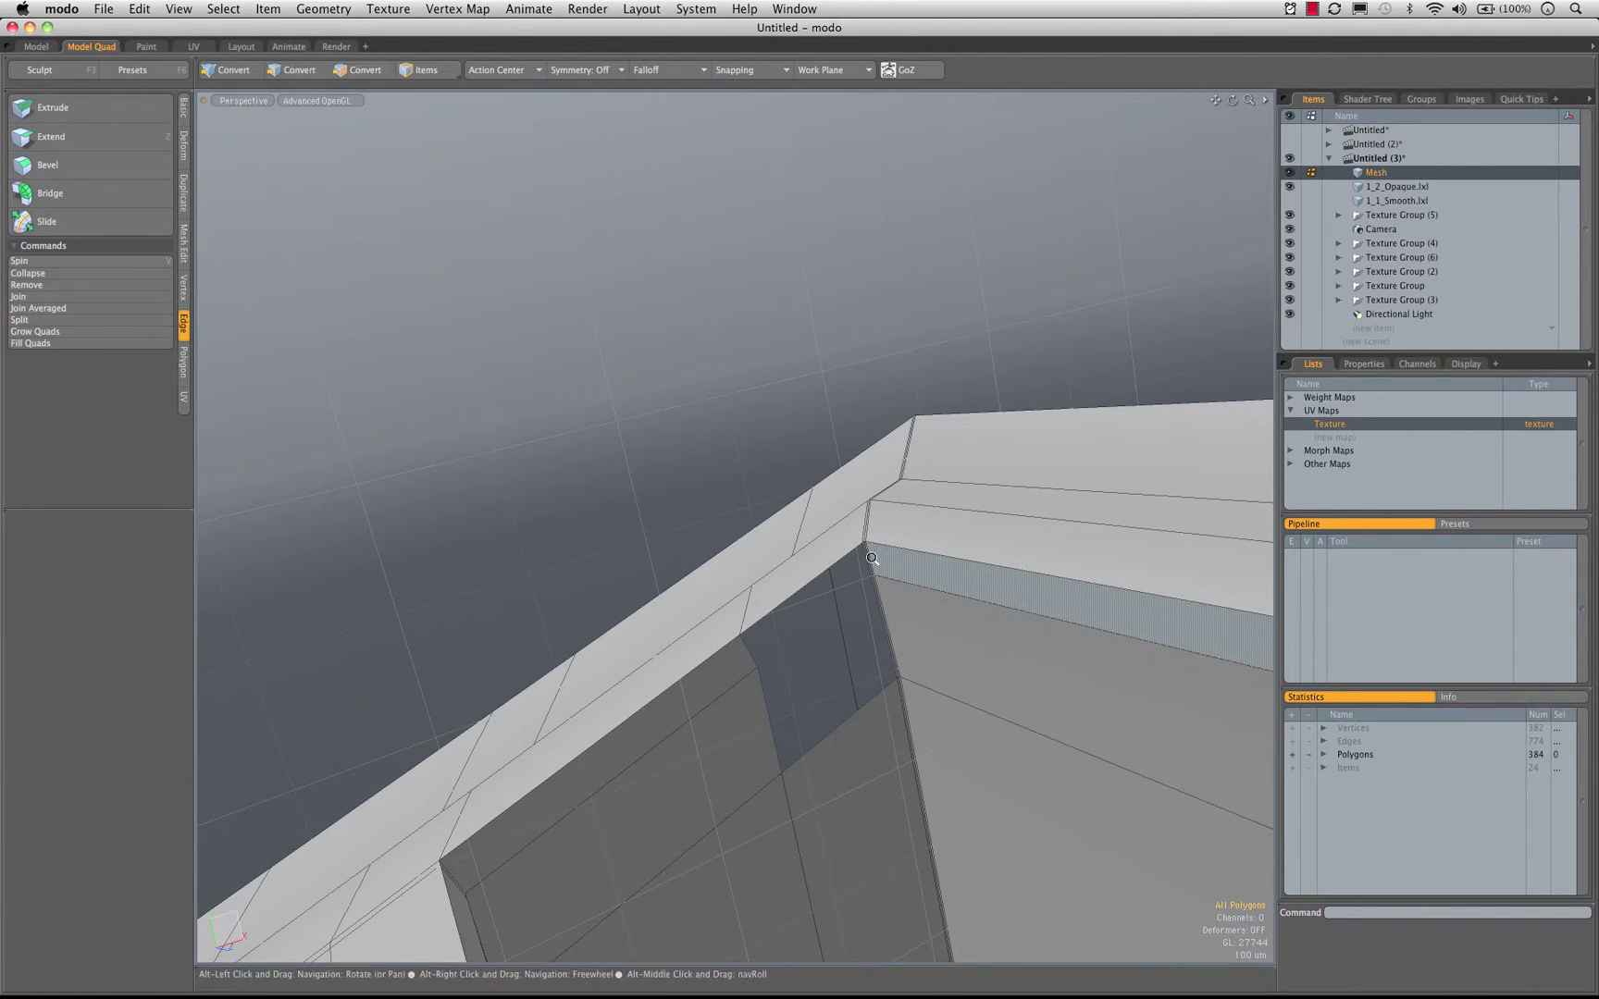
{"action": "left_click_drag", "start_coordinate": [874, 554], "coordinate": [1038, 538], "text": "ctrl+alt"}
{"action": "key", "text": "1"}
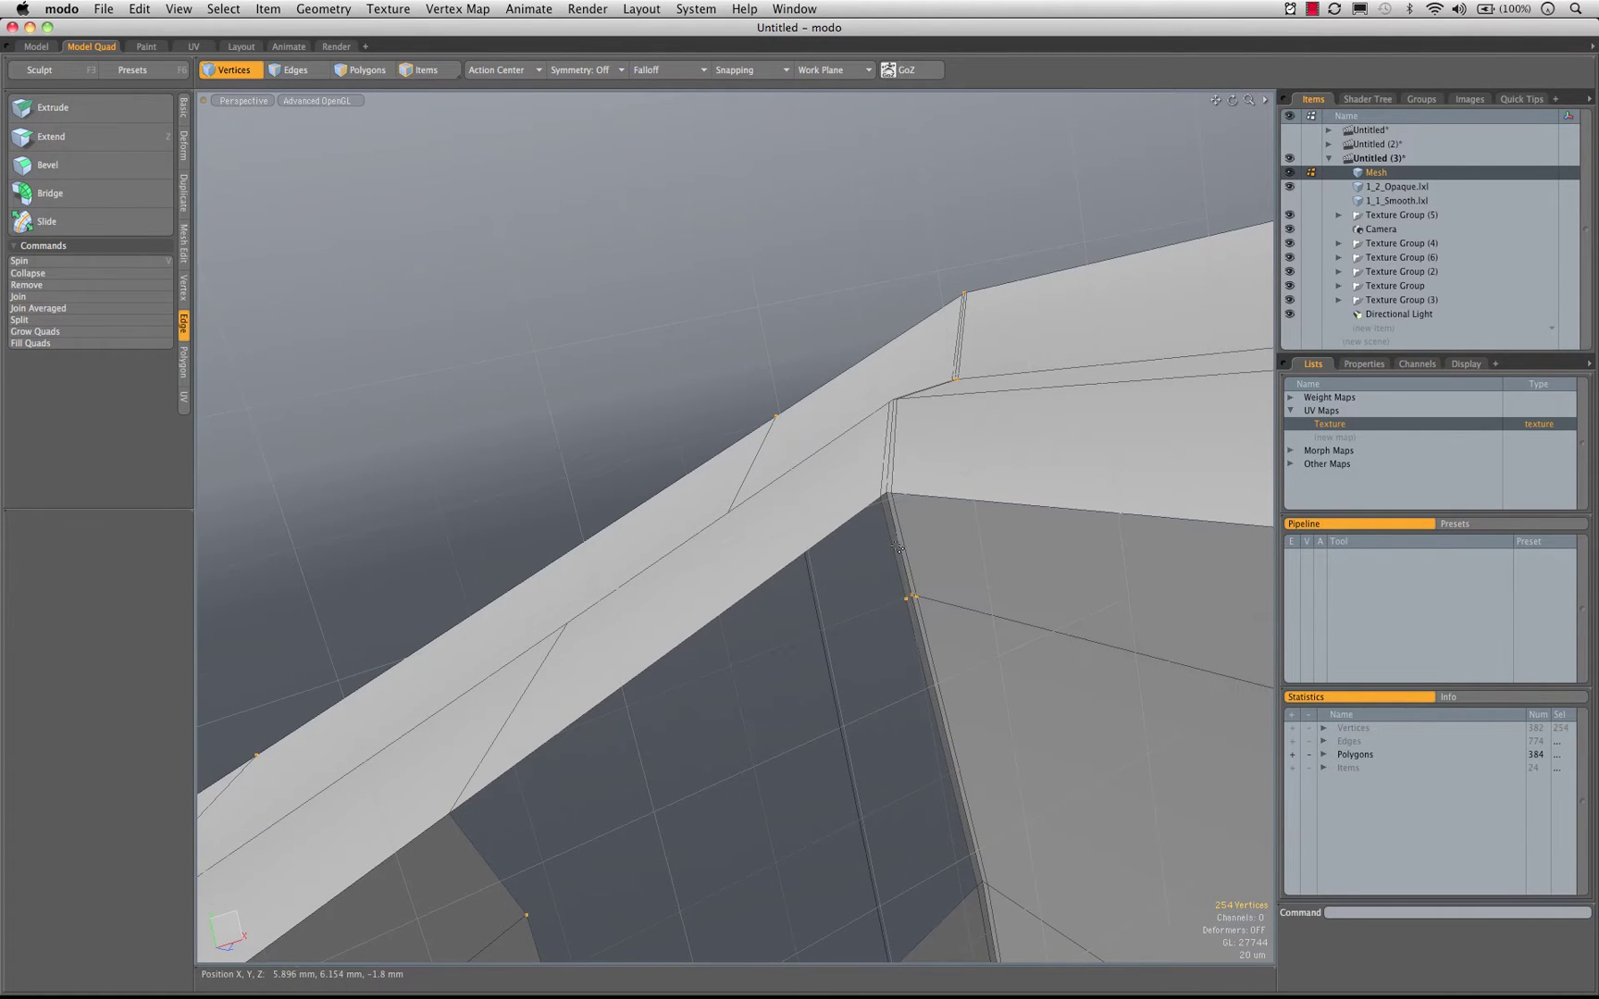
{"action": "key", "text": "2"}
{"action": "key", "text": "super+z"}
{"action": "key", "text": "super+z"}
{"action": "key", "text": "super+z"}
{"action": "key", "text": "super+z"}
{"action": "key", "text": "super+z"}
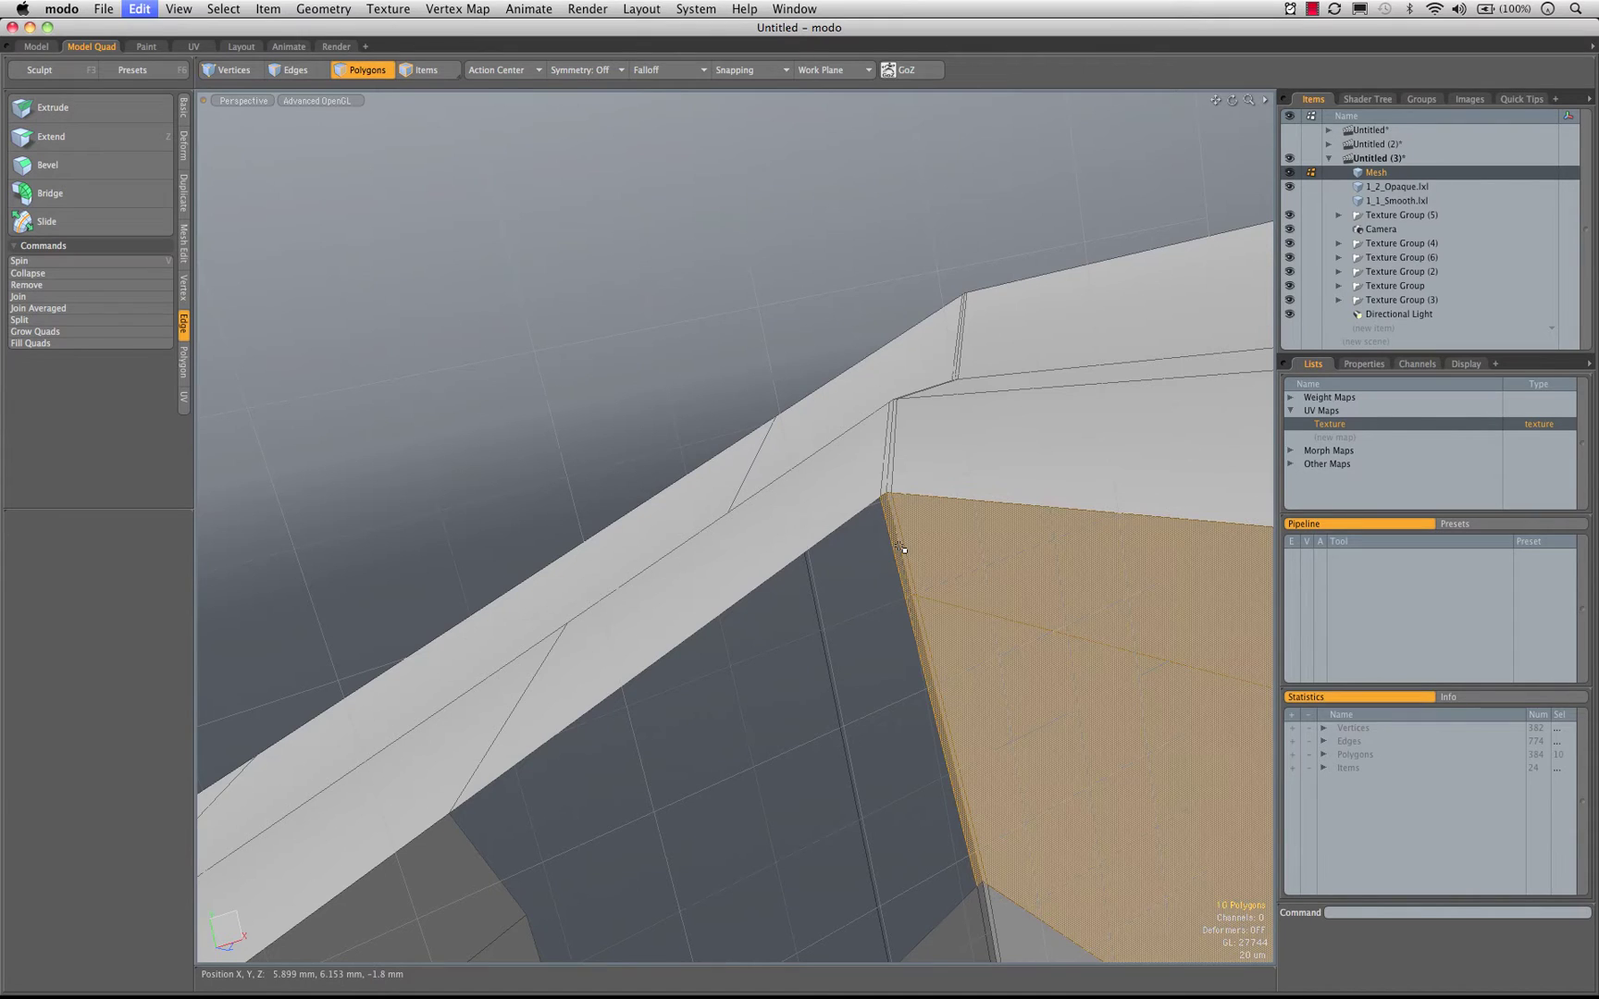
{"action": "key", "text": "super+z"}
{"action": "key", "text": "super+z"}
{"action": "key", "text": "super+z"}
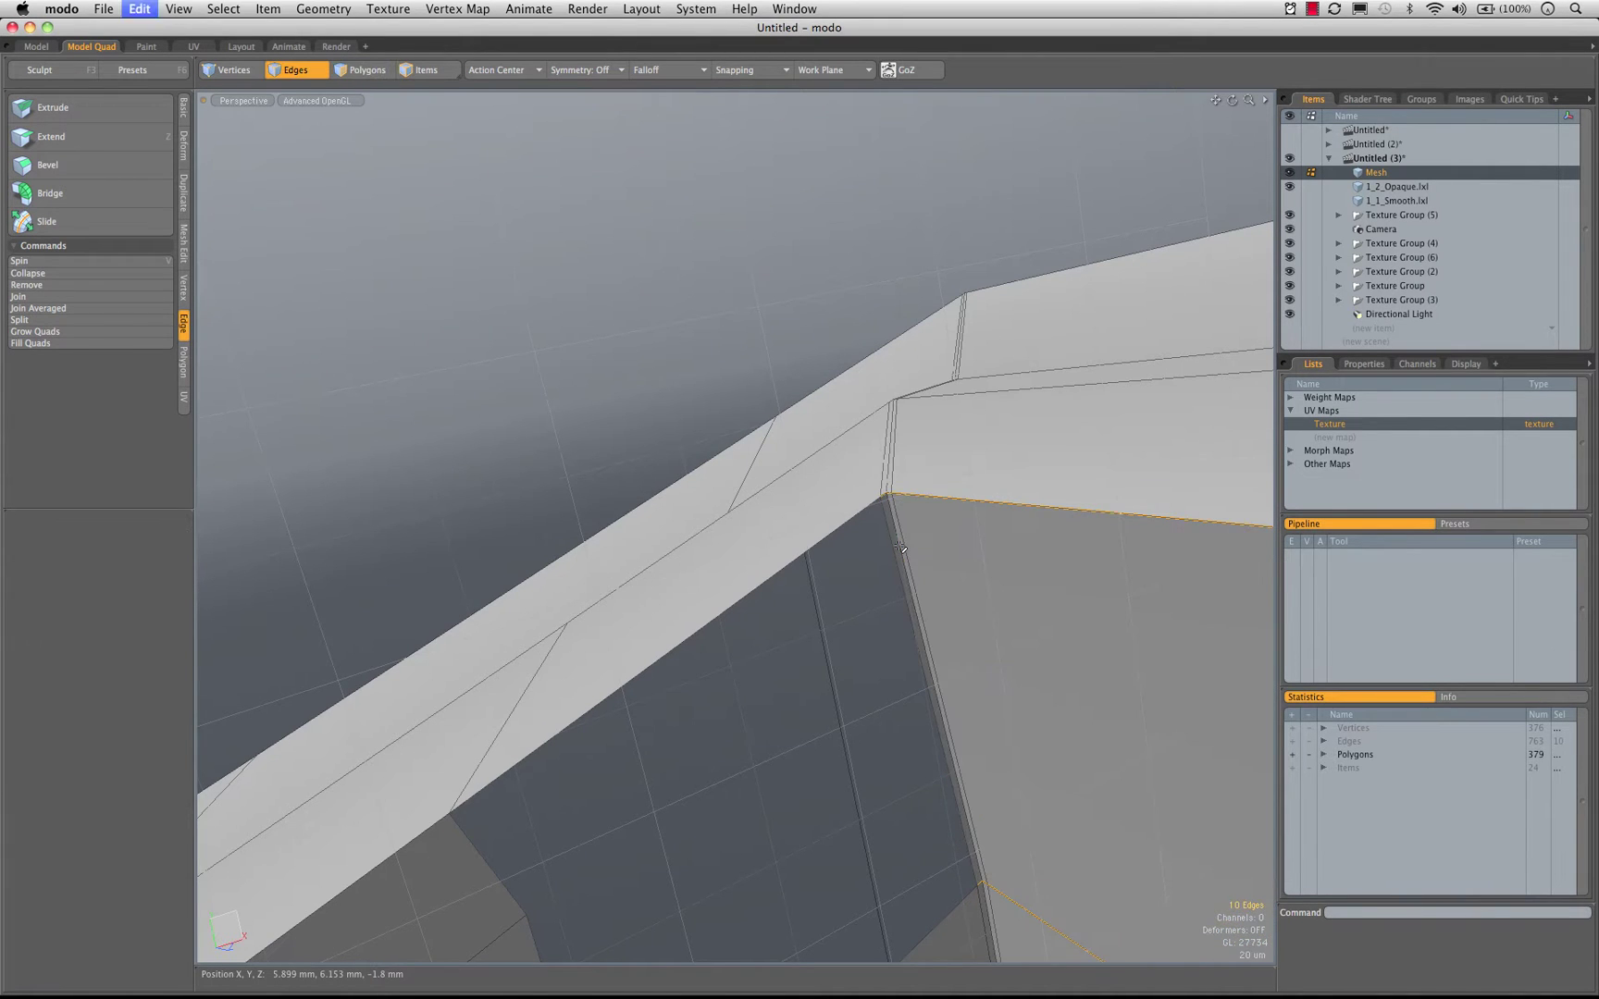
Bridge the border edges at the two short ends of the gap, excluding its long upper and lower edges and the tiny corner edges
{"action": "left_click_drag", "start_coordinate": [931, 561], "coordinate": [909, 476], "text": "alt"}
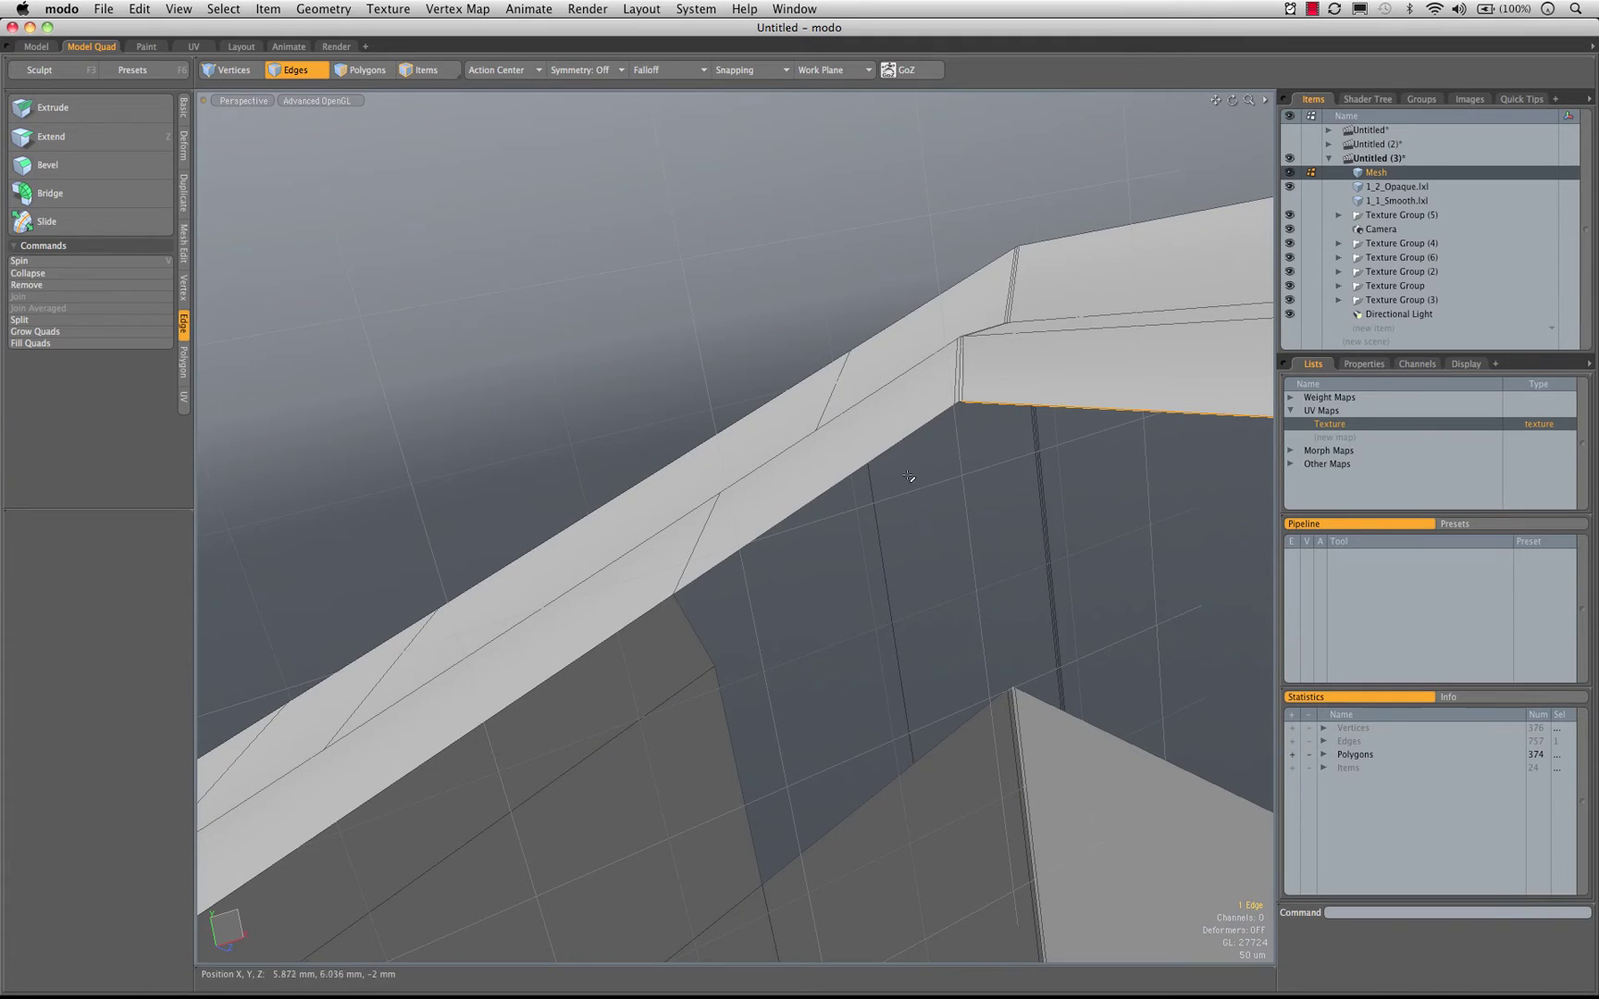
{"action": "double_click", "coordinate": [859, 472]}
{"action": "left_click_drag", "start_coordinate": [899, 538], "coordinate": [872, 437], "text": "alt"}
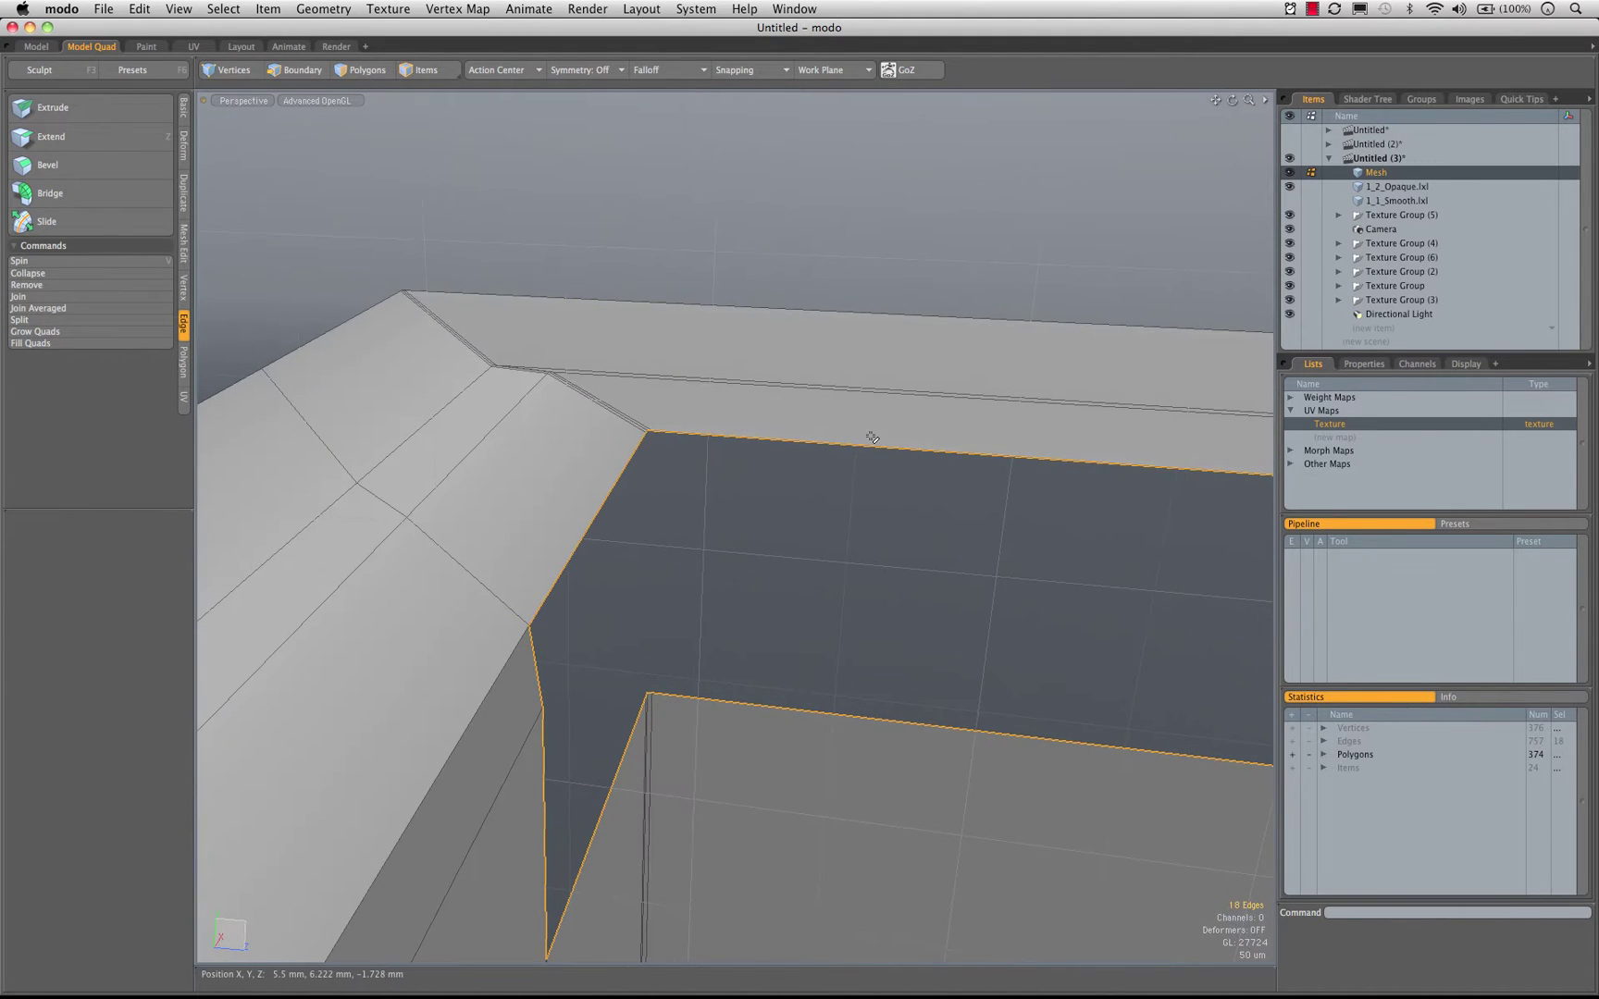
{"action": "left_click", "coordinate": [872, 443], "text": "ctrl"}
{"action": "left_click", "coordinate": [811, 712], "text": "ctrl"}
{"action": "left_click_drag", "start_coordinate": [812, 732], "coordinate": [648, 680], "text": "alt"}
{"action": "left_click_drag", "start_coordinate": [647, 680], "coordinate": [908, 686], "text": "ctrl+alt"}
{"action": "right_click_drag", "start_coordinate": [716, 746], "coordinate": [731, 740], "text": "ctrl"}
{"action": "mouse_move", "coordinate": [738, 463]}
{"action": "left_mouse_down", "text": "alt"}
{"action": "mouse_move", "coordinate": [714, 189]}
{"action": "mouse_move", "coordinate": [732, 375]}
{"action": "left_mouse_up", "text": "alt"}
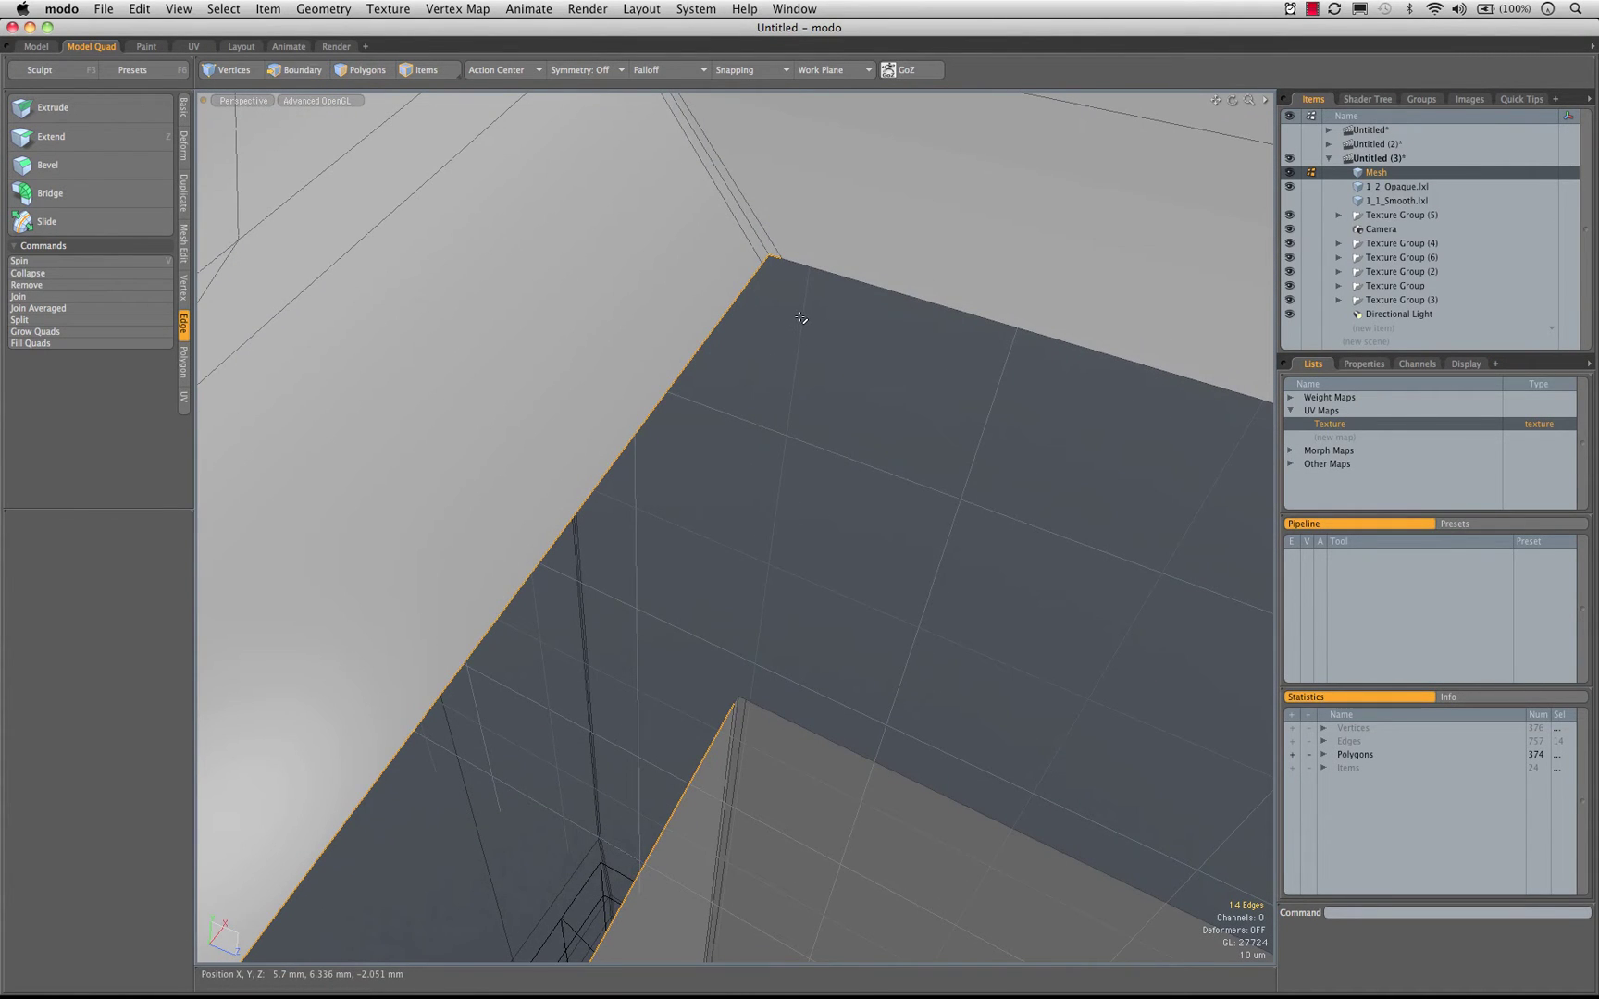
{"action": "mouse_move", "coordinate": [798, 320]}
{"action": "right_mouse_down", "text": "ctrl"}
{"action": "mouse_move", "coordinate": [875, 278]}
{"action": "mouse_move", "coordinate": [837, 319]}
{"action": "right_mouse_up", "text": "ctrl"}
{"action": "mouse_move", "coordinate": [837, 324]}
{"action": "left_mouse_down", "text": "ctrl+alt"}
{"action": "mouse_move", "coordinate": [759, 384]}
{"action": "mouse_move", "coordinate": [555, 291]}
{"action": "left_mouse_up", "text": "ctrl+alt"}
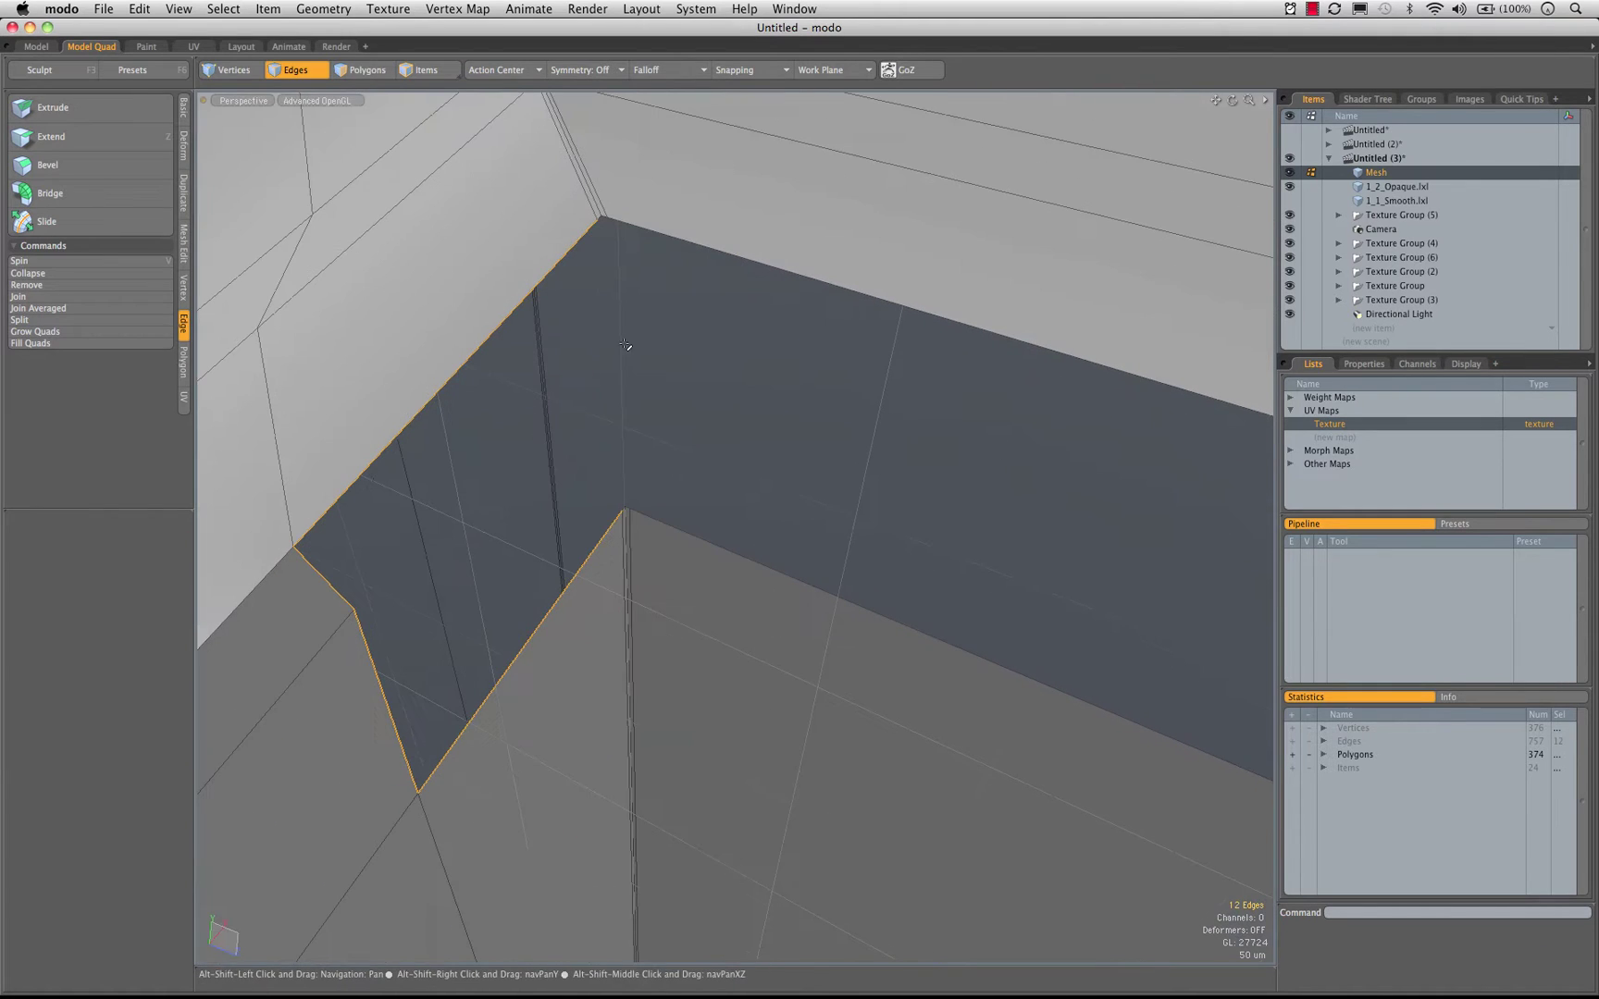
{"action": "left_click_drag", "start_coordinate": [1101, 643], "coordinate": [773, 548], "text": "alt+shift"}
{"action": "left_click_drag", "start_coordinate": [773, 548], "coordinate": [648, 555], "text": "ctrl+alt"}
{"action": "left_click_drag", "start_coordinate": [648, 555], "coordinate": [796, 630], "text": "alt"}
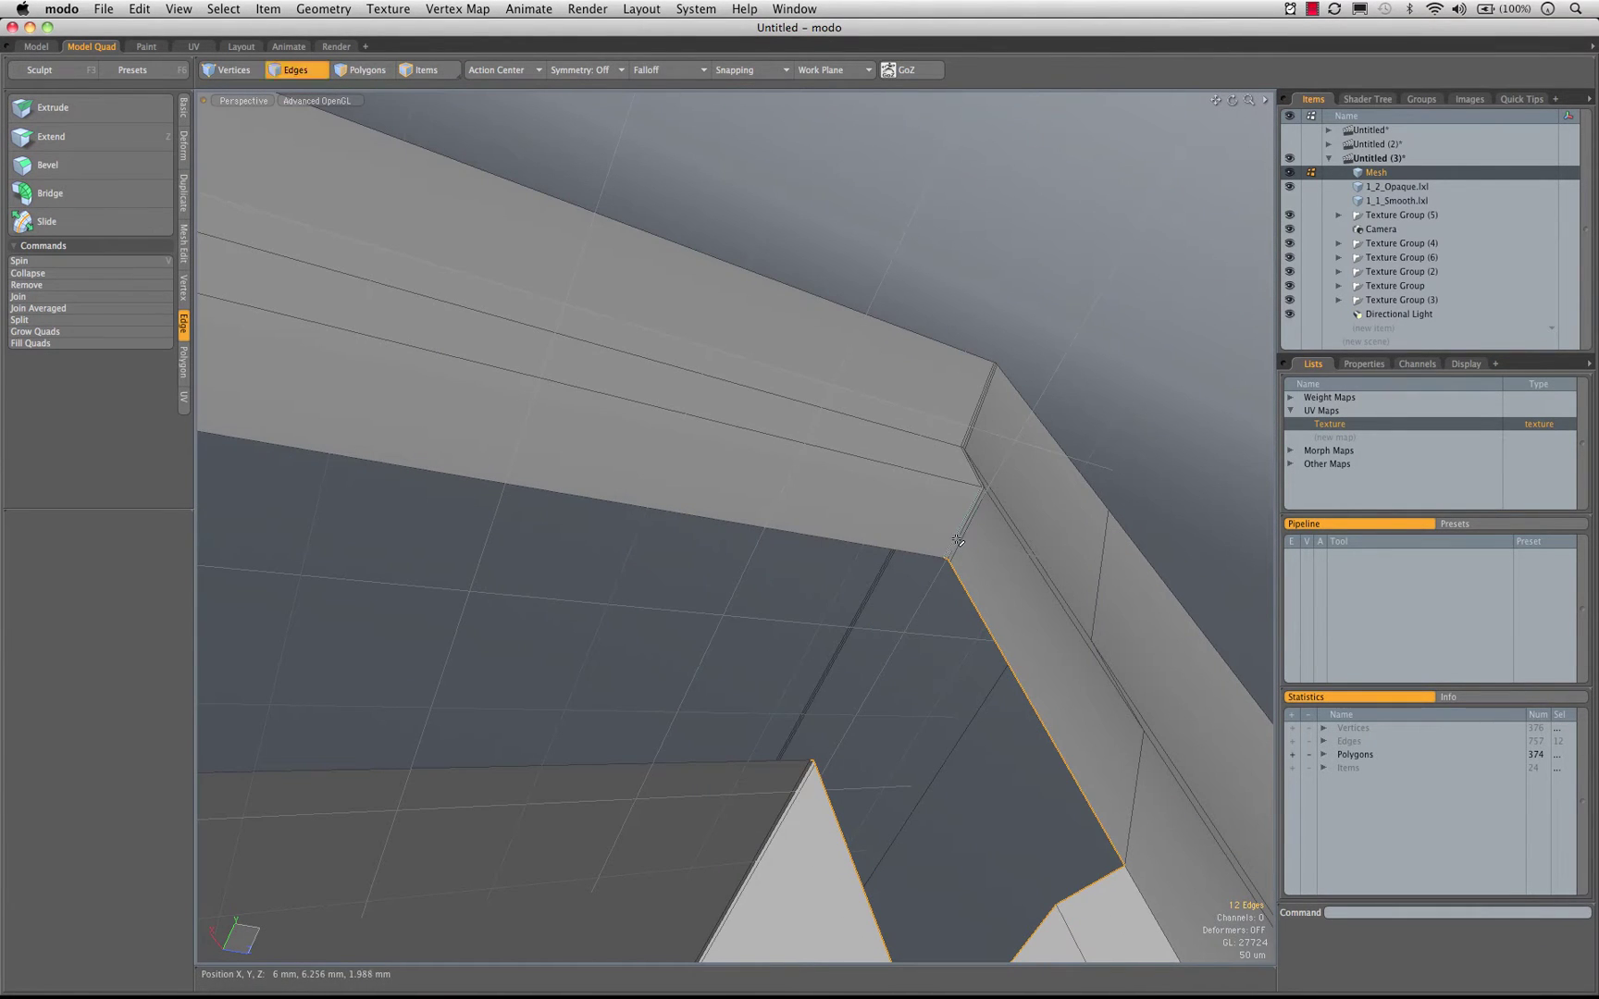
{"action": "right_click_drag", "start_coordinate": [951, 541], "coordinate": [873, 549], "text": "ctrl"}
{"action": "left_click_drag", "start_coordinate": [786, 634], "coordinate": [695, 532], "text": "alt"}
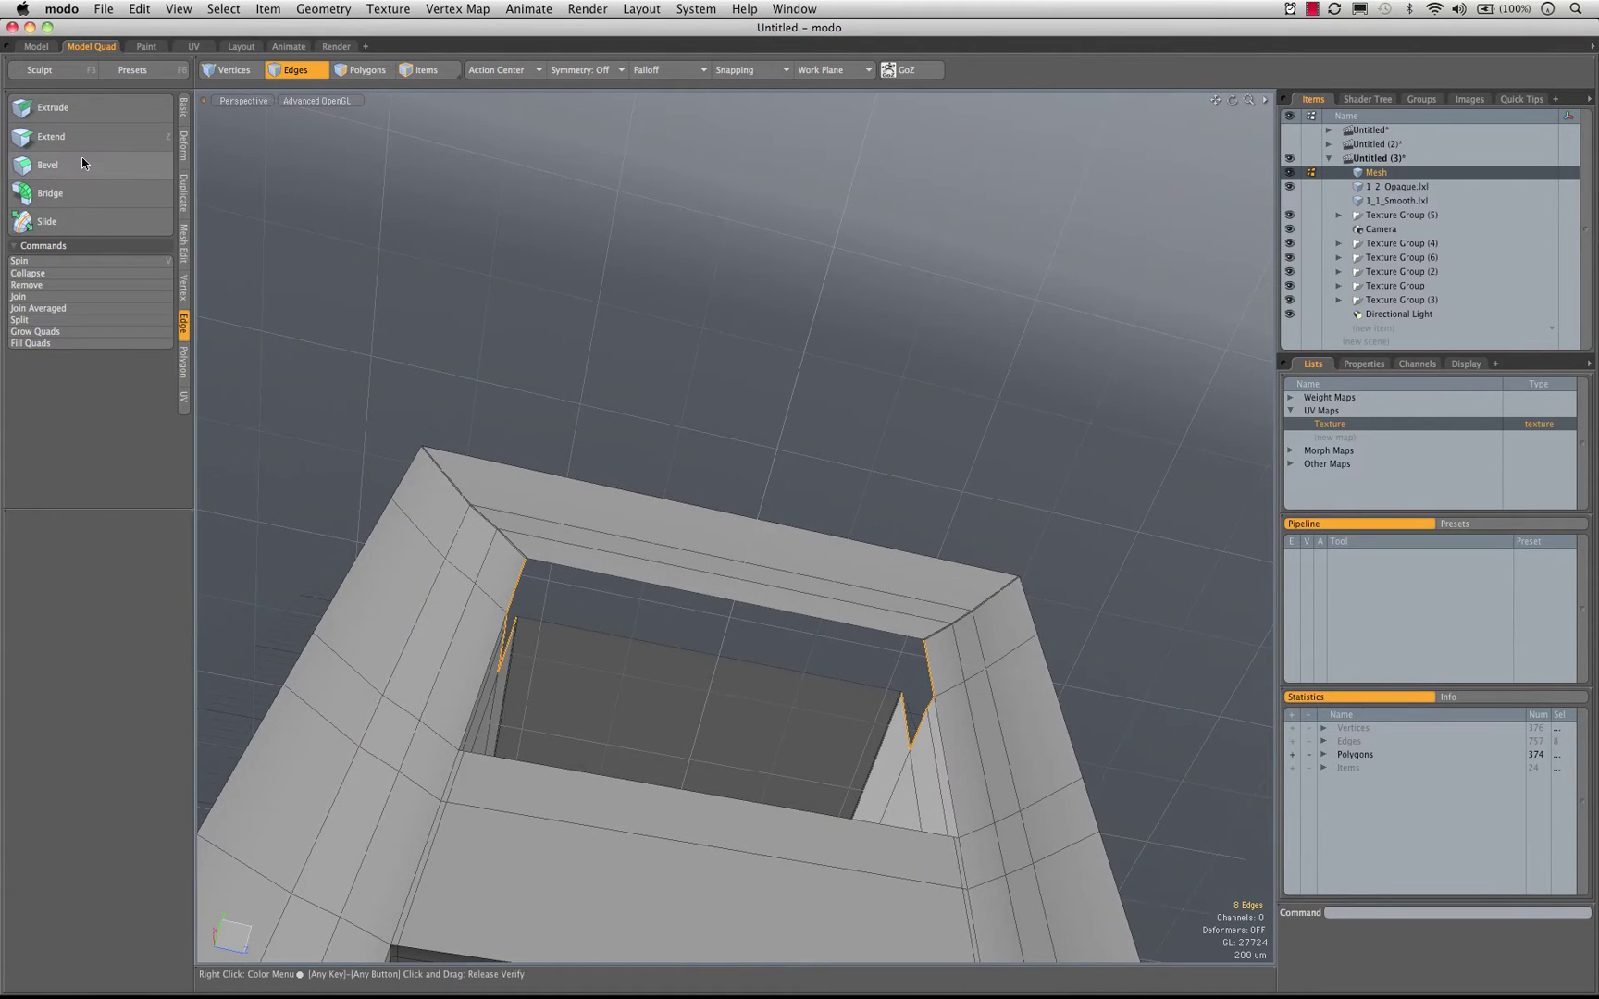
{"action": "left_click", "coordinate": [83, 193]}
{"action": "left_click_drag", "start_coordinate": [592, 583], "coordinate": [603, 775], "text": "ctrl+alt"}
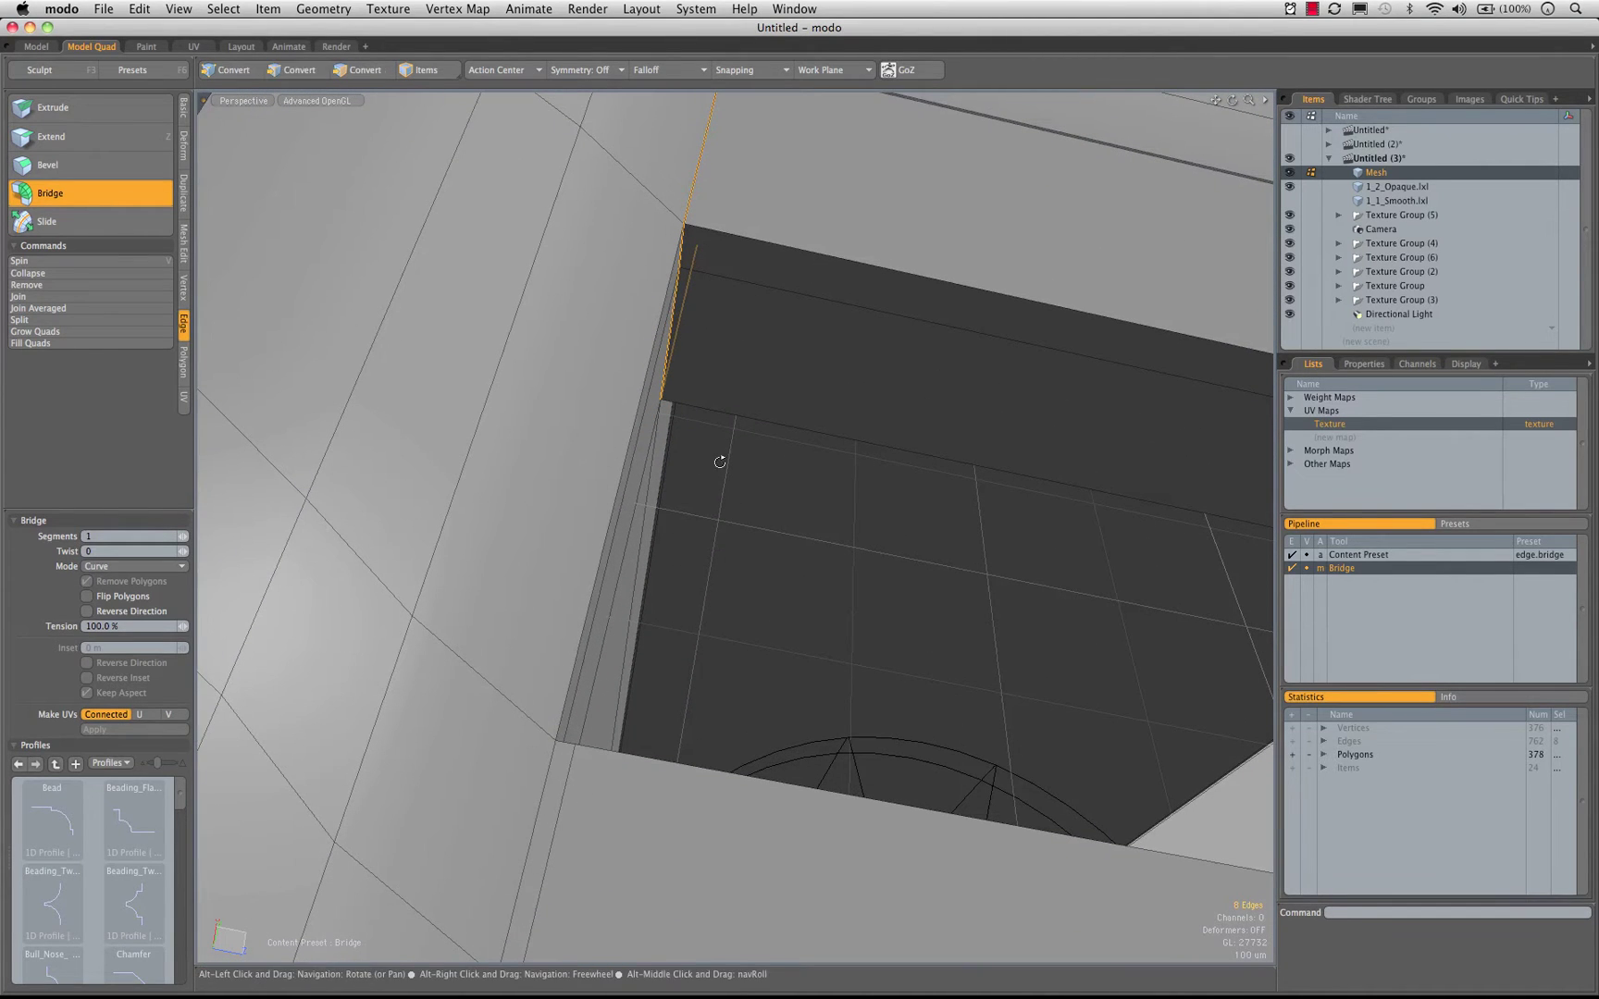
{"action": "left_click_drag", "start_coordinate": [718, 461], "coordinate": [647, 844], "text": "alt+shift"}
{"action": "key", "text": "space"}
Apply Loop Slice to the newly bridged polygons on the opening's far inner wall with a count of 2
{"action": "key", "text": "1"}
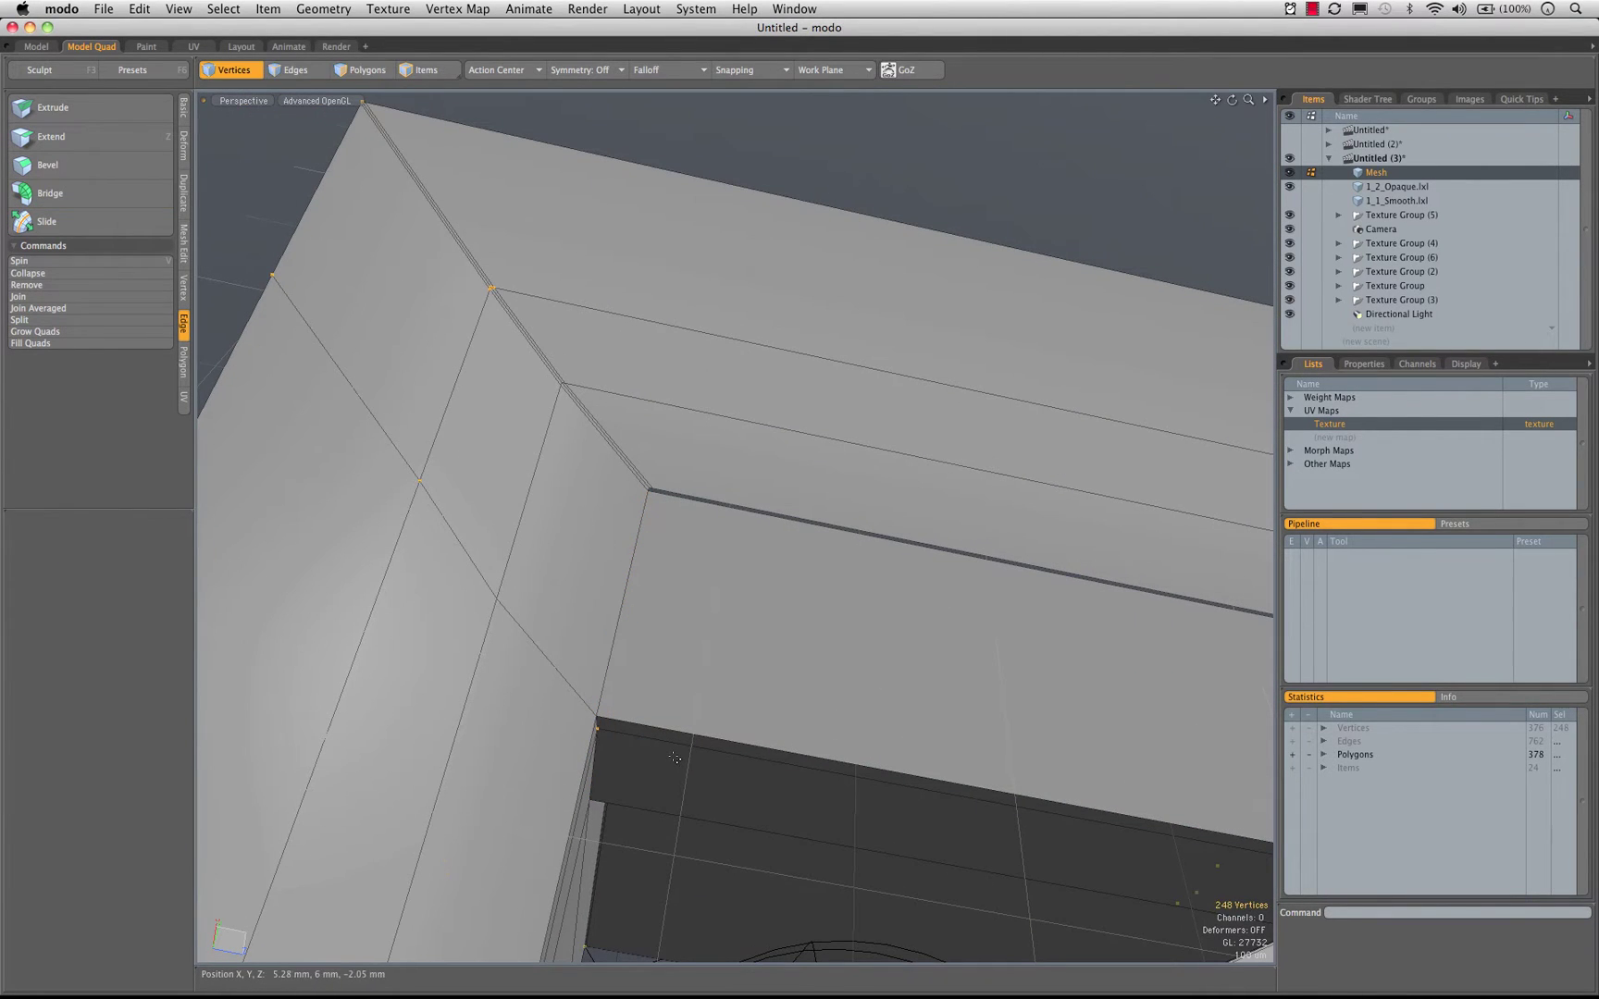
{"action": "key", "text": "2"}
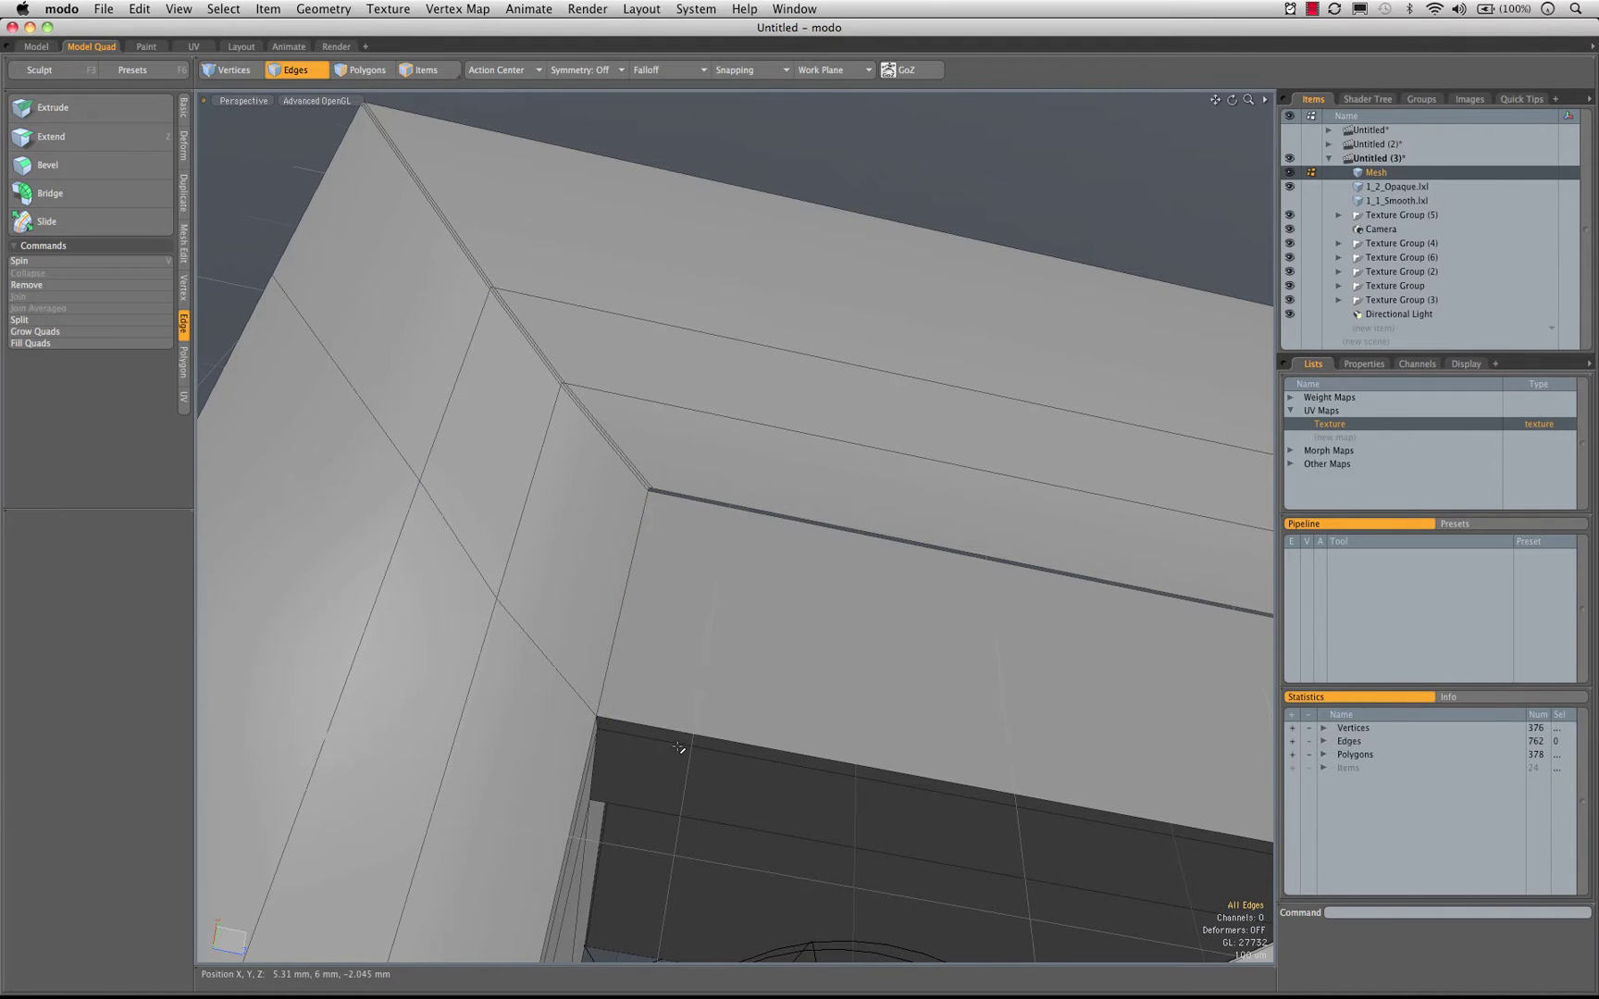
{"action": "key", "text": "3"}
{"action": "left_click", "coordinate": [680, 745]}
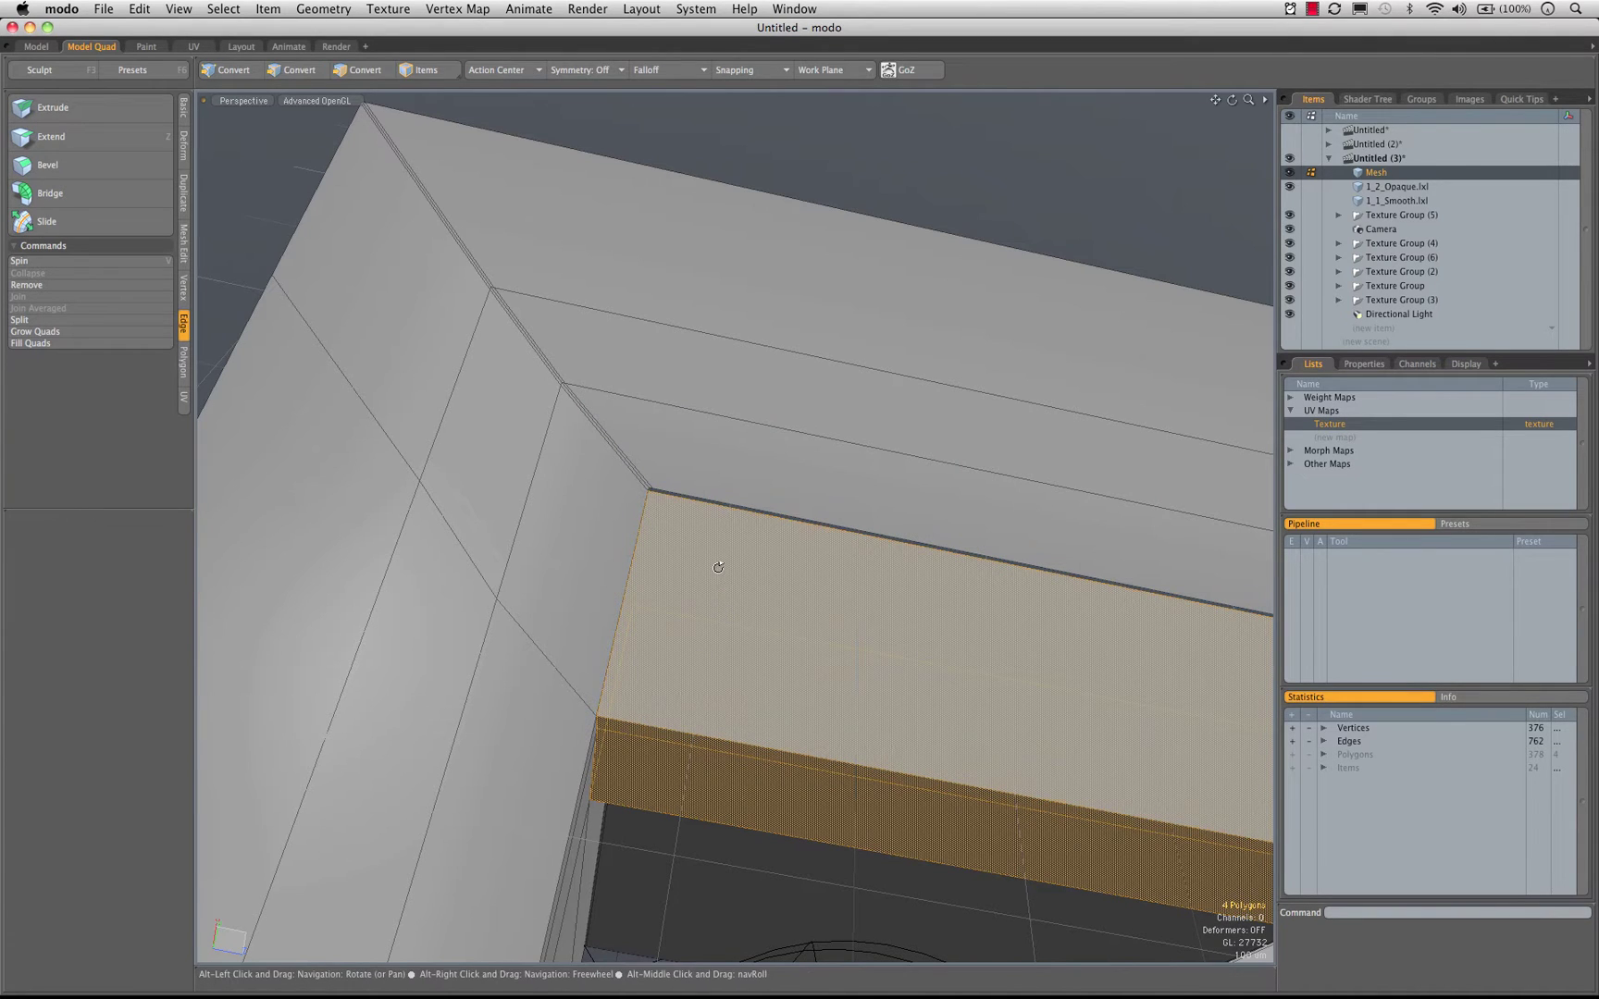
{"action": "key", "text": "alt+c"}
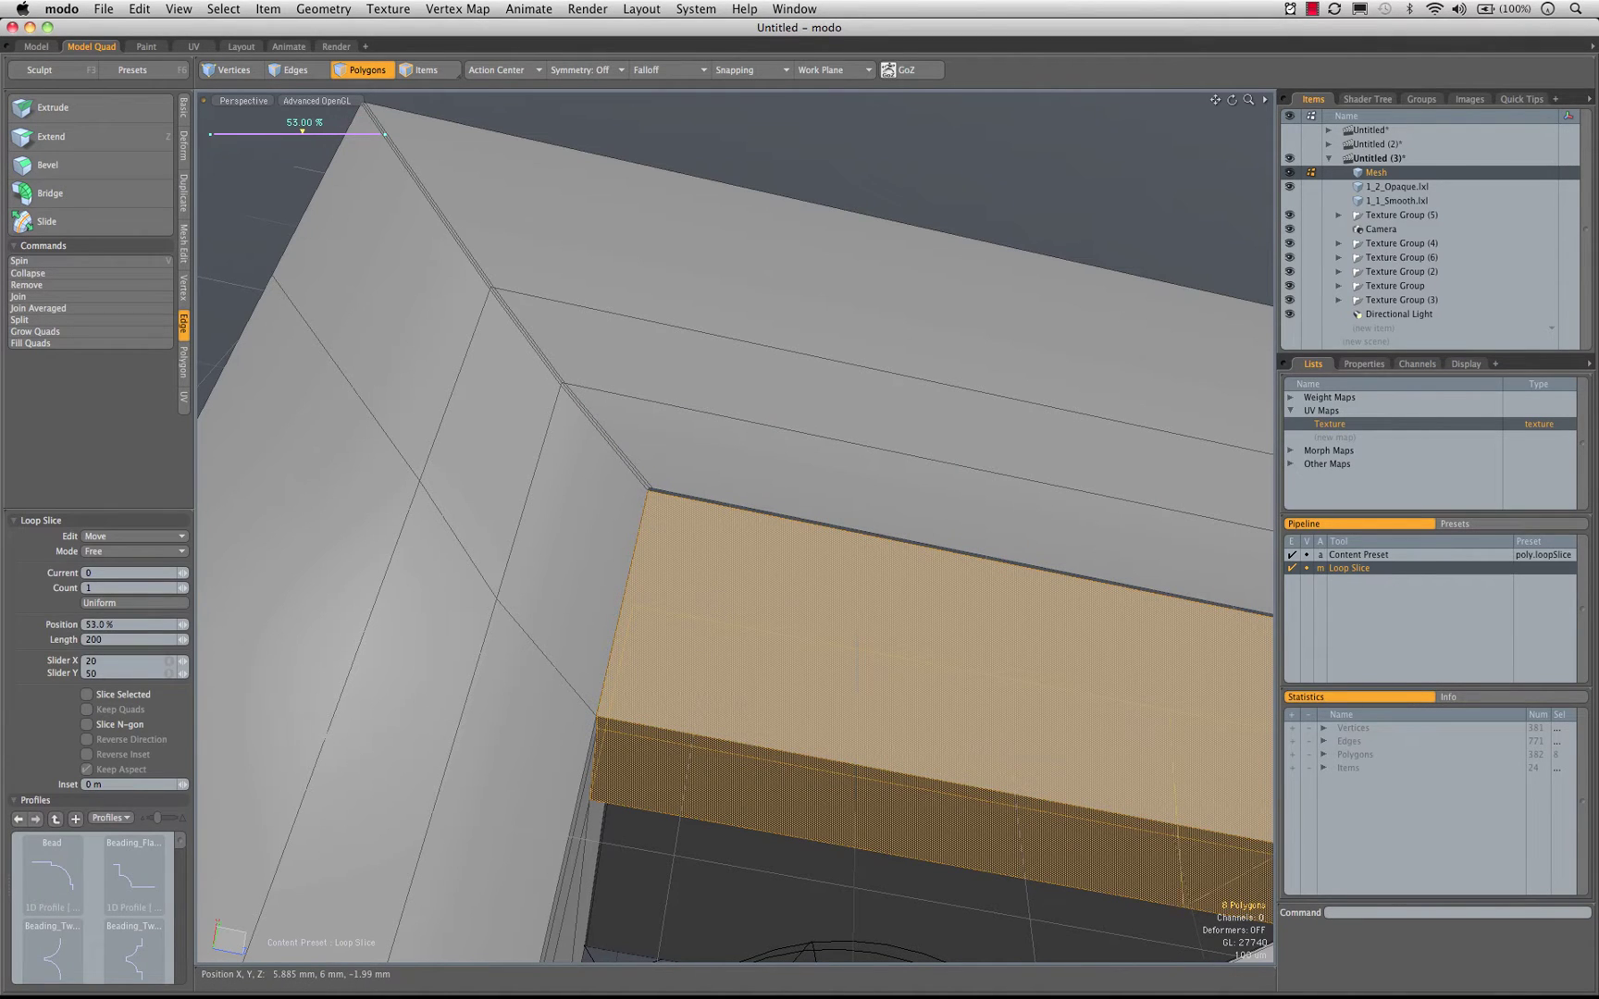
{"action": "left_click", "coordinate": [184, 589]}
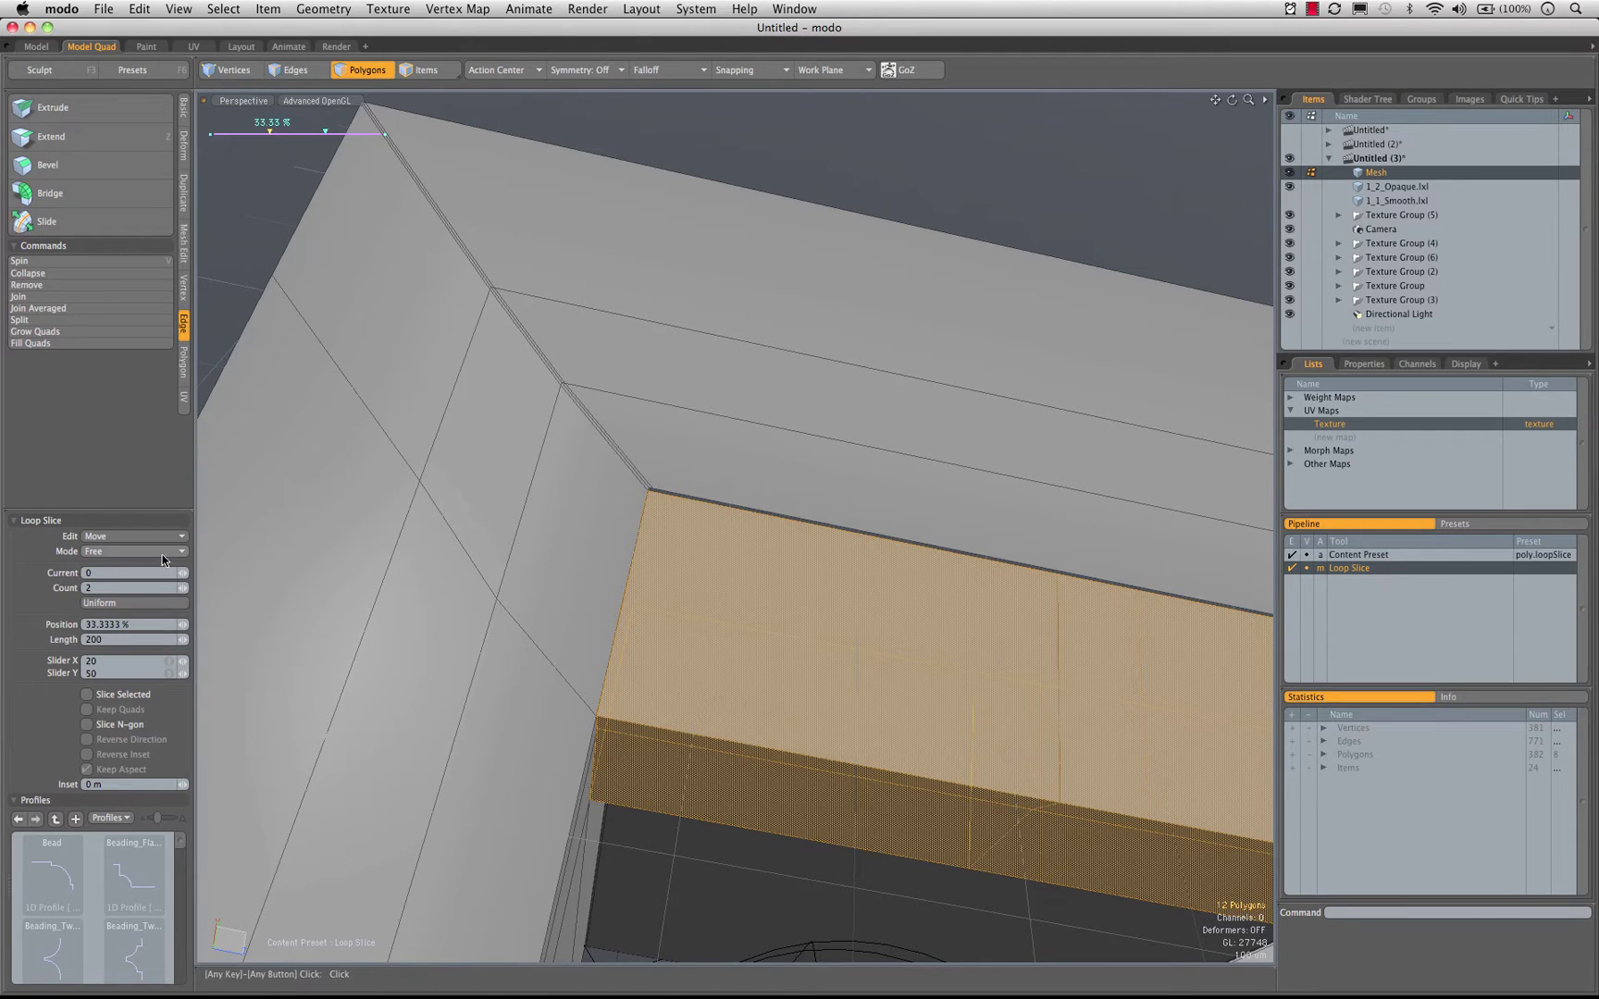
Set the loop slice to Symmetry mode at position 1.0% so the slices sit near both ends of the wall
{"action": "left_click", "coordinate": [161, 553]}
{"action": "left_click", "coordinate": [164, 567]}
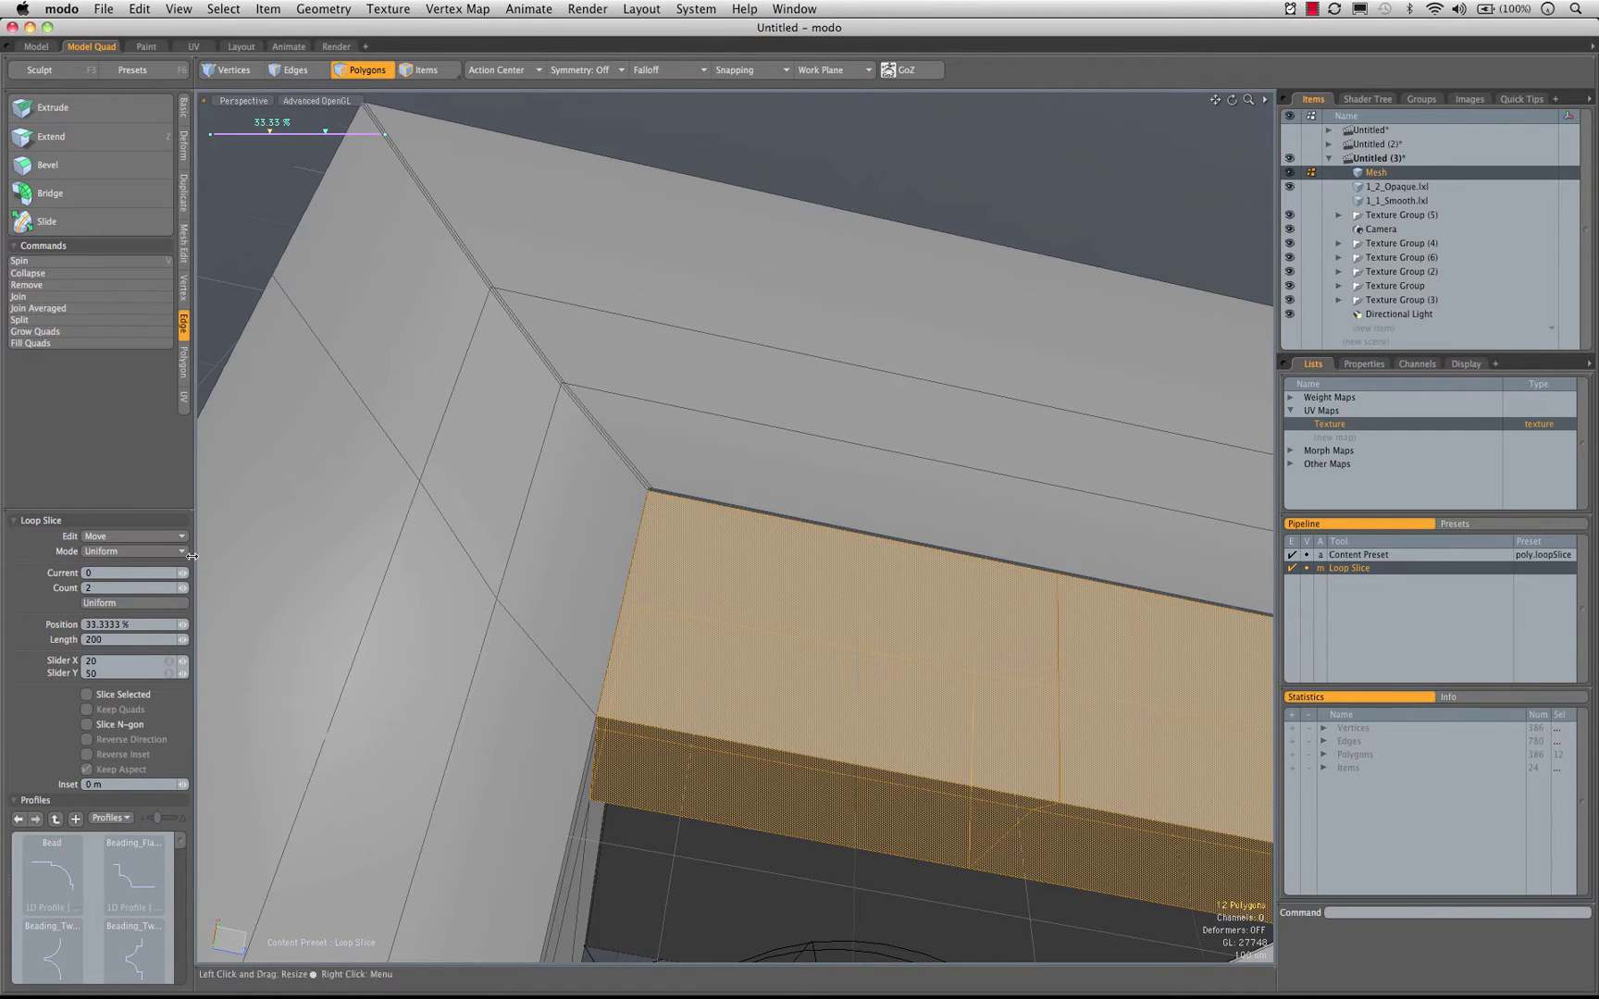
{"action": "left_click", "coordinate": [175, 551]}
{"action": "left_click", "coordinate": [167, 580]}
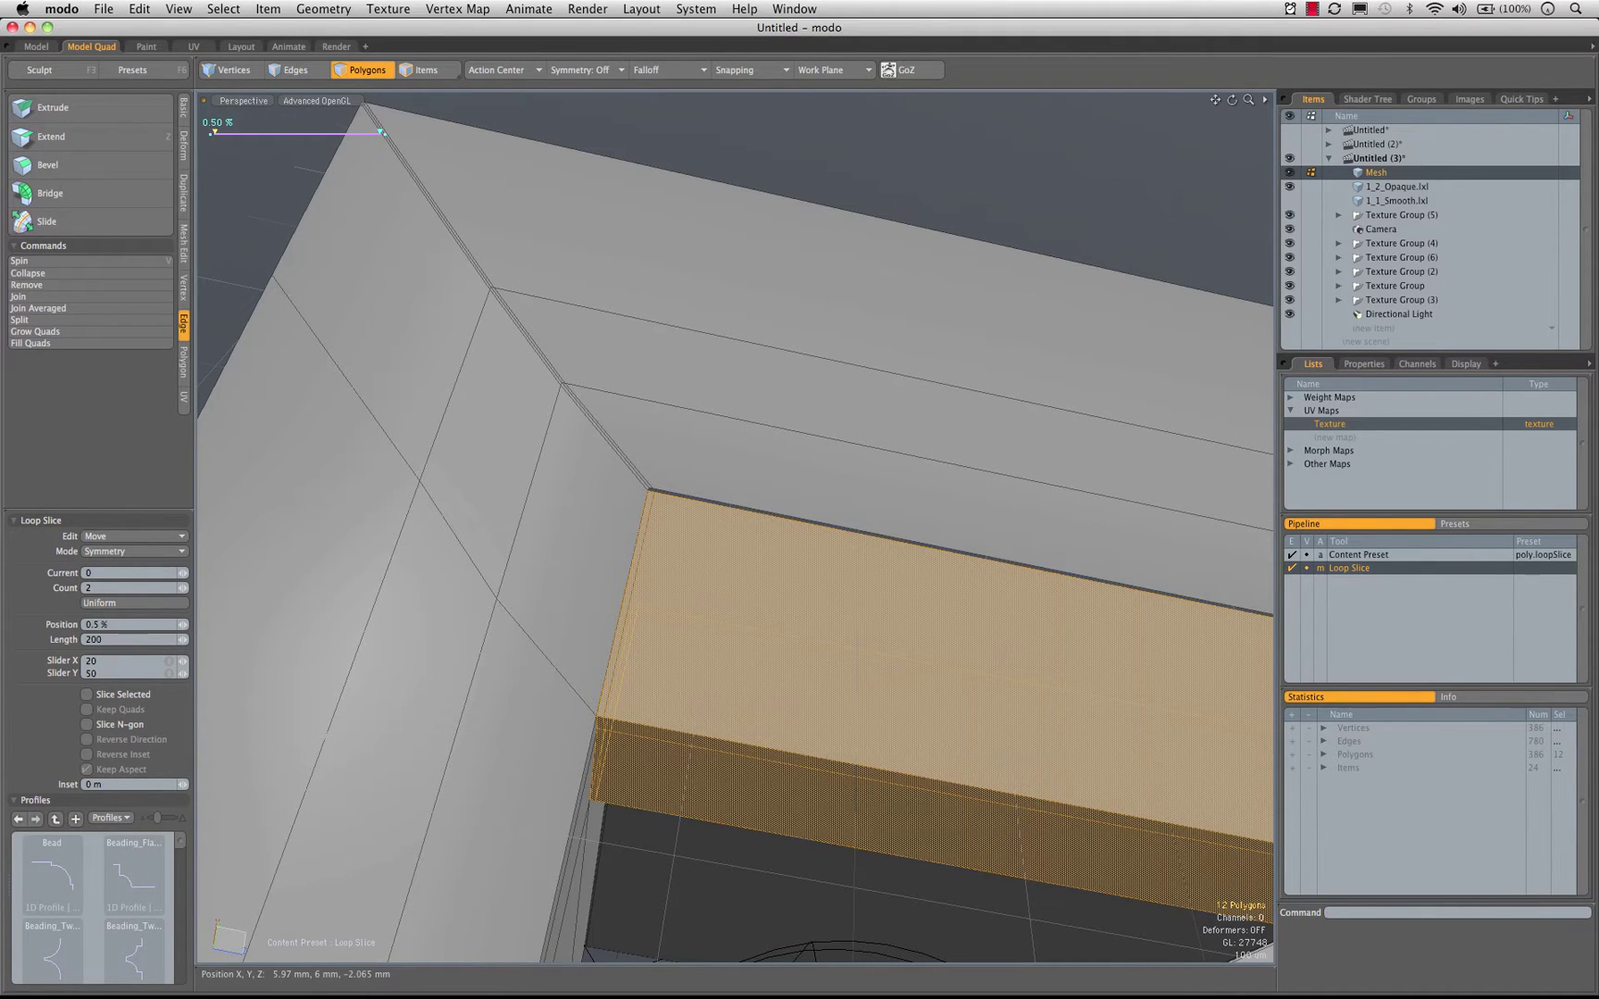
{"action": "left_click_drag", "start_coordinate": [654, 573], "coordinate": [658, 584], "text": "alt"}
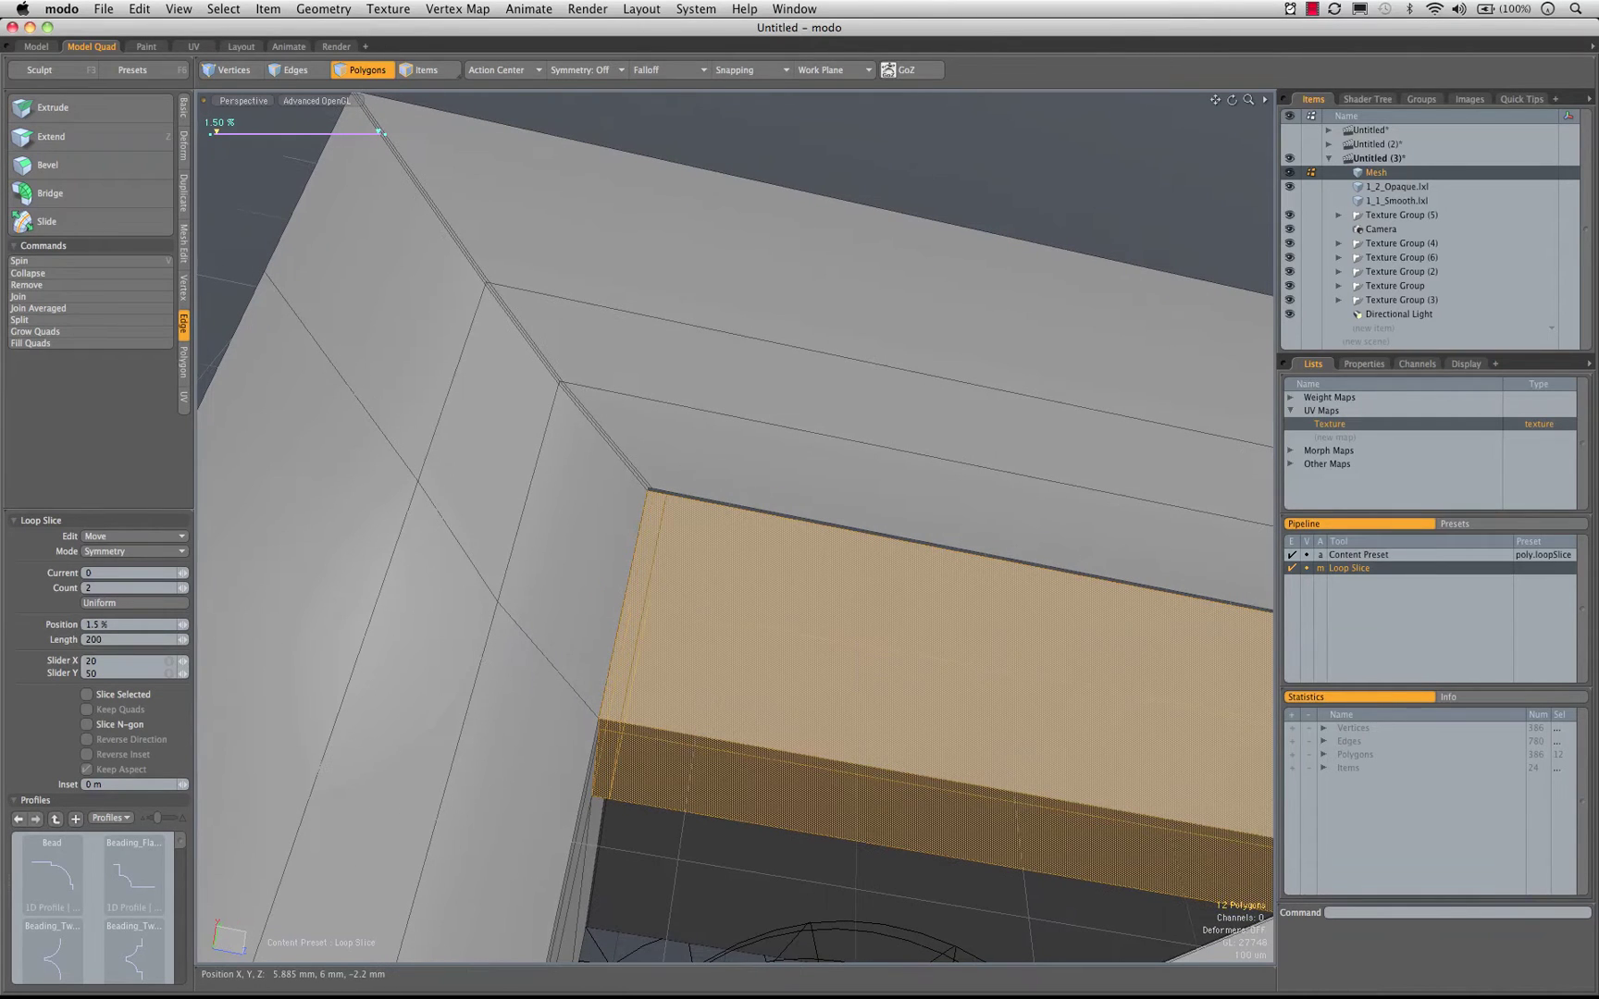
{"action": "left_click_drag", "start_coordinate": [669, 539], "coordinate": [881, 500], "text": "alt"}
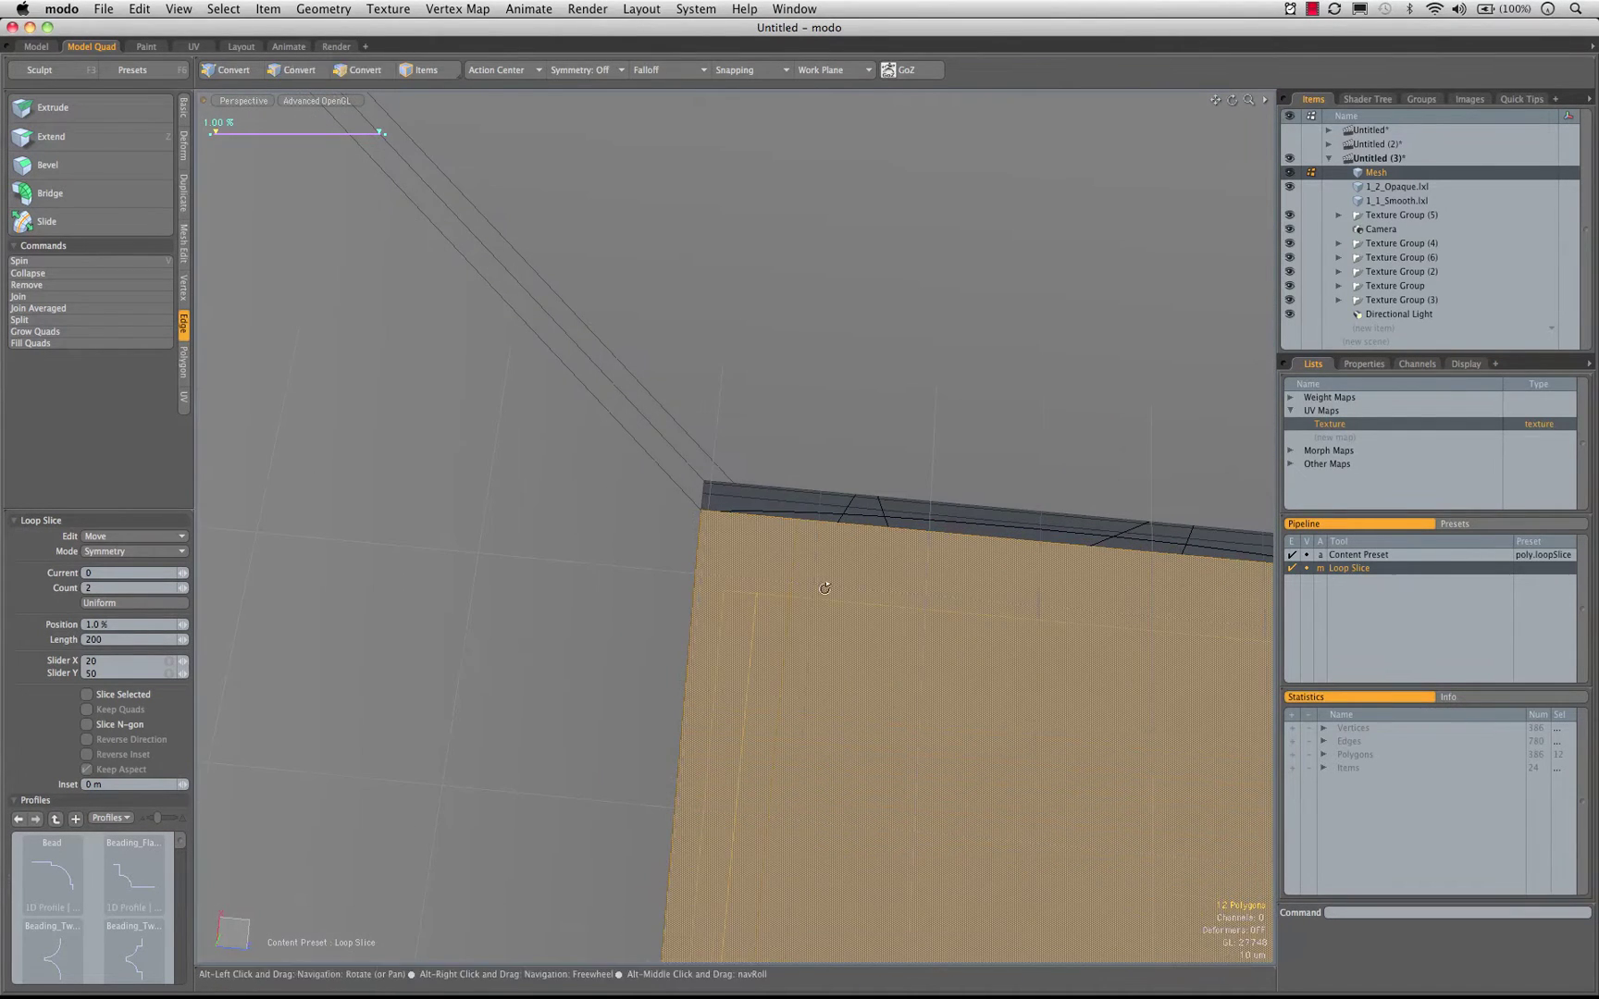
{"action": "key", "text": "space"}
Bridge the long border edges of the narrow upper gap on the sliced wall, excluding the short end edges
{"action": "key", "text": "2"}
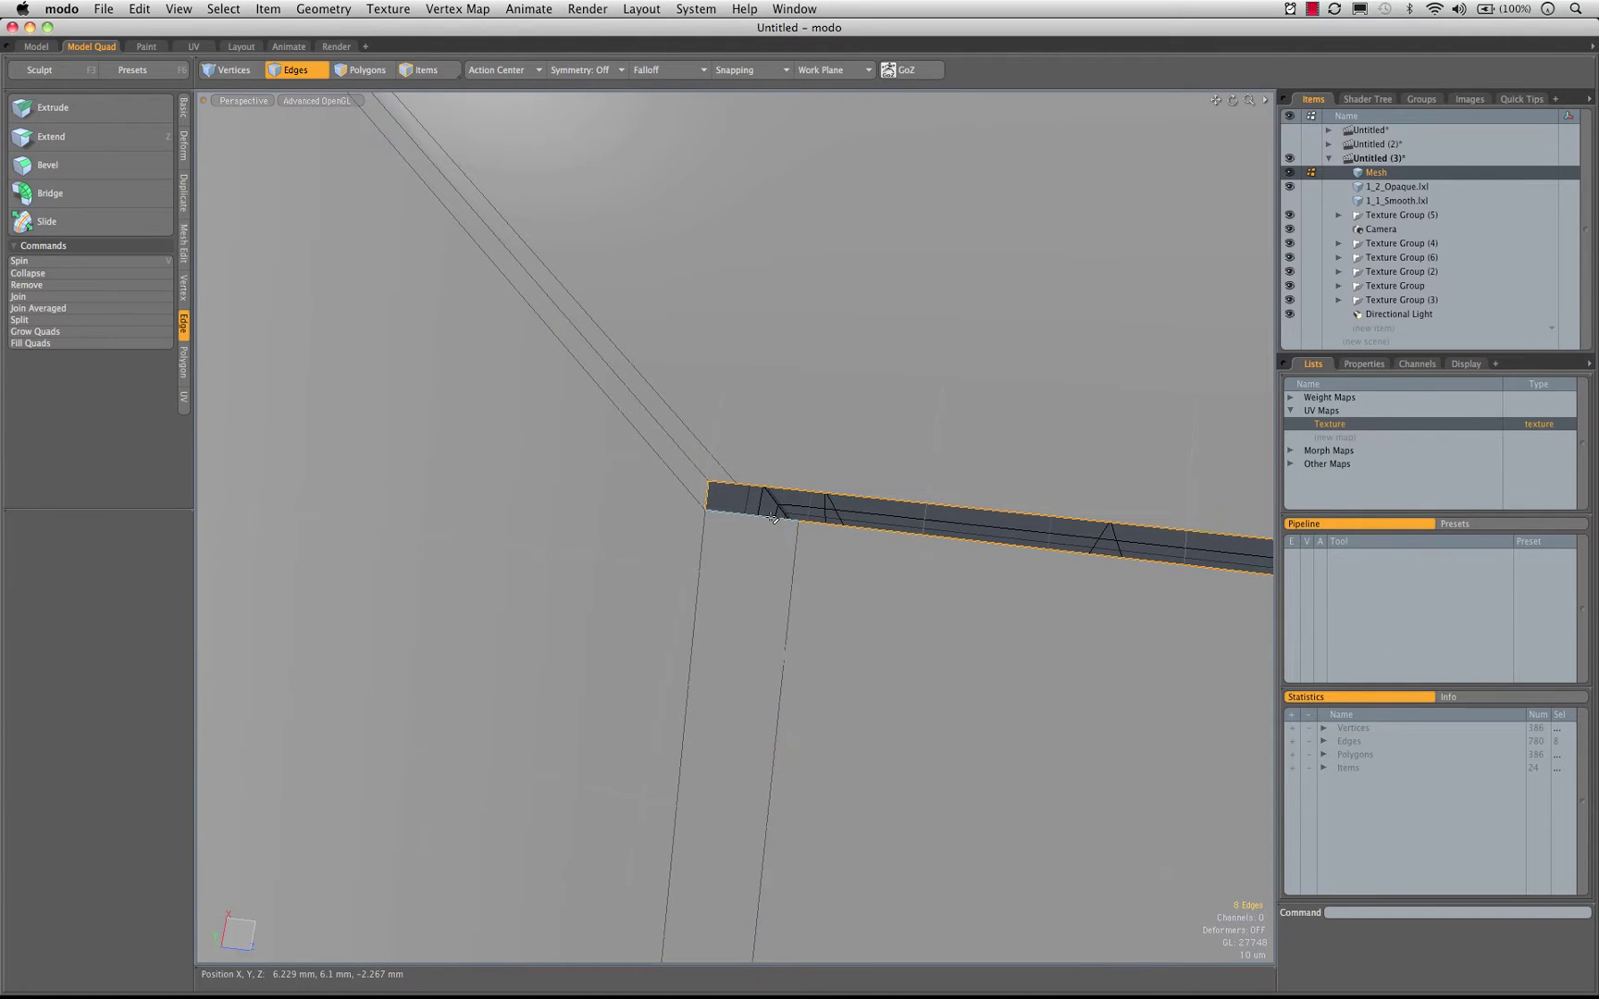
{"action": "left_click_drag", "start_coordinate": [907, 529], "coordinate": [1065, 521], "text": "ctrl+alt"}
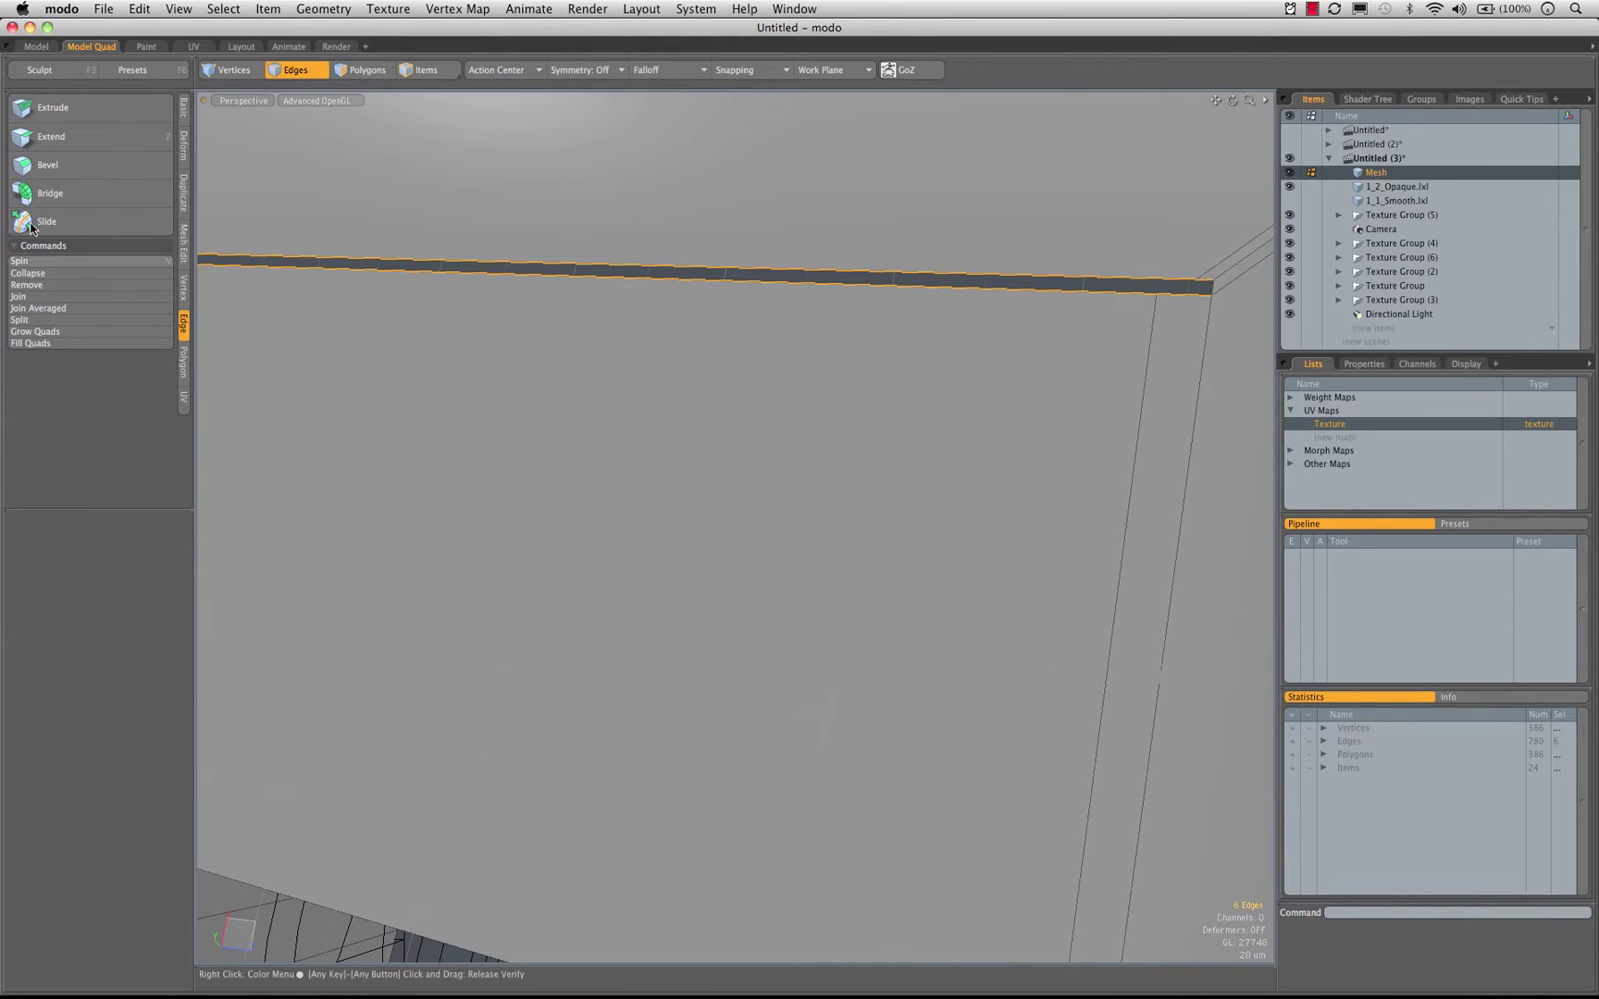
{"action": "left_click", "coordinate": [37, 194]}
{"action": "left_click_drag", "start_coordinate": [899, 346], "coordinate": [924, 331], "text": "alt"}
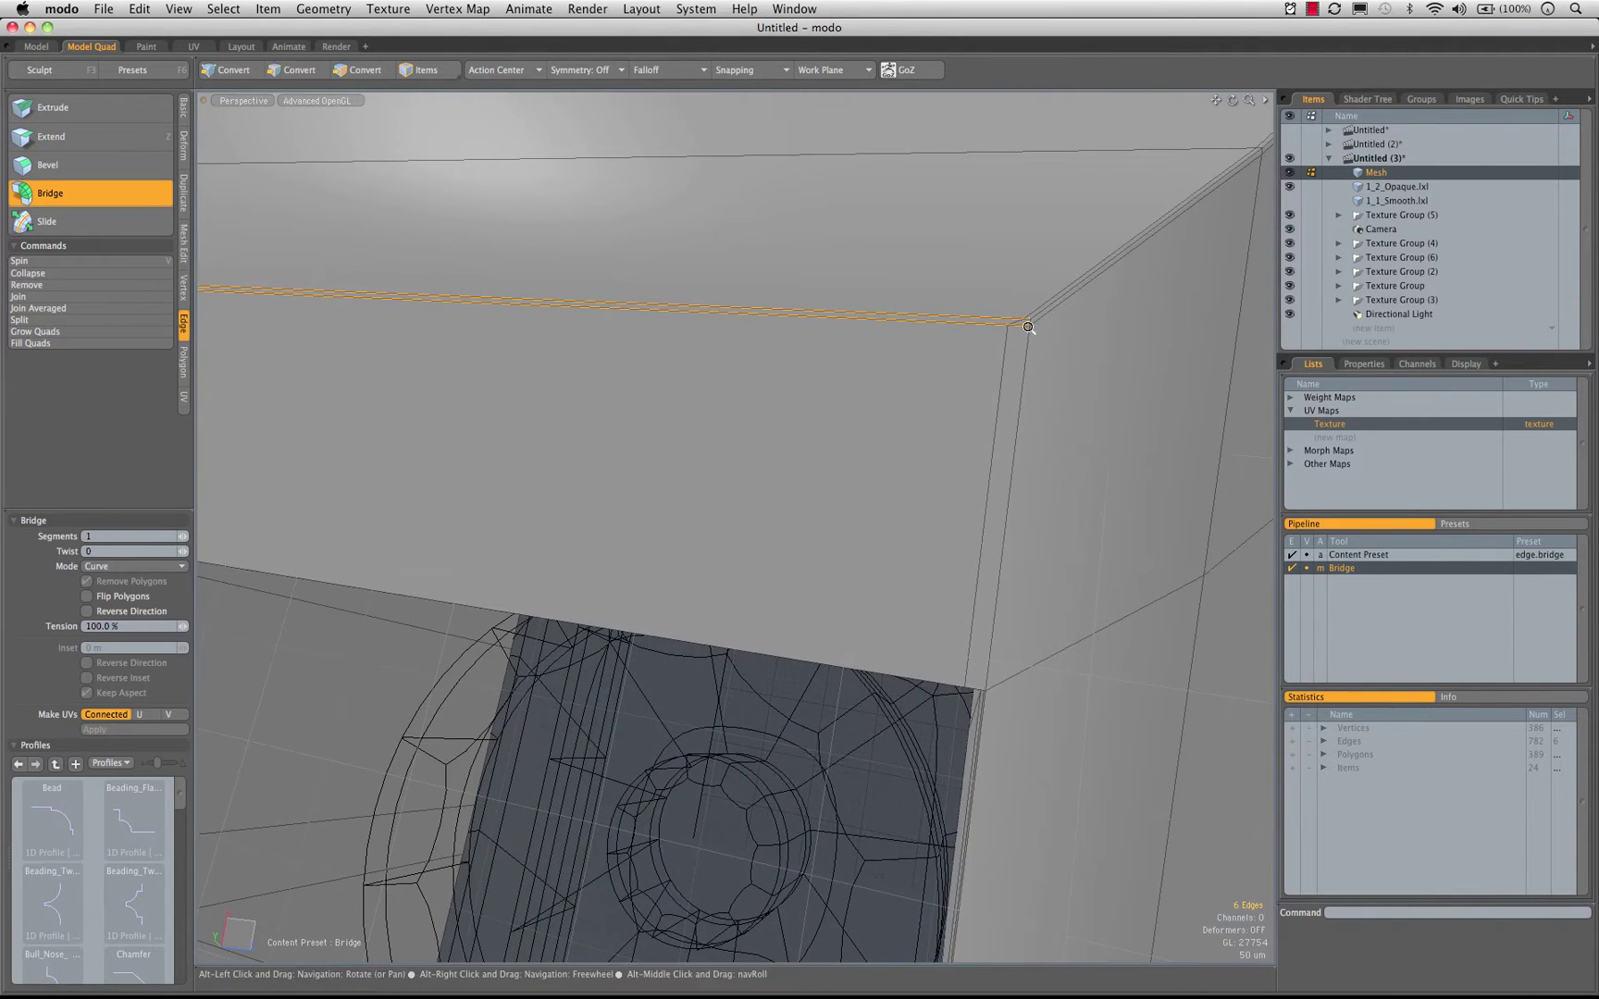
{"action": "left_click_drag", "start_coordinate": [1027, 327], "coordinate": [1214, 291], "text": "ctrl+alt"}
{"action": "left_click_drag", "start_coordinate": [971, 331], "coordinate": [1182, 516], "text": "ctrl+alt"}
{"action": "key", "text": "space"}
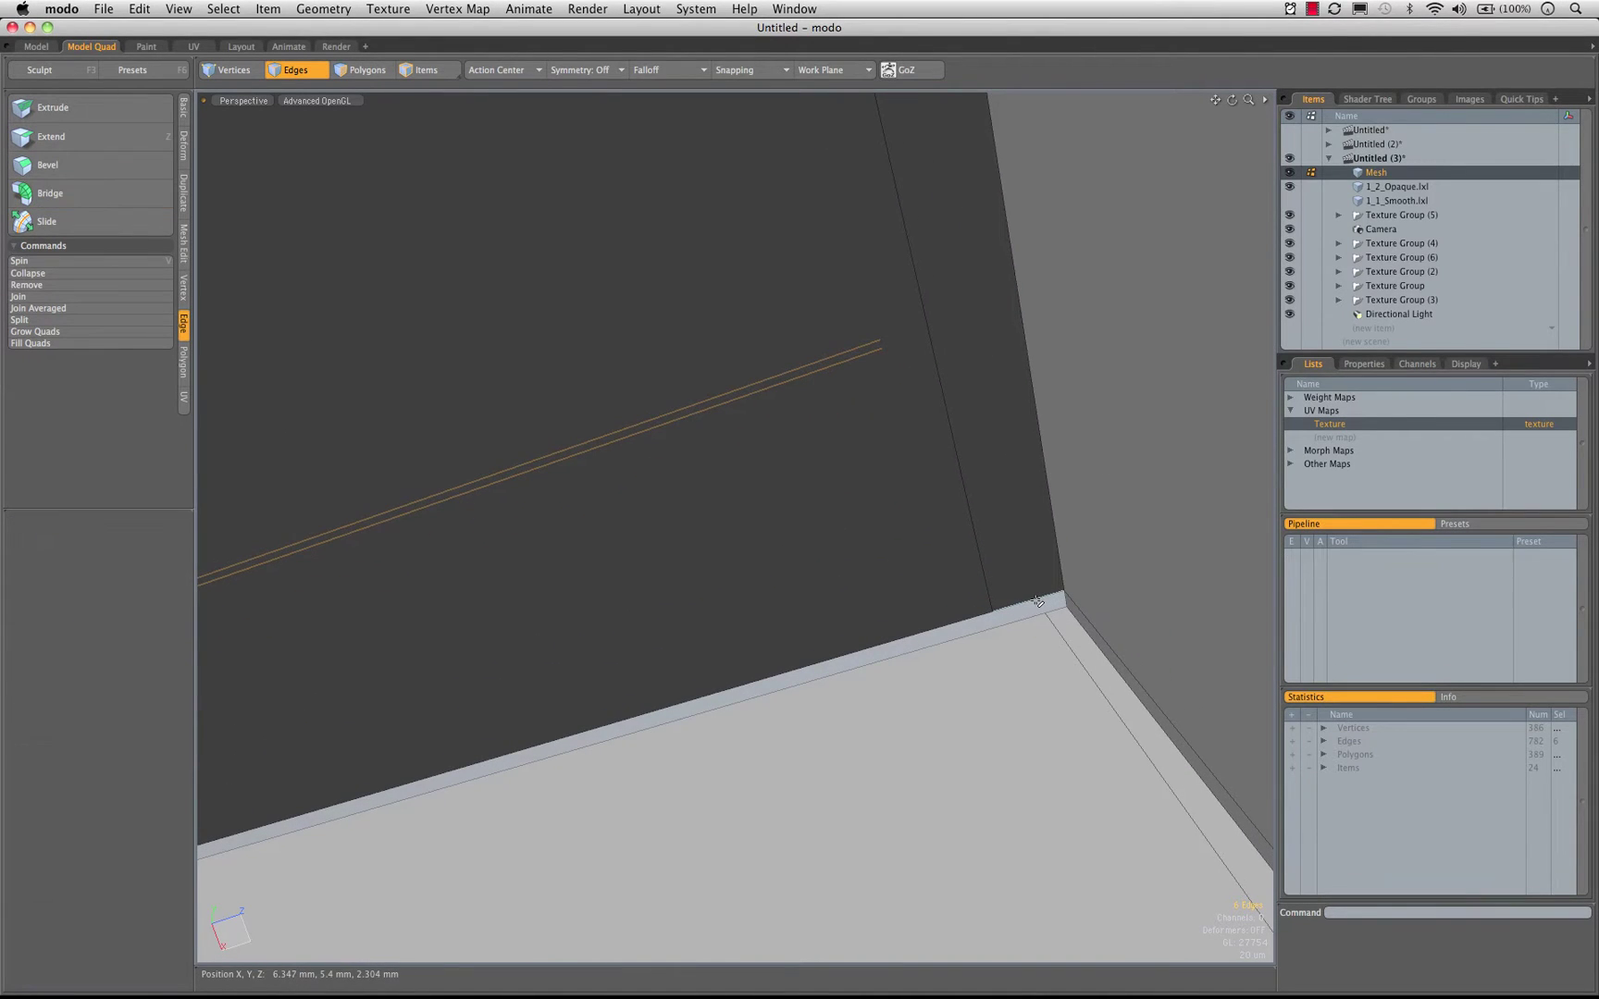
Bridge the long border edges of the narrow lower gap on the same wall, leaving out the short corner edges
{"action": "left_click_drag", "start_coordinate": [1088, 599], "coordinate": [757, 573], "text": "alt"}
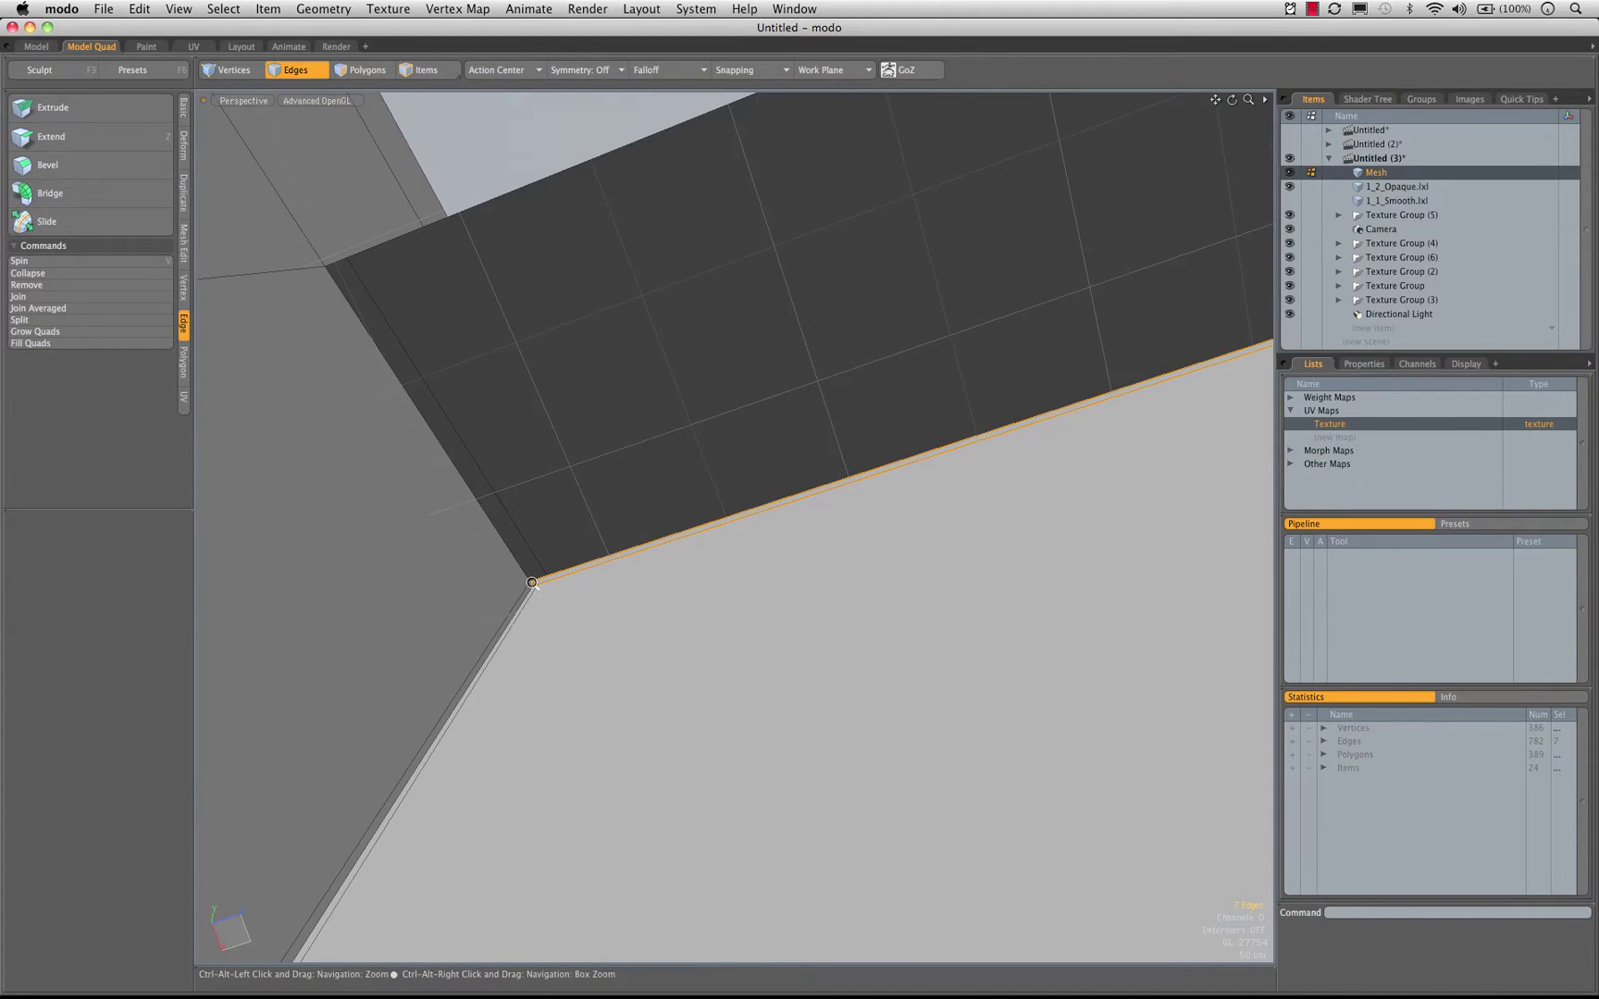
{"action": "left_click_drag", "start_coordinate": [524, 586], "coordinate": [716, 512], "text": "ctrl+alt"}
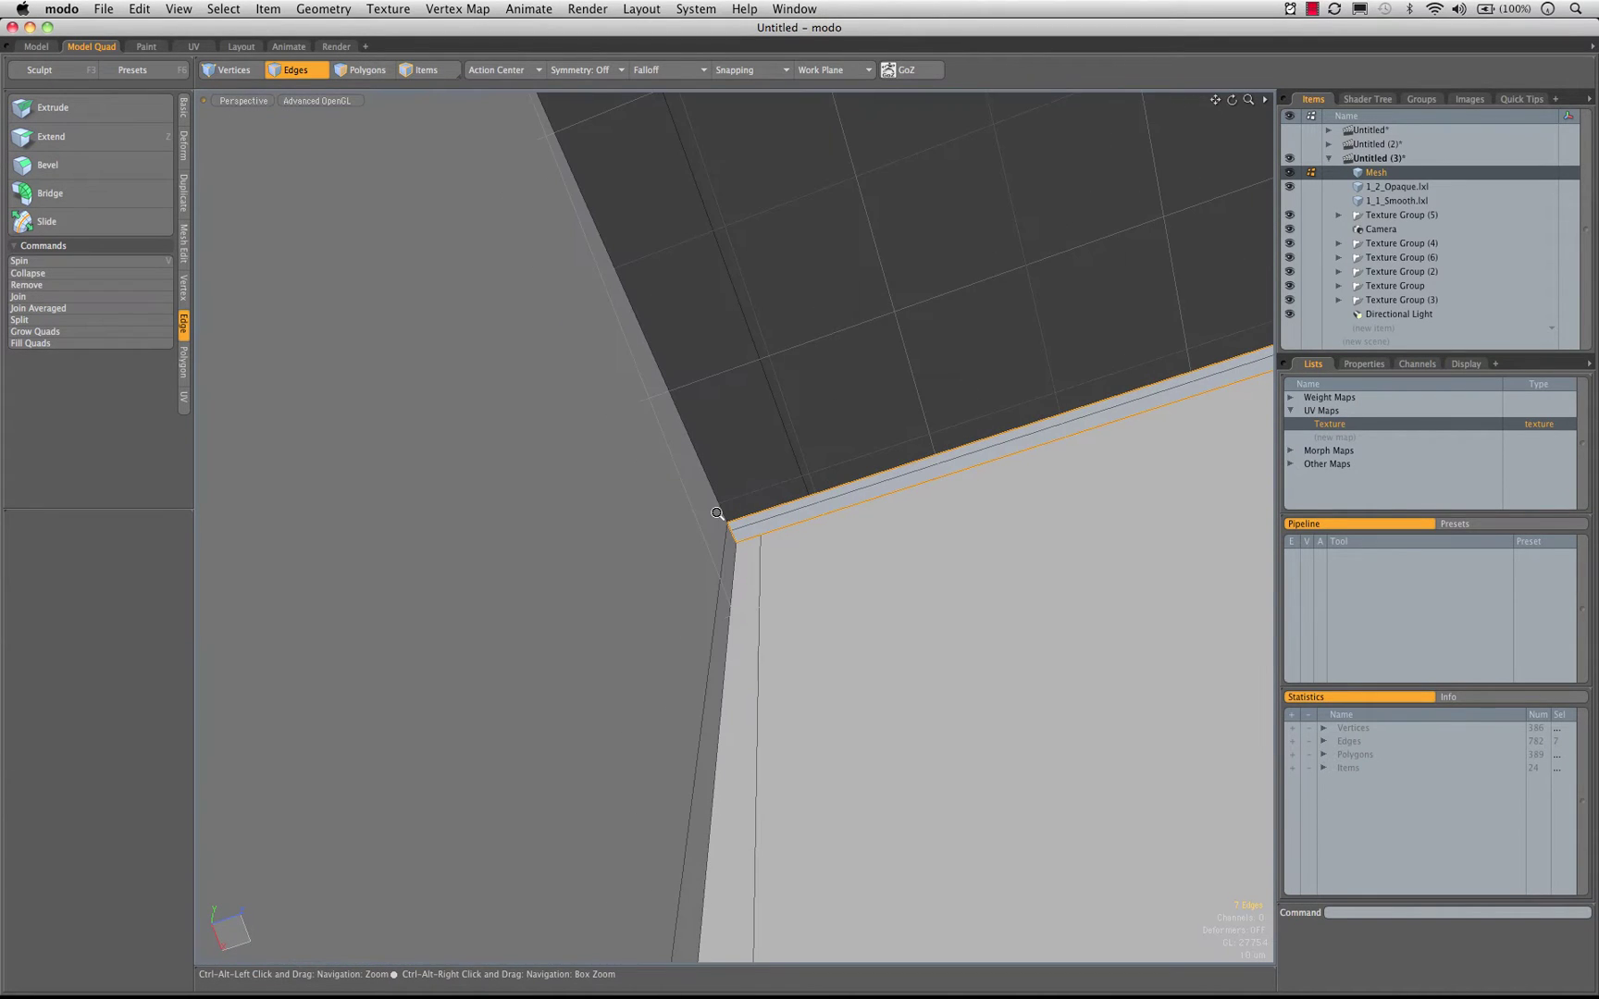
{"action": "left_click_drag", "start_coordinate": [873, 528], "coordinate": [275, 396], "text": "ctrl+alt"}
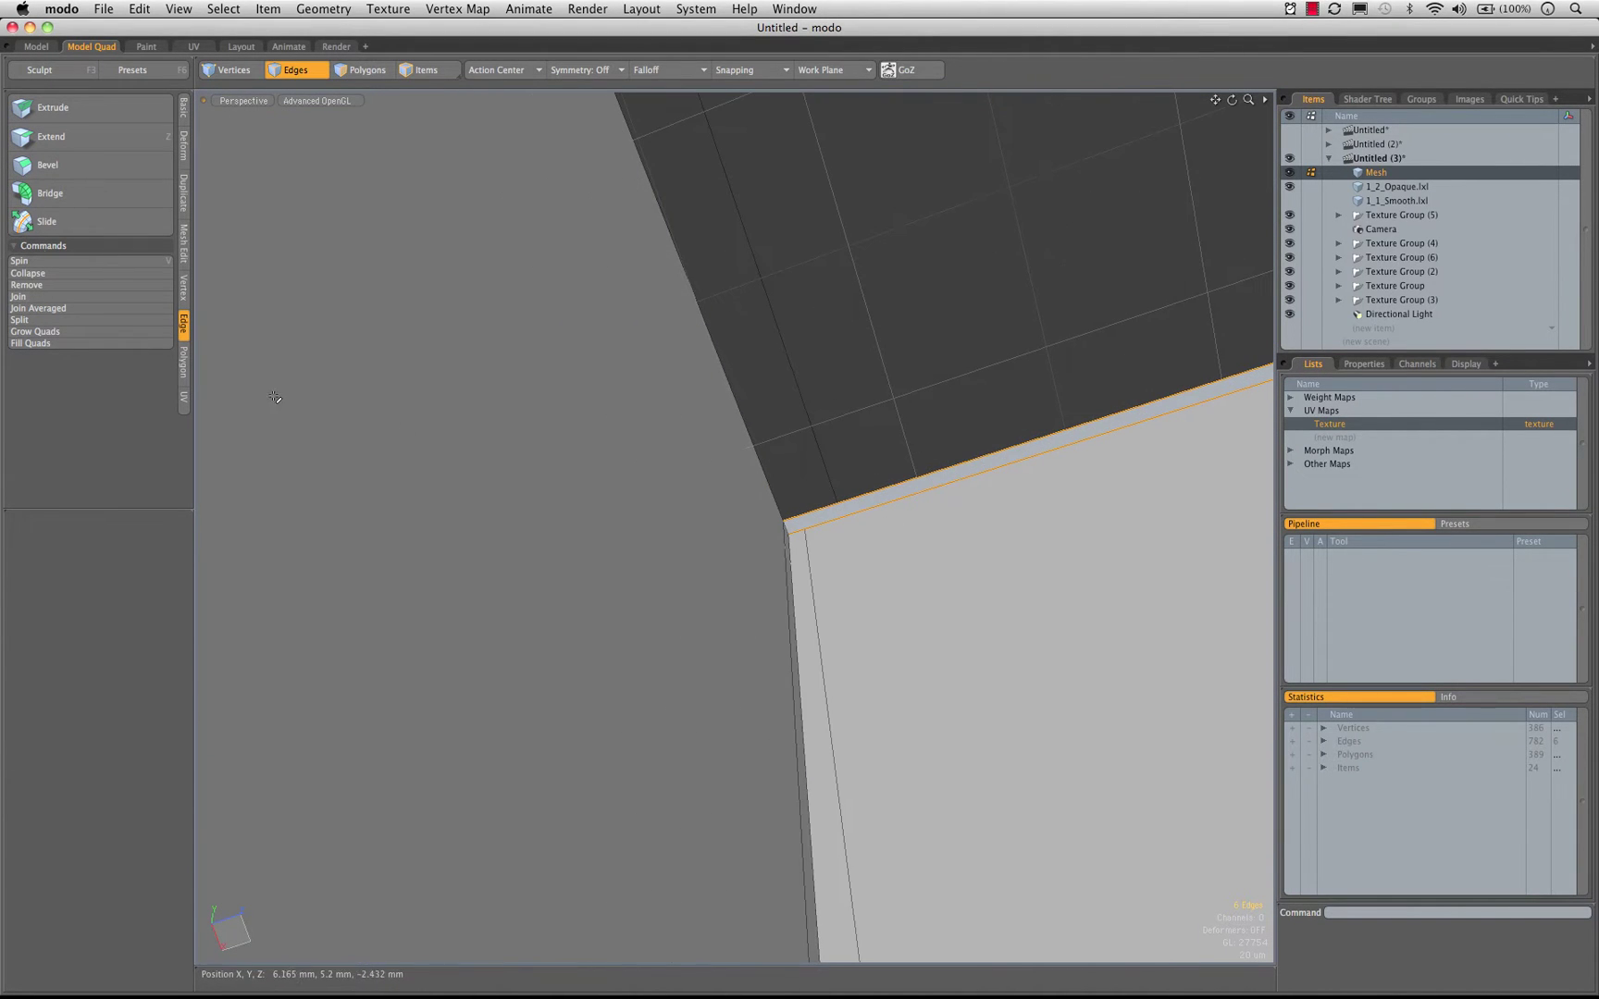
{"action": "left_click", "coordinate": [51, 193]}
{"action": "left_click_drag", "start_coordinate": [949, 424], "coordinate": [797, 355], "text": "ctrl+alt"}
{"action": "left_click_drag", "start_coordinate": [797, 355], "coordinate": [917, 202], "text": "alt"}
{"action": "left_click_drag", "start_coordinate": [652, 529], "coordinate": [764, 423], "text": "ctrl+alt"}
{"action": "key", "text": "space"}
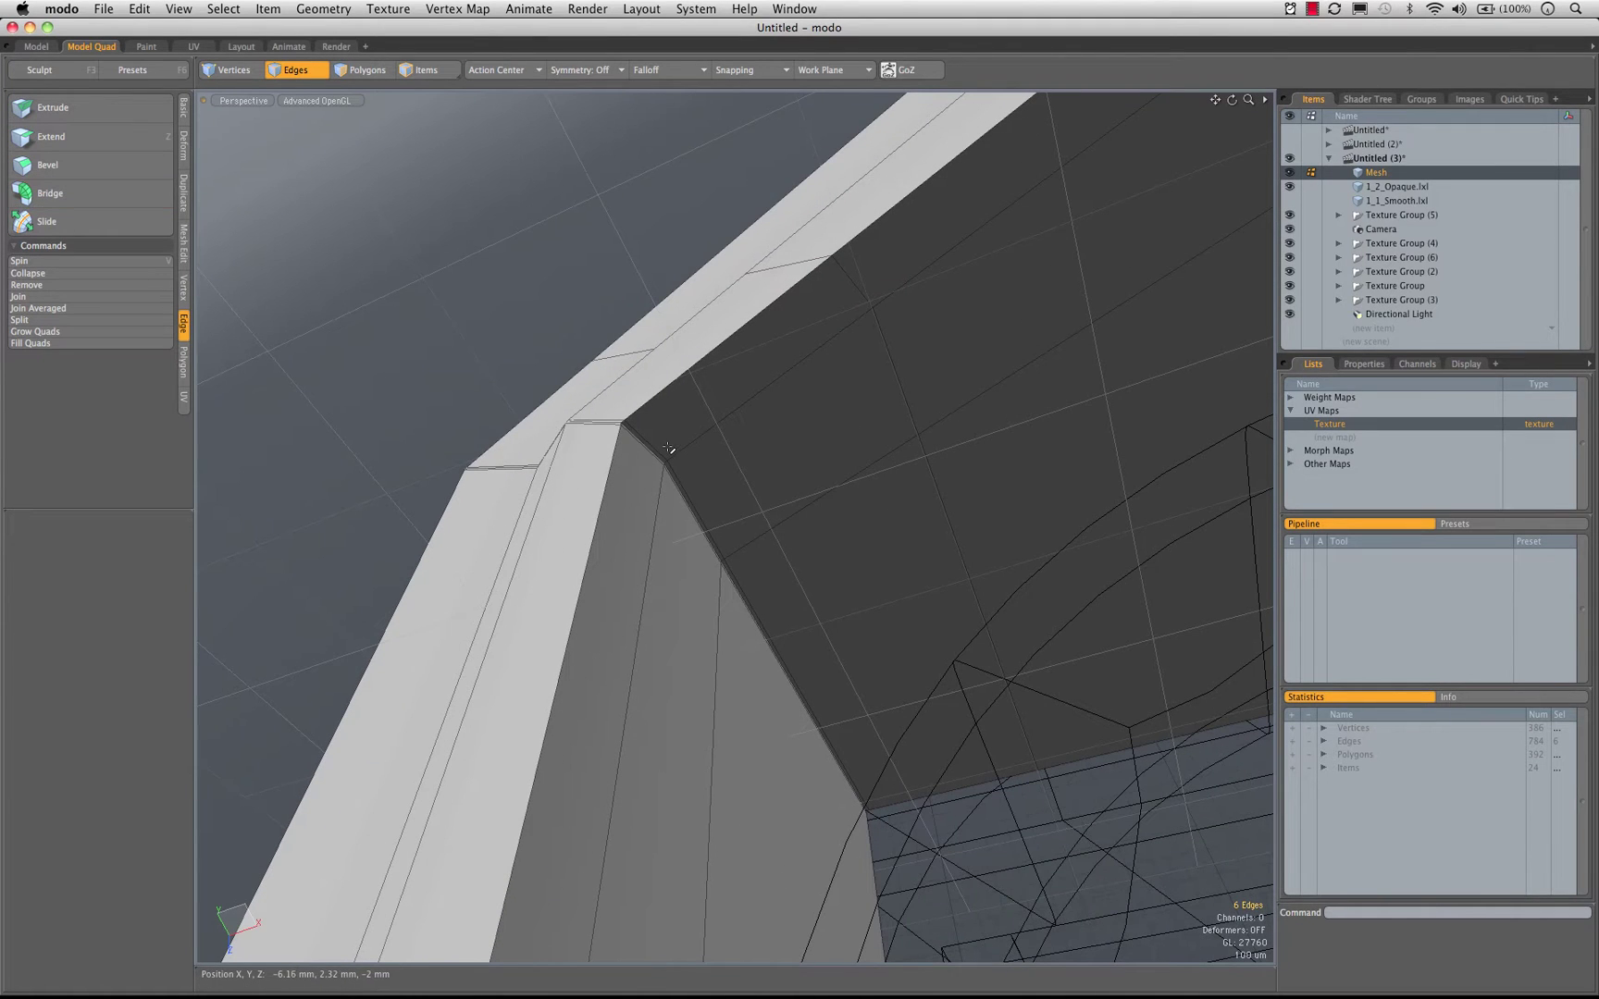
Delete the polygons of the opposite inner wall, including the ones wrapping around both of its corners
{"action": "key", "text": "space"}
{"action": "mouse_move", "coordinate": [645, 460]}
{"action": "left_mouse_down"}
{"action": "mouse_move", "coordinate": [664, 452]}
{"action": "mouse_move", "coordinate": [690, 483]}
{"action": "left_mouse_up"}
{"action": "left_click_drag", "start_coordinate": [789, 600], "coordinate": [570, 591], "text": "alt"}
{"action": "left_click_drag", "start_coordinate": [570, 590], "coordinate": [1126, 657], "text": "alt+shift"}
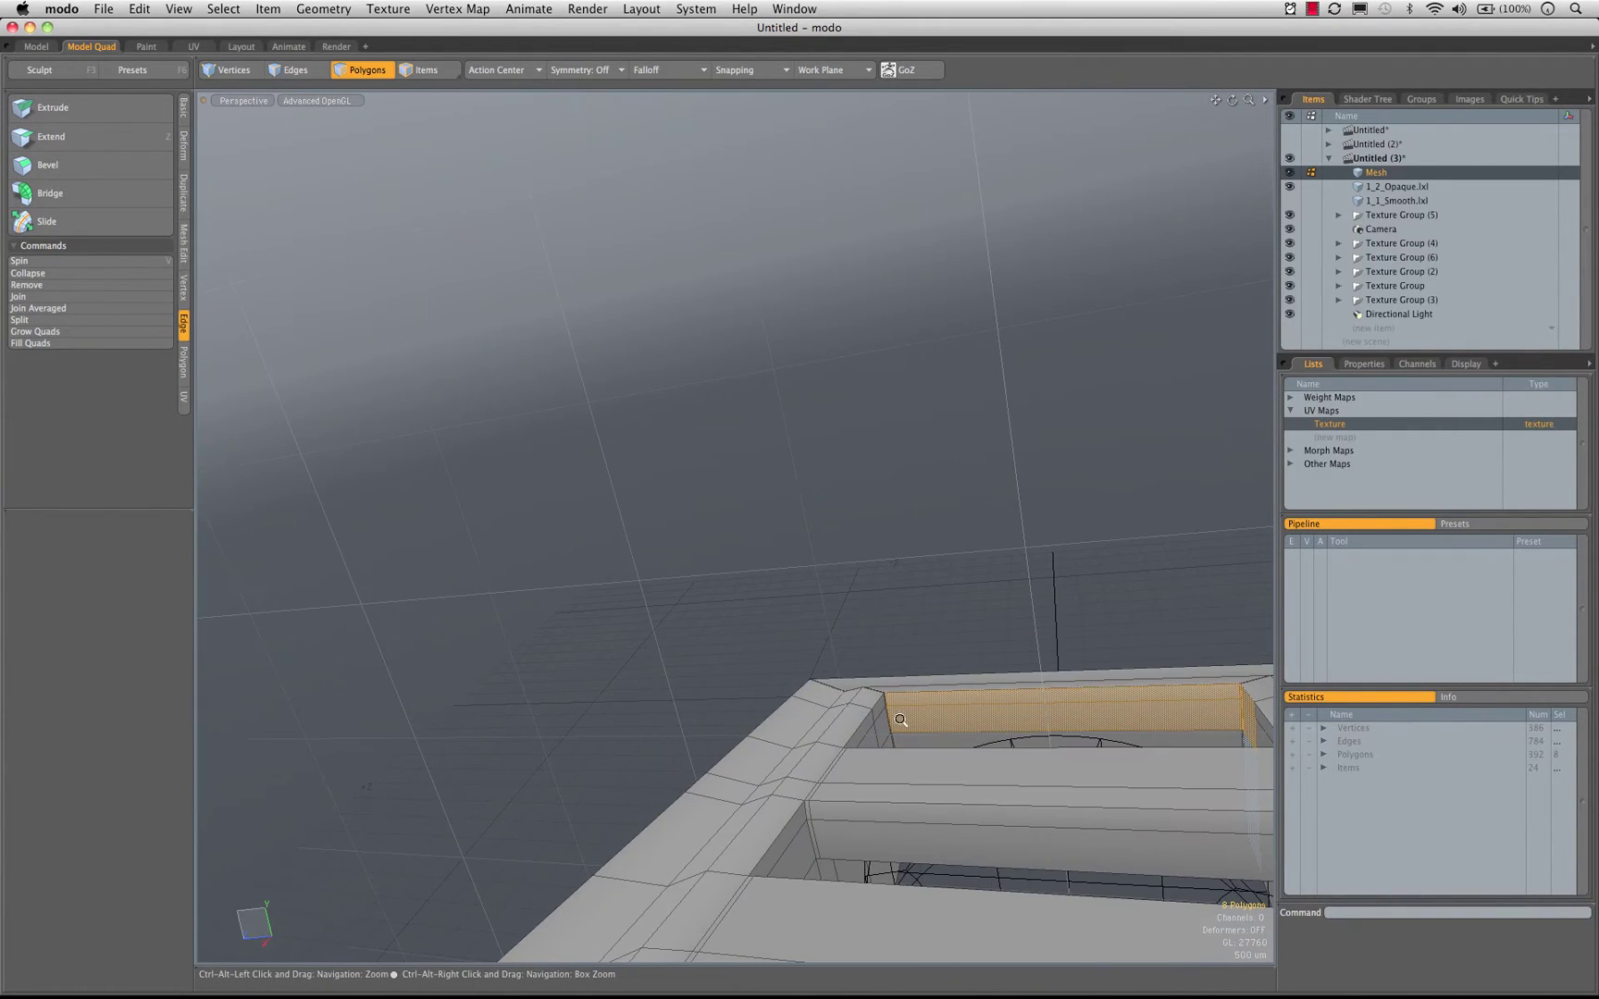
{"action": "mouse_move", "coordinate": [894, 720]}
{"action": "left_mouse_down", "text": "ctrl+alt"}
{"action": "mouse_move", "coordinate": [1095, 658]}
{"action": "mouse_move", "coordinate": [871, 710]}
{"action": "left_mouse_up", "text": "ctrl+alt"}
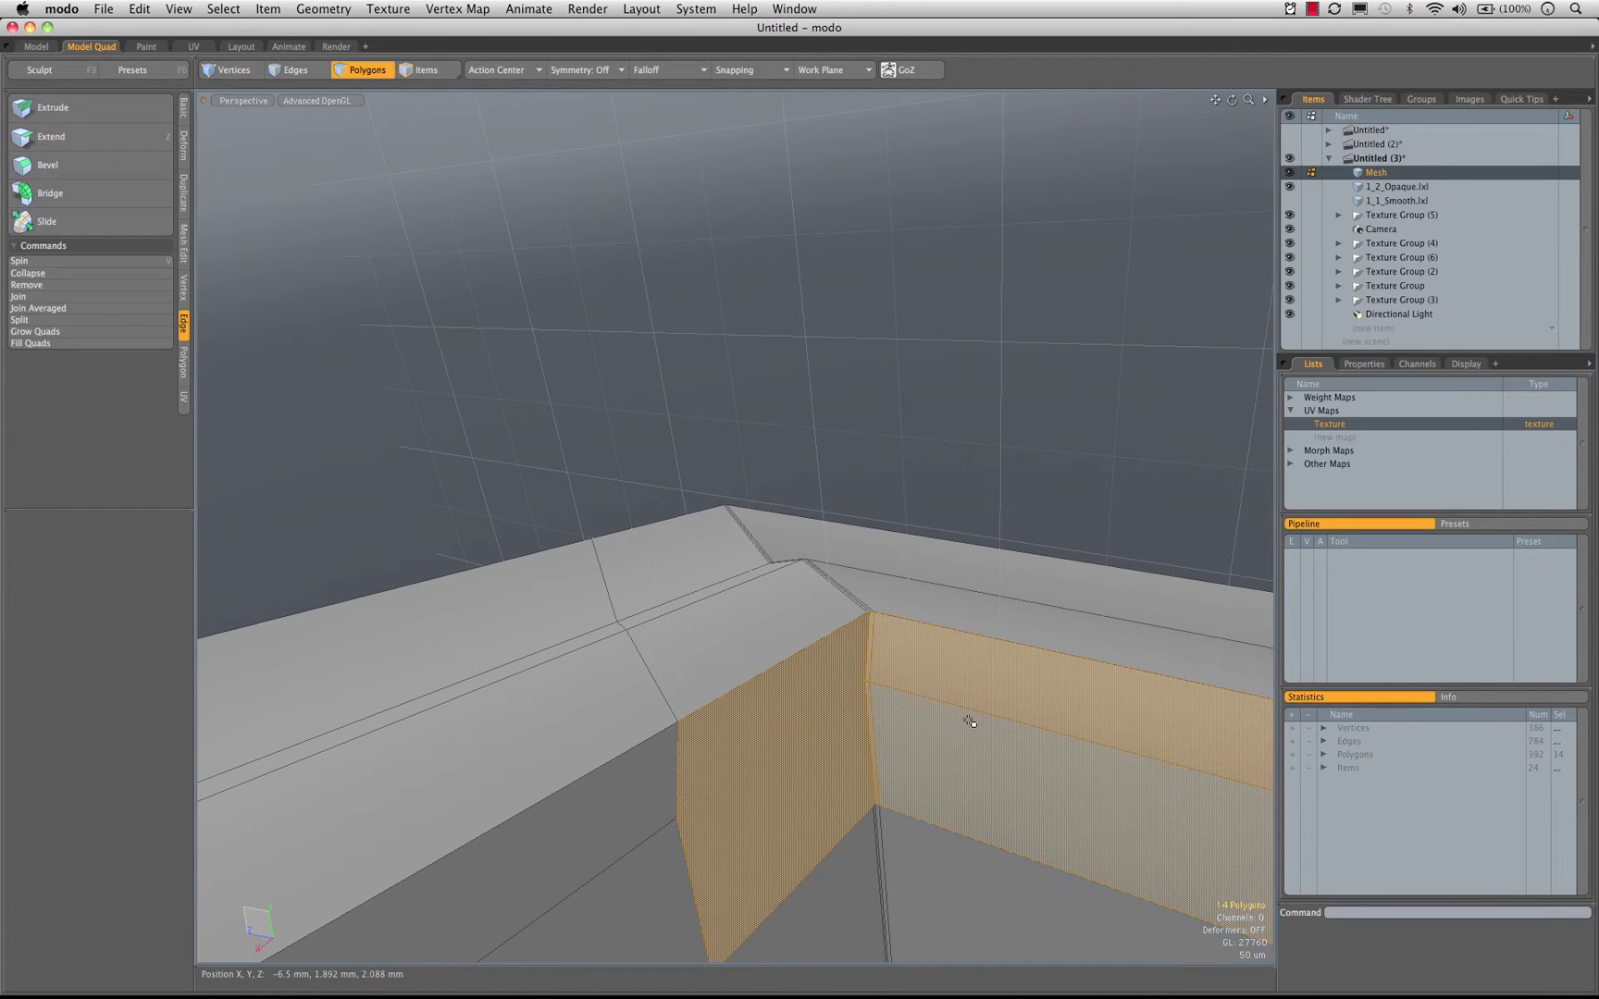
{"action": "key", "text": "Delete"}
Bridge the border edges at the two short ends of the opposite wall's gap, excluding its long and tiny corner edges
{"action": "left_click_drag", "start_coordinate": [971, 717], "coordinate": [821, 717], "text": "alt"}
{"action": "key", "text": "2"}
{"action": "double_click", "coordinate": [602, 748]}
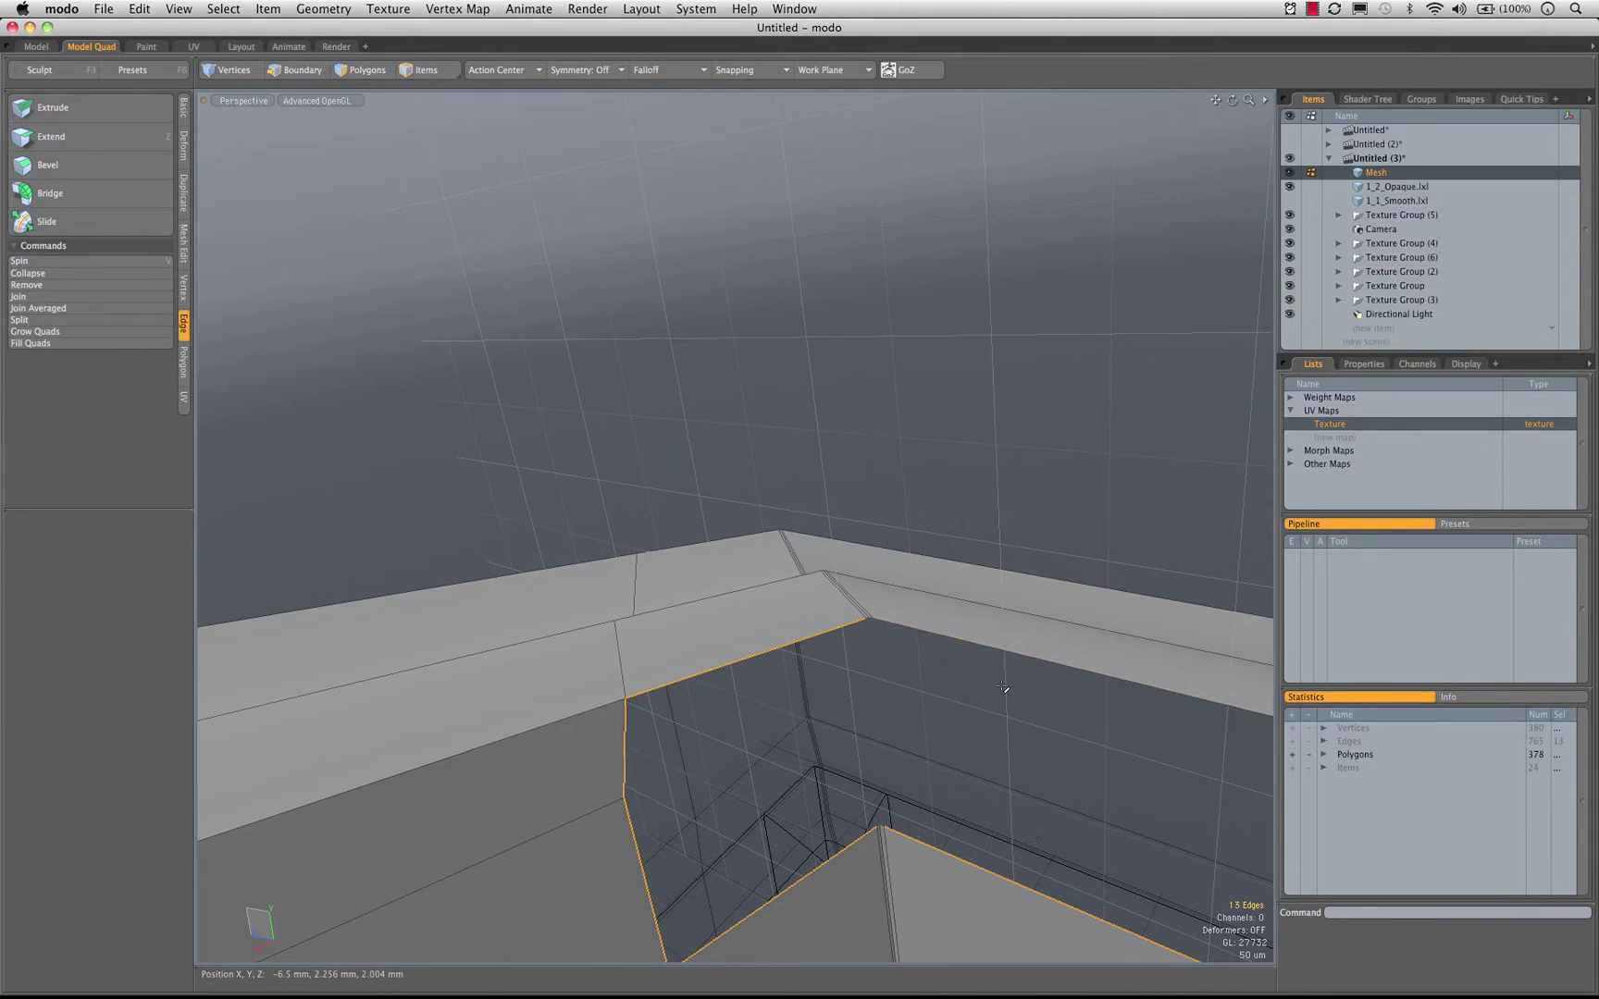
{"action": "left_click_drag", "start_coordinate": [979, 889], "coordinate": [1028, 482], "text": "alt"}
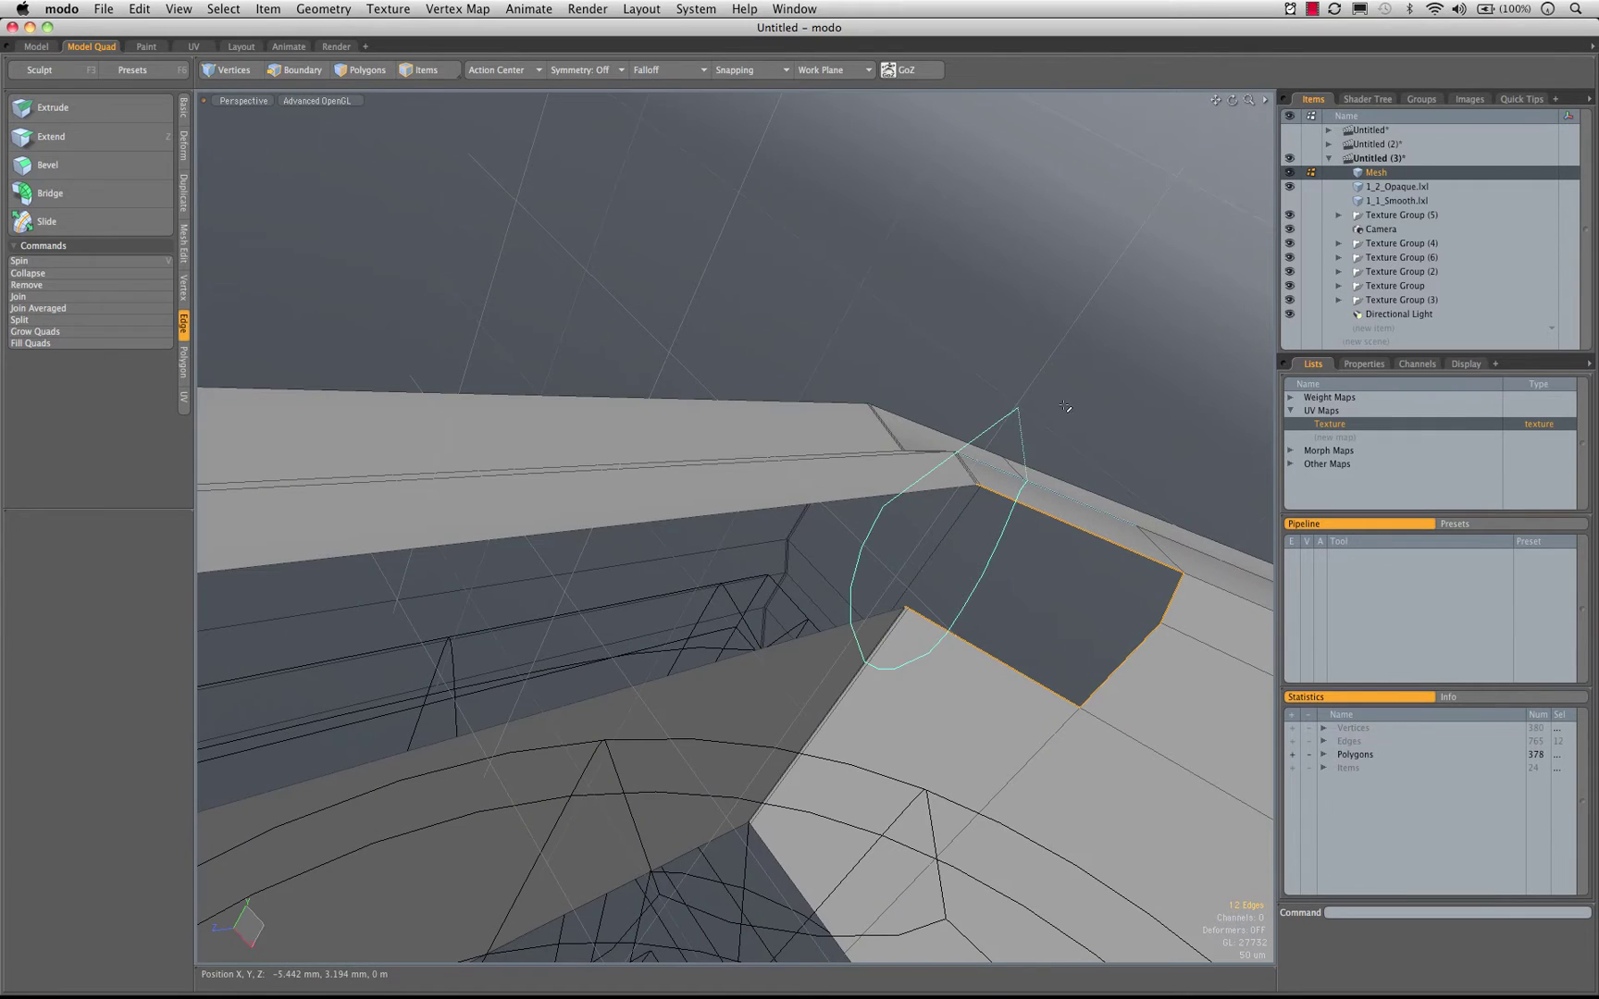
{"action": "left_click_drag", "start_coordinate": [1049, 550], "coordinate": [337, 317], "text": "alt"}
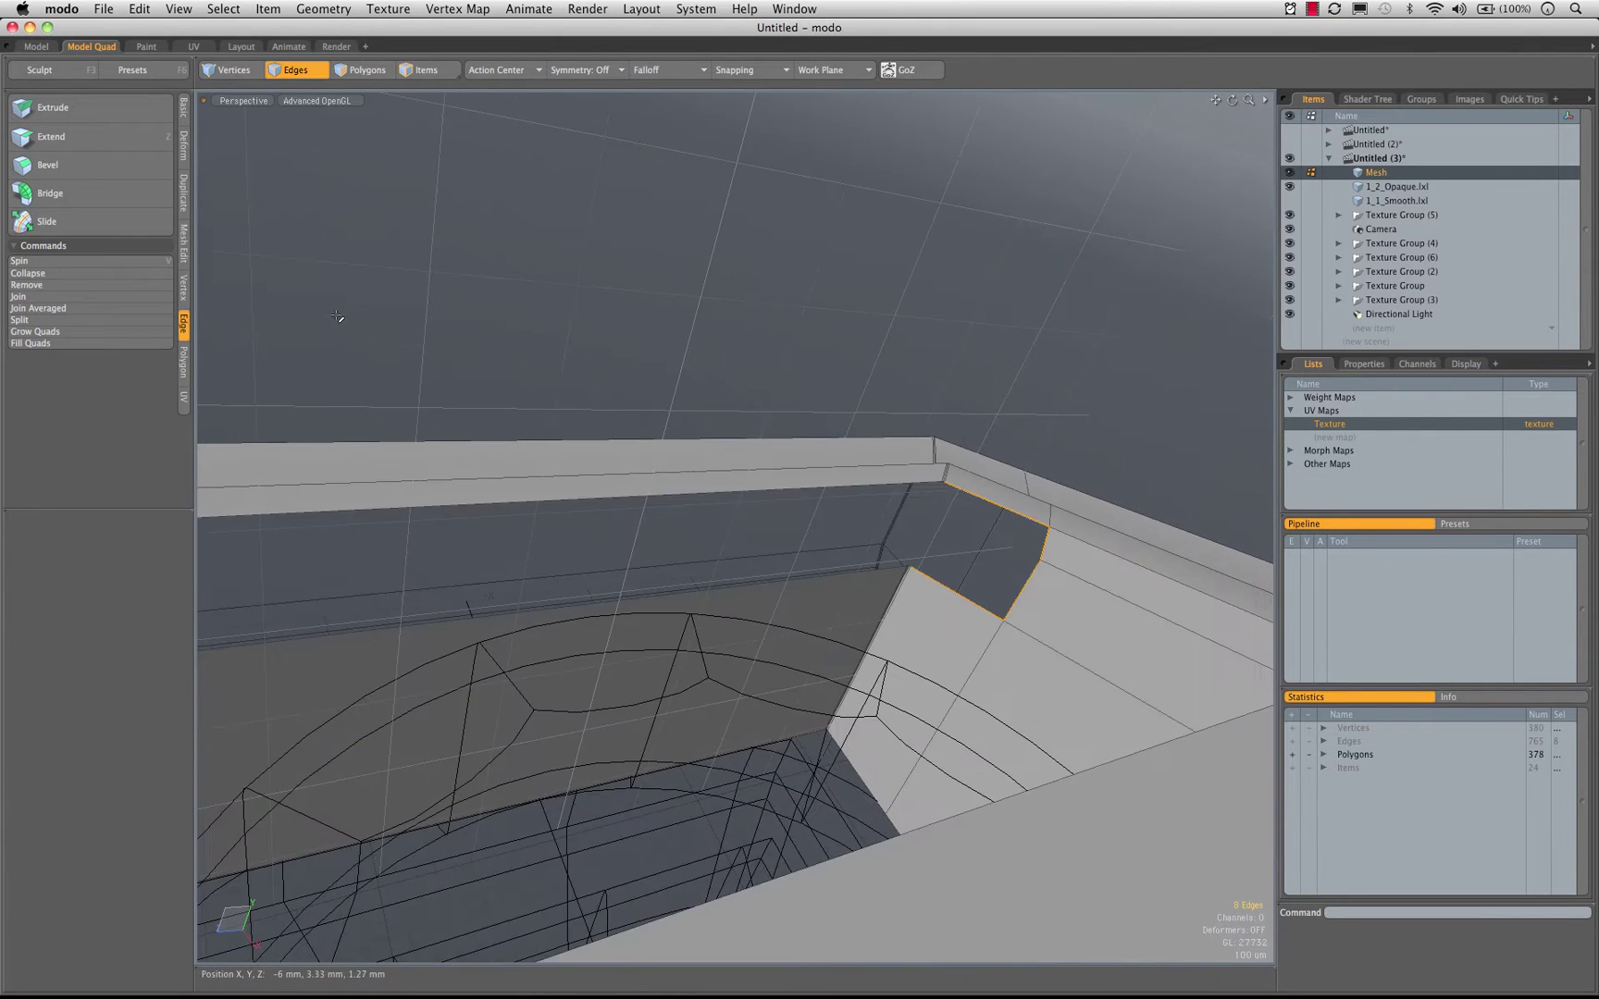
{"action": "left_click", "coordinate": [609, 296]}
{"action": "left_click_drag", "start_coordinate": [610, 297], "coordinate": [792, 546], "text": "alt"}
{"action": "key", "text": "space"}
Loop Slice the newly bridged opposite wall with two slices in Symmetry mode at position 1.0%
{"action": "key", "text": "space"}
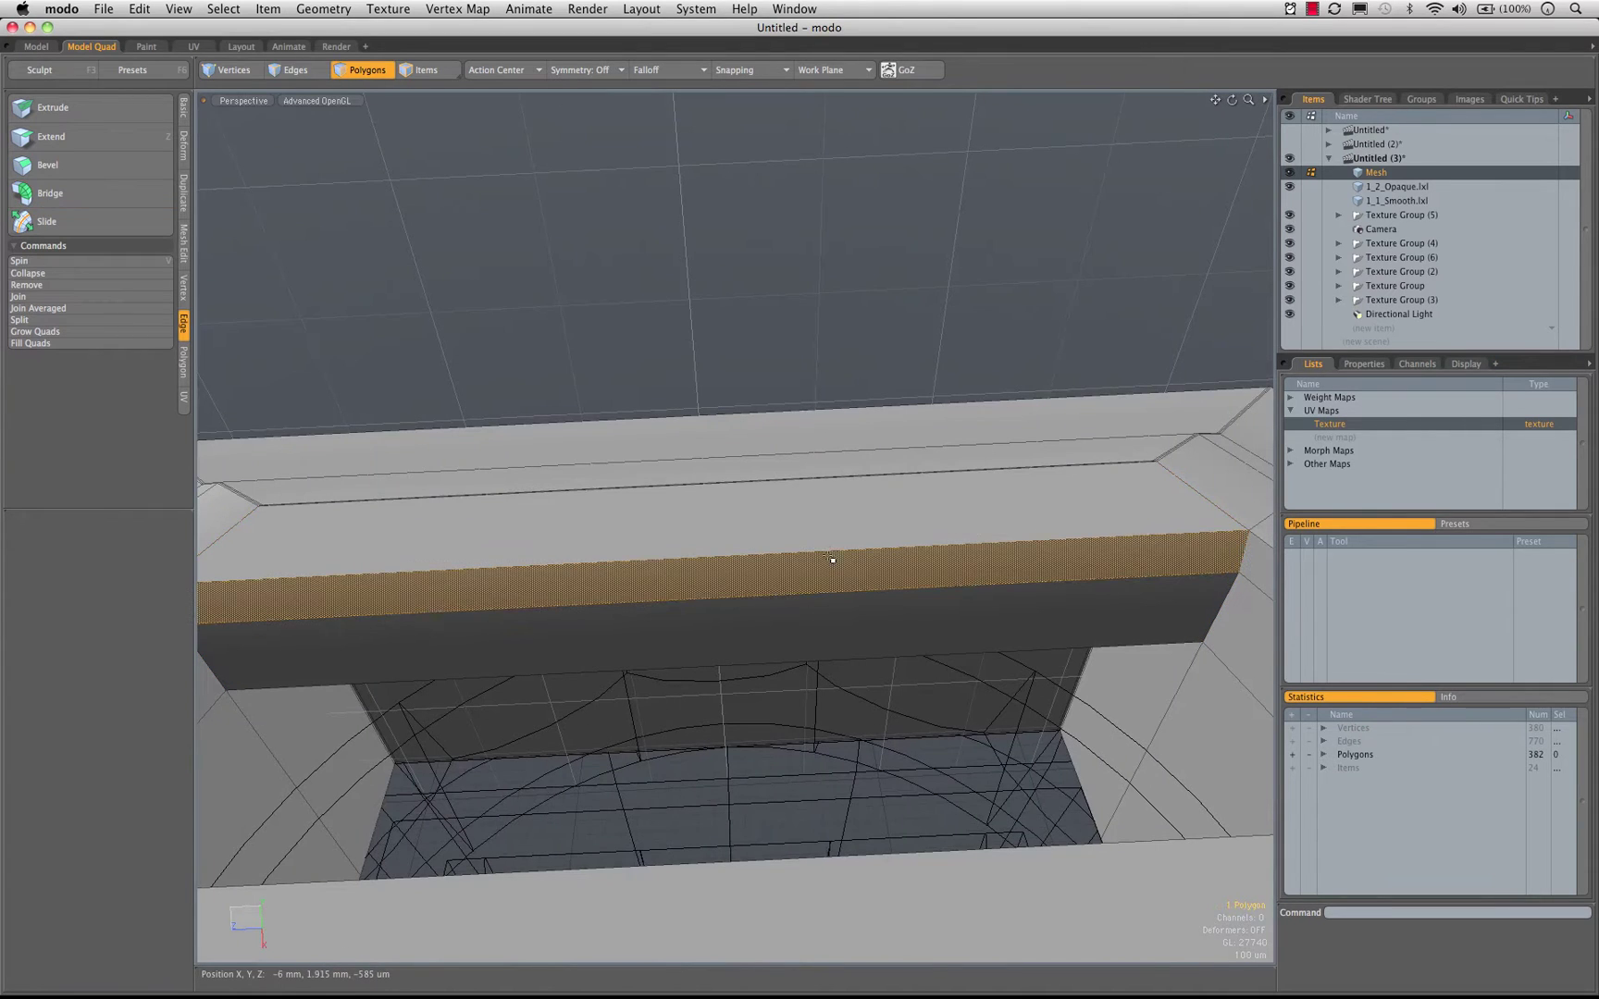
{"action": "key", "text": "alt+c"}
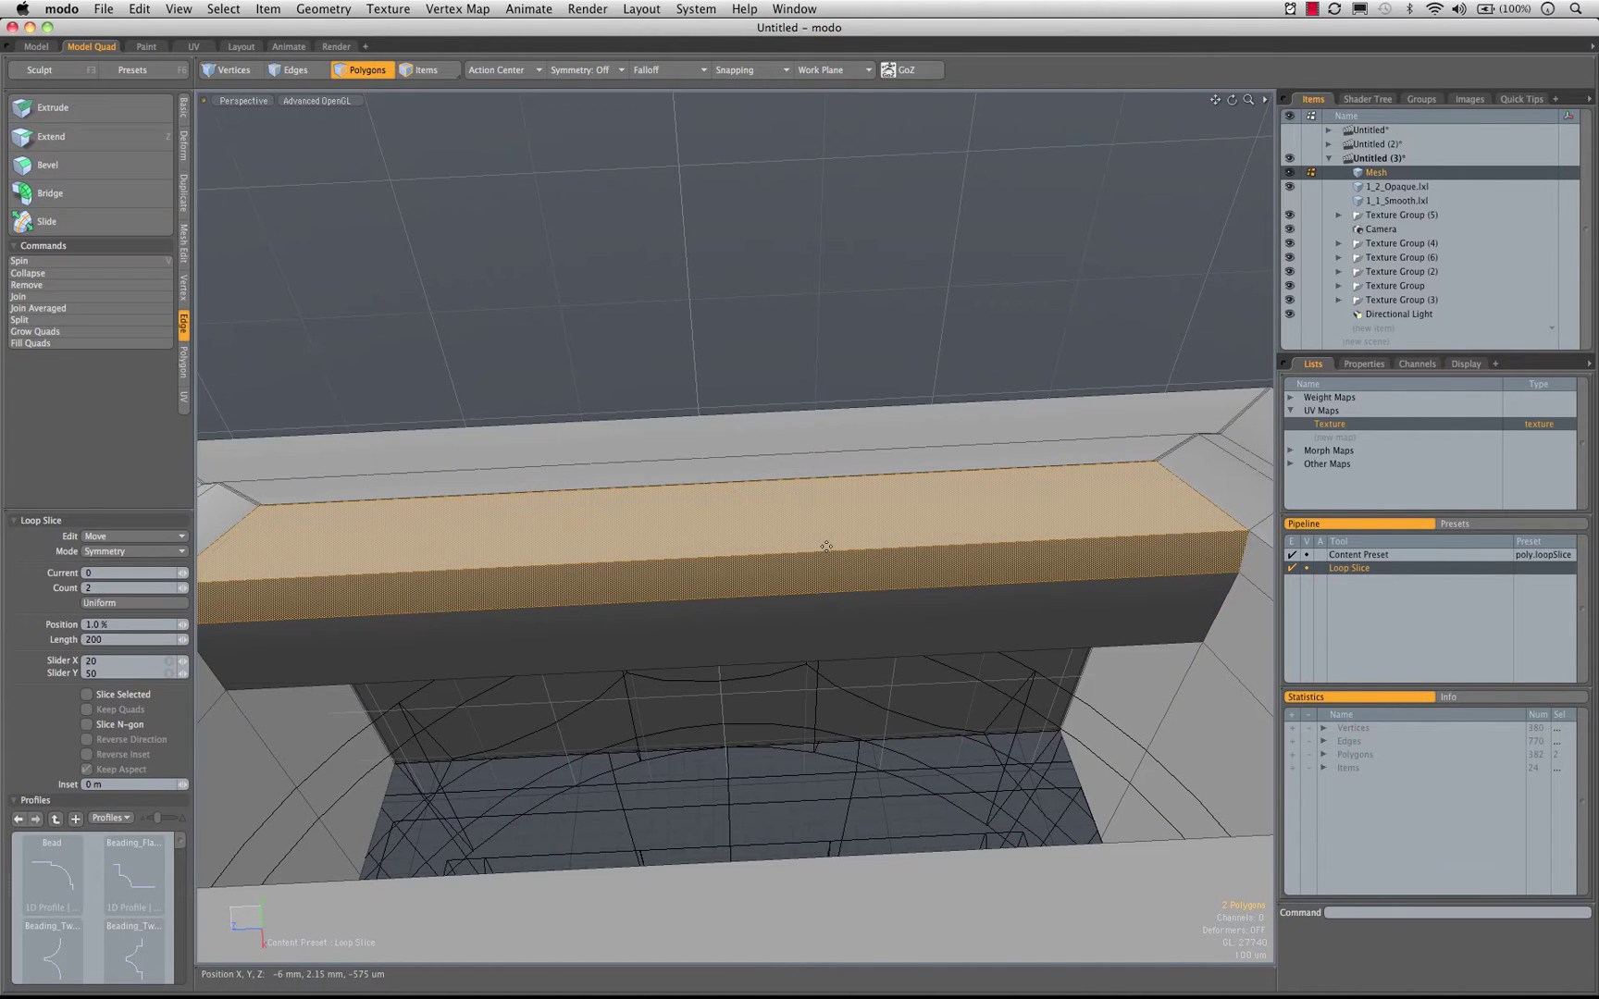
{"action": "left_click", "coordinate": [826, 547]}
{"action": "key", "text": "space"}
Bridge the long border edges of the opposite wall's upper gap, excluding the short edges at both ends
{"action": "left_click", "coordinate": [924, 394]}
{"action": "left_click_drag", "start_coordinate": [754, 523], "coordinate": [507, 611], "text": "alt"}
{"action": "left_click_drag", "start_coordinate": [648, 592], "coordinate": [909, 581], "text": "ctrl+alt"}
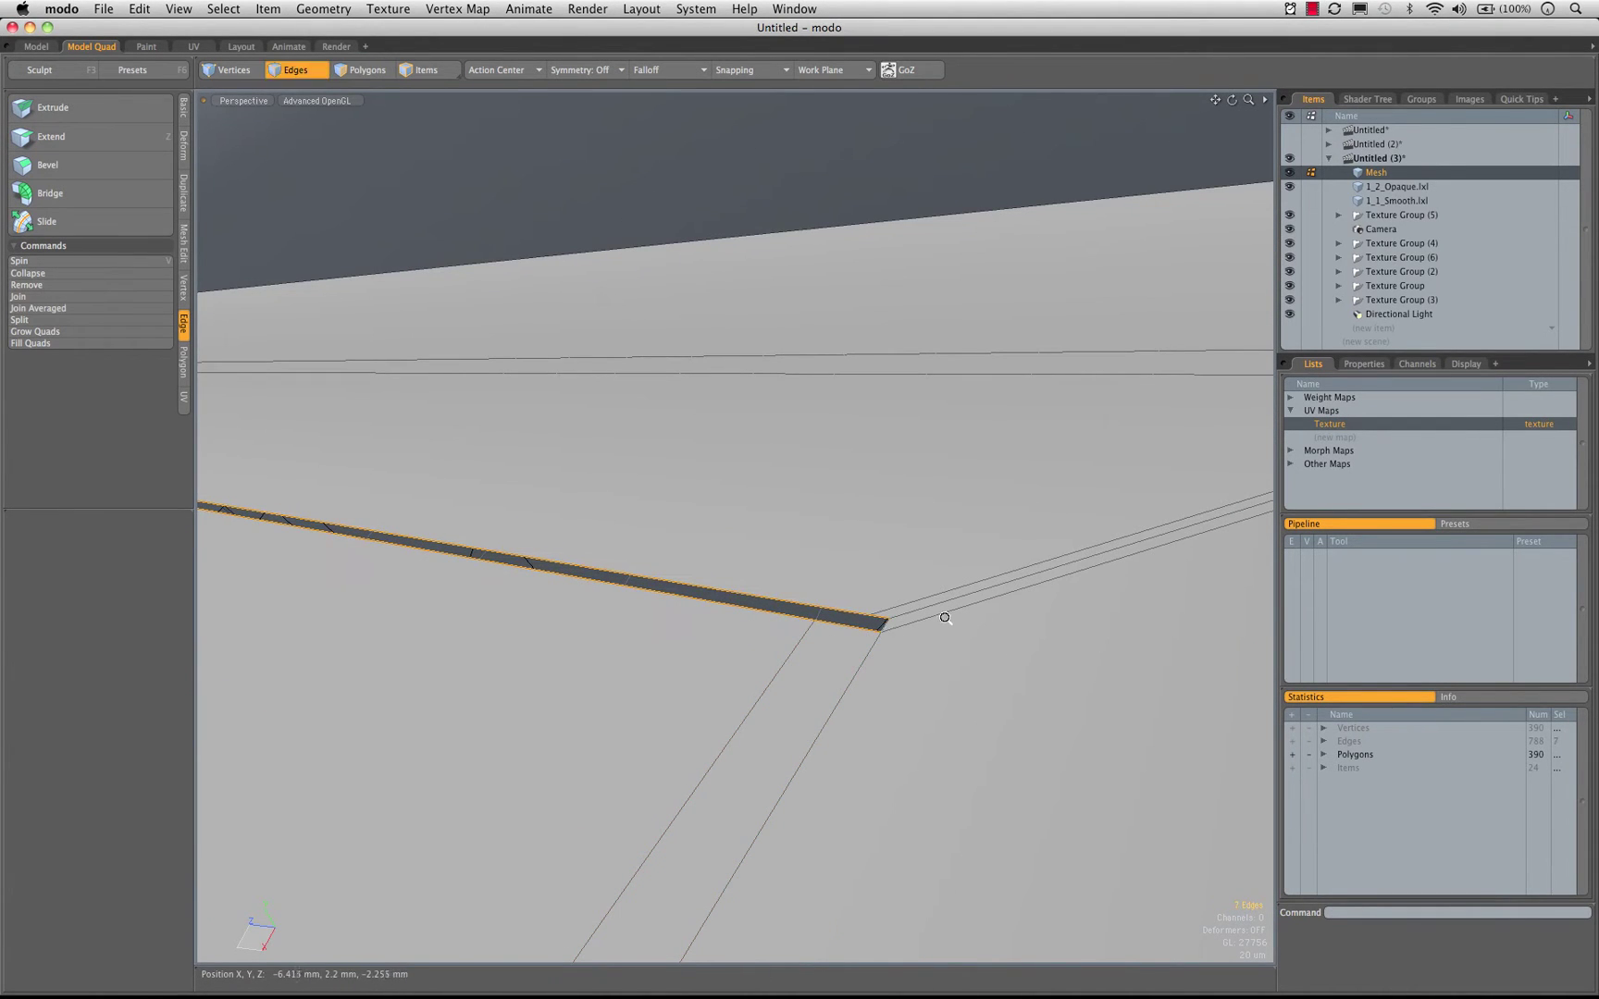
{"action": "left_click_drag", "start_coordinate": [945, 618], "coordinate": [566, 651], "text": "ctrl+alt"}
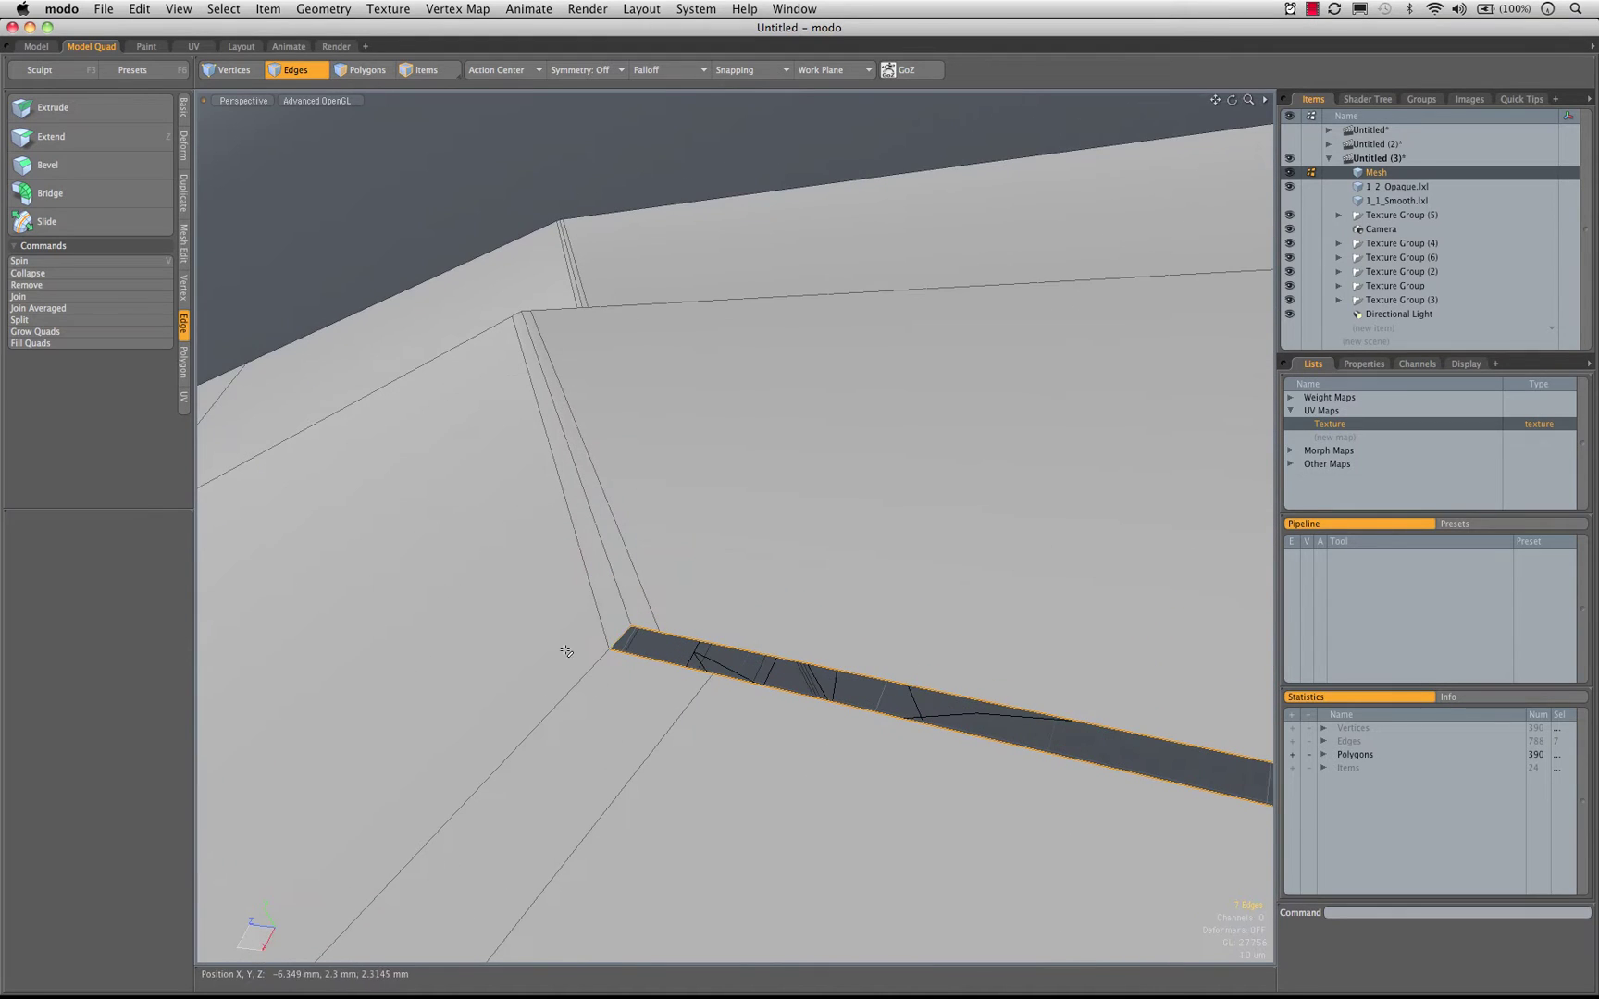
{"action": "left_click", "coordinate": [83, 194]}
{"action": "left_click_drag", "start_coordinate": [619, 669], "coordinate": [806, 746], "text": "ctrl+alt"}
{"action": "left_click_drag", "start_coordinate": [710, 748], "coordinate": [646, 603], "text": "alt+shift"}
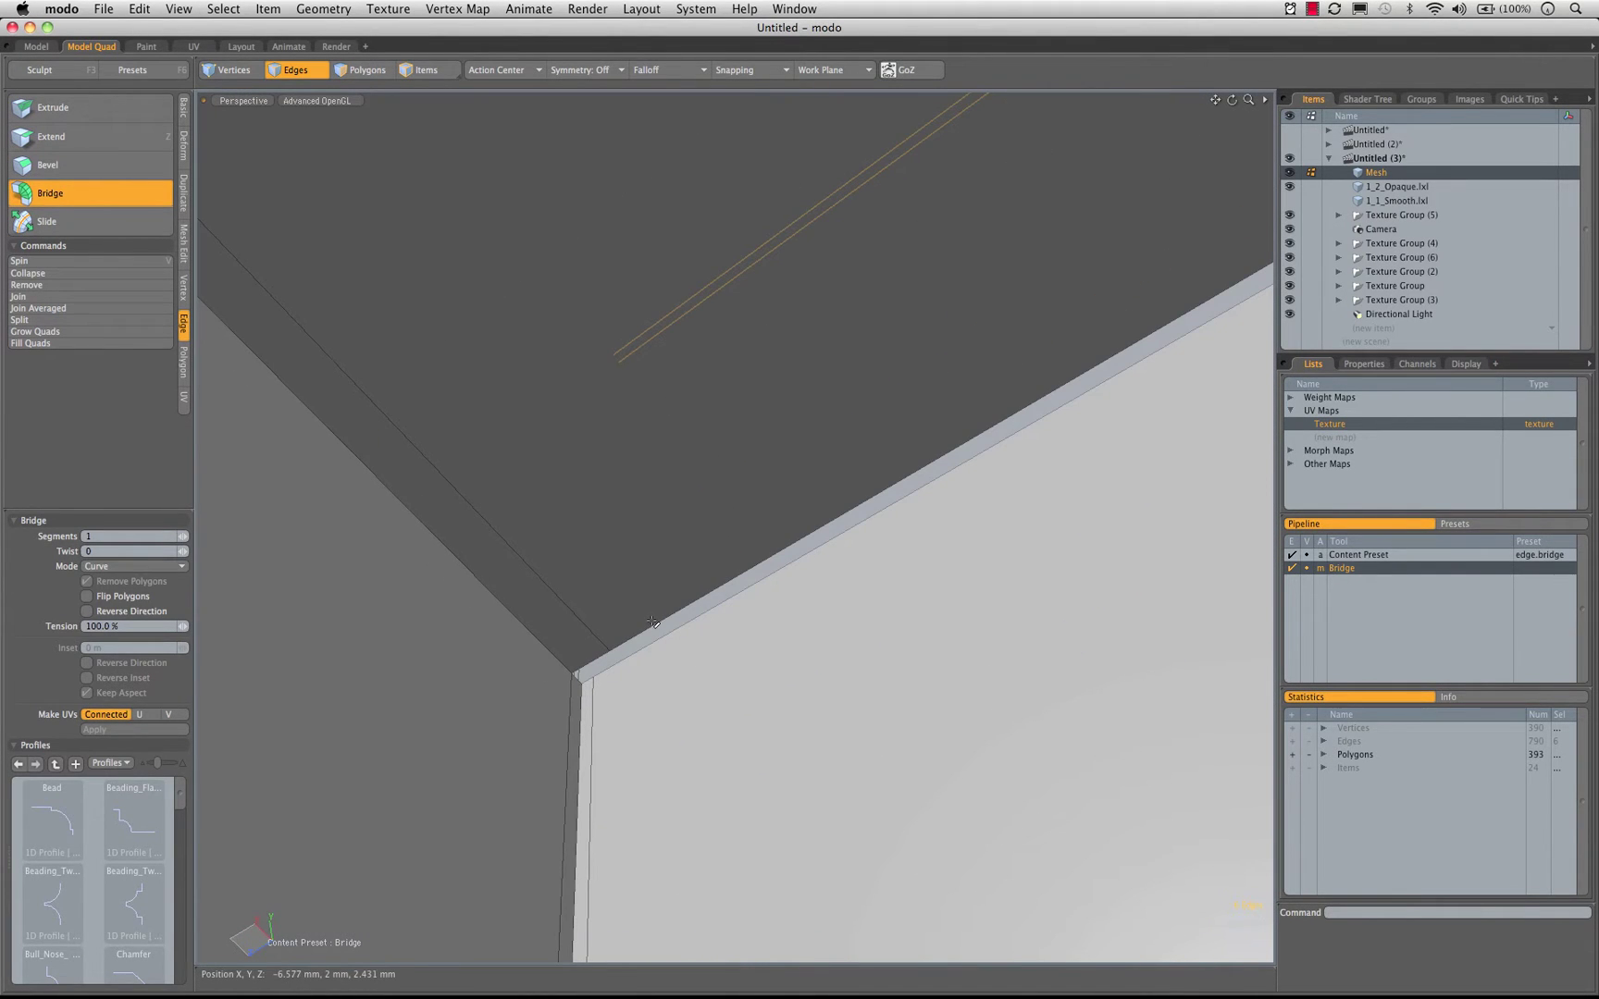
{"action": "key", "text": "space"}
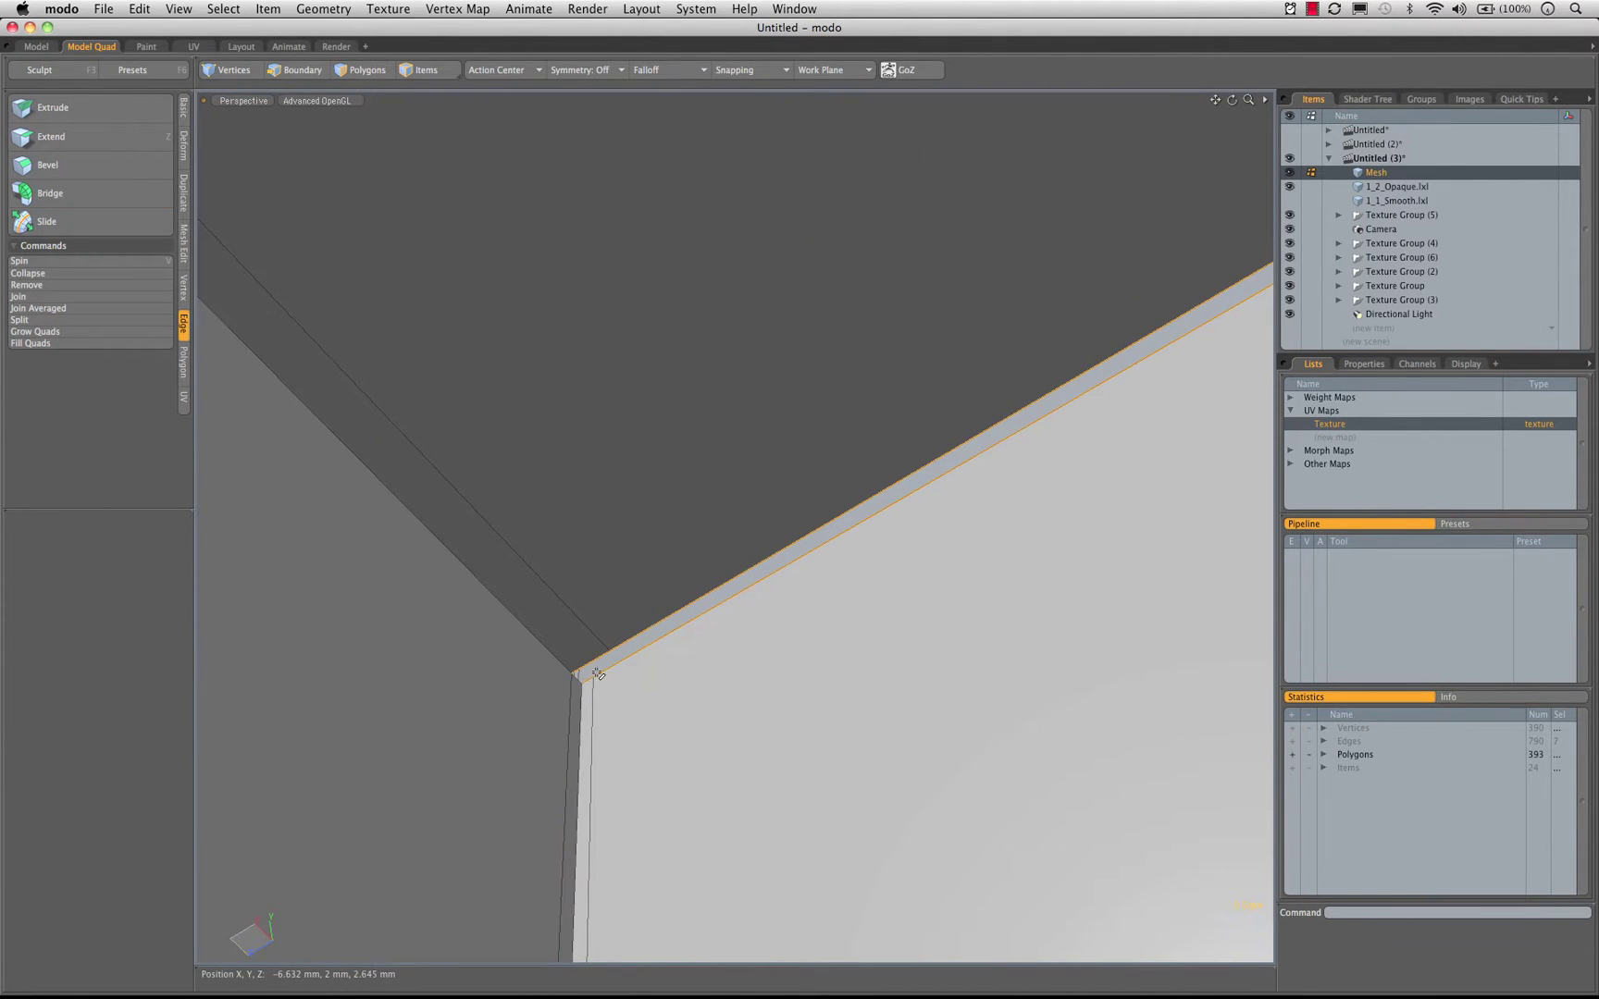
Bridge the long border edges of the opposite wall's lower gap, excluding the short corner edges
{"action": "left_click_drag", "start_coordinate": [680, 671], "coordinate": [740, 573], "text": "ctrl+alt"}
{"action": "left_click_drag", "start_coordinate": [740, 574], "coordinate": [789, 572], "text": "ctrl+alt"}
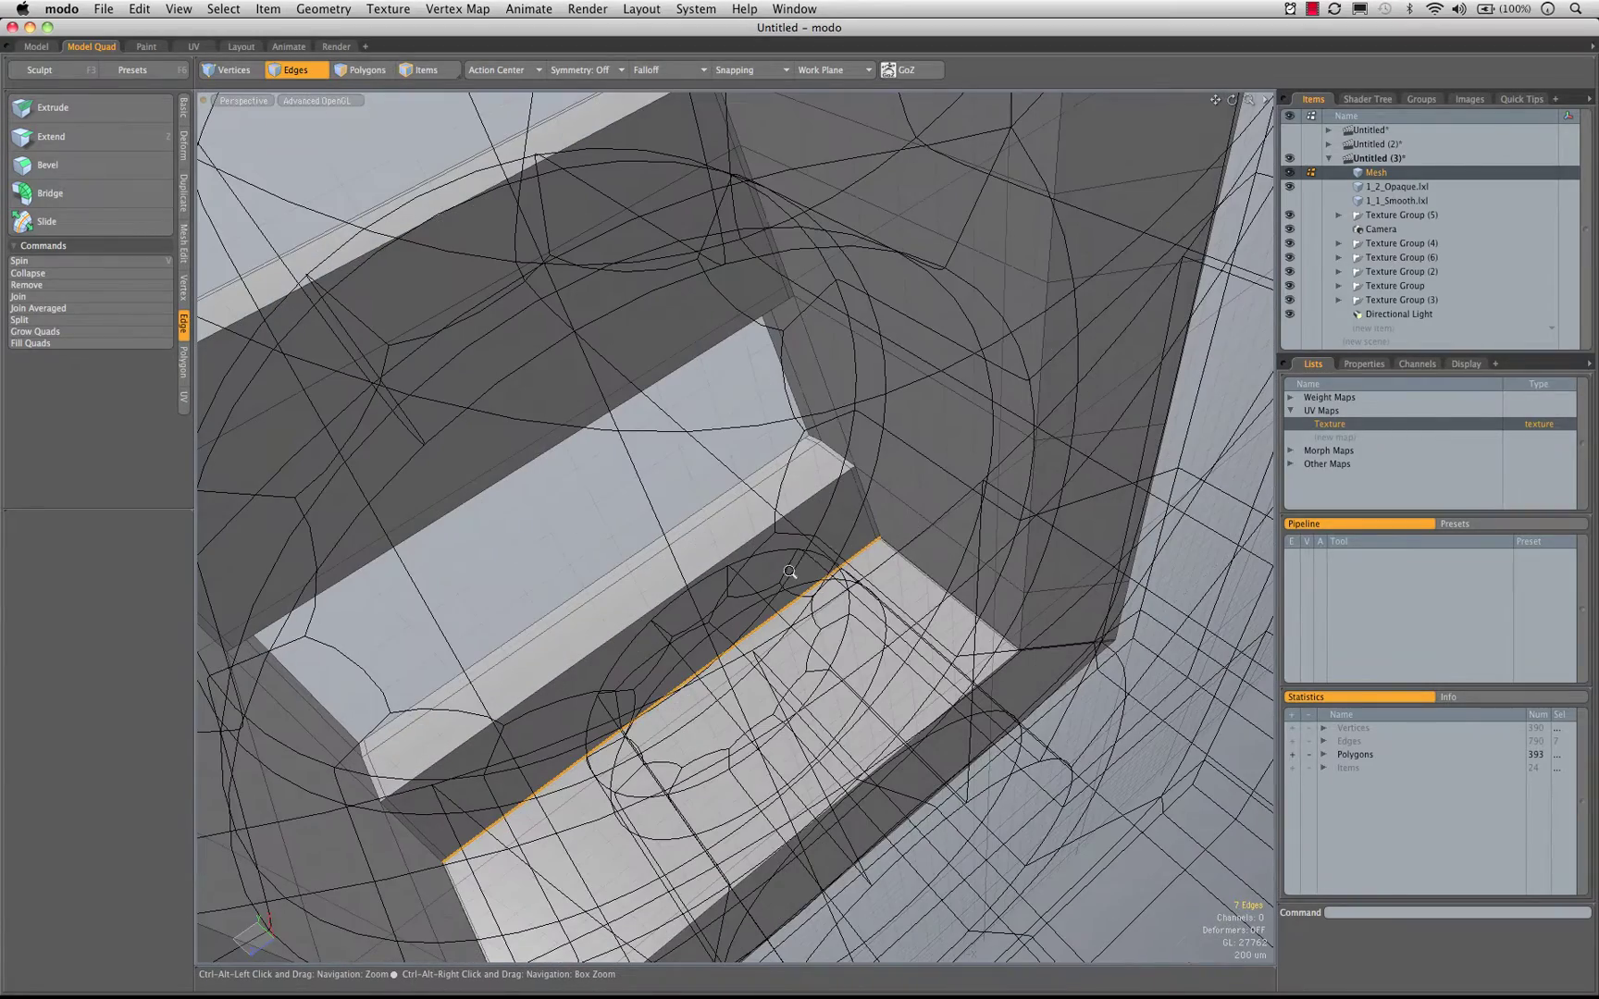
{"action": "left_click_drag", "start_coordinate": [883, 543], "coordinate": [1166, 474], "text": "ctrl+alt"}
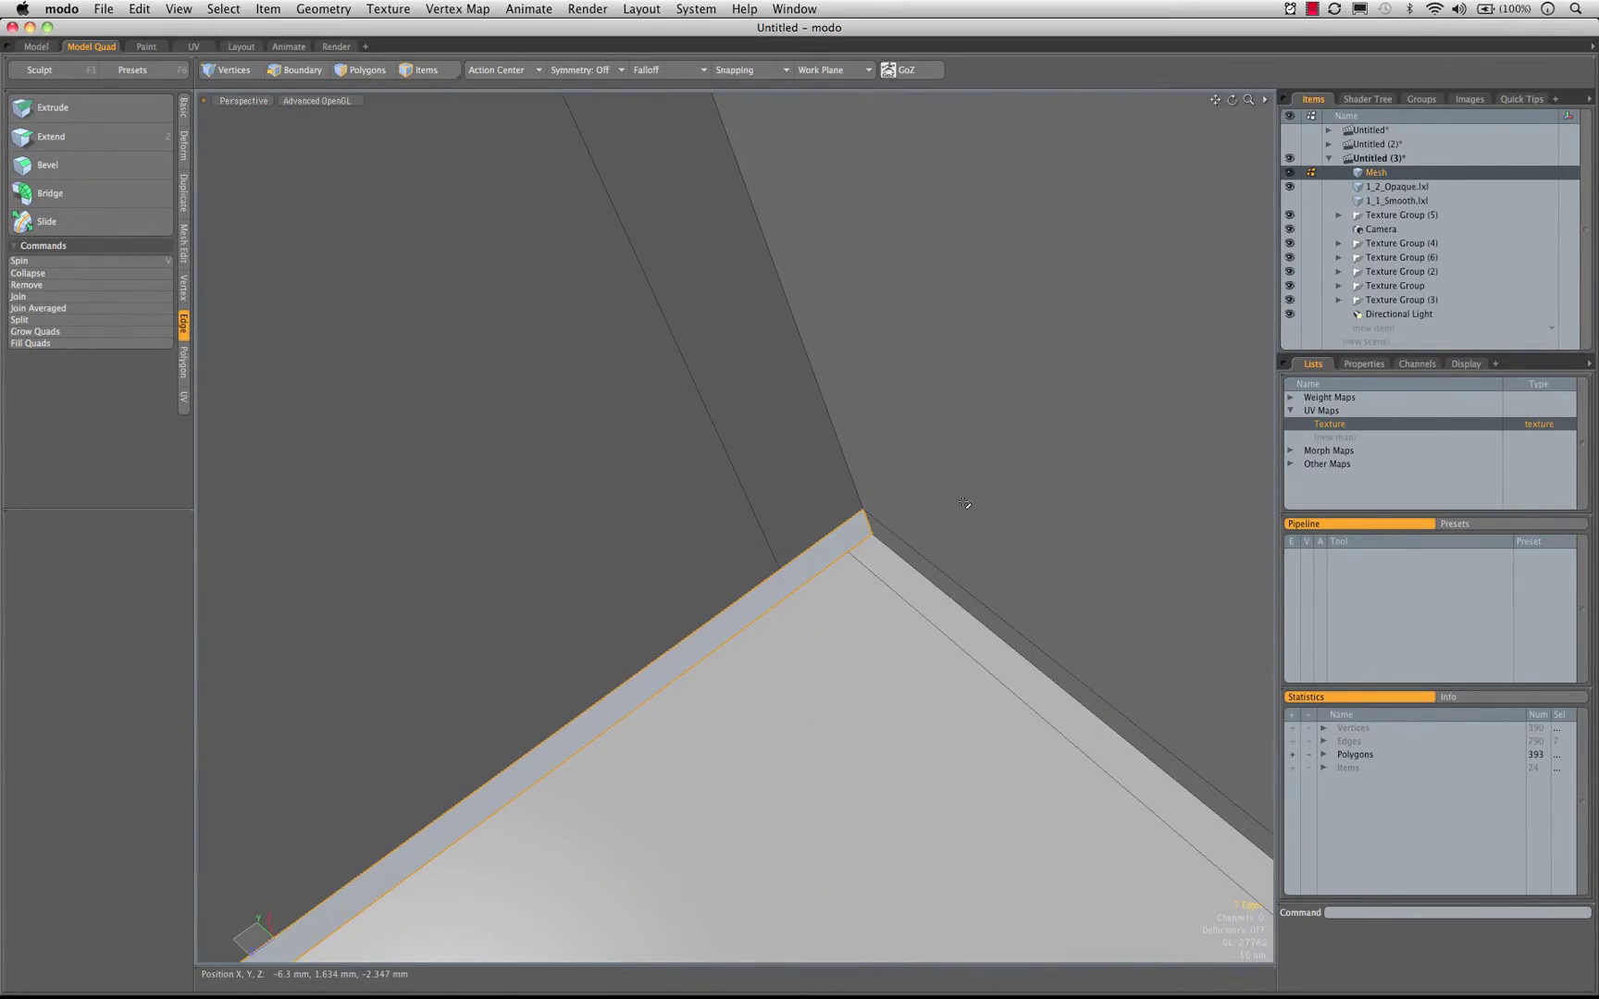
{"action": "left_click", "coordinate": [53, 197]}
{"action": "left_click_drag", "start_coordinate": [817, 427], "coordinate": [707, 520], "text": "ctrl+alt"}
{"action": "key", "text": "space"}
Select the three lower-strip polygons on the inner wall of the rebuilt bar, including the tiny polygons at both ends
{"action": "left_click", "coordinate": [460, 283]}
{"action": "left_click_drag", "start_coordinate": [740, 453], "coordinate": [1162, 301], "text": "alt"}
{"action": "mouse_move", "coordinate": [999, 573]}
{"action": "left_mouse_down", "text": "alt"}
{"action": "mouse_move", "coordinate": [914, 658]}
{"action": "mouse_move", "coordinate": [1057, 563]}
{"action": "mouse_move", "coordinate": [1019, 568]}
{"action": "left_mouse_up", "text": "alt"}
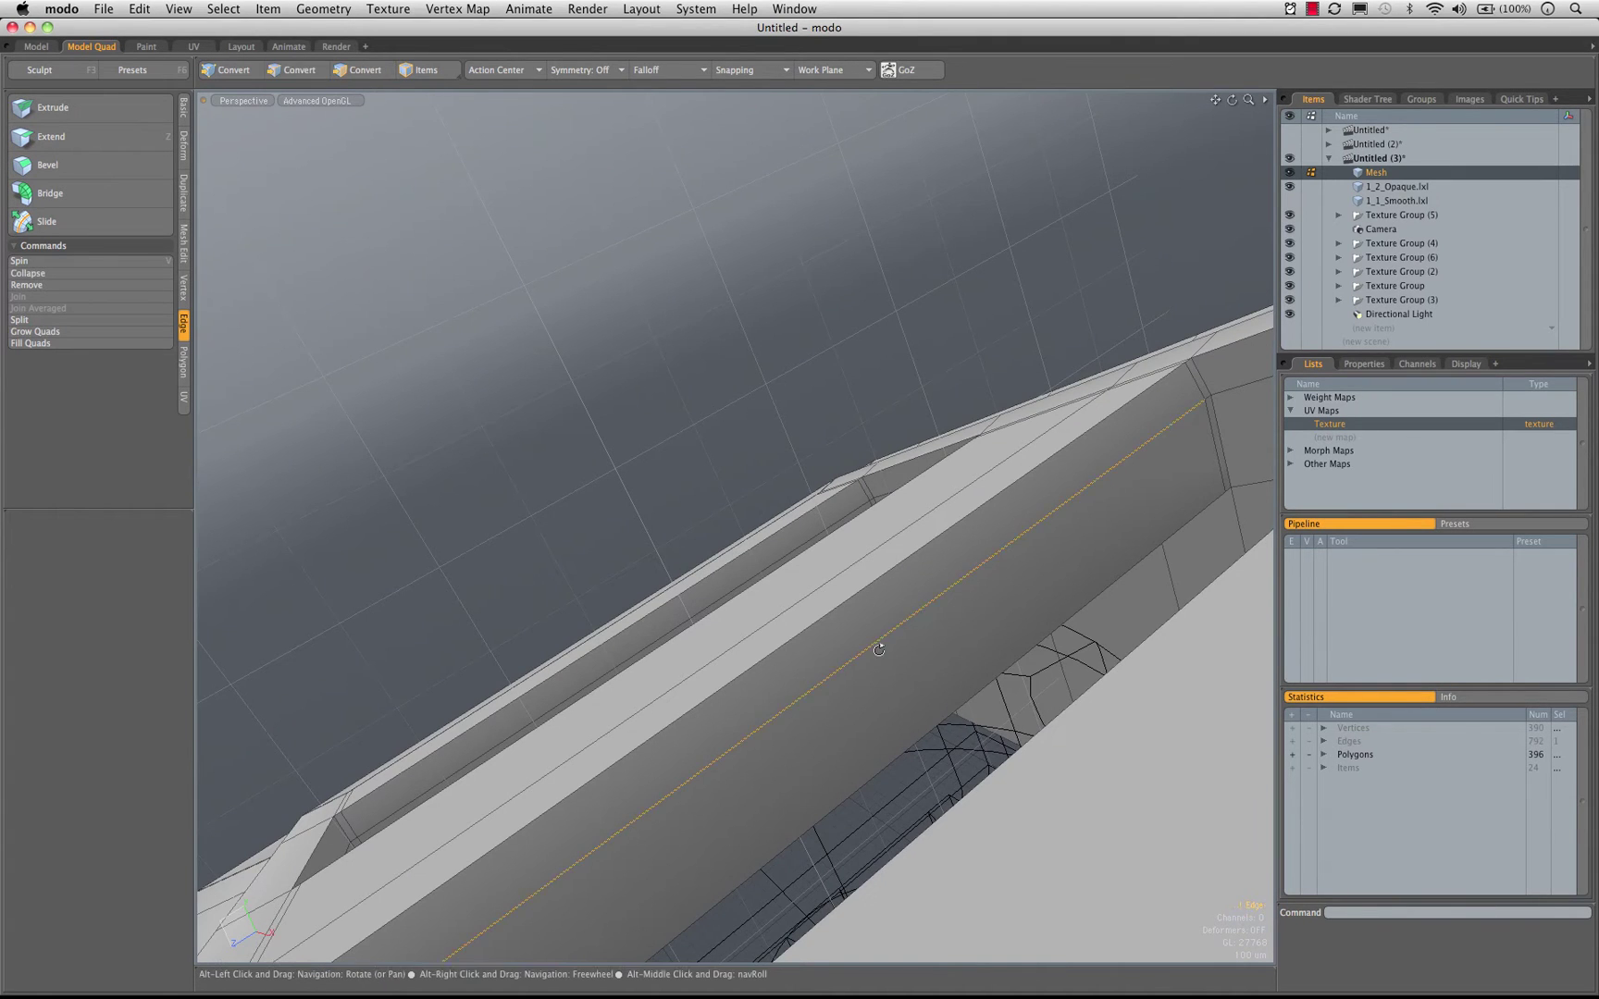
{"action": "left_click_drag", "start_coordinate": [879, 650], "coordinate": [935, 666], "text": "alt"}
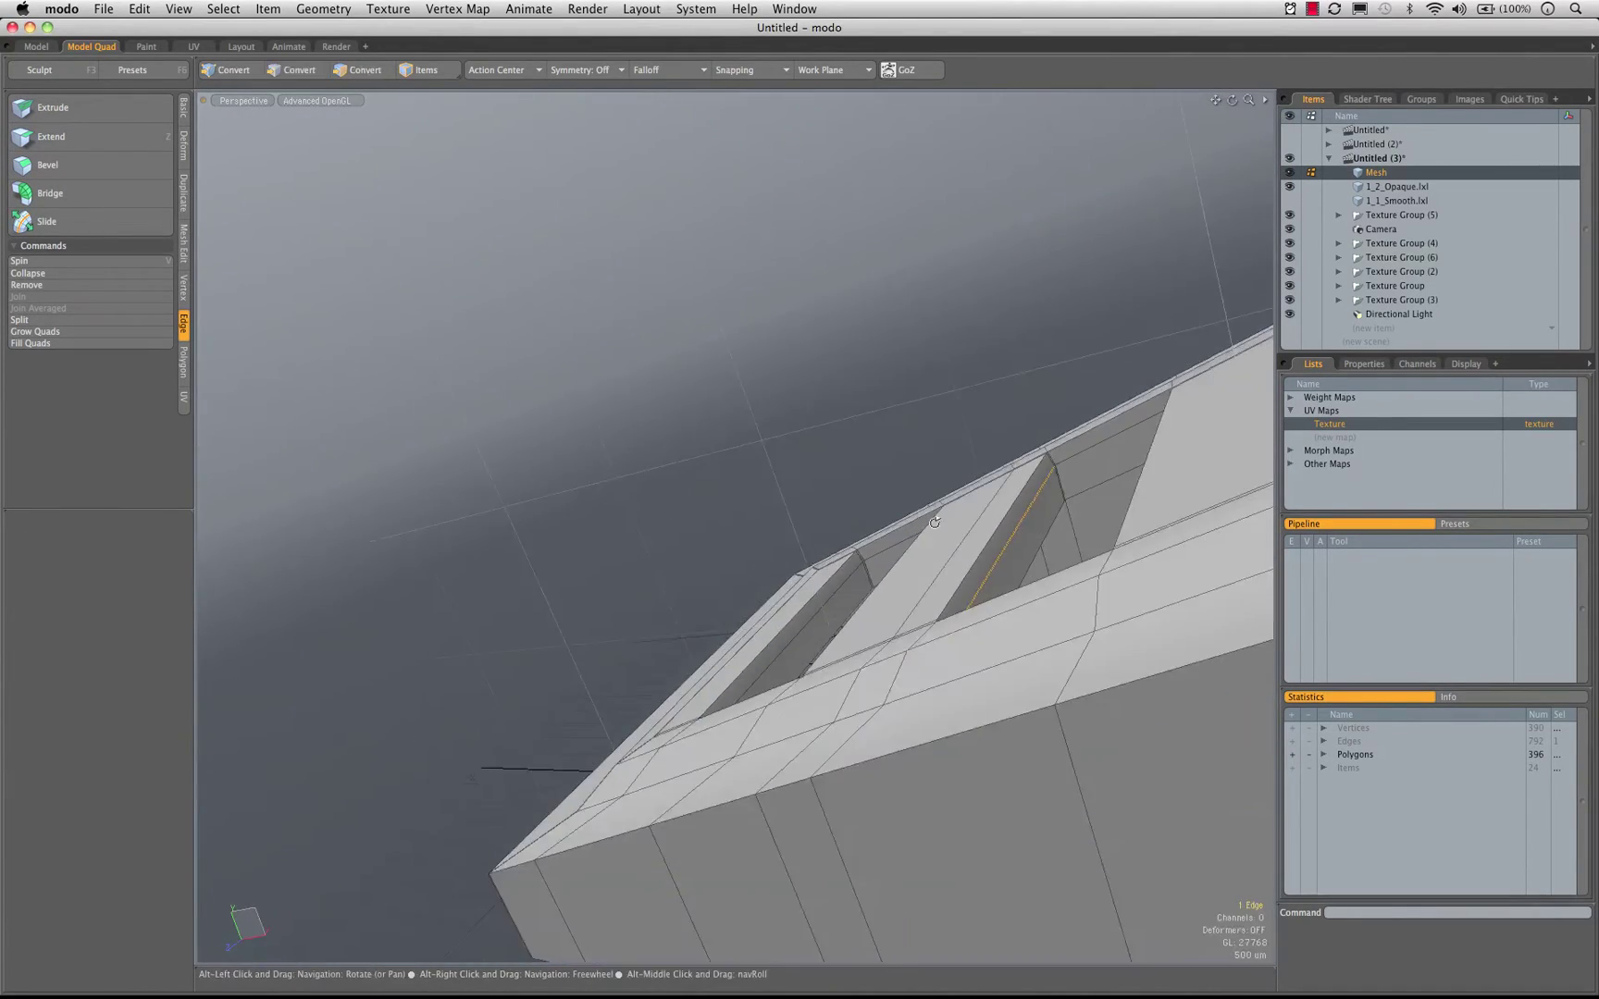
{"action": "left_click_drag", "start_coordinate": [1053, 494], "coordinate": [689, 637], "text": "alt+shift"}
{"action": "left_click_drag", "start_coordinate": [889, 532], "coordinate": [1014, 525], "text": "ctrl+alt"}
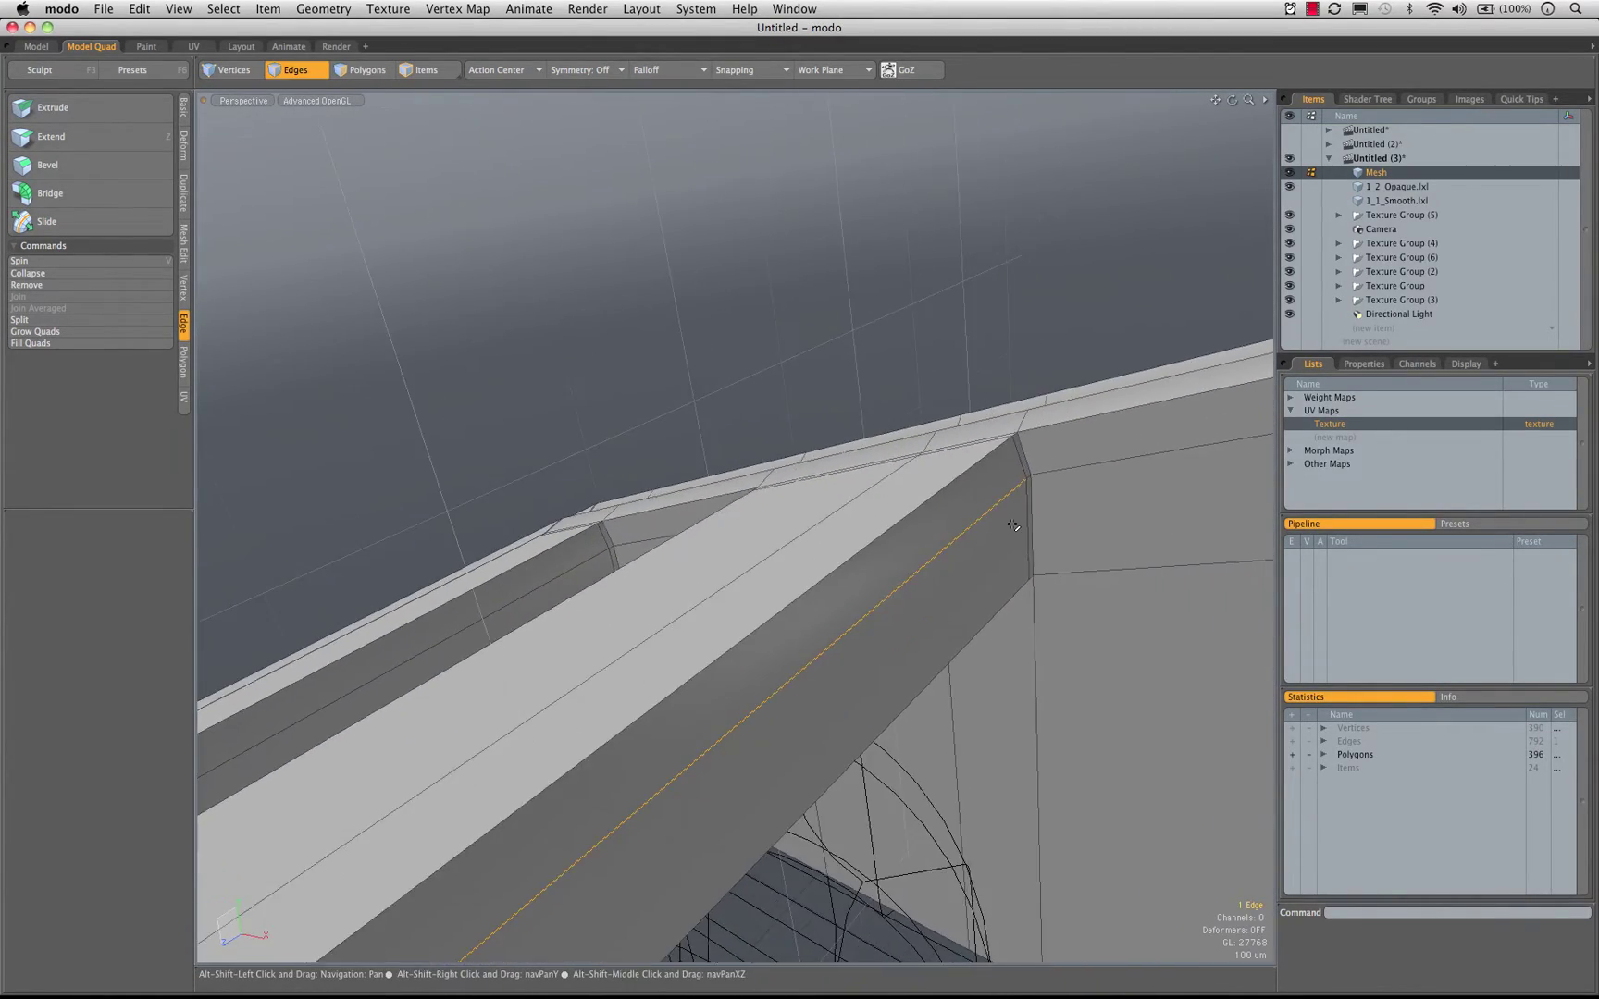
{"action": "key", "text": "space"}
{"action": "key", "text": "space"}
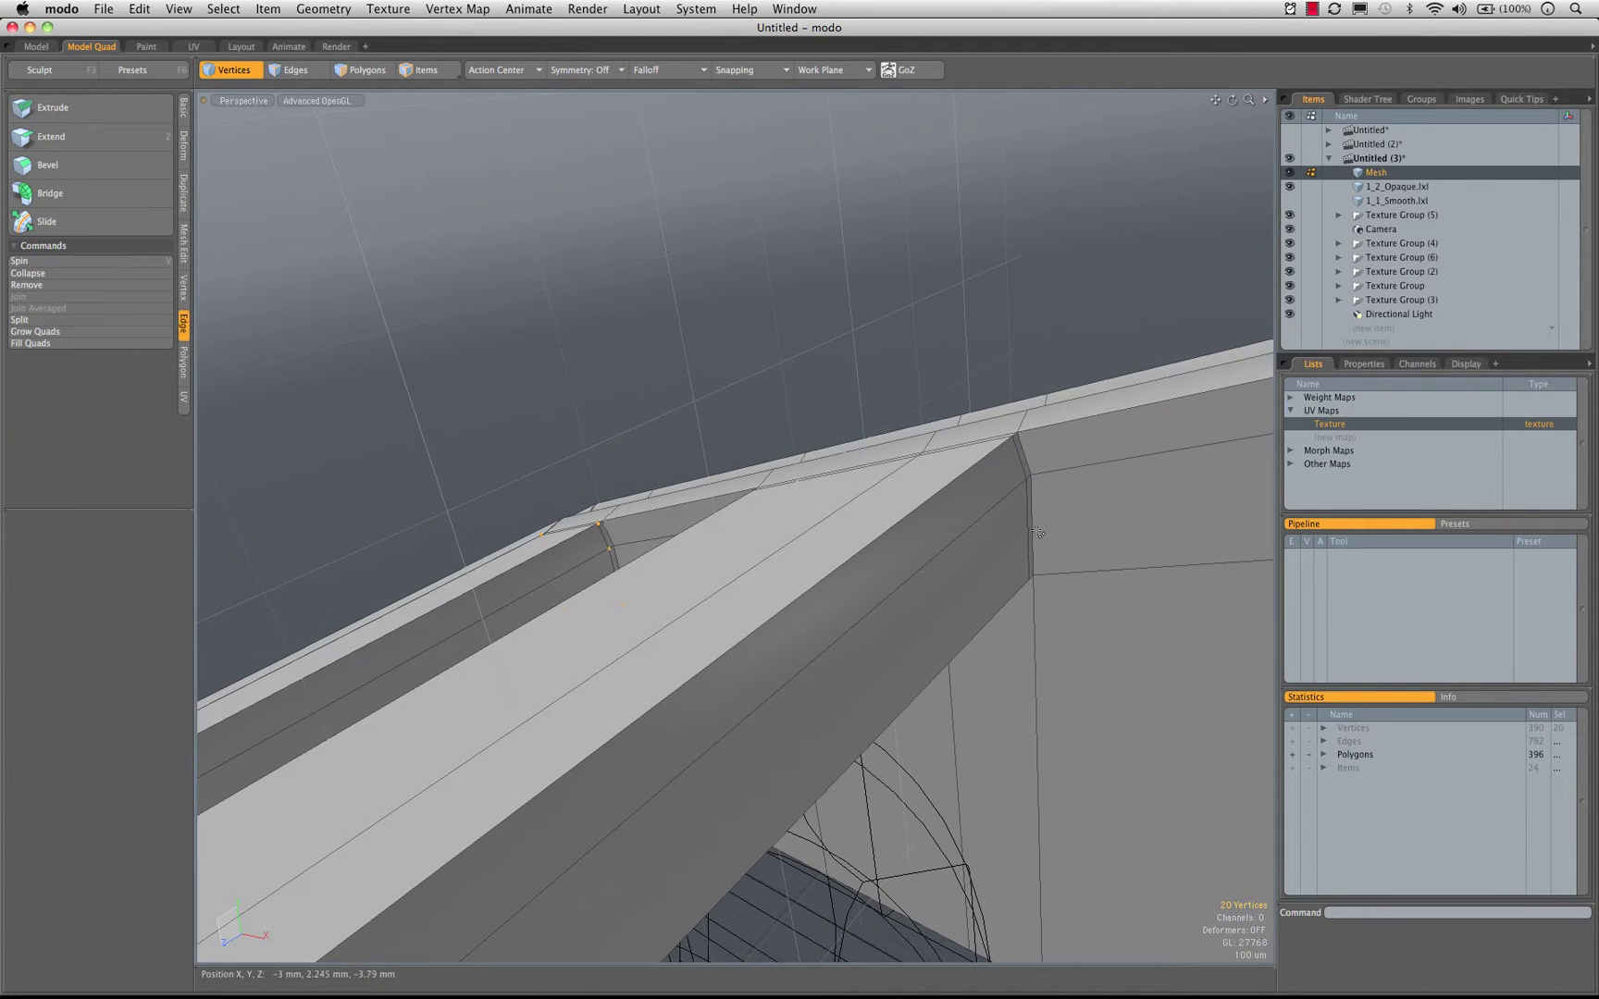
{"action": "key", "text": "space"}
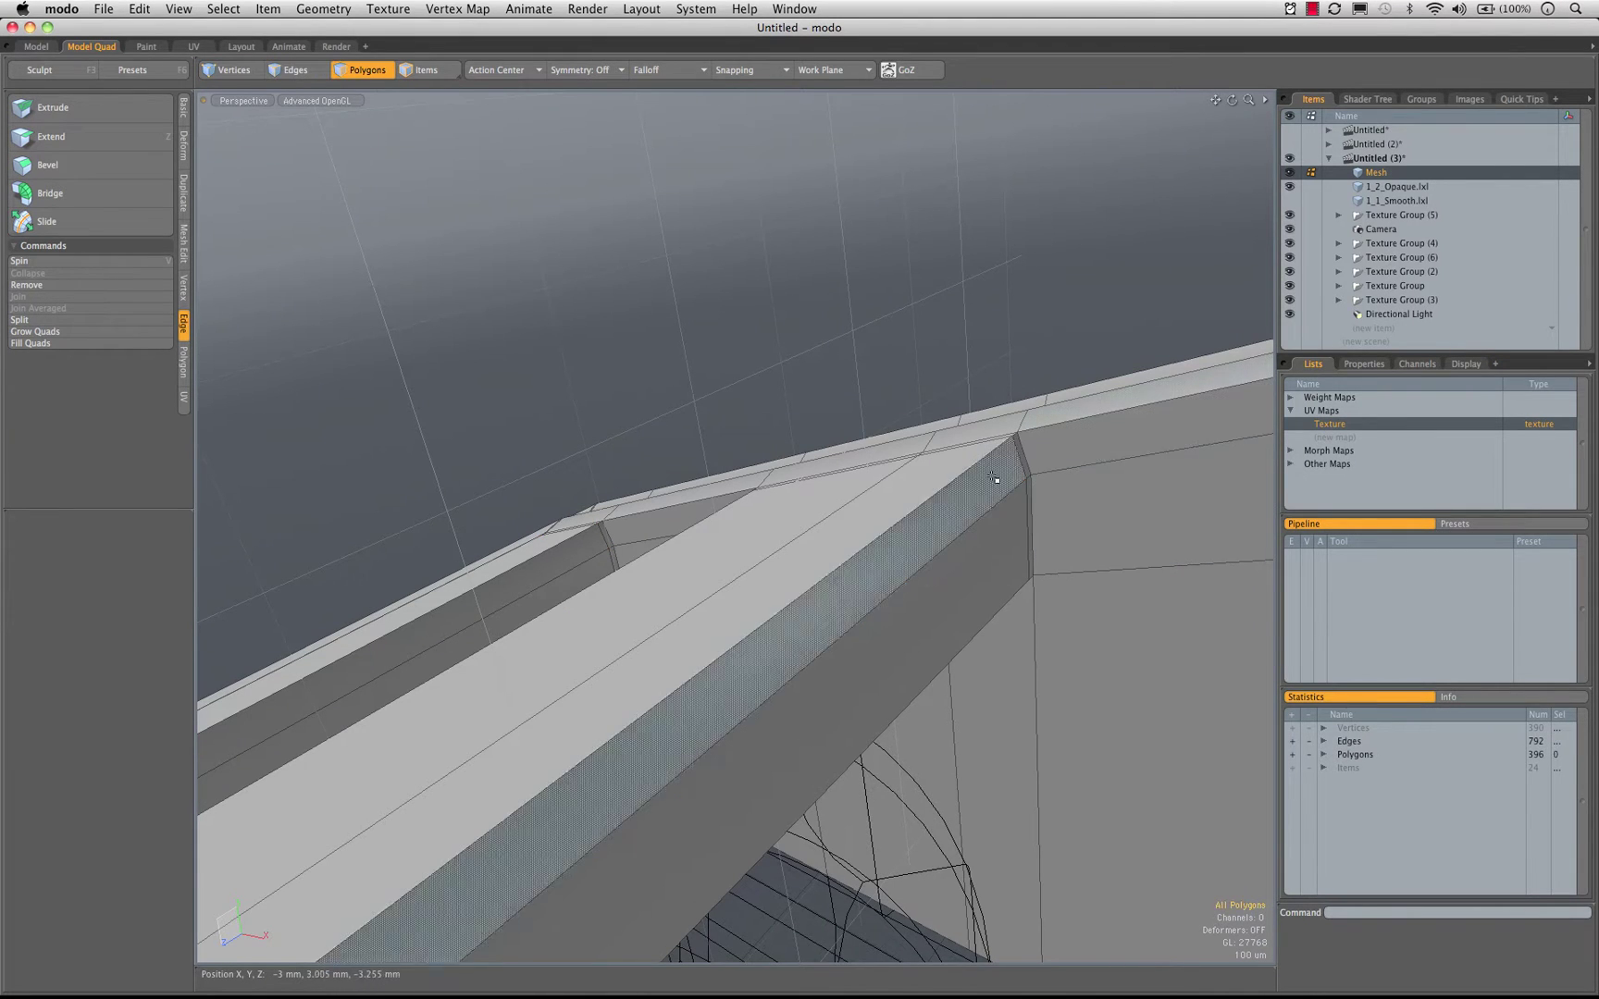
{"action": "left_click", "coordinate": [1018, 543]}
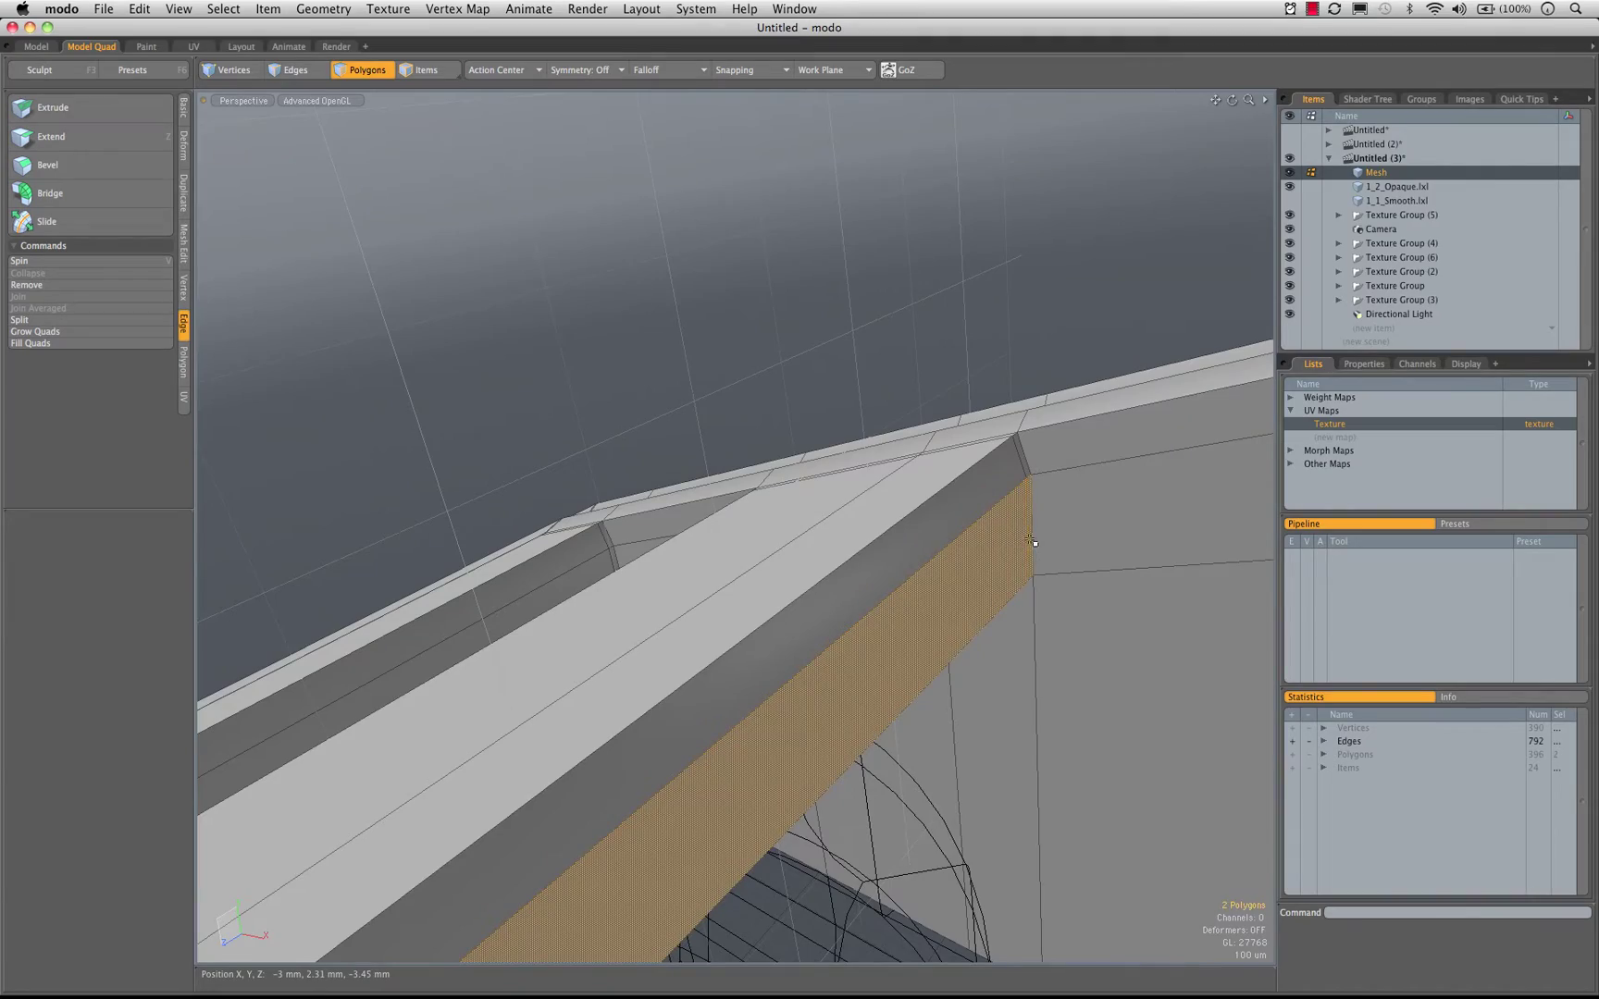
{"action": "left_click_drag", "start_coordinate": [1031, 542], "coordinate": [1087, 534], "text": "alt"}
{"action": "left_click_drag", "start_coordinate": [587, 742], "coordinate": [985, 636], "text": "alt"}
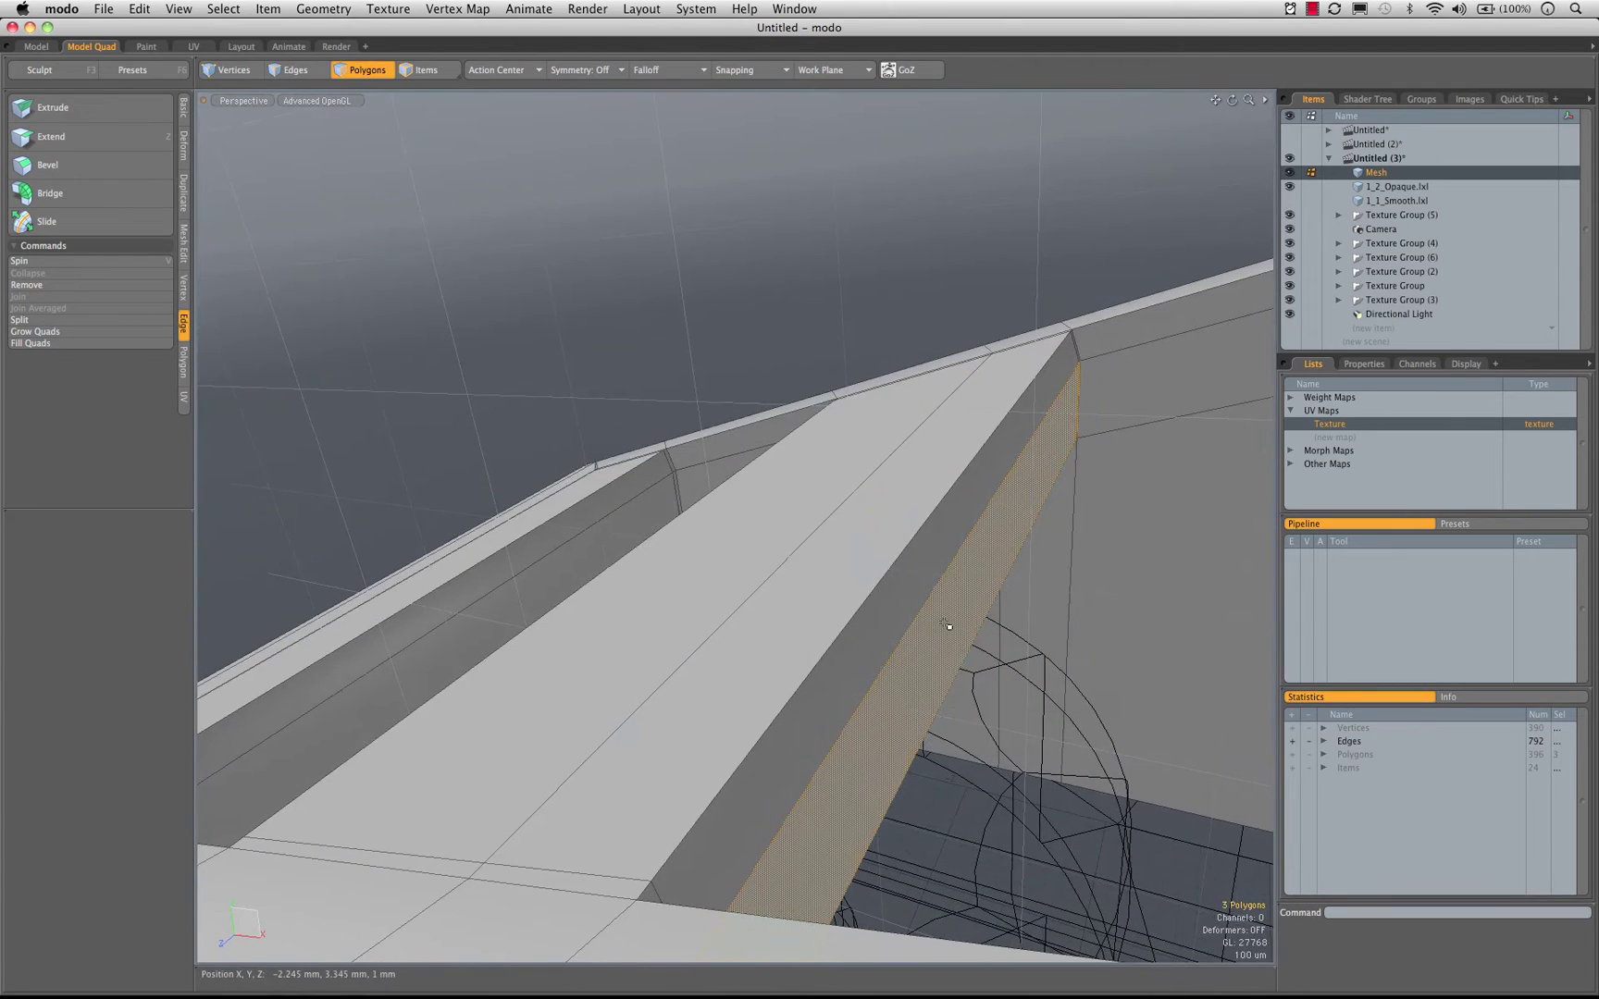
Set the action center to Element with its axis on Auto and scale the selected wall strip to 0% in X to flatten it
{"action": "key", "text": "r"}
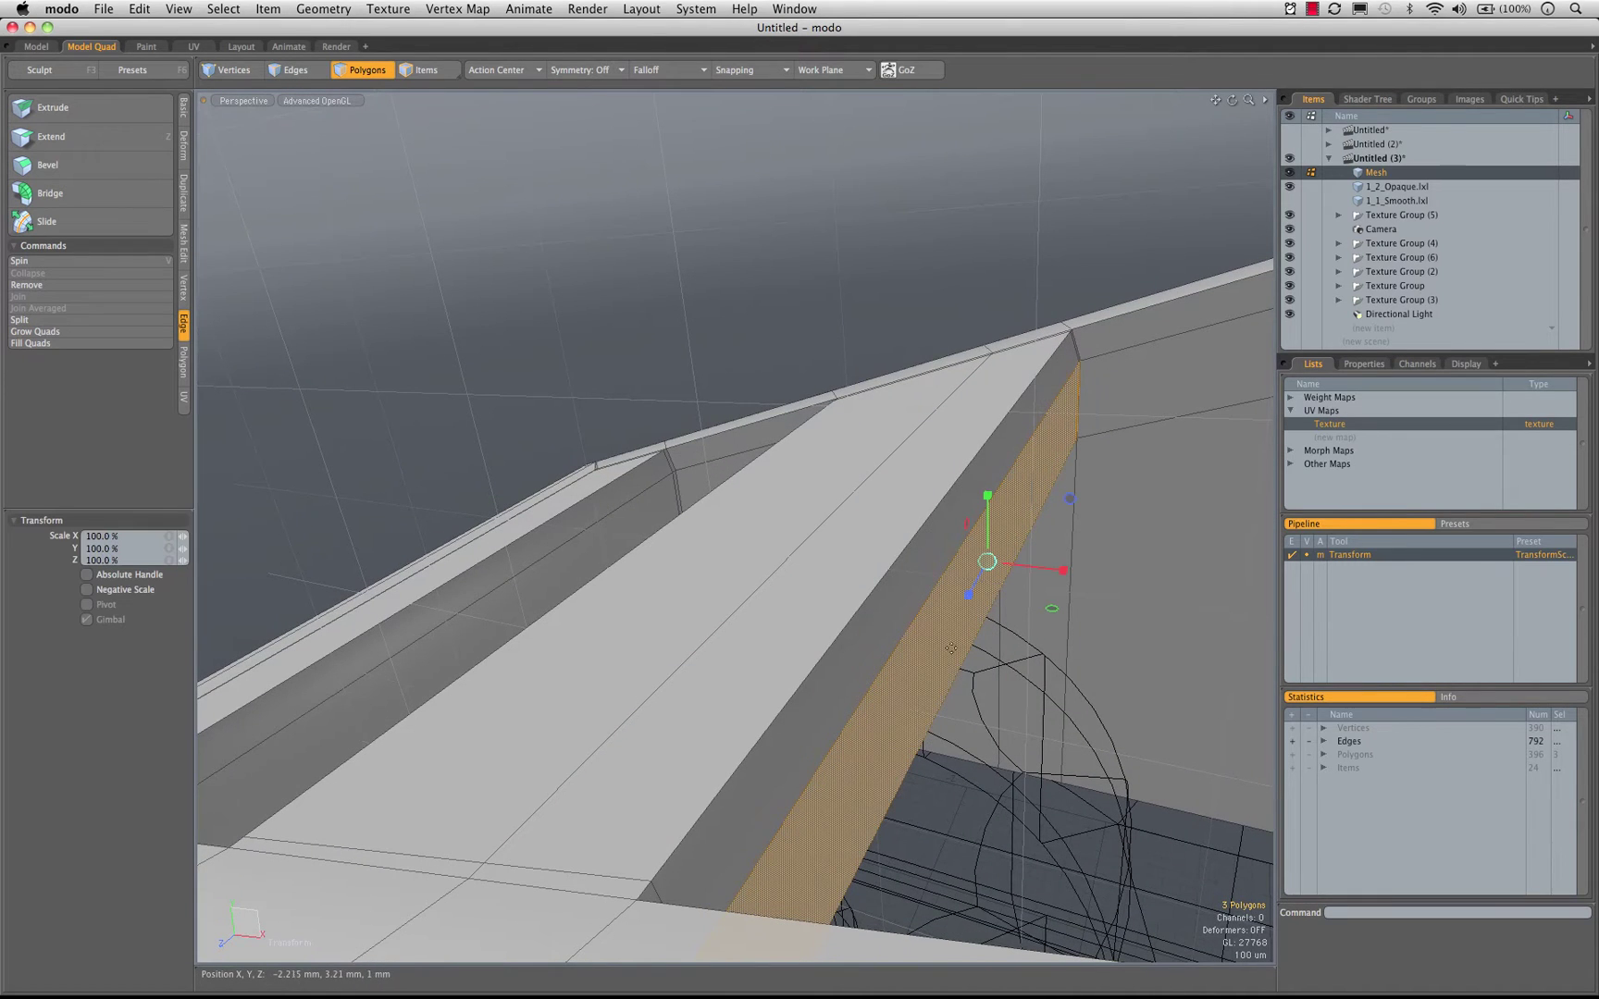
{"action": "left_click", "coordinate": [481, 72]}
{"action": "left_click", "coordinate": [482, 122]}
{"action": "left_click", "coordinate": [491, 72]}
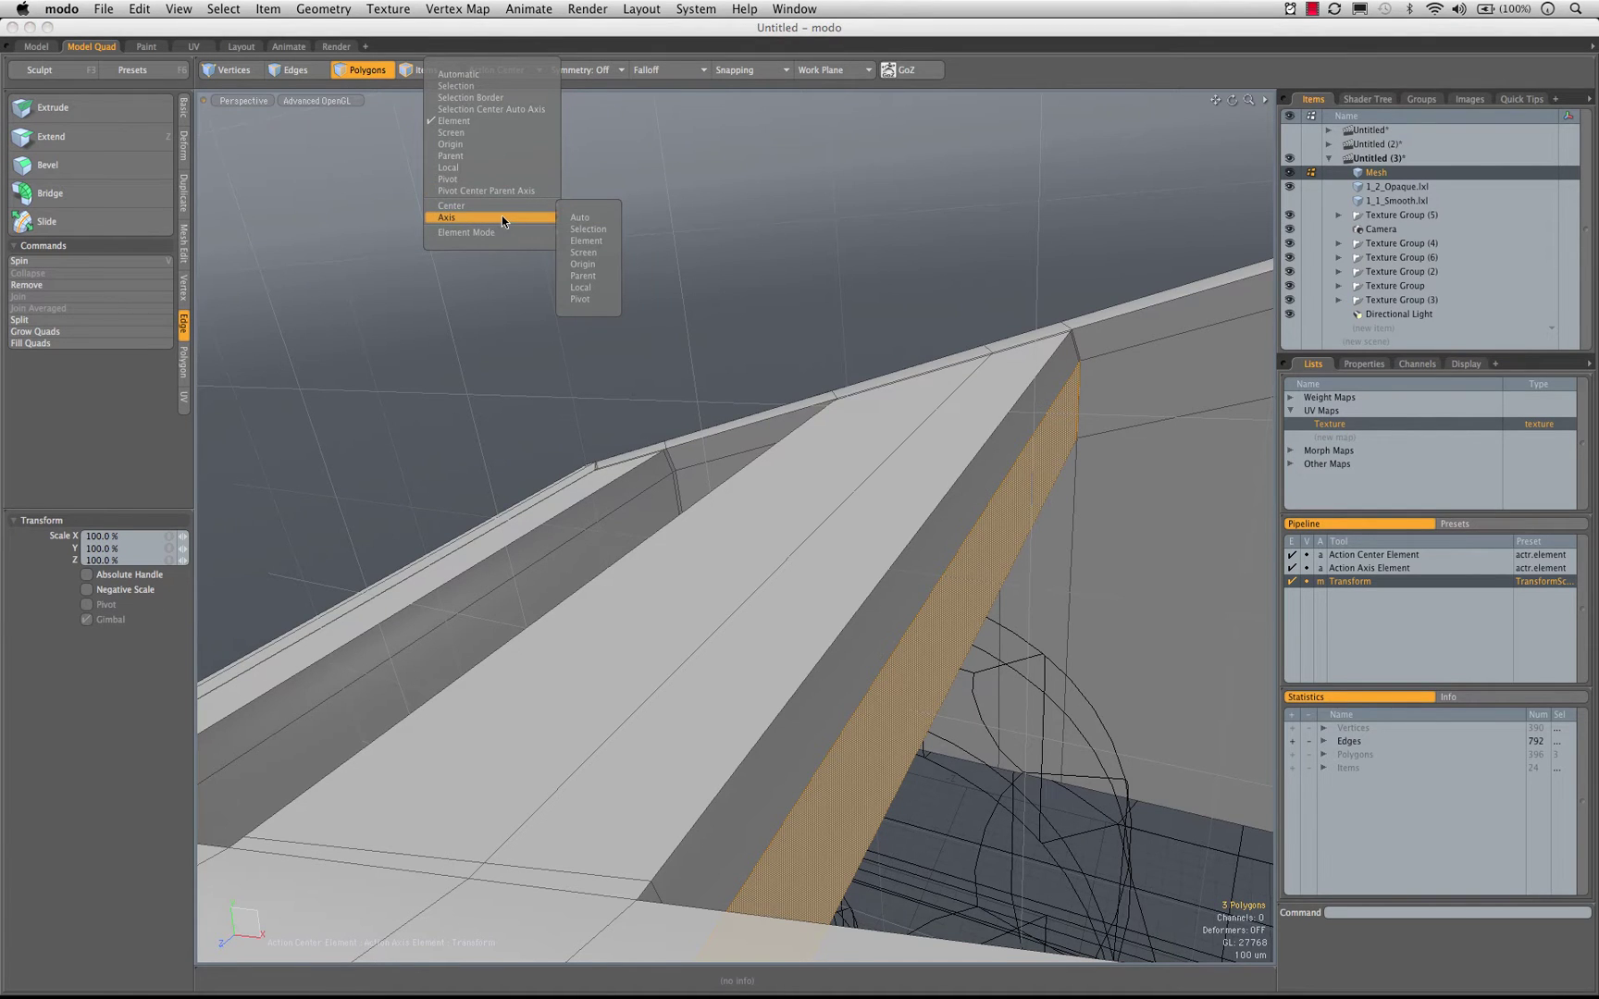
{"action": "left_click", "coordinate": [572, 220]}
{"action": "left_click_drag", "start_coordinate": [927, 410], "coordinate": [1025, 448], "text": "alt"}
{"action": "left_click", "coordinate": [964, 456]}
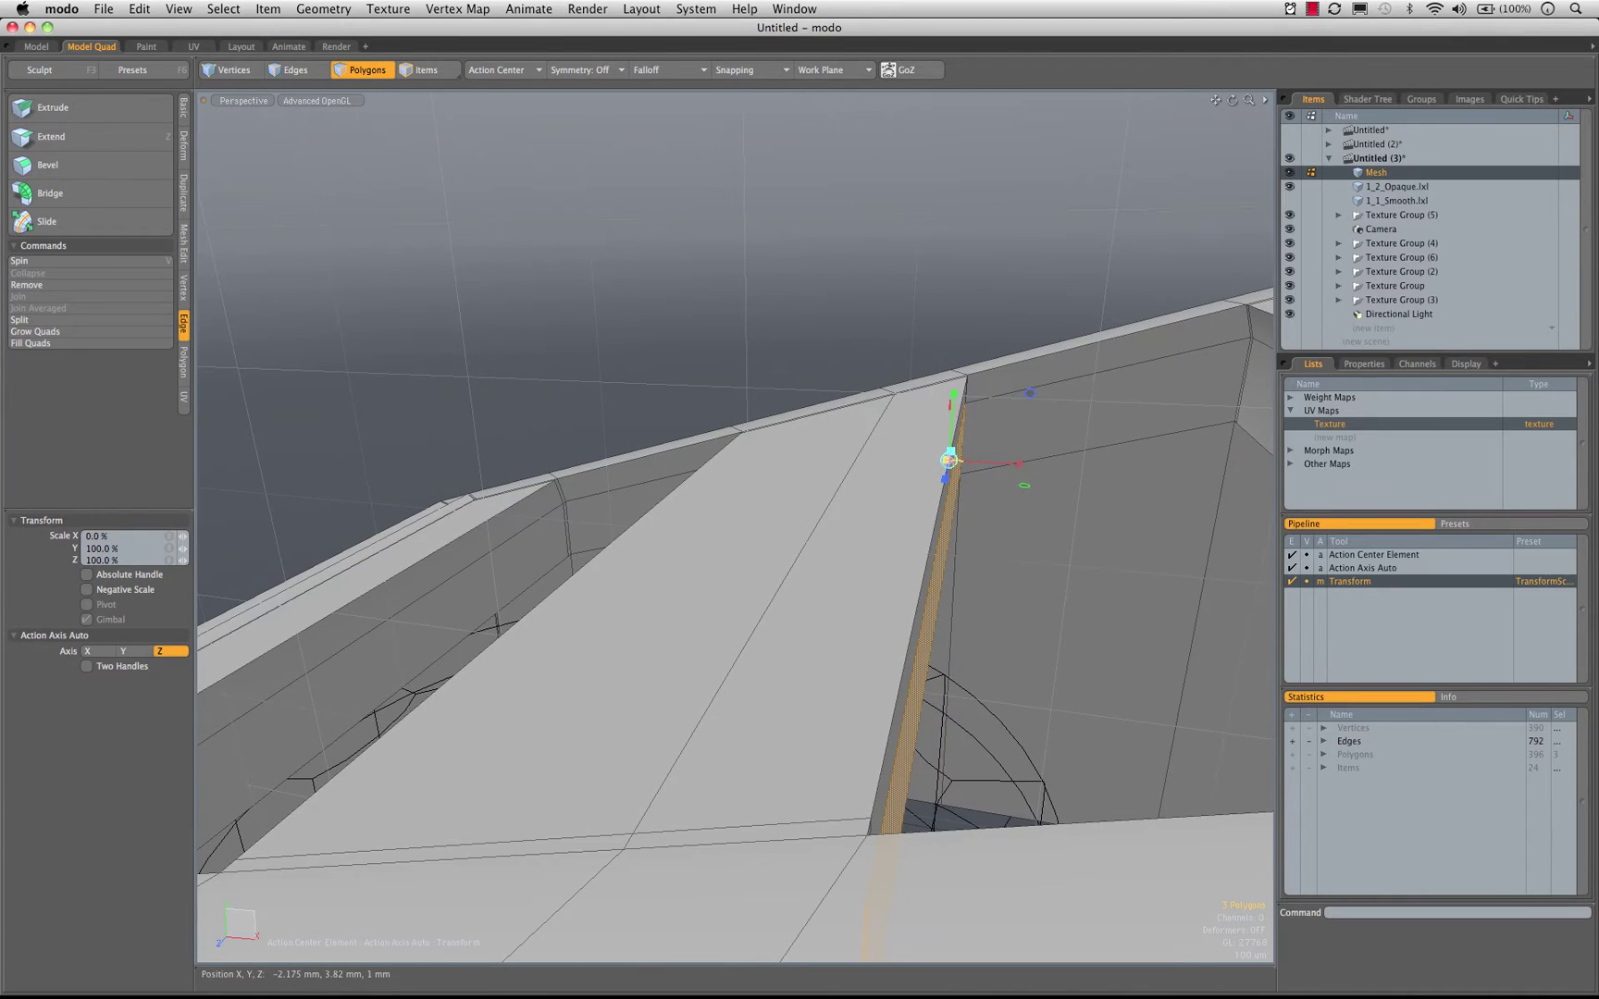
Select the lower wall strip under the outer end of the frame, including its tiny end polygons, and scale it flat against the wall edge
{"action": "mouse_move", "coordinate": [916, 556]}
{"action": "left_mouse_down", "text": "alt"}
{"action": "mouse_move", "coordinate": [1159, 482]}
{"action": "mouse_move", "coordinate": [832, 462]}
{"action": "mouse_move", "coordinate": [790, 476]}
{"action": "mouse_move", "coordinate": [264, 795]}
{"action": "left_mouse_up", "text": "alt"}
{"action": "key", "text": "space"}
{"action": "left_click", "coordinate": [844, 469], "text": "ctrl"}
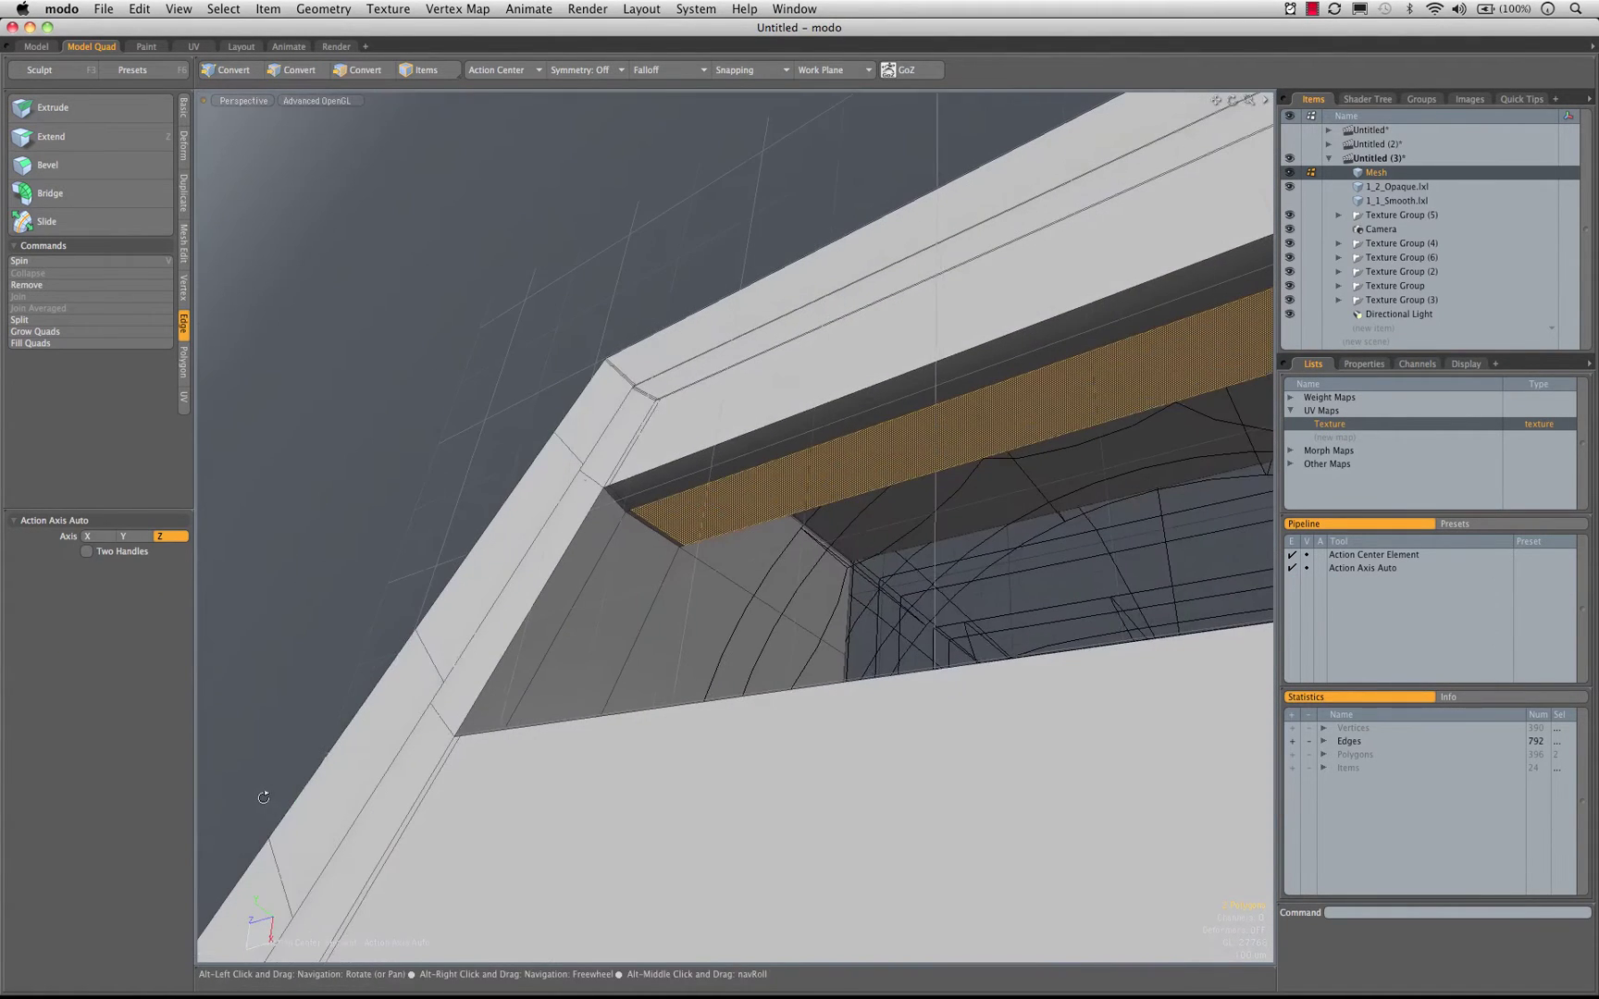
{"action": "left_click", "coordinate": [665, 536], "text": "shift"}
{"action": "left_click_drag", "start_coordinate": [645, 566], "coordinate": [874, 598], "text": "alt"}
{"action": "key", "text": "r"}
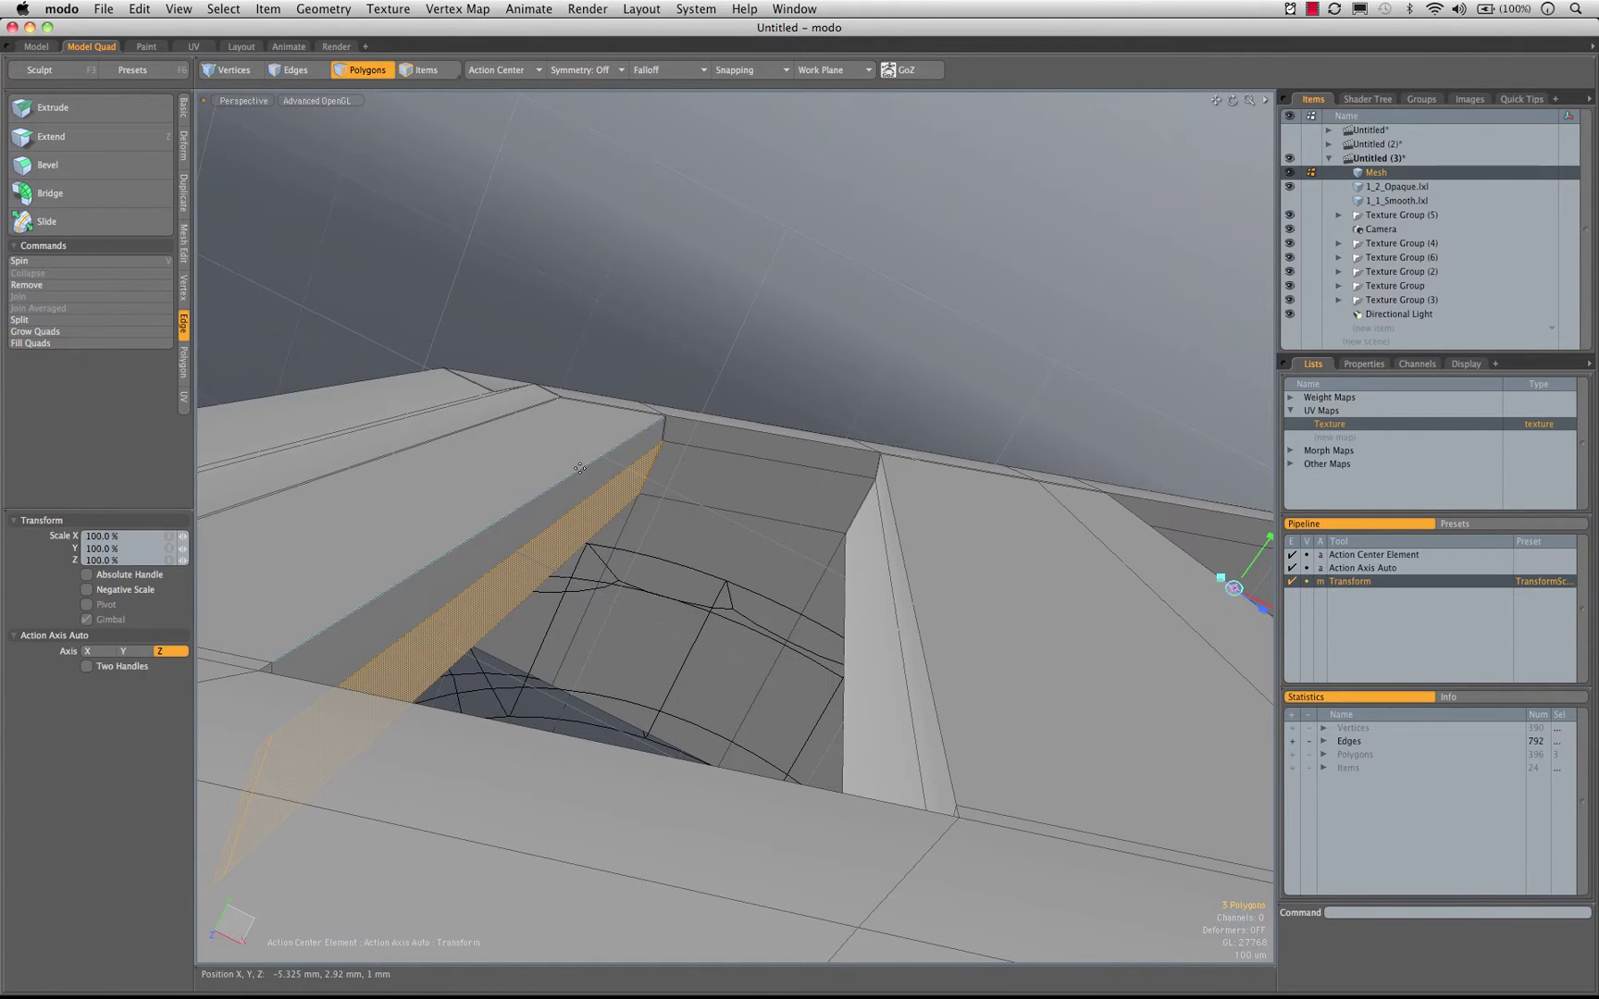
{"action": "left_click_drag", "start_coordinate": [1022, 603], "coordinate": [825, 563], "text": "alt"}
{"action": "key", "text": "q"}
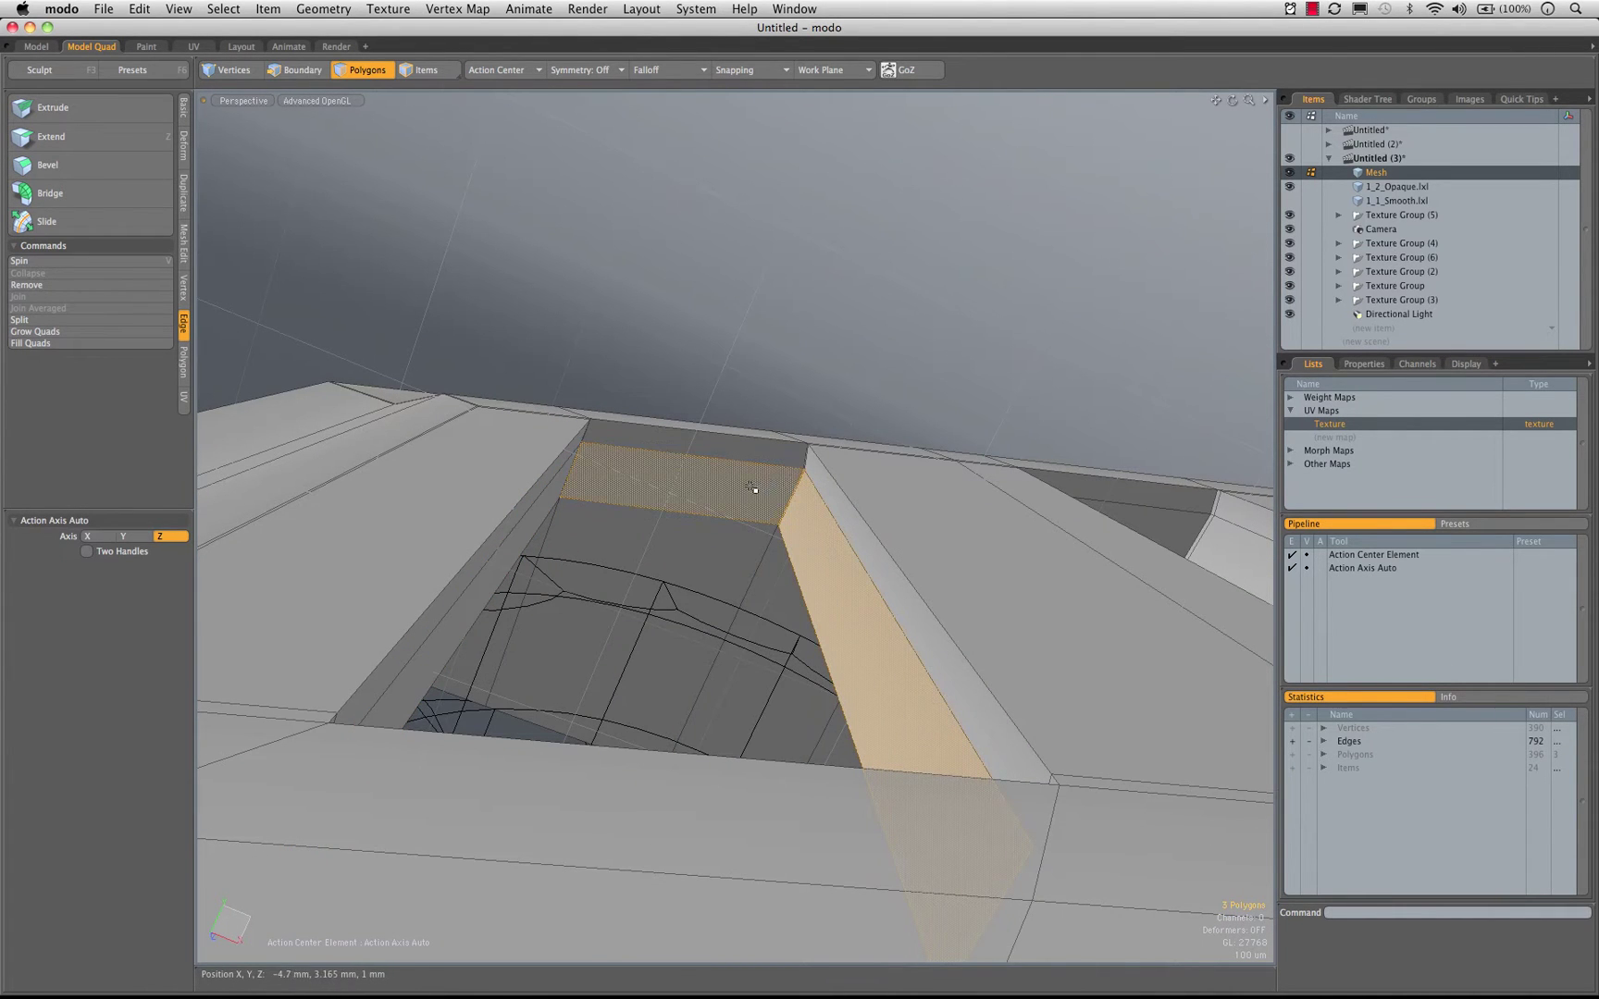
Scale the selected lower strip on the bar wall across the same end opening to 0% in X
{"action": "left_click_drag", "start_coordinate": [753, 488], "coordinate": [793, 457], "text": "alt"}
{"action": "key", "text": "r"}
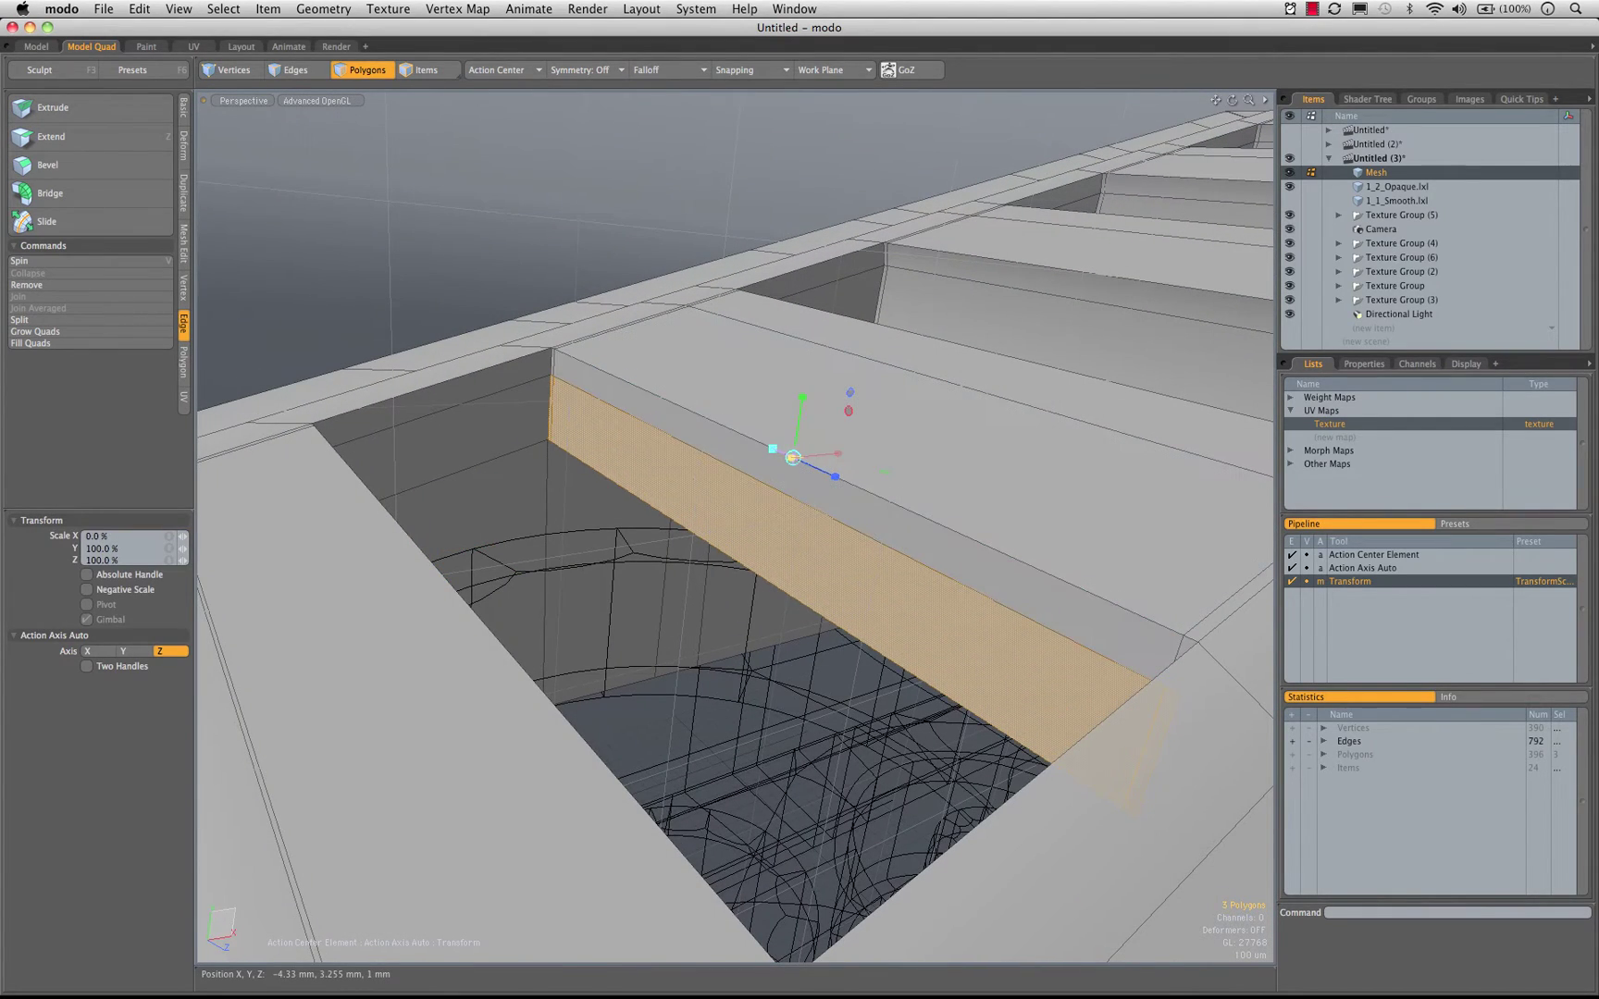
{"action": "left_click_drag", "start_coordinate": [1119, 389], "coordinate": [1353, 393], "text": "ctrl+alt"}
{"action": "left_click_drag", "start_coordinate": [1095, 398], "coordinate": [770, 532], "text": "alt"}
{"action": "left_click_drag", "start_coordinate": [751, 375], "coordinate": [881, 371], "text": "ctrl+alt"}
{"action": "mouse_move", "coordinate": [877, 481]}
{"action": "left_mouse_down", "text": "alt+shift"}
{"action": "mouse_move", "coordinate": [466, 657]}
{"action": "mouse_move", "coordinate": [703, 503]}
{"action": "mouse_move", "coordinate": [856, 463]}
{"action": "left_mouse_up", "text": "alt+shift"}
{"action": "key", "text": "space"}
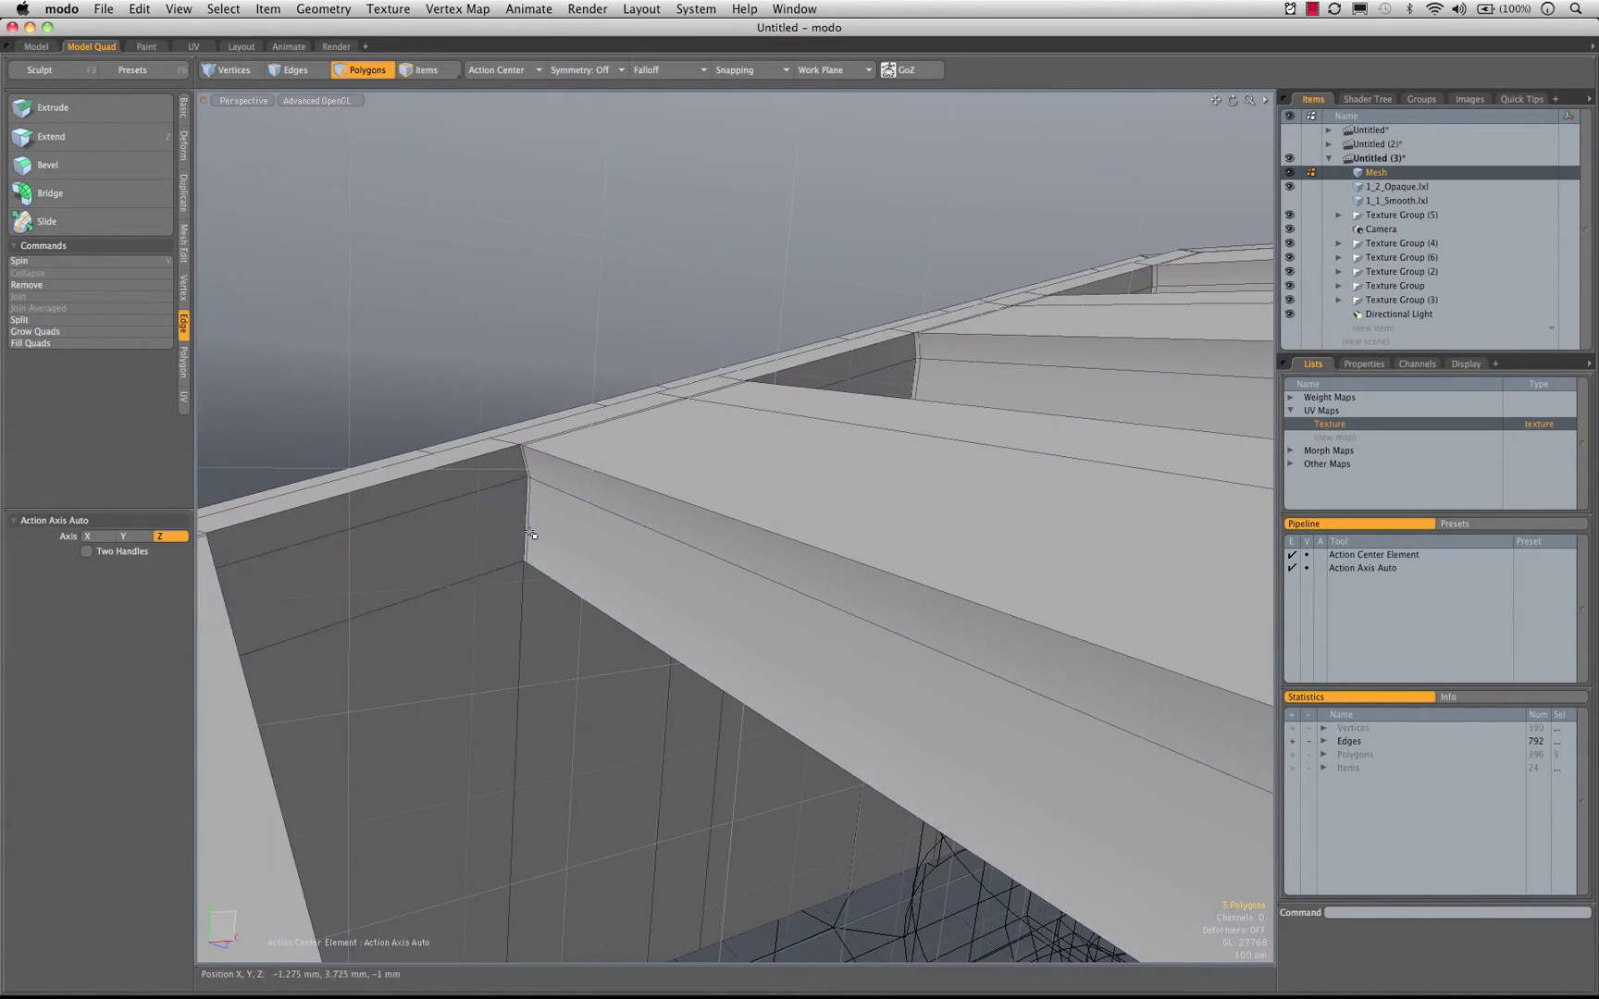
Select the lower strip and tiny end polygons on the next opening's bar wall and flatten them with the Scale tool
{"action": "left_click_drag", "start_coordinate": [527, 532], "coordinate": [499, 541]}
{"action": "left_click_drag", "start_coordinate": [542, 621], "coordinate": [592, 606], "text": "alt"}
{"action": "left_click", "coordinate": [494, 547], "text": "ctrl"}
{"action": "left_click_drag", "start_coordinate": [504, 555], "coordinate": [816, 573], "text": "alt"}
{"action": "left_click_drag", "start_coordinate": [816, 574], "coordinate": [1014, 650], "text": "alt+shift"}
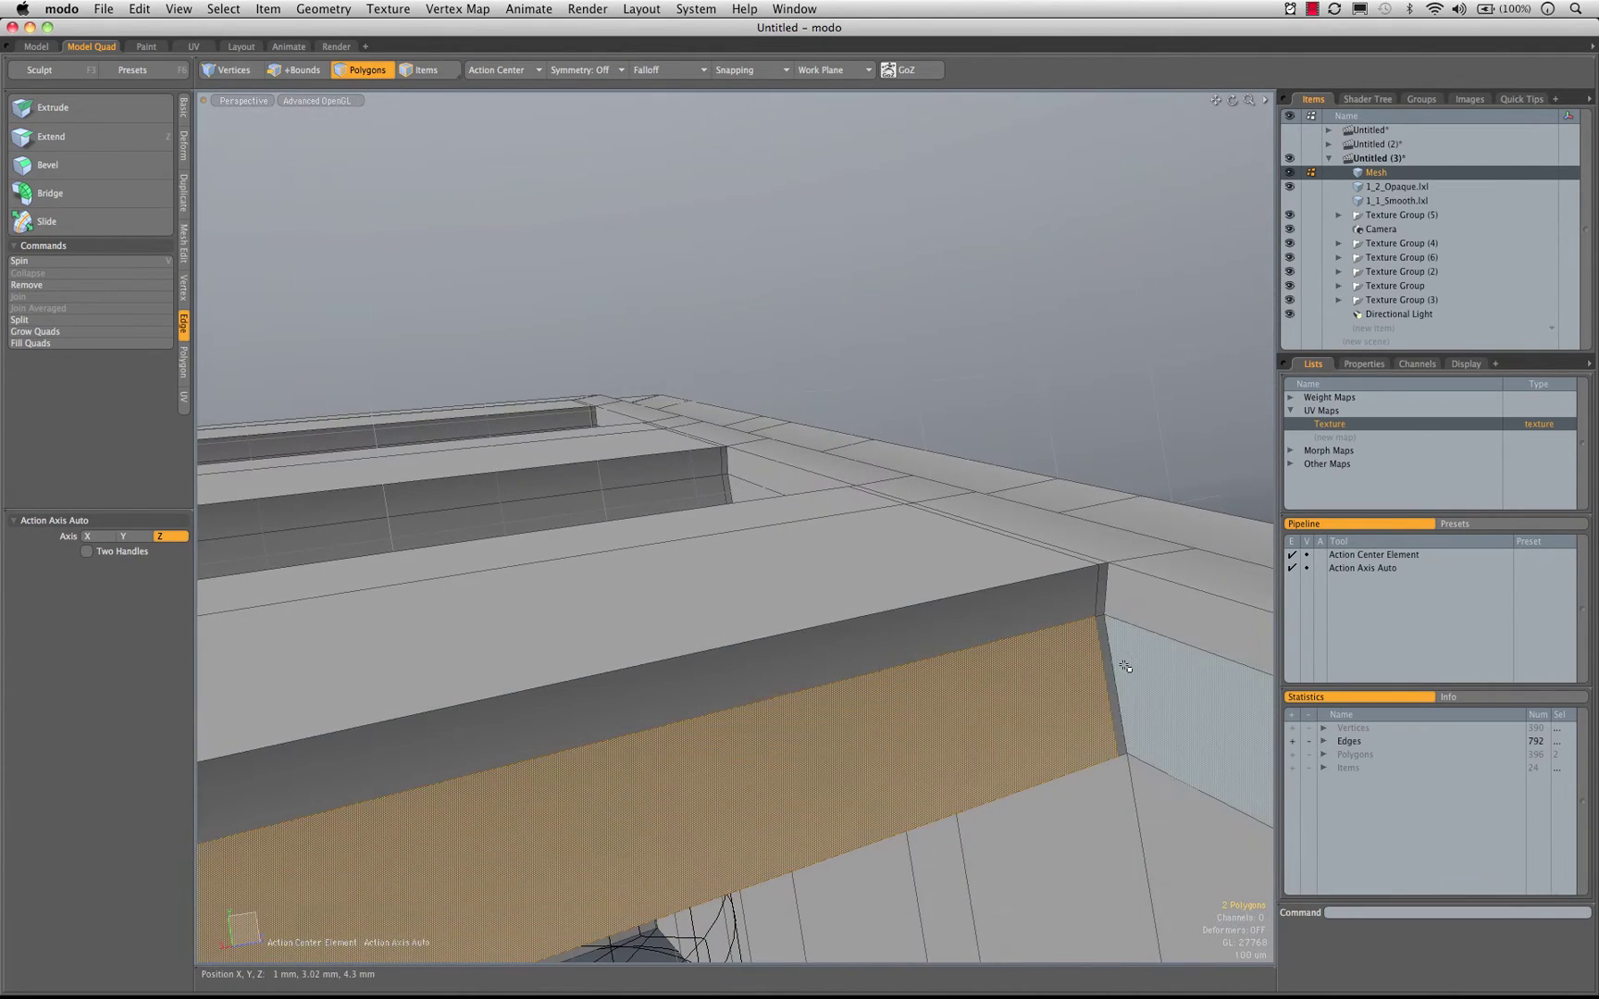
{"action": "left_click_drag", "start_coordinate": [1117, 670], "coordinate": [557, 611], "text": "alt"}
{"action": "key", "text": "r"}
{"action": "left_click_drag", "start_coordinate": [795, 618], "coordinate": [546, 642], "text": "alt"}
{"action": "left_click_drag", "start_coordinate": [846, 642], "coordinate": [757, 617], "text": "alt"}
{"action": "key", "text": "q"}
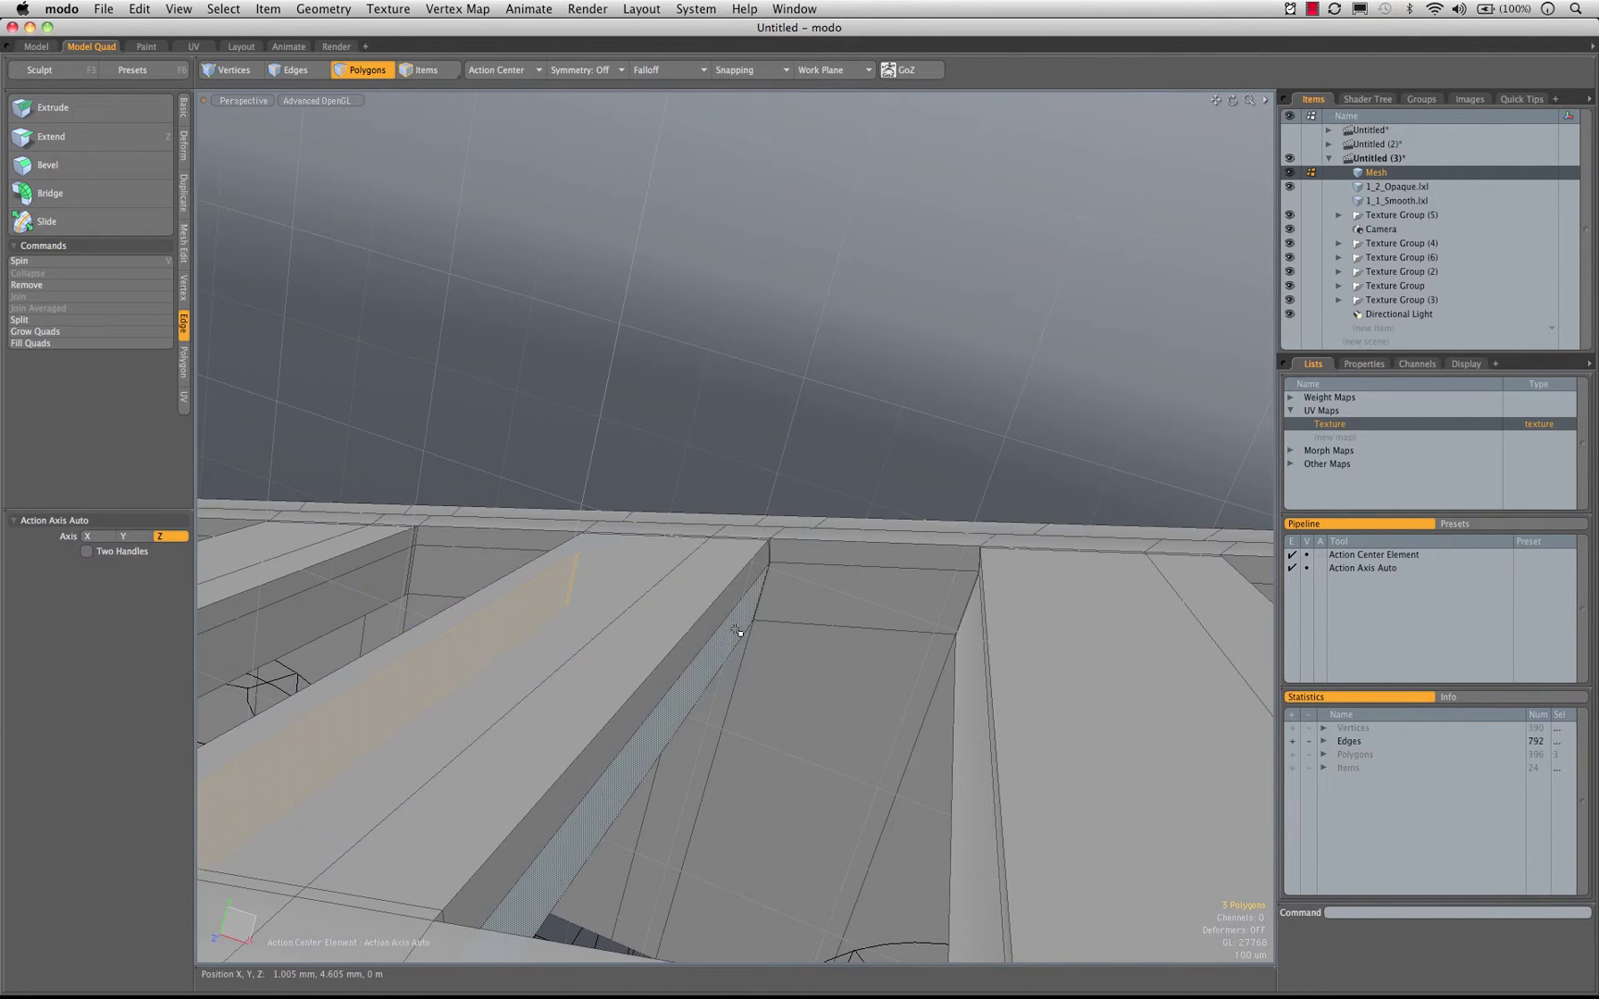
Select the following bar's lower wall strip with both end polygons and scale it flat relative to its upper edge
{"action": "left_click", "coordinate": [762, 606], "text": "shift"}
{"action": "left_click_drag", "start_coordinate": [848, 569], "coordinate": [470, 730], "text": "alt"}
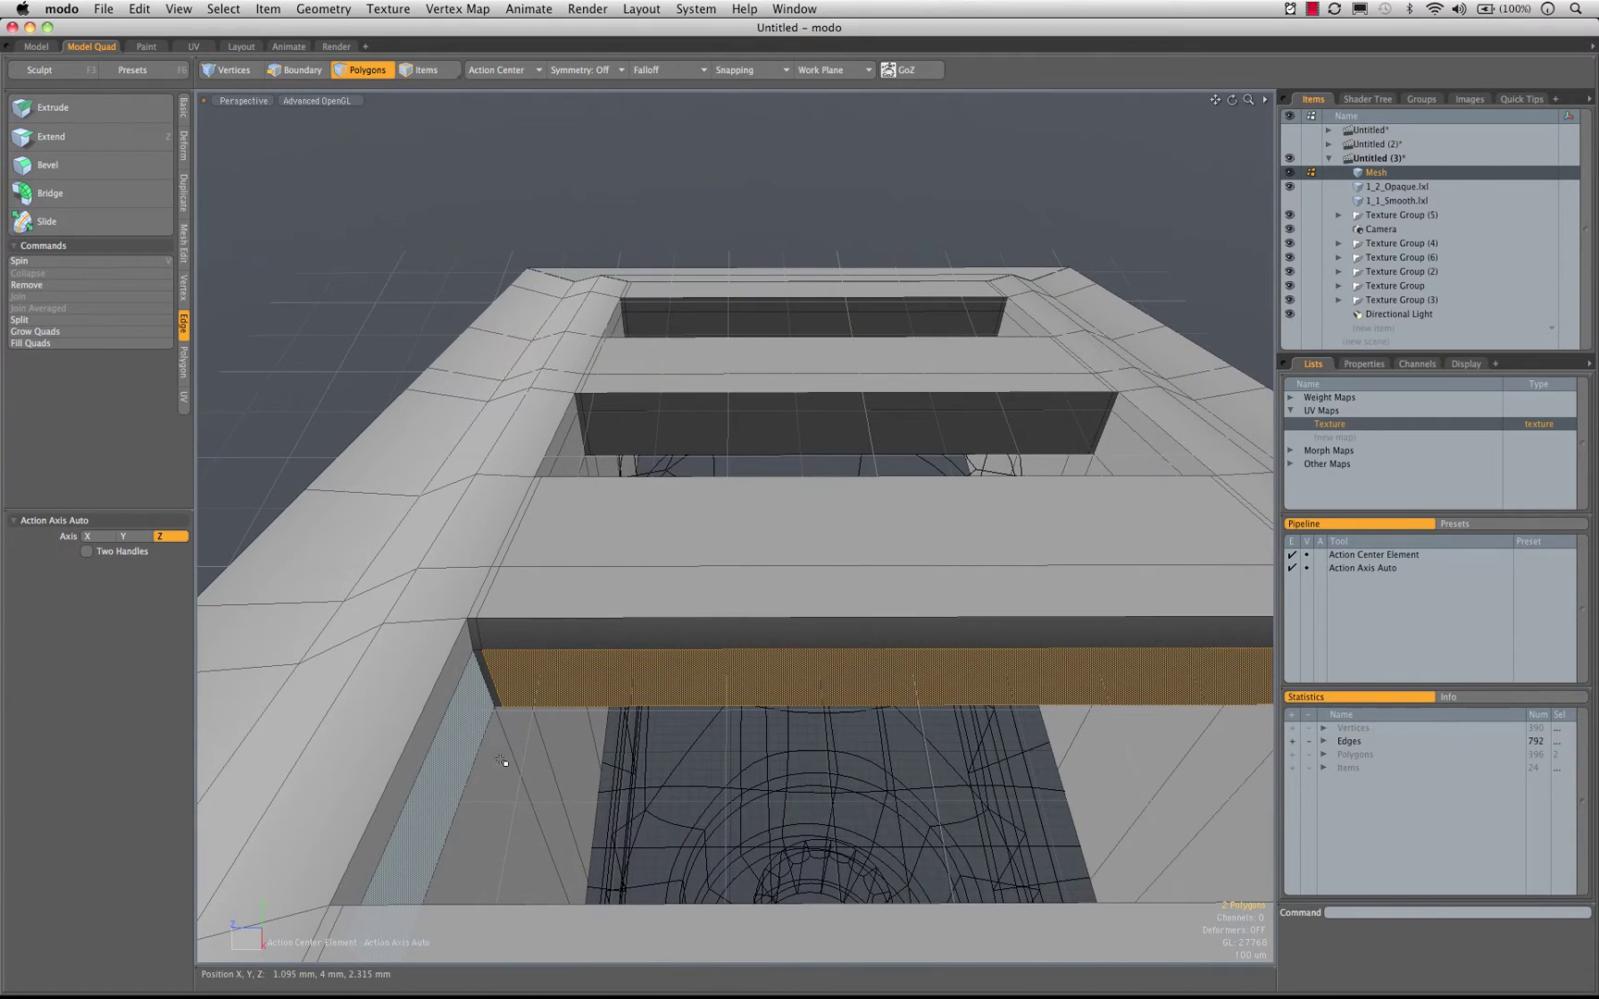
{"action": "left_click_drag", "start_coordinate": [543, 668], "coordinate": [903, 553], "text": "alt"}
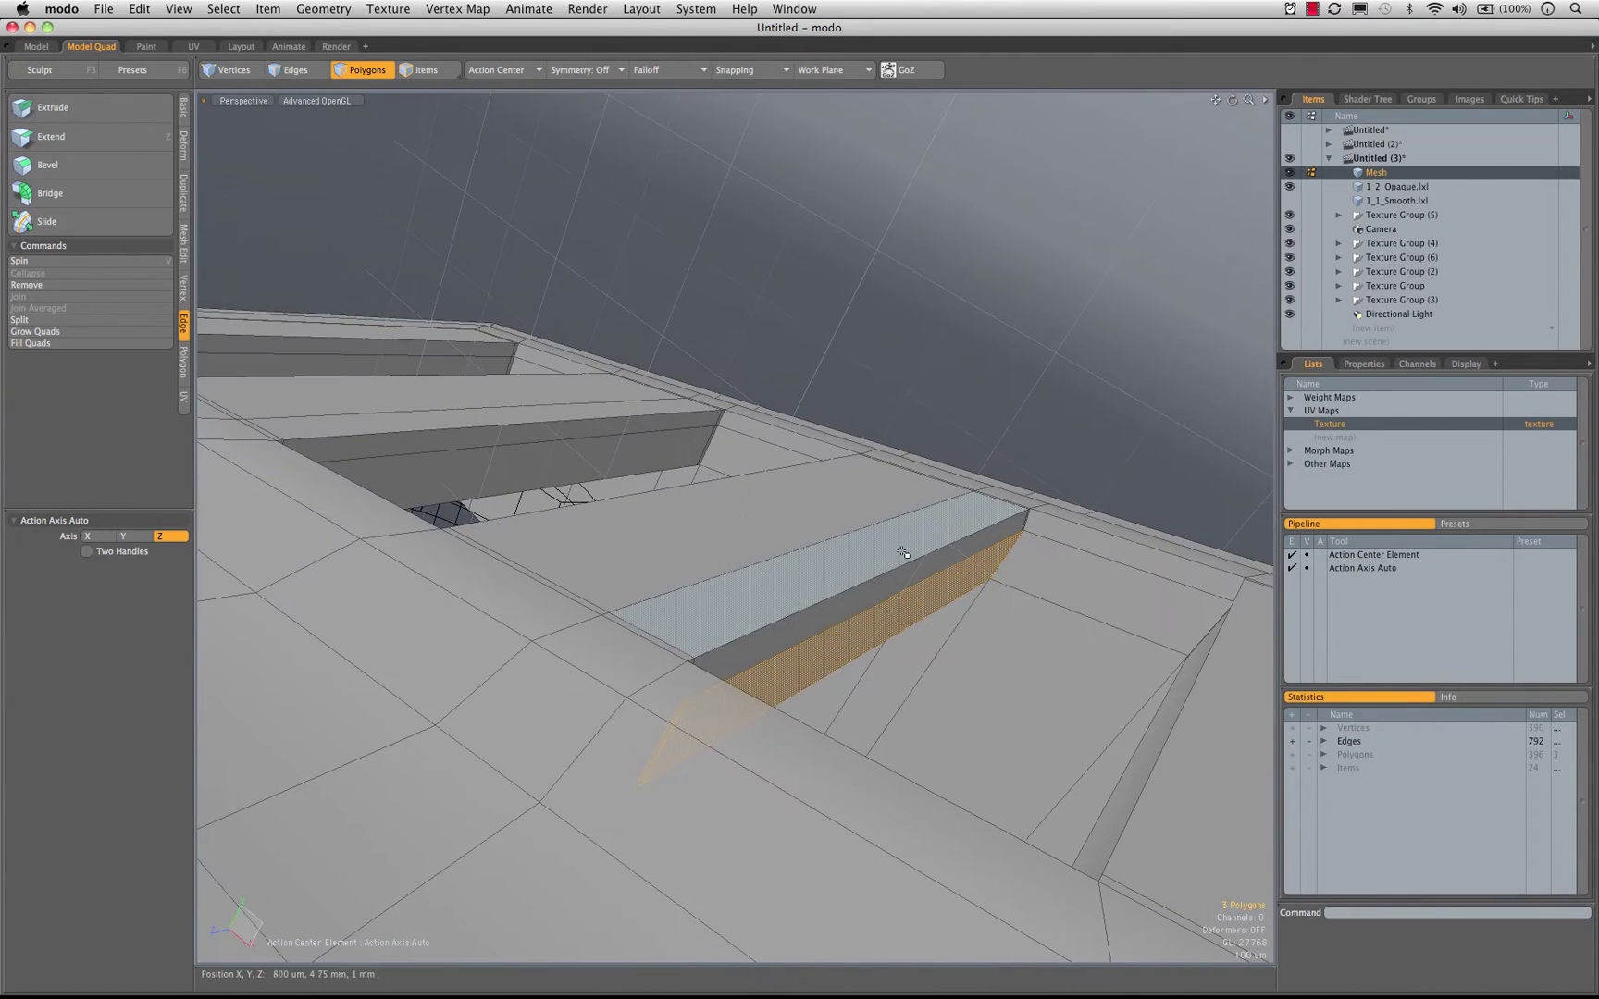
{"action": "left_click_drag", "start_coordinate": [946, 618], "coordinate": [960, 524], "text": "alt"}
{"action": "key", "text": "r"}
{"action": "left_click", "coordinate": [850, 559]}
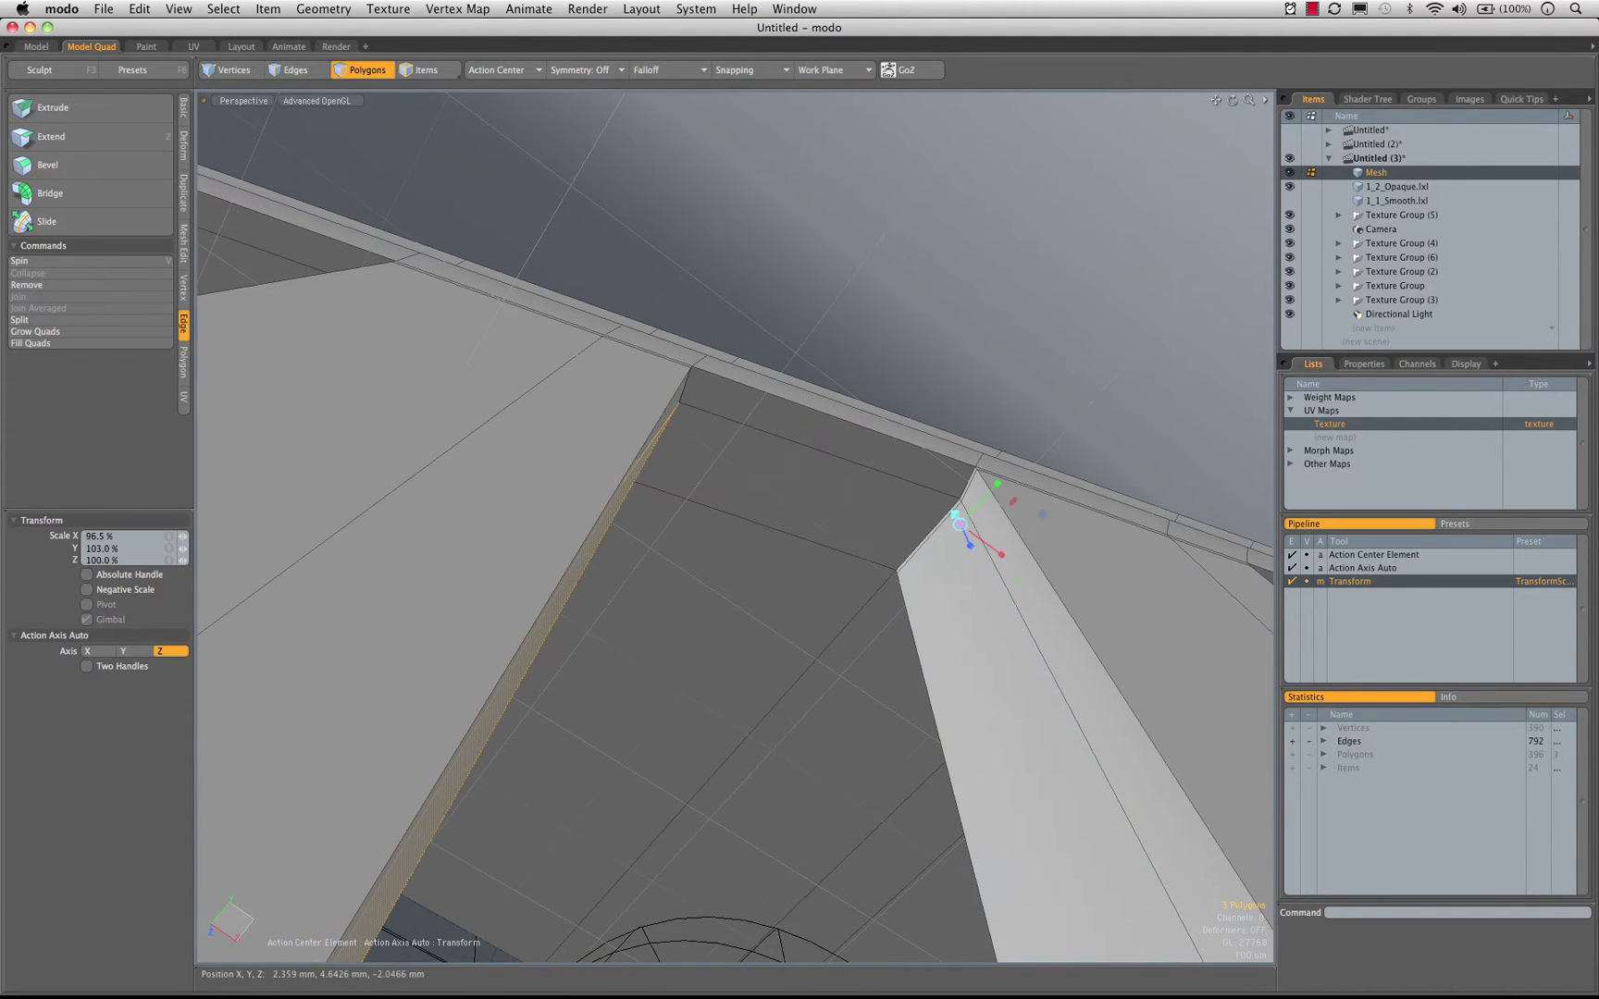
{"action": "key", "text": "space"}
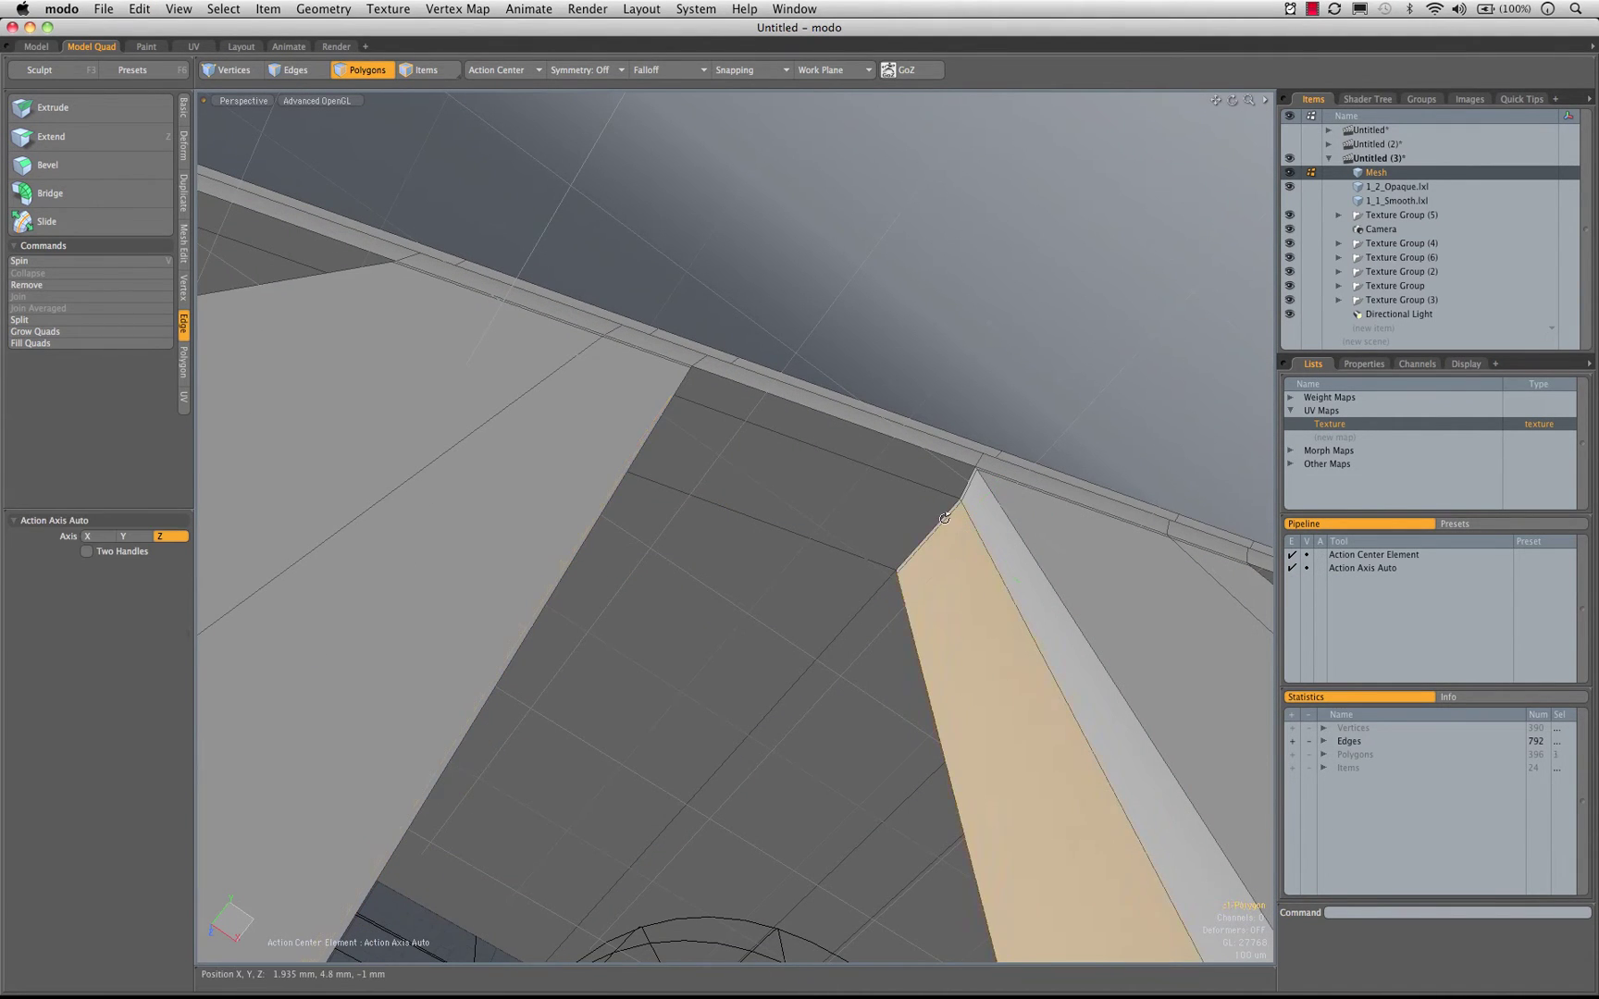
Select the lower strip and end polygons on the wall facing the bar just flattened, and scale them about the wall's upper edge
{"action": "left_click", "coordinate": [946, 525], "text": "shift"}
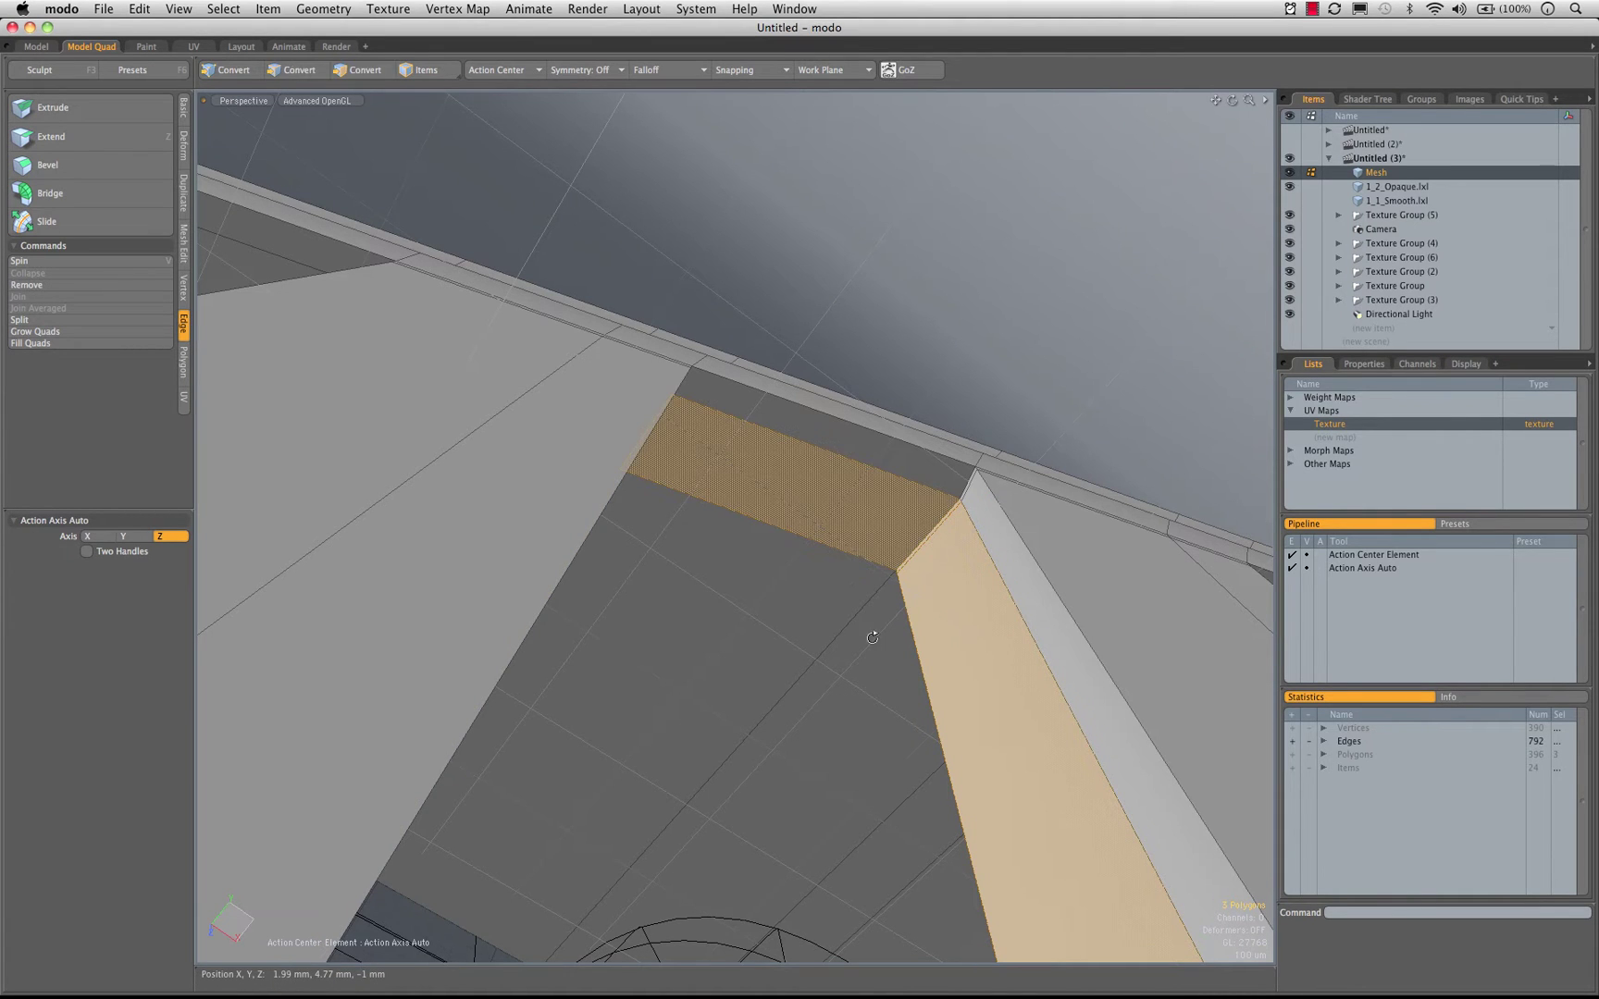
{"action": "left_click_drag", "start_coordinate": [846, 575], "coordinate": [1210, 774], "text": "alt"}
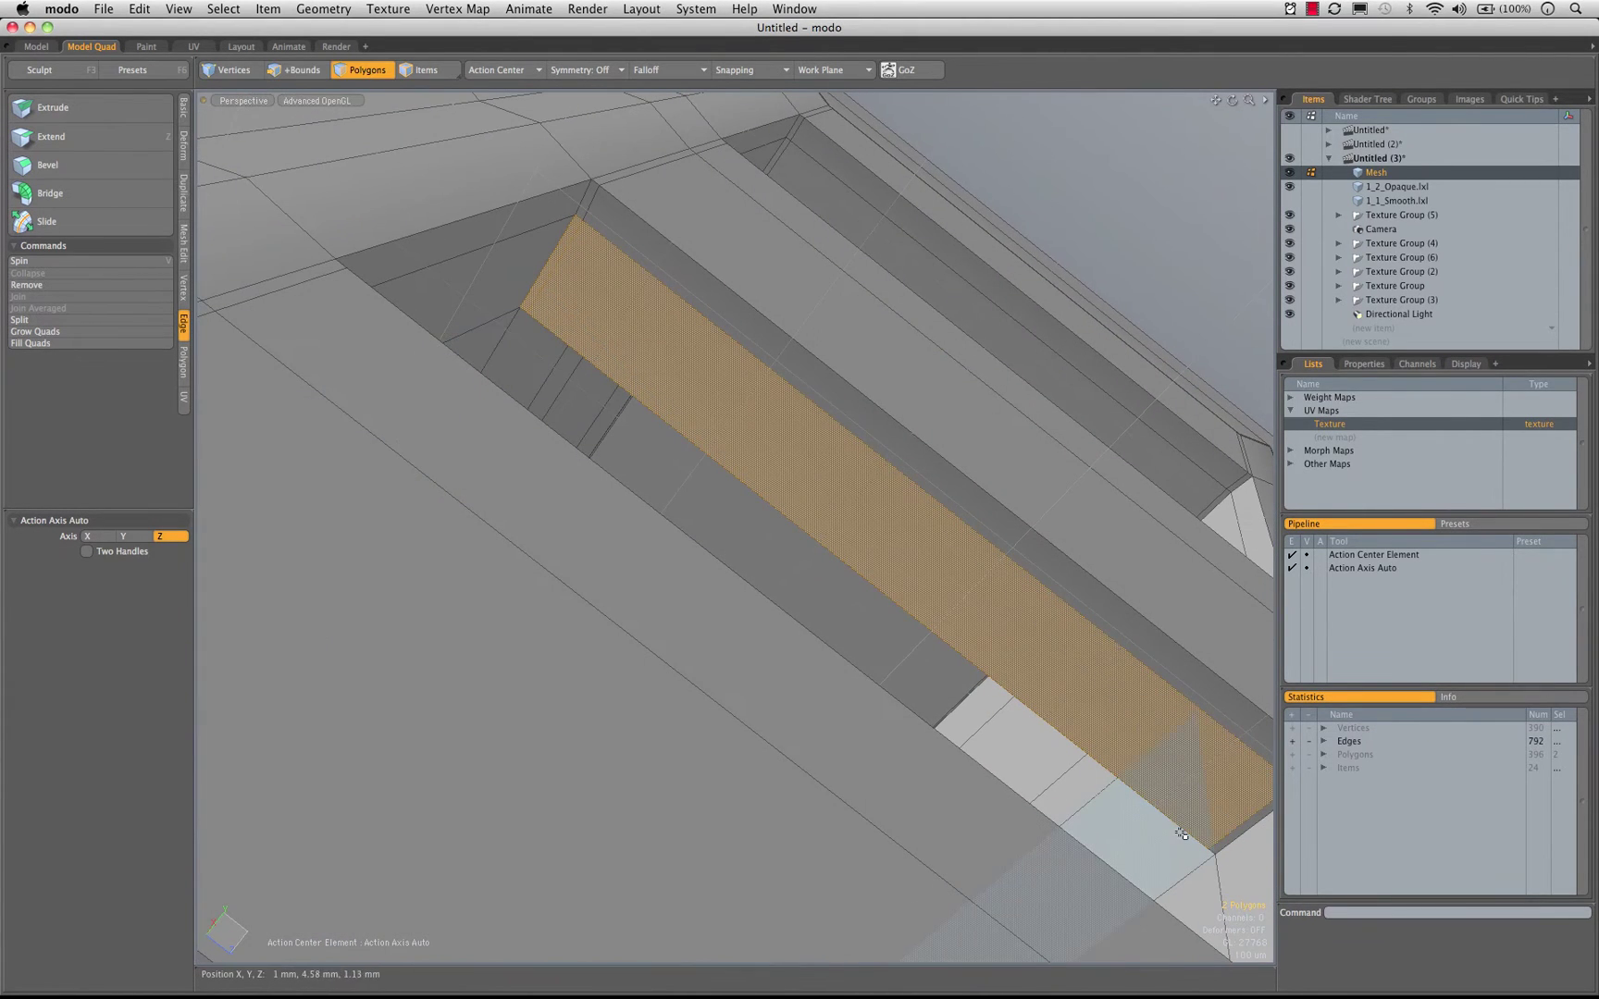
{"action": "key", "text": "r"}
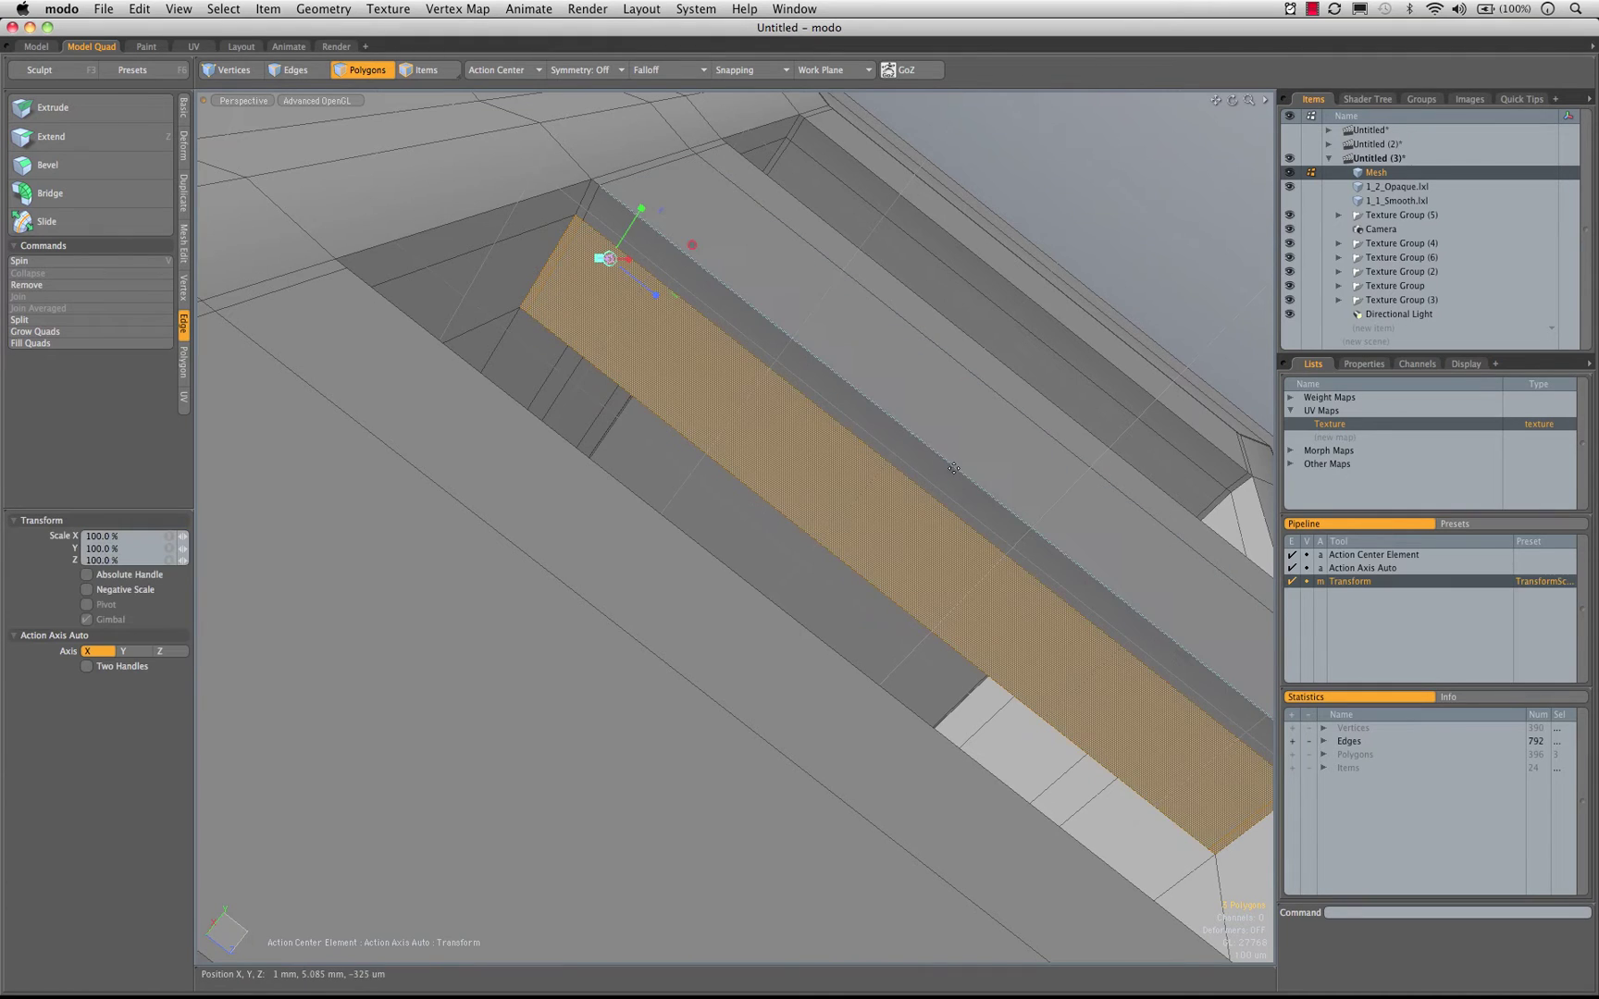
{"action": "left_click", "coordinate": [953, 468]}
{"action": "left_click_drag", "start_coordinate": [953, 476], "coordinate": [852, 384], "text": "alt"}
Undo the unintended scaling of the selected wall polygons
{"action": "left_click", "coordinate": [869, 371]}
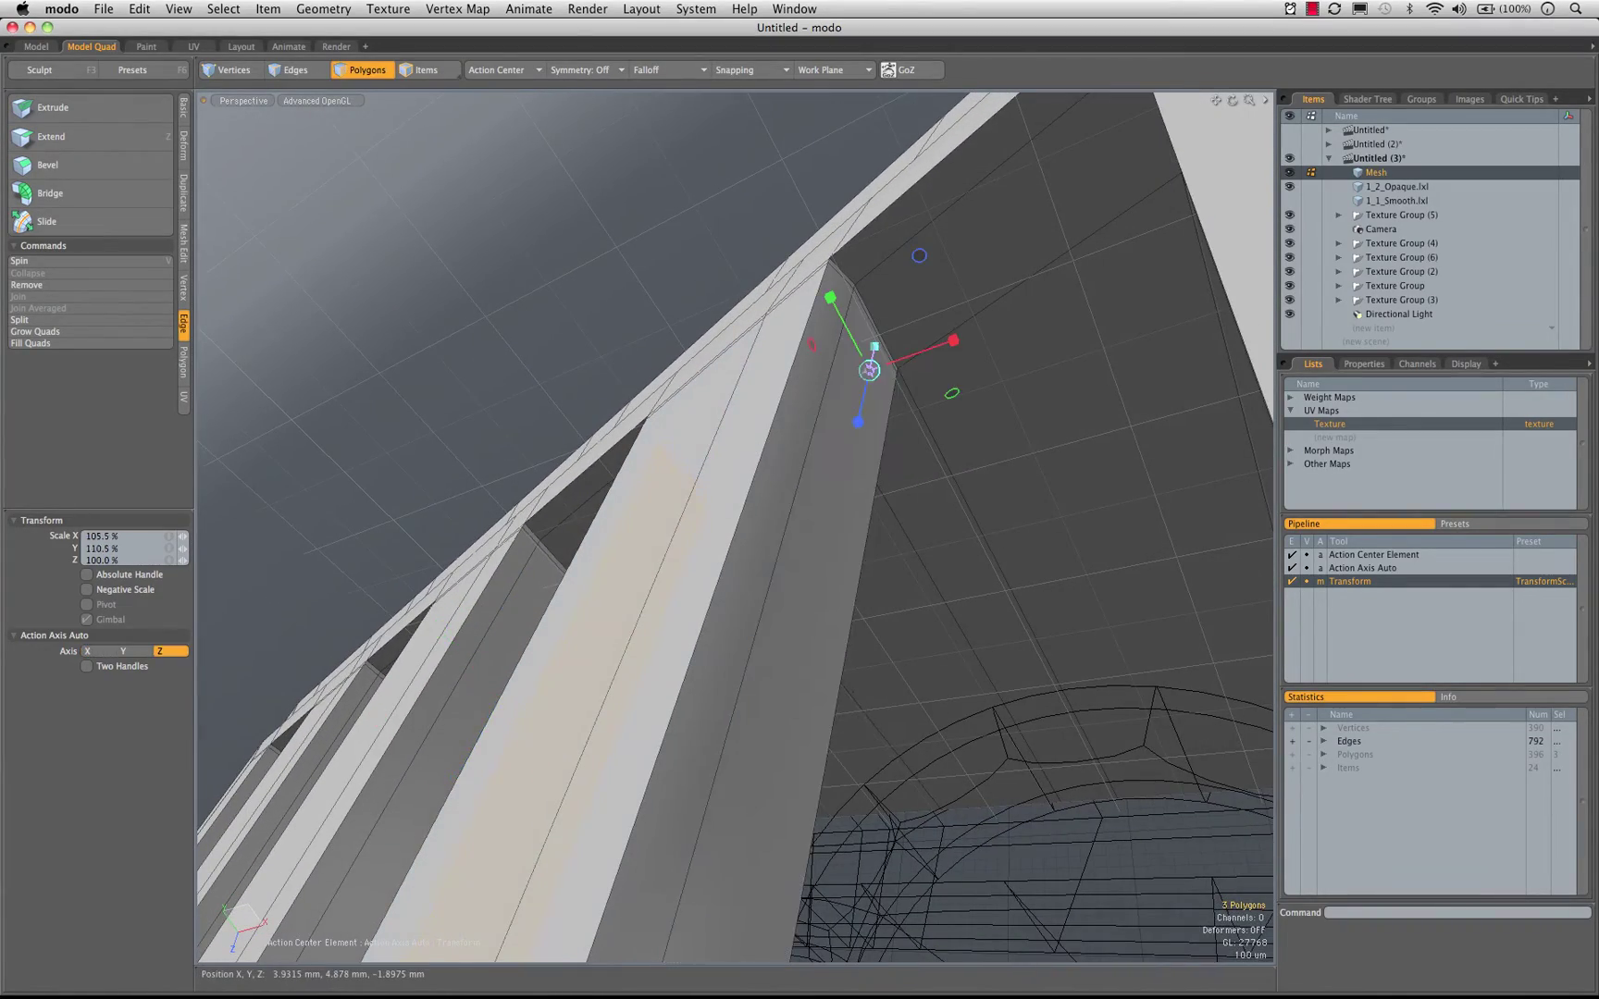
{"action": "key", "text": "space"}
{"action": "left_click_drag", "start_coordinate": [636, 474], "coordinate": [662, 506], "text": "alt"}
{"action": "key", "text": "super+z"}
{"action": "key", "text": "super+z"}
{"action": "key", "text": "super+z"}
{"action": "key", "text": "super+z"}
{"action": "key", "text": "super+z"}
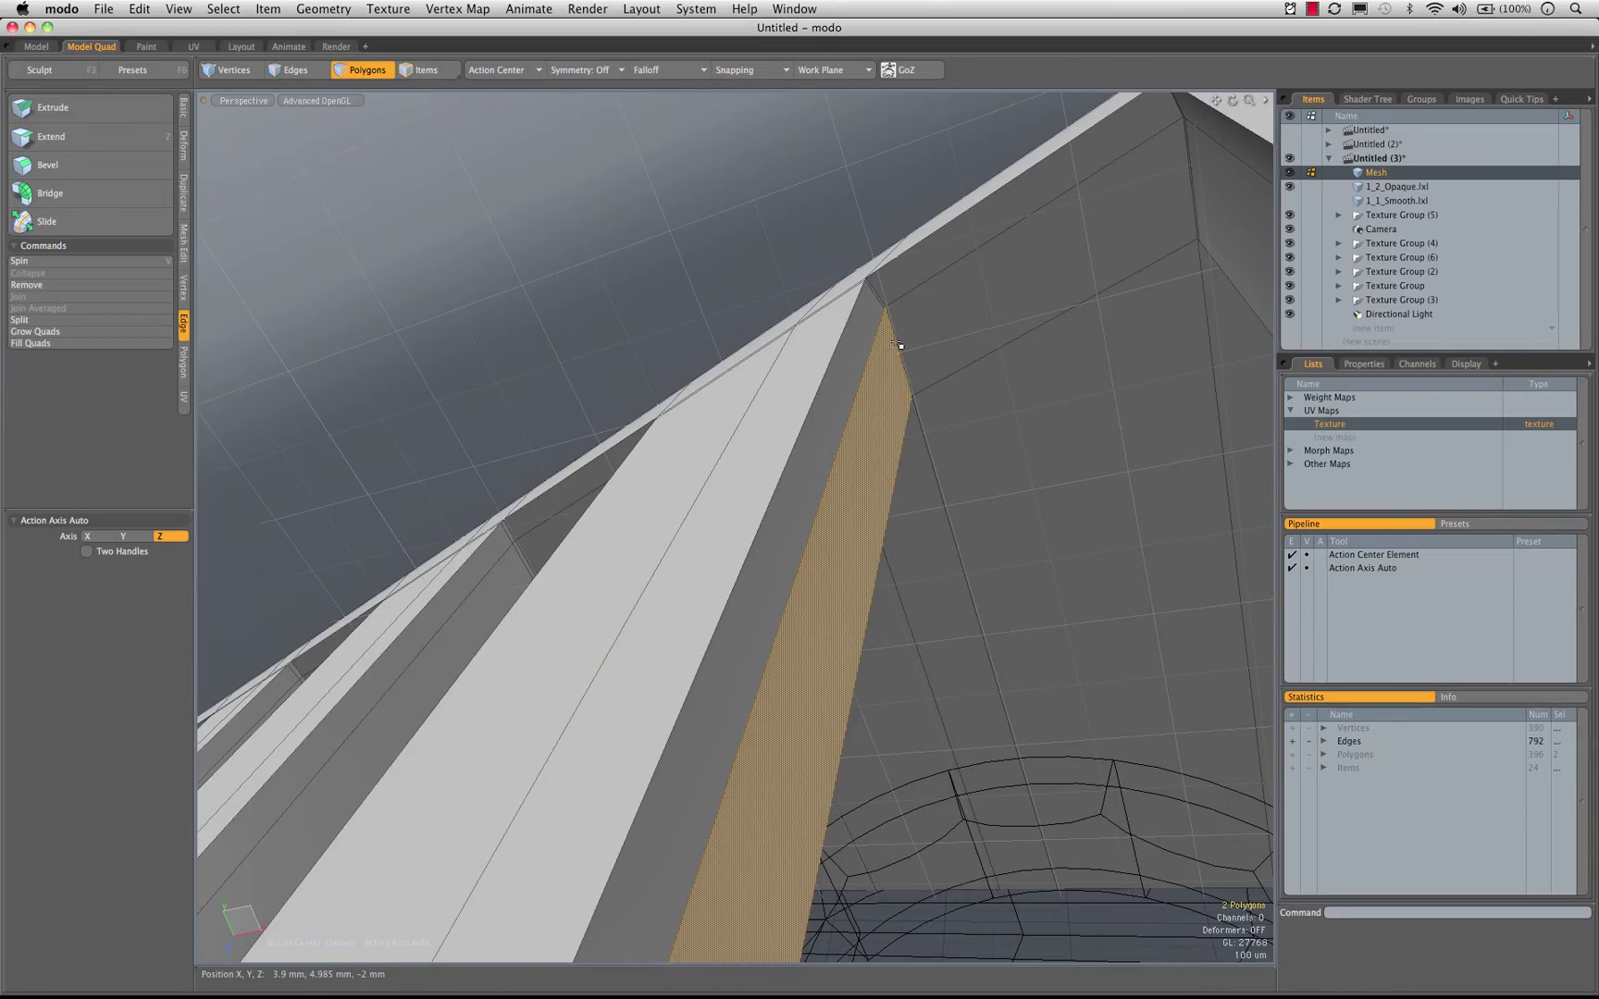
Scale the three lower-strip polygons of the last bar's wall flat, centered on the bar's upper edge
{"action": "left_click_drag", "start_coordinate": [921, 579], "coordinate": [835, 600], "text": "alt"}
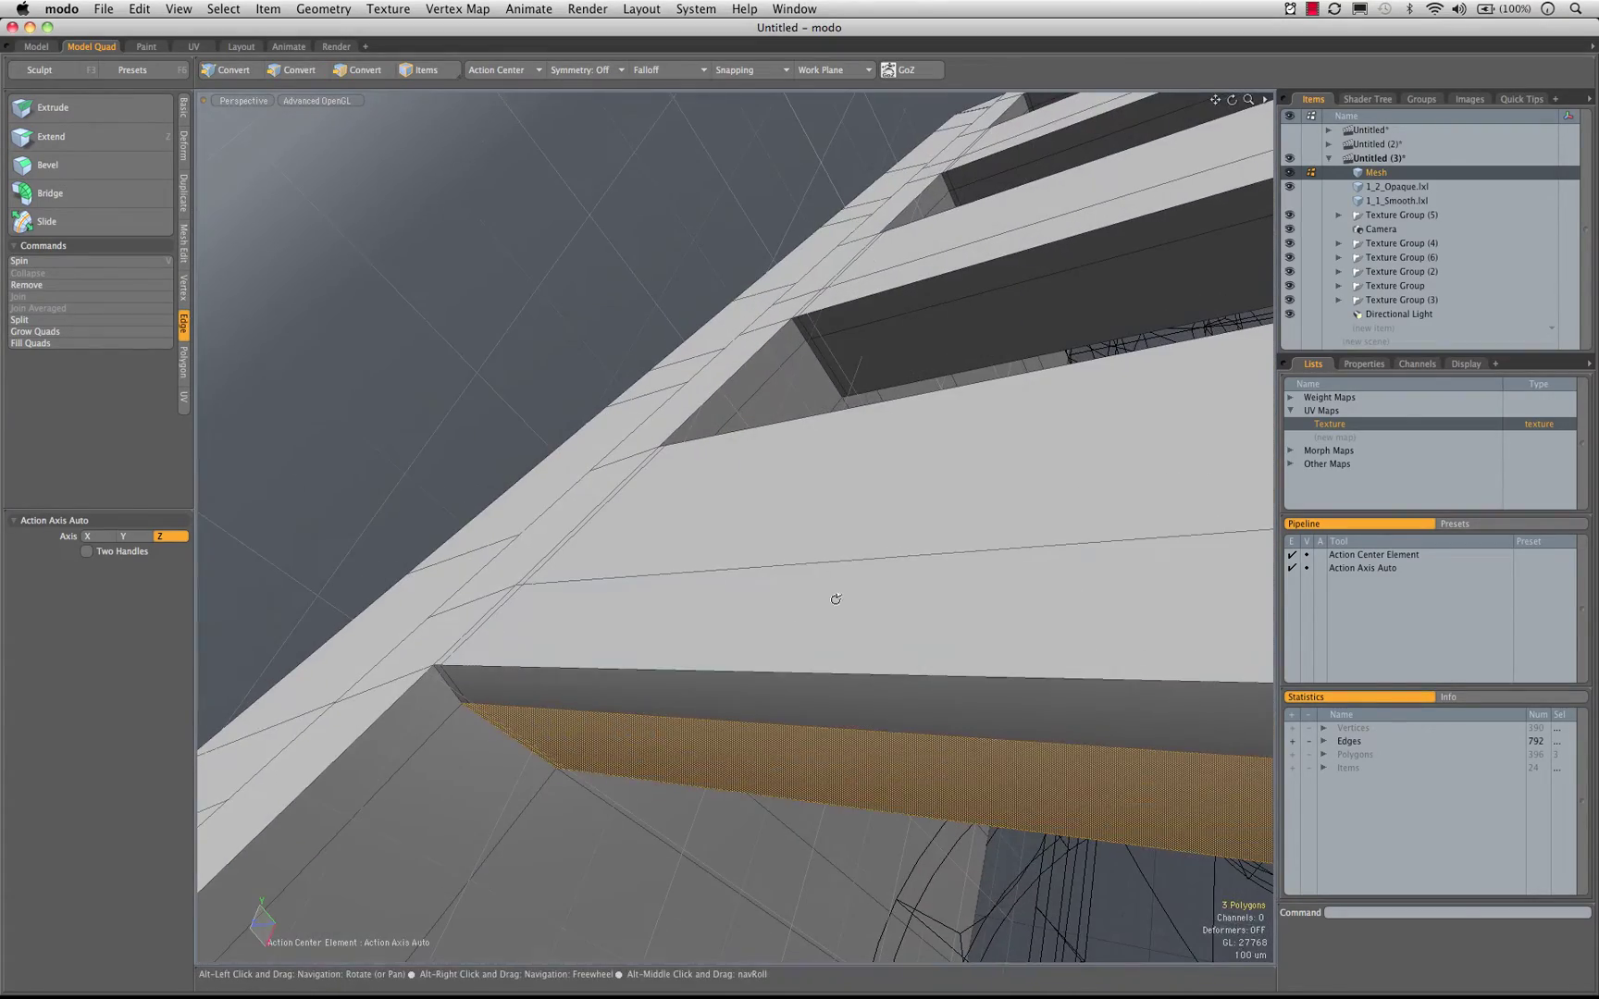
{"action": "key", "text": "r"}
{"action": "left_click", "coordinate": [856, 673]}
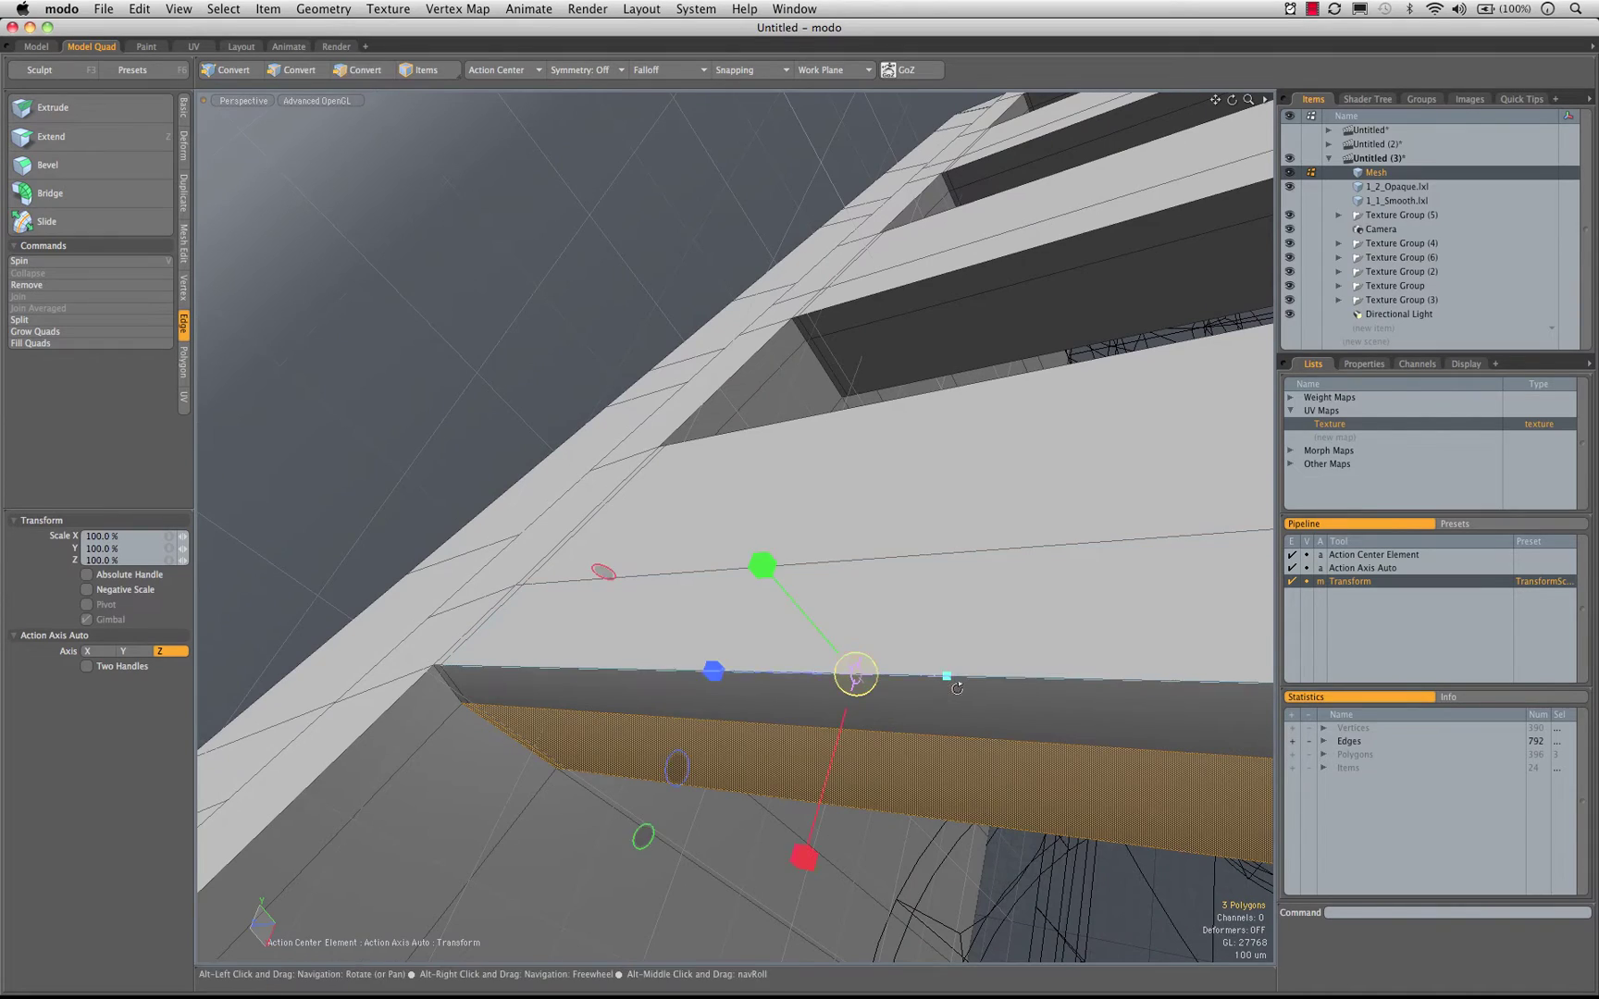
{"action": "left_click_drag", "start_coordinate": [855, 672], "coordinate": [754, 708], "text": "alt"}
{"action": "left_click_drag", "start_coordinate": [635, 898], "coordinate": [513, 832]}
{"action": "left_click_drag", "start_coordinate": [797, 844], "coordinate": [787, 532], "text": "alt"}
{"action": "left_click_drag", "start_coordinate": [787, 532], "coordinate": [684, 573], "text": "alt"}
{"action": "key", "text": "space"}
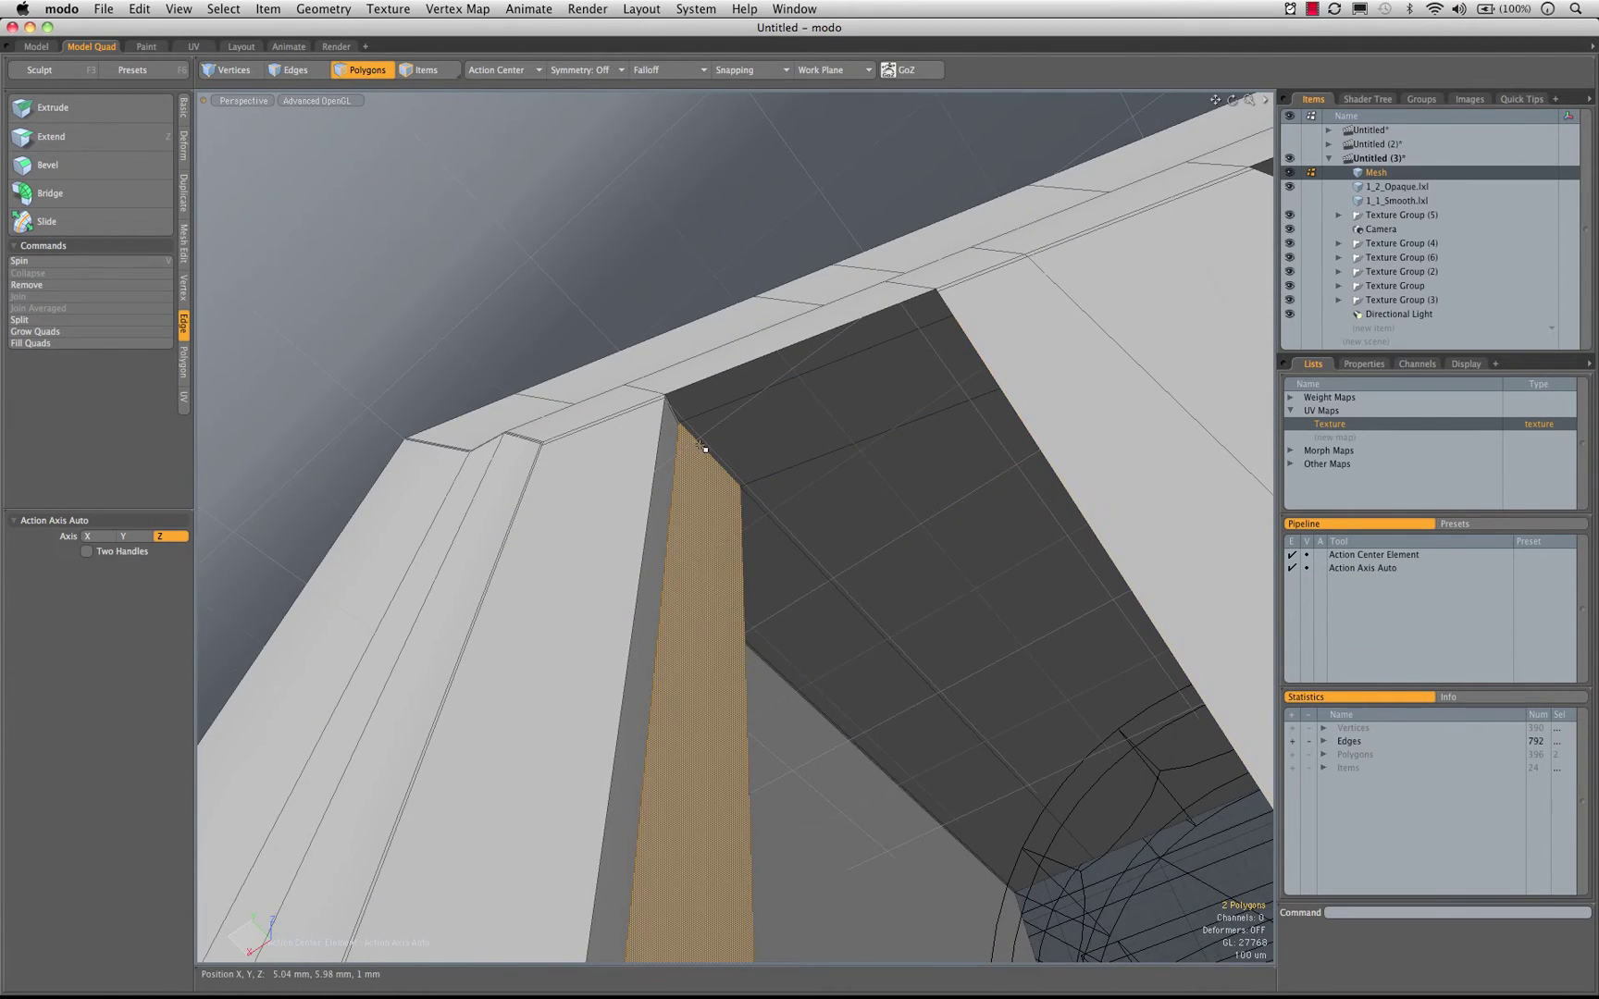
Add the end polygon to the final frame wall's lower strip selection and scale the strip to 0% in X about the upper edge
{"action": "left_click_drag", "start_coordinate": [703, 447], "coordinate": [405, 799], "text": "alt"}
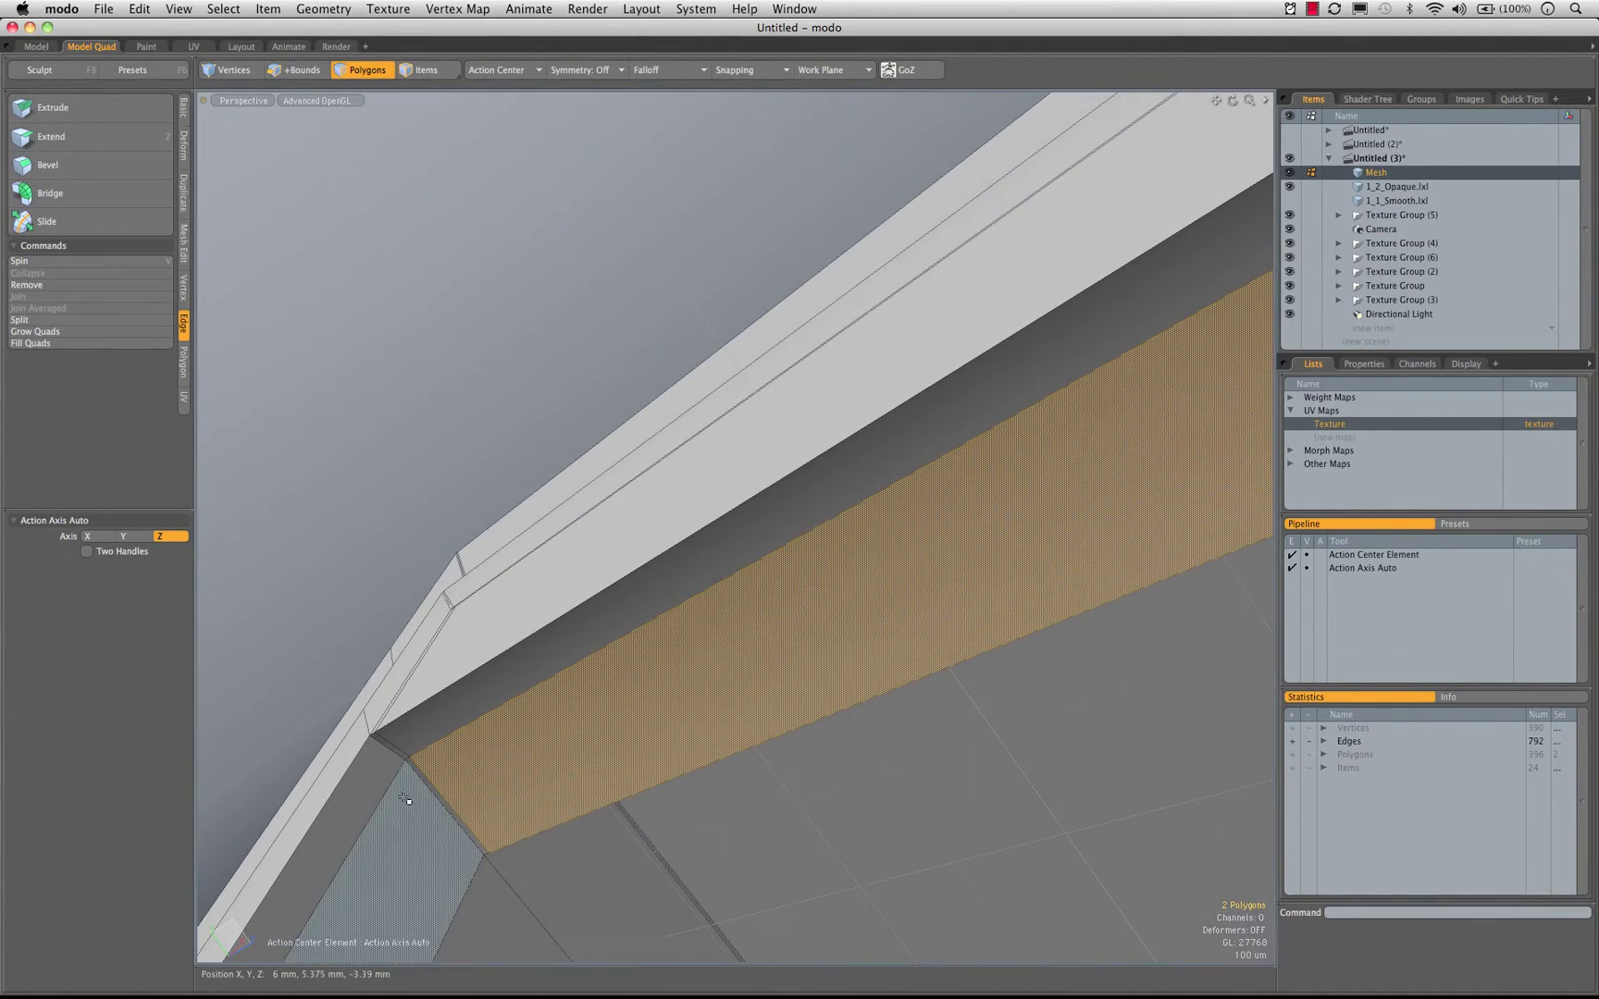
{"action": "left_click", "coordinate": [430, 797], "text": "shift"}
{"action": "key", "text": "r"}
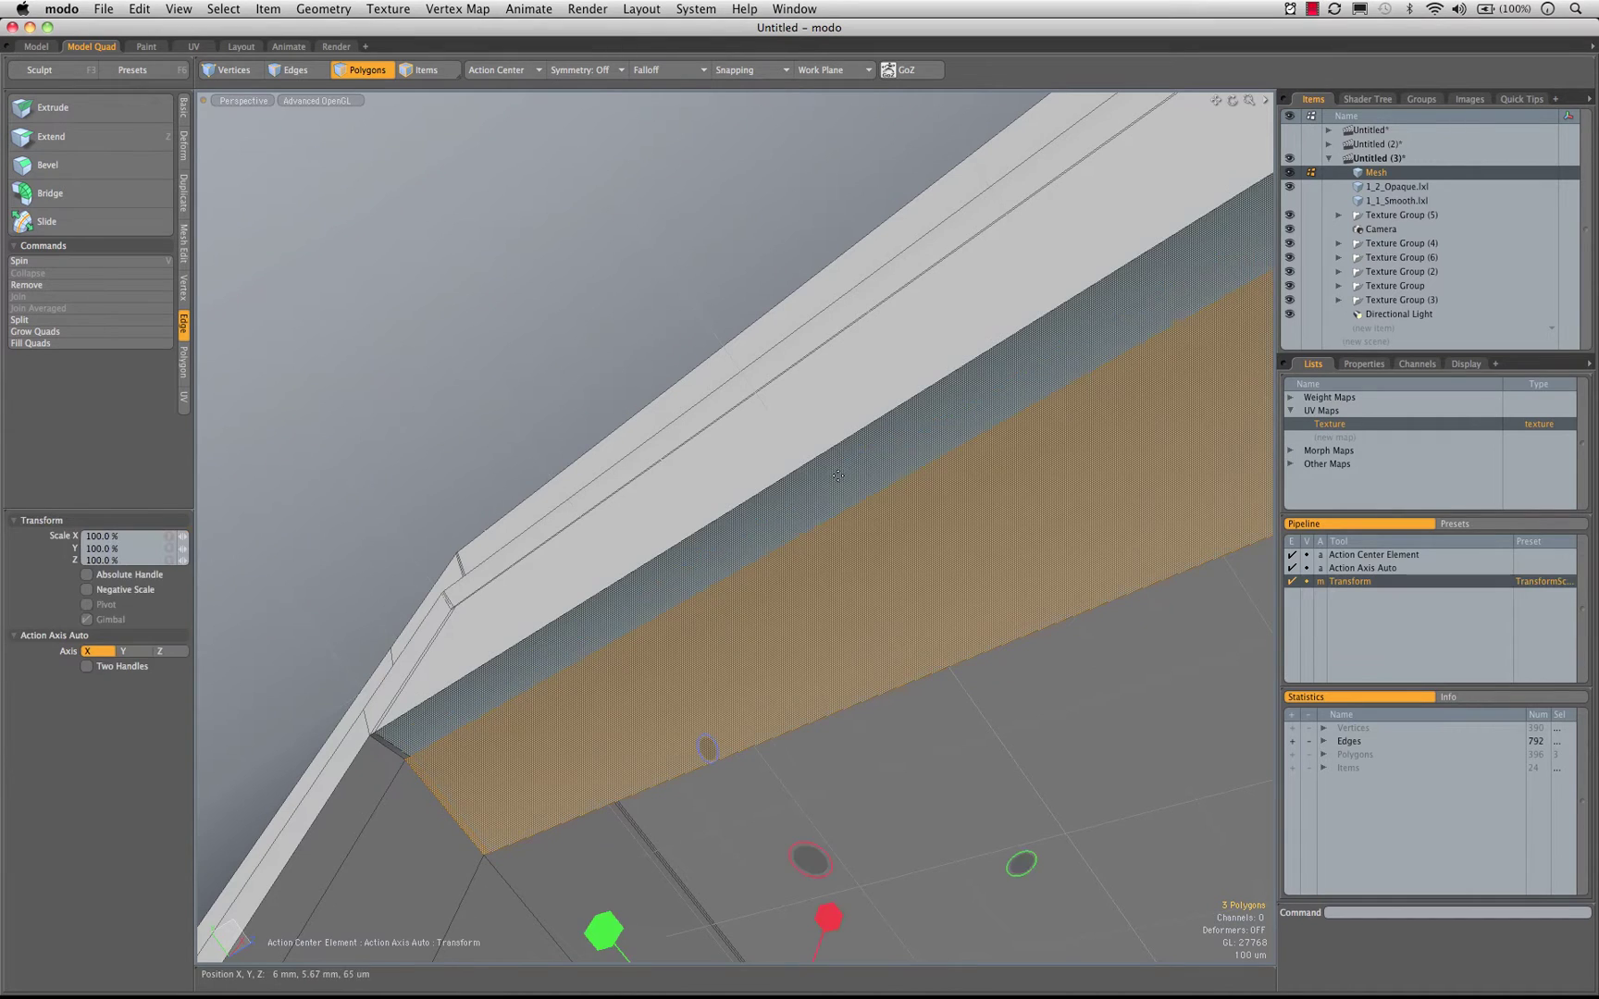
{"action": "left_click", "coordinate": [838, 444]}
{"action": "left_click_drag", "start_coordinate": [838, 446], "coordinate": [679, 778], "text": "alt"}
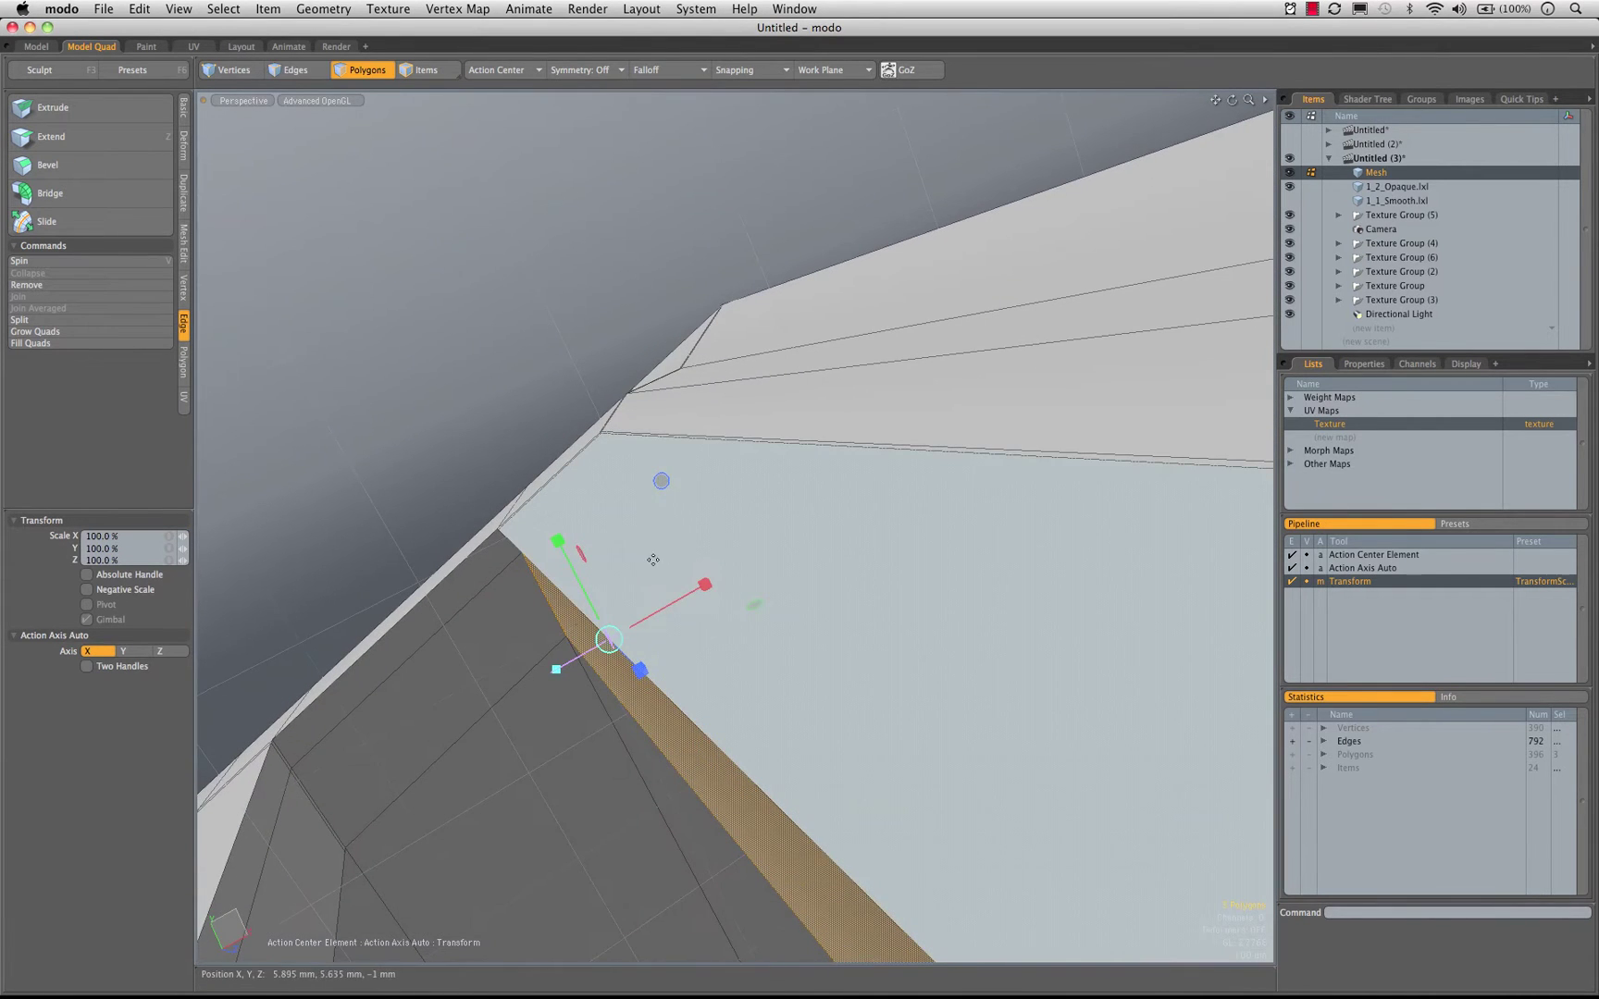
{"action": "left_click", "coordinate": [709, 586]}
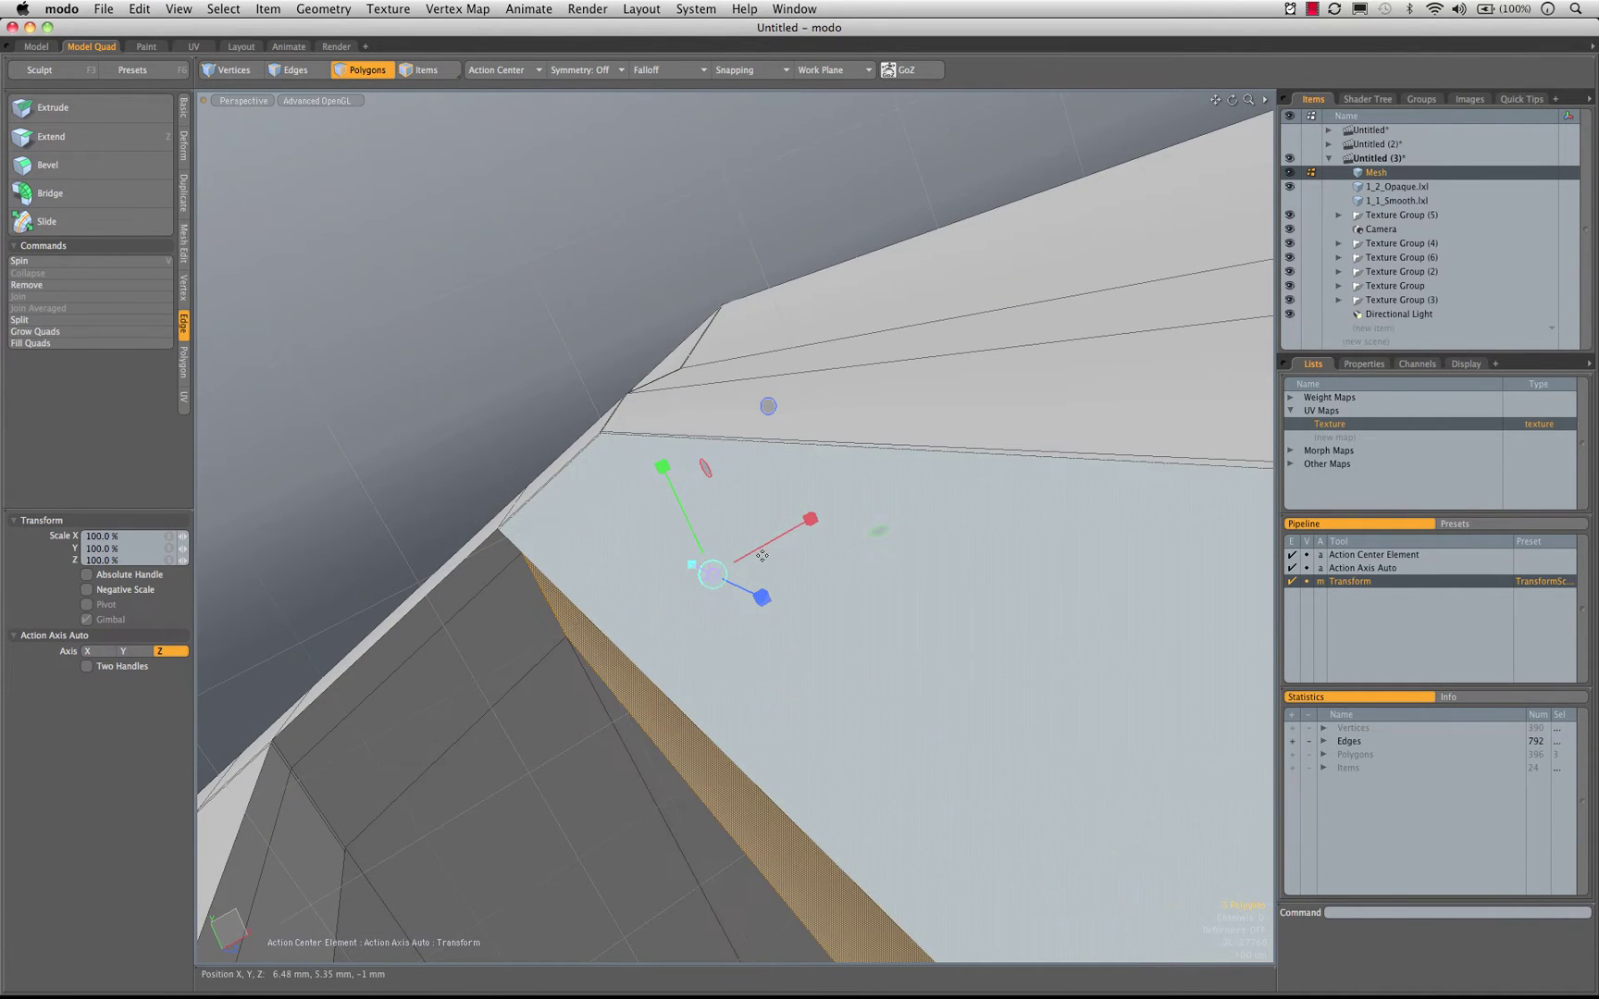
{"action": "left_click_drag", "start_coordinate": [607, 660], "coordinate": [687, 552], "text": "alt"}
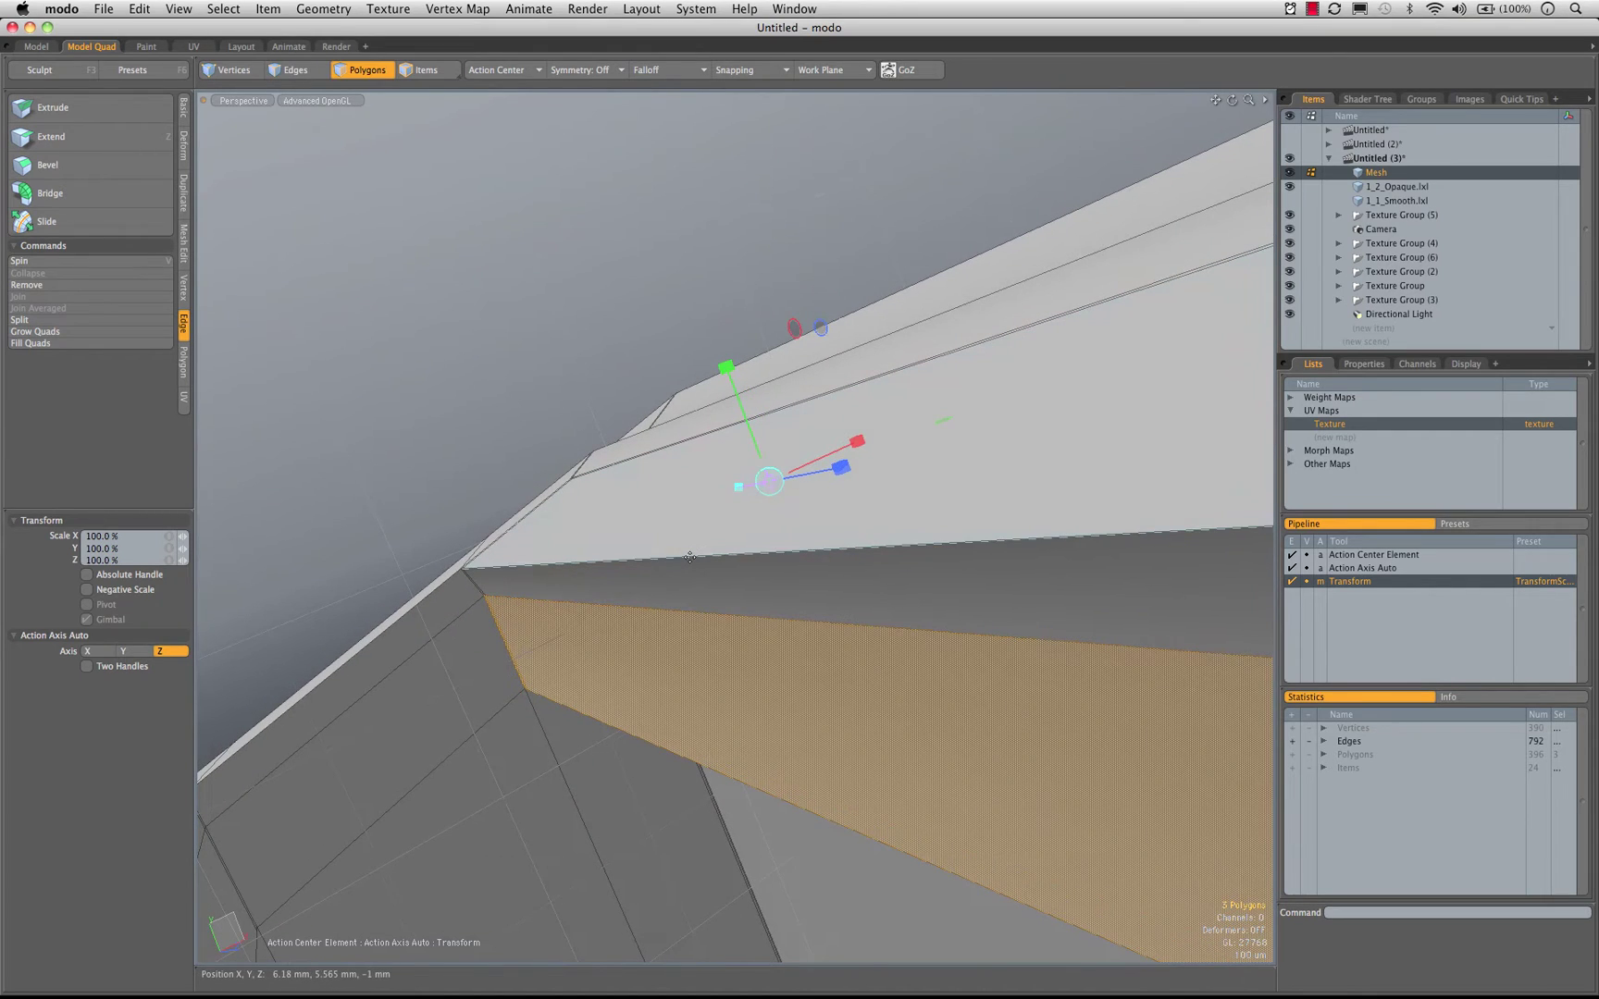
{"action": "left_click", "coordinate": [690, 557]}
{"action": "left_click_drag", "start_coordinate": [794, 511], "coordinate": [685, 558]}
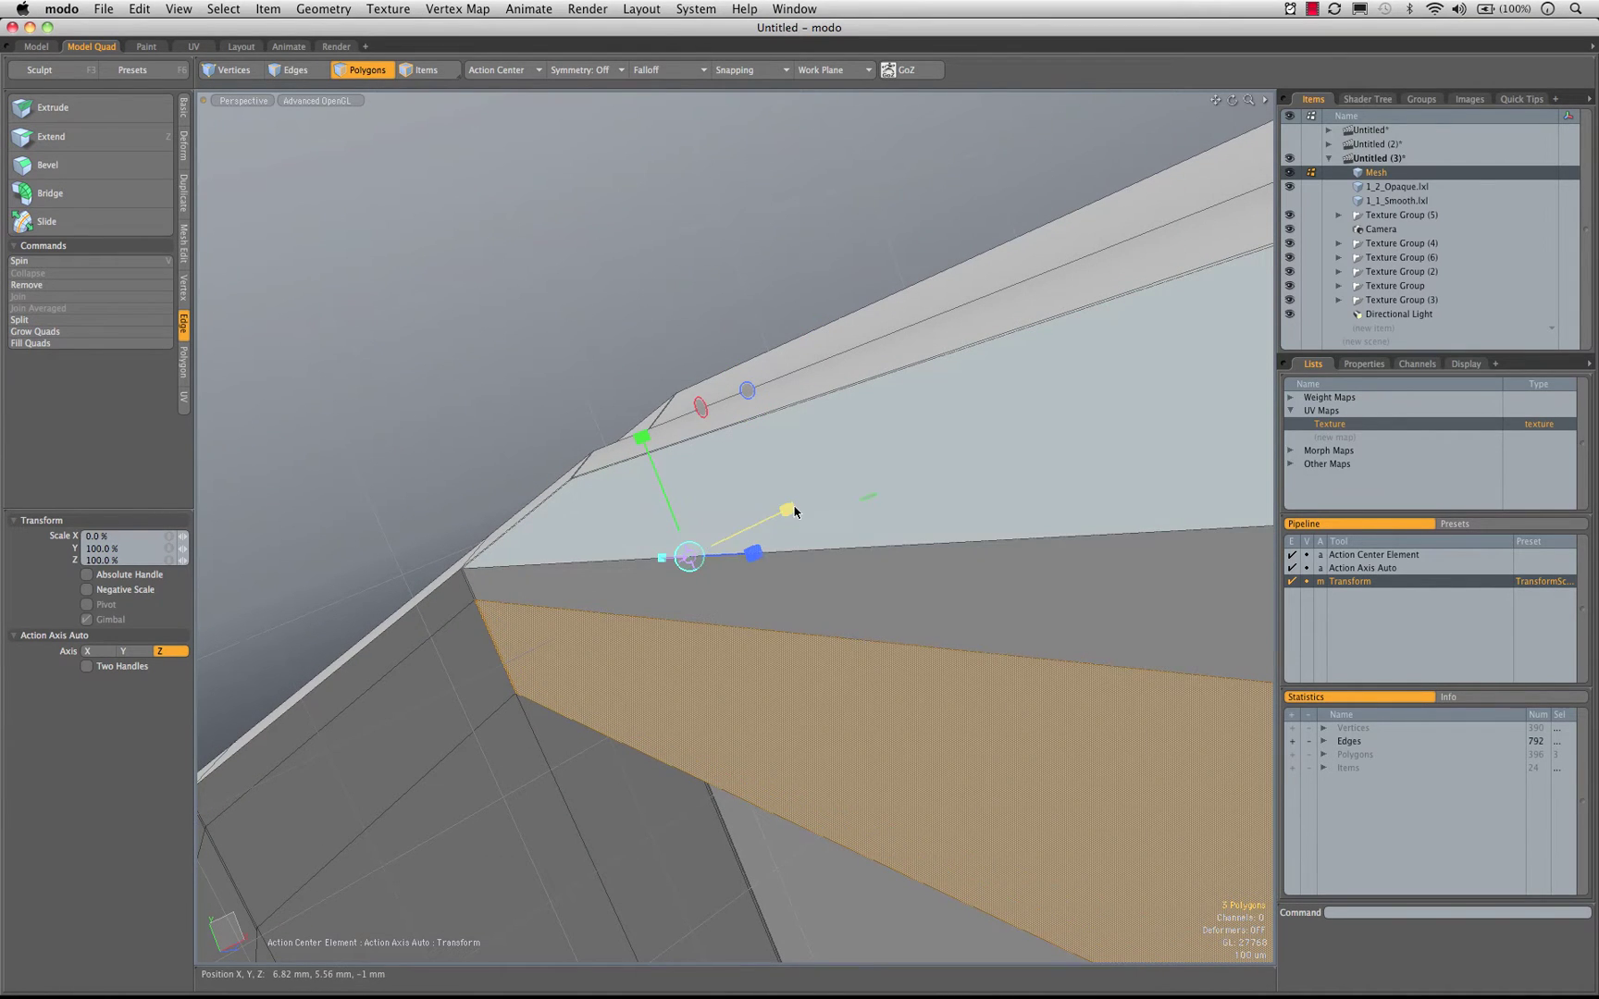
Clear the strip selection and check the frame openings with subdivision smoothing turned on briefly
{"action": "key", "text": "space"}
{"action": "left_click", "coordinate": [416, 386]}
{"action": "left_click_drag", "start_coordinate": [415, 386], "coordinate": [962, 518], "text": "alt"}
{"action": "mouse_move", "coordinate": [659, 573]}
{"action": "left_mouse_down", "text": "alt"}
{"action": "mouse_move", "coordinate": [555, 547]}
{"action": "mouse_move", "coordinate": [650, 575]}
{"action": "left_mouse_up", "text": "alt"}
{"action": "key", "text": "Tab"}
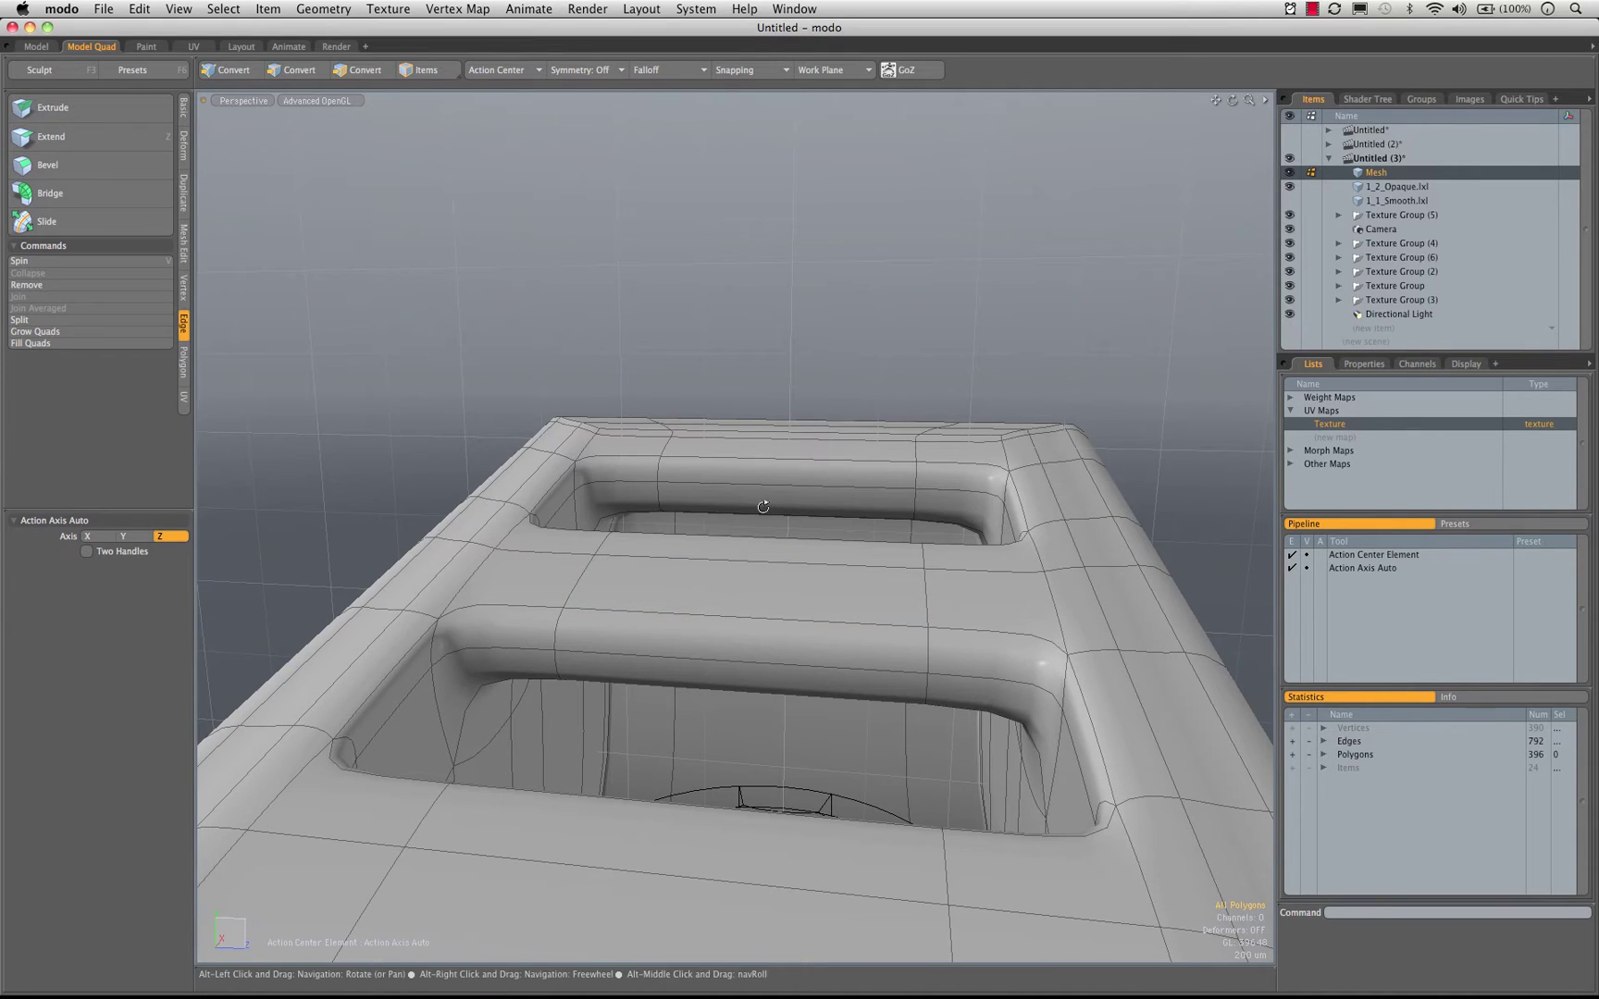
{"action": "key", "text": "Tab"}
Select the eight downhill-facing wall polygons in the four openings and move them about 440 µm down in Y
{"action": "left_click_drag", "start_coordinate": [786, 571], "coordinate": [751, 504], "text": "alt"}
{"action": "left_click_drag", "start_coordinate": [840, 461], "coordinate": [829, 484]}
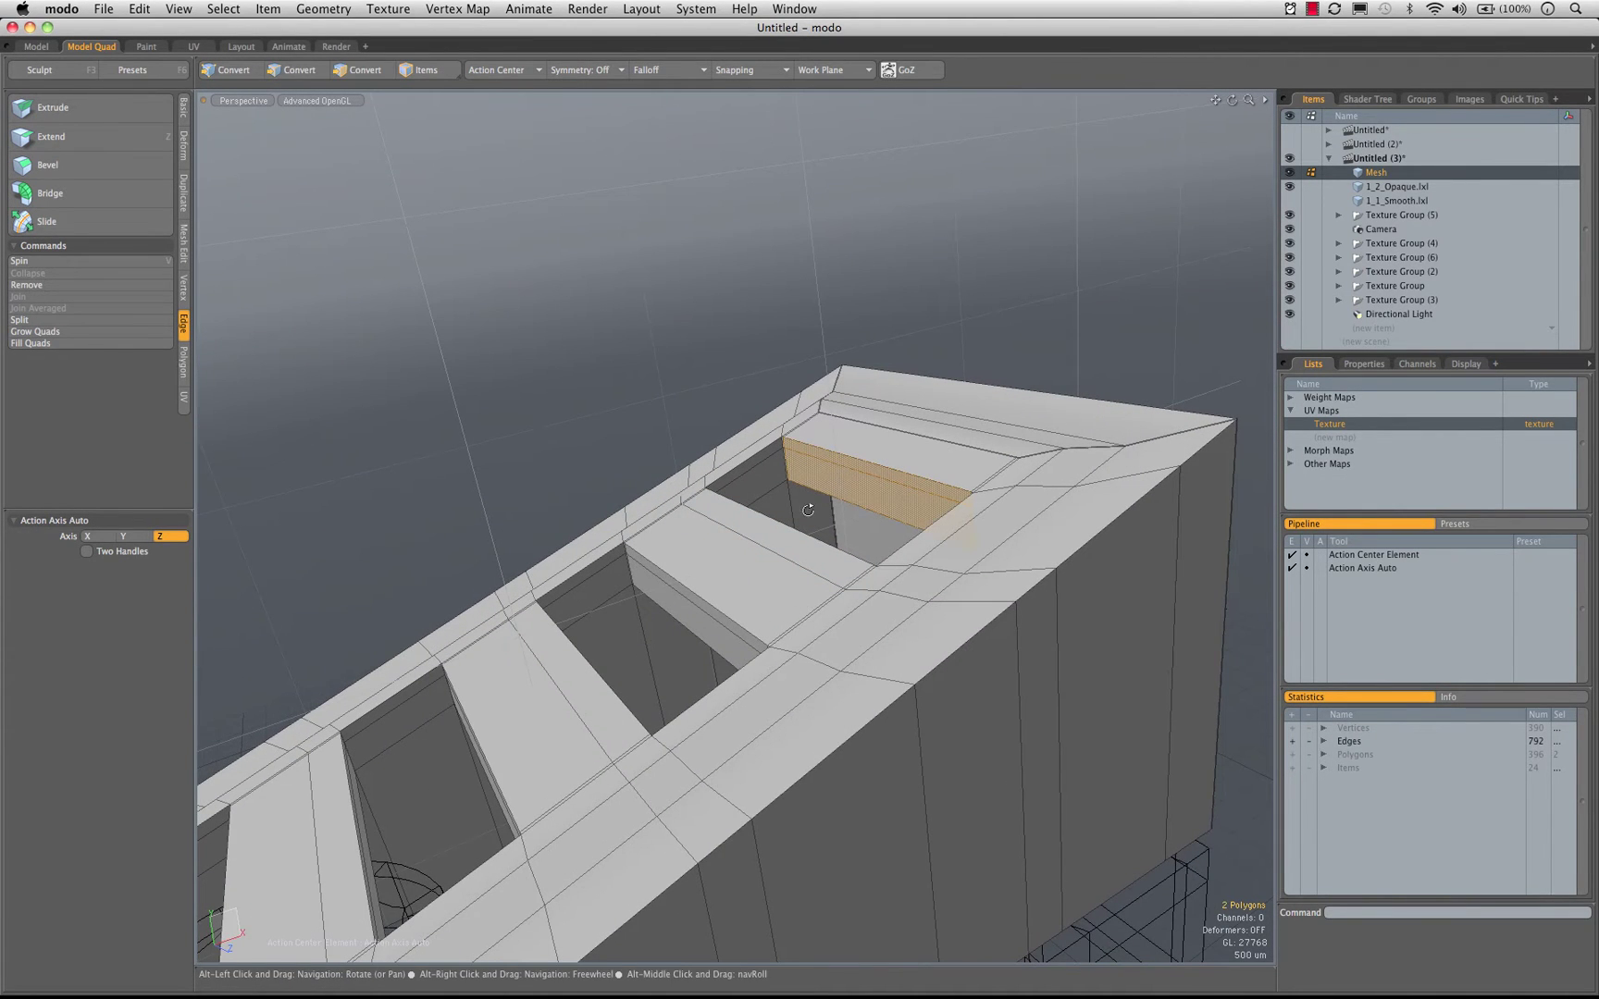
{"action": "left_click_drag", "start_coordinate": [661, 584], "coordinate": [689, 575], "text": "alt"}
{"action": "left_click", "coordinate": [685, 586], "text": "shift"}
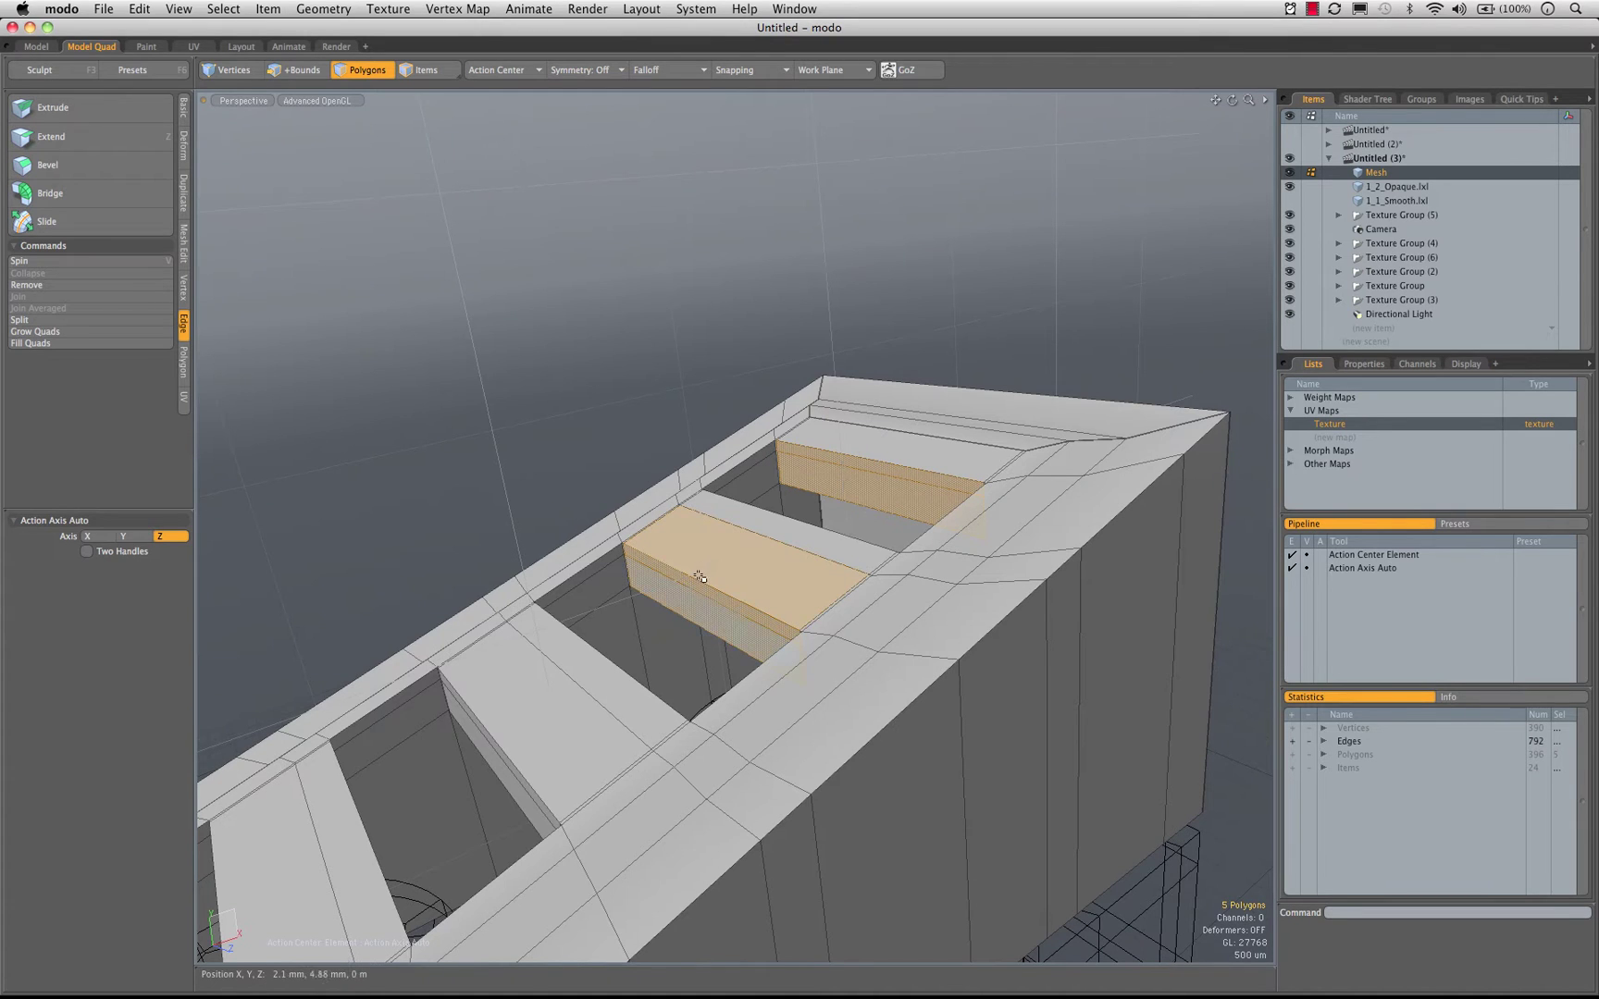
{"action": "left_click_drag", "start_coordinate": [601, 657], "coordinate": [664, 636], "text": "alt"}
{"action": "left_click_drag", "start_coordinate": [535, 695], "coordinate": [305, 693], "text": "shift"}
{"action": "scroll", "coordinate": [528, 701], "scroll_direction": "down", "scroll_amount": 3}
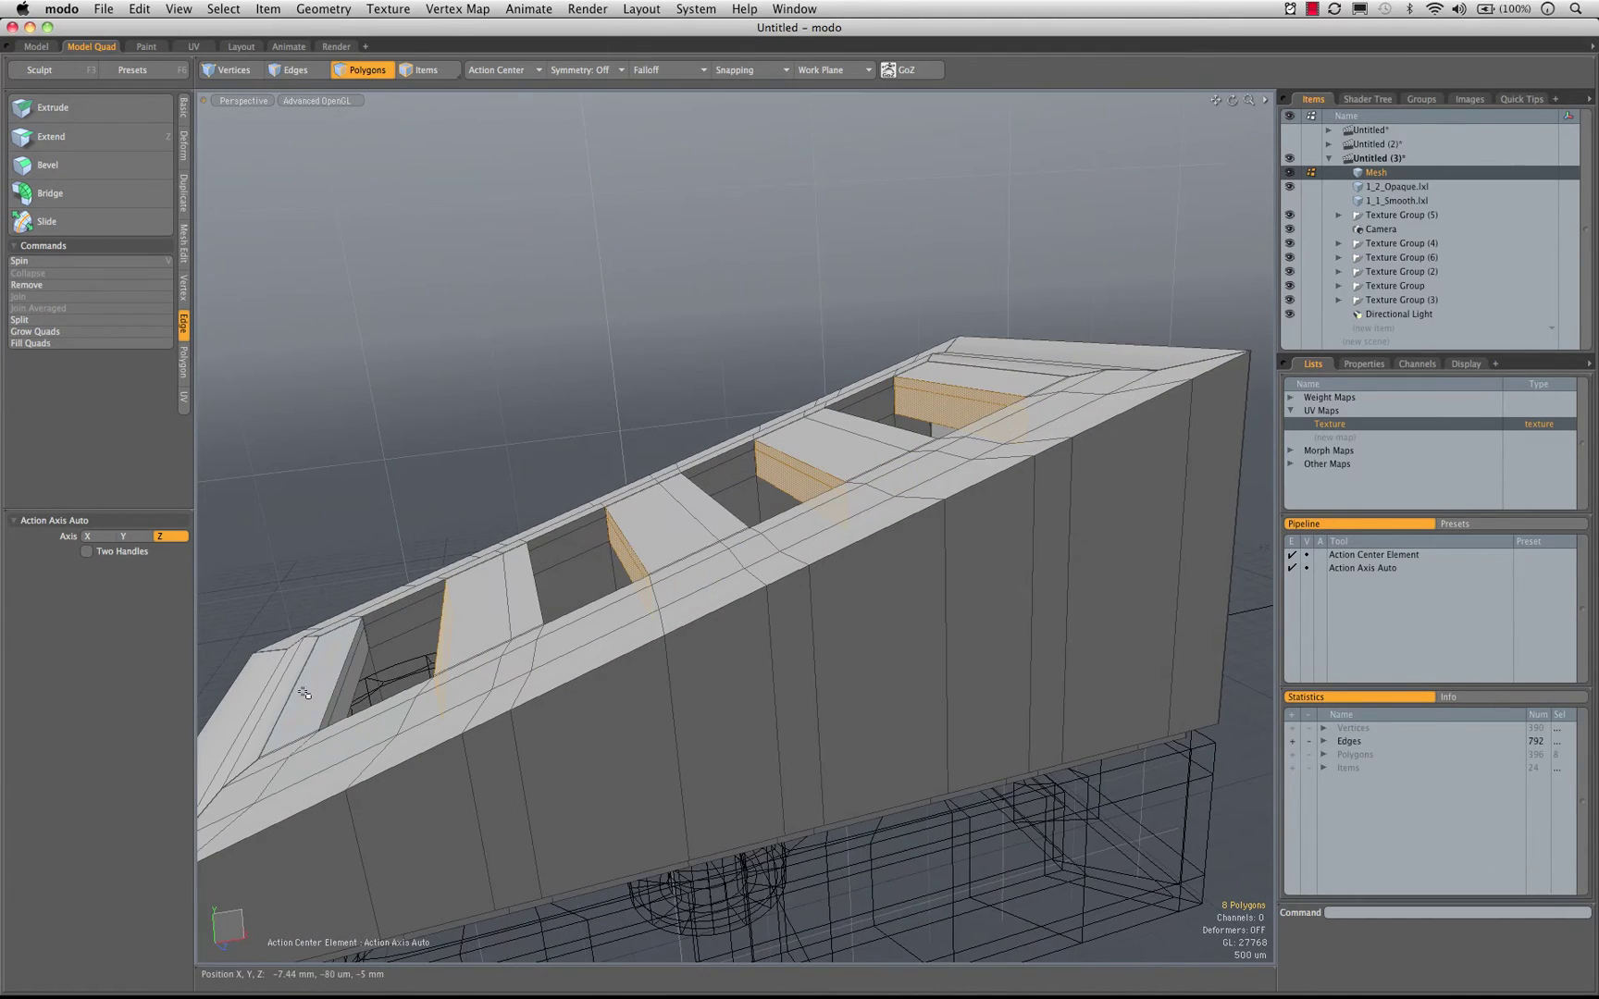
{"action": "scroll", "coordinate": [327, 688], "scroll_direction": "up", "scroll_amount": 3}
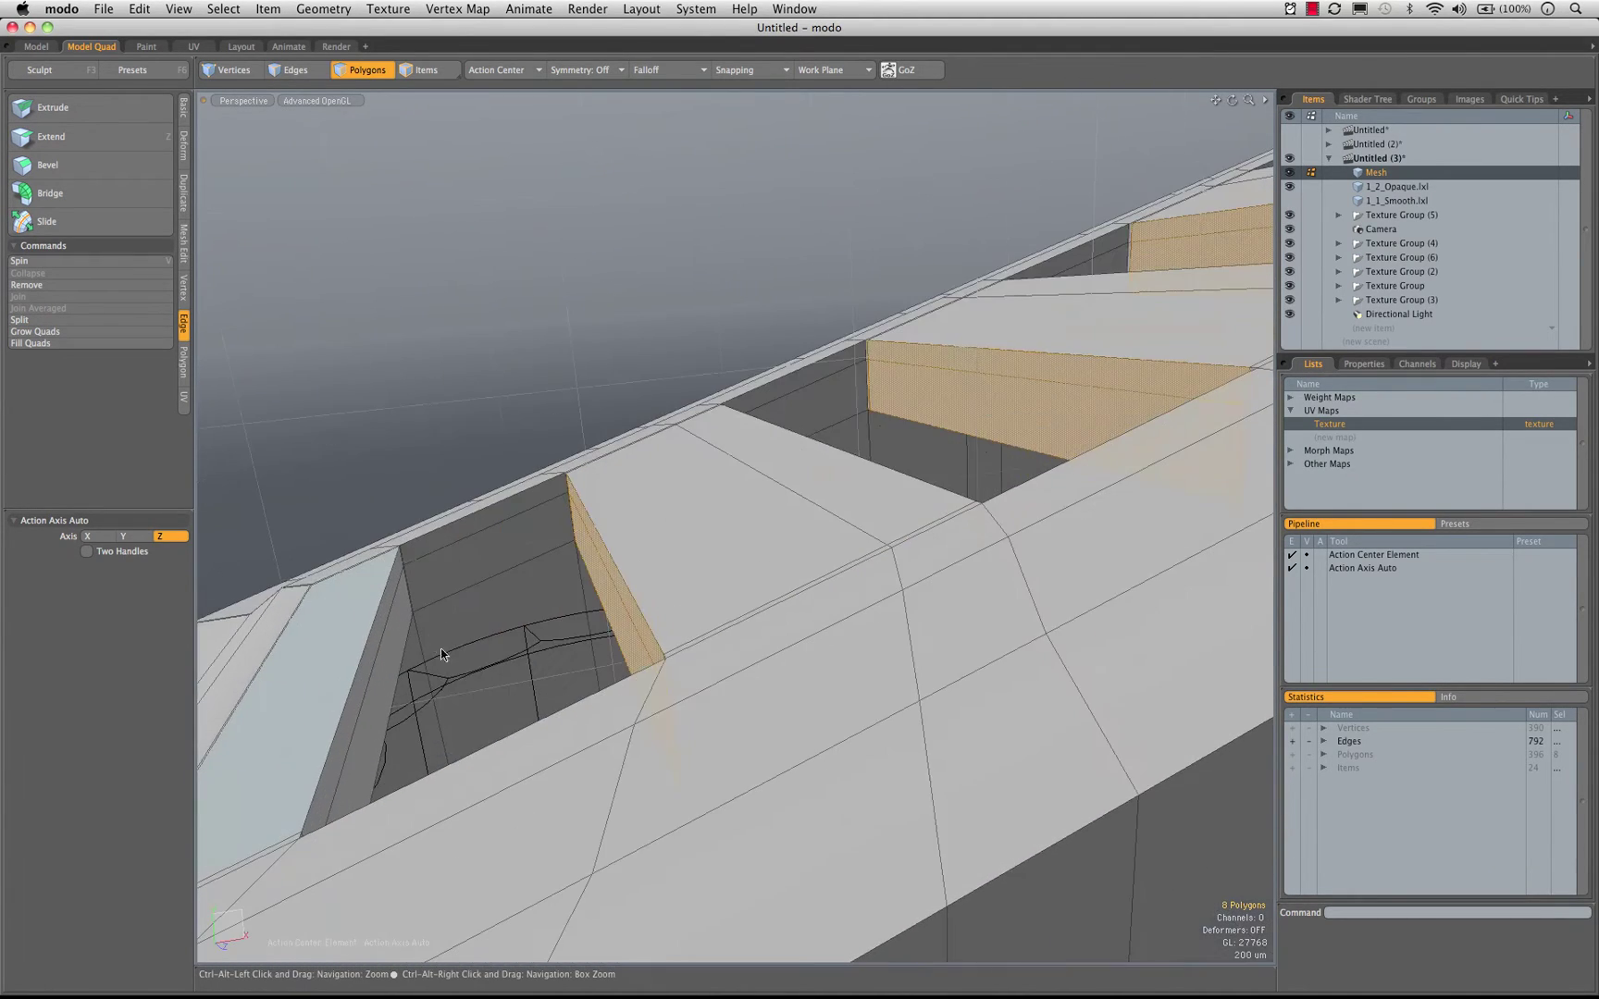
{"action": "scroll", "coordinate": [555, 601], "scroll_direction": "up", "scroll_amount": 4}
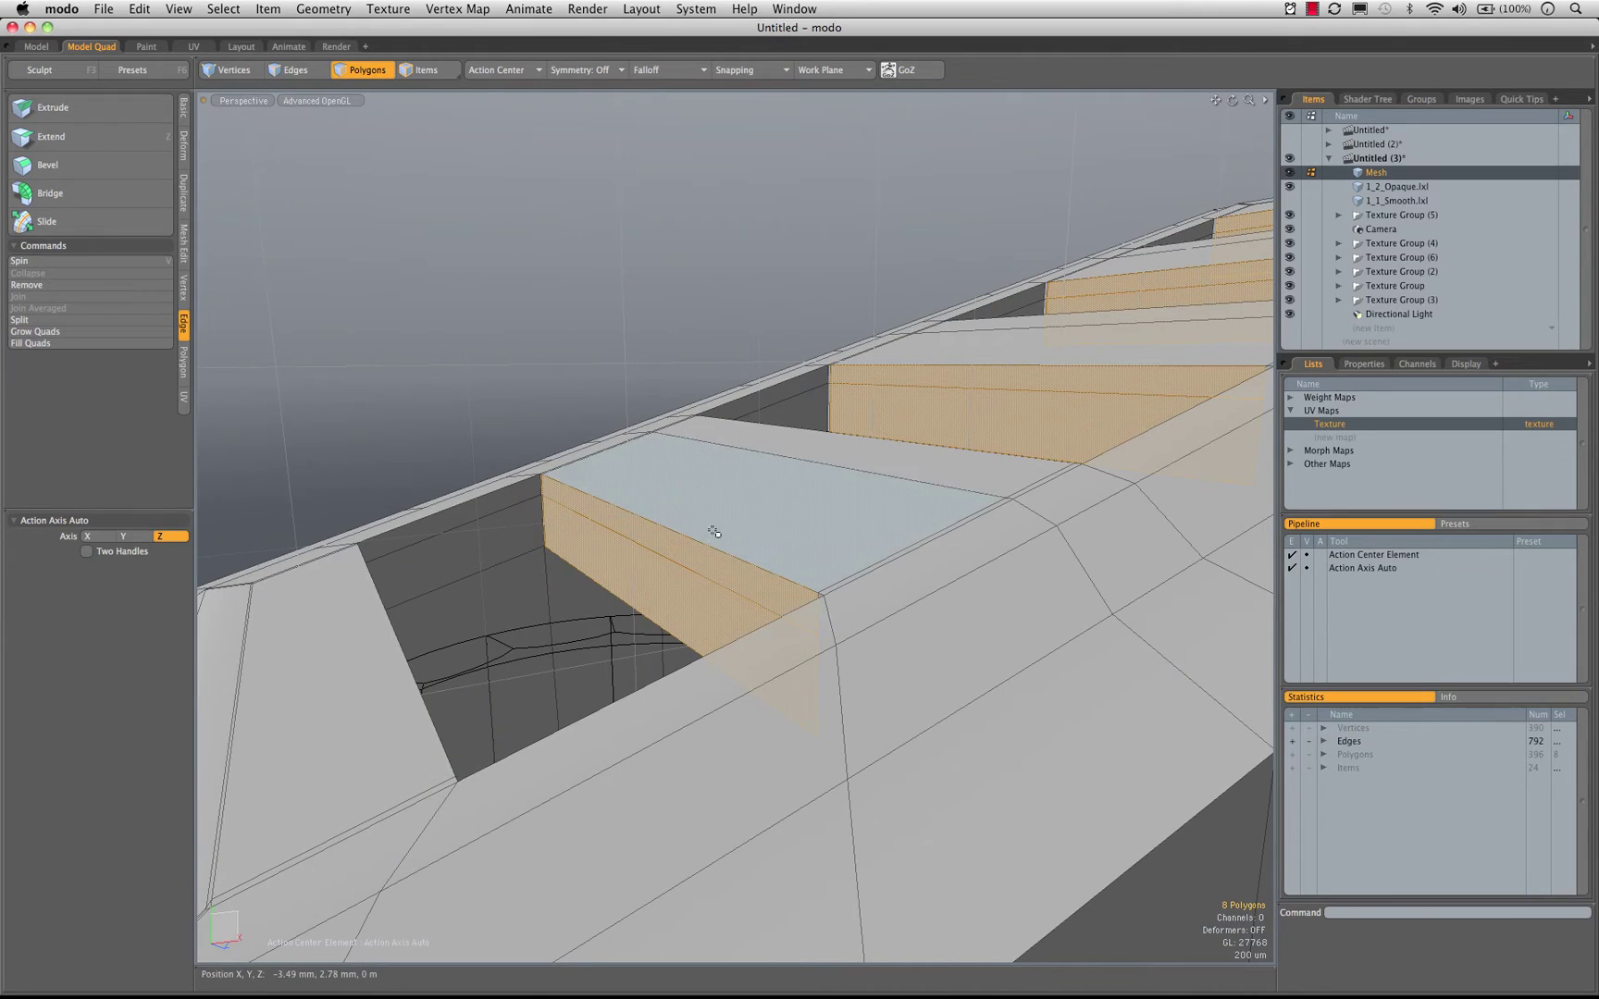
{"action": "key", "text": "w"}
{"action": "key", "text": "ctrl+space"}
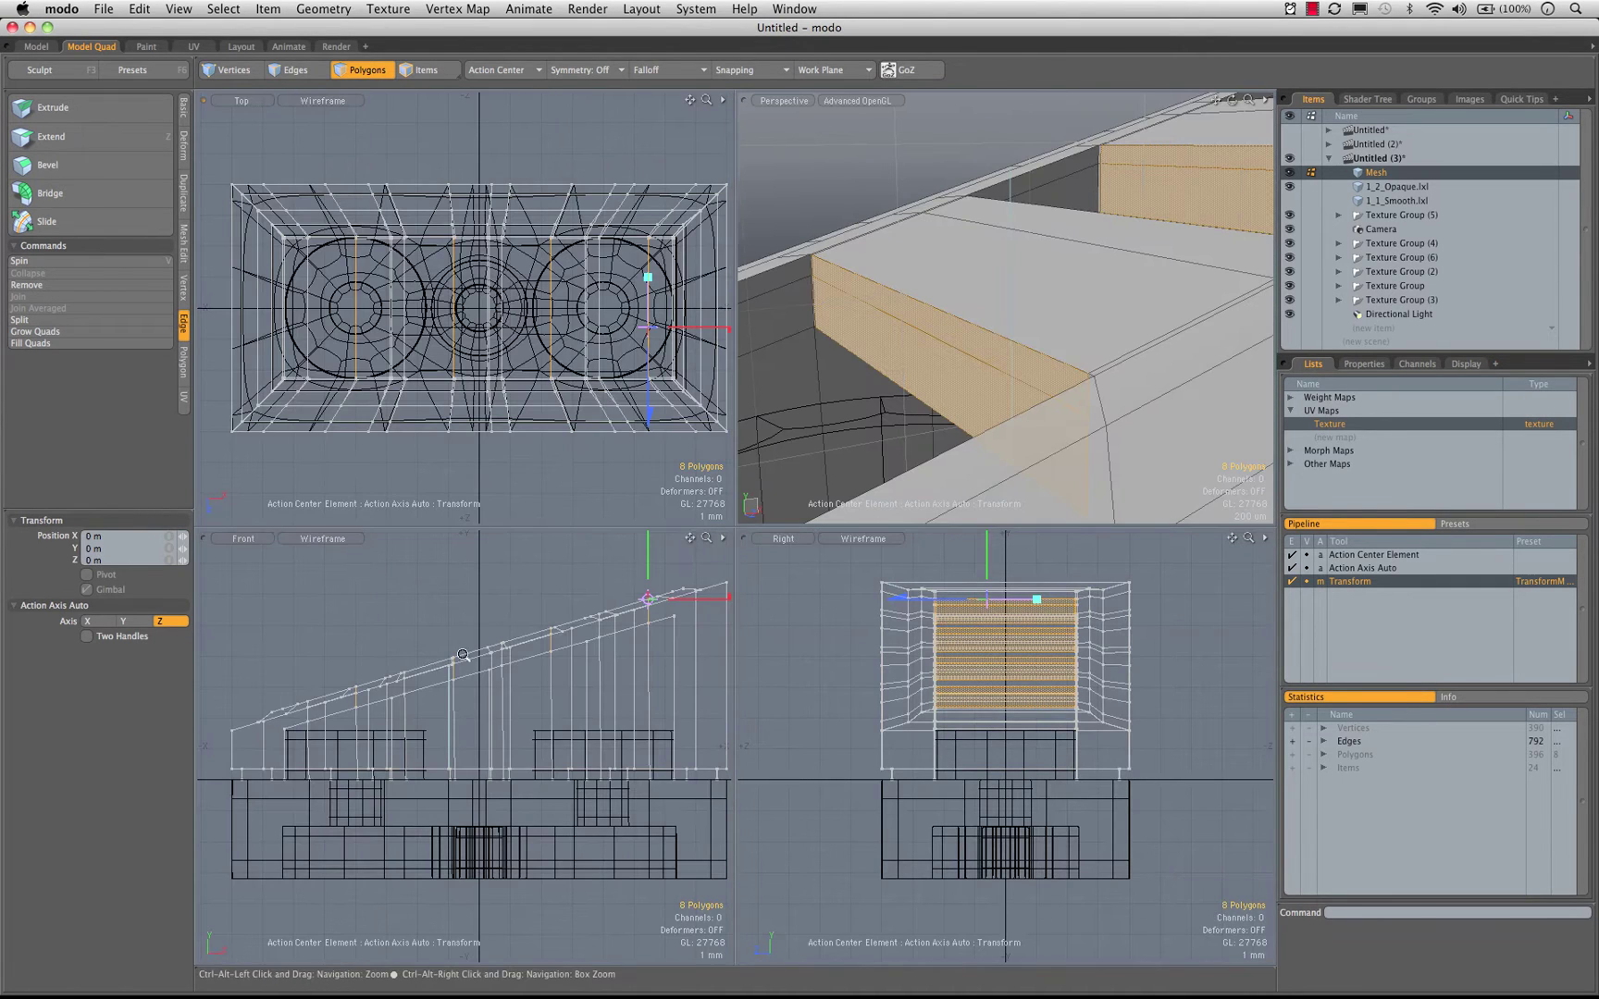
{"action": "scroll", "coordinate": [463, 655], "scroll_direction": "up", "scroll_amount": 3}
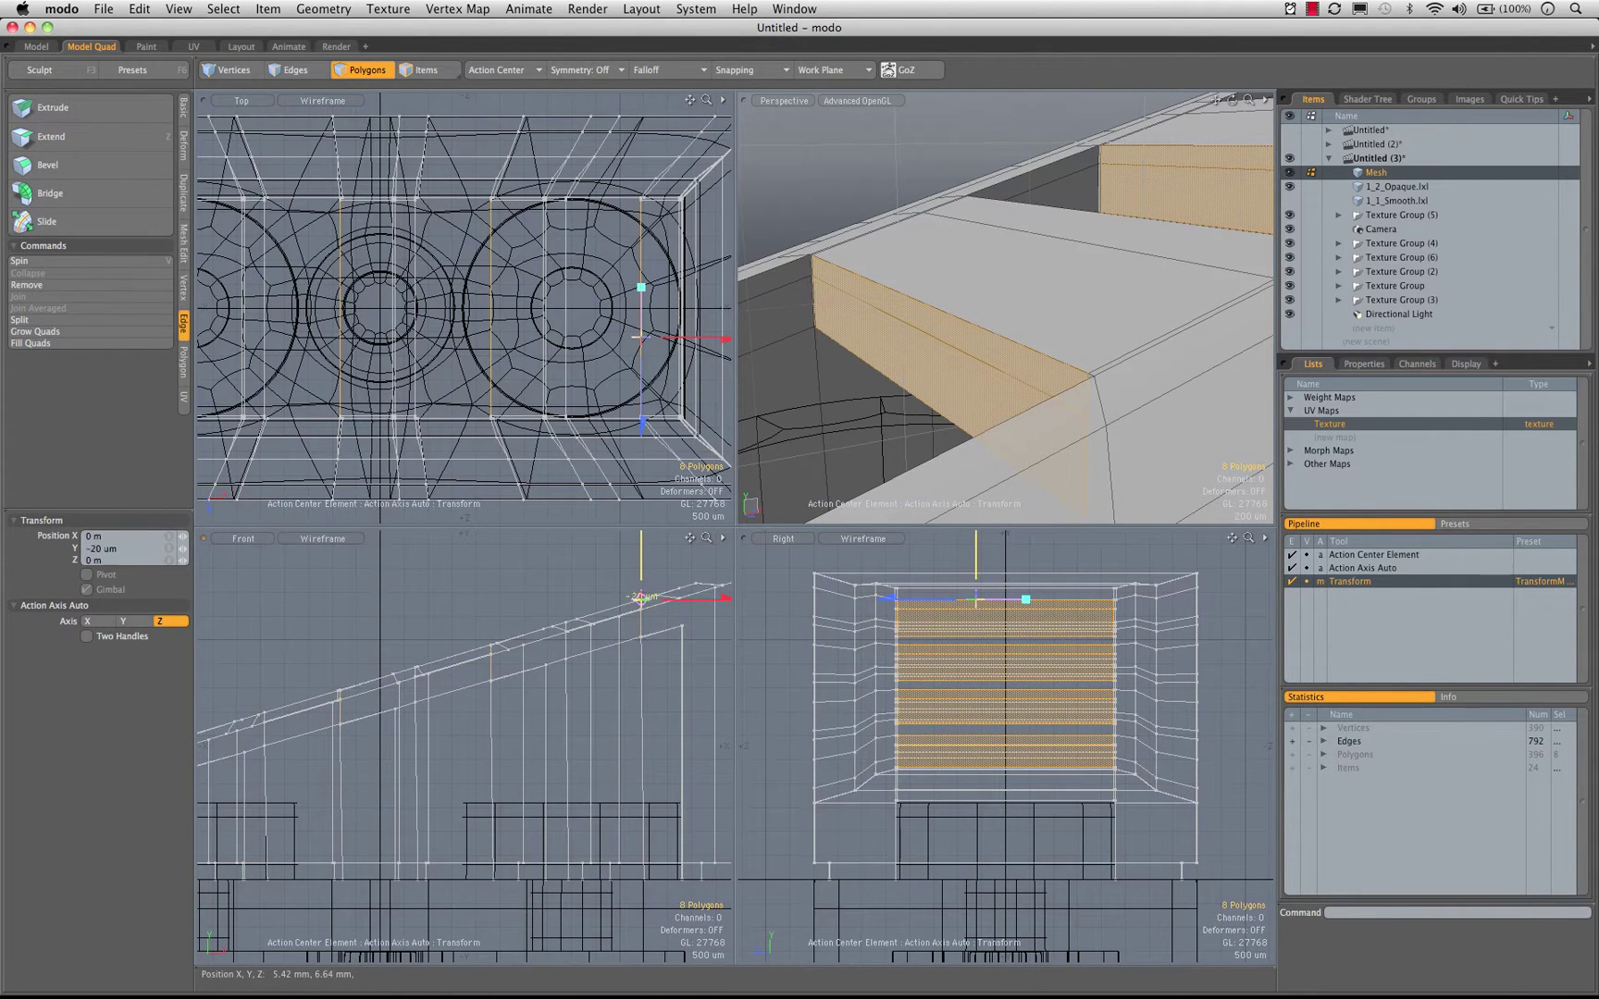
{"action": "left_click_drag", "start_coordinate": [640, 597], "coordinate": [642, 606]}
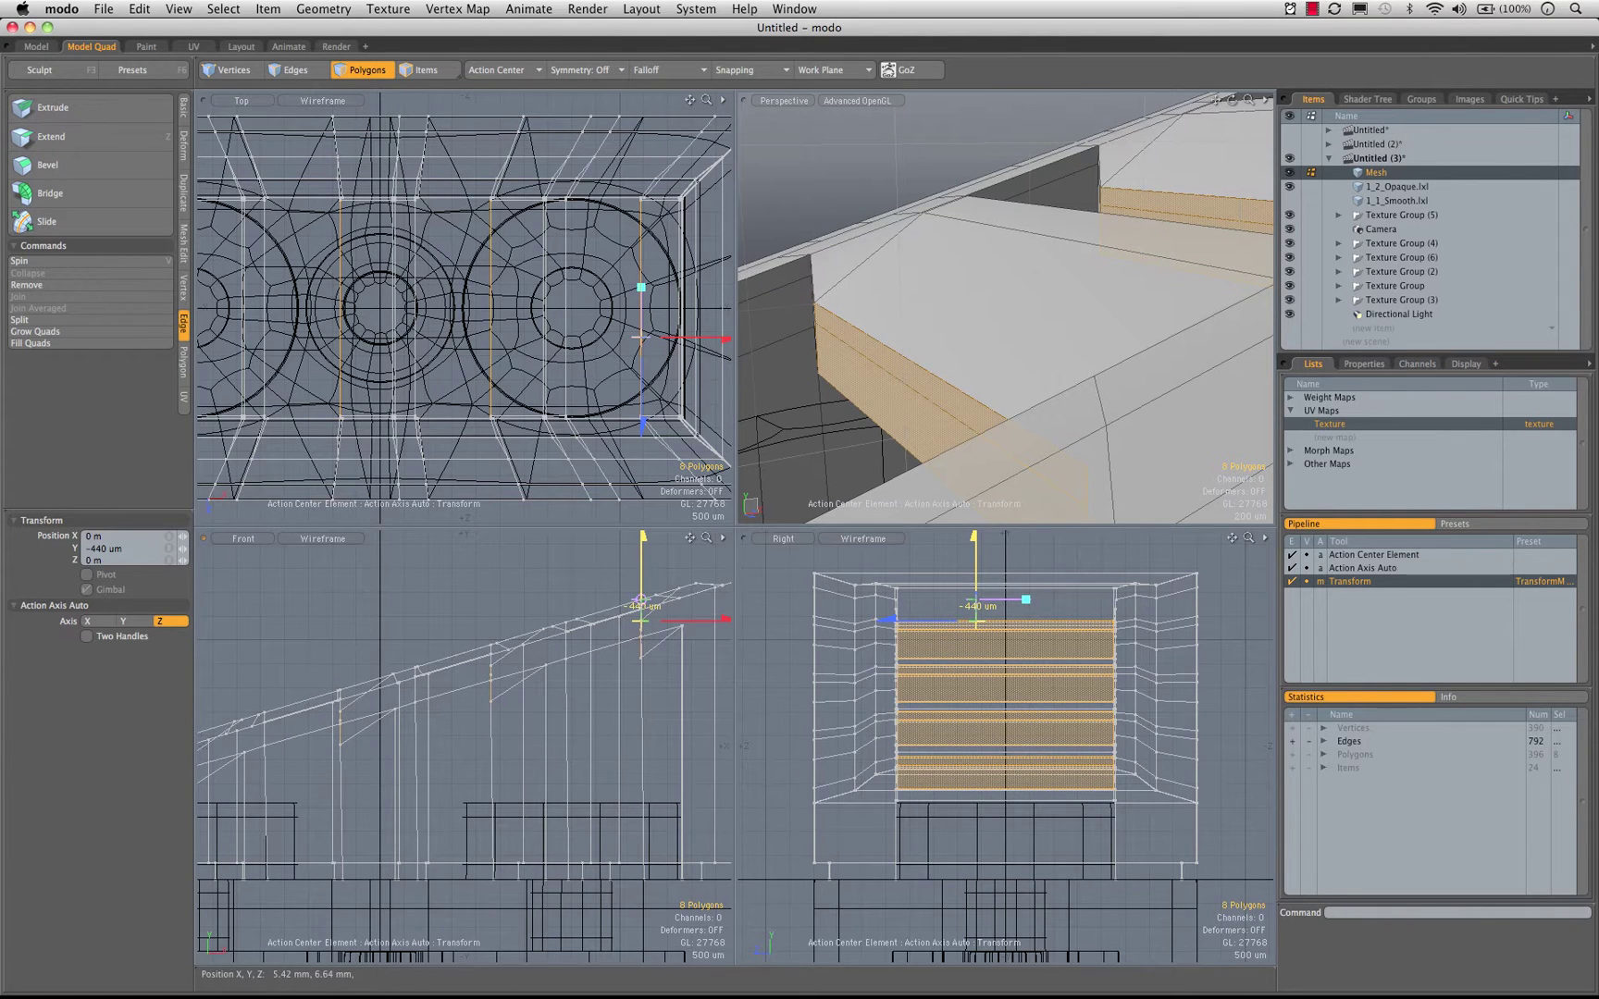
Adjust the downward offset of the selected opening-wall polygons to about 360 µm in Y
{"action": "scroll", "coordinate": [866, 325], "scroll_direction": "down", "scroll_amount": 5}
{"action": "left_click_drag", "start_coordinate": [1008, 393], "coordinate": [971, 331], "text": "alt"}
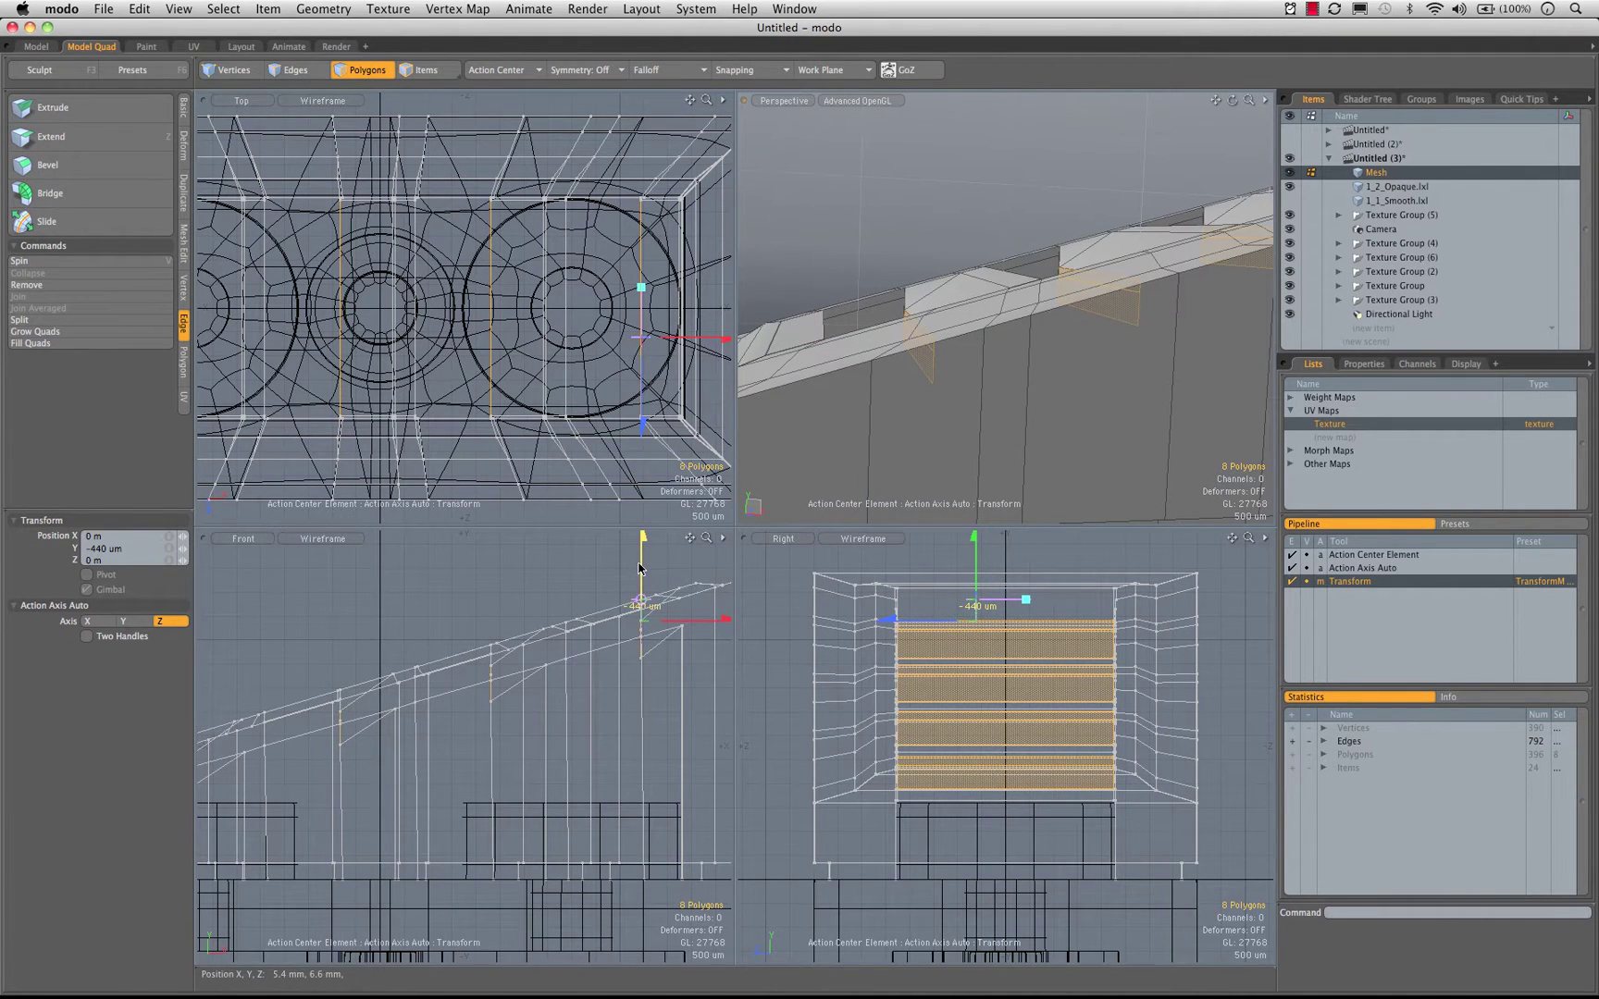
{"action": "left_click_drag", "start_coordinate": [974, 536], "coordinate": [973, 532]}
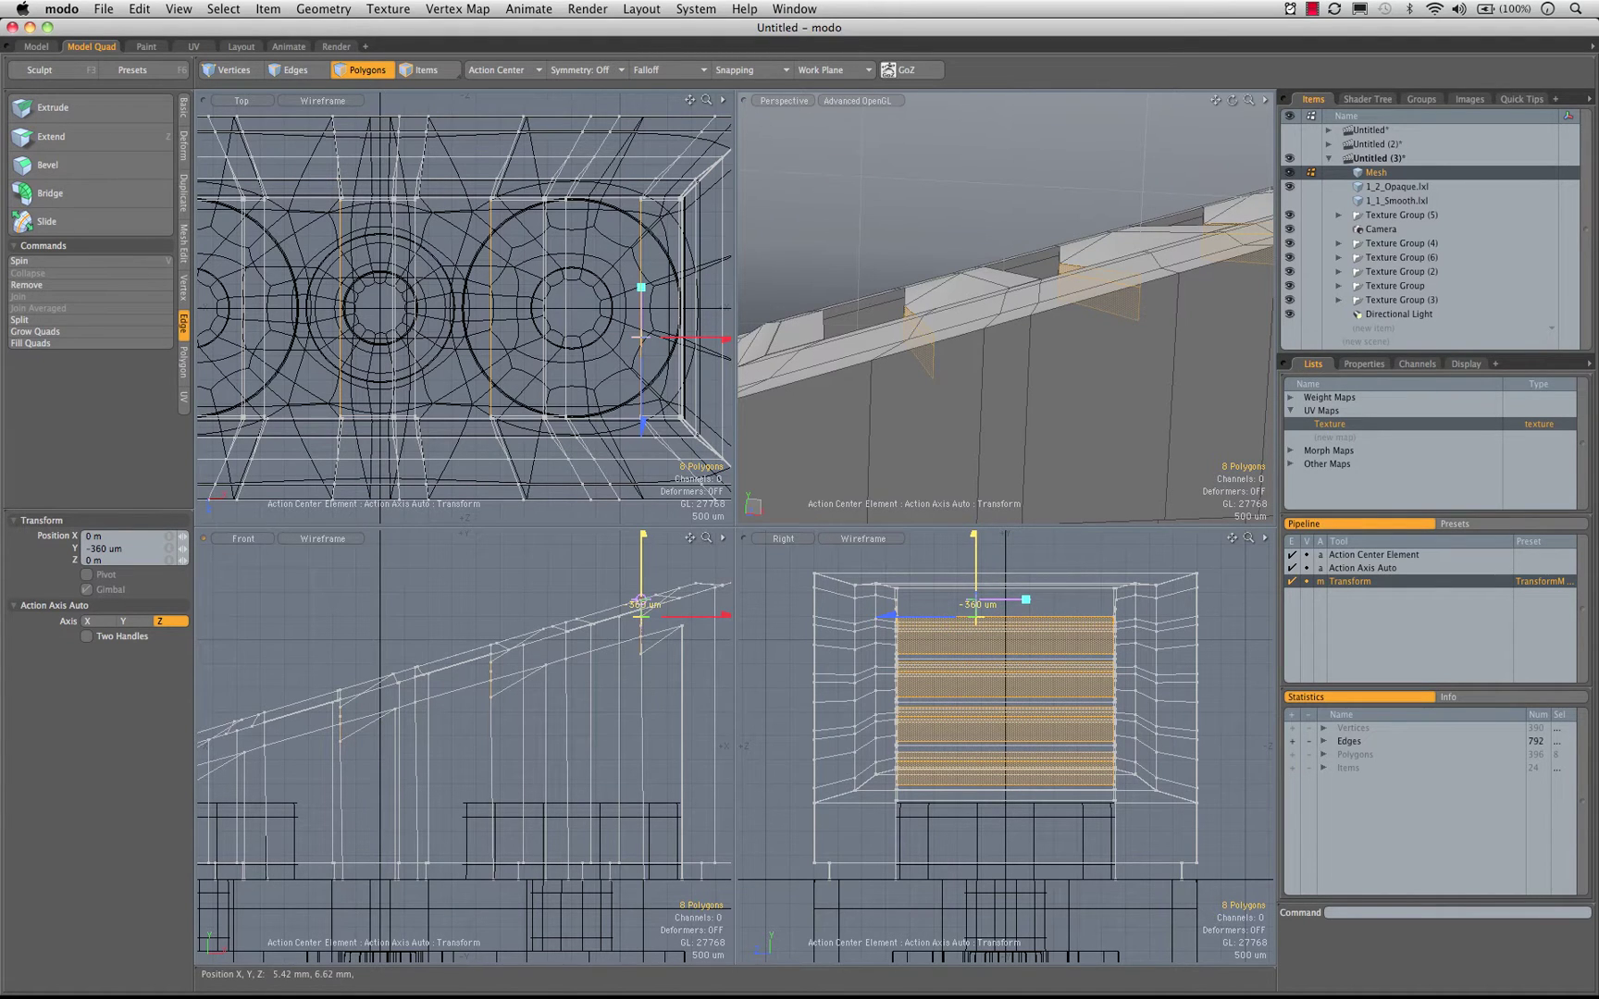
{"action": "mouse_move", "coordinate": [1001, 301]}
{"action": "left_mouse_down", "text": "alt"}
{"action": "mouse_move", "coordinate": [976, 306]}
{"action": "mouse_move", "coordinate": [962, 341]}
{"action": "mouse_move", "coordinate": [988, 297]}
{"action": "left_mouse_up", "text": "alt"}
{"action": "scroll", "coordinate": [611, 603], "scroll_direction": "up", "scroll_amount": 5}
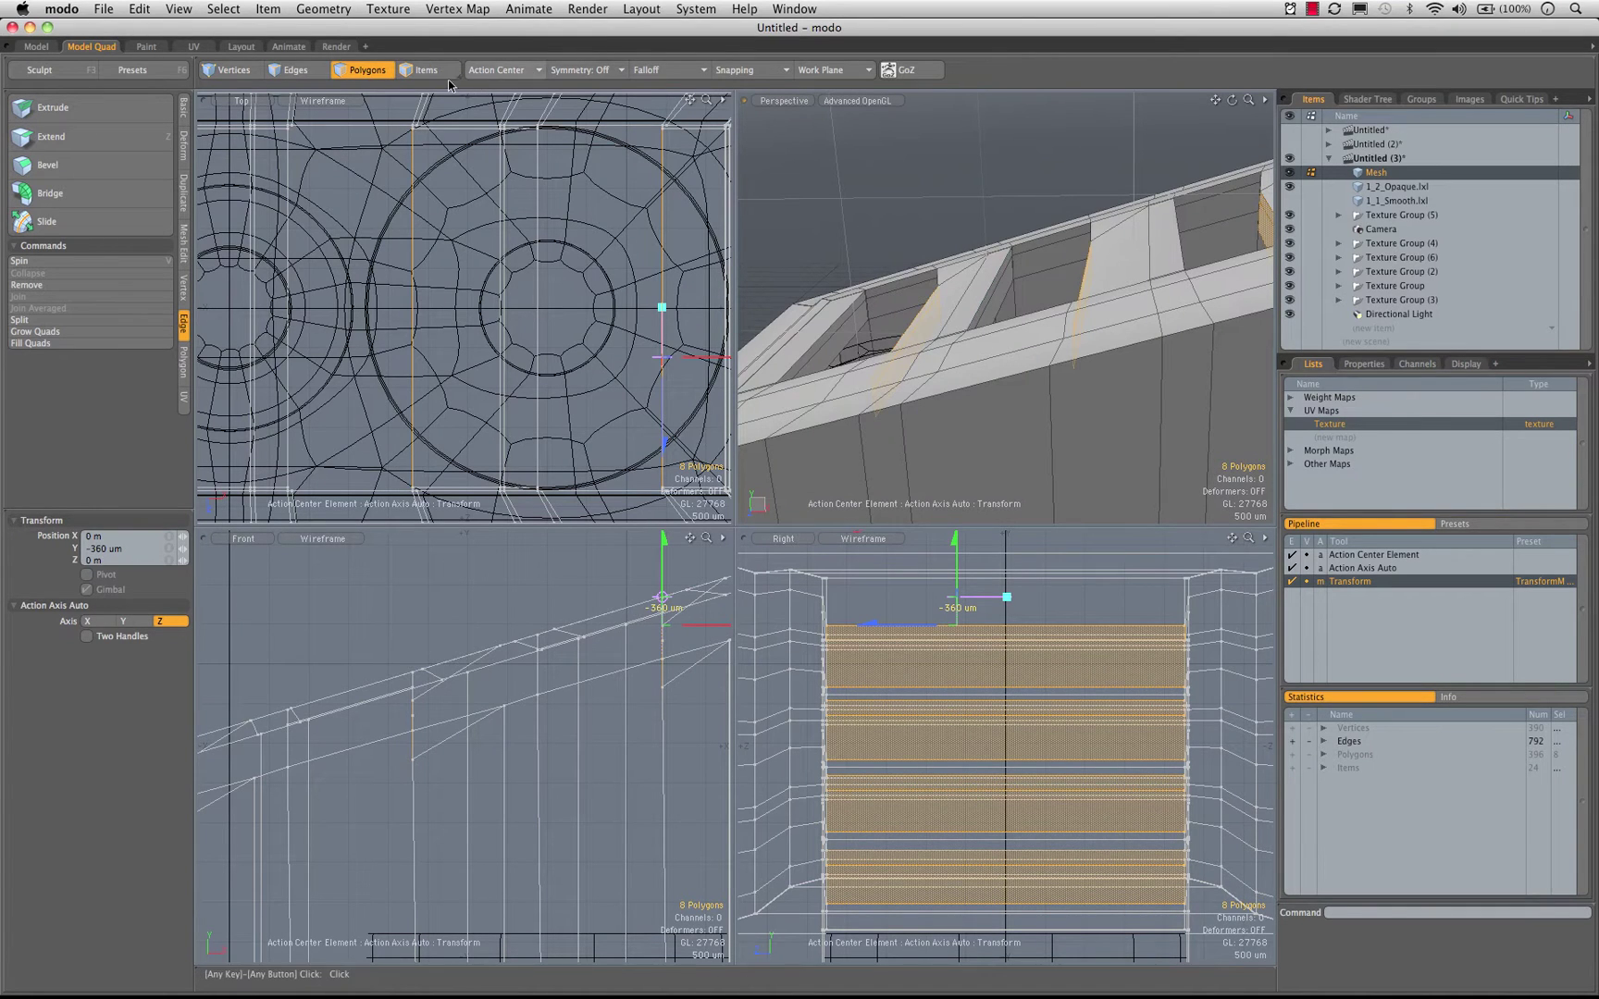
Set the action center to Automatic and move the selected wall polygons about 40 µm further down in Y
{"action": "left_click", "coordinate": [473, 72]}
{"action": "left_click", "coordinate": [474, 72]}
{"action": "left_click_drag", "start_coordinate": [1006, 310], "coordinate": [741, 575], "text": "alt"}
{"action": "left_click_drag", "start_coordinate": [659, 608], "coordinate": [628, 641], "text": "alt"}
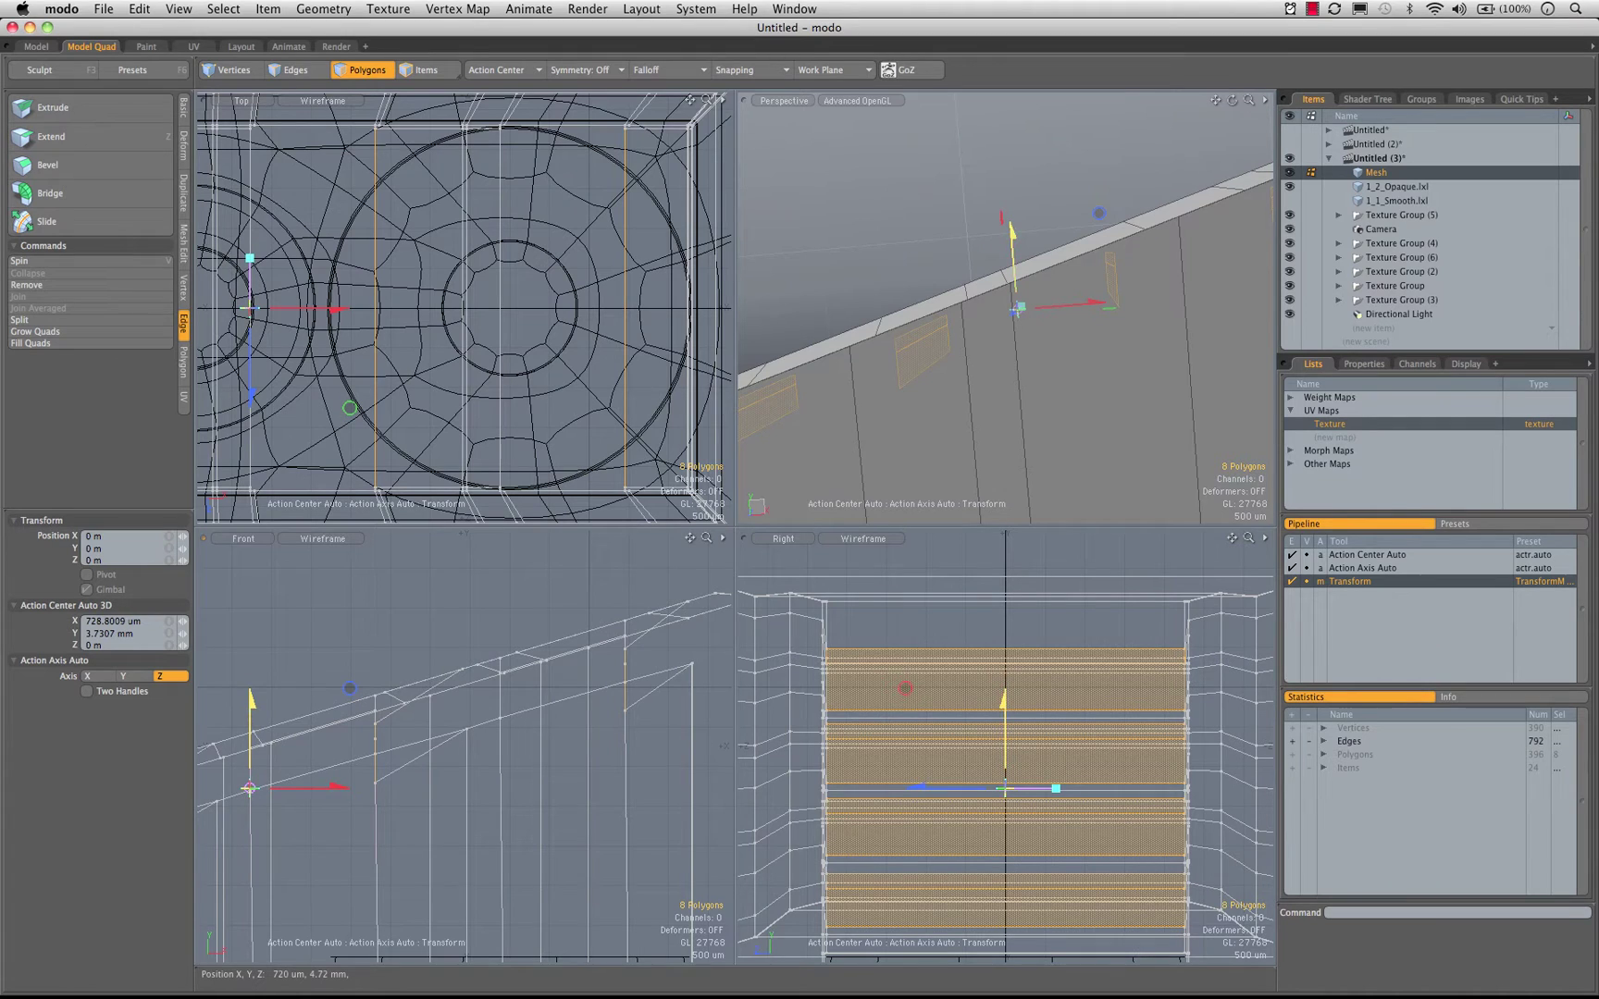
{"action": "left_click_drag", "start_coordinate": [250, 701], "coordinate": [250, 701]}
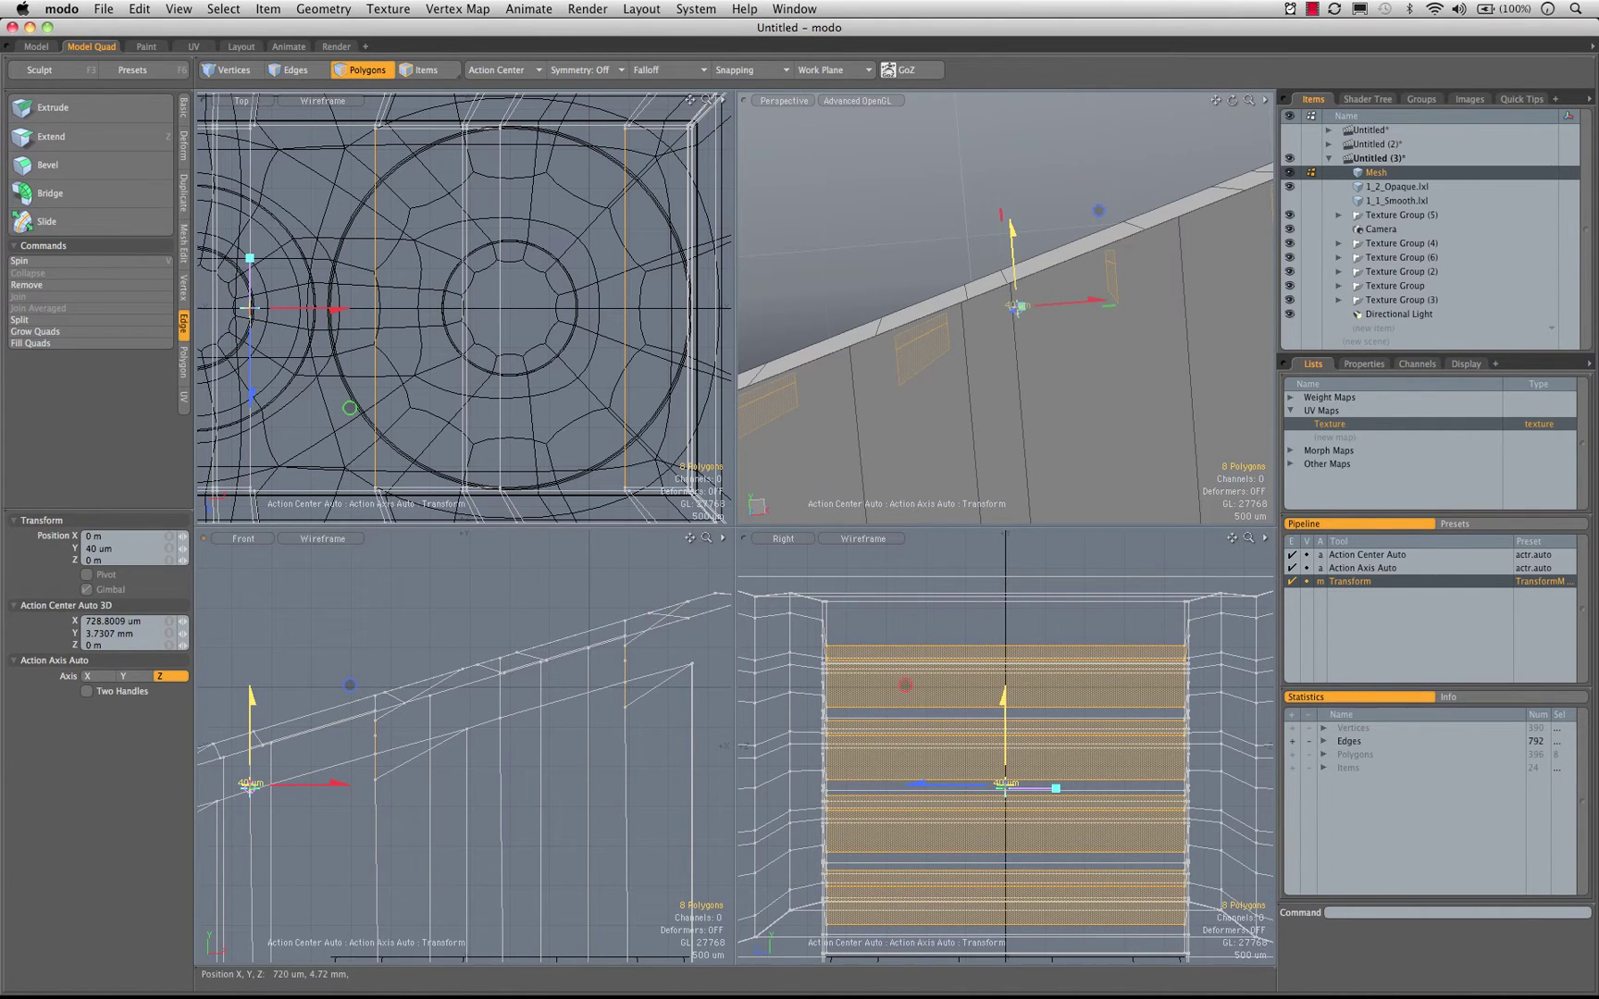
{"action": "left_click_drag", "start_coordinate": [981, 208], "coordinate": [1036, 301], "text": "alt"}
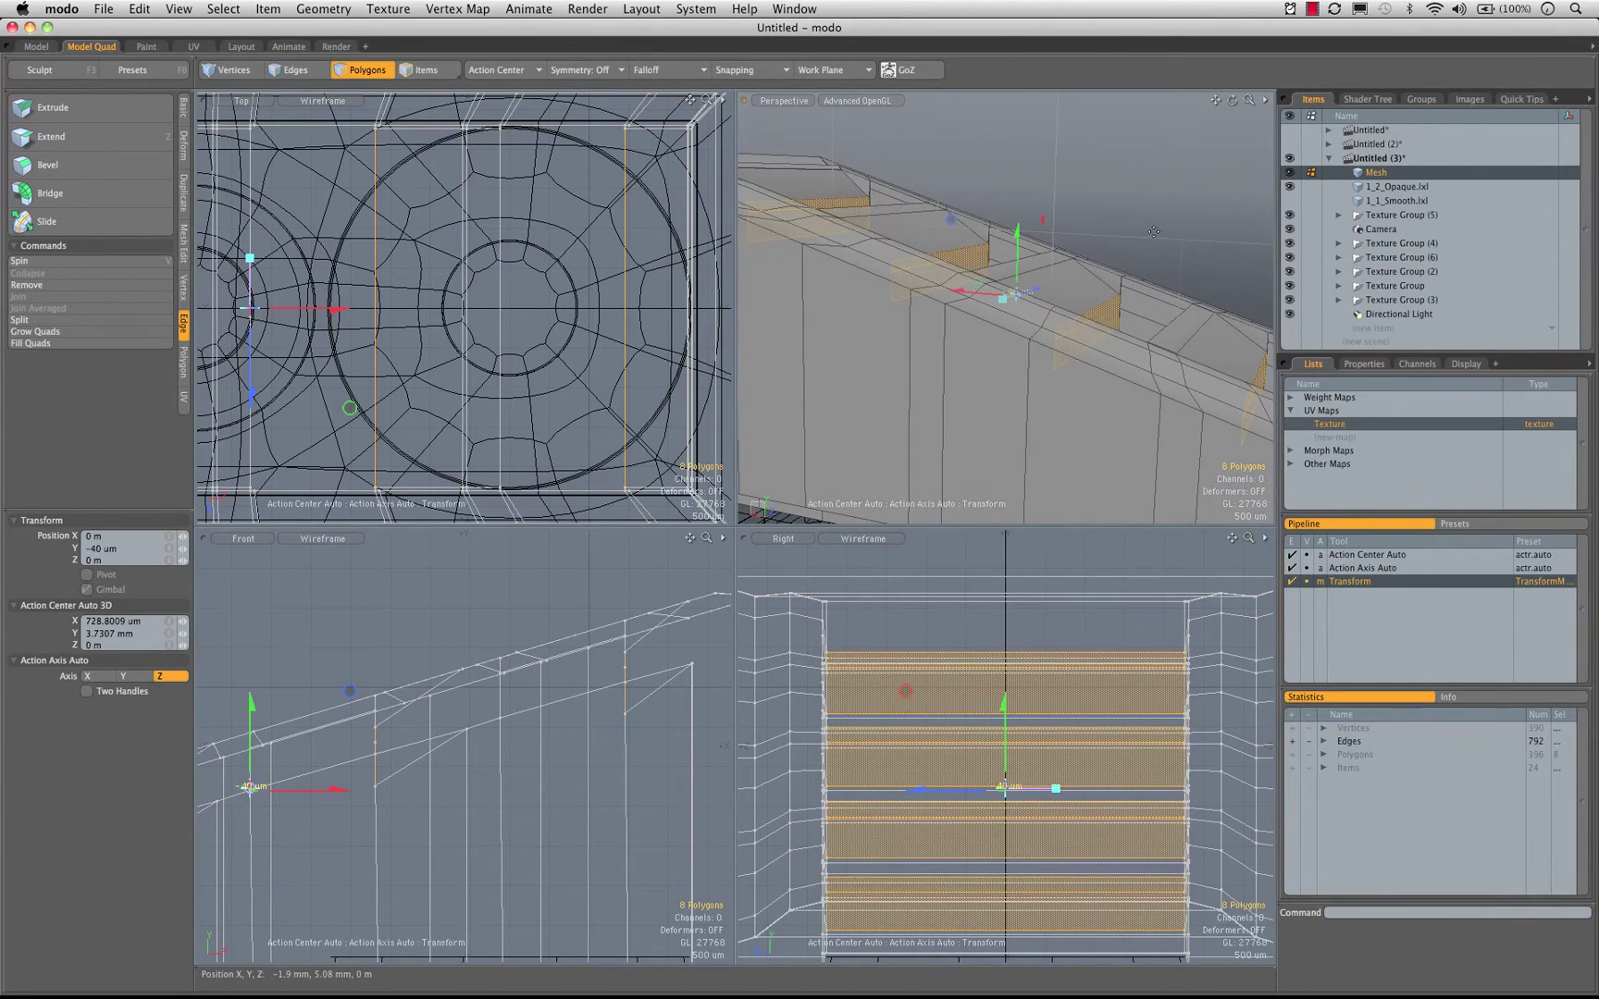
Finish the move, clear the selection, and display the frame as a subdivision surface in the full perspective view
{"action": "key", "text": "q"}
{"action": "left_click", "coordinate": [1160, 252]}
{"action": "left_click_drag", "start_coordinate": [1160, 252], "coordinate": [908, 556], "text": "alt"}
{"action": "key", "text": "KP_0"}
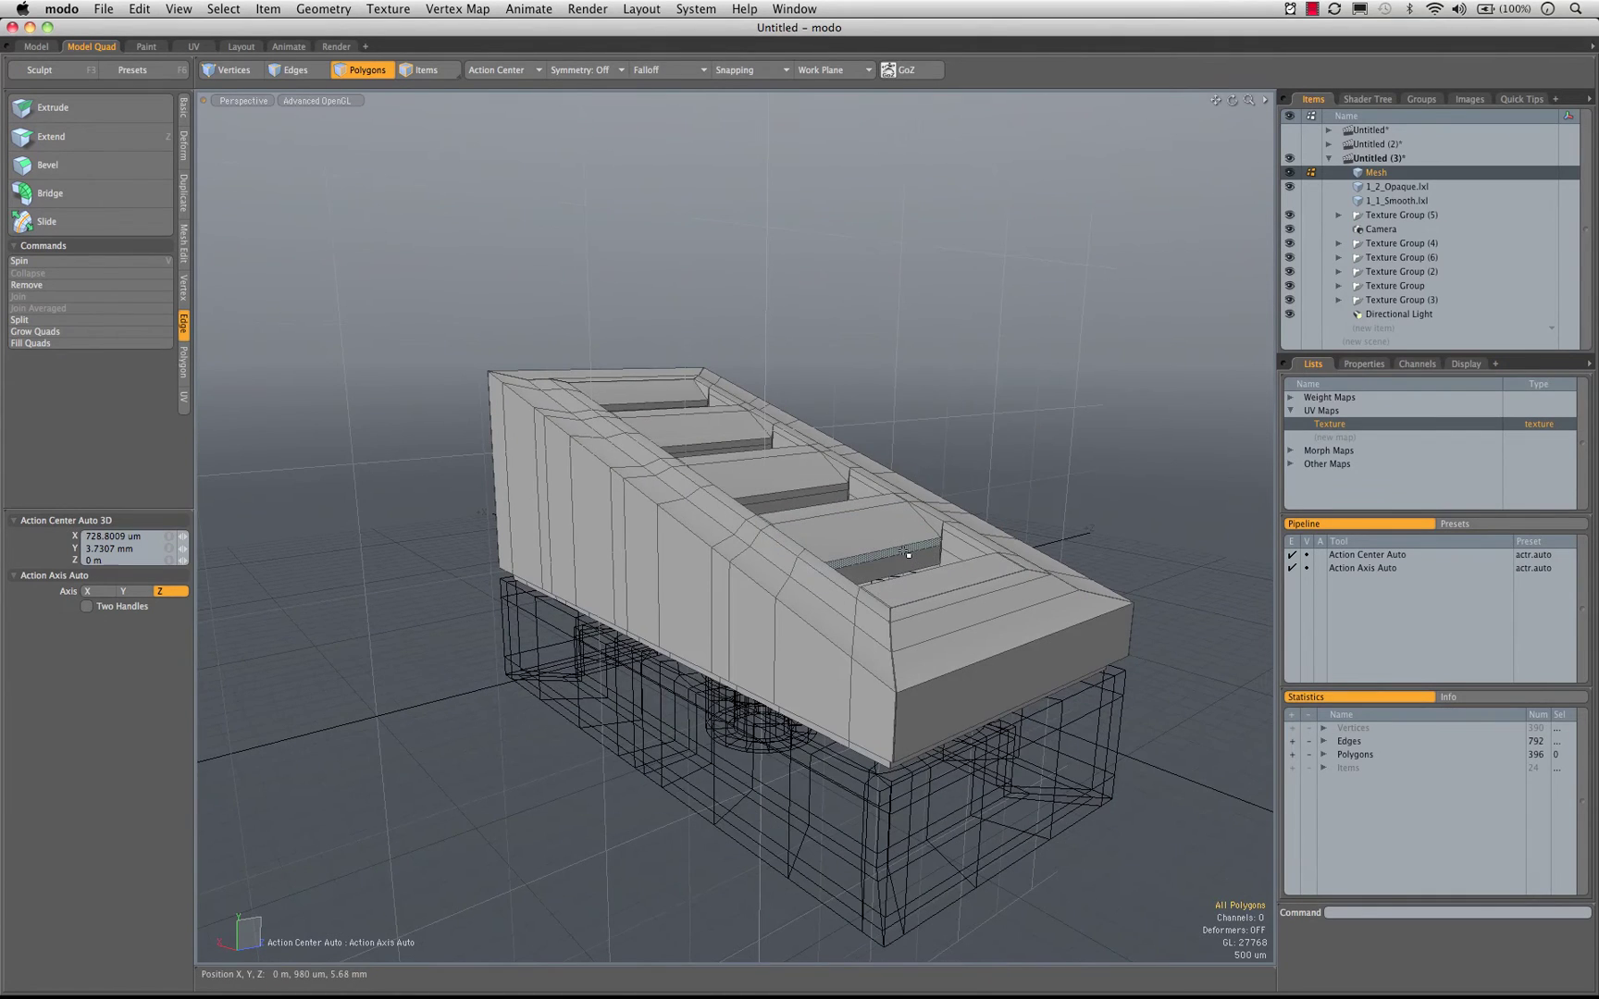
{"action": "key", "text": "Tab"}
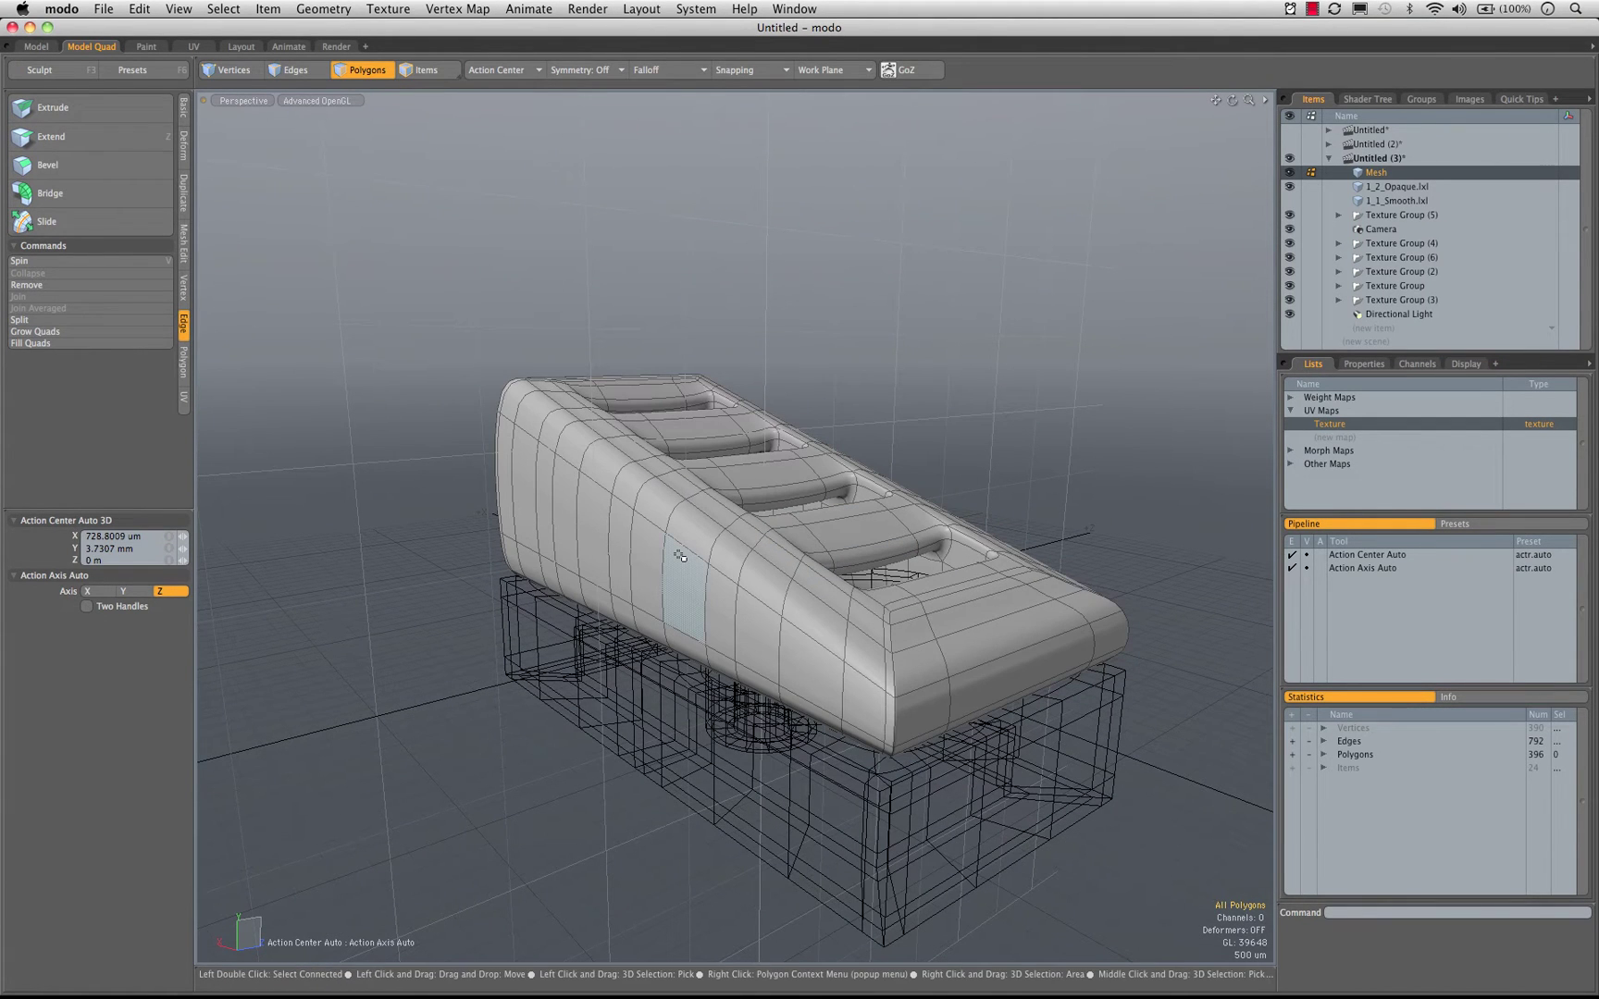
Select the two front-face polygons and run a symmetric two-cut Loop Slice around the frame's outer side band
{"action": "left_click_drag", "start_coordinate": [745, 500], "coordinate": [843, 622], "text": "alt"}
{"action": "scroll", "coordinate": [873, 634], "scroll_direction": "up", "scroll_amount": 3}
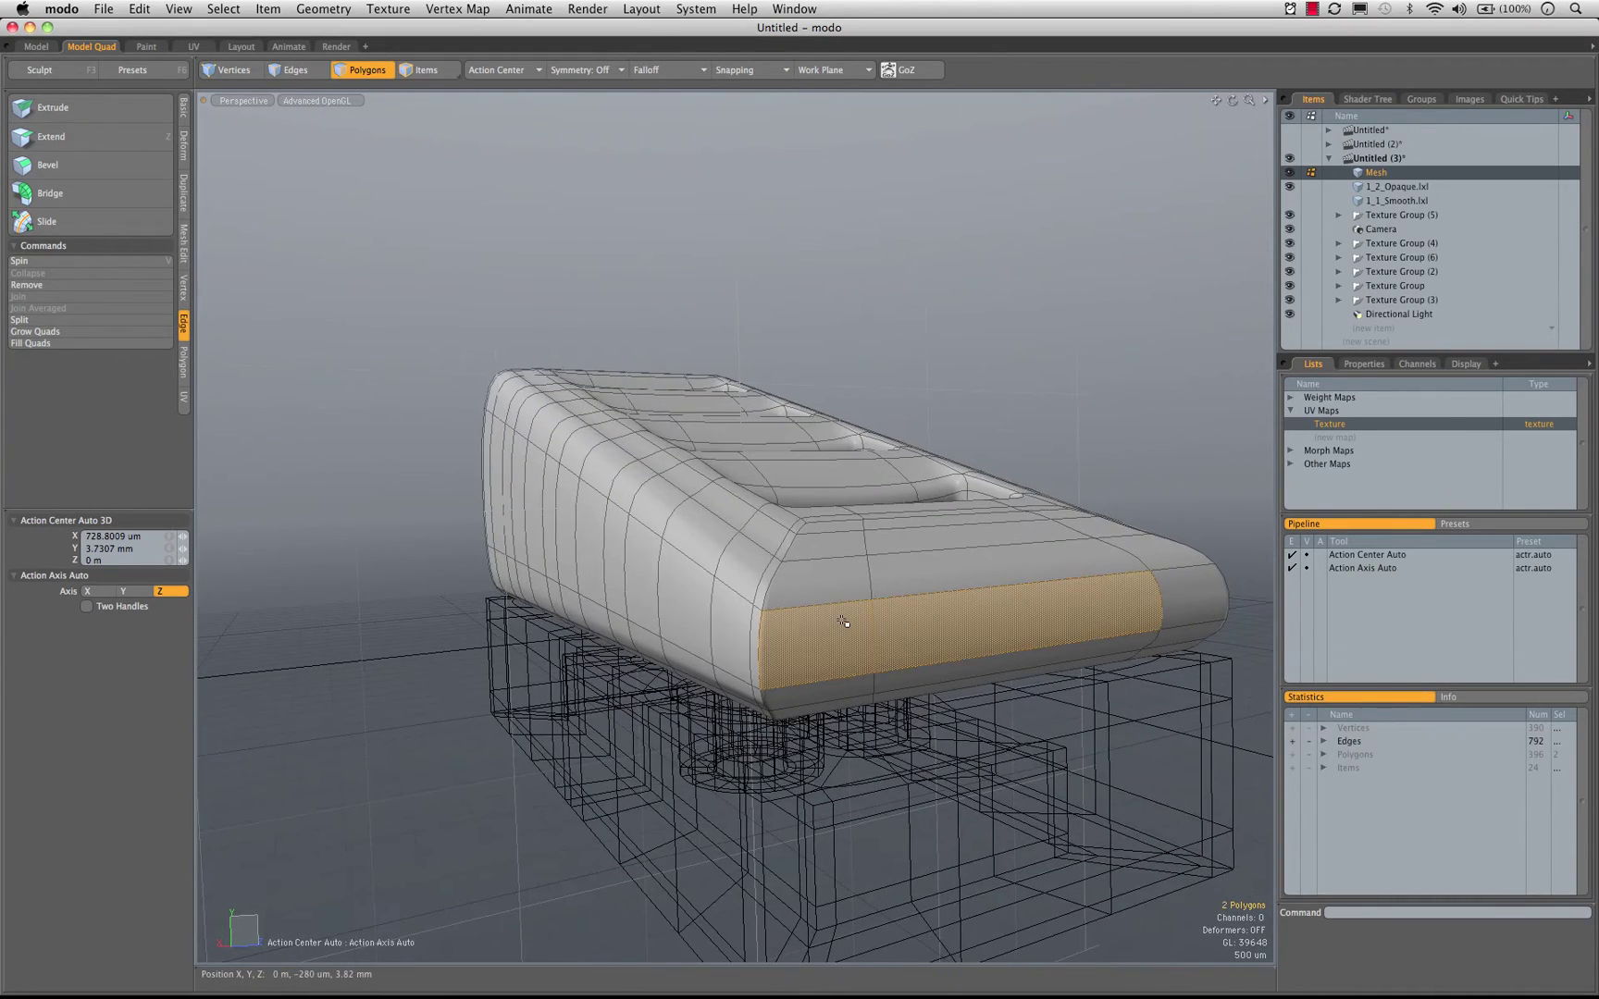
{"action": "key", "text": "alt"}
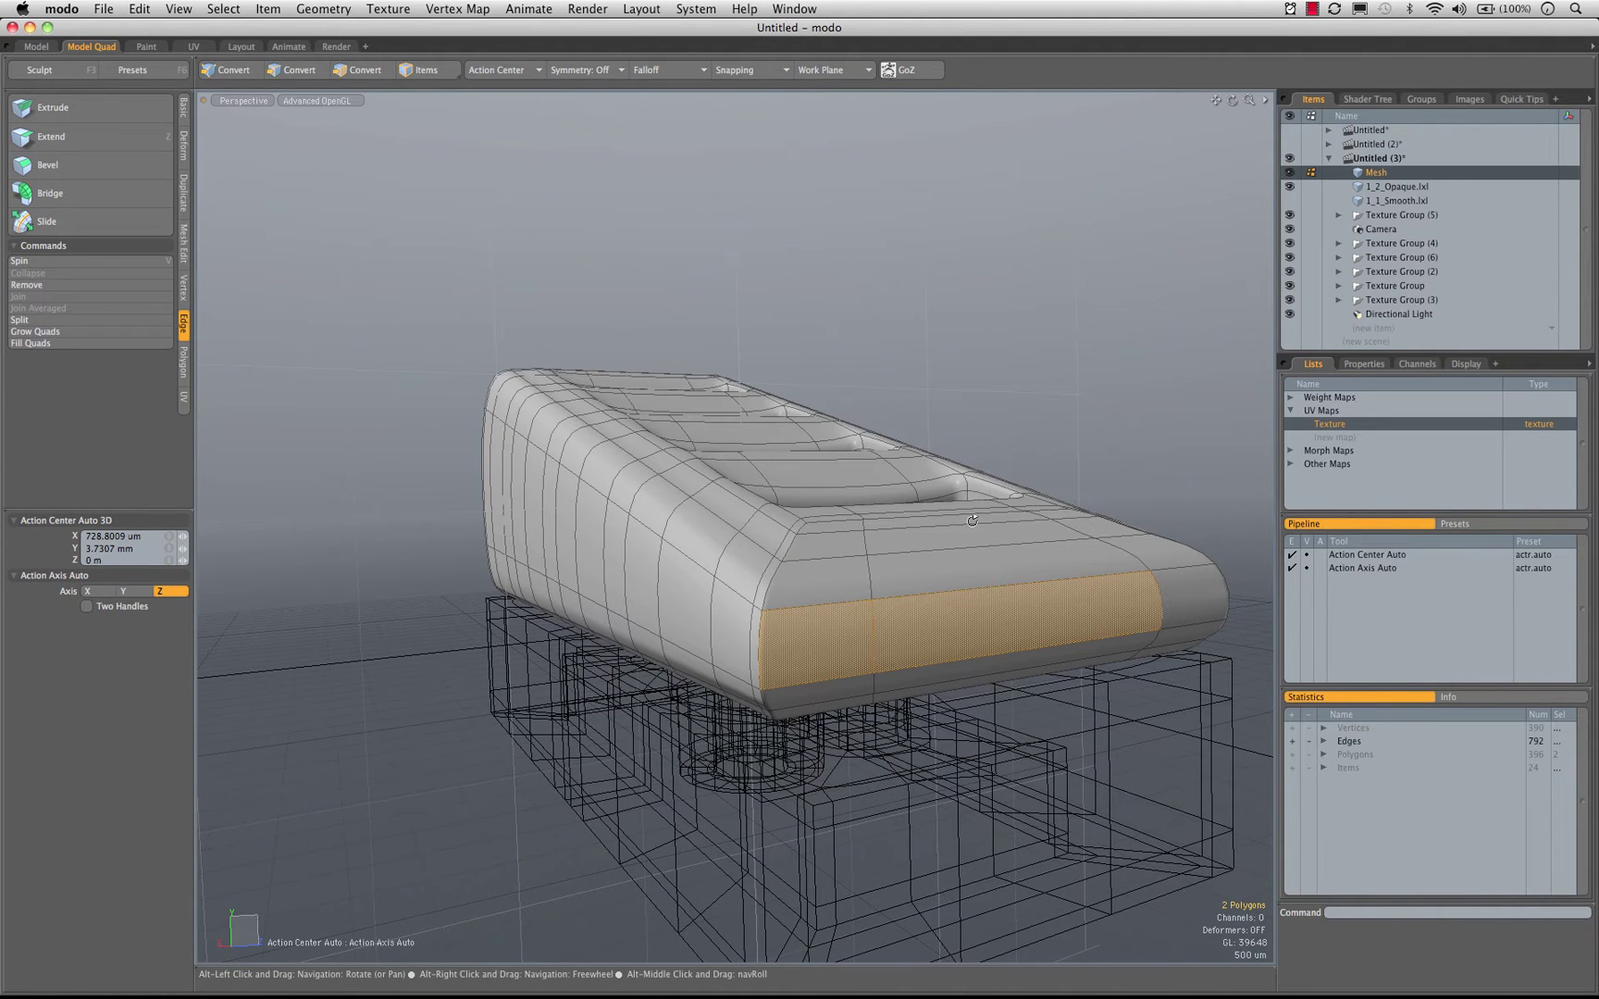
{"action": "key", "text": "alt+c"}
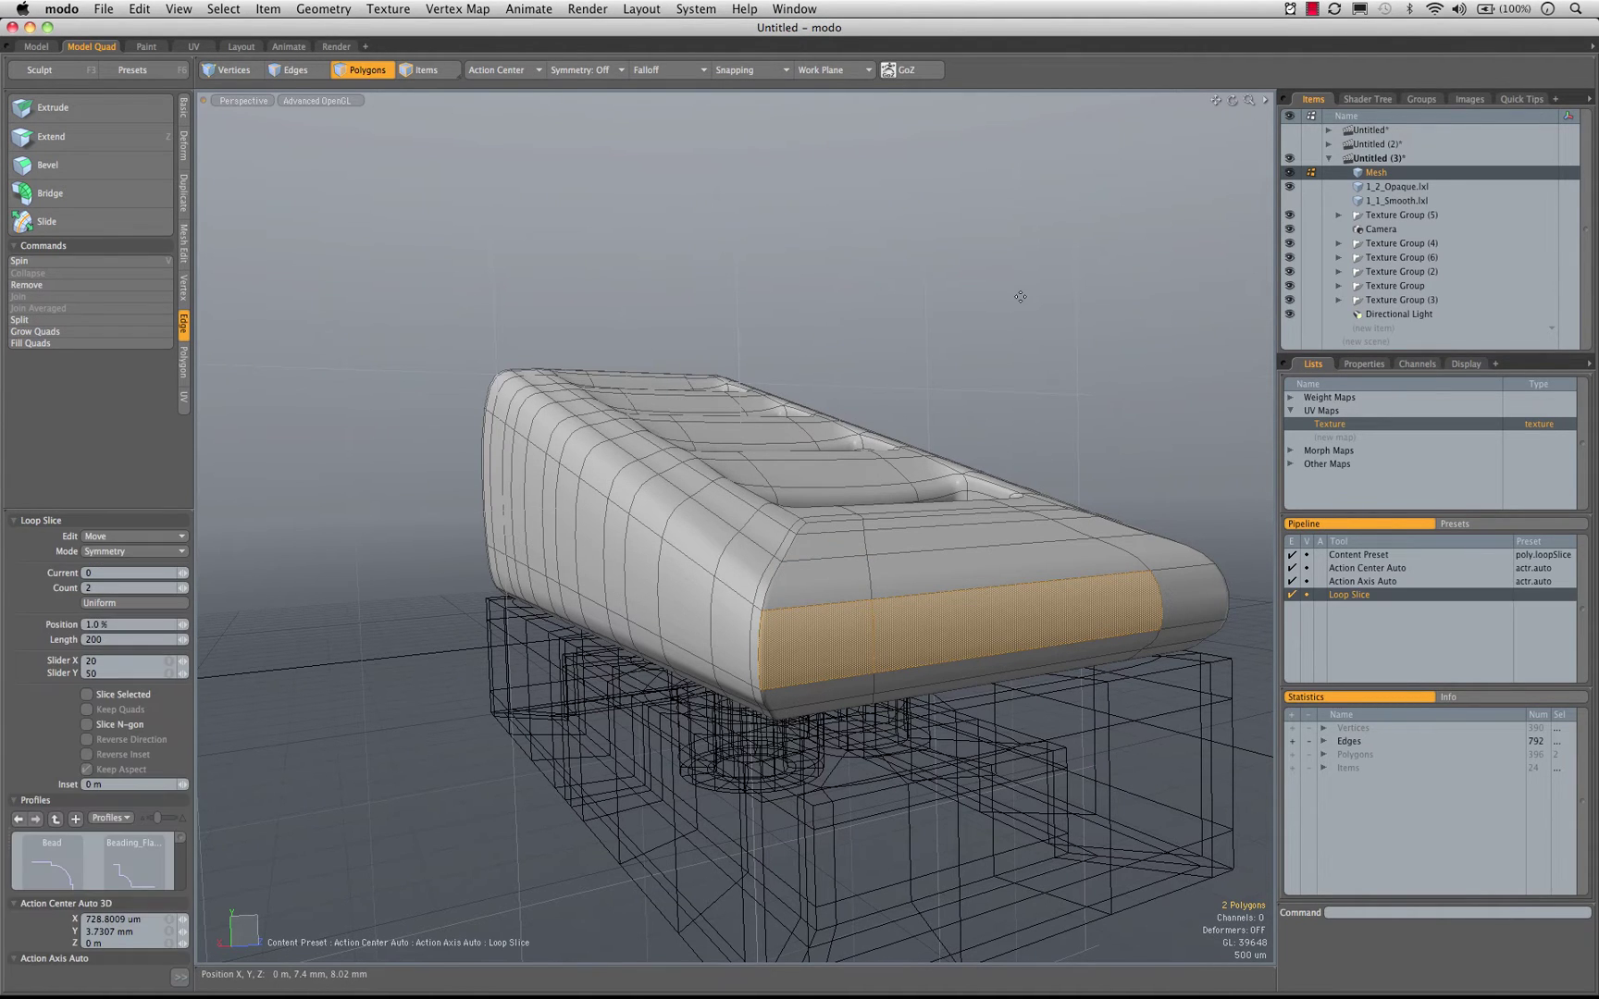
{"action": "left_click", "coordinate": [1020, 297]}
{"action": "left_click_drag", "start_coordinate": [1021, 297], "coordinate": [933, 370], "text": "alt"}
{"action": "key", "text": "space"}
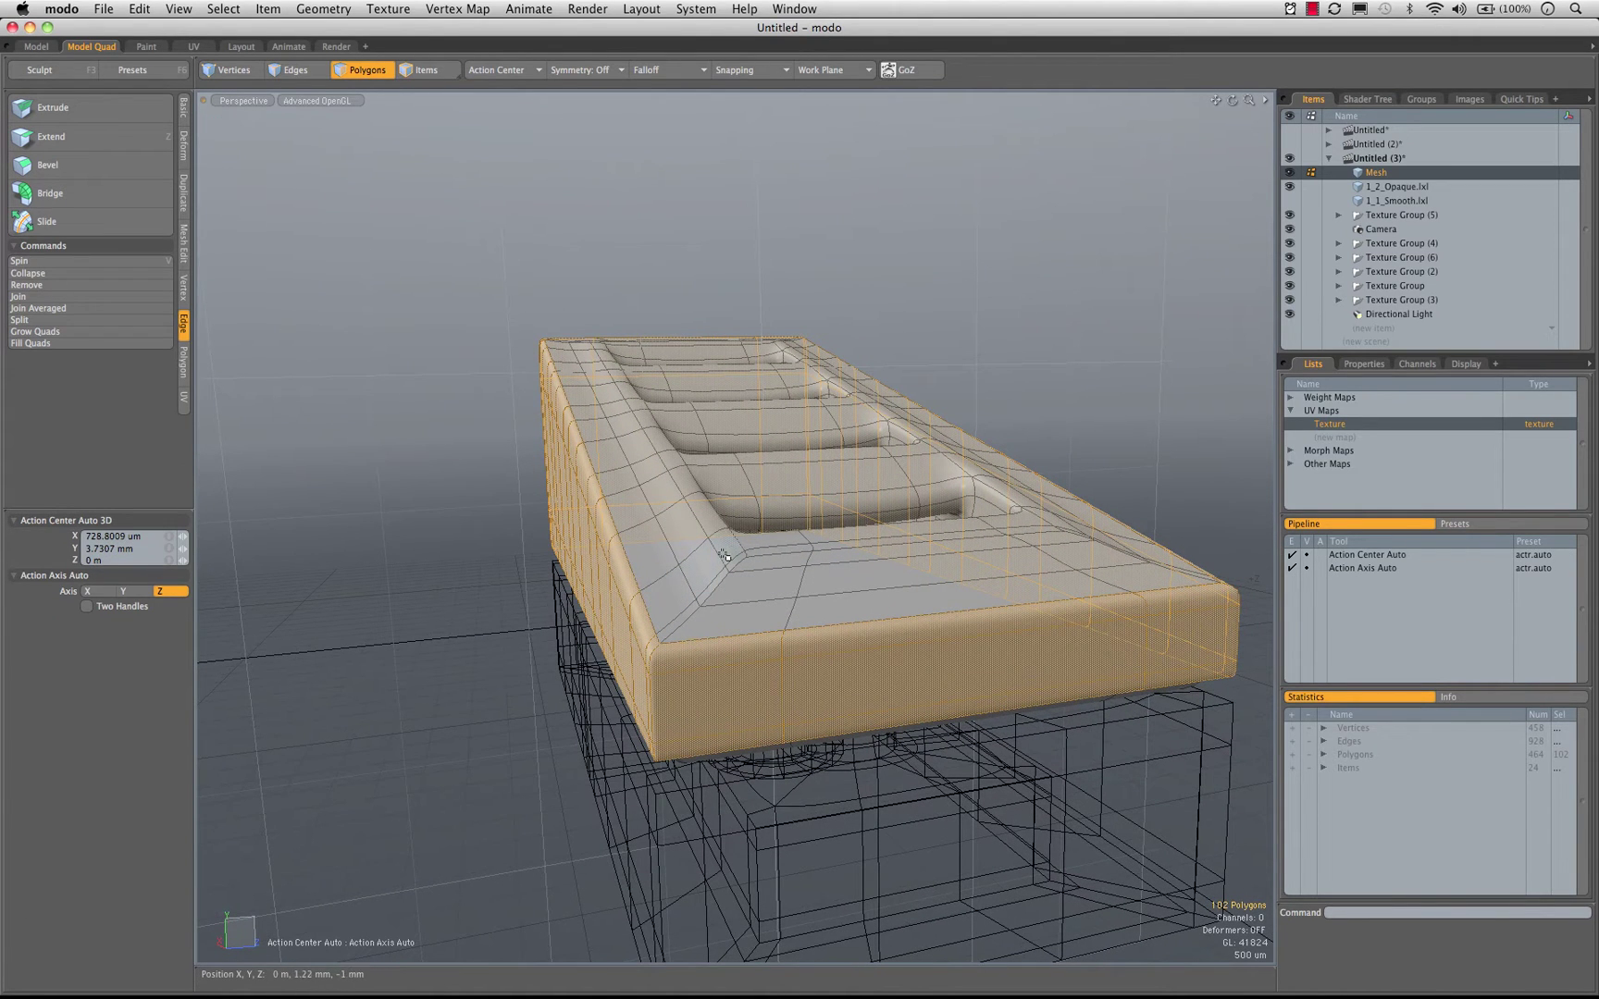
Select corner and side polygons across the top border strips and add two symmetric loop slices at 0.5% around them
{"action": "left_click_drag", "start_coordinate": [724, 556], "coordinate": [739, 565]}
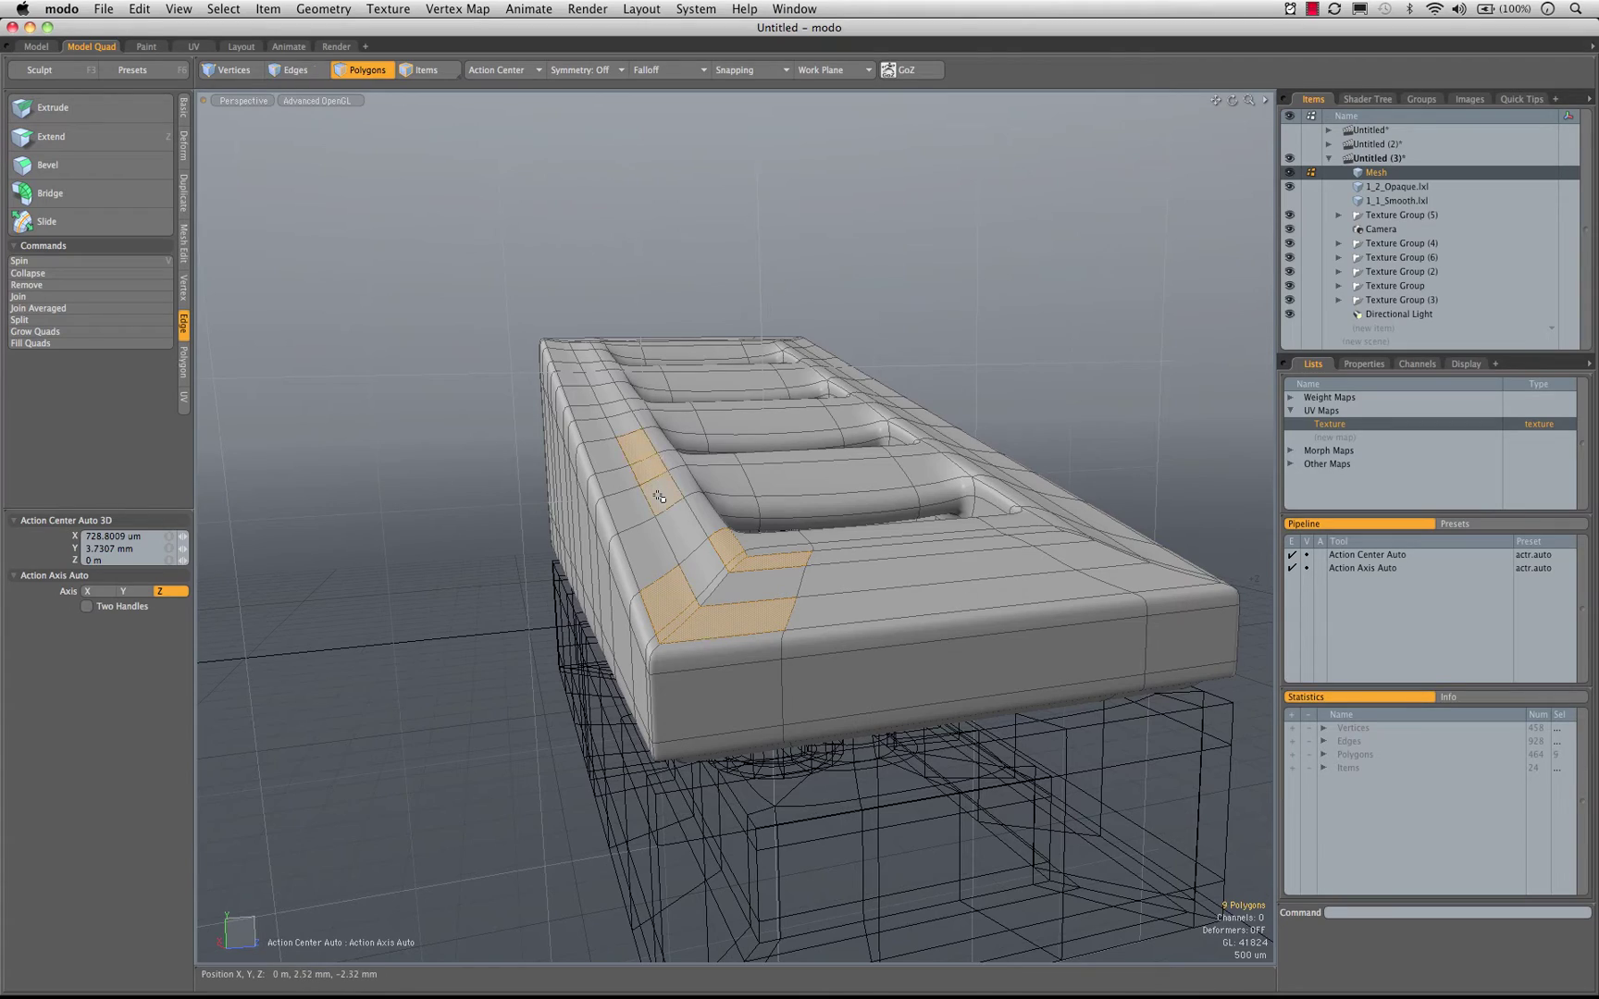
{"action": "key", "text": "alt+c"}
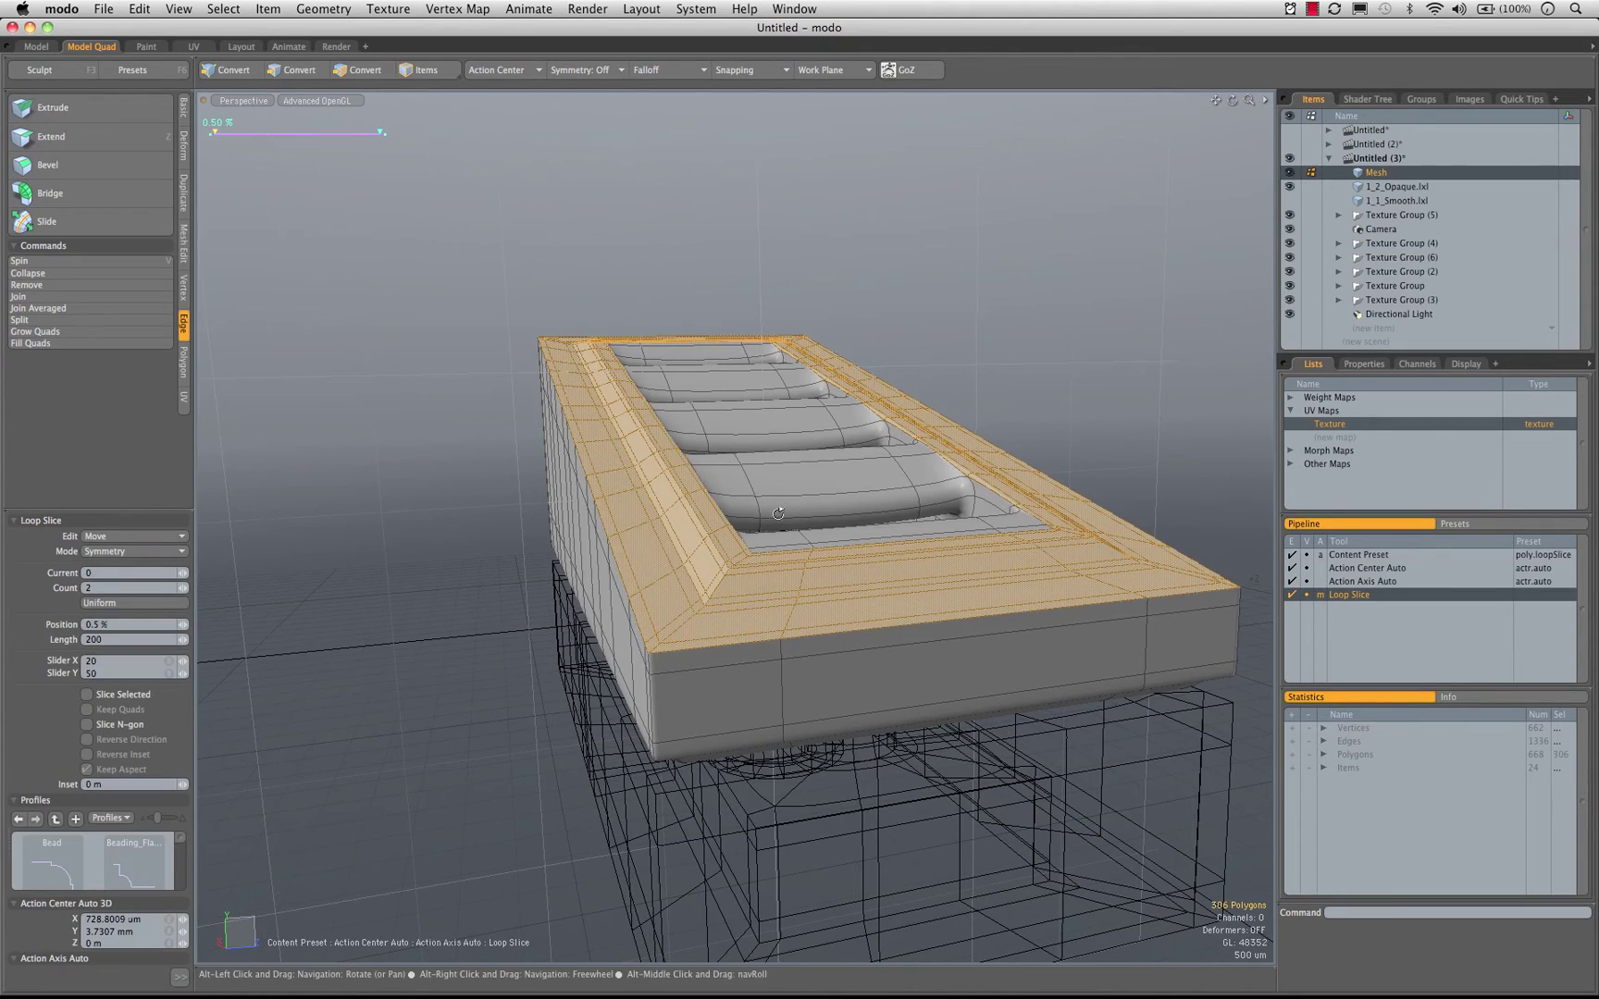
{"action": "left_click_drag", "start_coordinate": [652, 498], "coordinate": [550, 504], "text": "alt"}
{"action": "key", "text": "space"}
{"action": "left_click", "coordinate": [550, 503]}
Select the middle polygons across the bars and front border and add symmetric loop slices through them
{"action": "left_click_drag", "start_coordinate": [838, 460], "coordinate": [840, 555], "text": "alt"}
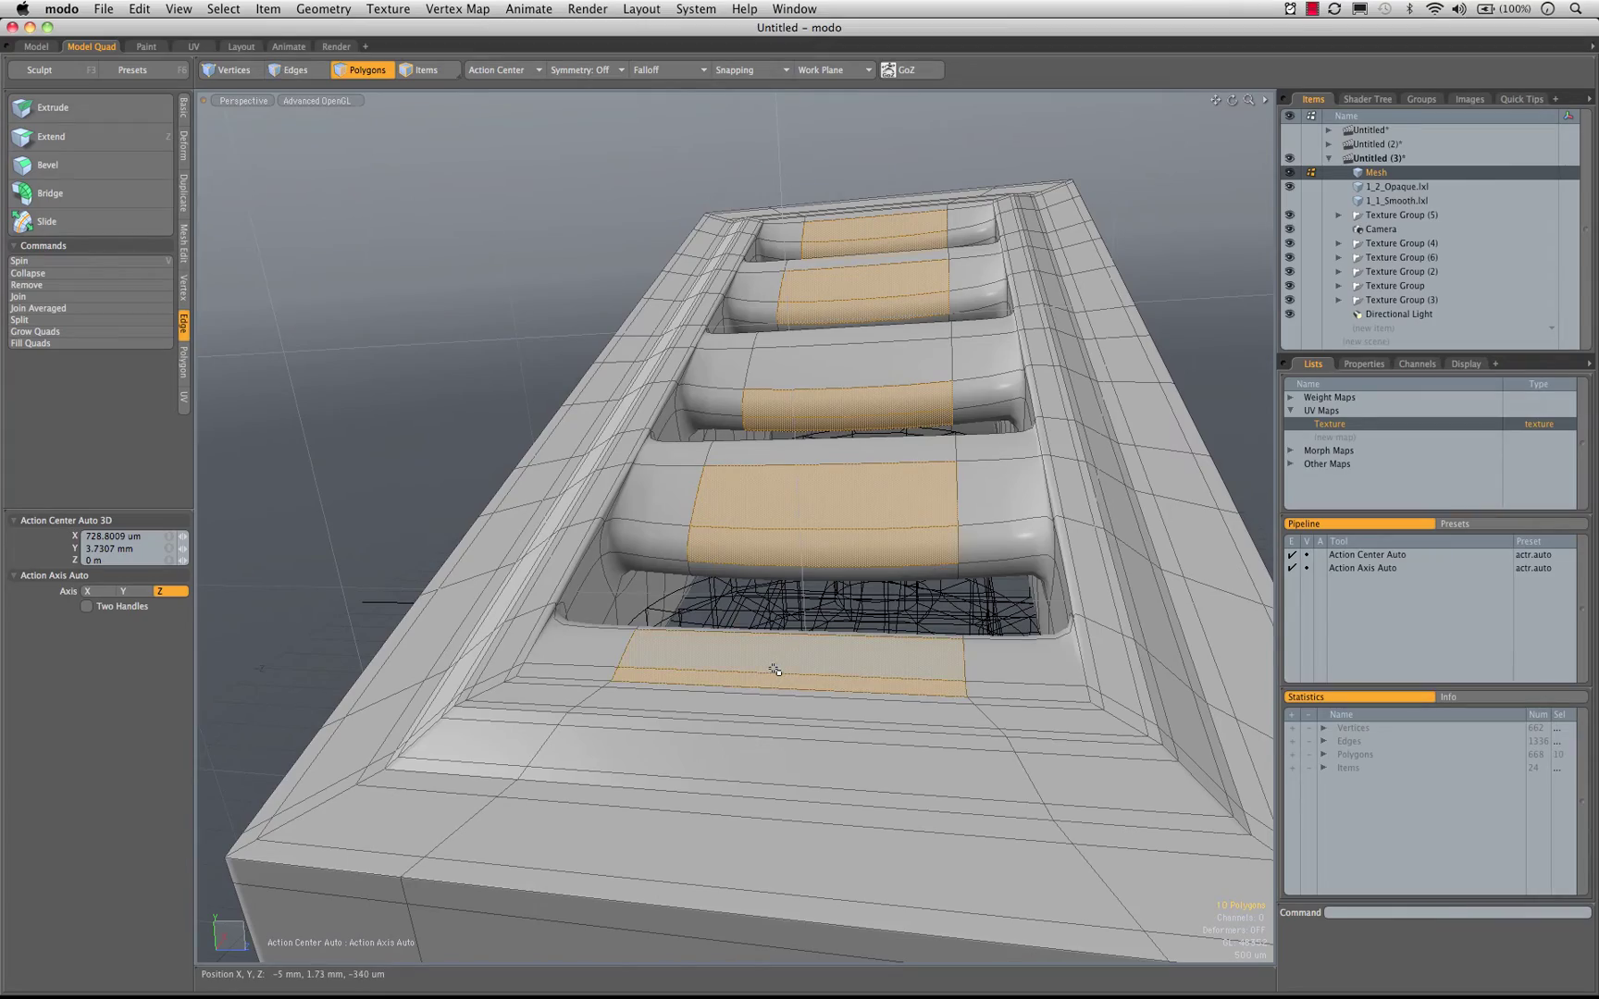
{"action": "key", "text": "alt+c"}
{"action": "left_click_drag", "start_coordinate": [775, 668], "coordinate": [968, 488], "text": "alt"}
{"action": "key", "text": "space"}
Select the top polygons of the bars between the openings and add two symmetric loop slices at 0.5%
{"action": "left_click", "coordinate": [700, 553]}
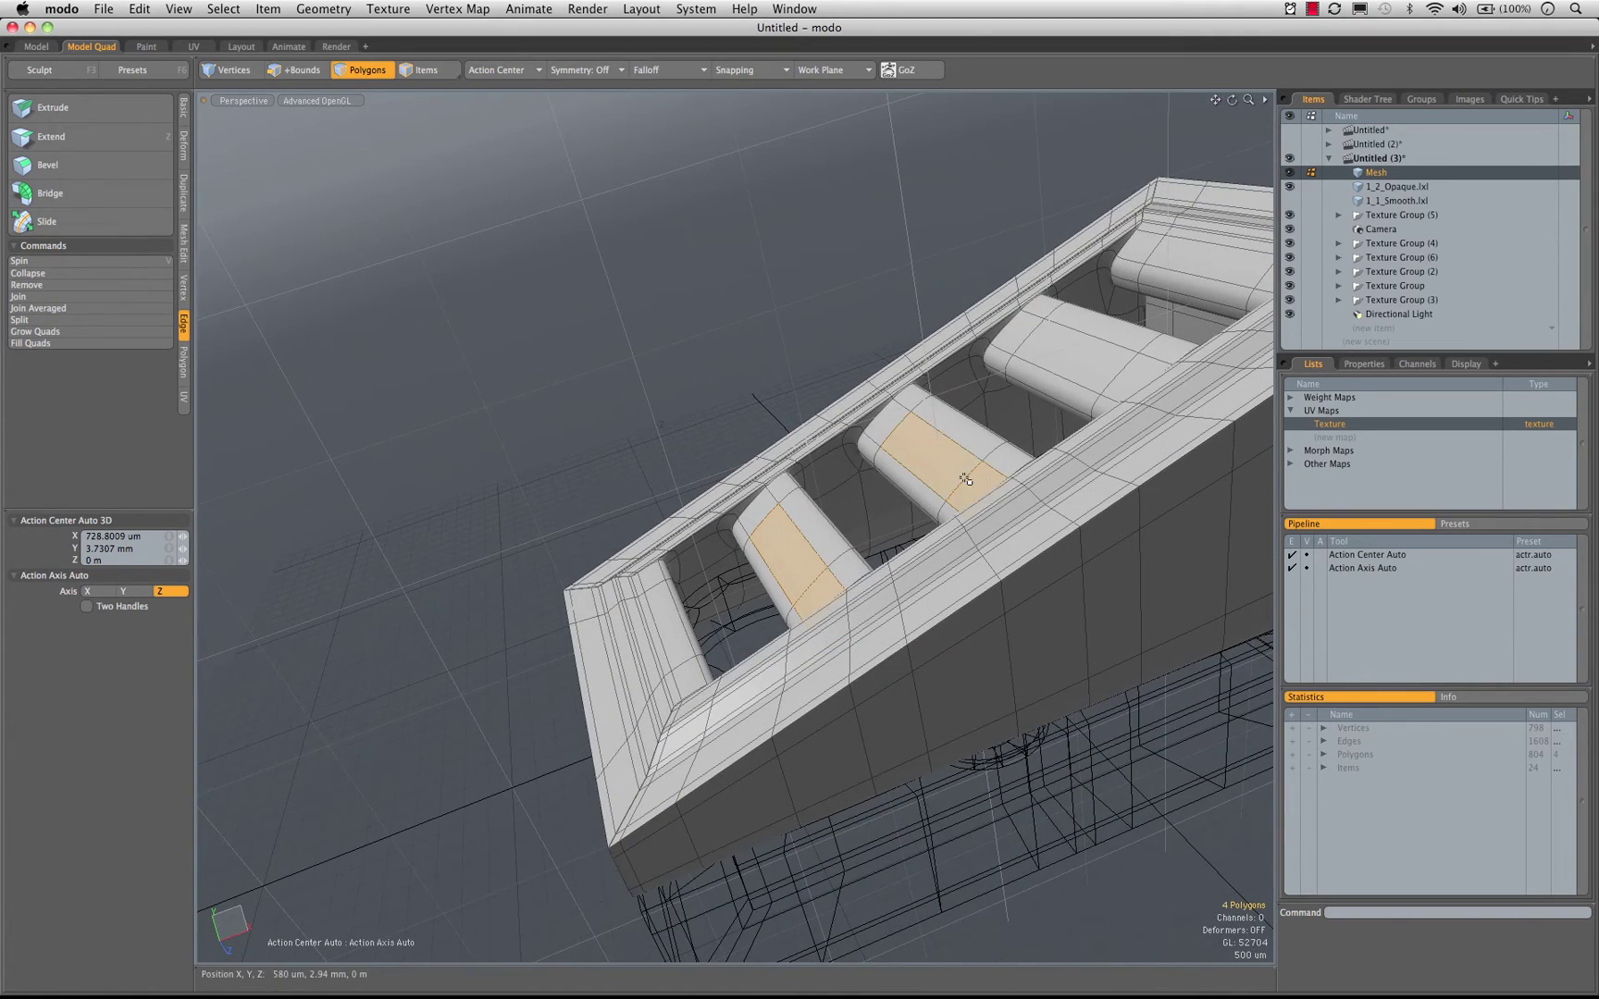
{"action": "left_click", "coordinate": [1126, 380], "text": "shift"}
{"action": "left_click_drag", "start_coordinate": [1125, 380], "coordinate": [1062, 350], "text": "alt"}
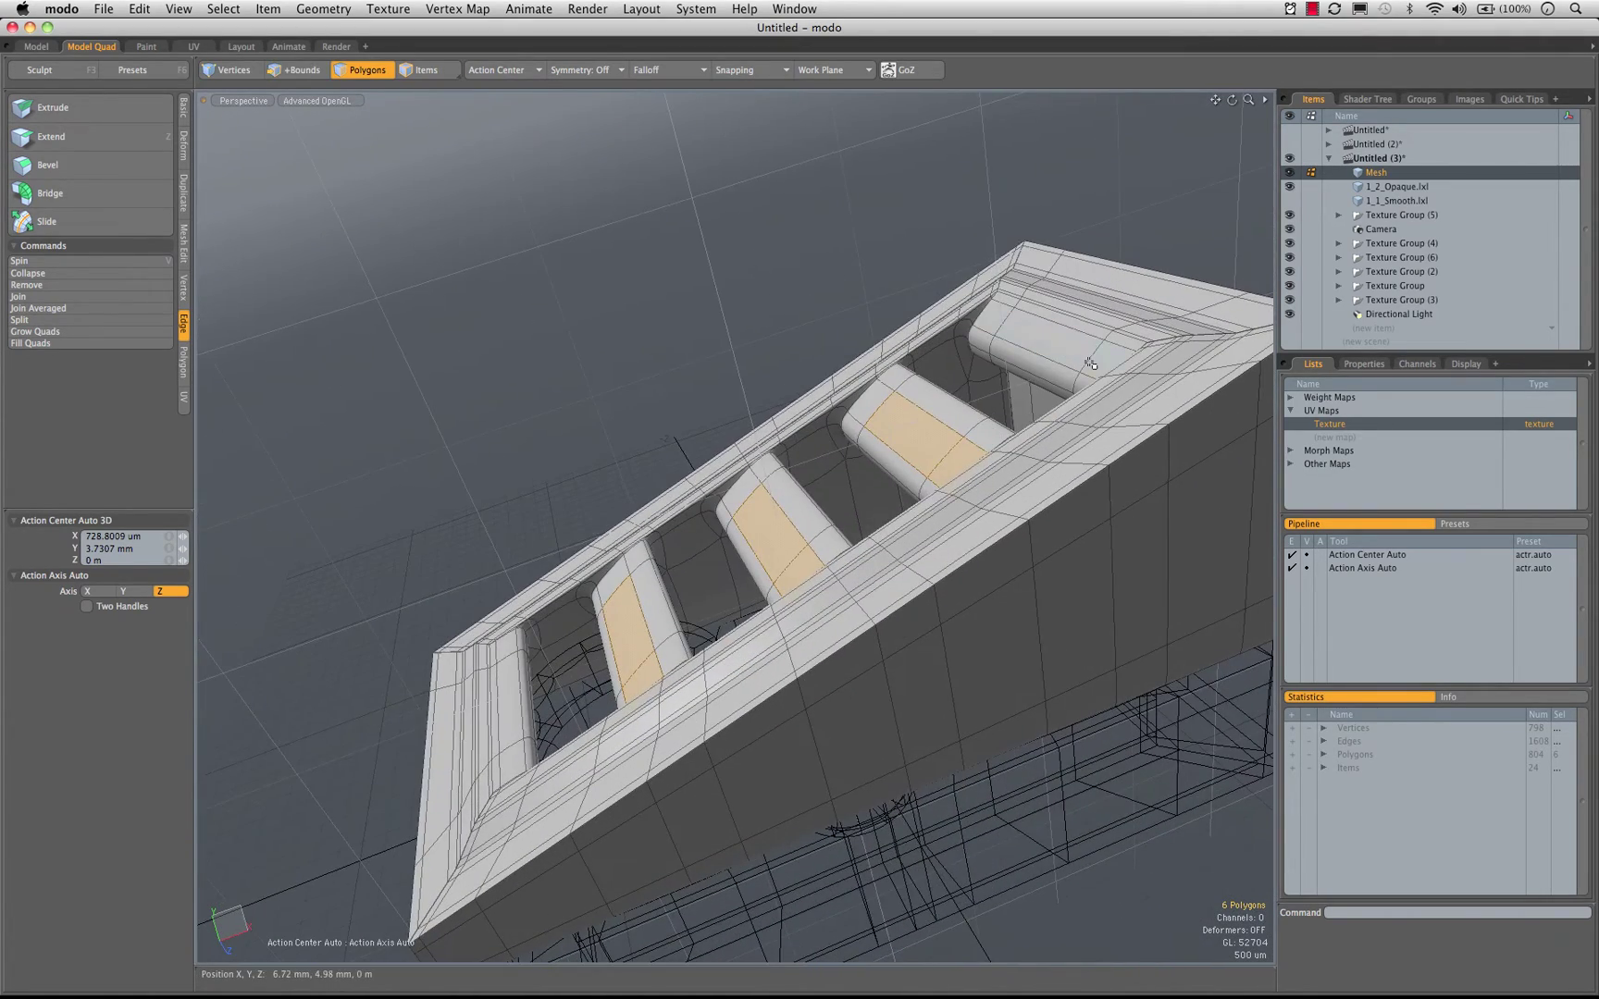
{"action": "key", "text": "alt+c"}
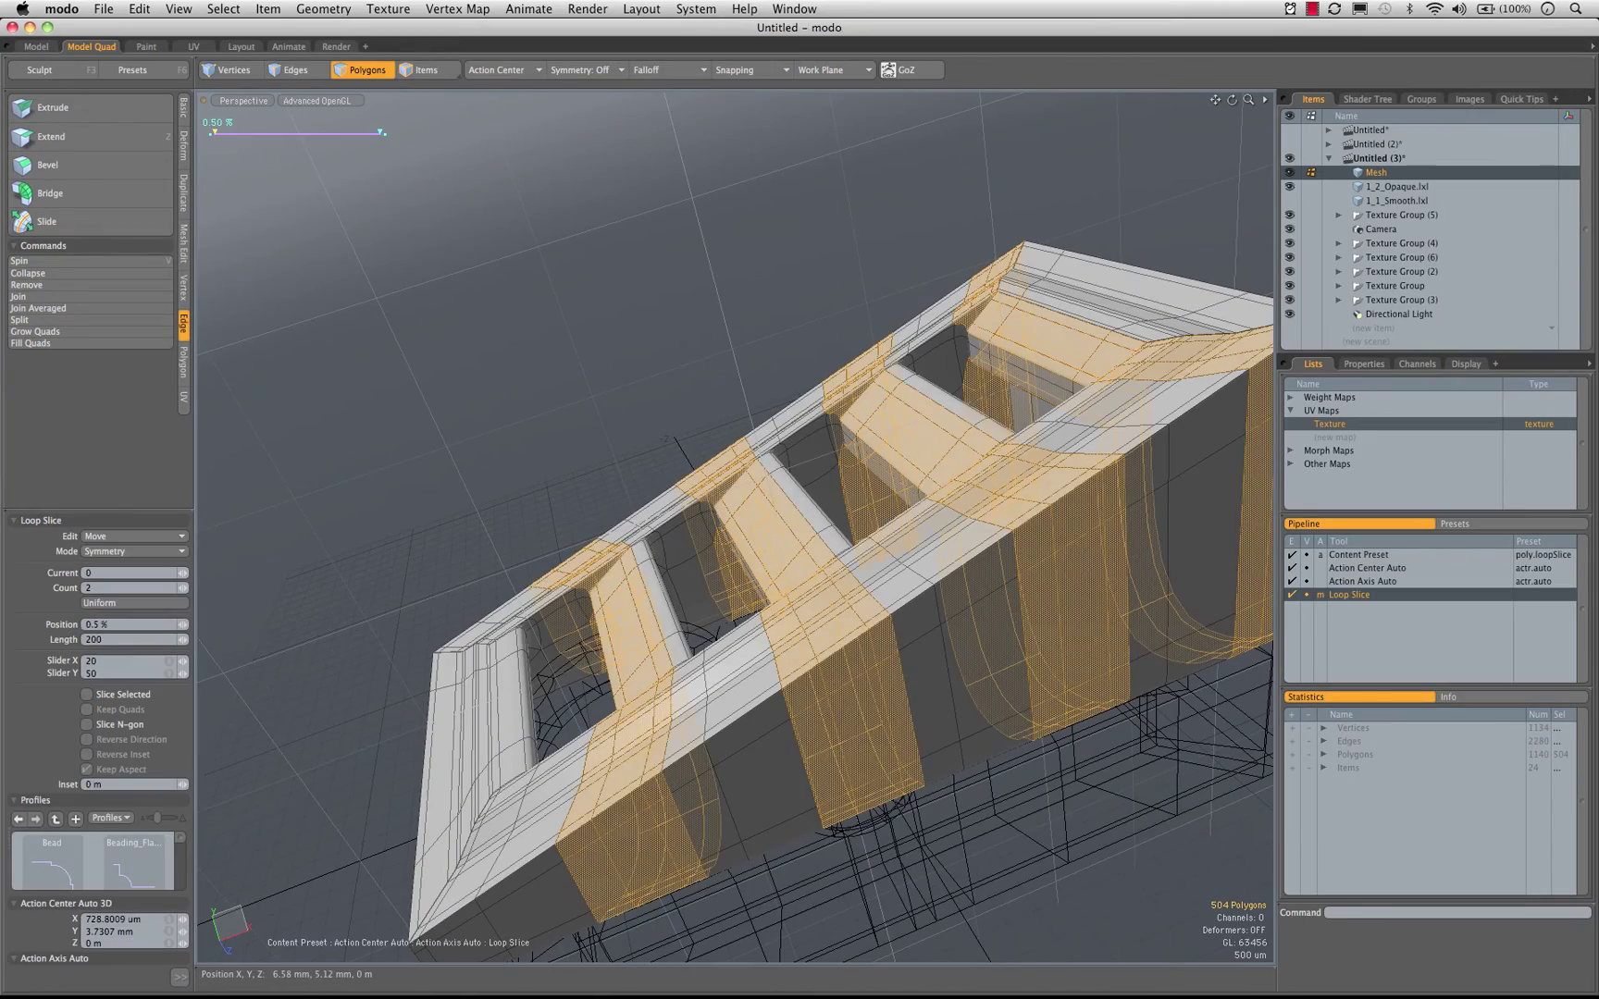
{"action": "left_click_drag", "start_coordinate": [1083, 359], "coordinate": [585, 544], "text": "alt"}
{"action": "scroll", "coordinate": [785, 507], "scroll_direction": "up", "scroll_amount": 5}
{"action": "key", "text": "space"}
Select the narrow top strips on the uphill side of the front border and bars, and loop slice them
{"action": "left_click", "coordinate": [598, 771]}
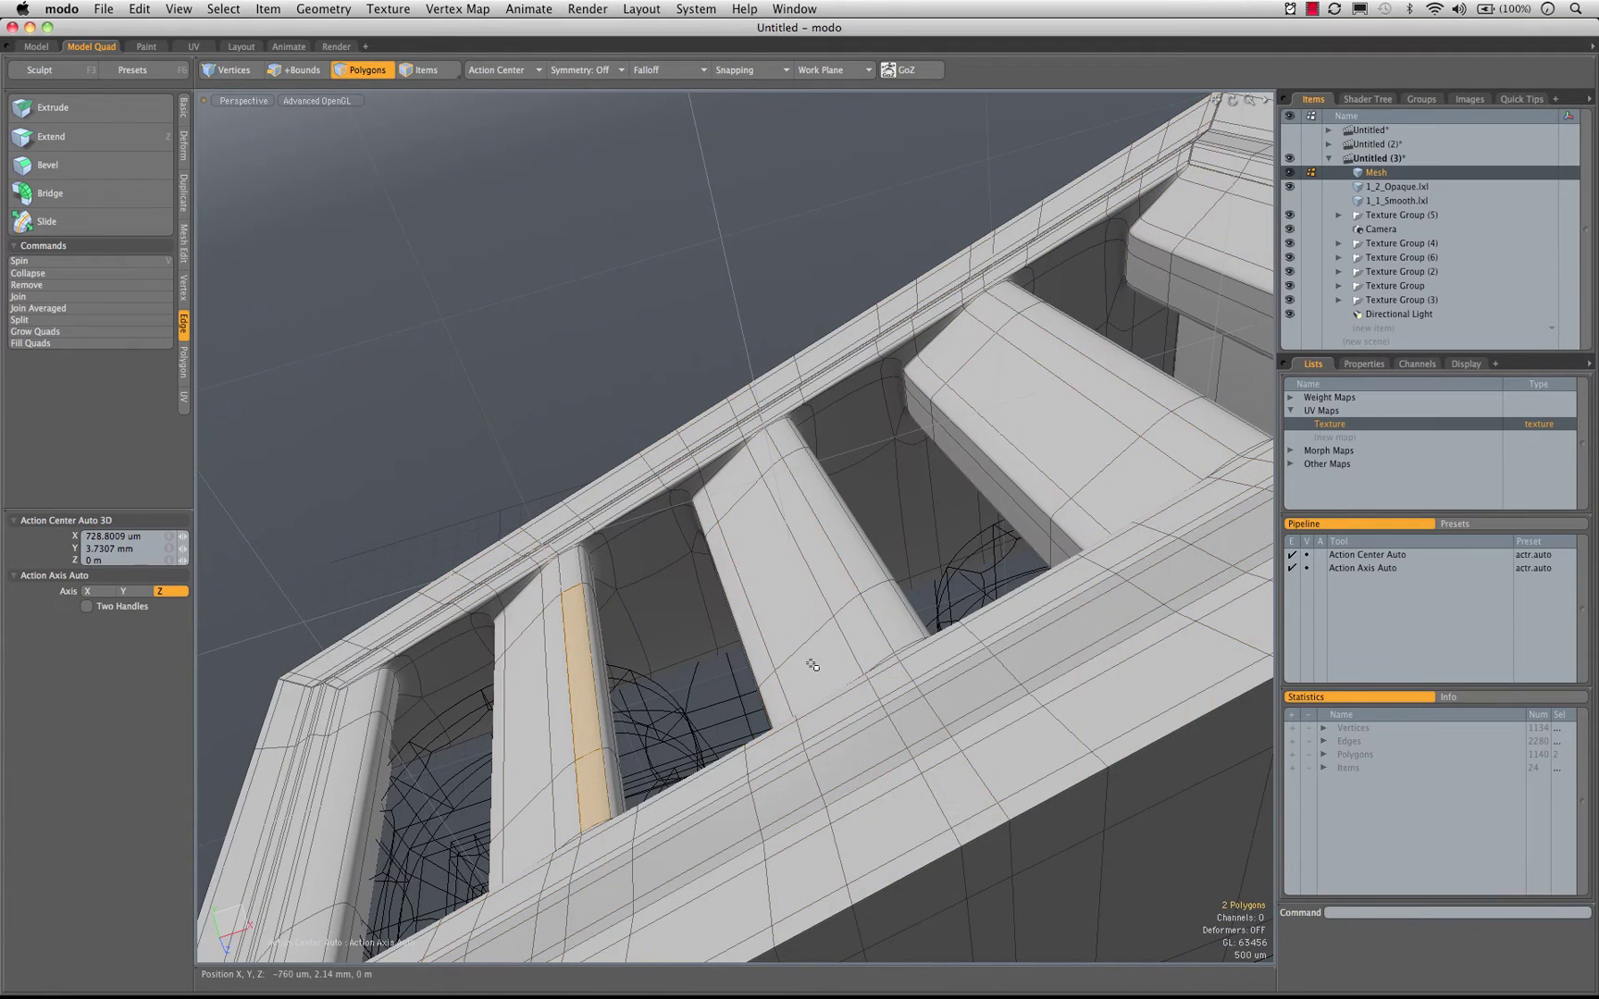
{"action": "left_click", "coordinate": [861, 575], "text": "shift"}
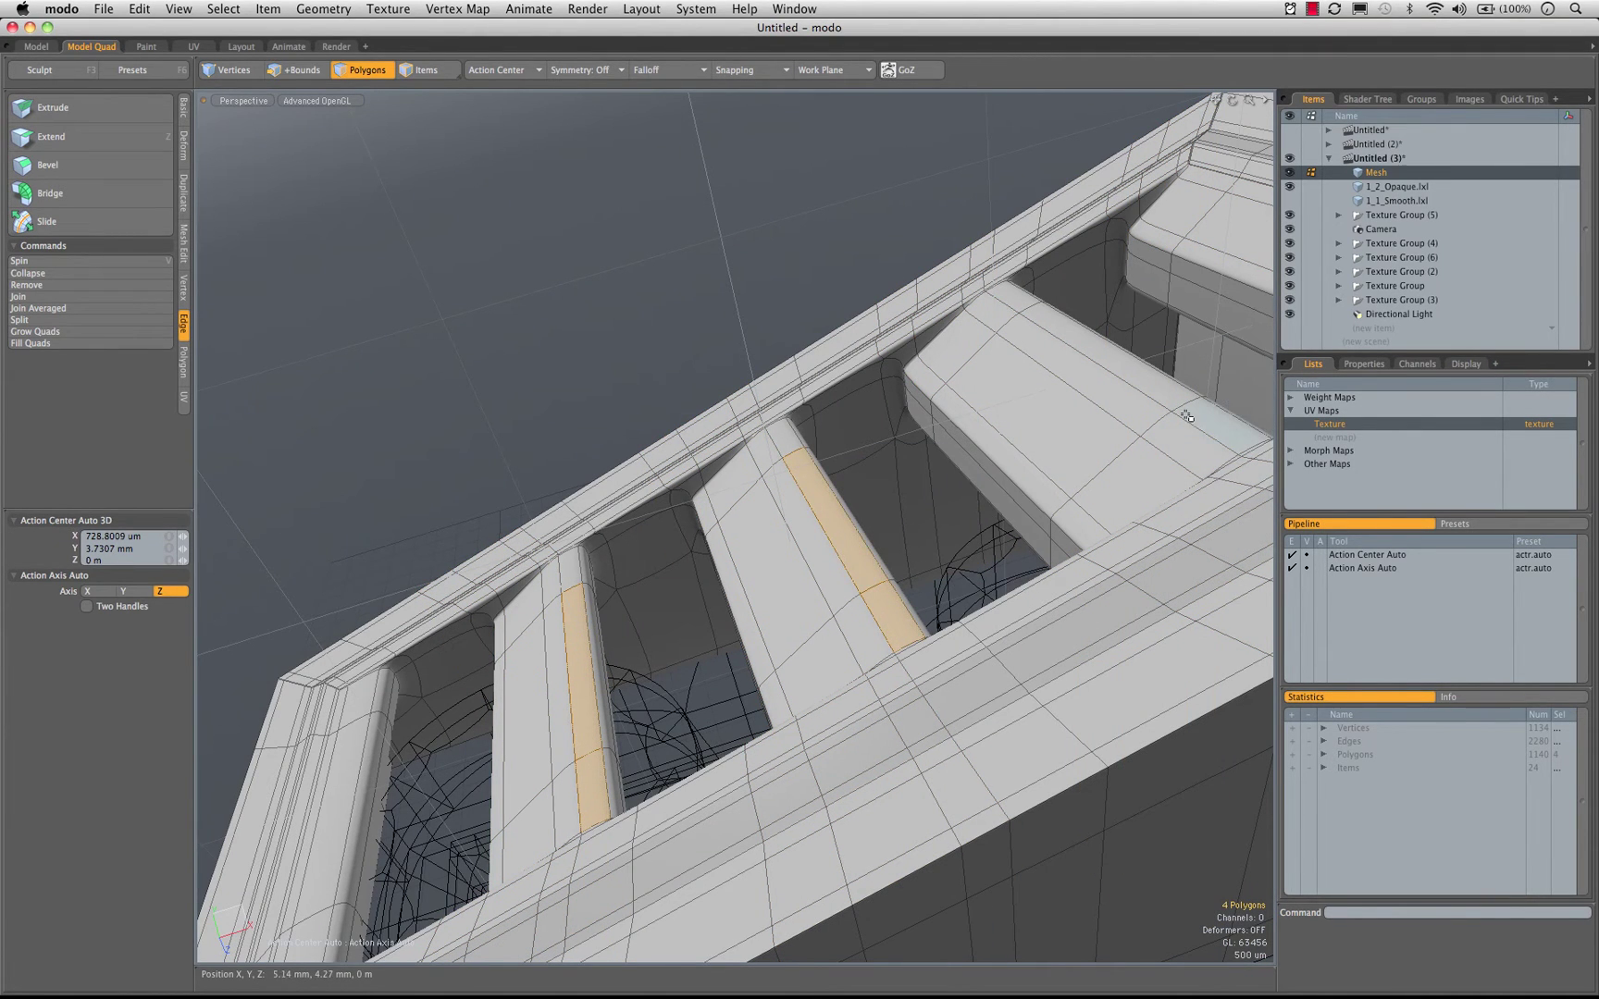
{"action": "left_click_drag", "start_coordinate": [1180, 407], "coordinate": [893, 514], "text": "alt+shift"}
{"action": "left_click_drag", "start_coordinate": [1042, 442], "coordinate": [940, 367], "text": "alt"}
{"action": "left_click_drag", "start_coordinate": [522, 705], "coordinate": [767, 535], "text": "alt"}
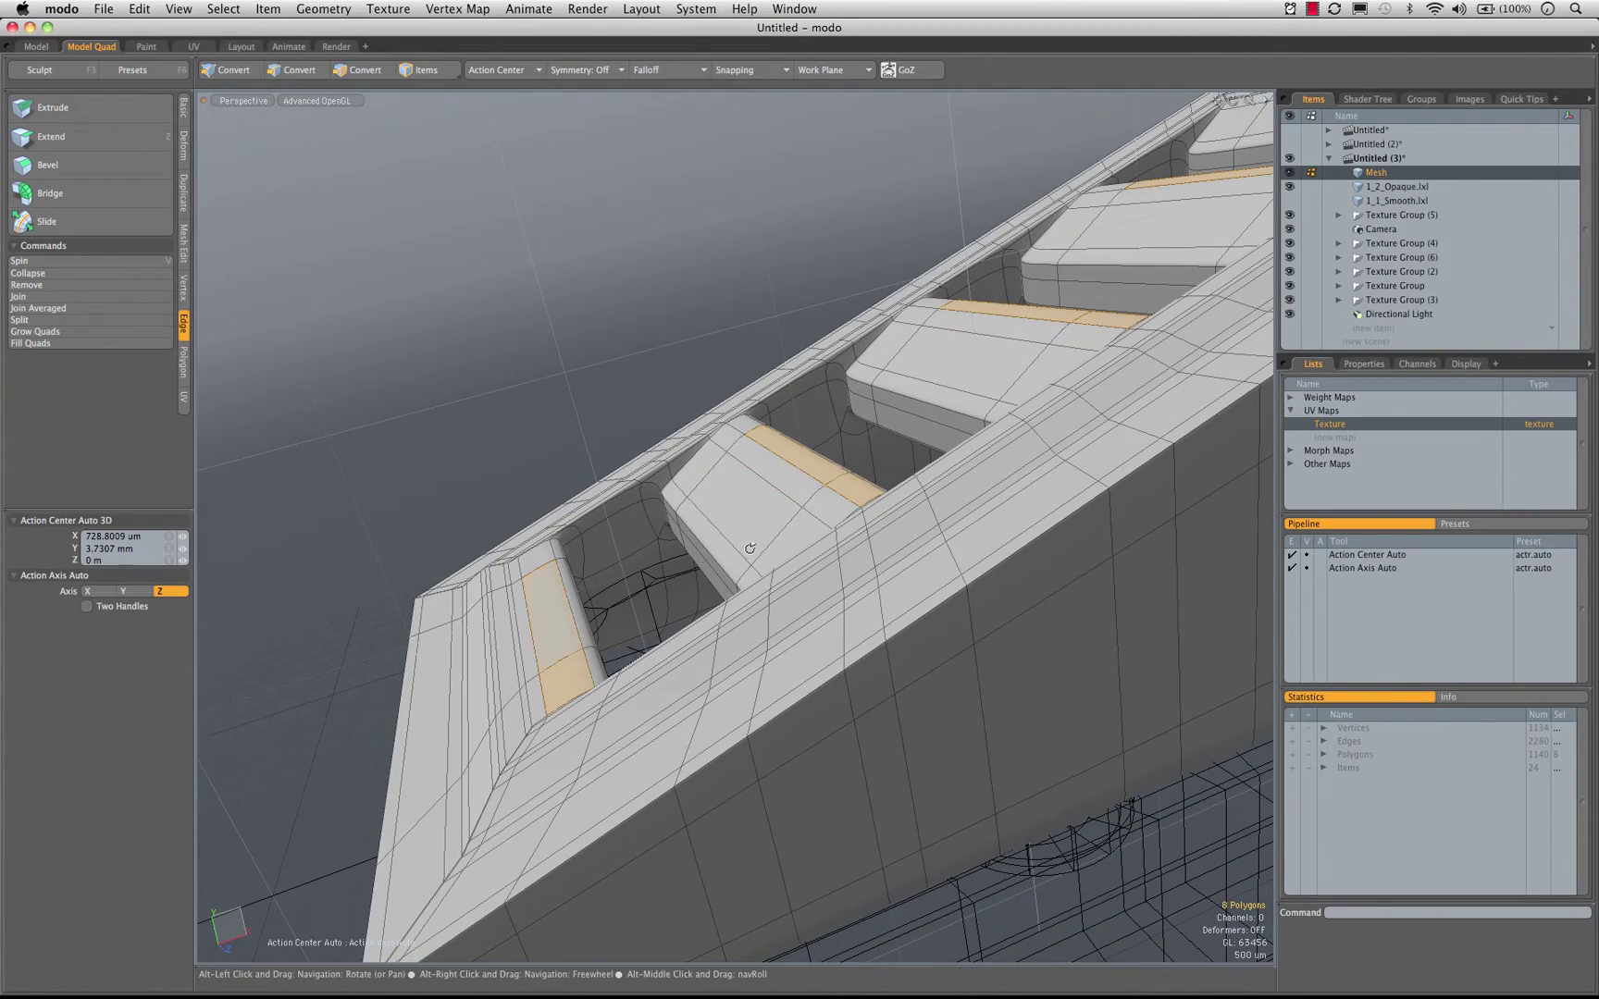
{"action": "key", "text": "l"}
{"action": "key", "text": "alt+c"}
{"action": "left_click", "coordinate": [750, 549]}
{"action": "left_click_drag", "start_coordinate": [750, 548], "coordinate": [560, 513], "text": "alt"}
{"action": "key", "text": "q"}
{"action": "left_click", "coordinate": [560, 513]}
Select the horizontal edge loops running around the inner walls of the four openings and delete them
{"action": "left_click_drag", "start_coordinate": [788, 478], "coordinate": [773, 404], "text": "alt"}
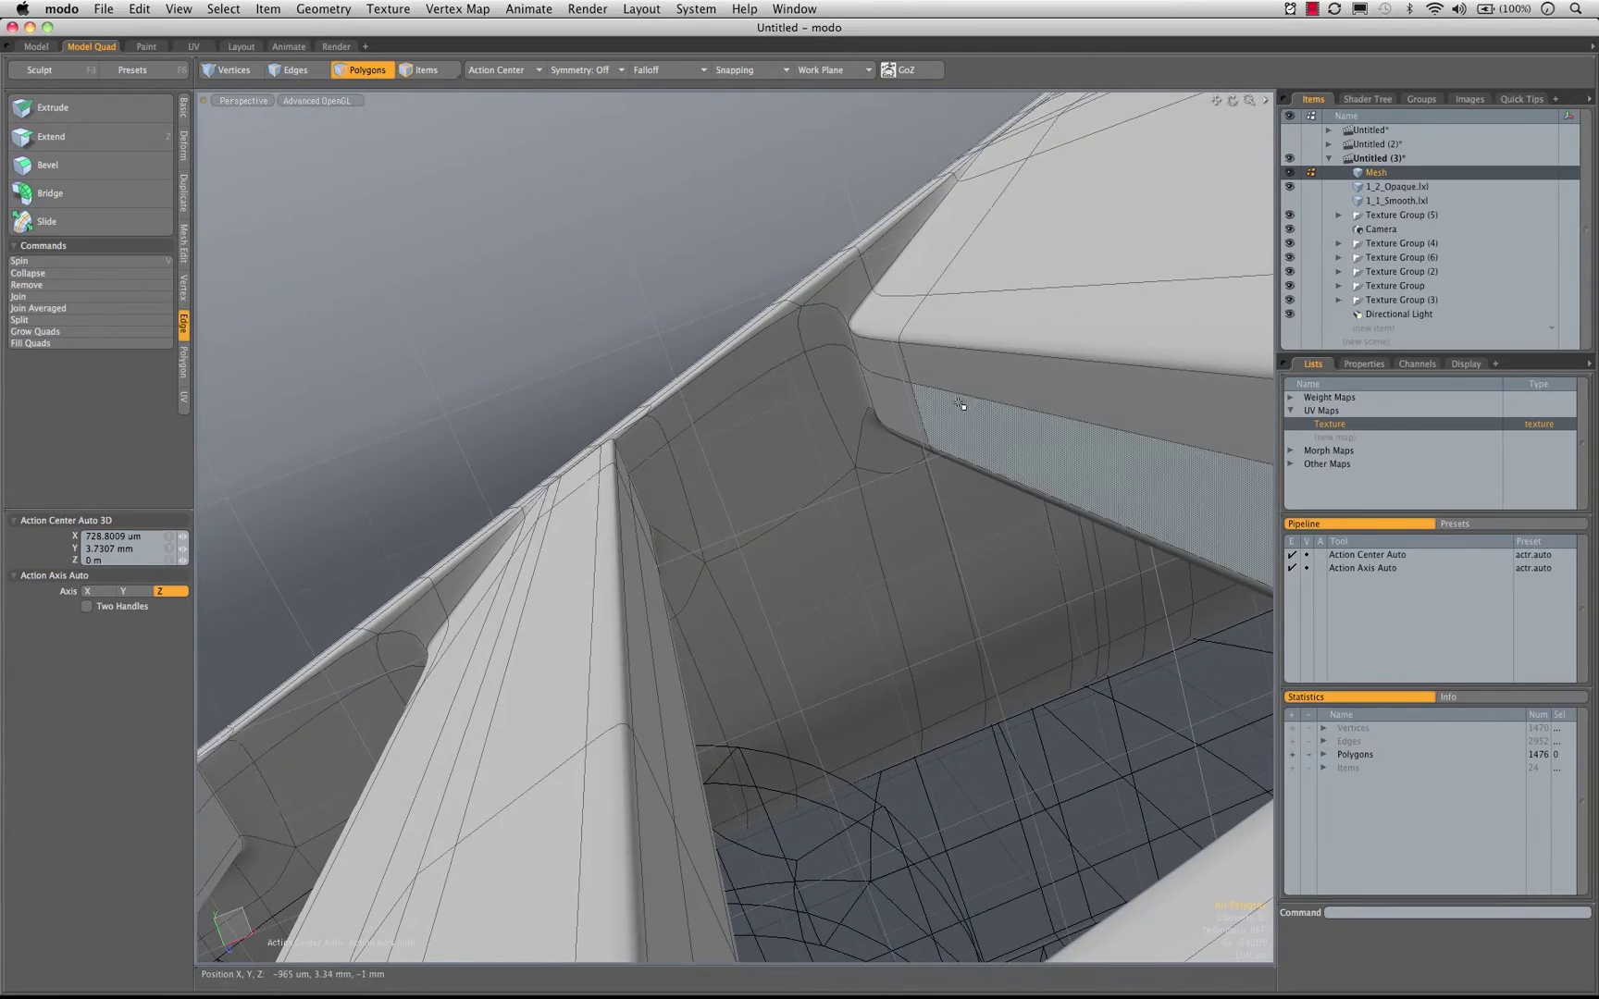
{"action": "key", "text": "1"}
{"action": "key", "text": "Escape"}
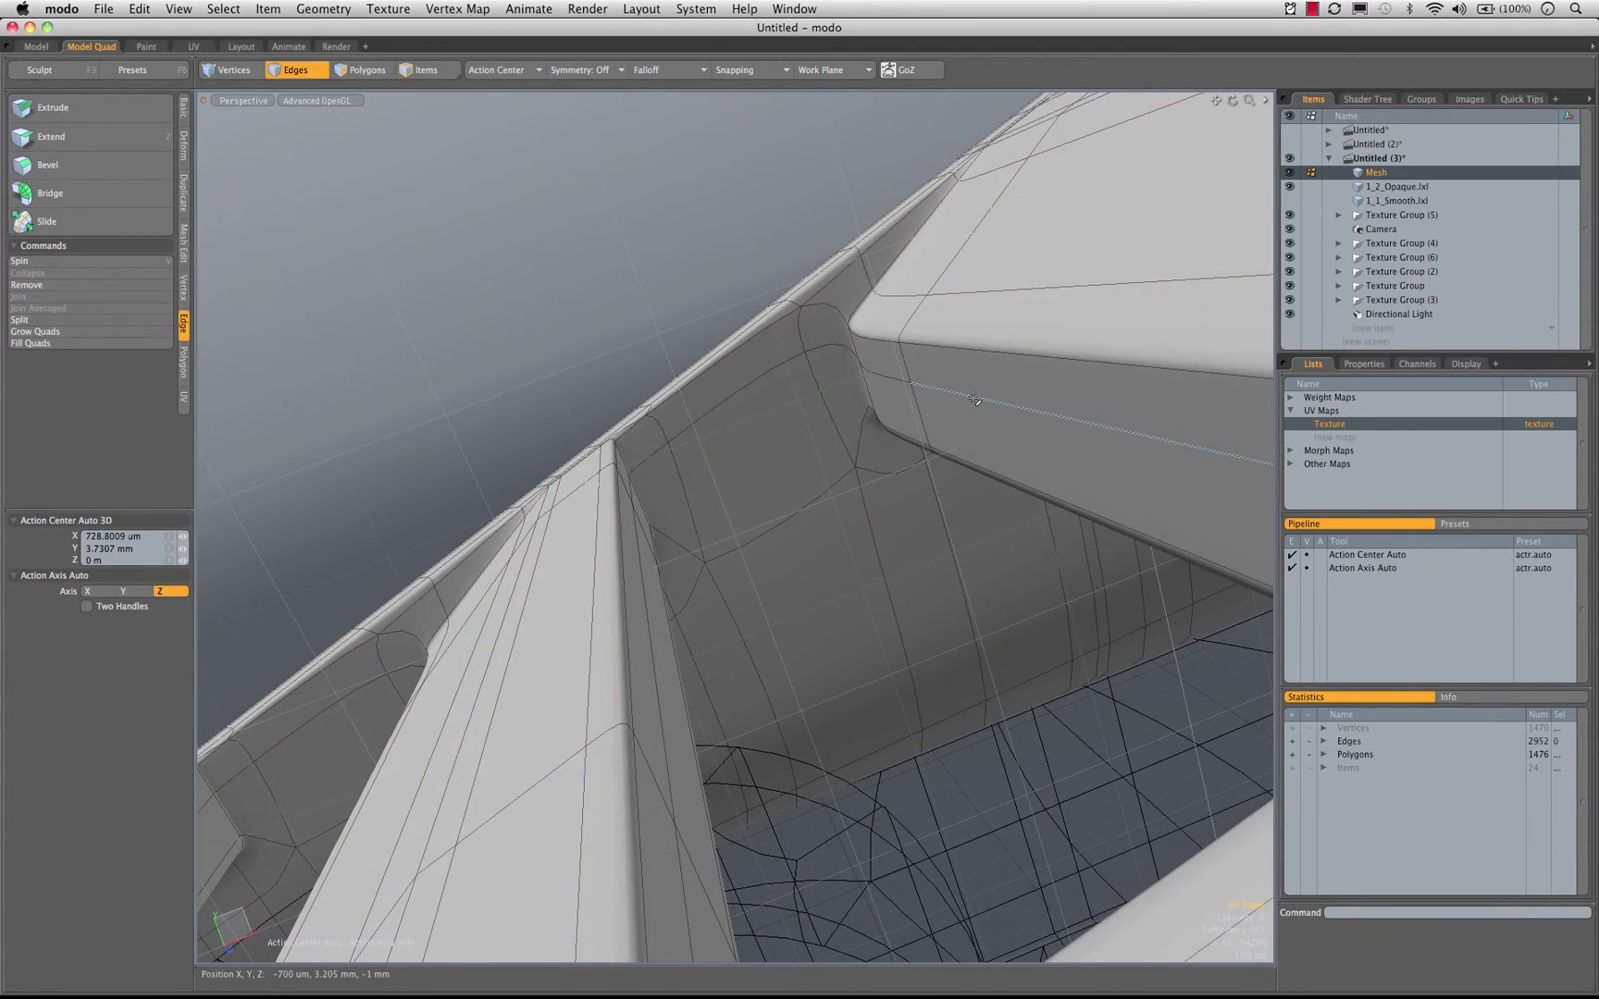
{"action": "left_click", "coordinate": [974, 399]}
{"action": "left_click_drag", "start_coordinate": [974, 399], "coordinate": [947, 421], "text": "alt"}
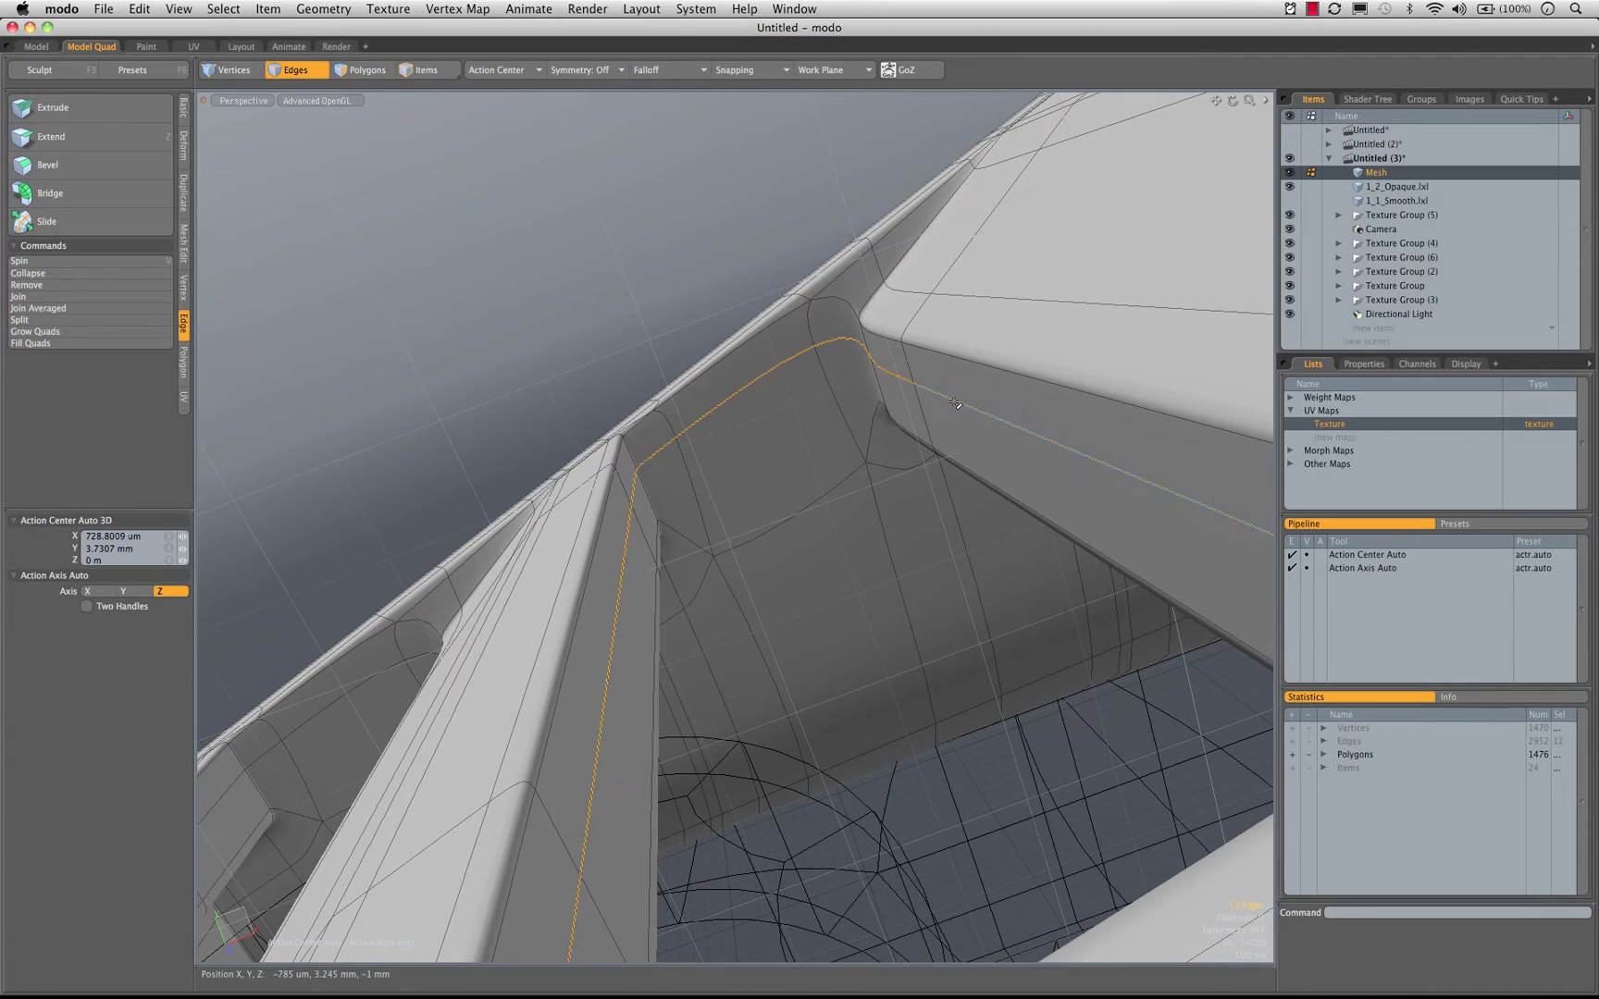
{"action": "scroll", "coordinate": [887, 544], "scroll_direction": "down", "scroll_amount": 5}
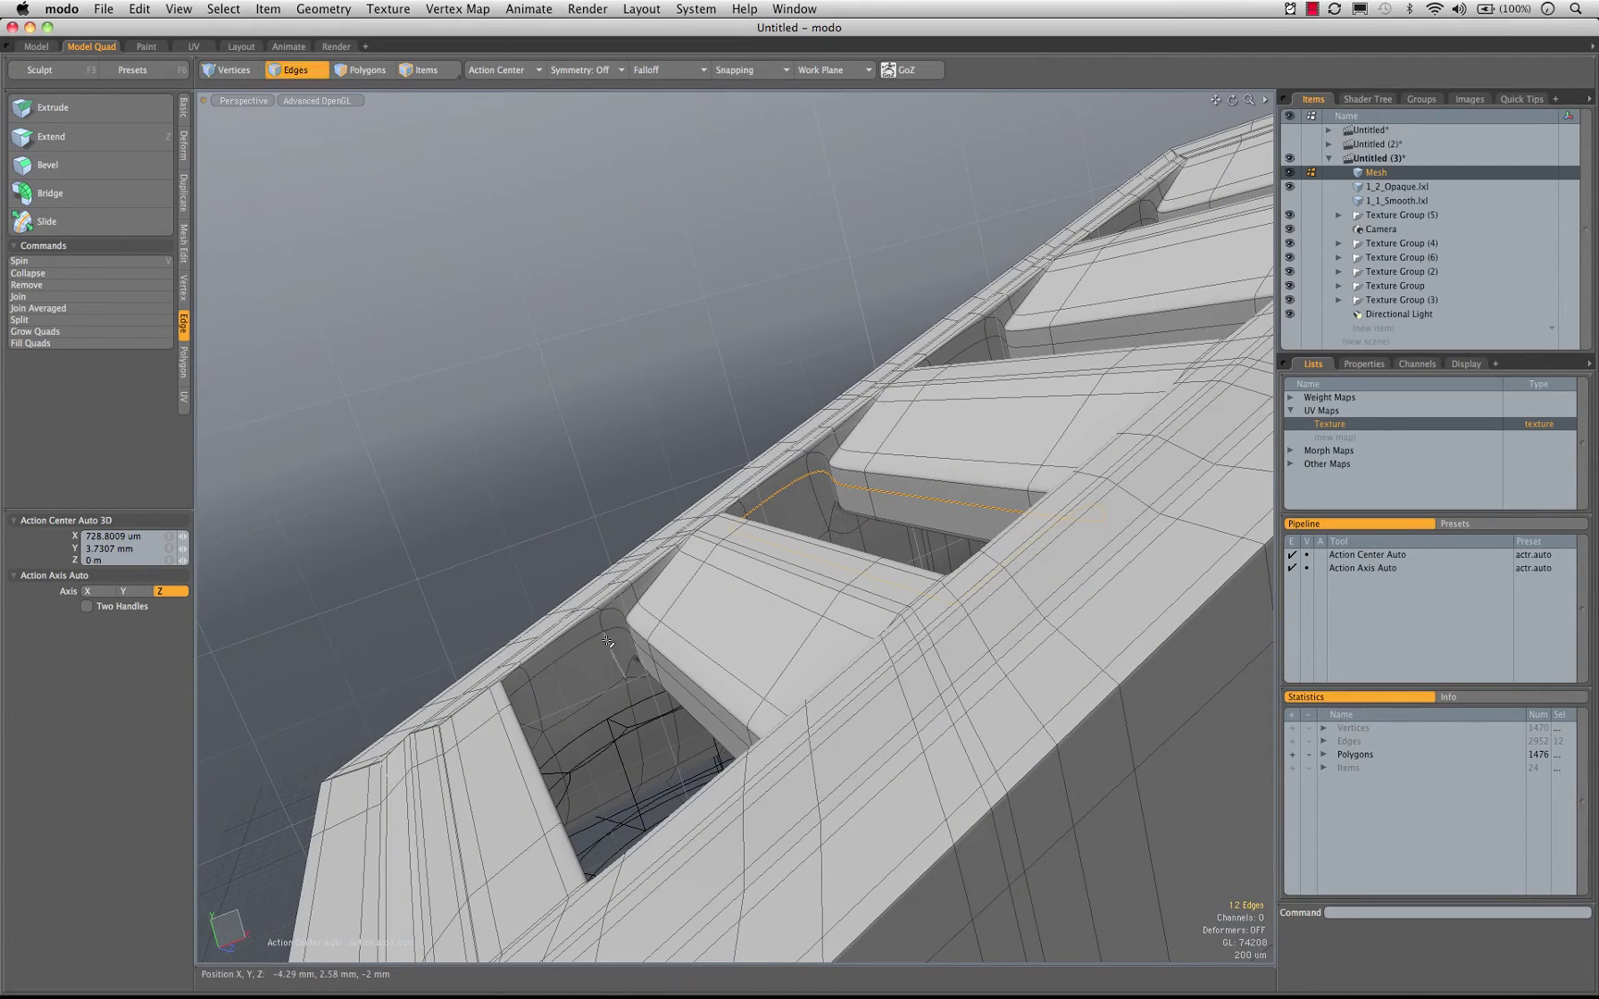
{"action": "left_click_drag", "start_coordinate": [919, 467], "coordinate": [1027, 421], "text": "alt"}
{"action": "double_click", "coordinate": [823, 511], "text": "shift"}
{"action": "left_click_drag", "start_coordinate": [1027, 421], "coordinate": [926, 532], "text": "alt+shift"}
{"action": "left_click_drag", "start_coordinate": [925, 532], "coordinate": [909, 525], "text": "alt"}
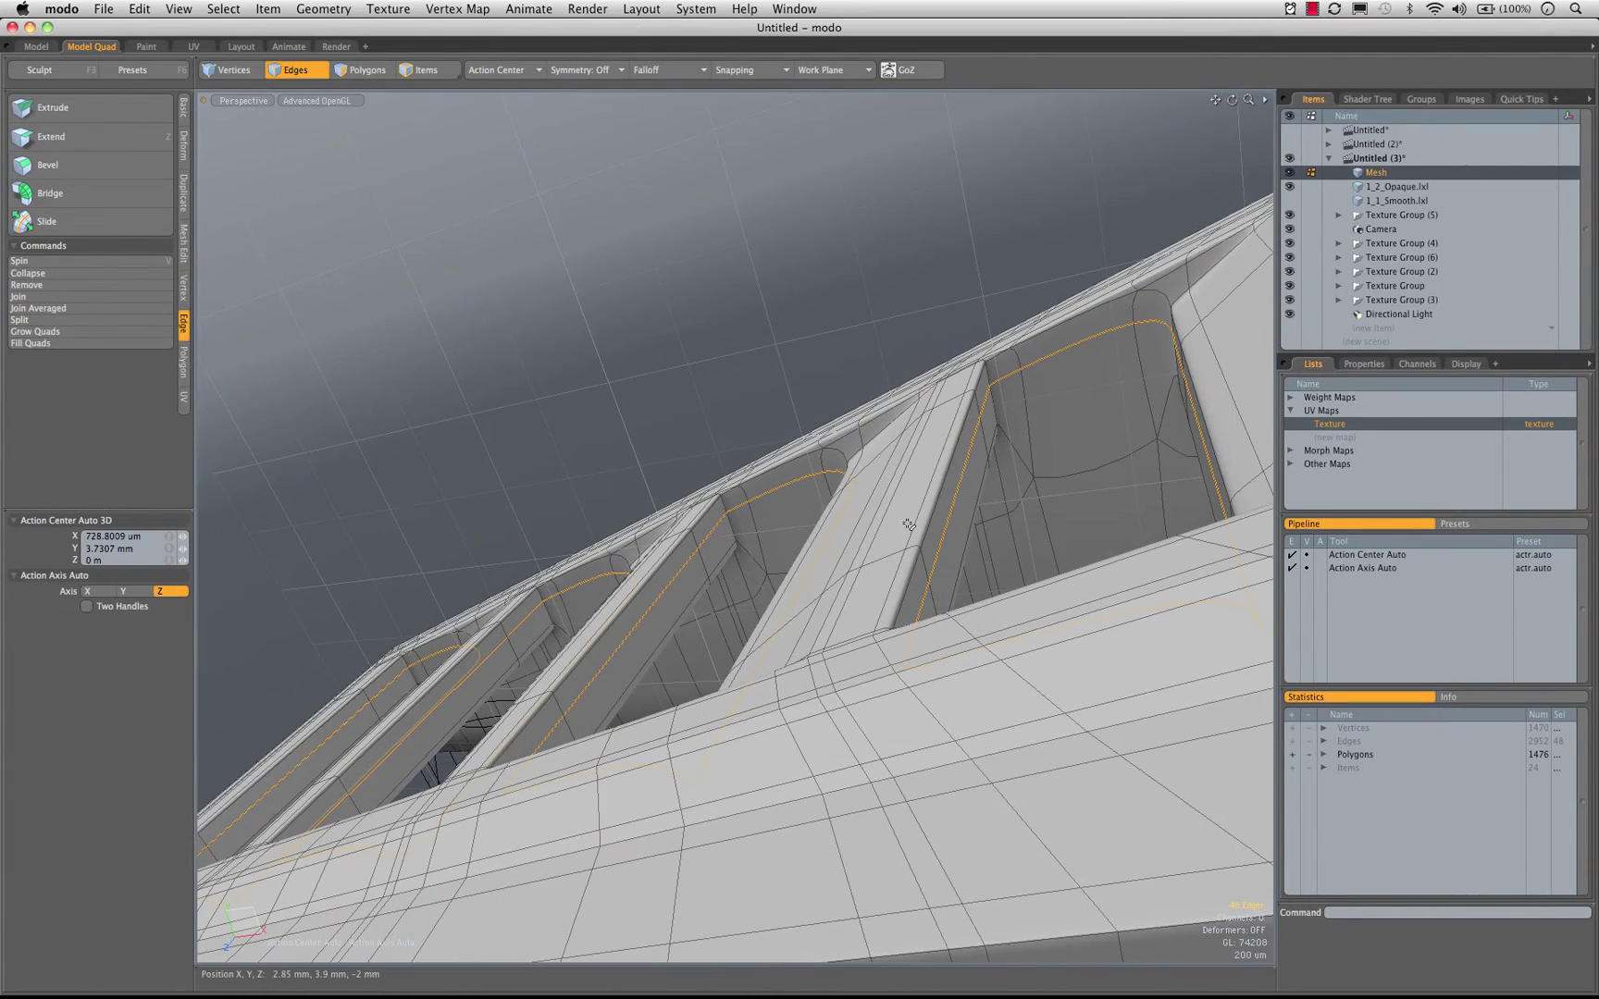
{"action": "key", "text": "Delete"}
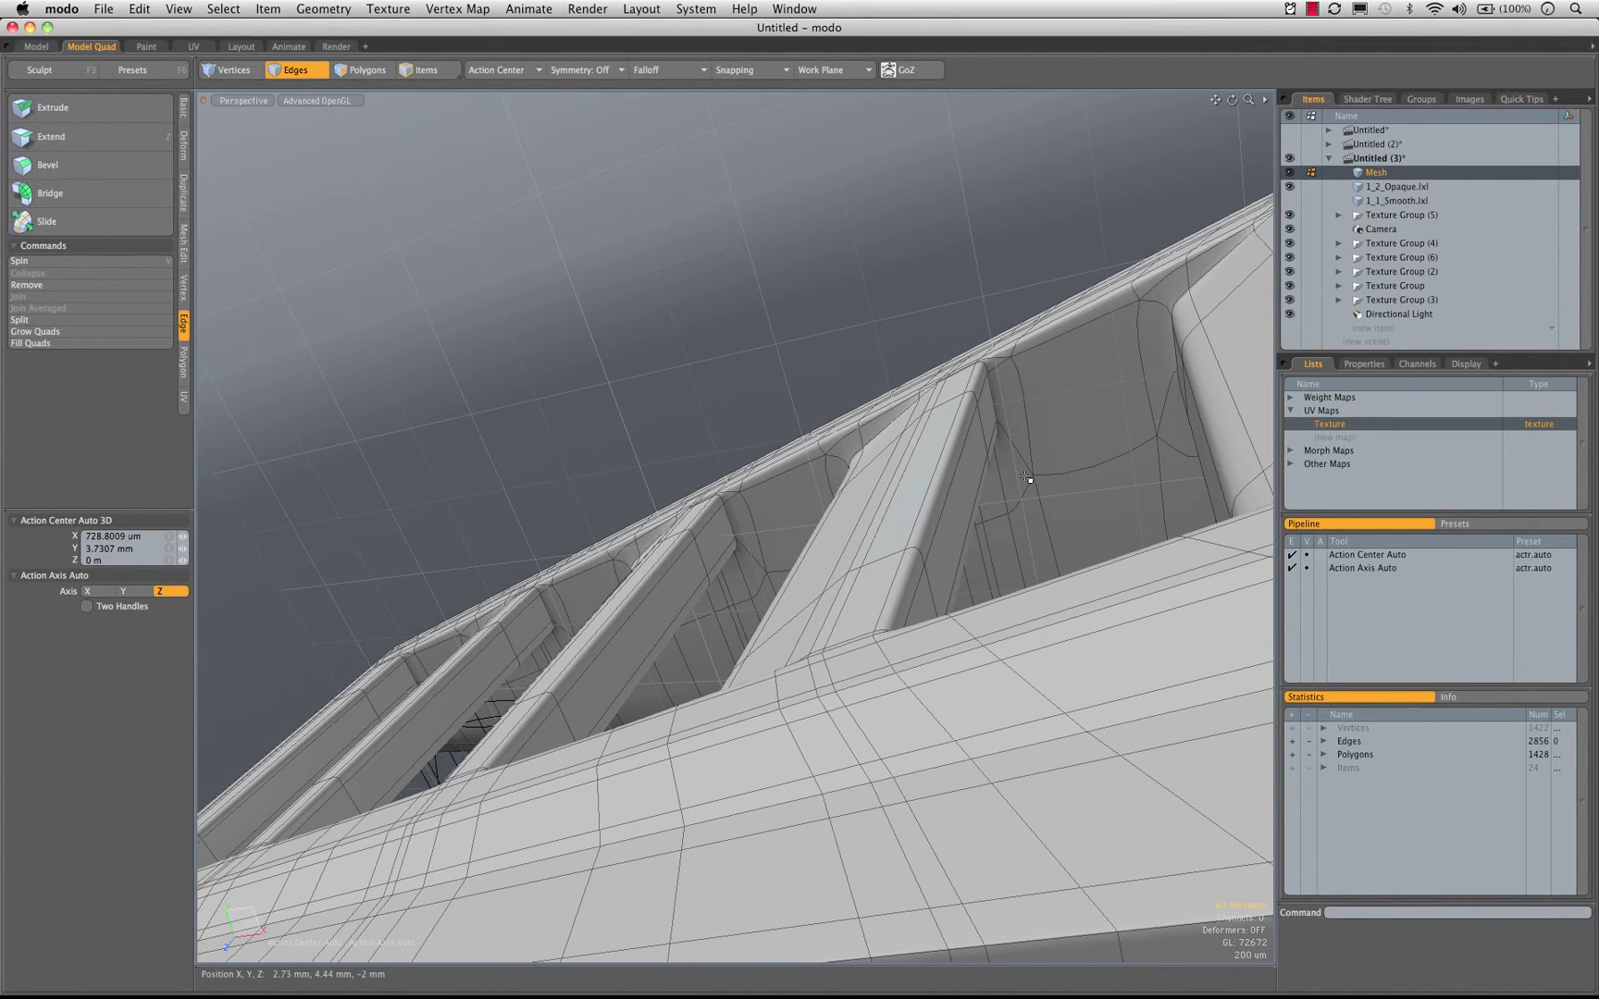
Select the side wall polygons of the bars inside the openings and add two symmetric loop slices at 0.5%
{"action": "left_click_drag", "start_coordinate": [993, 453], "coordinate": [1005, 431]}
{"action": "left_click", "coordinate": [987, 441]}
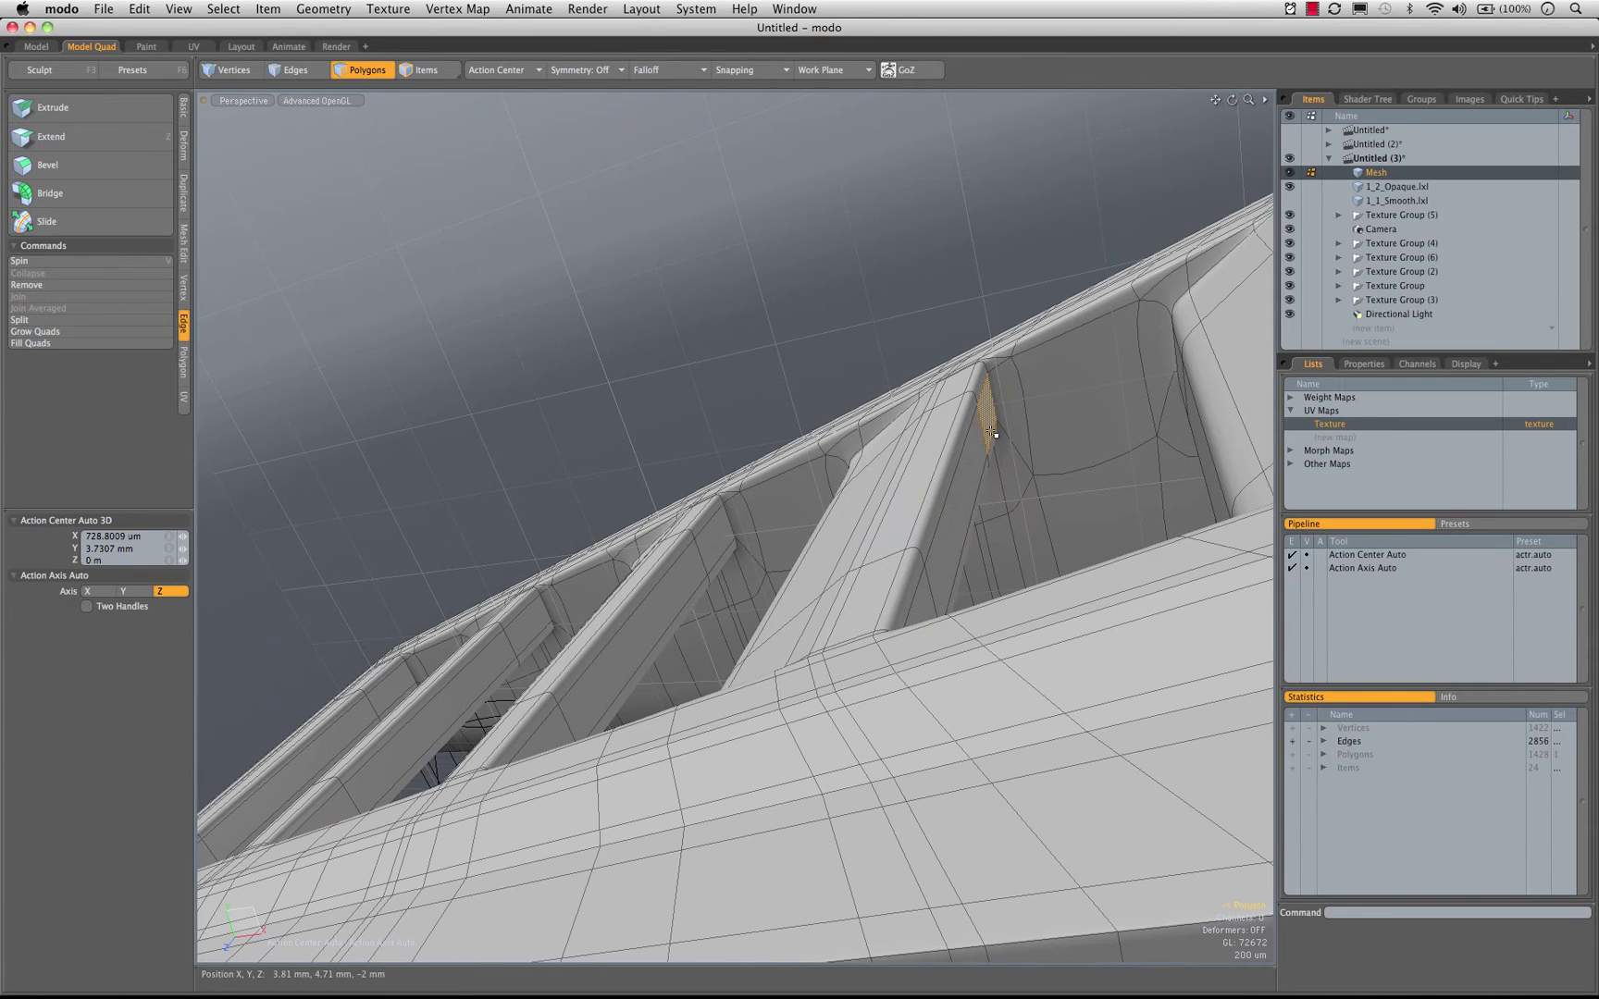
{"action": "left_click_drag", "start_coordinate": [708, 571], "coordinate": [713, 556], "text": "shift"}
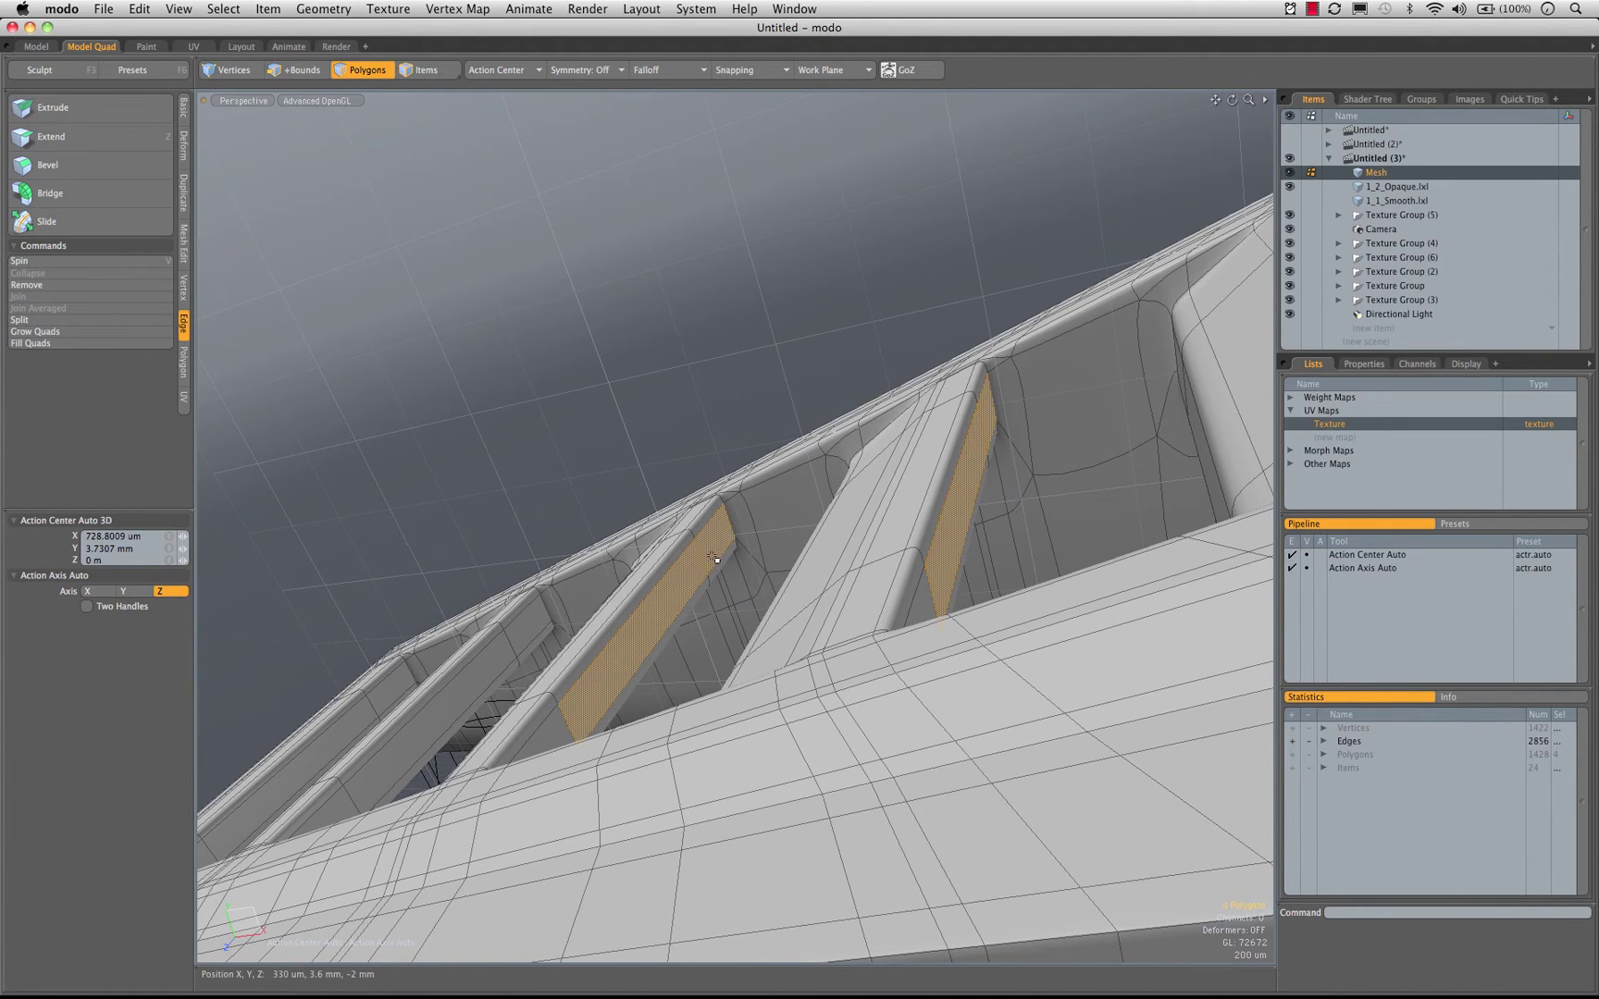
{"action": "left_click_drag", "start_coordinate": [532, 631], "coordinate": [622, 619], "text": "alt+shift"}
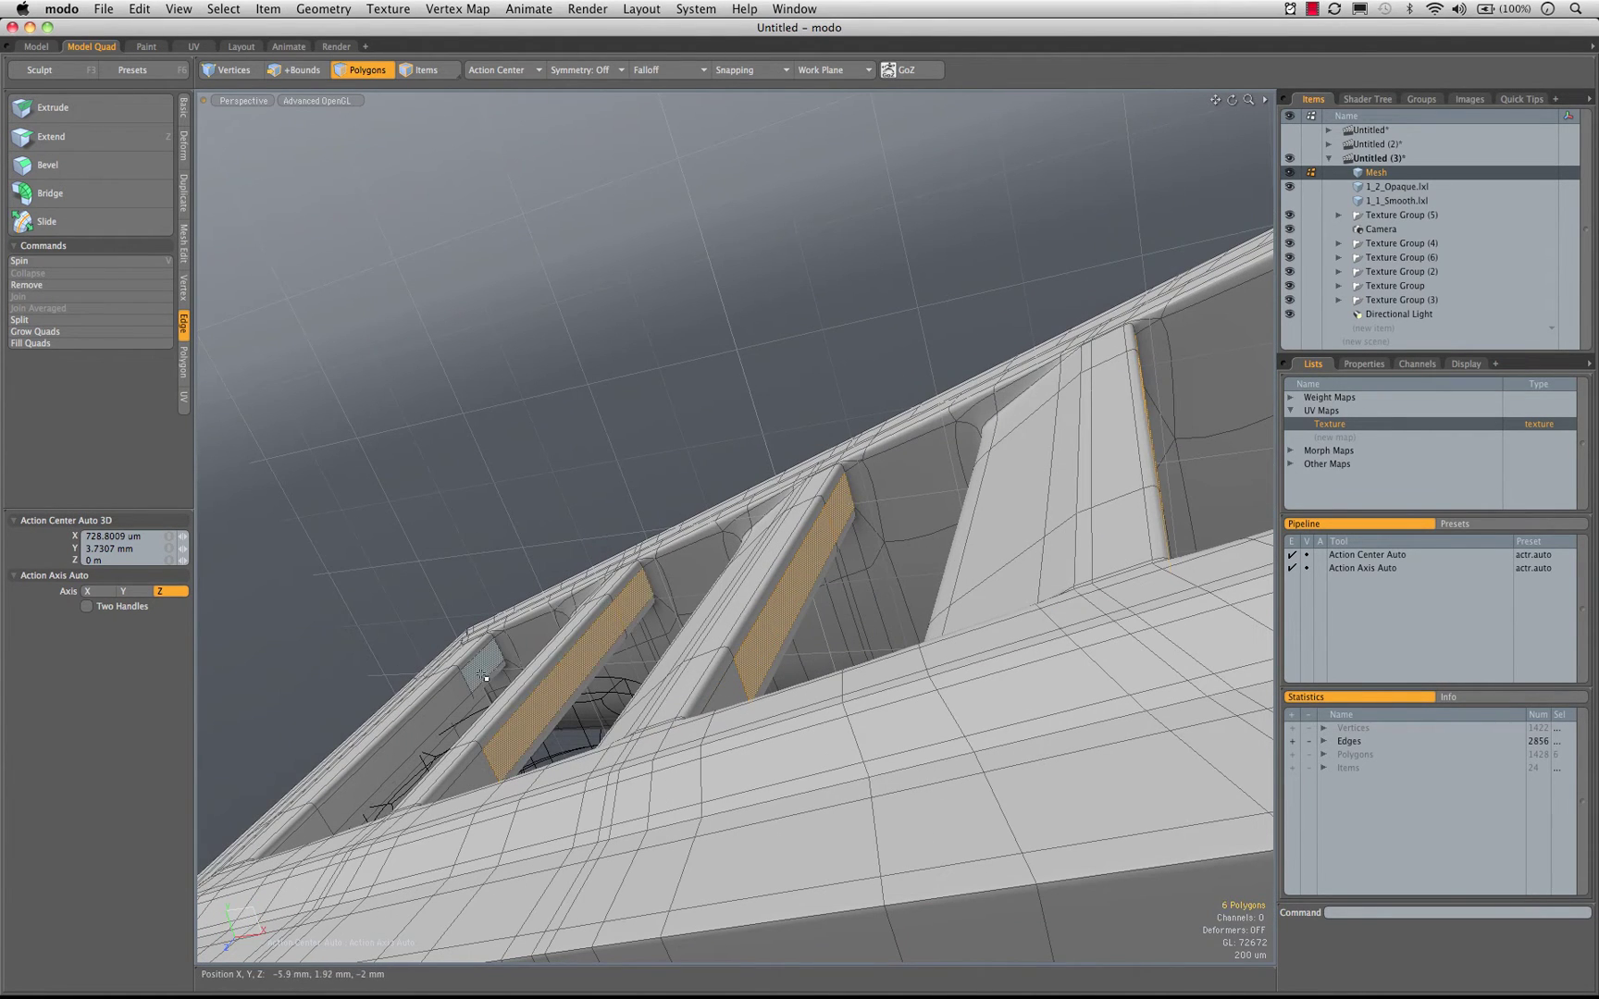
{"action": "left_click_drag", "start_coordinate": [494, 662], "coordinate": [465, 685], "text": "shift"}
{"action": "key", "text": "alt+c"}
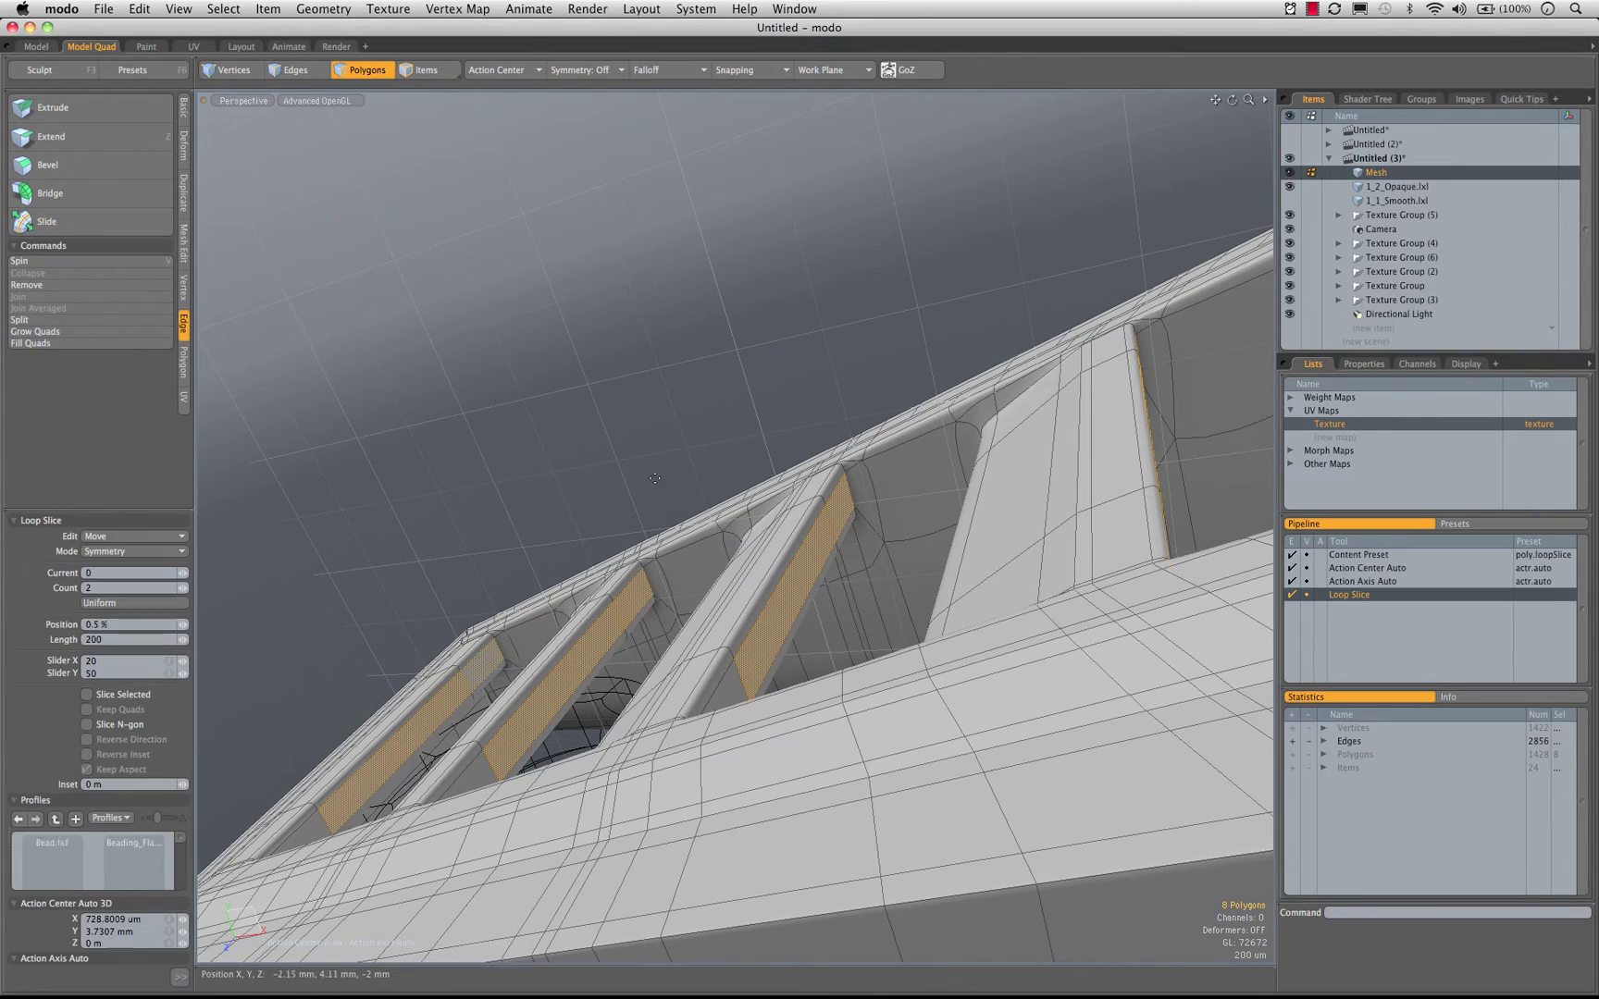
{"action": "left_click", "coordinate": [760, 367]}
{"action": "key", "text": "space"}
{"action": "left_click", "coordinate": [761, 368]}
Select the polygons along the frame's inner wall beneath the bars and add two symmetric loop slices at 0.5%
{"action": "left_click_drag", "start_coordinate": [760, 367], "coordinate": [1004, 455], "text": "alt"}
{"action": "left_click_drag", "start_coordinate": [772, 660], "coordinate": [550, 629], "text": "alt"}
{"action": "scroll", "coordinate": [309, 720], "scroll_direction": "up", "scroll_amount": 3}
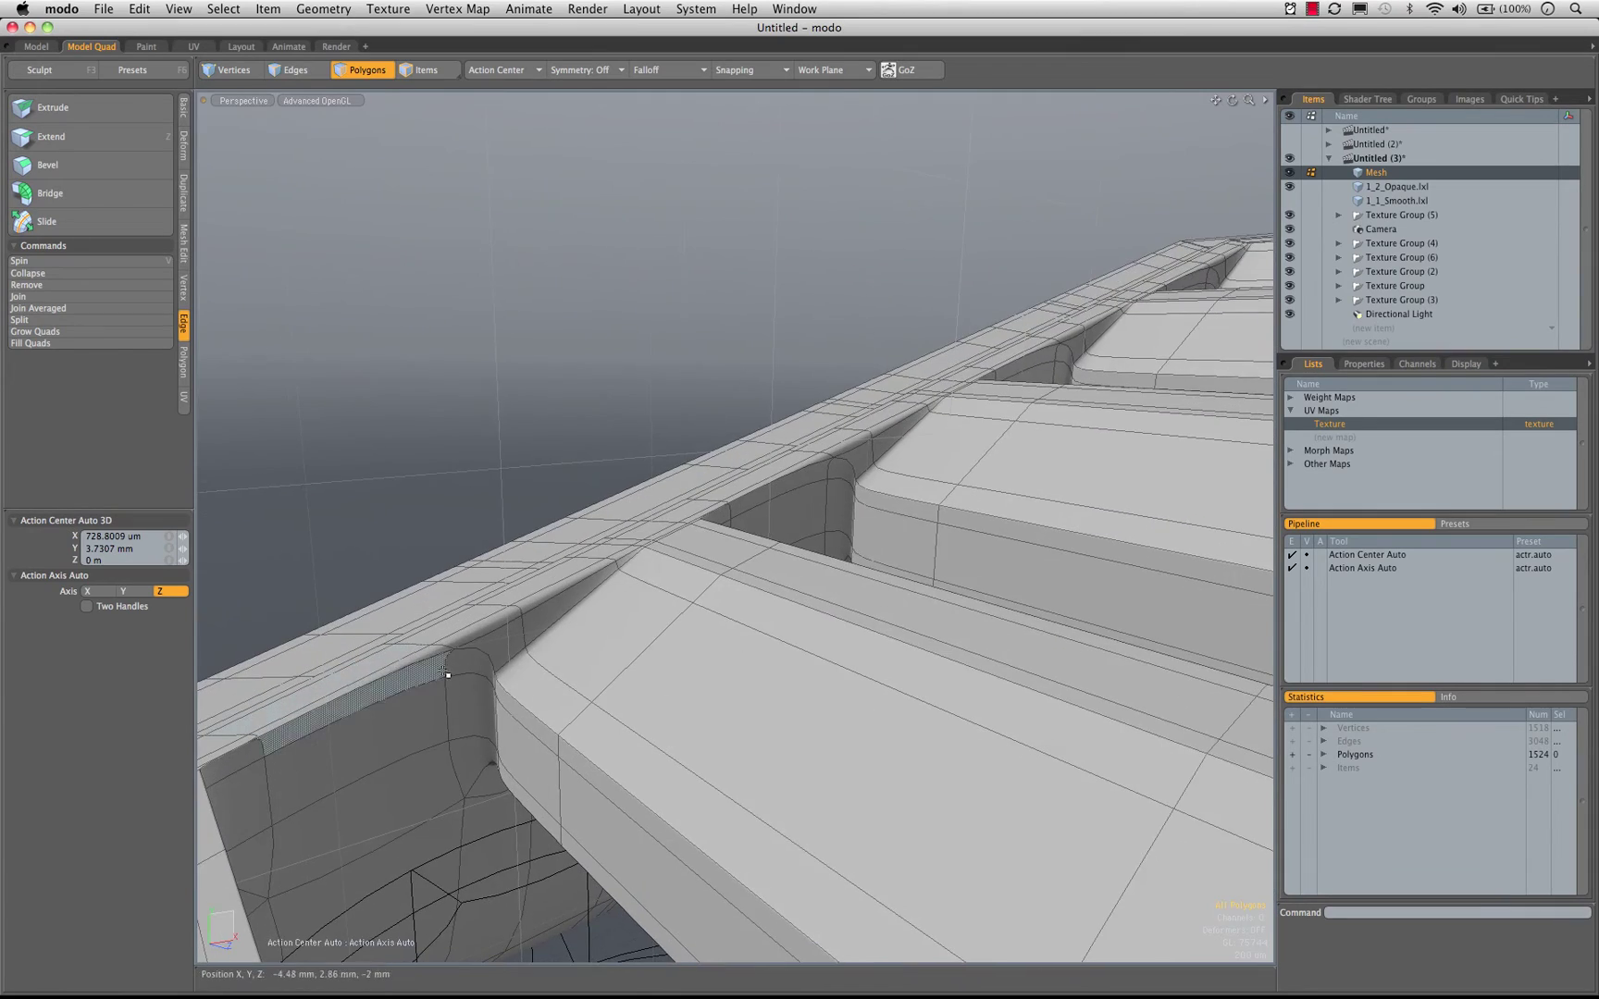
{"action": "left_click_drag", "start_coordinate": [455, 669], "coordinate": [622, 731], "text": "alt"}
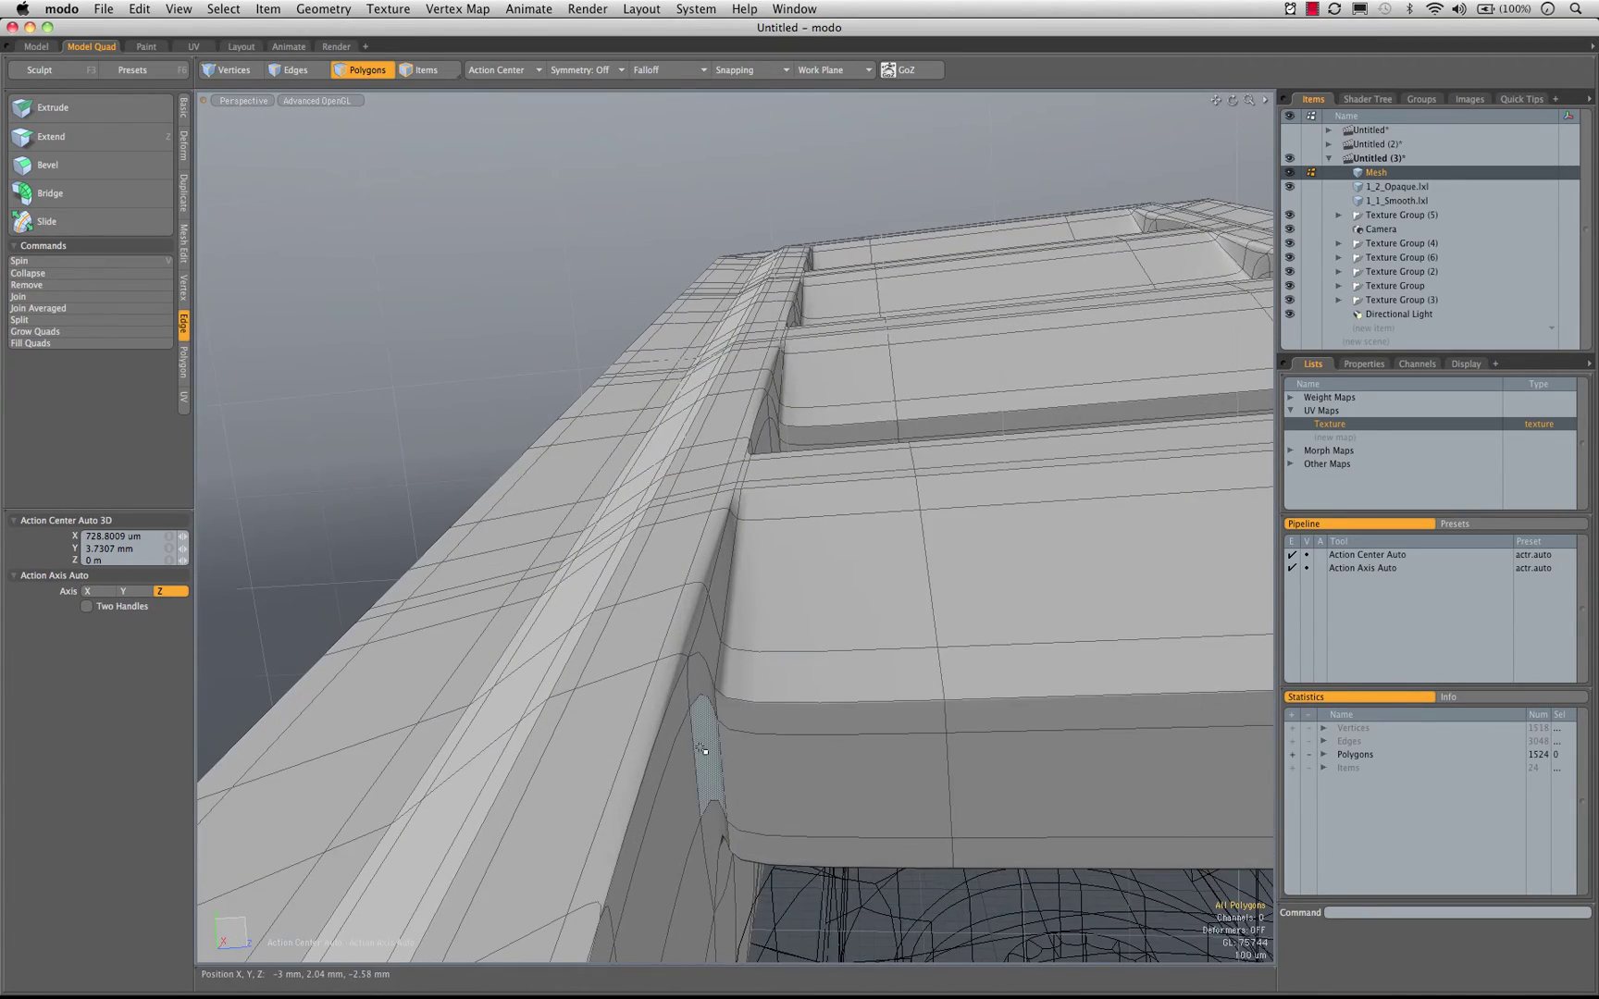
{"action": "left_click_drag", "start_coordinate": [741, 668], "coordinate": [635, 529], "text": "alt"}
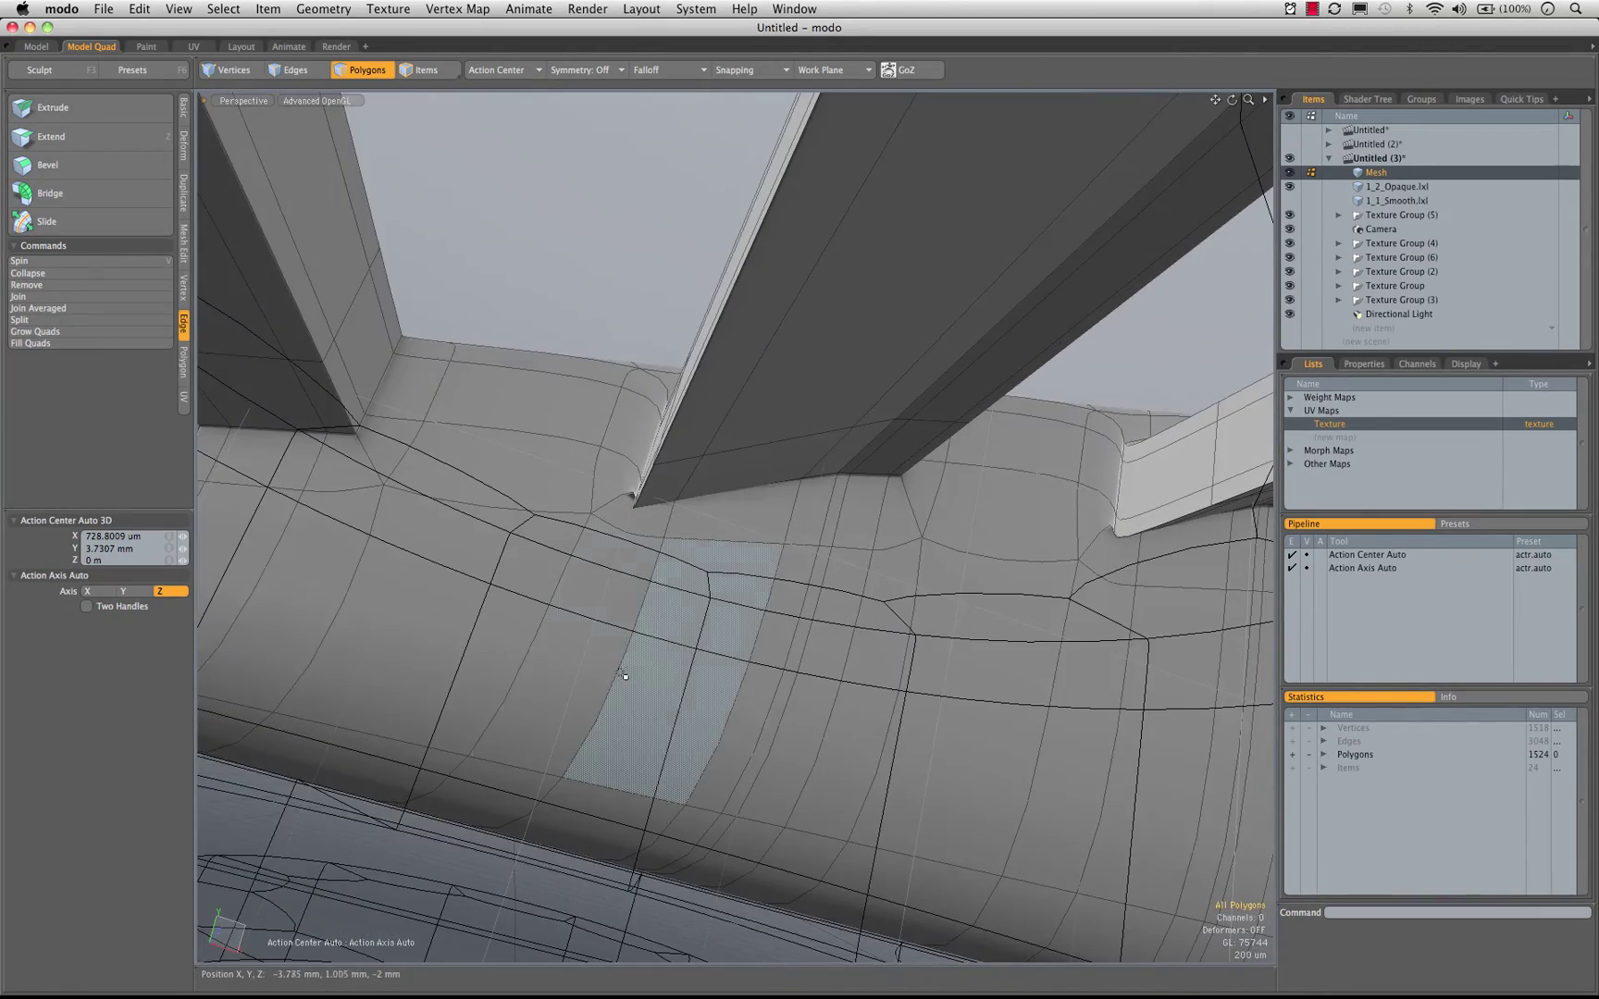
{"action": "left_click_drag", "start_coordinate": [603, 662], "coordinate": [662, 668]}
{"action": "key", "text": "alt+c"}
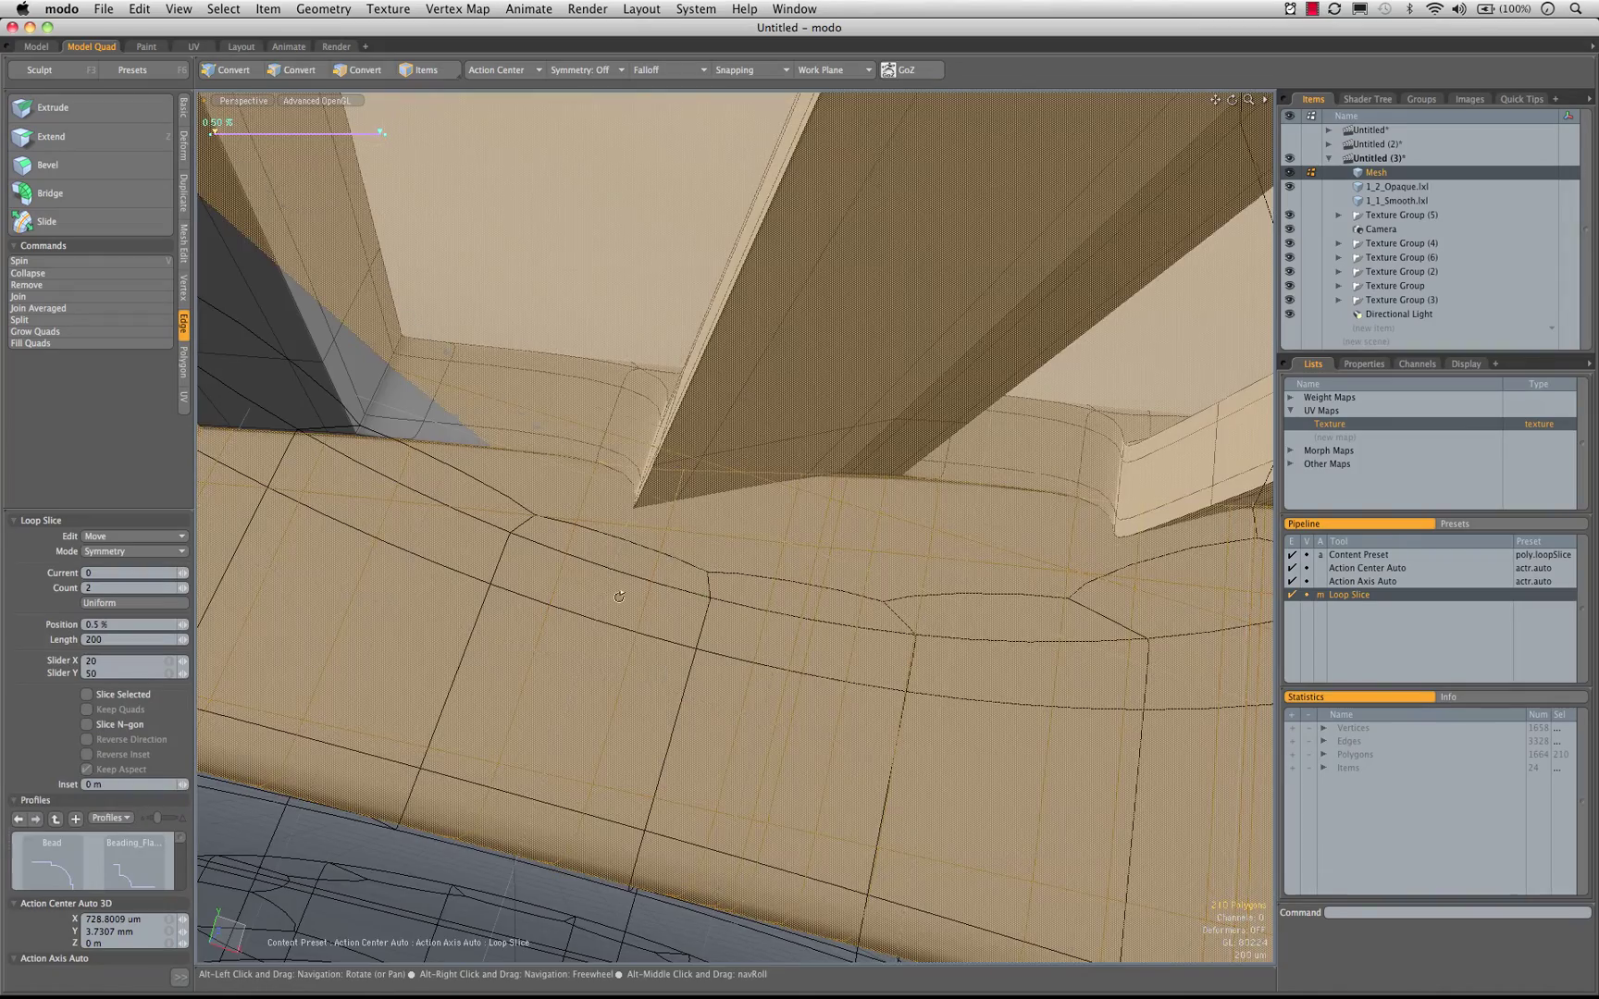
{"action": "left_click_drag", "start_coordinate": [619, 597], "coordinate": [819, 499], "text": "alt"}
{"action": "left_click_drag", "start_coordinate": [818, 500], "coordinate": [785, 479], "text": "alt"}
{"action": "key", "text": "space"}
Select the thin polygon strips along the lower front edges of all the bars from underneath
{"action": "left_click_drag", "start_coordinate": [670, 472], "coordinate": [687, 485]}
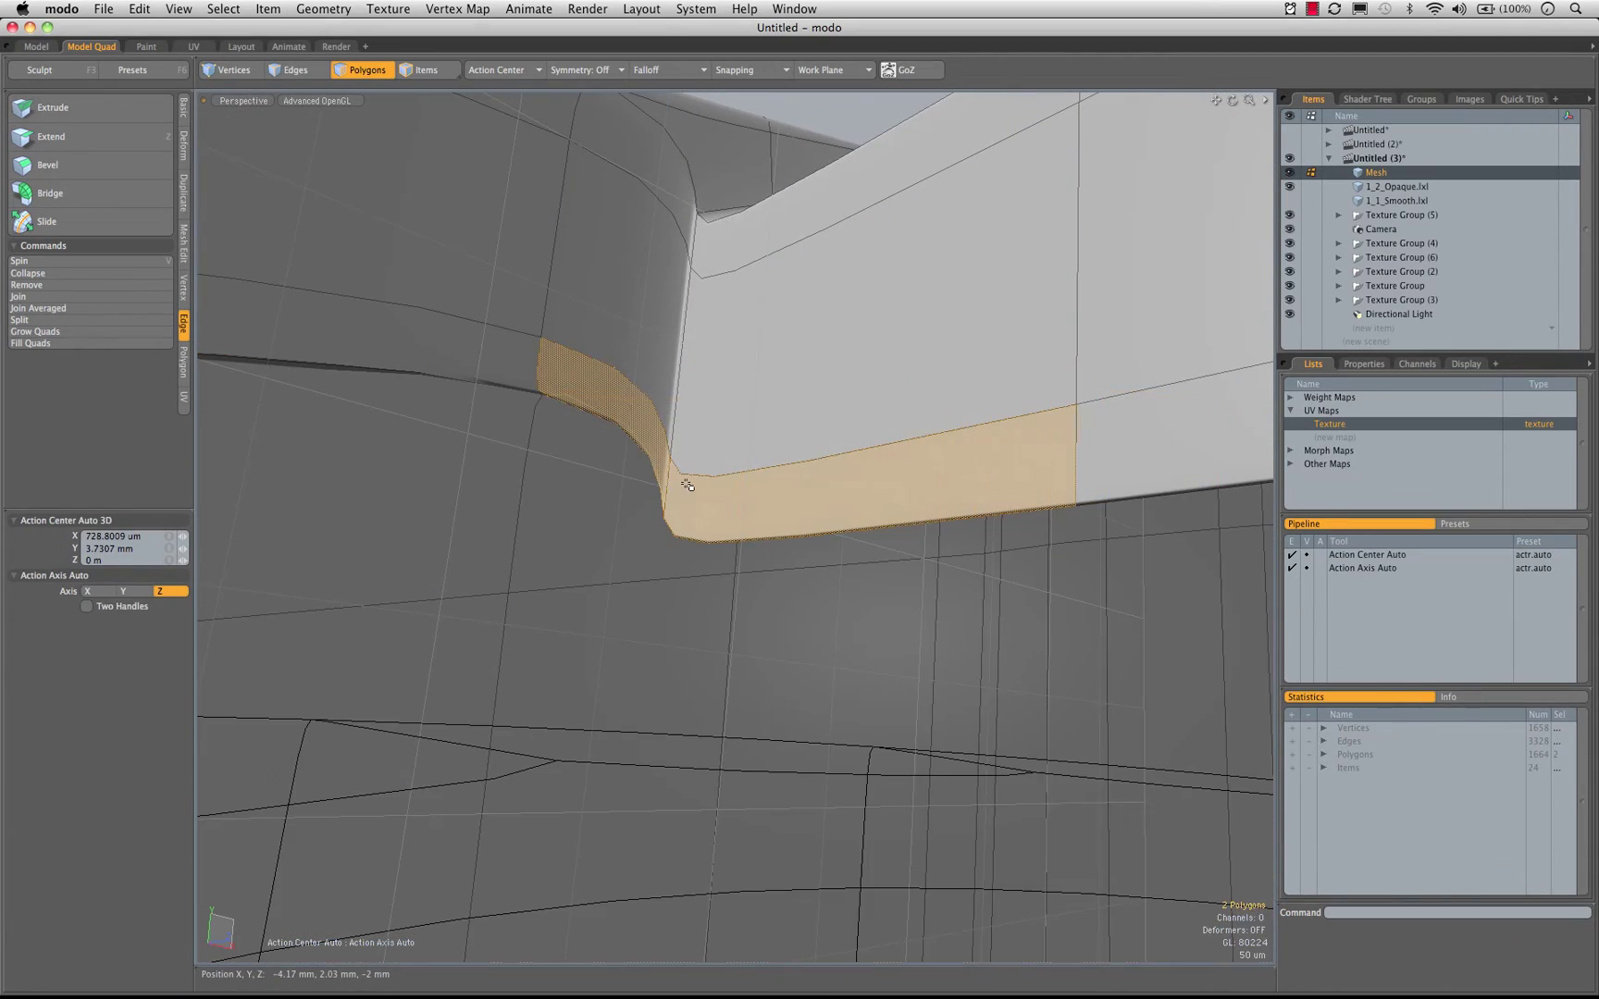
{"action": "left_click_drag", "start_coordinate": [1088, 446], "coordinate": [1105, 379], "text": "alt"}
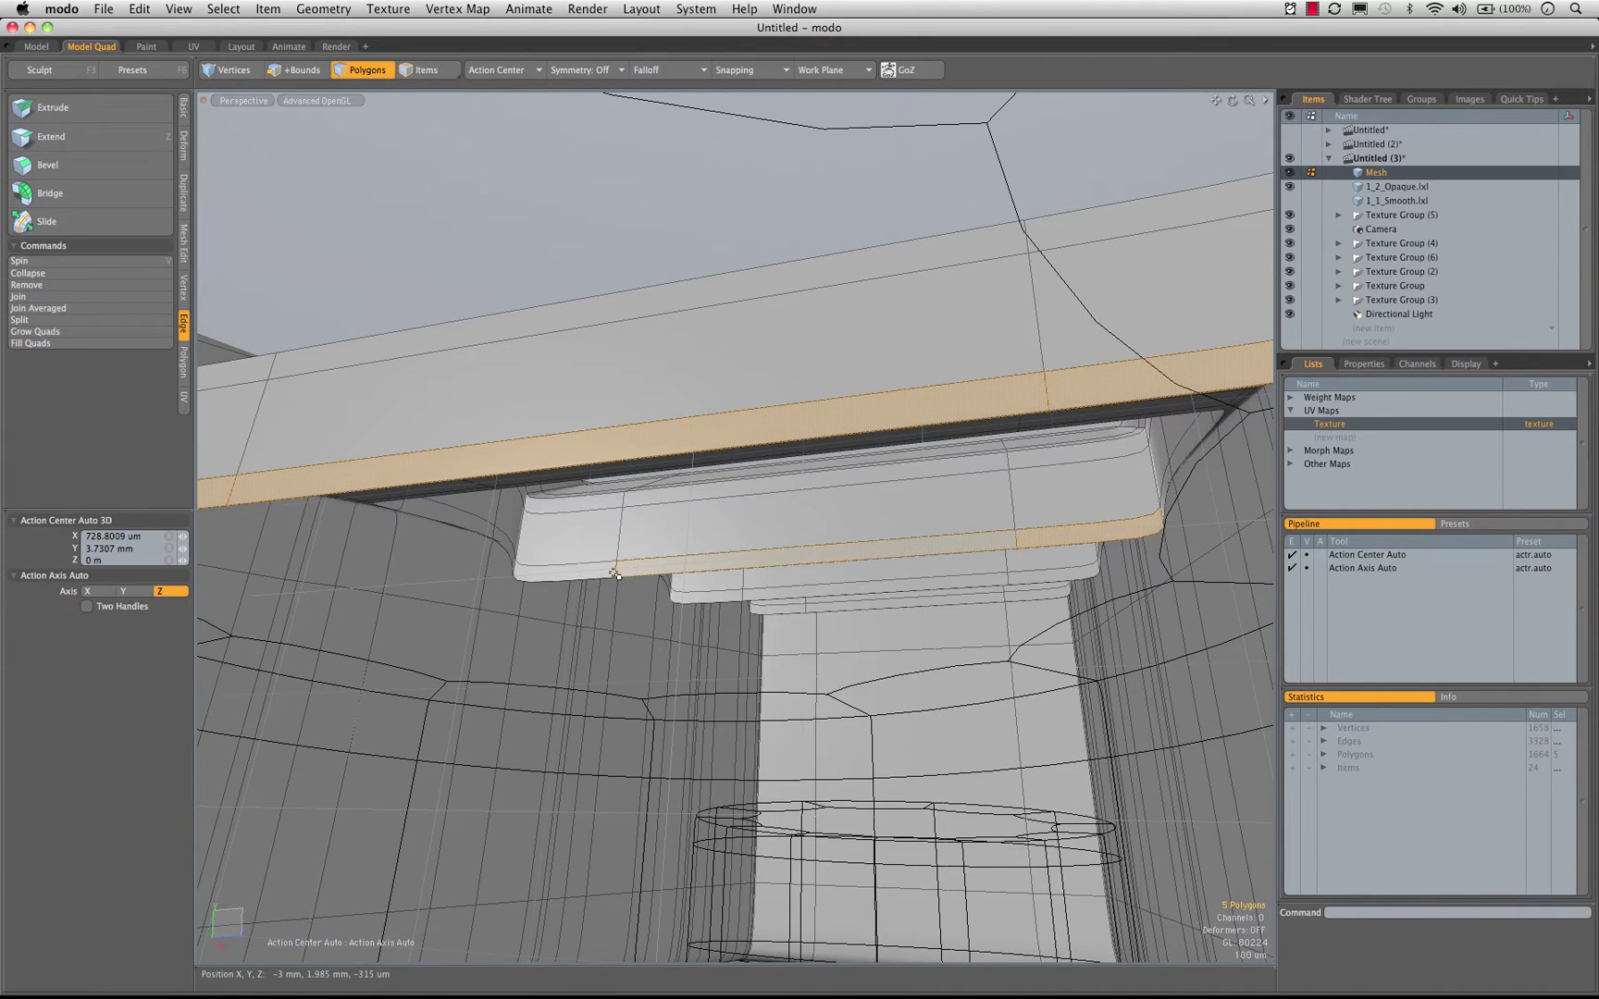
{"action": "left_click_drag", "start_coordinate": [717, 606], "coordinate": [756, 614], "text": "alt"}
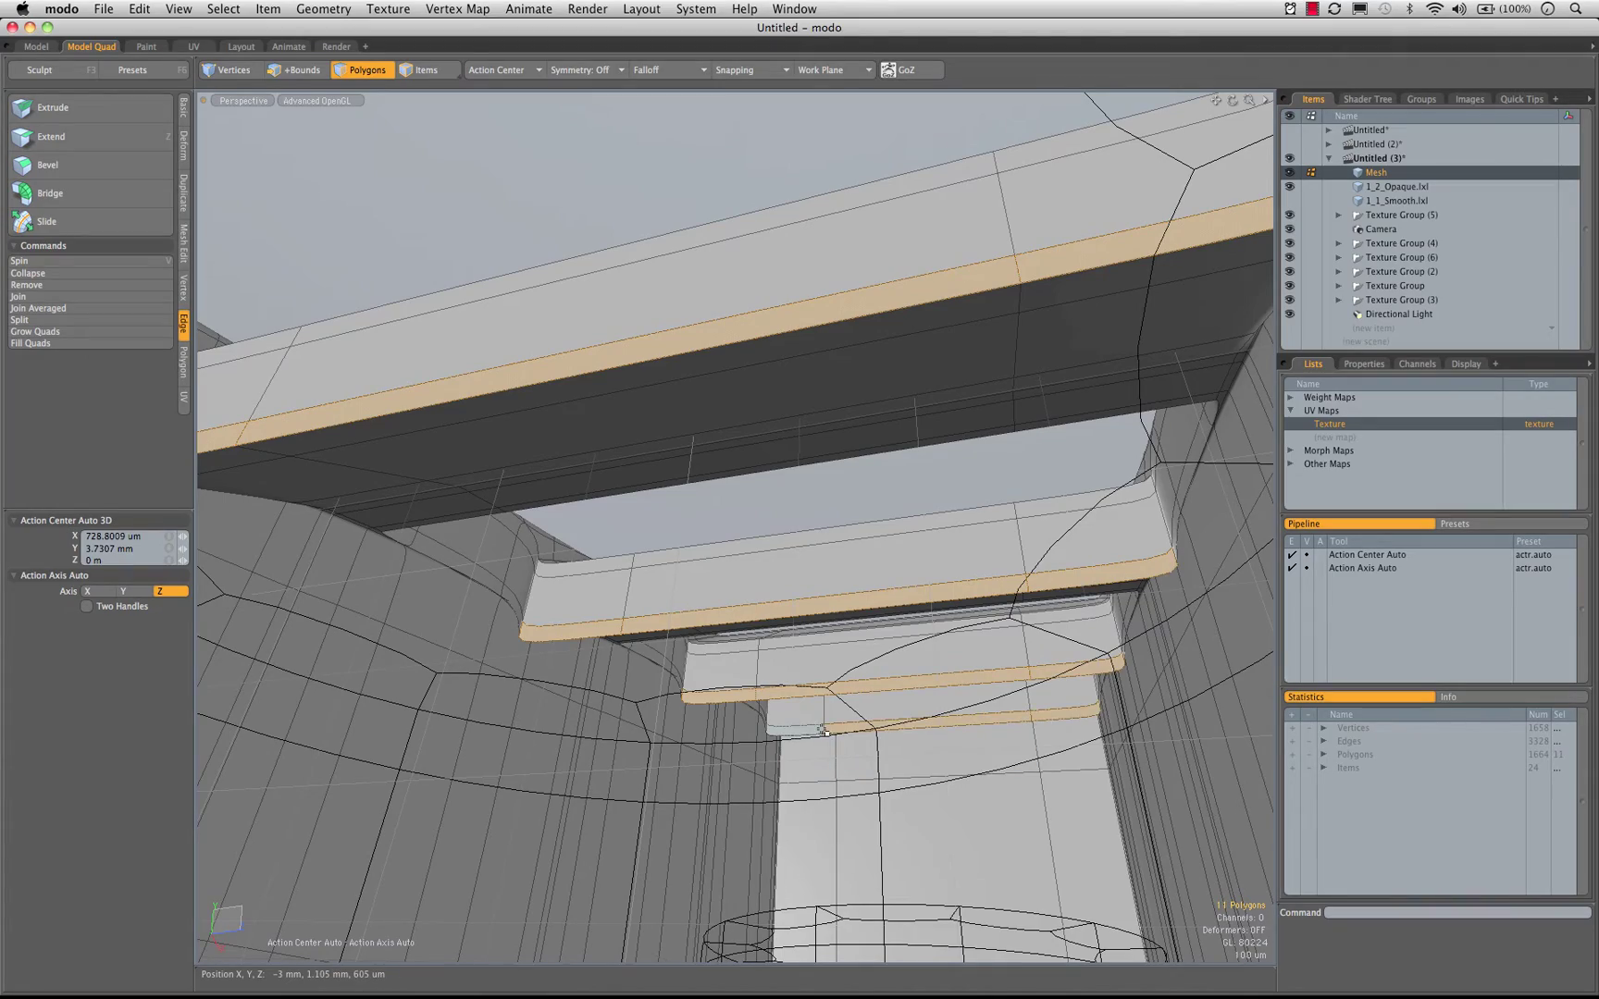
{"action": "left_click_drag", "start_coordinate": [971, 476], "coordinate": [831, 375], "text": "alt"}
{"action": "left_click_drag", "start_coordinate": [619, 512], "coordinate": [663, 496], "text": "alt"}
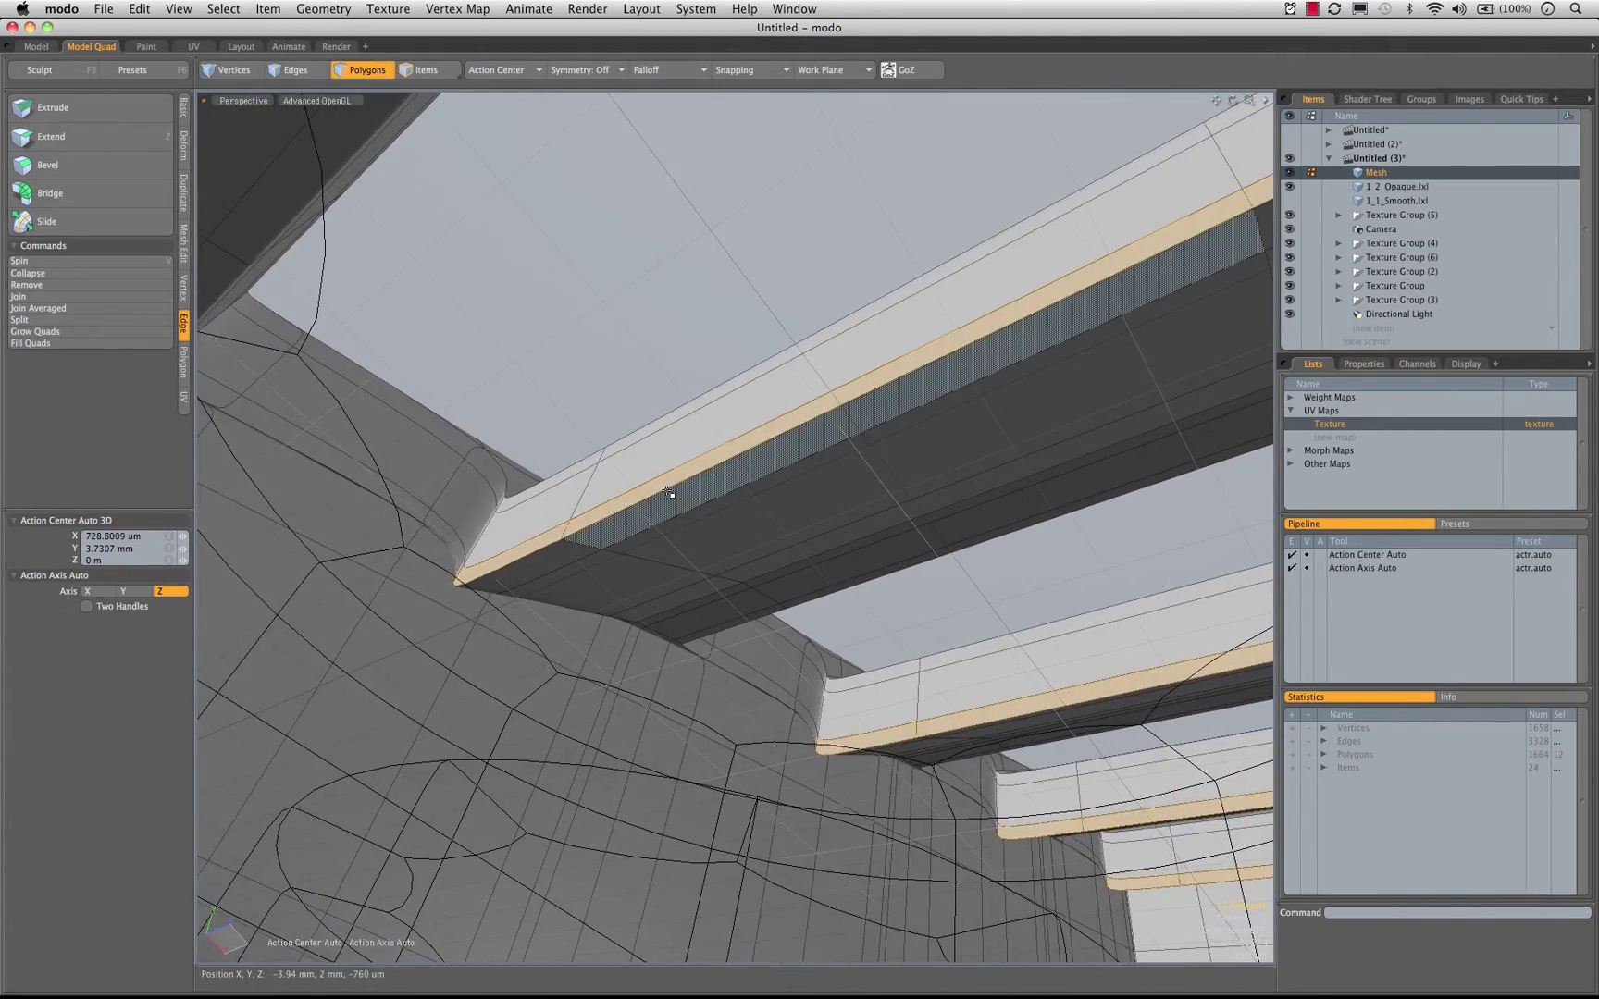
{"action": "key", "text": "y"}
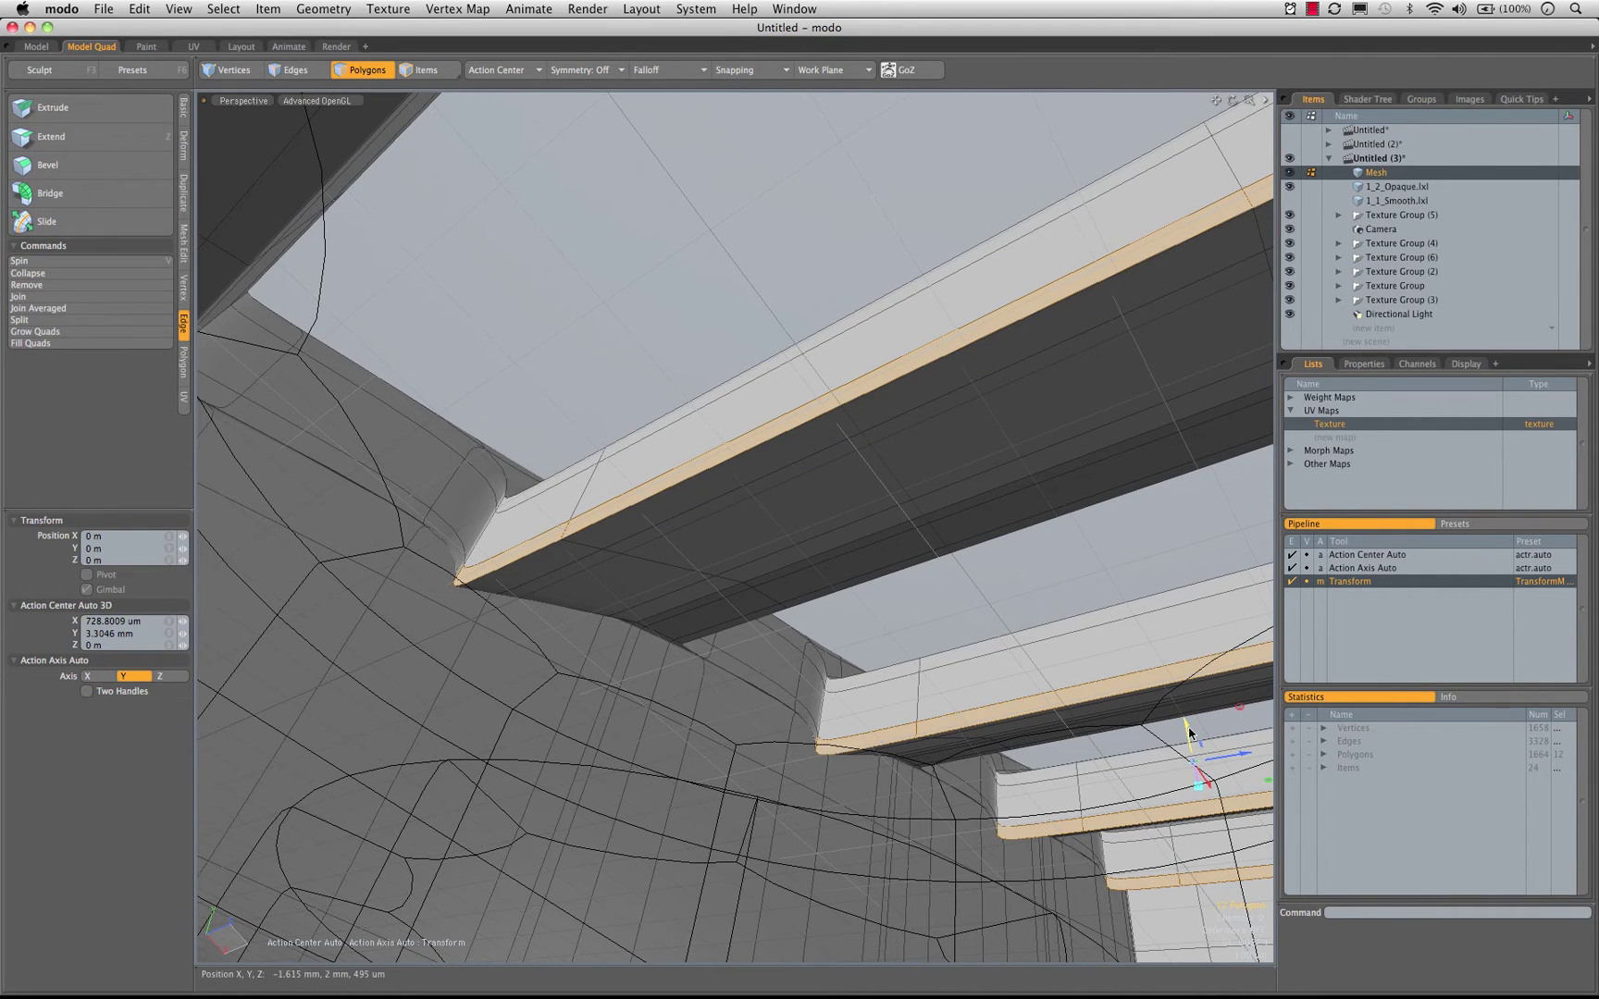
{"action": "left_click_drag", "start_coordinate": [1189, 733], "coordinate": [1186, 707]}
{"action": "key", "text": "super+z"}
{"action": "left_click_drag", "start_coordinate": [810, 571], "coordinate": [731, 563], "text": "alt"}
{"action": "key", "text": "space"}
Add the adjoining underside strip polygons along each bar's lower front edge to the selection
{"action": "left_click_drag", "start_coordinate": [546, 569], "coordinate": [642, 508], "text": "shift"}
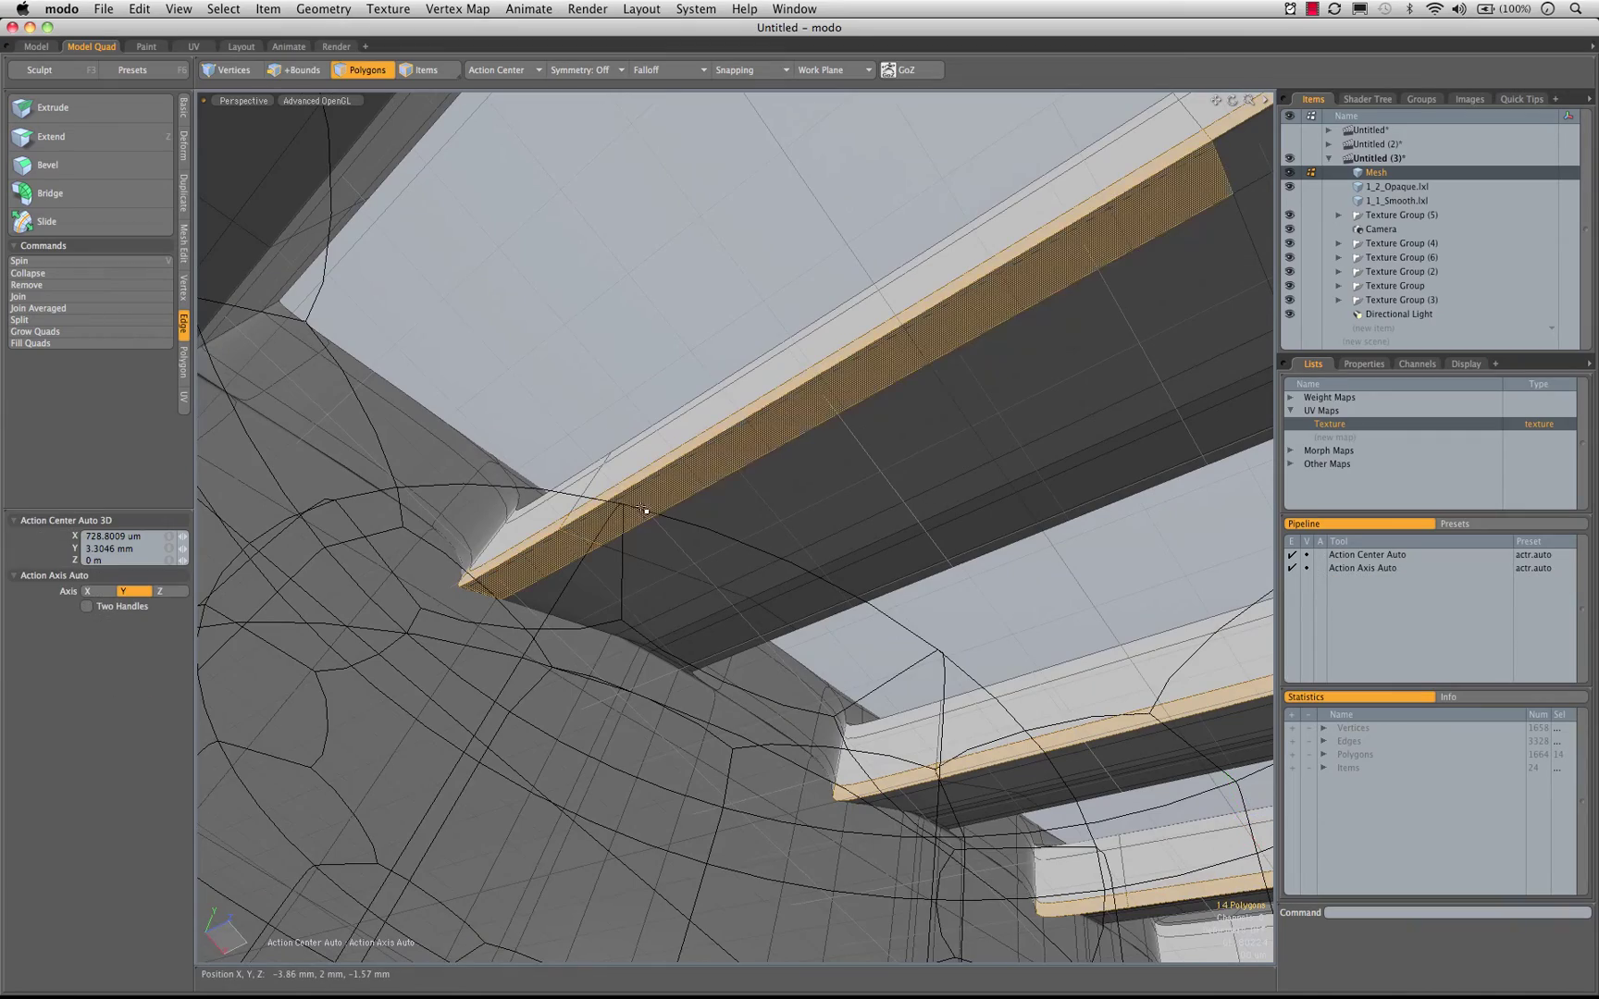
{"action": "left_click_drag", "start_coordinate": [1138, 473], "coordinate": [909, 389], "text": "alt+shift"}
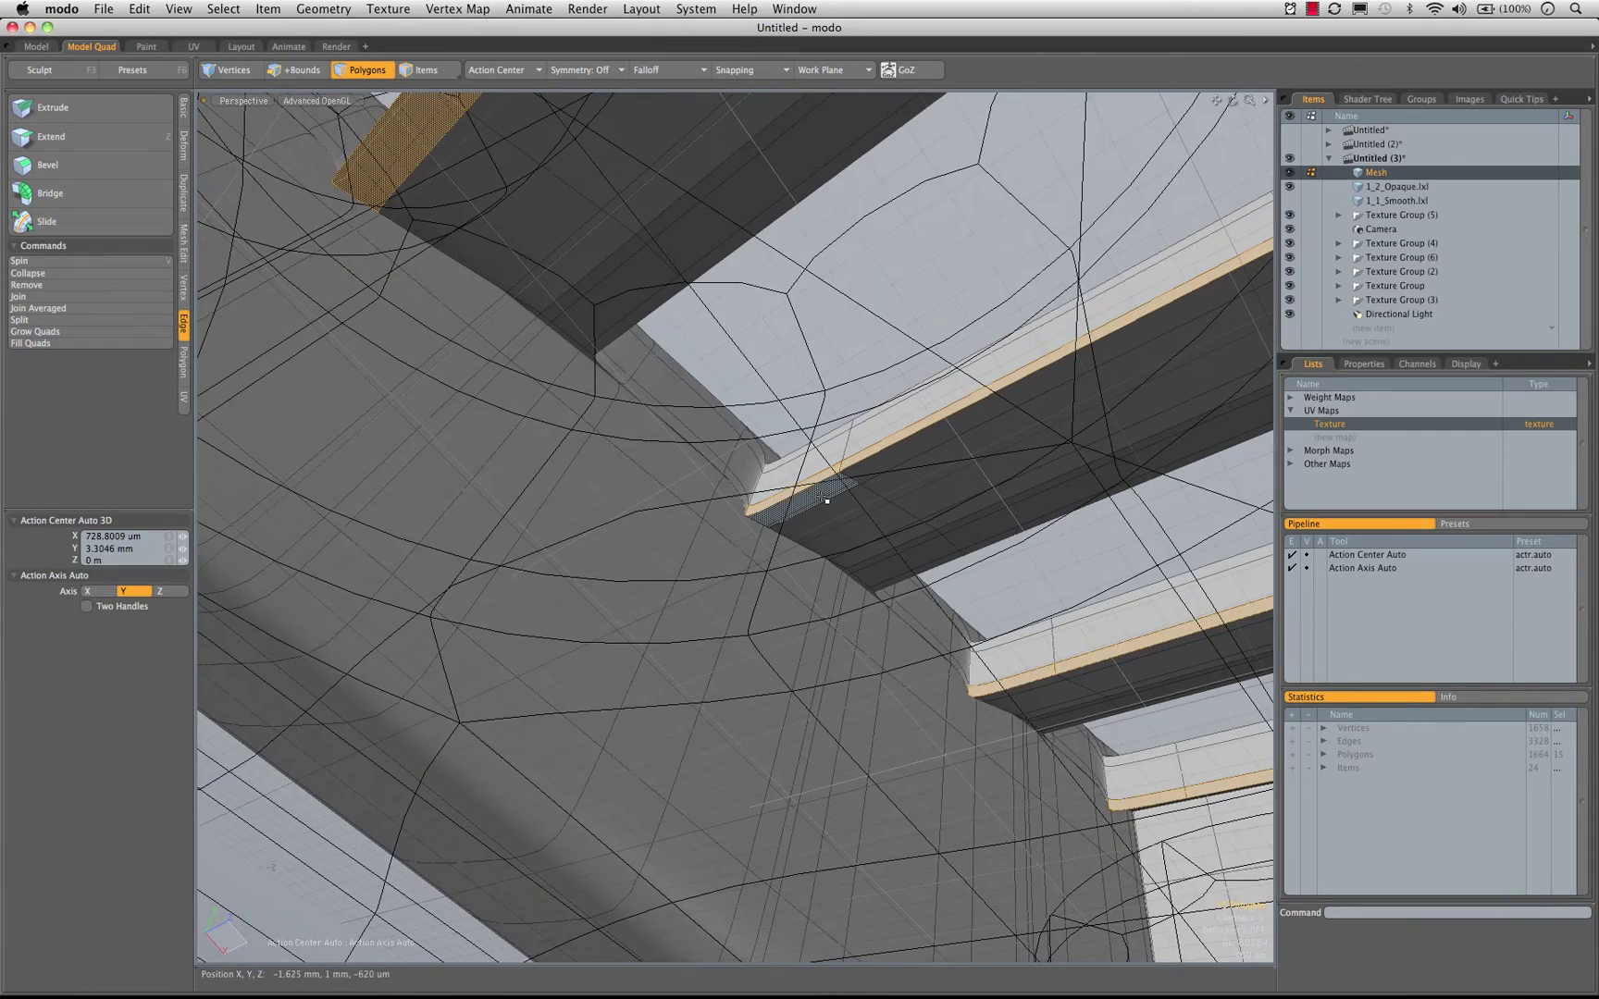
{"action": "left_click_drag", "start_coordinate": [826, 500], "coordinate": [863, 473], "text": "shift"}
{"action": "left_click_drag", "start_coordinate": [1228, 274], "coordinate": [905, 317], "text": "alt+shift"}
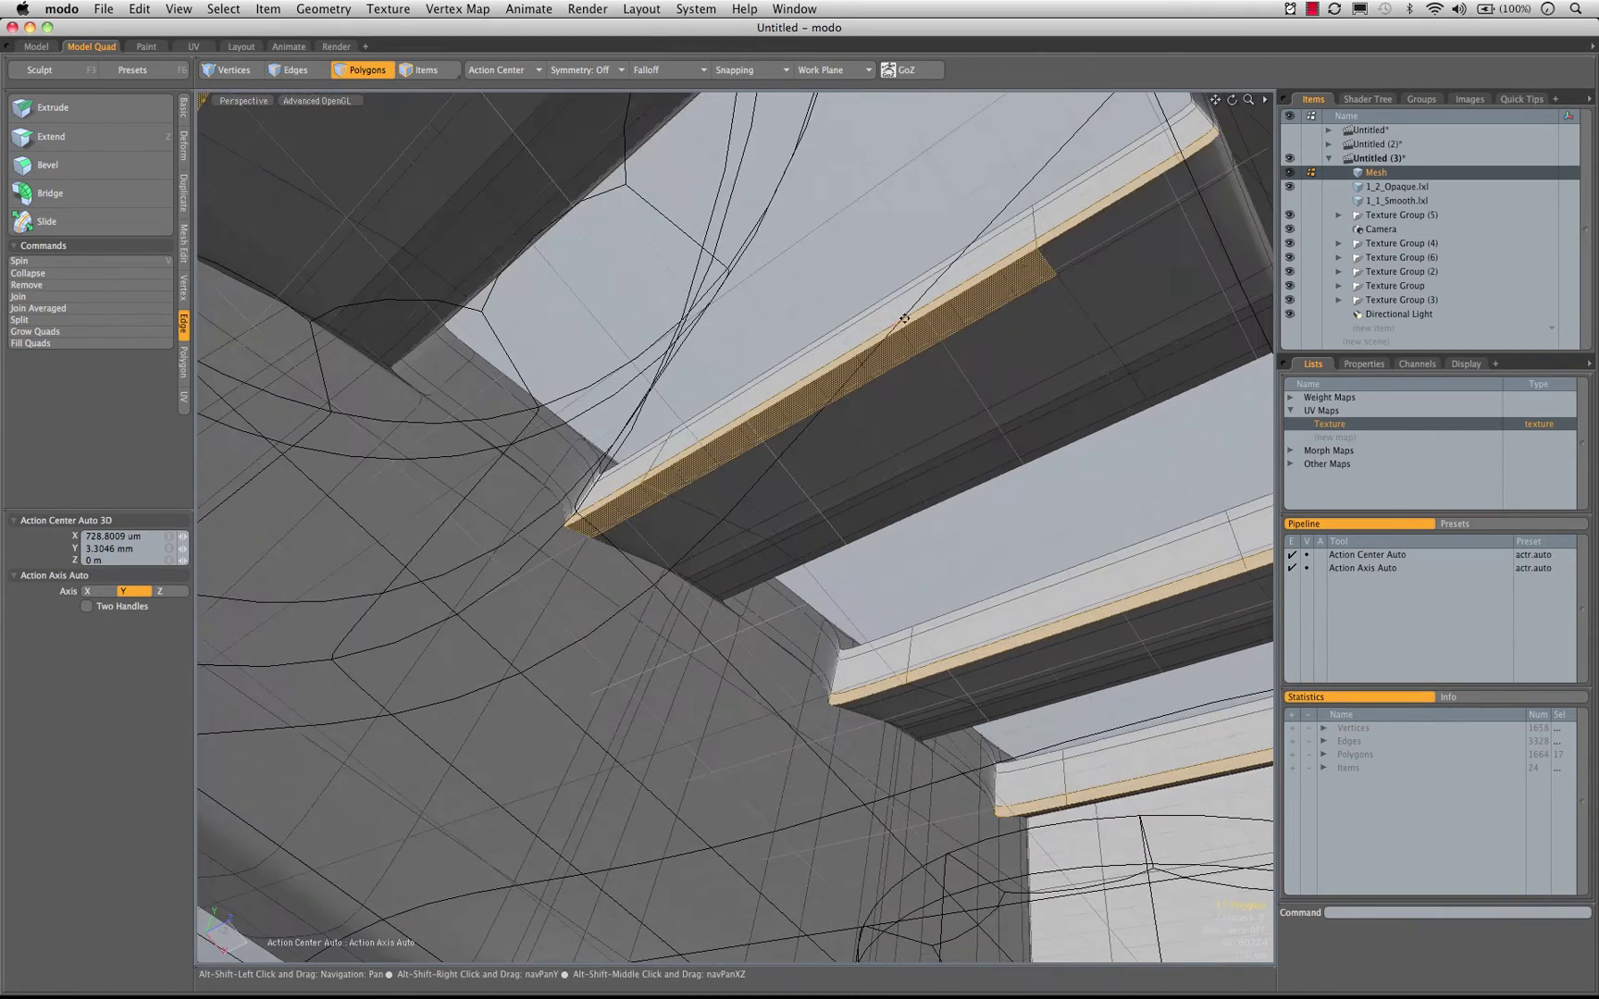
{"action": "left_click", "coordinate": [1070, 254], "text": "shift"}
{"action": "left_click_drag", "start_coordinate": [1078, 559], "coordinate": [1003, 398], "text": "alt+shift"}
{"action": "left_click", "coordinate": [899, 588], "text": "shift"}
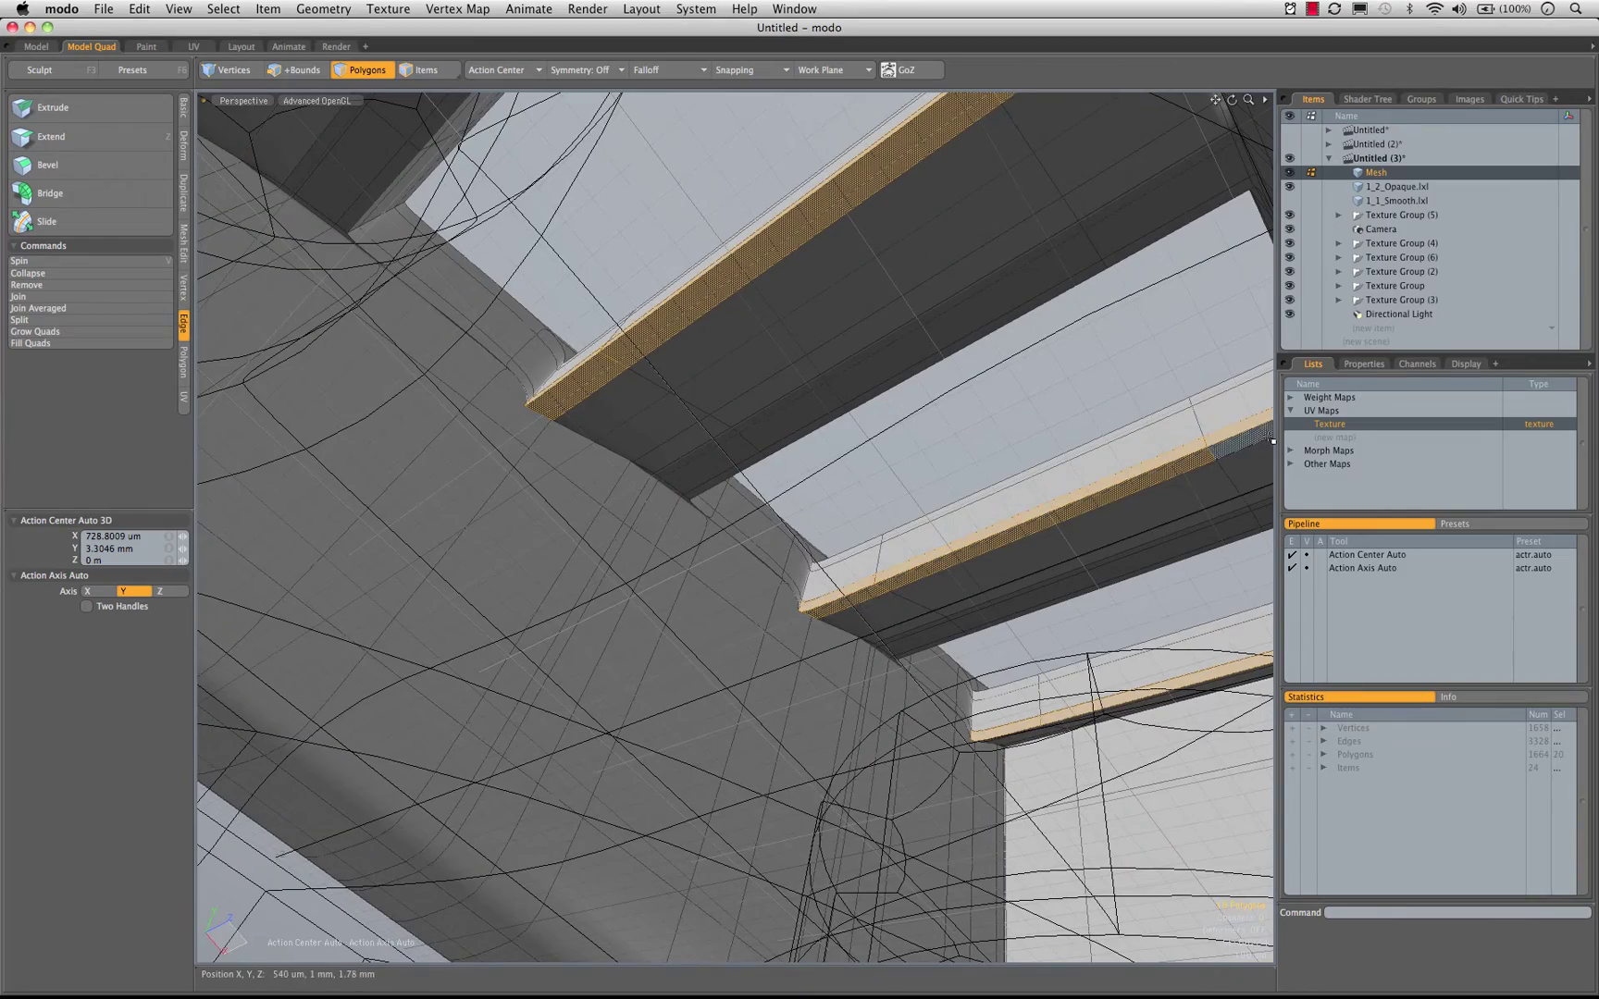
{"action": "left_click_drag", "start_coordinate": [1157, 632], "coordinate": [1032, 500], "text": "alt"}
{"action": "left_click_drag", "start_coordinate": [1046, 435], "coordinate": [1081, 191], "text": "alt"}
{"action": "left_click", "coordinate": [1114, 257], "text": "shift"}
{"action": "left_click_drag", "start_coordinate": [888, 435], "coordinate": [771, 486], "text": "alt"}
Move the selected lower bar edges up 365 um in Y, then clear the selection
{"action": "key", "text": "y"}
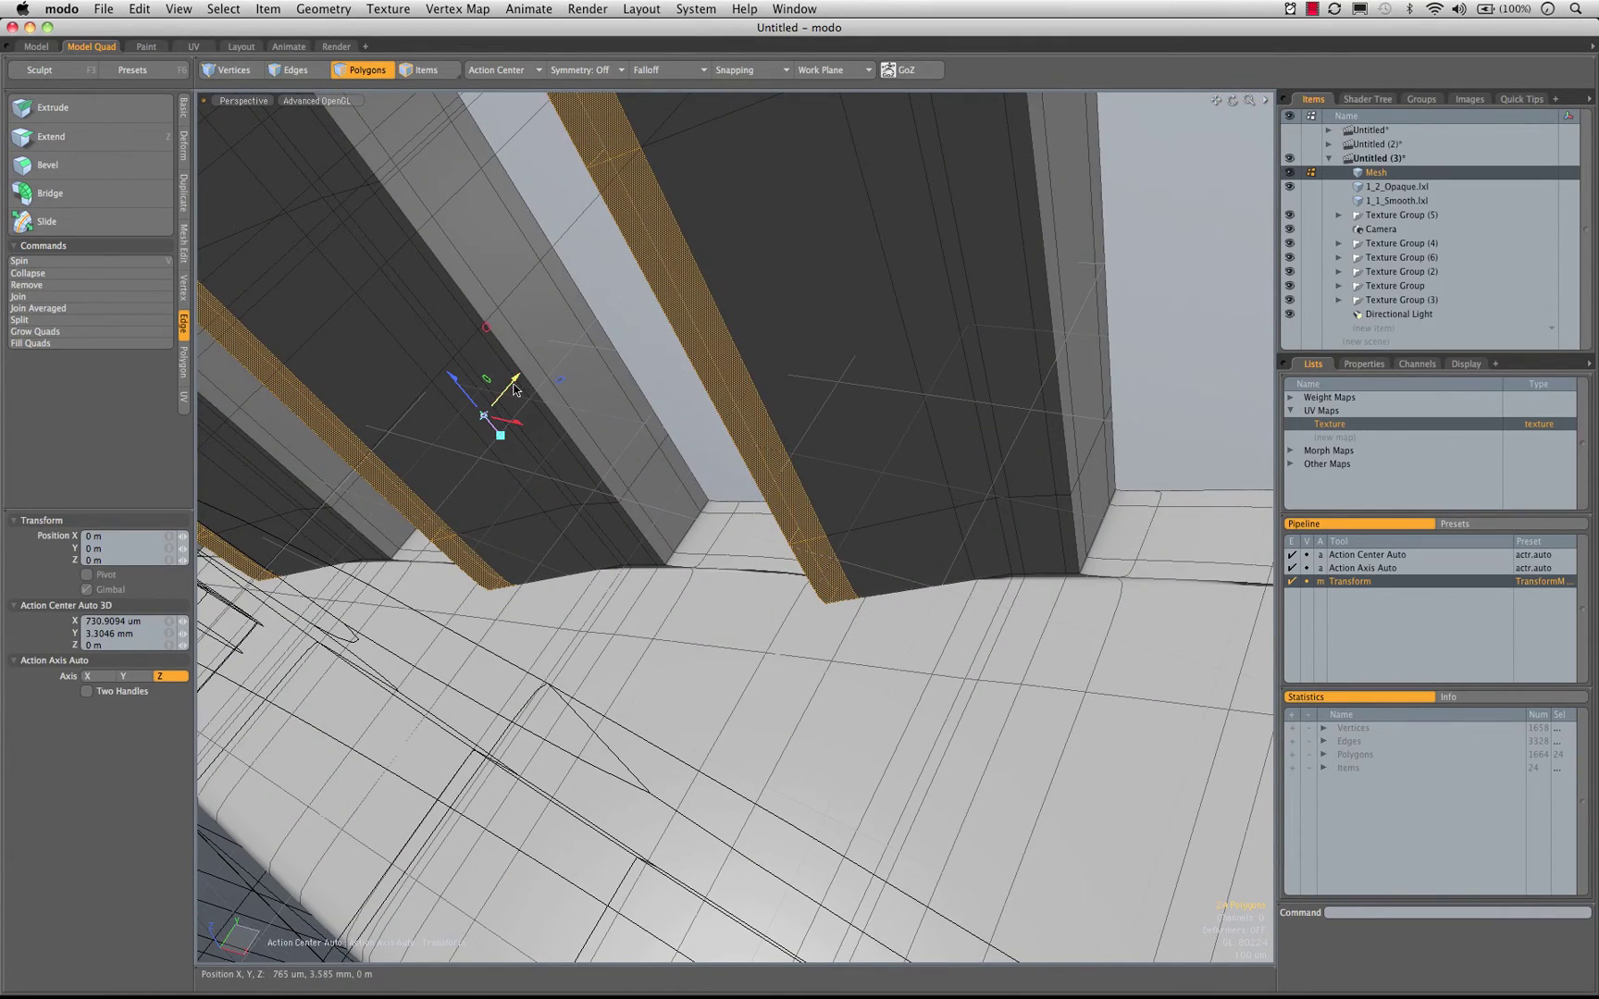
{"action": "left_click_drag", "start_coordinate": [483, 413], "coordinate": [517, 376]}
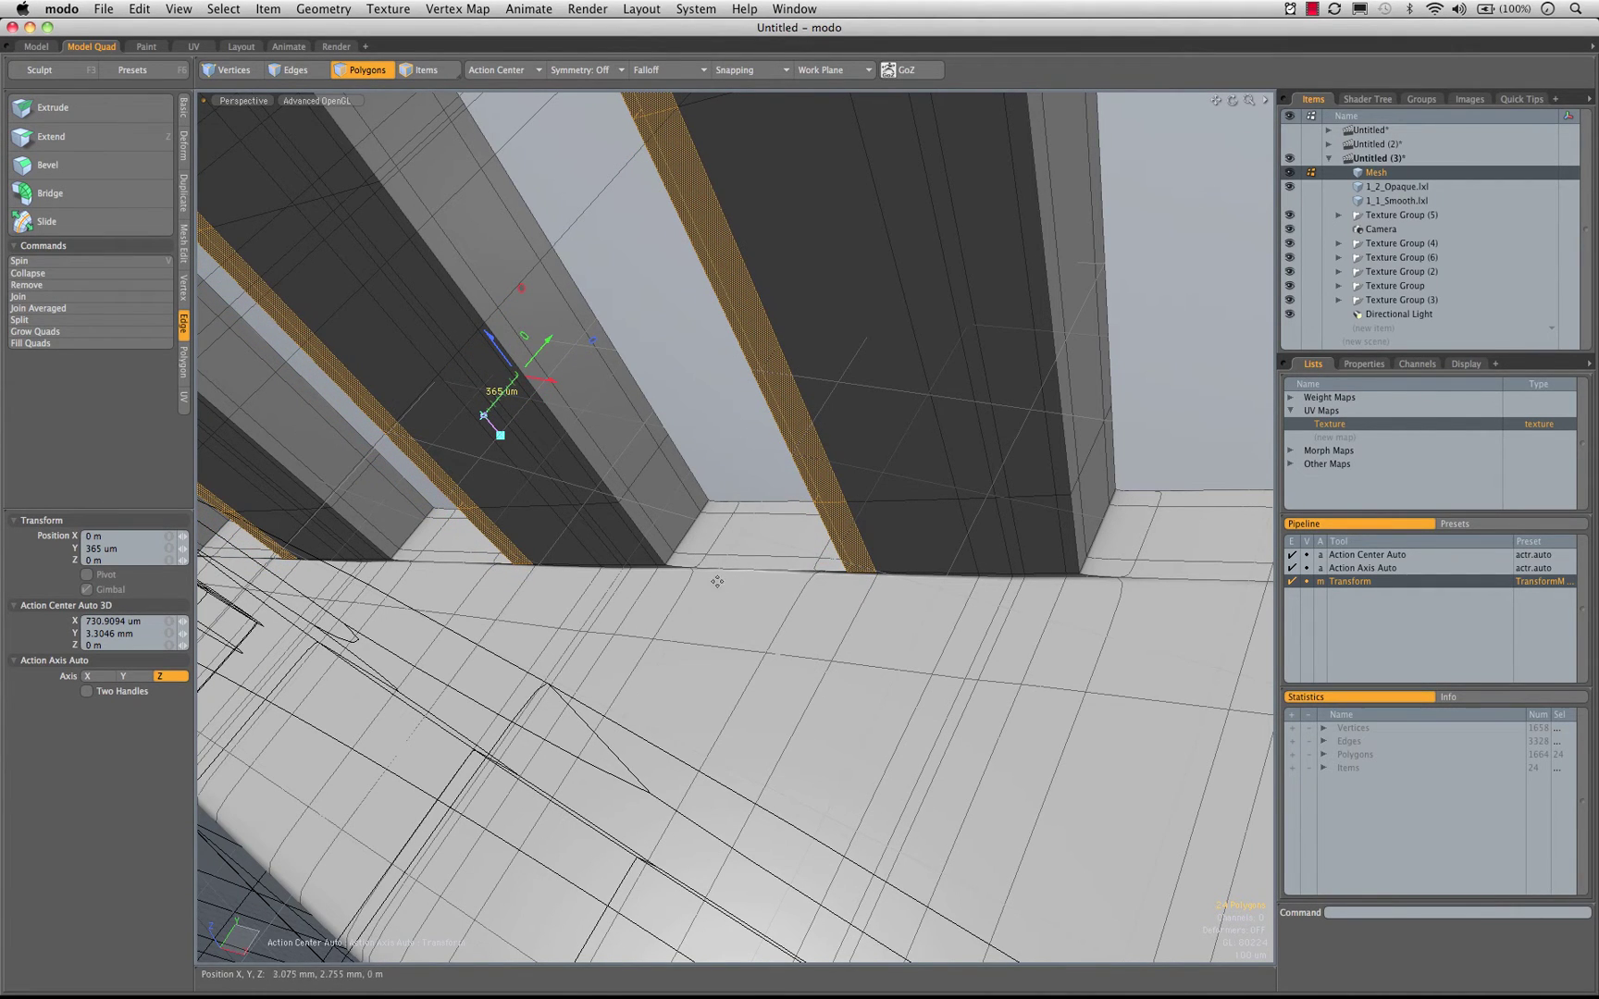
{"action": "key", "text": "Escape"}
{"action": "key", "text": "Escape"}
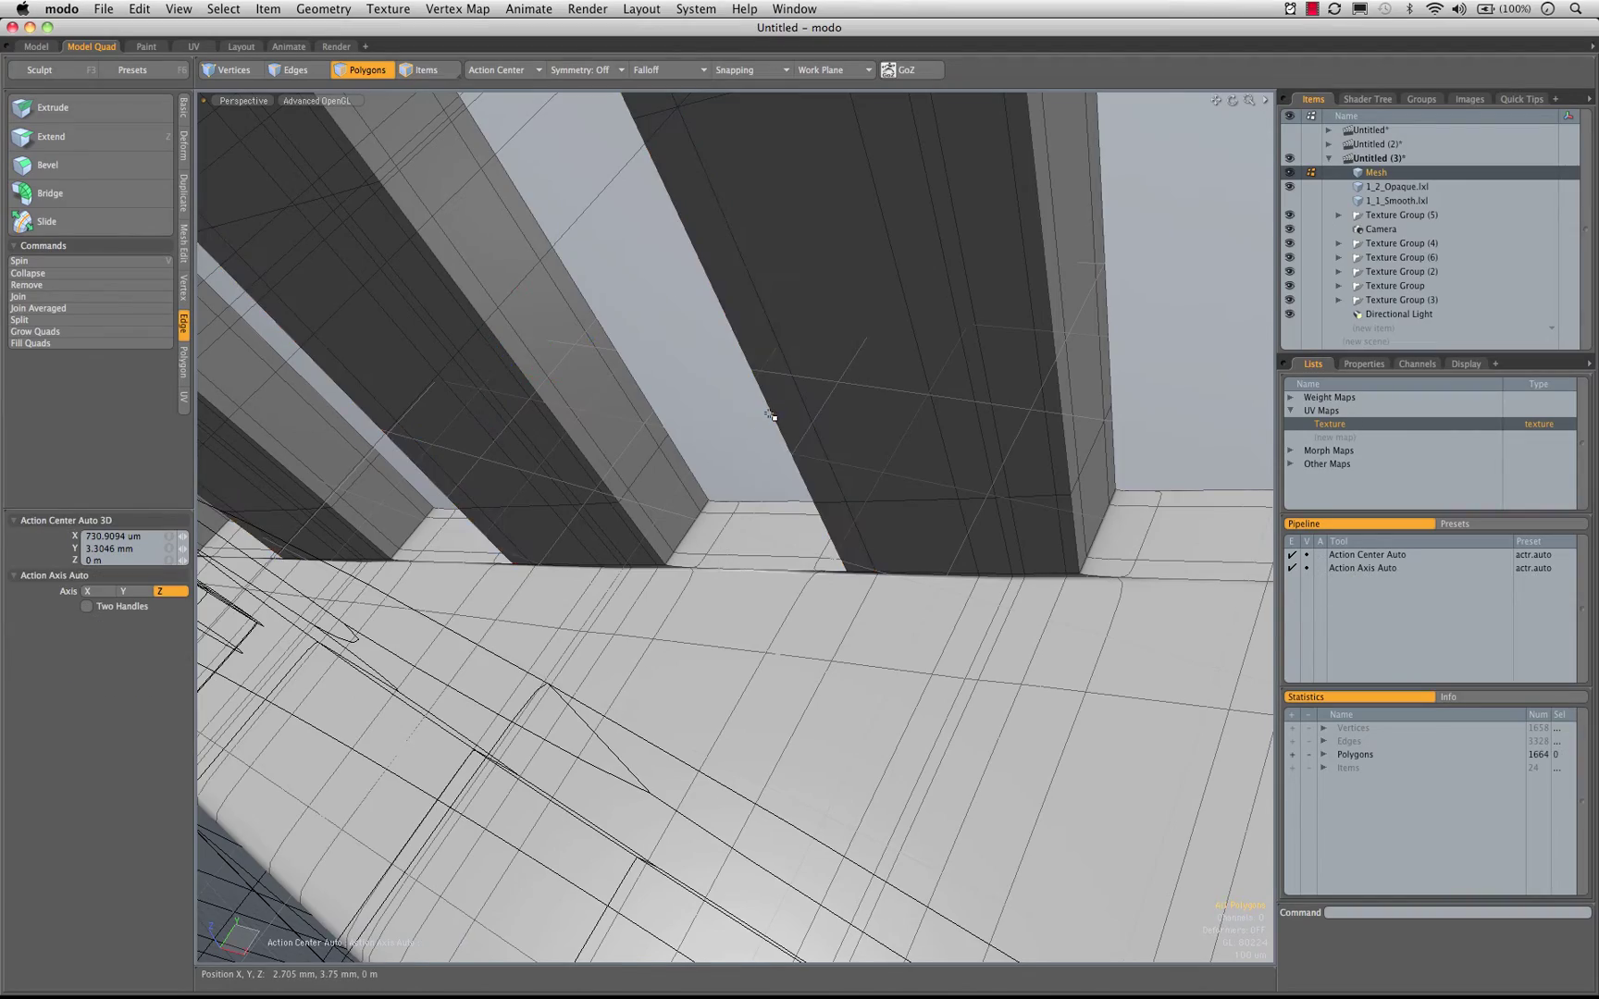
Set the mesh's subdivision level to 4
{"action": "left_click_drag", "start_coordinate": [995, 481], "coordinate": [640, 607], "text": "alt"}
{"action": "left_click_drag", "start_coordinate": [525, 331], "coordinate": [680, 439], "text": "alt+shift"}
{"action": "left_click_drag", "start_coordinate": [680, 440], "coordinate": [653, 513], "text": "alt"}
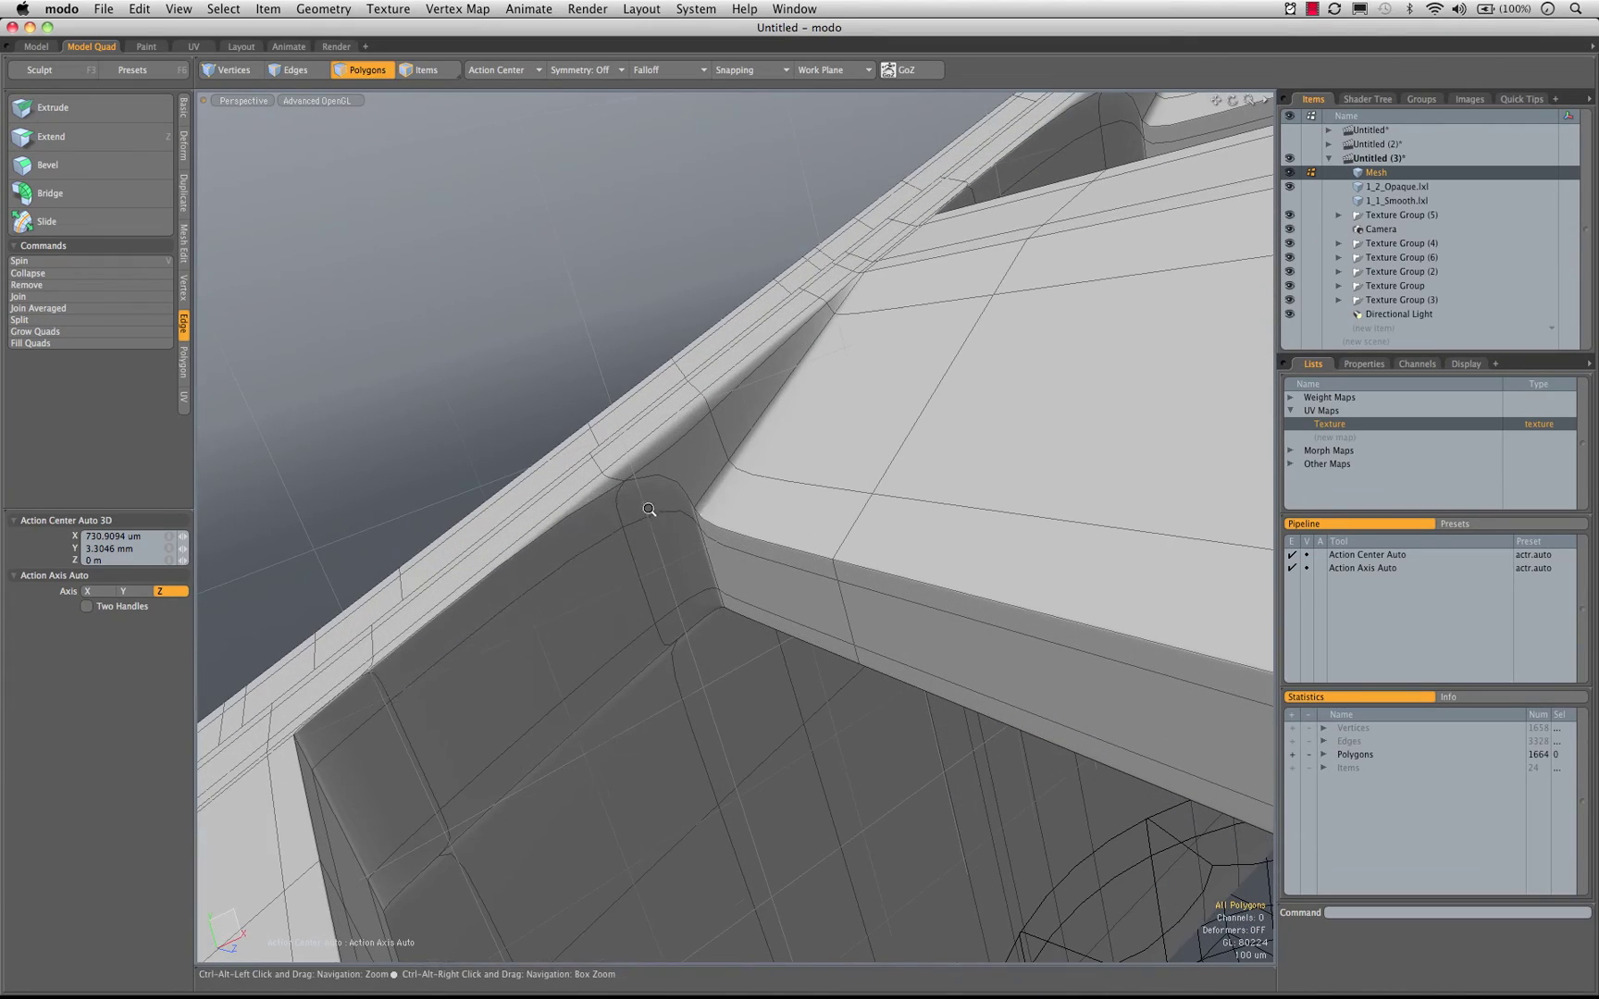
{"action": "left_click", "coordinate": [416, 643]}
{"action": "left_click_drag", "start_coordinate": [416, 643], "coordinate": [925, 546], "text": "alt"}
{"action": "left_click", "coordinate": [350, 210]}
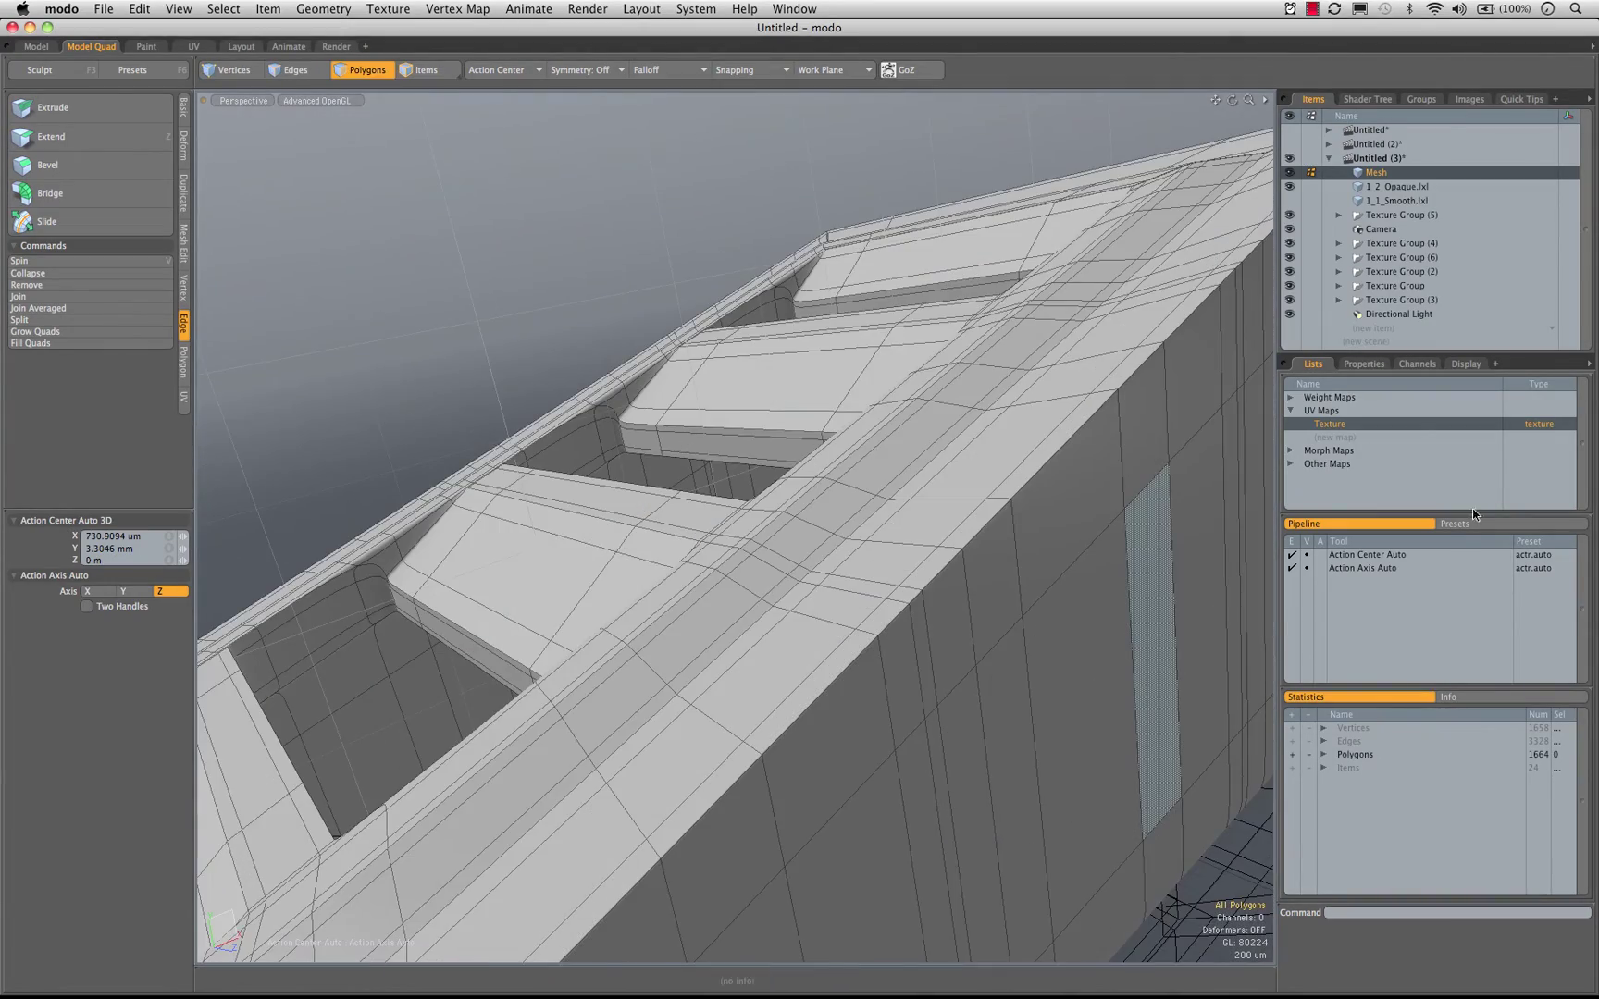
{"action": "left_click", "coordinate": [1363, 364]}
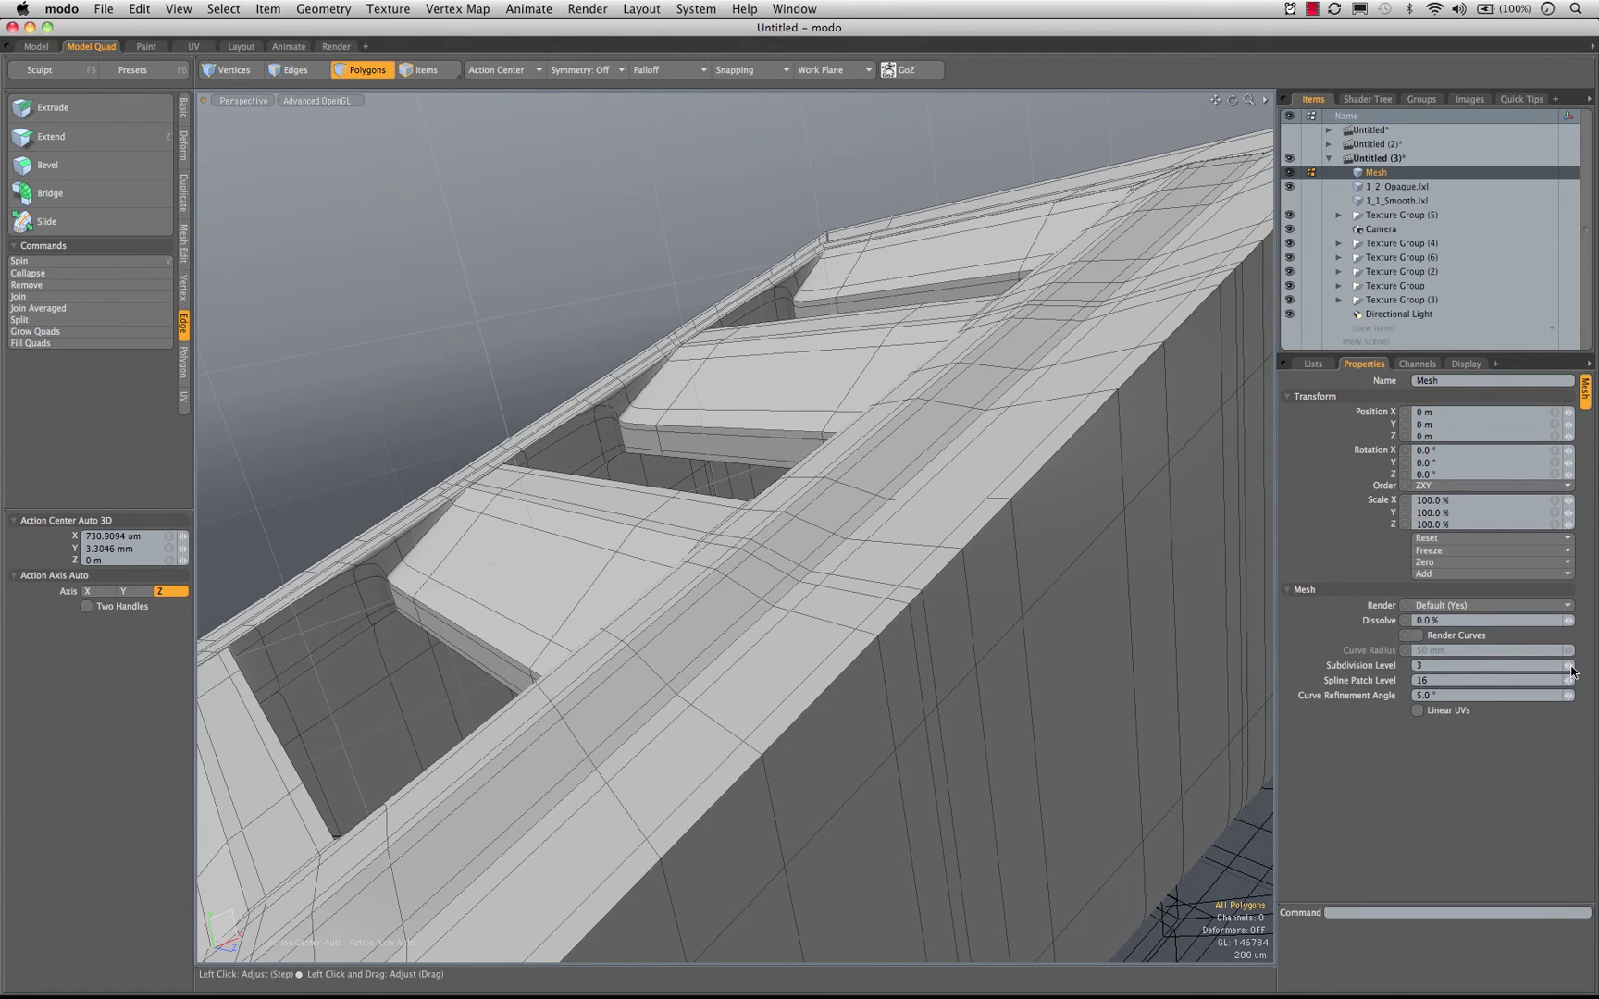
Examine the subdivided frame and its slots without wireframe, then return to the wireframe modeling layout
{"action": "left_click", "coordinate": [37, 46]}
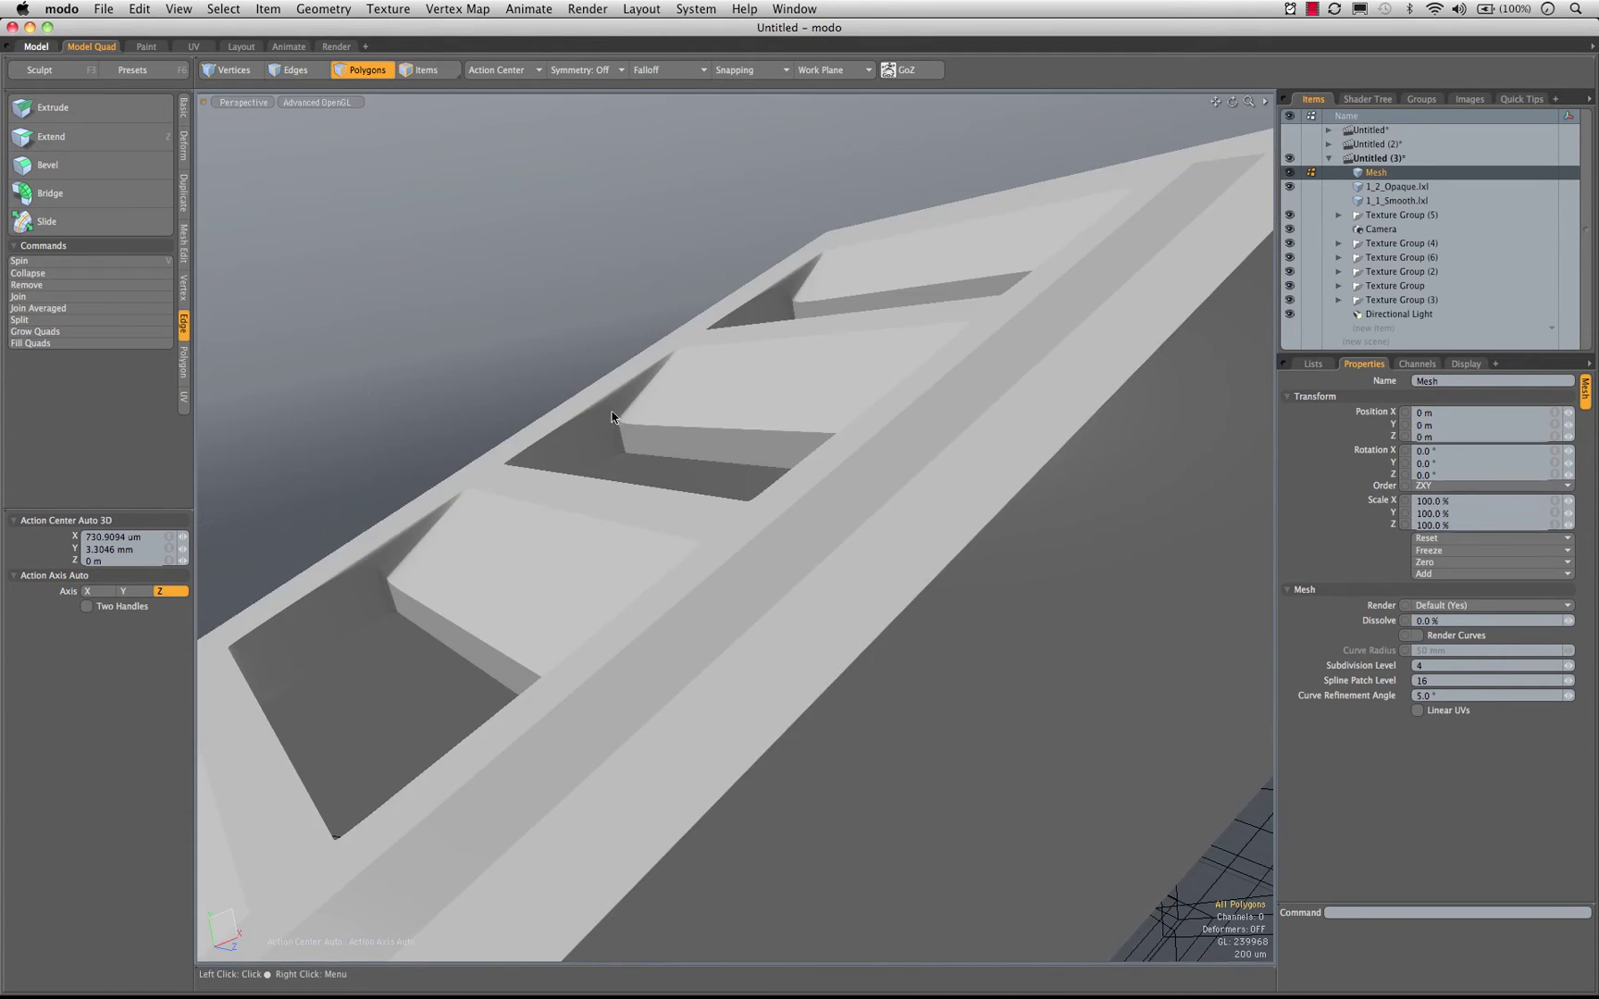
{"action": "left_click_drag", "start_coordinate": [612, 410], "coordinate": [1027, 595], "text": "alt"}
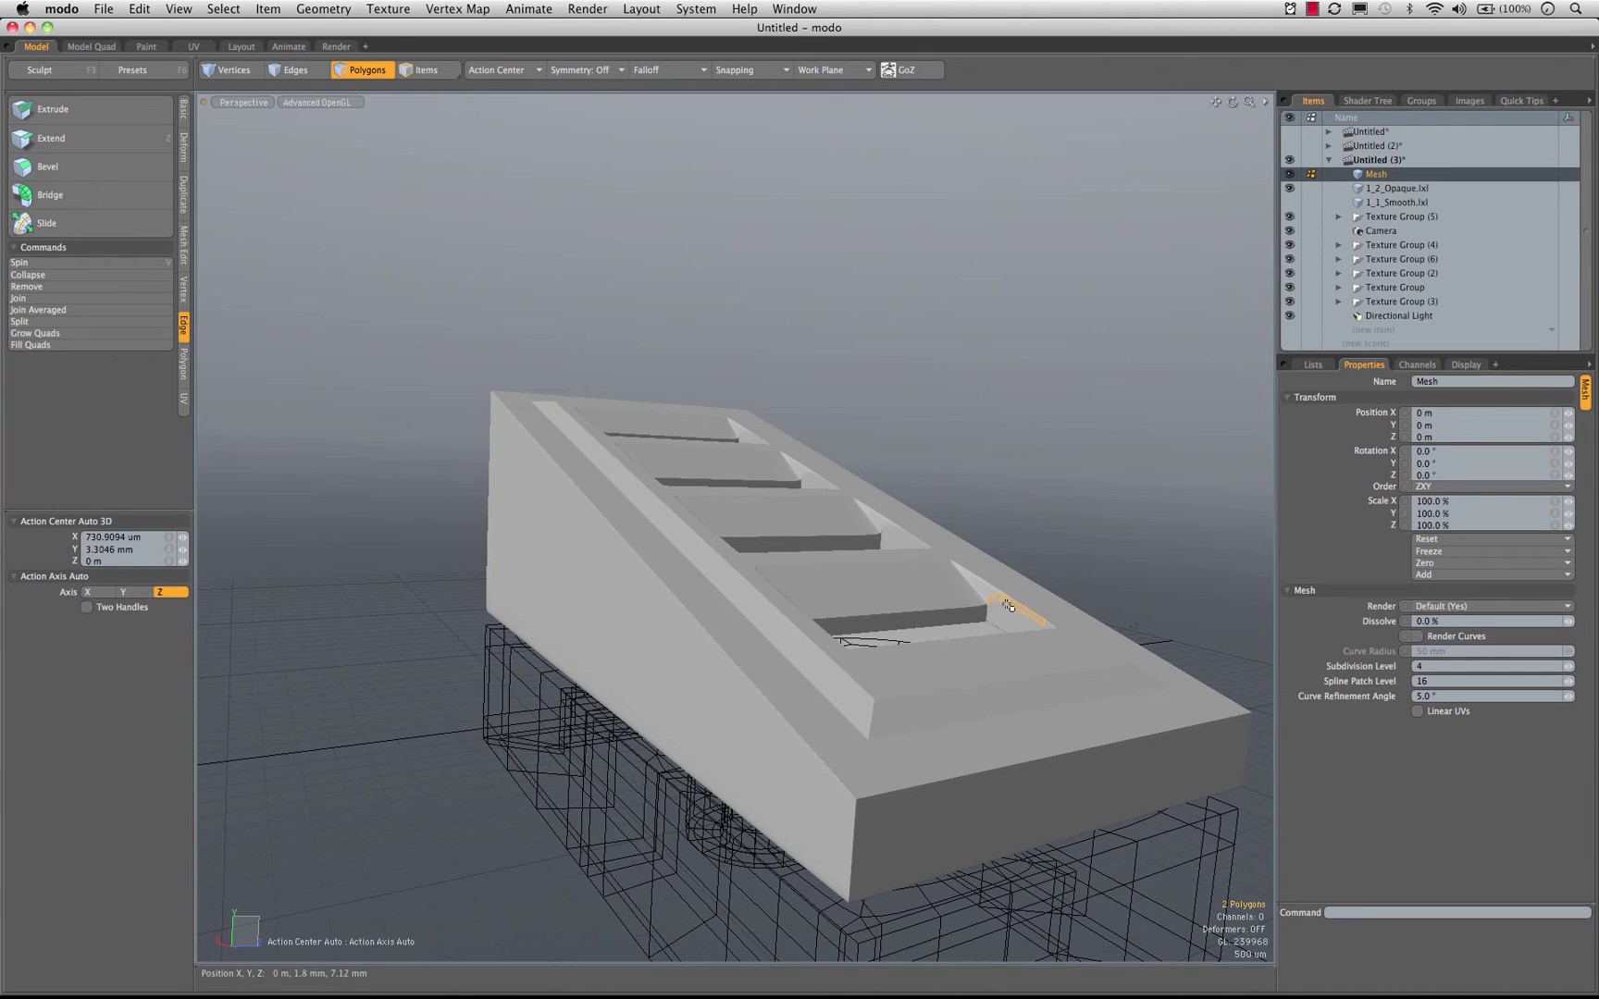
{"action": "left_click_drag", "start_coordinate": [1029, 602], "coordinate": [689, 611], "text": "alt"}
{"action": "scroll", "coordinate": [689, 611], "scroll_direction": "up", "scroll_amount": 3}
{"action": "left_click", "coordinate": [82, 46]}
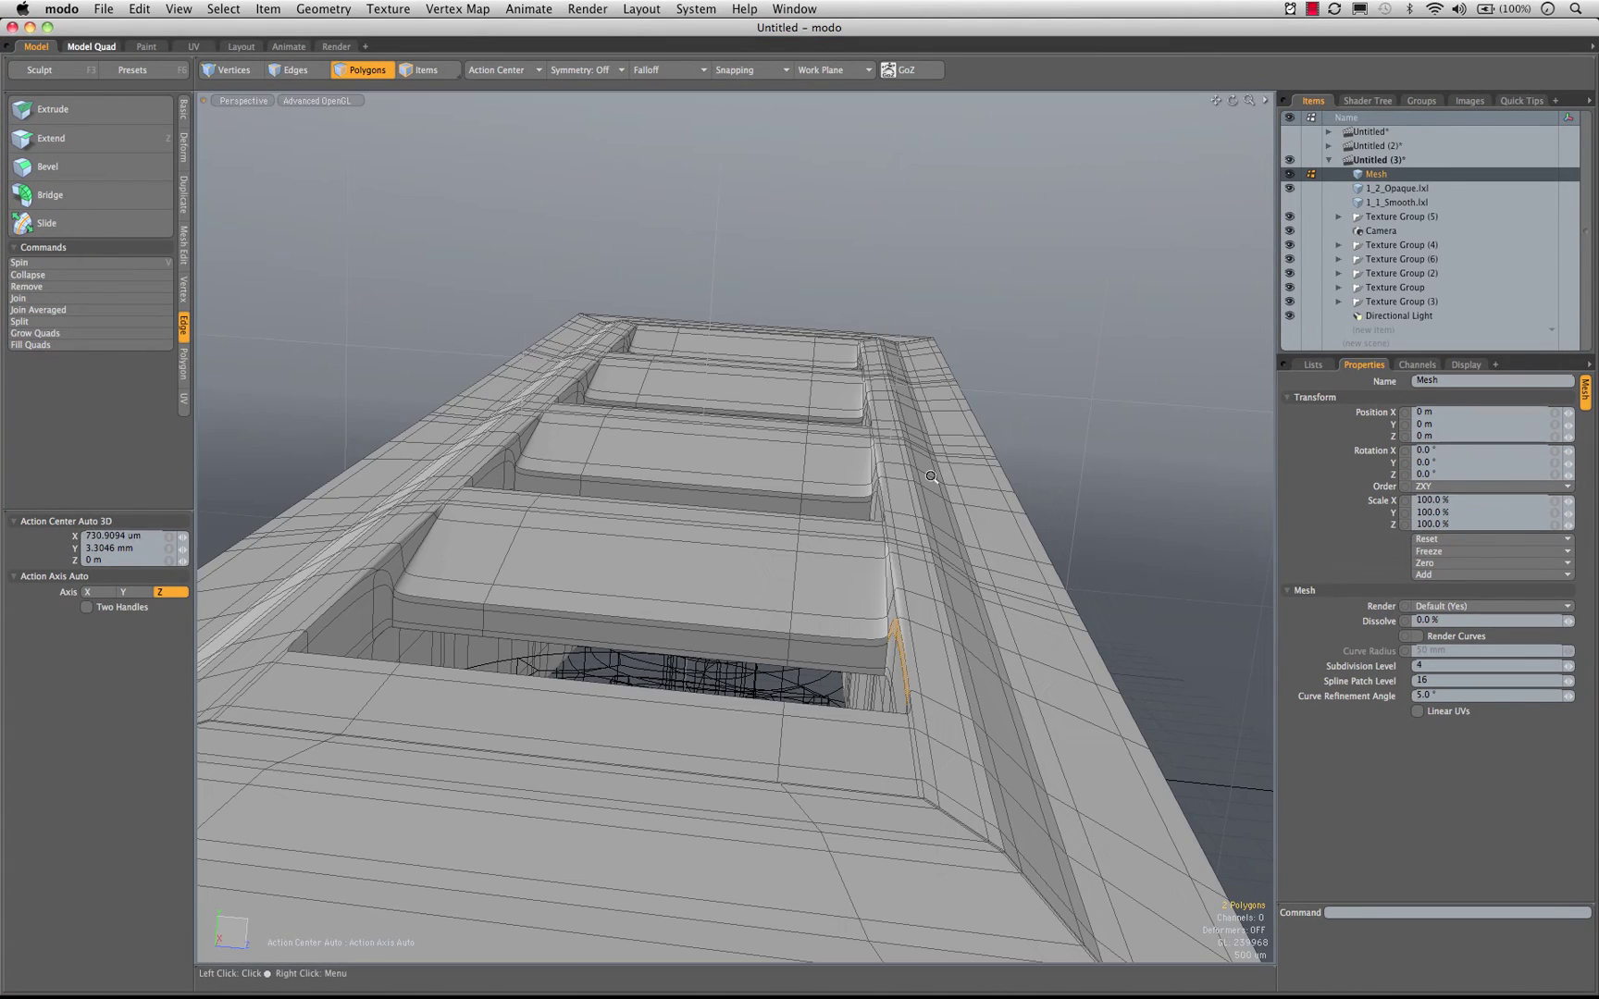
Select the underside rim polygons at both corners of the frame's end, including the adjoining strips along the edge
{"action": "left_click_drag", "start_coordinate": [908, 549], "coordinate": [900, 481], "text": "alt"}
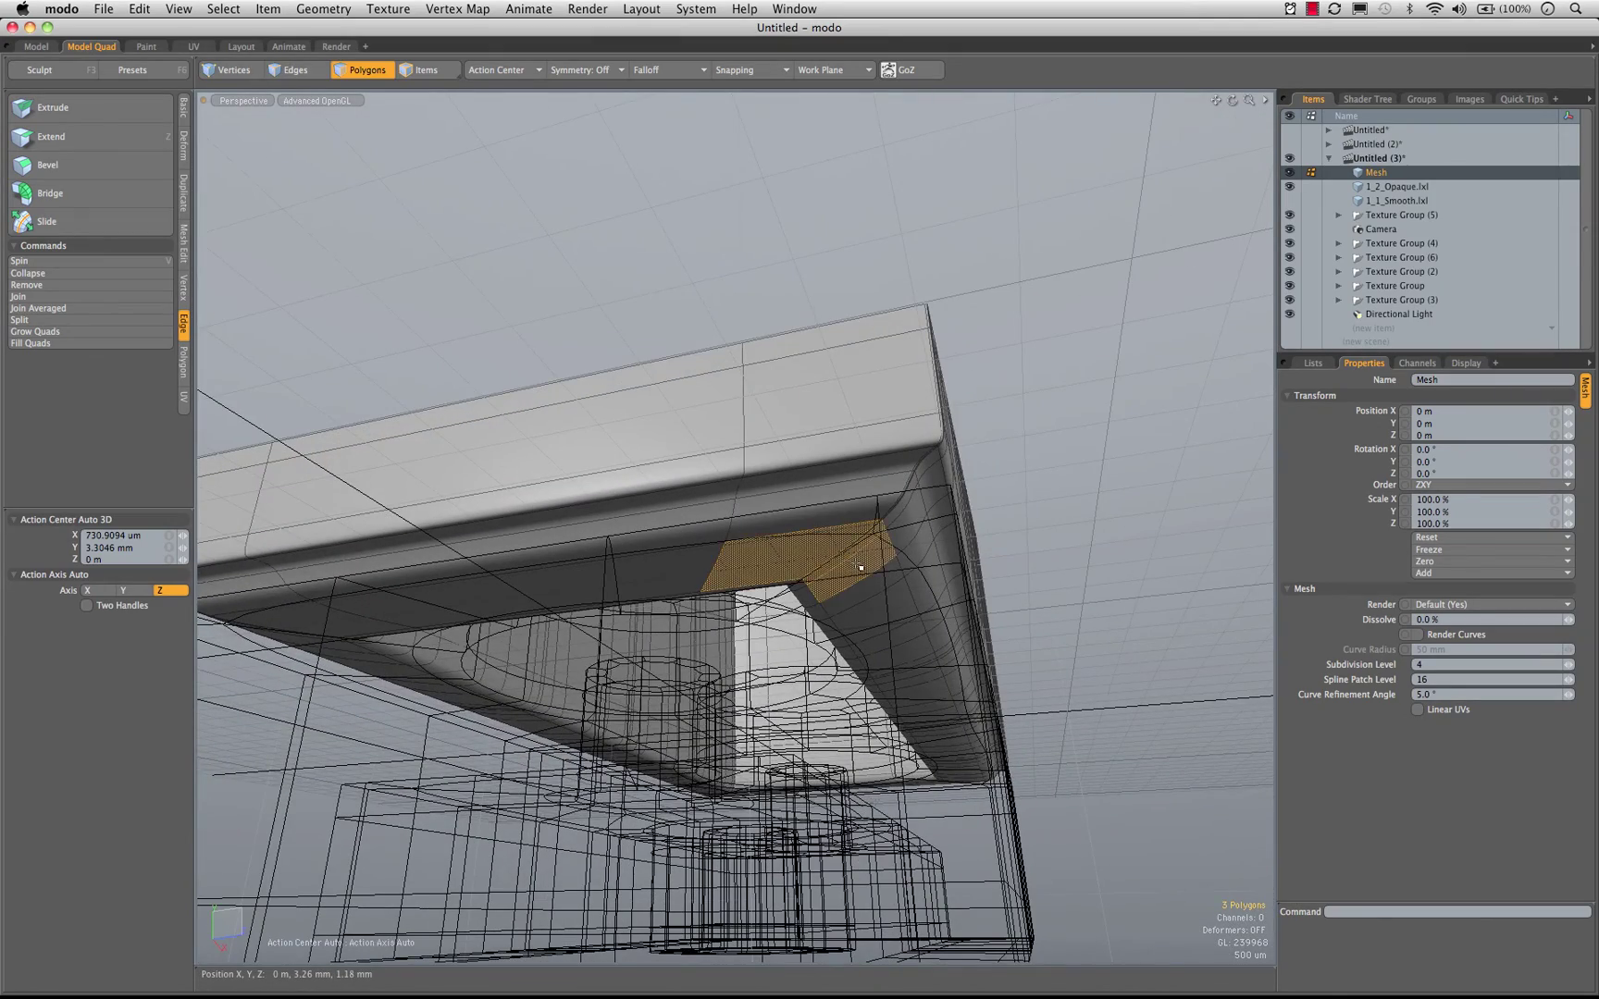
{"action": "left_click_drag", "start_coordinate": [859, 567], "coordinate": [789, 492], "text": "alt"}
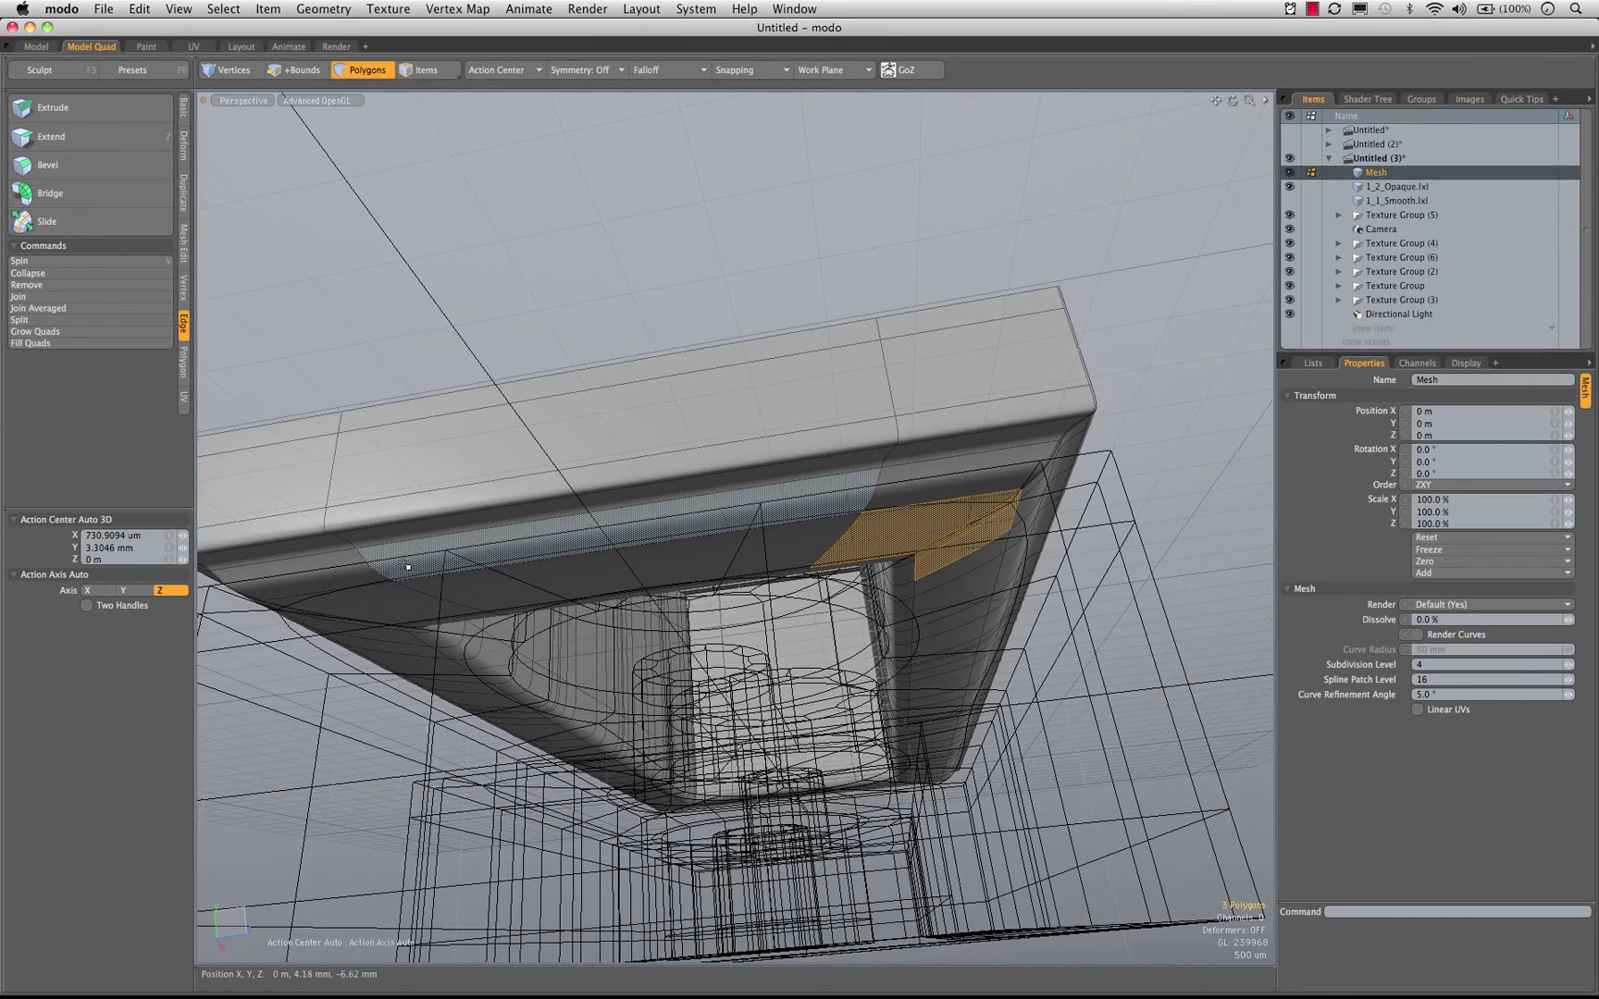
{"action": "left_click", "coordinate": [389, 561], "text": "shift"}
{"action": "left_click_drag", "start_coordinate": [528, 561], "coordinate": [481, 485], "text": "alt"}
{"action": "left_click_drag", "start_coordinate": [764, 435], "coordinate": [777, 427], "text": "alt"}
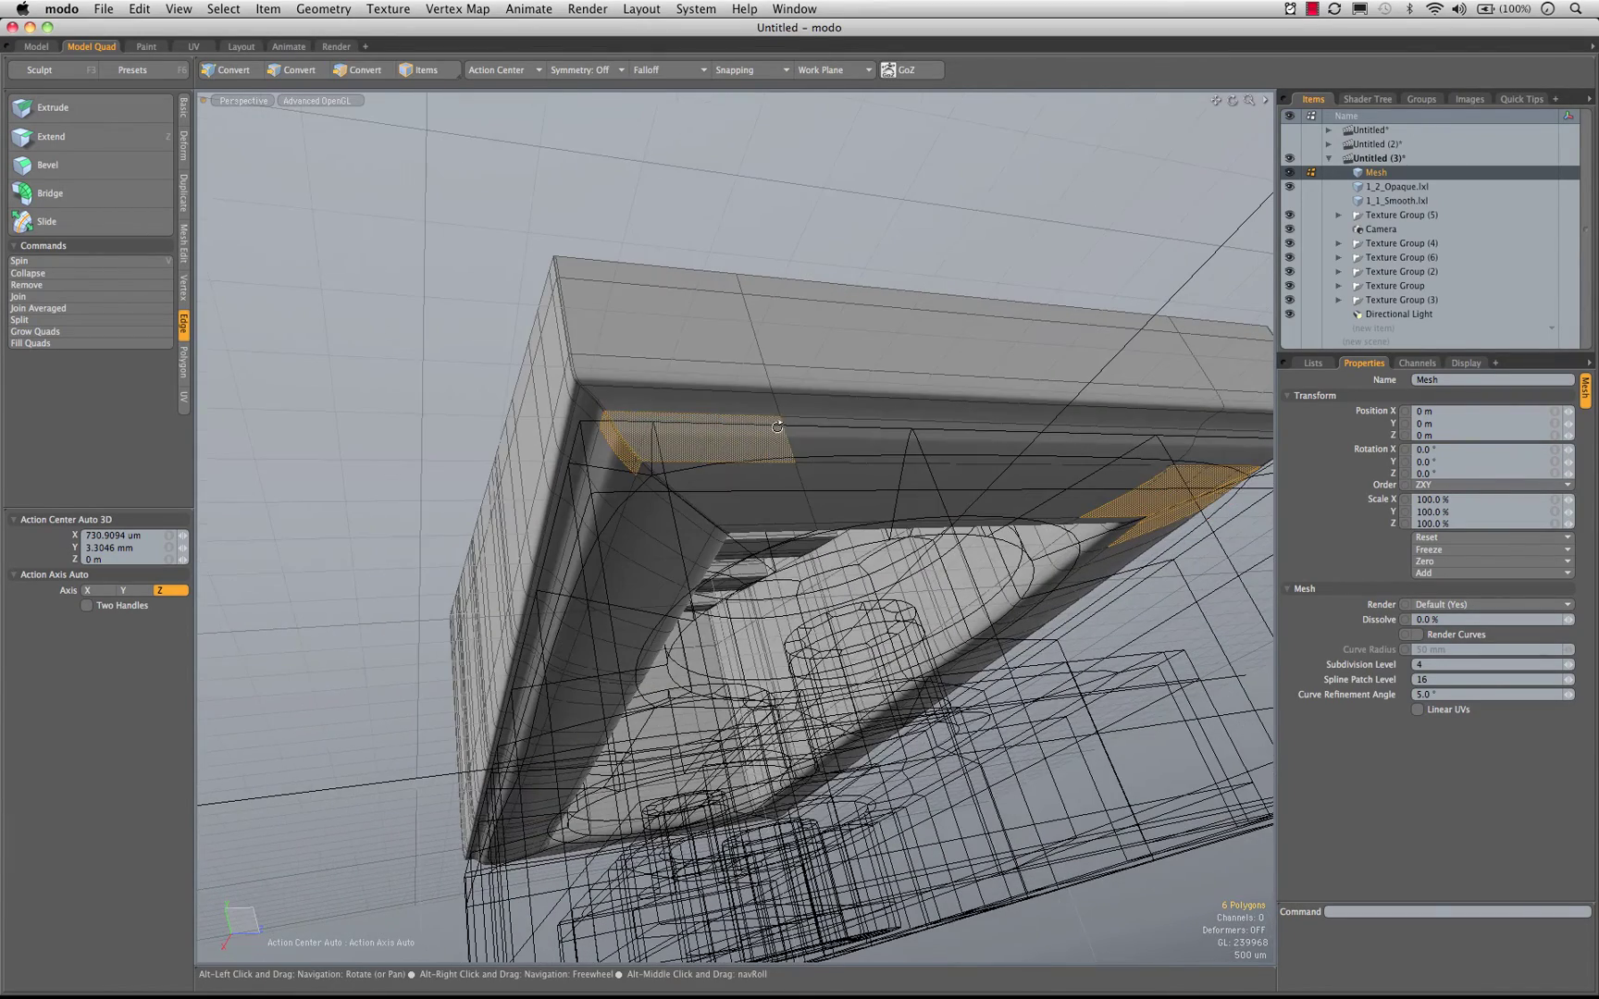
Try two symmetric loop slices at 0.5% around the selected underside rim strips
{"action": "key", "text": "alt+c"}
{"action": "left_click_drag", "start_coordinate": [863, 302], "coordinate": [777, 310], "text": "alt"}
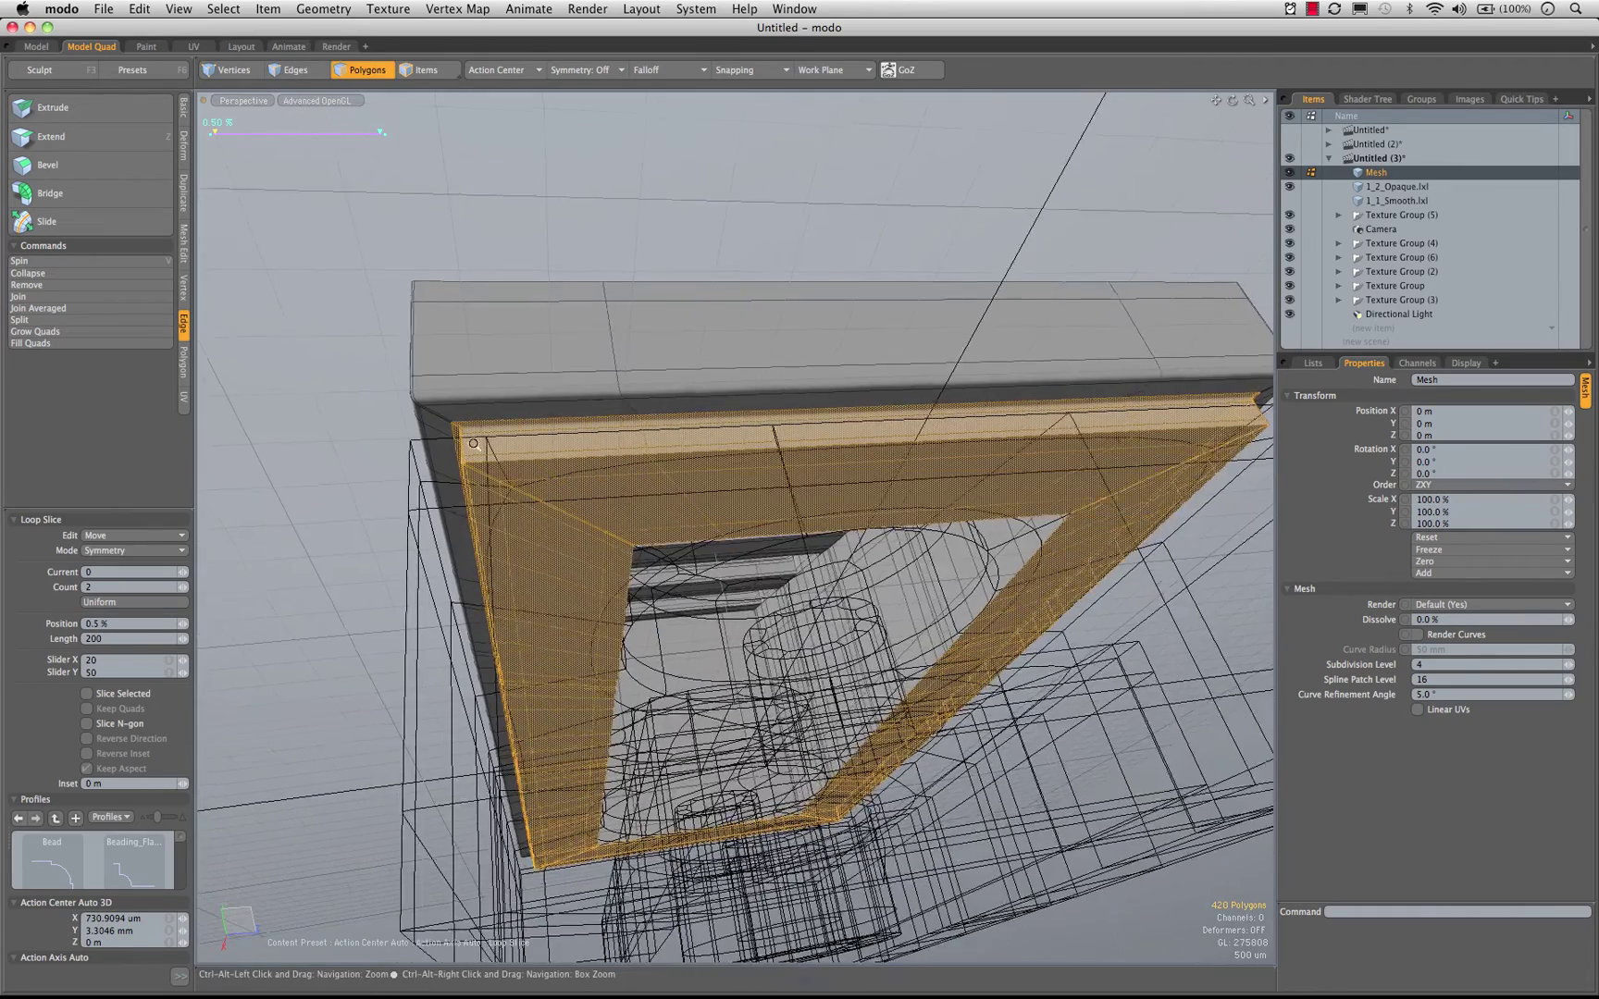
{"action": "scroll", "coordinate": [445, 407], "scroll_direction": "up", "scroll_amount": 5}
{"action": "key", "text": "space"}
Try selecting the recessed strip beside the outer underside rim and loop-slicing it with two symmetric slices
{"action": "left_click", "coordinate": [429, 375]}
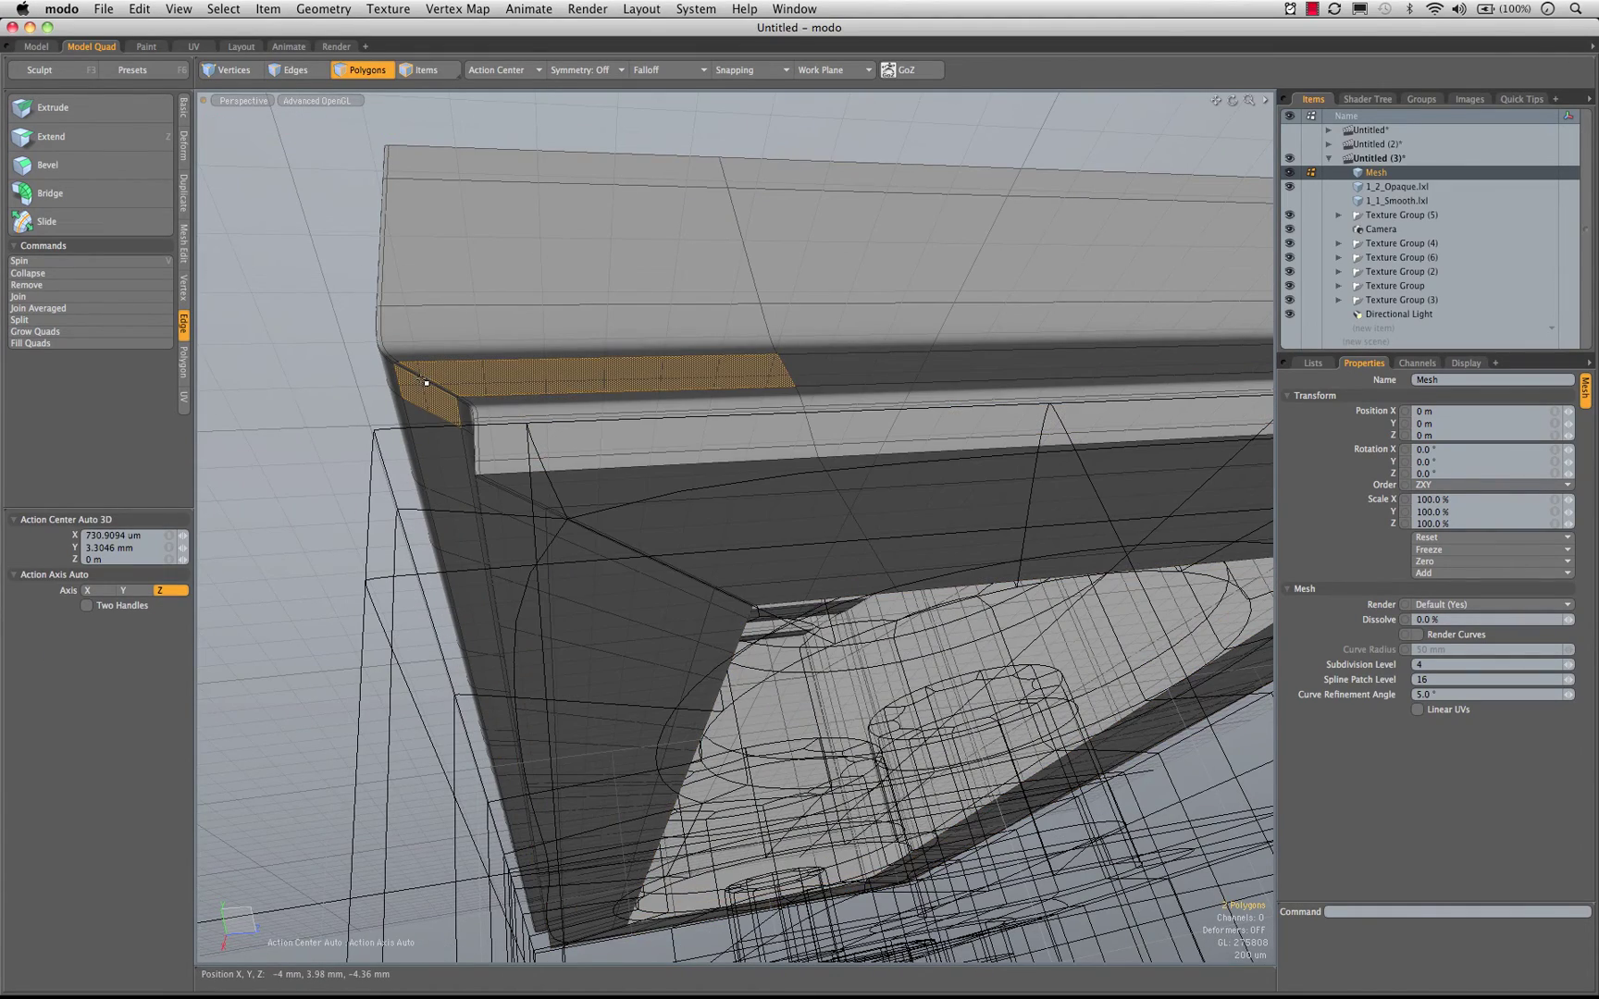
{"action": "left_click_drag", "start_coordinate": [706, 370], "coordinate": [792, 370]}
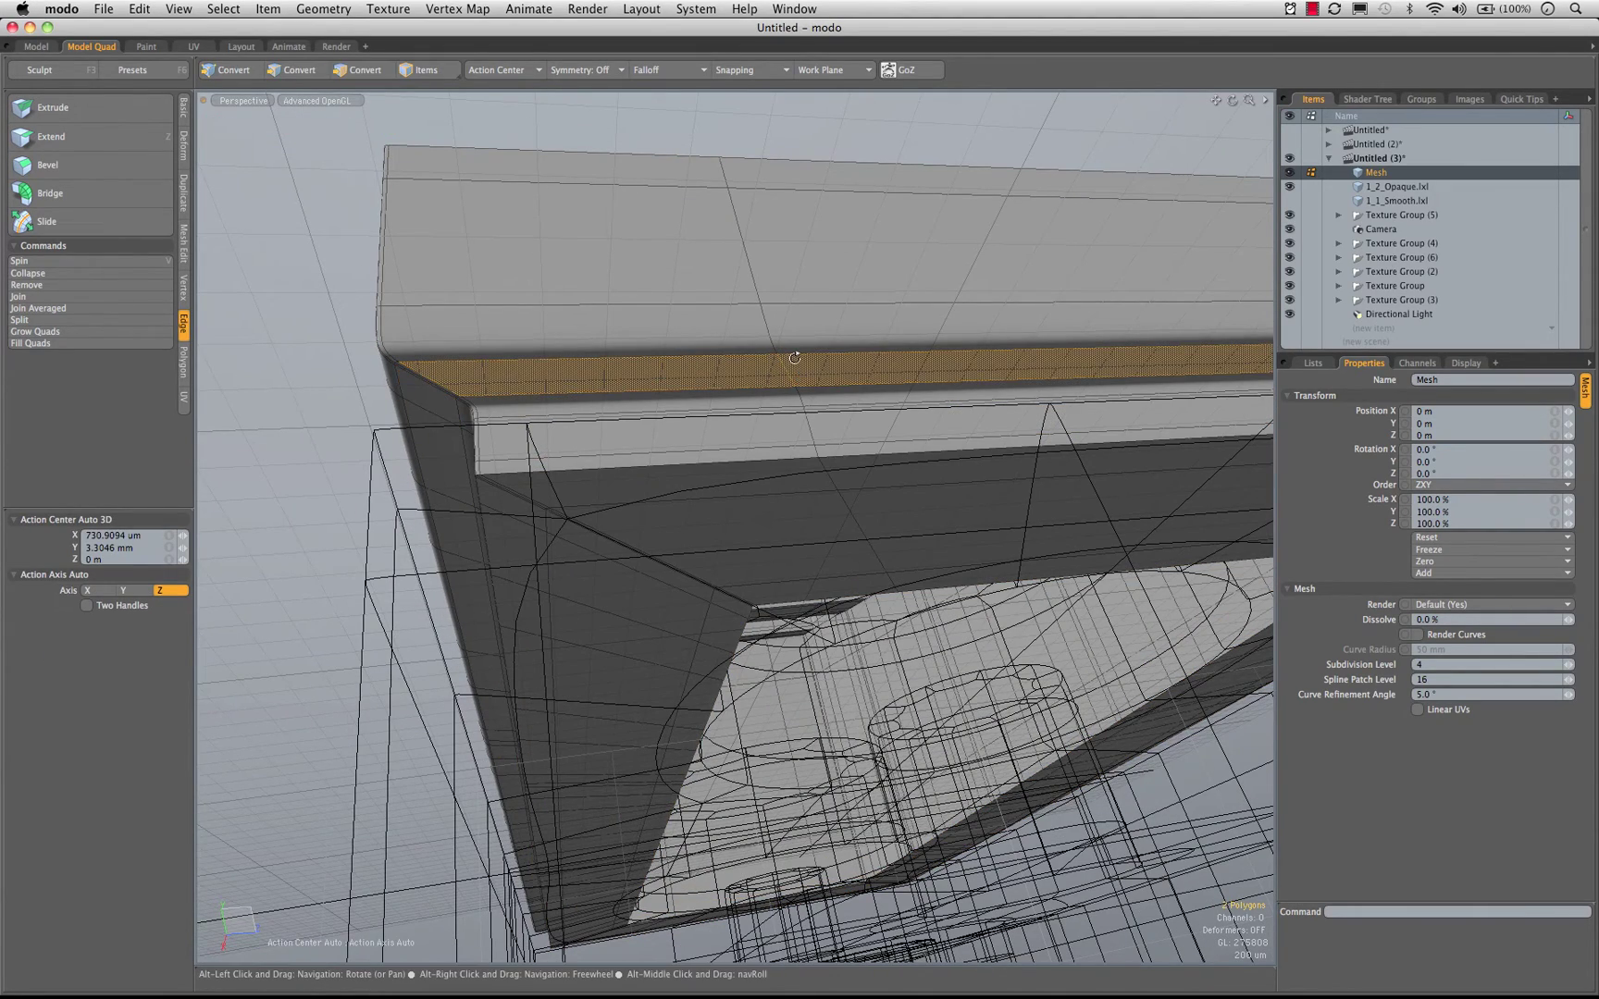
{"action": "key", "text": "alt+c"}
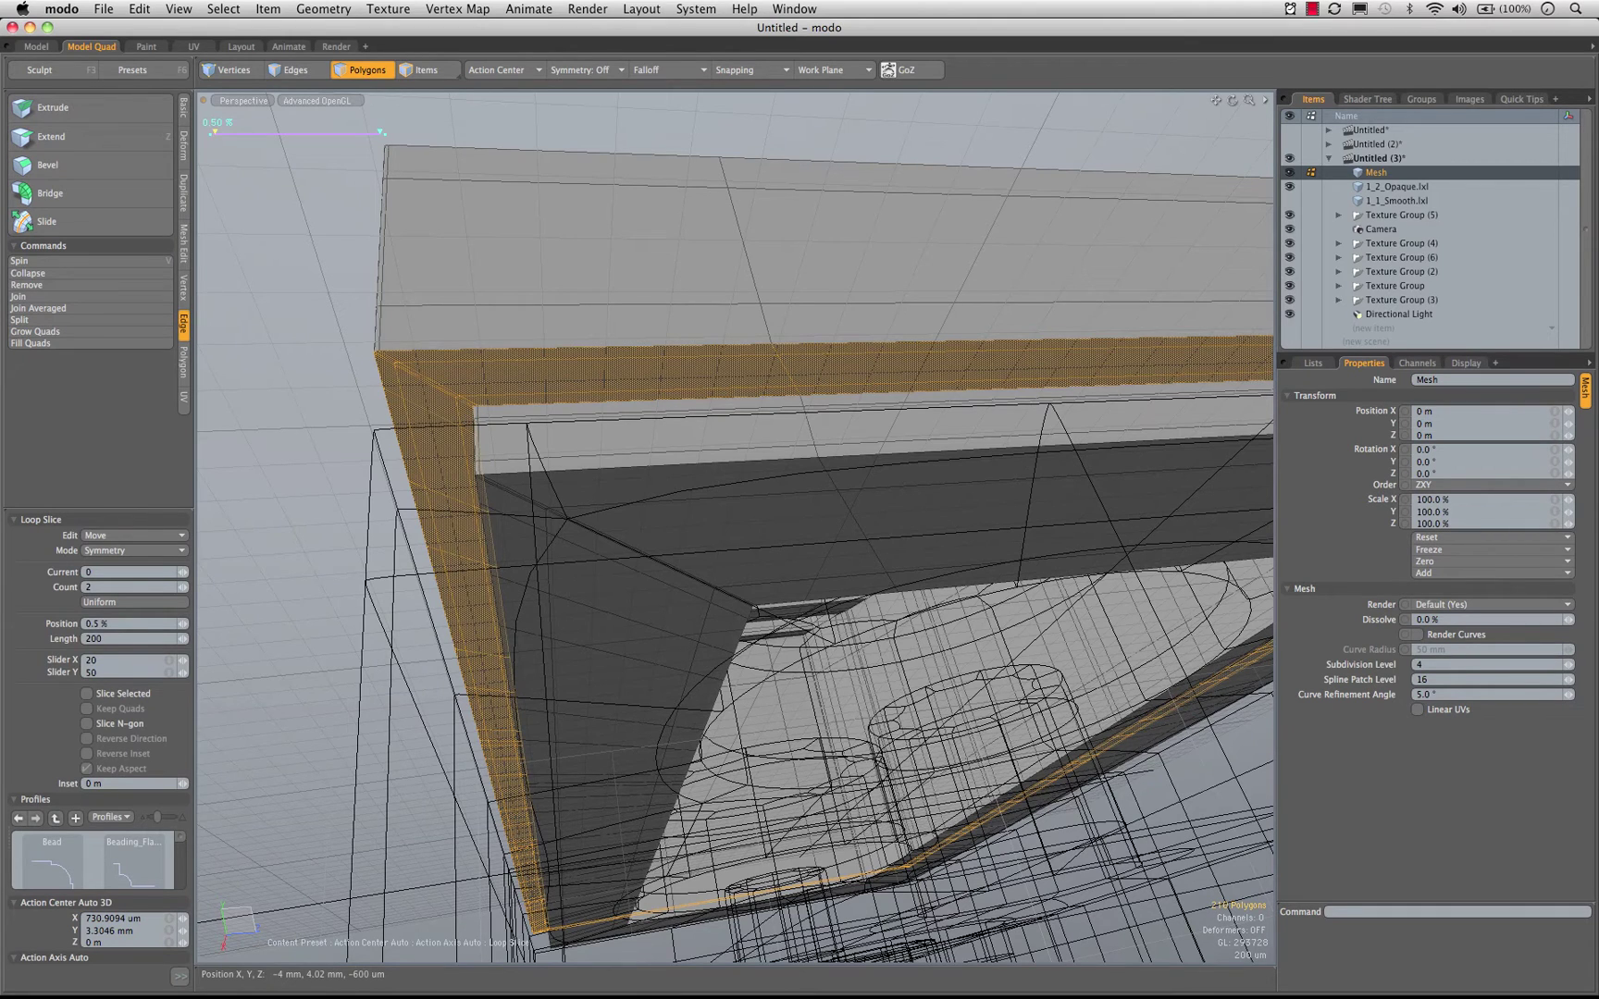
{"action": "left_click_drag", "start_coordinate": [183, 624], "coordinate": [237, 623]}
Undo both underside loop slices and their selection changes
{"action": "key", "text": "super+z"}
{"action": "key", "text": "super+z"}
{"action": "key", "text": "super+z"}
{"action": "key", "text": "super+z"}
{"action": "key", "text": "super+z"}
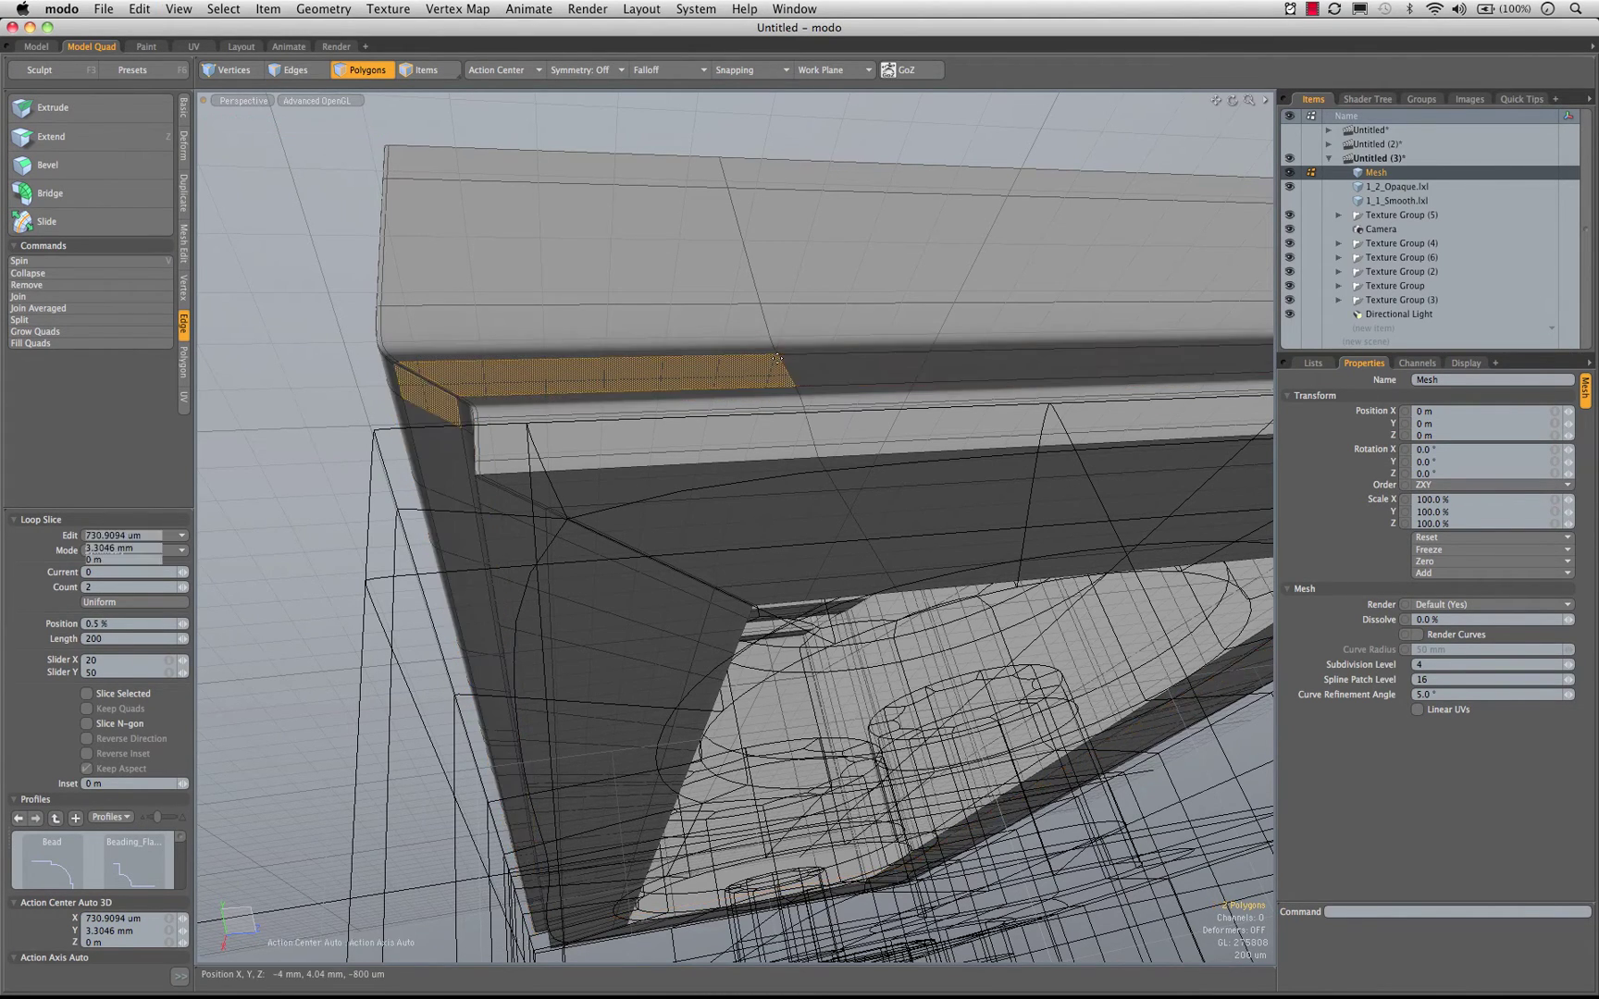
Add the underside rim strip polygons along the frame's long side to the selection
{"action": "left_click_drag", "start_coordinate": [747, 455], "coordinate": [815, 470], "text": "alt"}
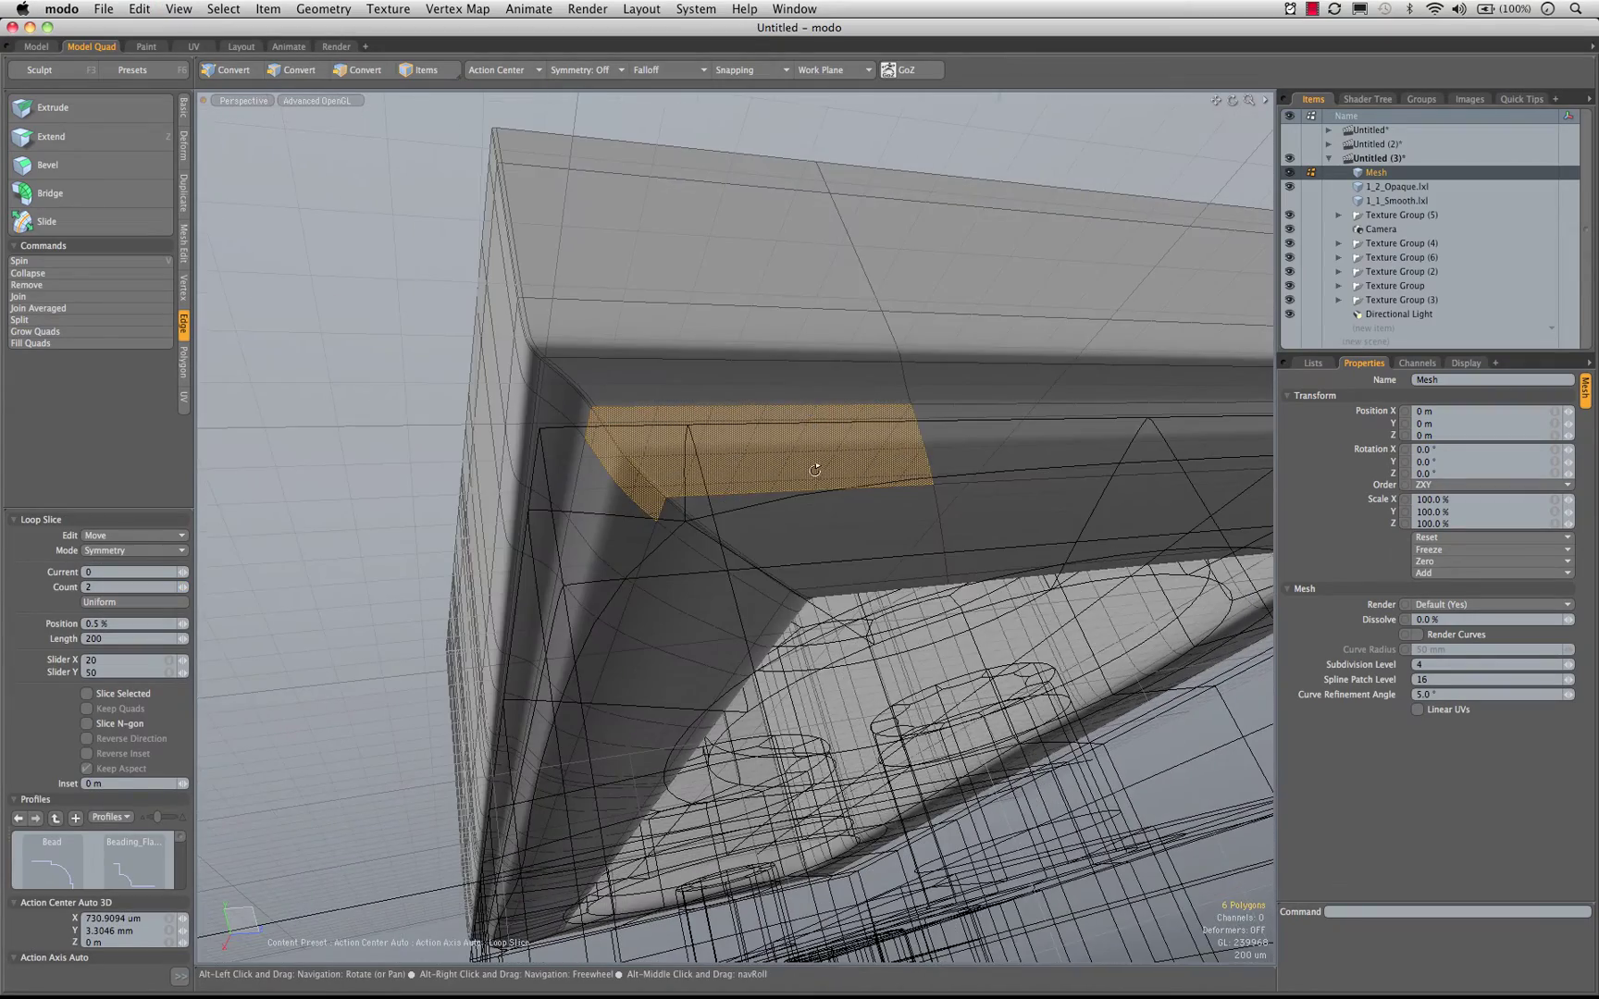
{"action": "left_click_drag", "start_coordinate": [936, 438], "coordinate": [439, 457], "text": "alt"}
{"action": "key", "text": "space"}
{"action": "left_click", "coordinate": [409, 452], "text": "shift"}
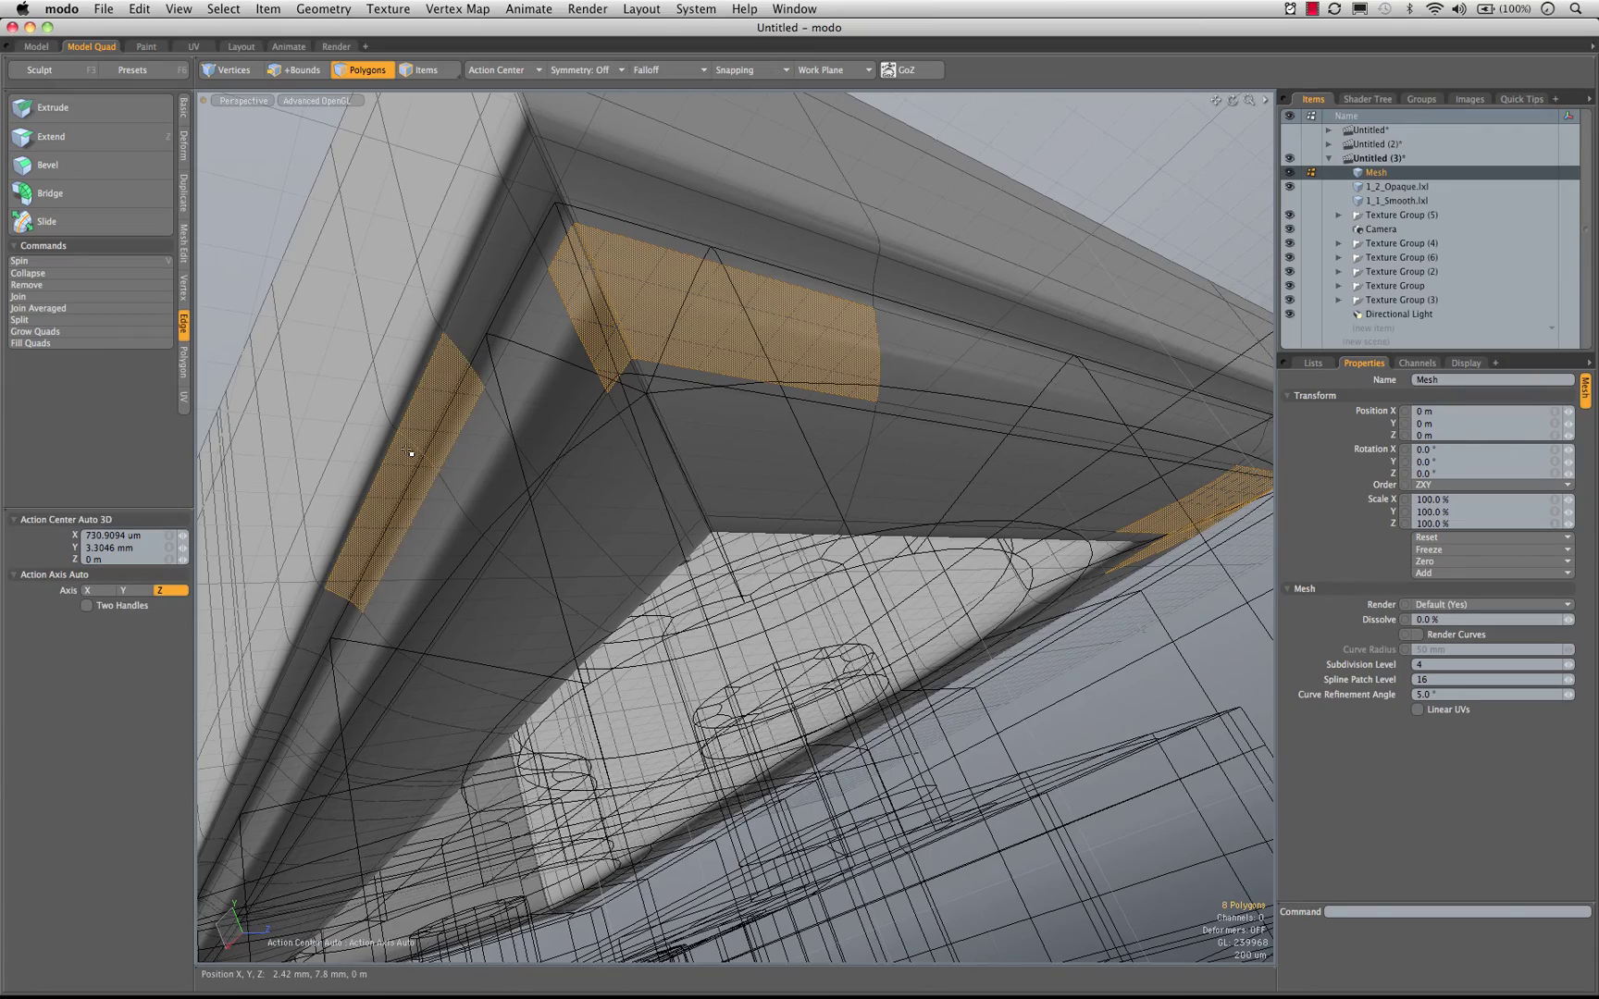
Loop-slice the selected underside rim strips with two symmetric slices at 2.0%, then clear the selection
{"action": "key", "text": "alt+c"}
{"action": "left_click", "coordinate": [465, 475]}
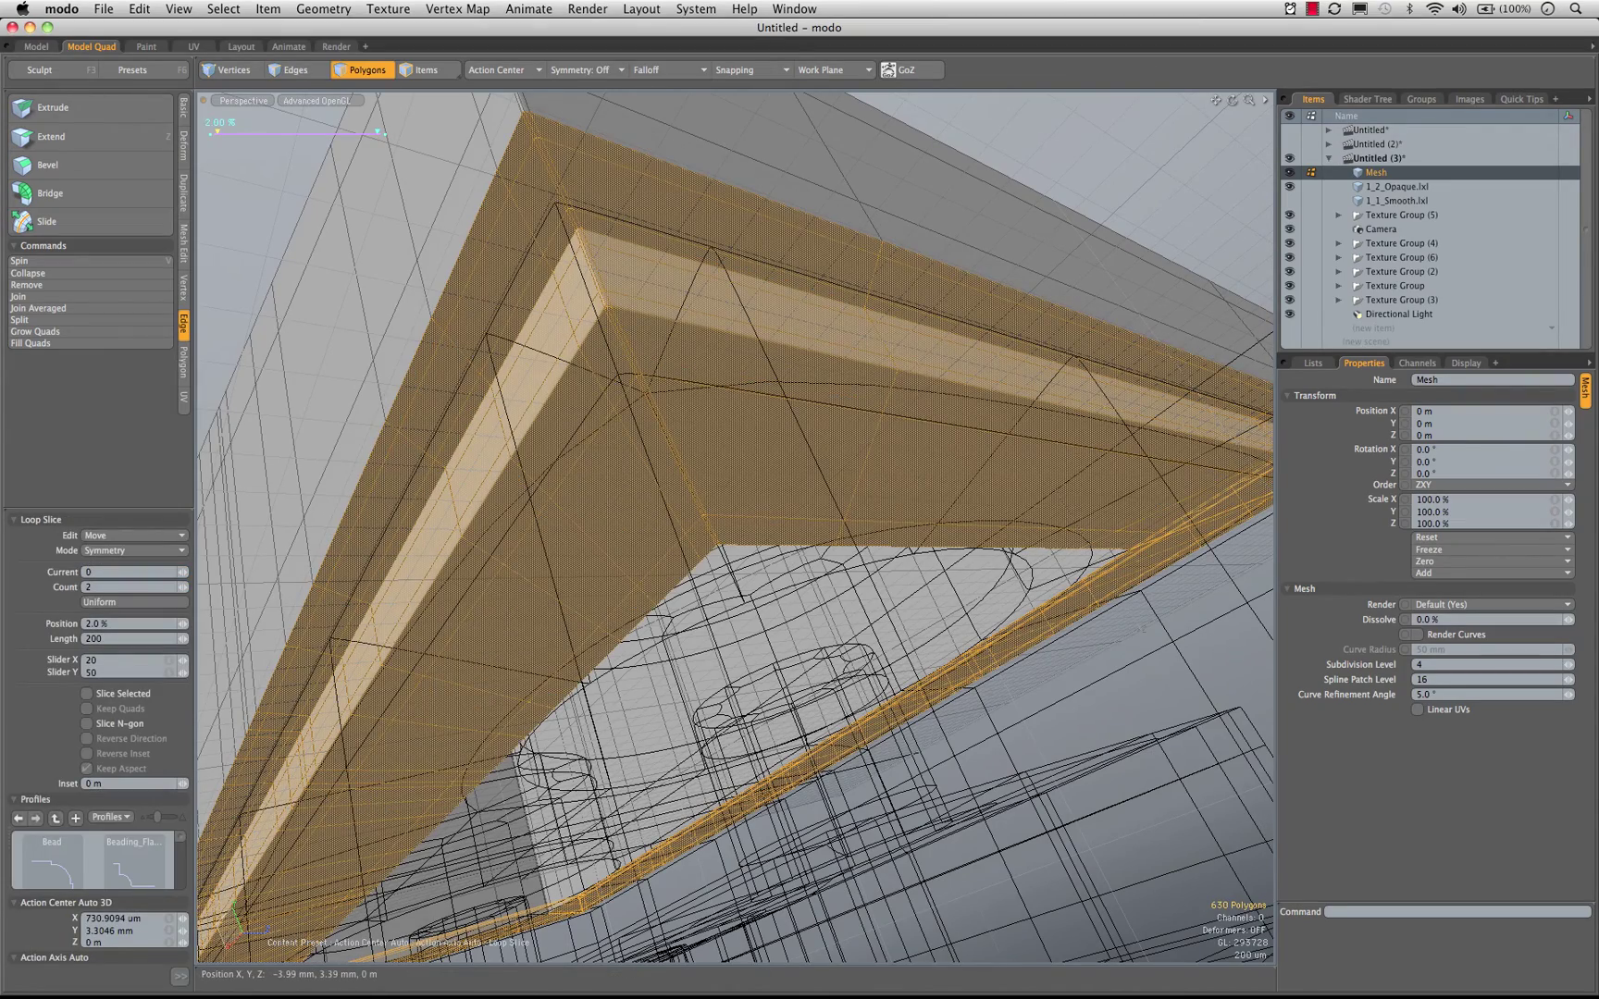
{"action": "key", "text": "space"}
{"action": "left_click", "coordinate": [1044, 169]}
{"action": "scroll", "coordinate": [1018, 217], "scroll_direction": "down", "scroll_amount": 5}
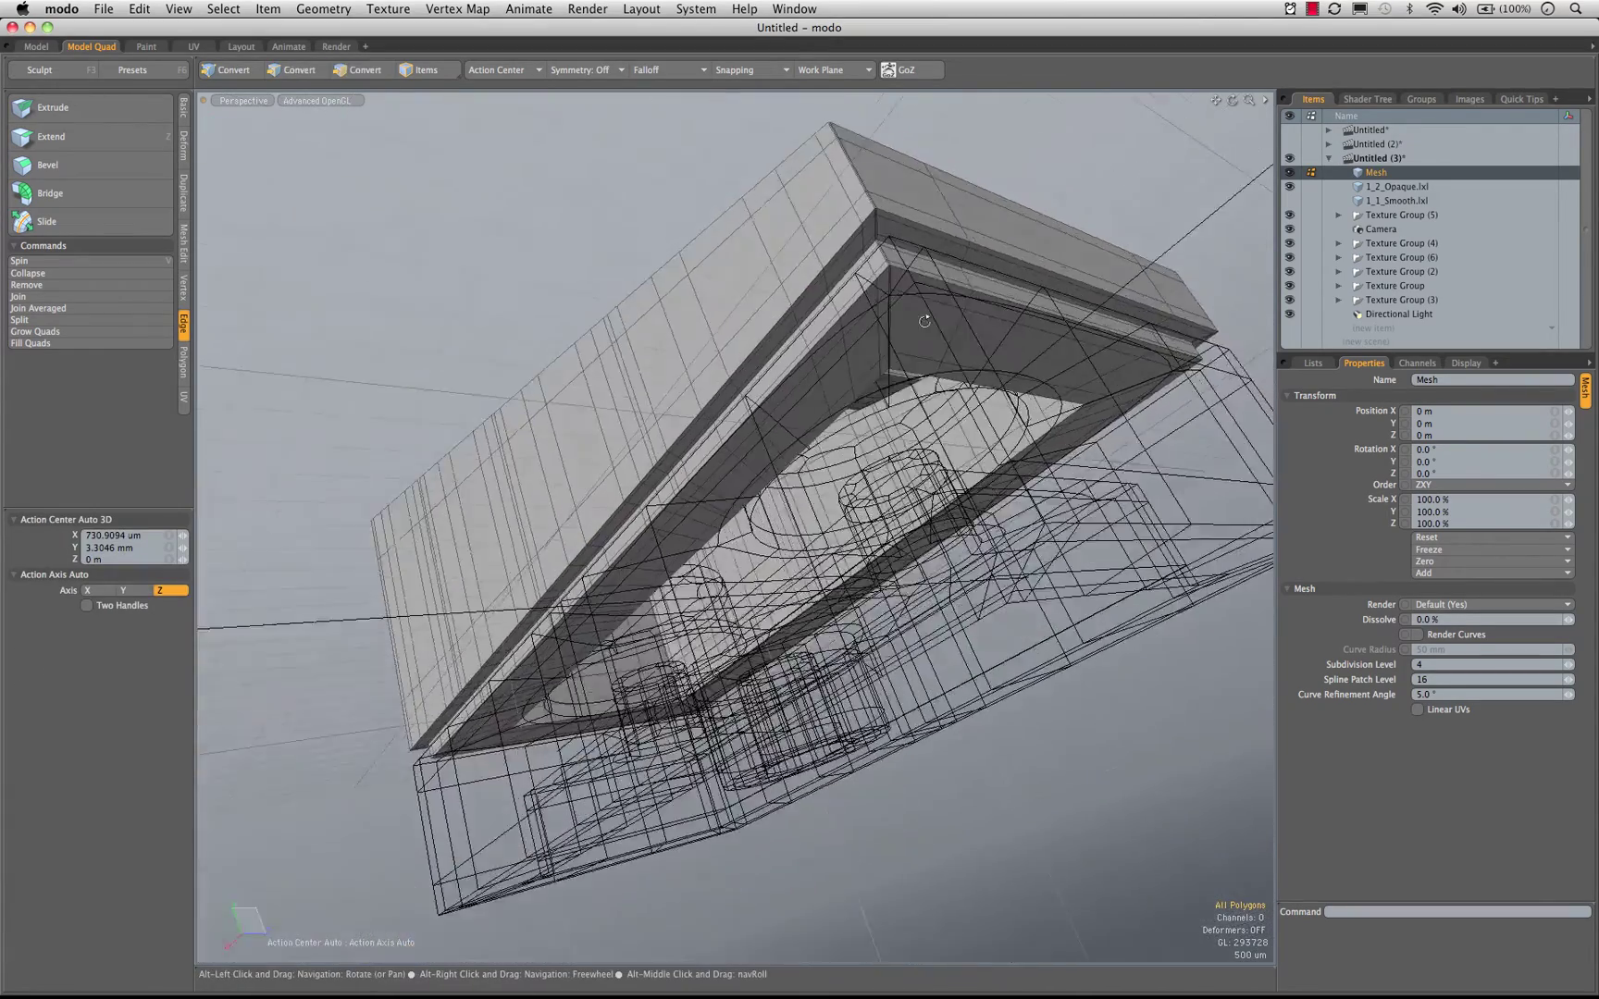
Try a single loop slice at 50% through the rounded polygons of the side wall next to the bar's end
{"action": "left_click_drag", "start_coordinate": [924, 321], "coordinate": [536, 585], "text": "alt"}
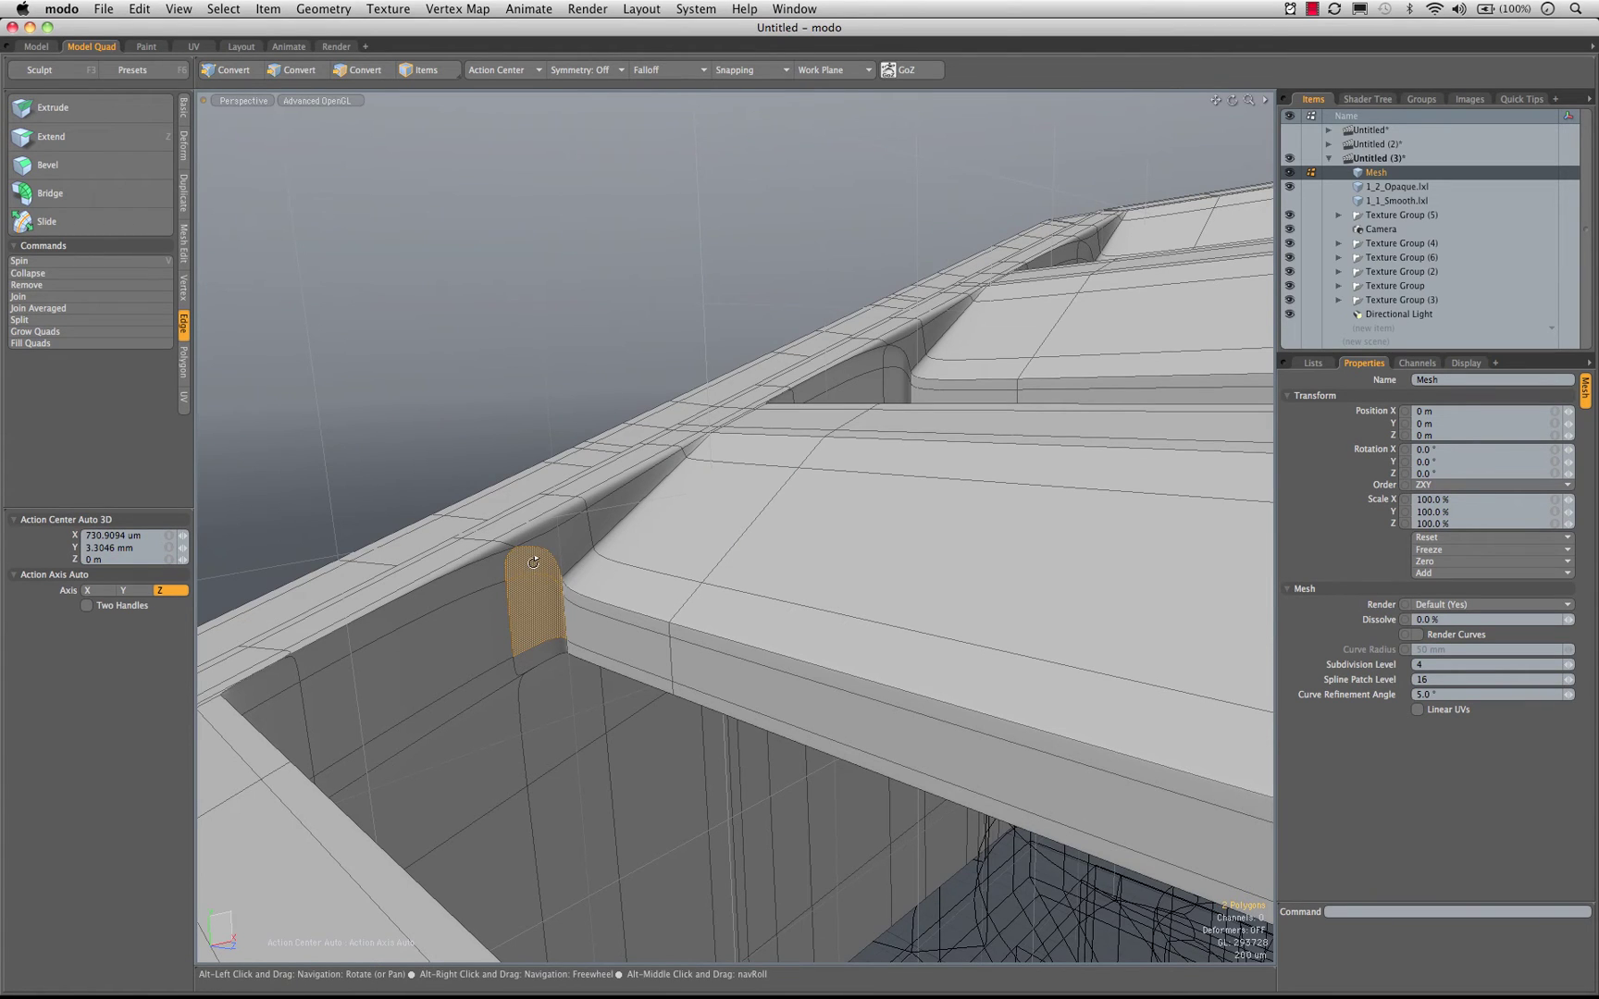
{"action": "key", "text": "alt+c"}
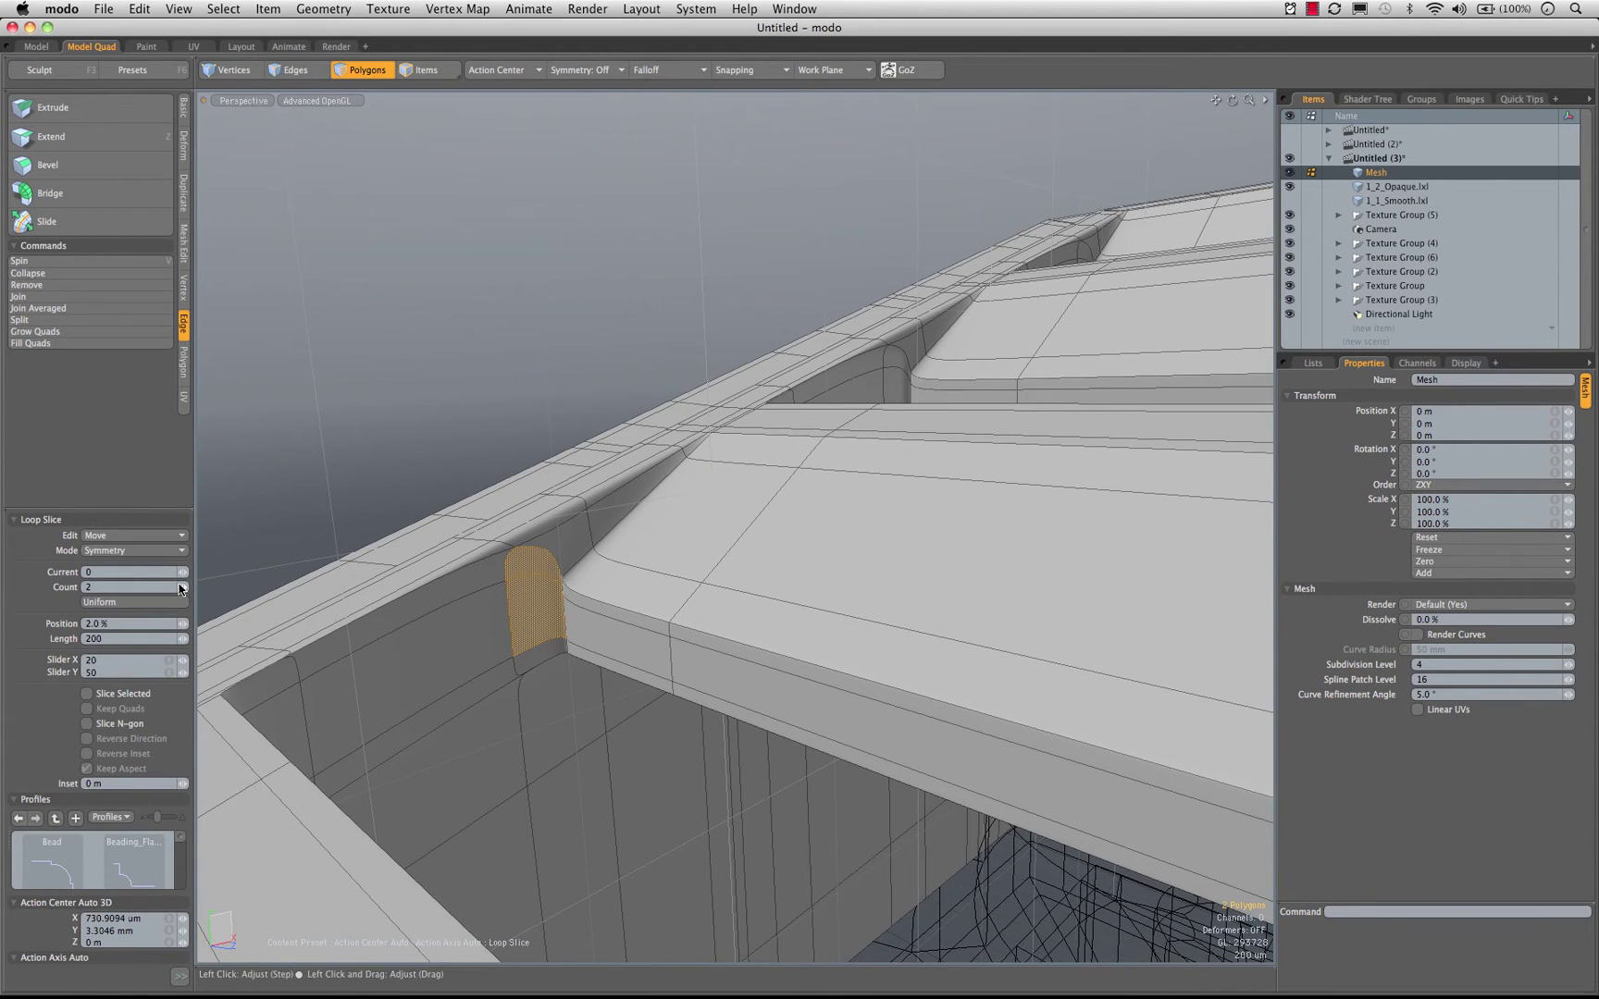
{"action": "left_click_drag", "start_coordinate": [403, 549], "coordinate": [527, 639], "text": "alt"}
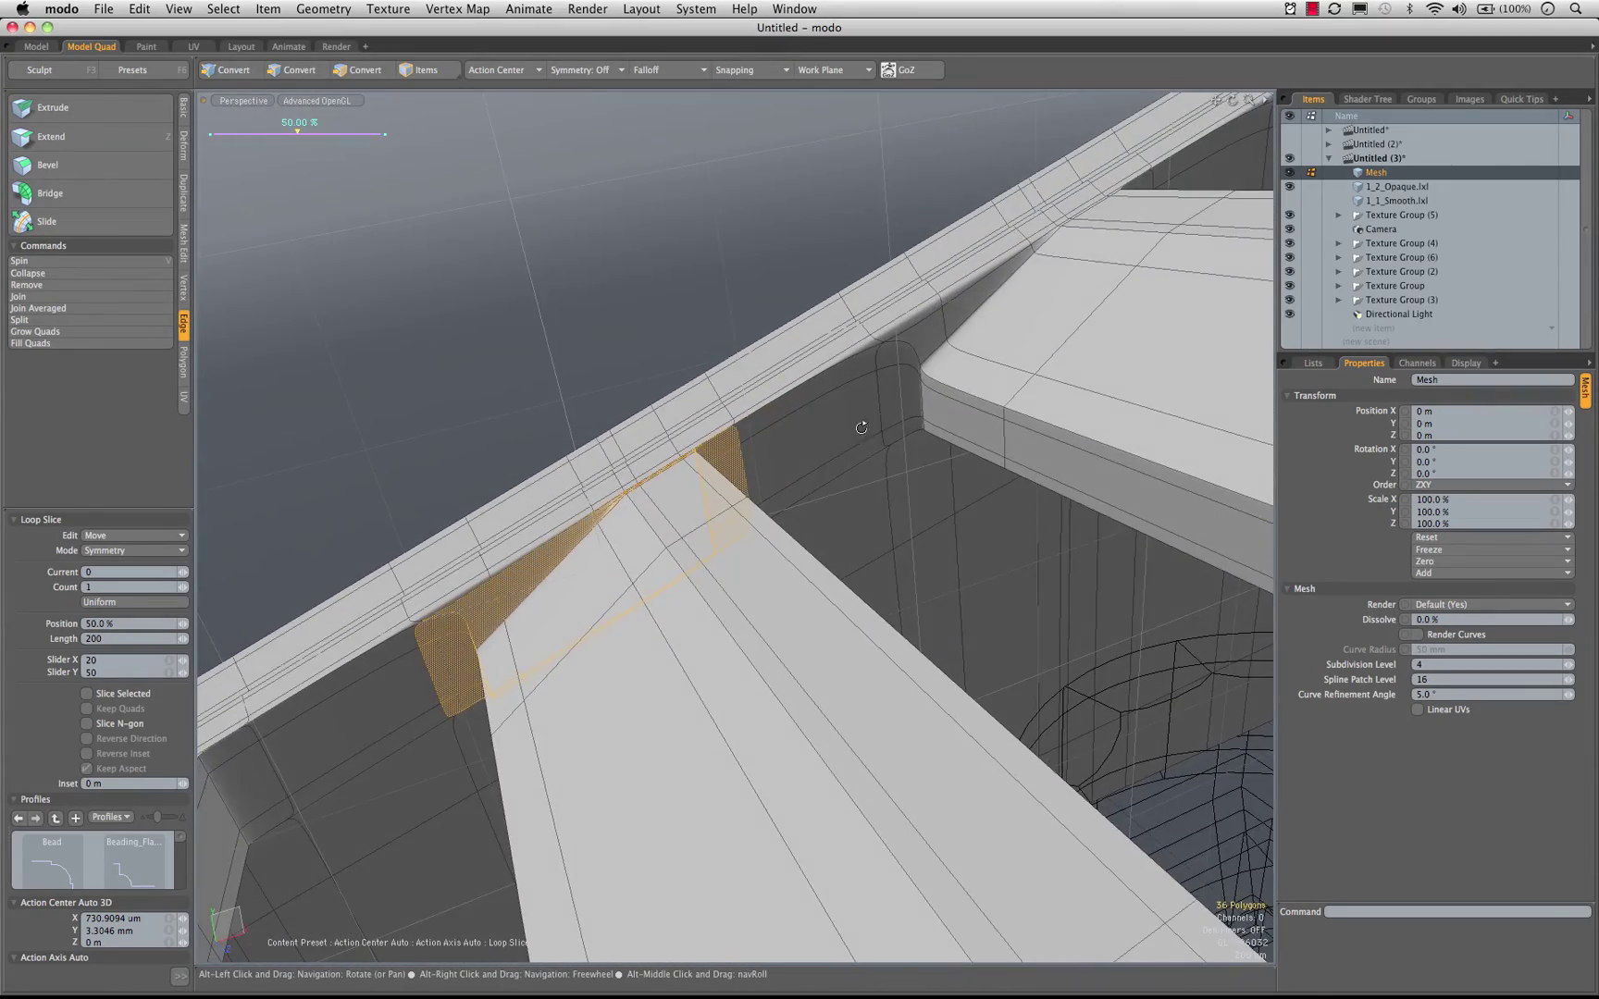
{"action": "left_click_drag", "start_coordinate": [860, 428], "coordinate": [856, 527], "text": "alt"}
{"action": "key", "text": "space"}
Try the same loop slice through the rounded wall polygons beside the remaining bars, then clear the selection
{"action": "left_click_drag", "start_coordinate": [947, 407], "coordinate": [647, 528], "text": "alt+shift"}
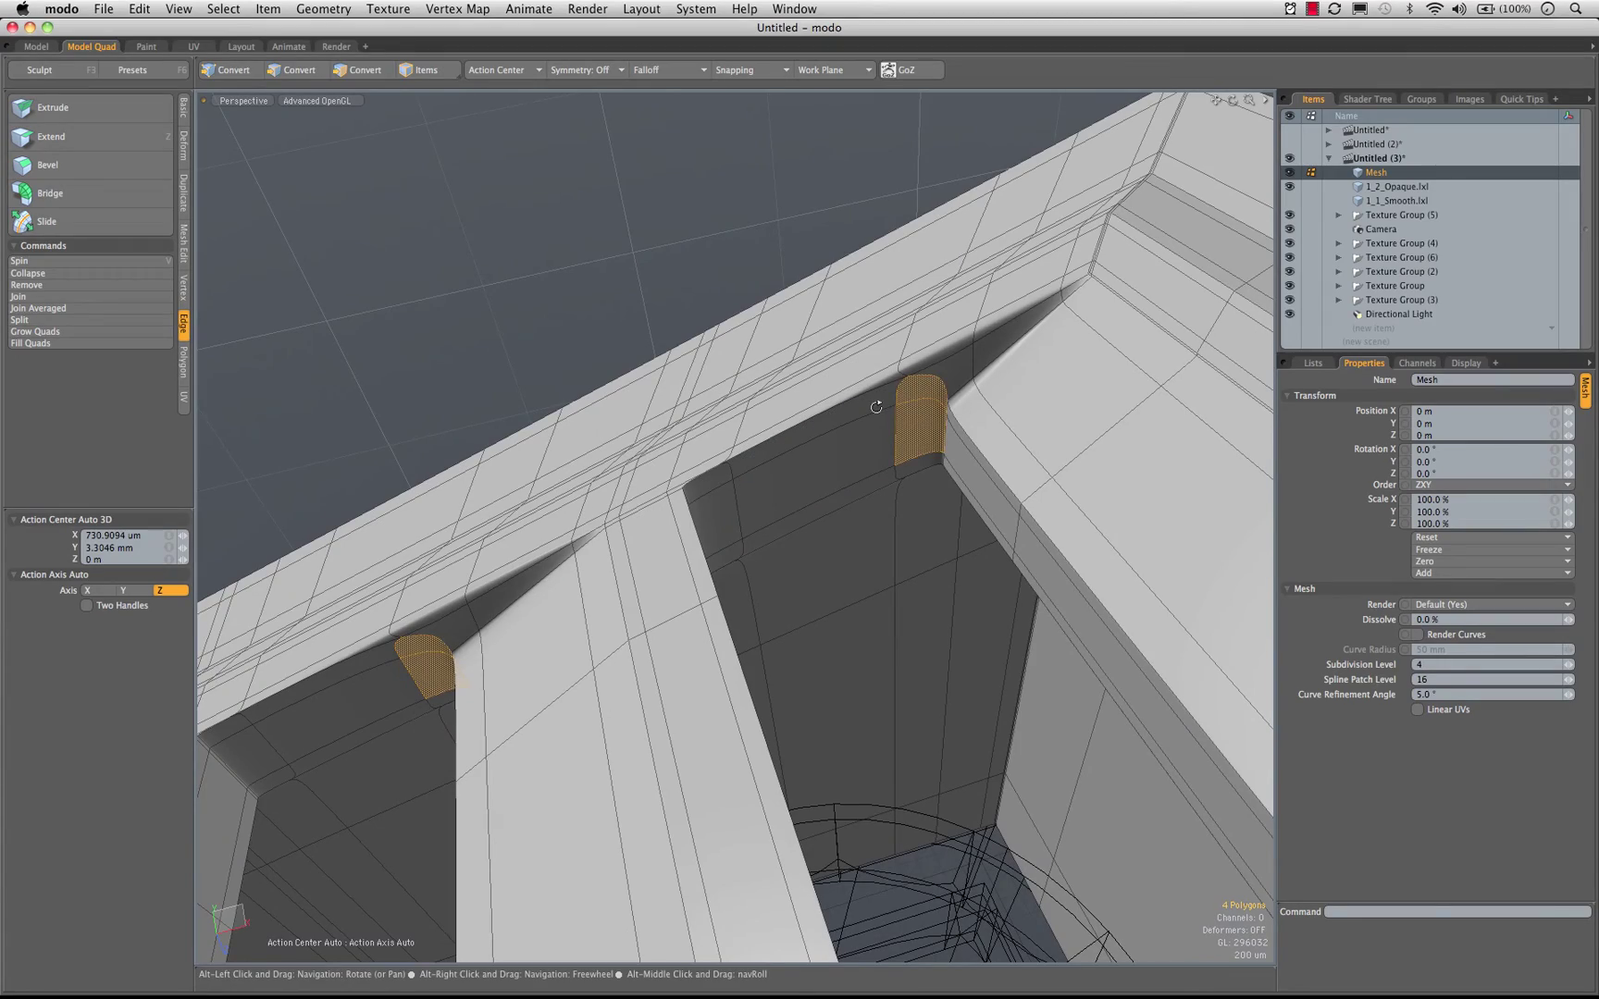
{"action": "key", "text": "alt+l"}
{"action": "left_click_drag", "start_coordinate": [876, 407], "coordinate": [820, 340], "text": "alt"}
{"action": "left_click_drag", "start_coordinate": [886, 633], "coordinate": [777, 615], "text": "alt"}
{"action": "key", "text": "q"}
{"action": "left_click", "coordinate": [410, 594]}
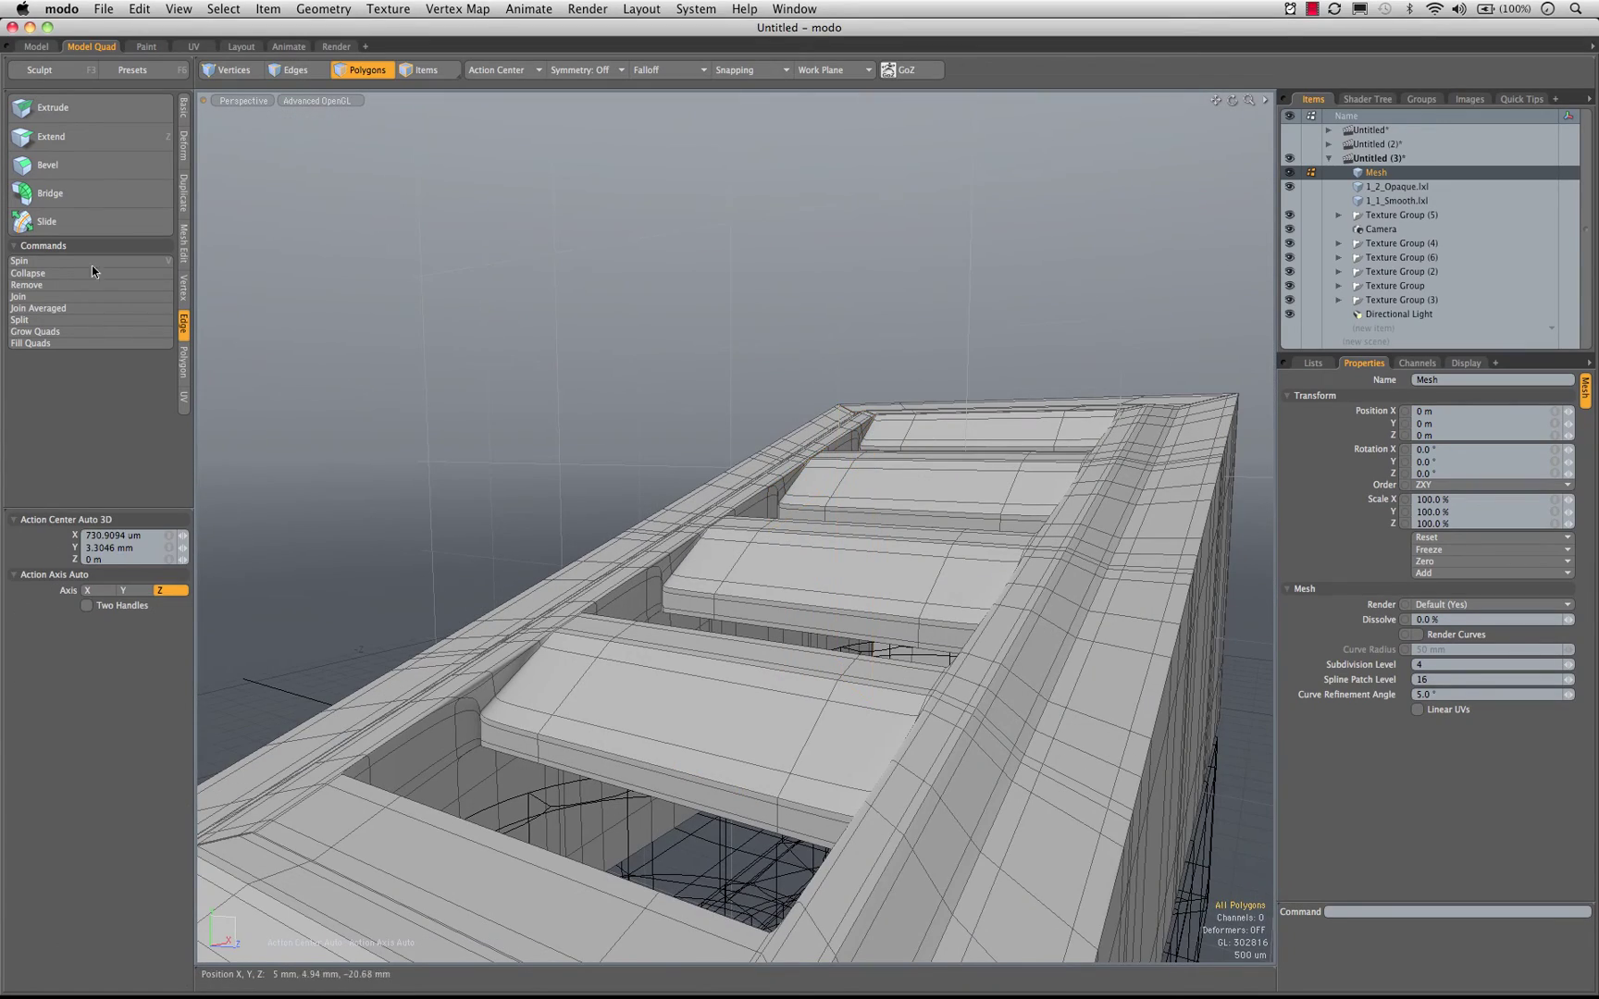
Switch to the Model layout without wireframe and view the bars and openings
{"action": "left_click", "coordinate": [36, 47]}
{"action": "left_click_drag", "start_coordinate": [454, 365], "coordinate": [669, 558], "text": "alt"}
Undo the loop slices beside the bar ends and the slices around the underside rim
{"action": "key", "text": "super+z"}
{"action": "key", "text": "super+z"}
{"action": "key", "text": "super+z"}
{"action": "key", "text": "super+z"}
{"action": "key", "text": "super+z"}
{"action": "key", "text": "super+z"}
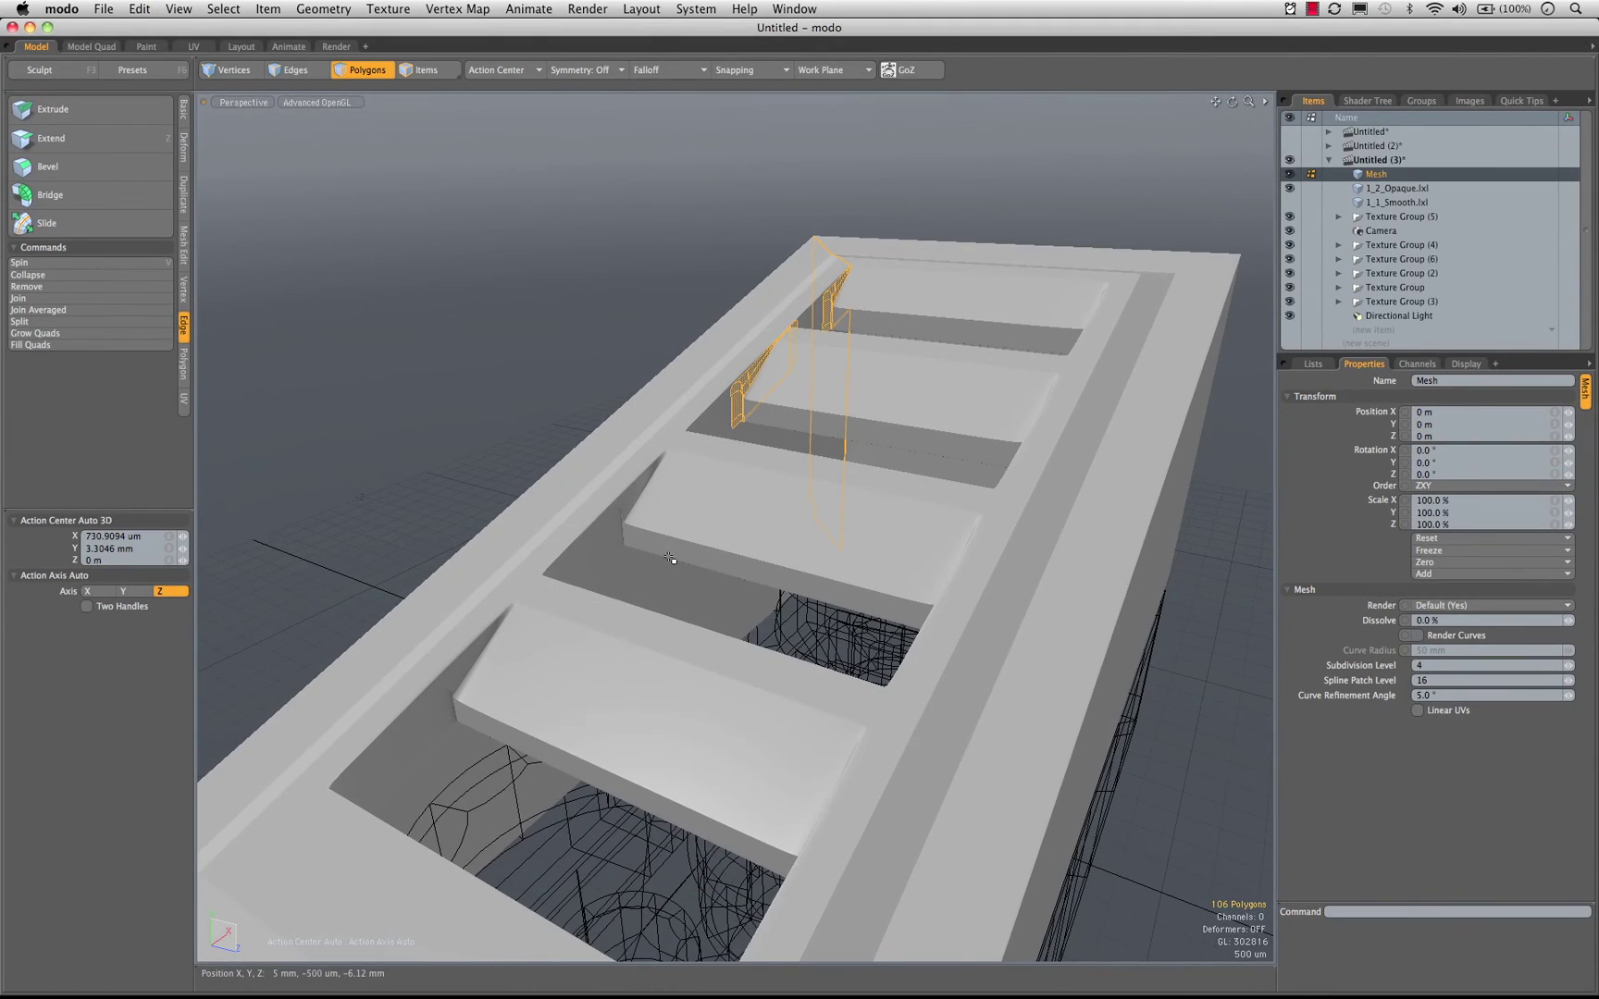
{"action": "key", "text": "super+z"}
{"action": "key", "text": "super+z"}
{"action": "key", "text": "super+z"}
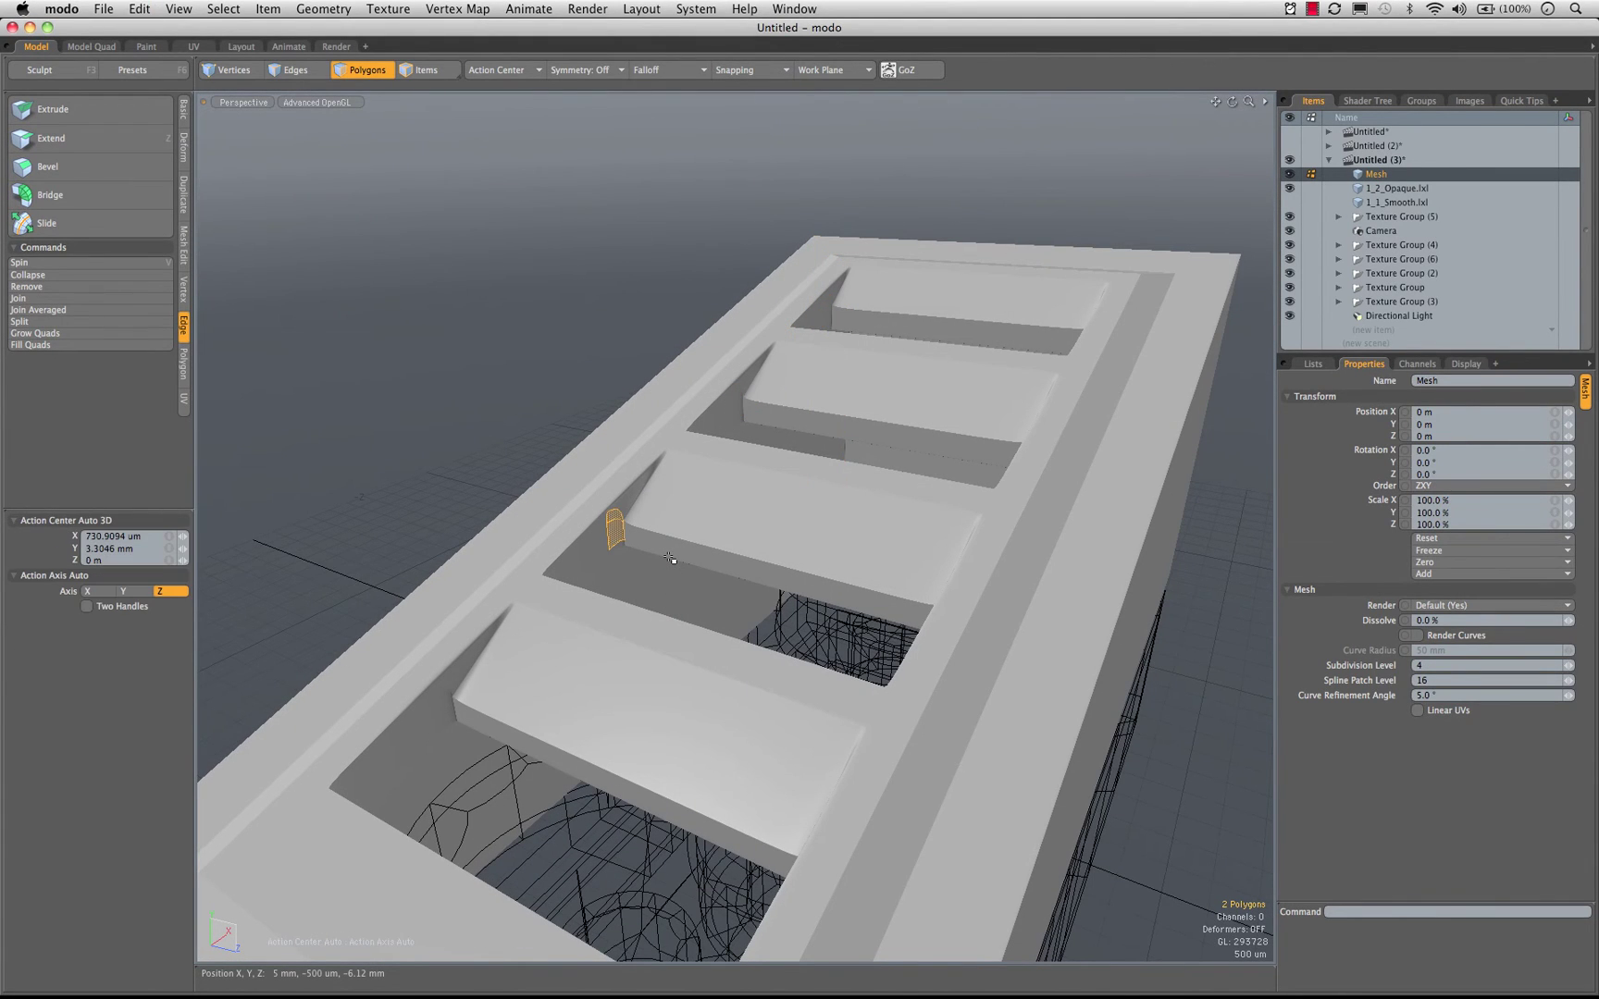
{"action": "key", "text": "super+z"}
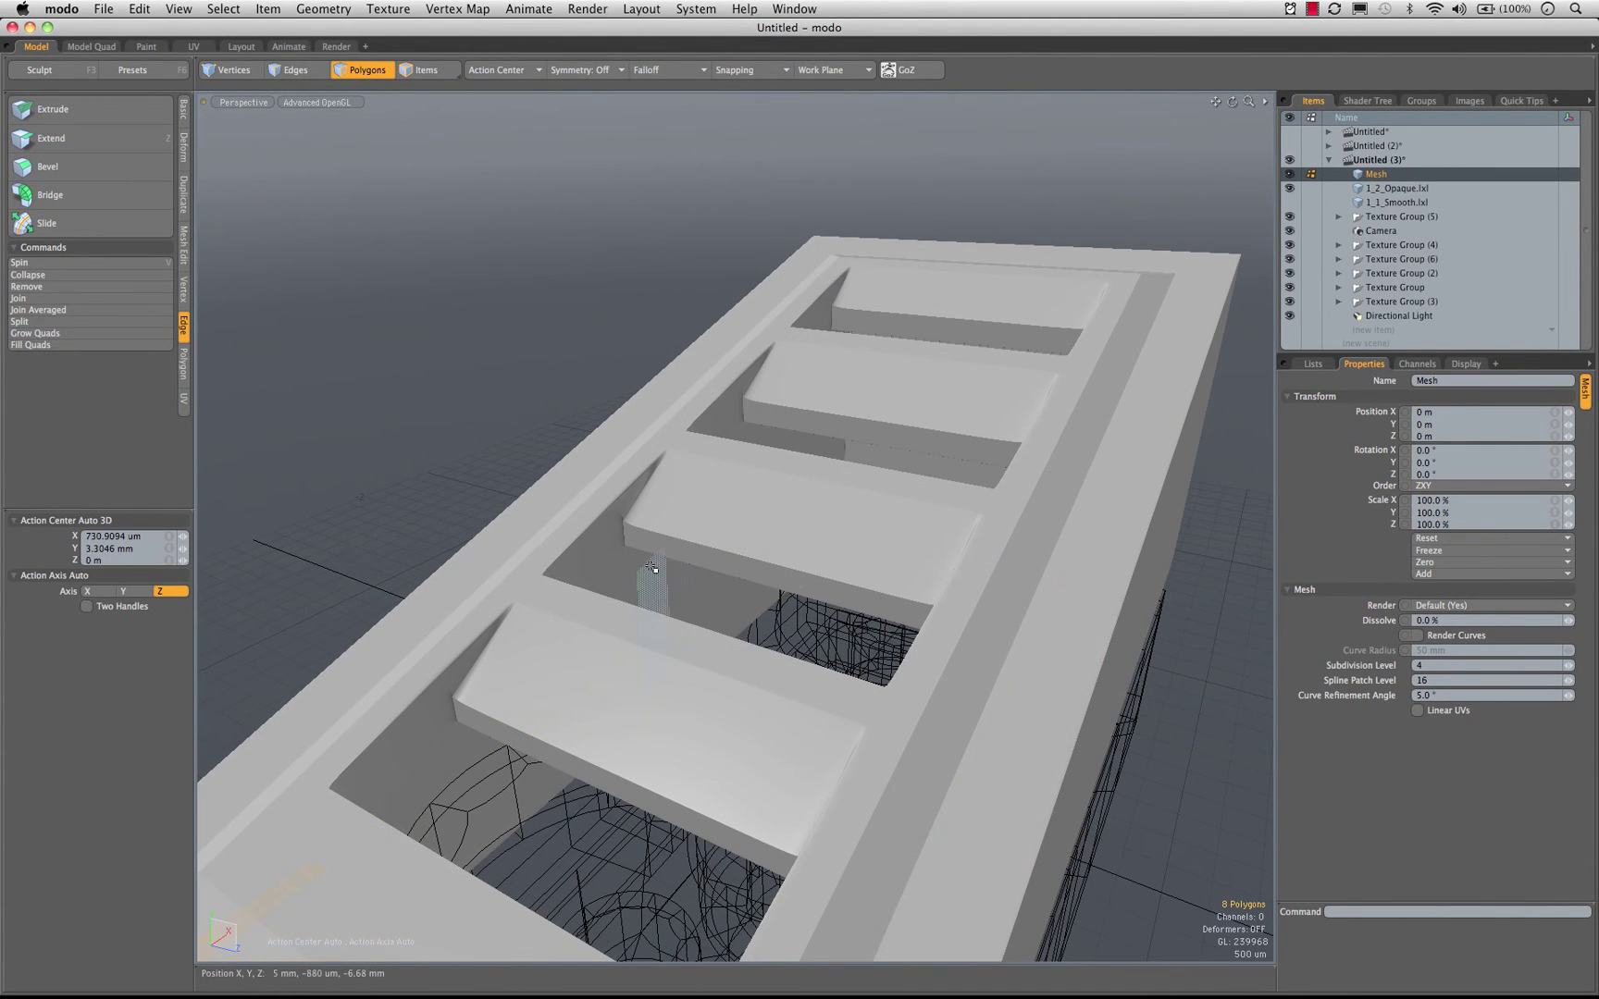
{"action": "left_click_drag", "start_coordinate": [649, 657], "coordinate": [857, 321], "text": "alt"}
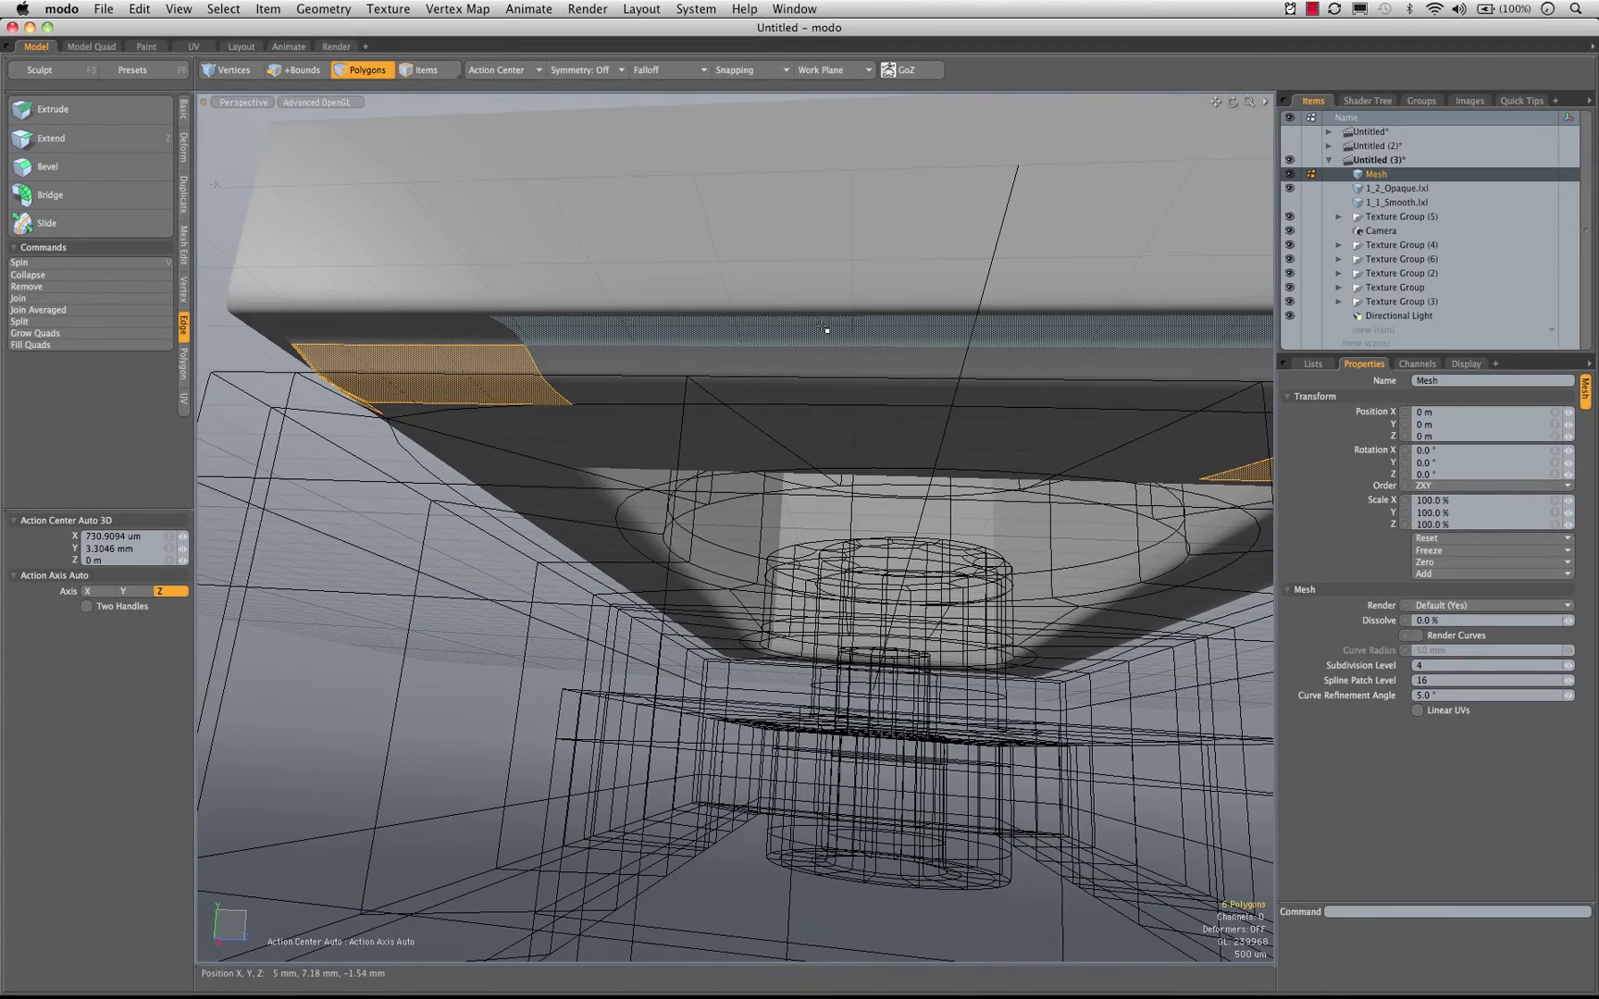
Redo the loop slices around the underside rim, then clear the selection
{"action": "key", "text": "super+shift+z"}
{"action": "key", "text": "super+shift+z"}
{"action": "key", "text": "super+shift+z"}
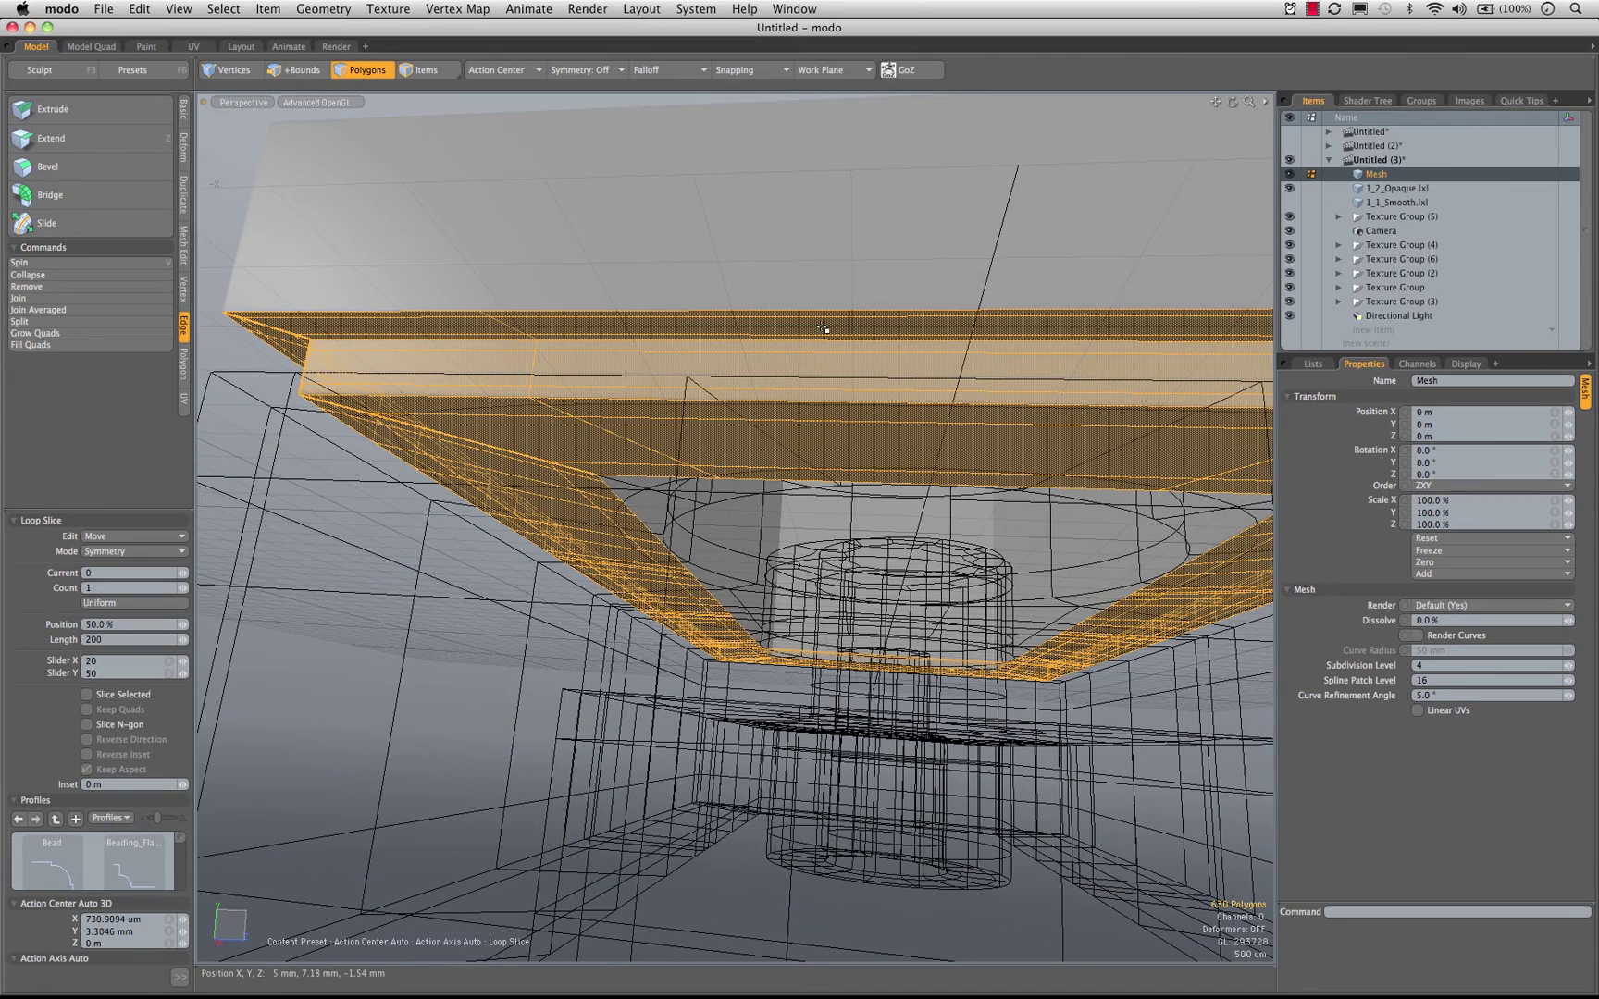
{"action": "key", "text": "q"}
{"action": "left_click", "coordinate": [346, 728]}
Select the flat end-wall polygons between the rounded corners in all four openings
{"action": "left_click_drag", "start_coordinate": [356, 555], "coordinate": [912, 664], "text": "alt"}
{"action": "scroll", "coordinate": [825, 575], "scroll_direction": "down", "scroll_amount": 5}
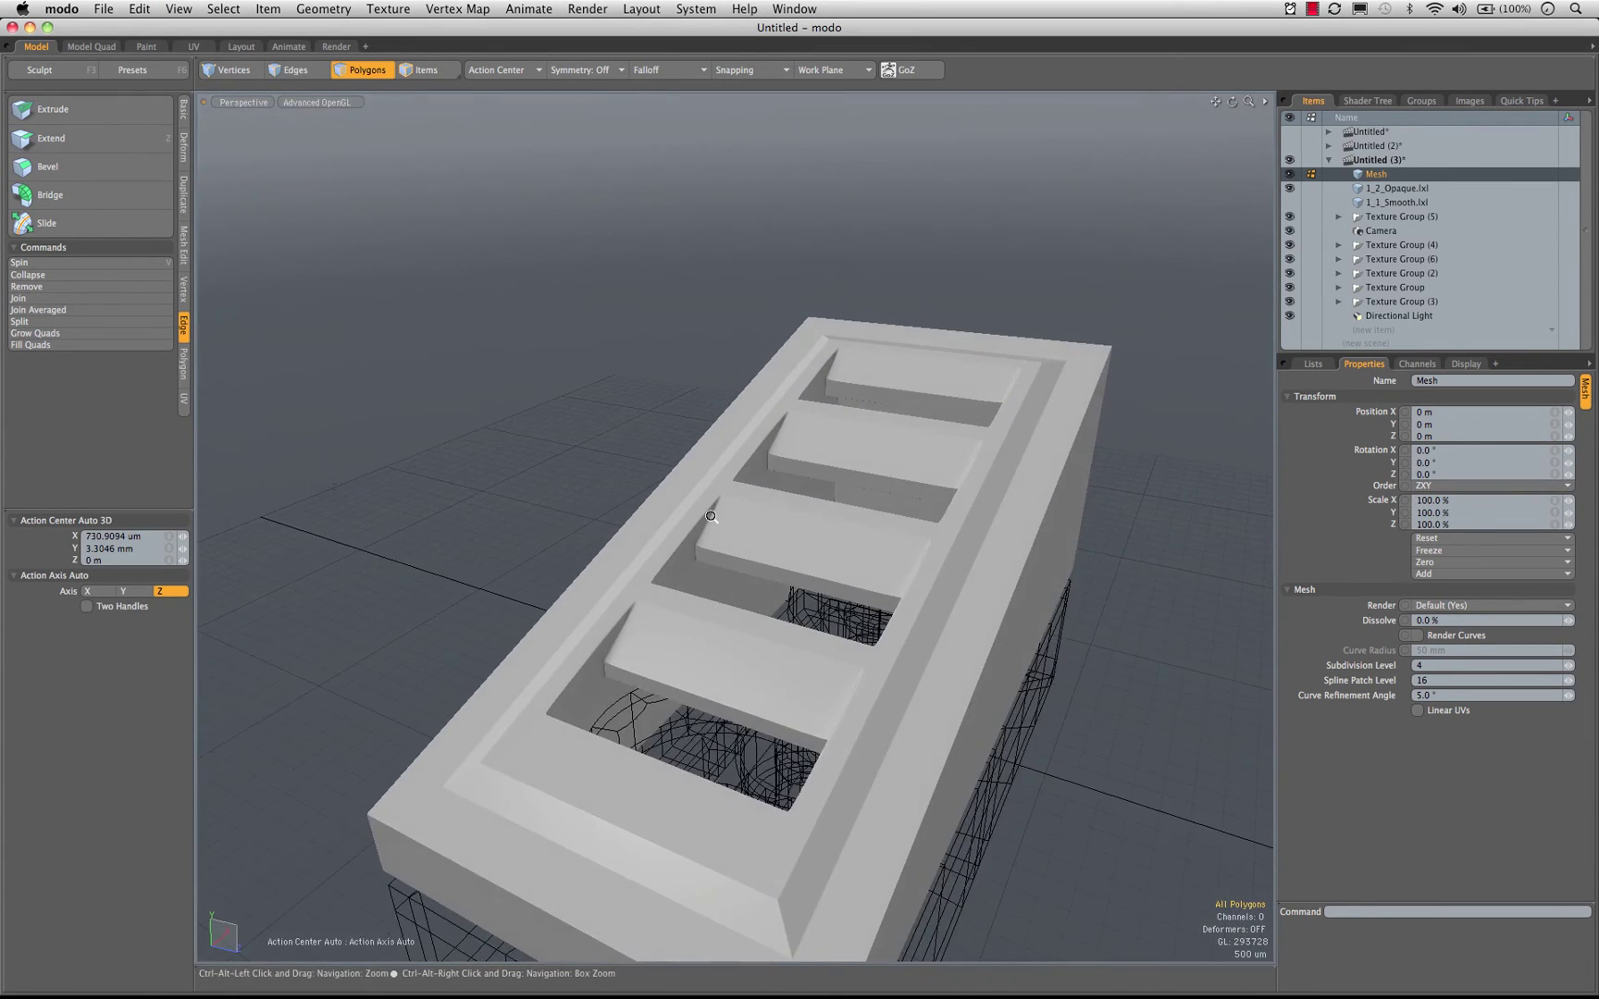
{"action": "scroll", "coordinate": [730, 446], "scroll_direction": "up", "scroll_amount": 5}
{"action": "left_click_drag", "start_coordinate": [808, 590], "coordinate": [844, 606], "text": "alt"}
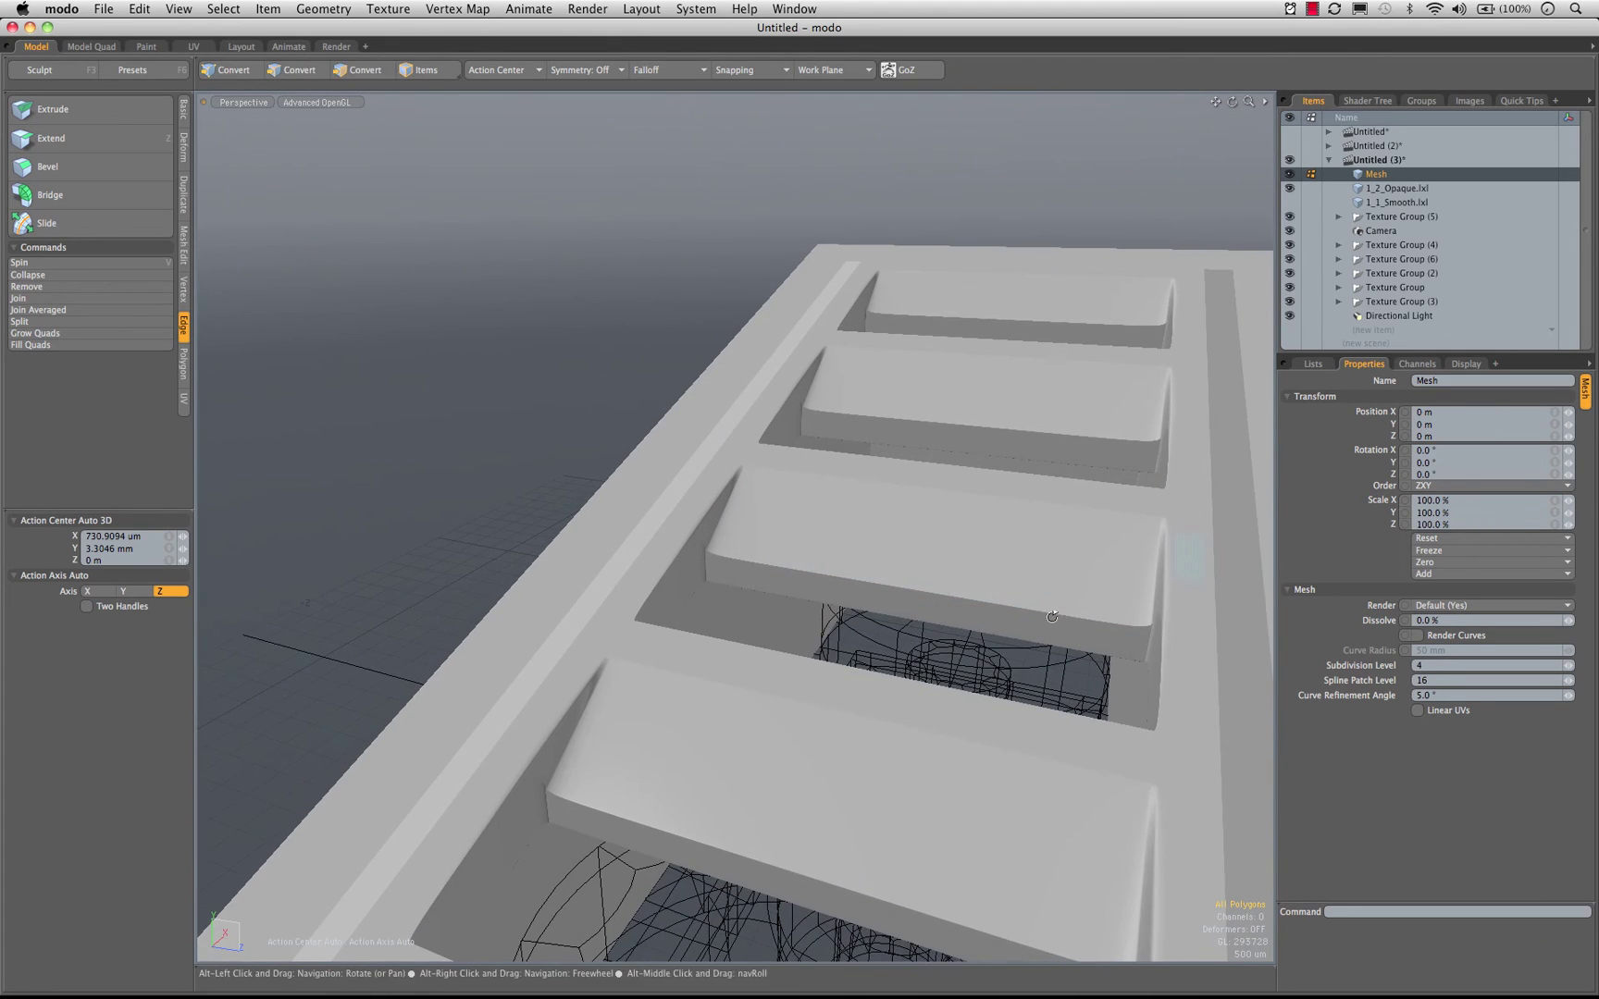
{"action": "left_click_drag", "start_coordinate": [1191, 548], "coordinate": [857, 507], "text": "alt"}
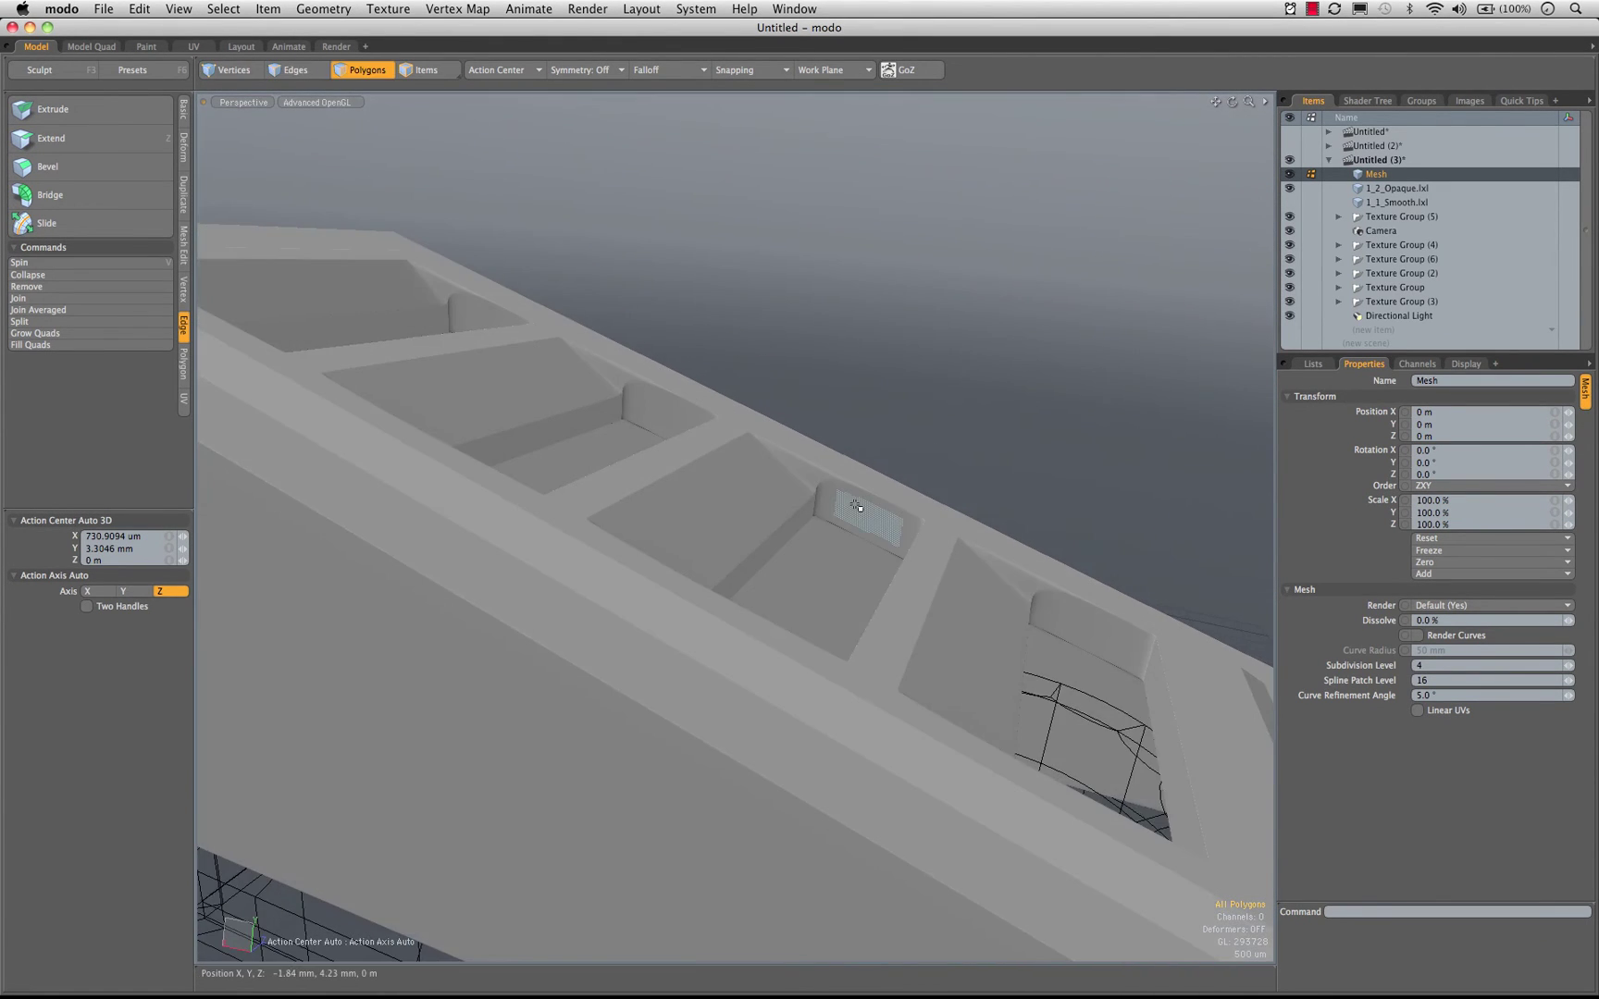
{"action": "left_click", "coordinate": [856, 510]}
{"action": "left_click", "coordinate": [666, 409], "text": "shift"}
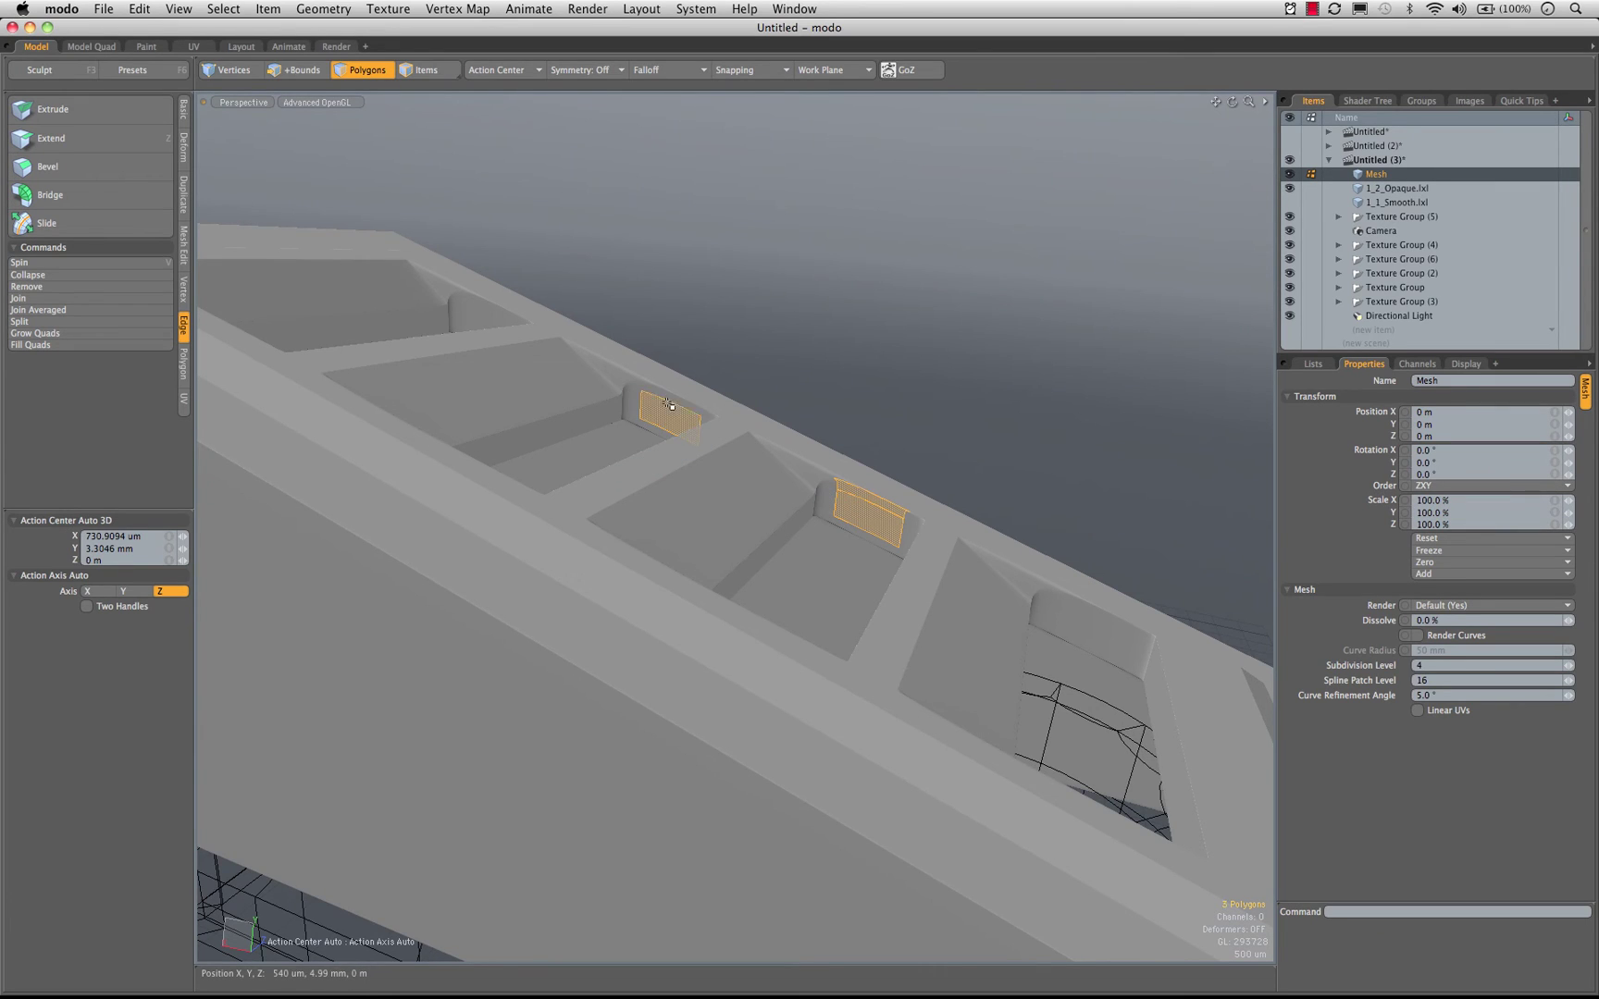
{"action": "left_click_drag", "start_coordinate": [558, 469], "coordinate": [499, 300], "text": "alt"}
{"action": "left_click", "coordinate": [453, 298], "text": "shift"}
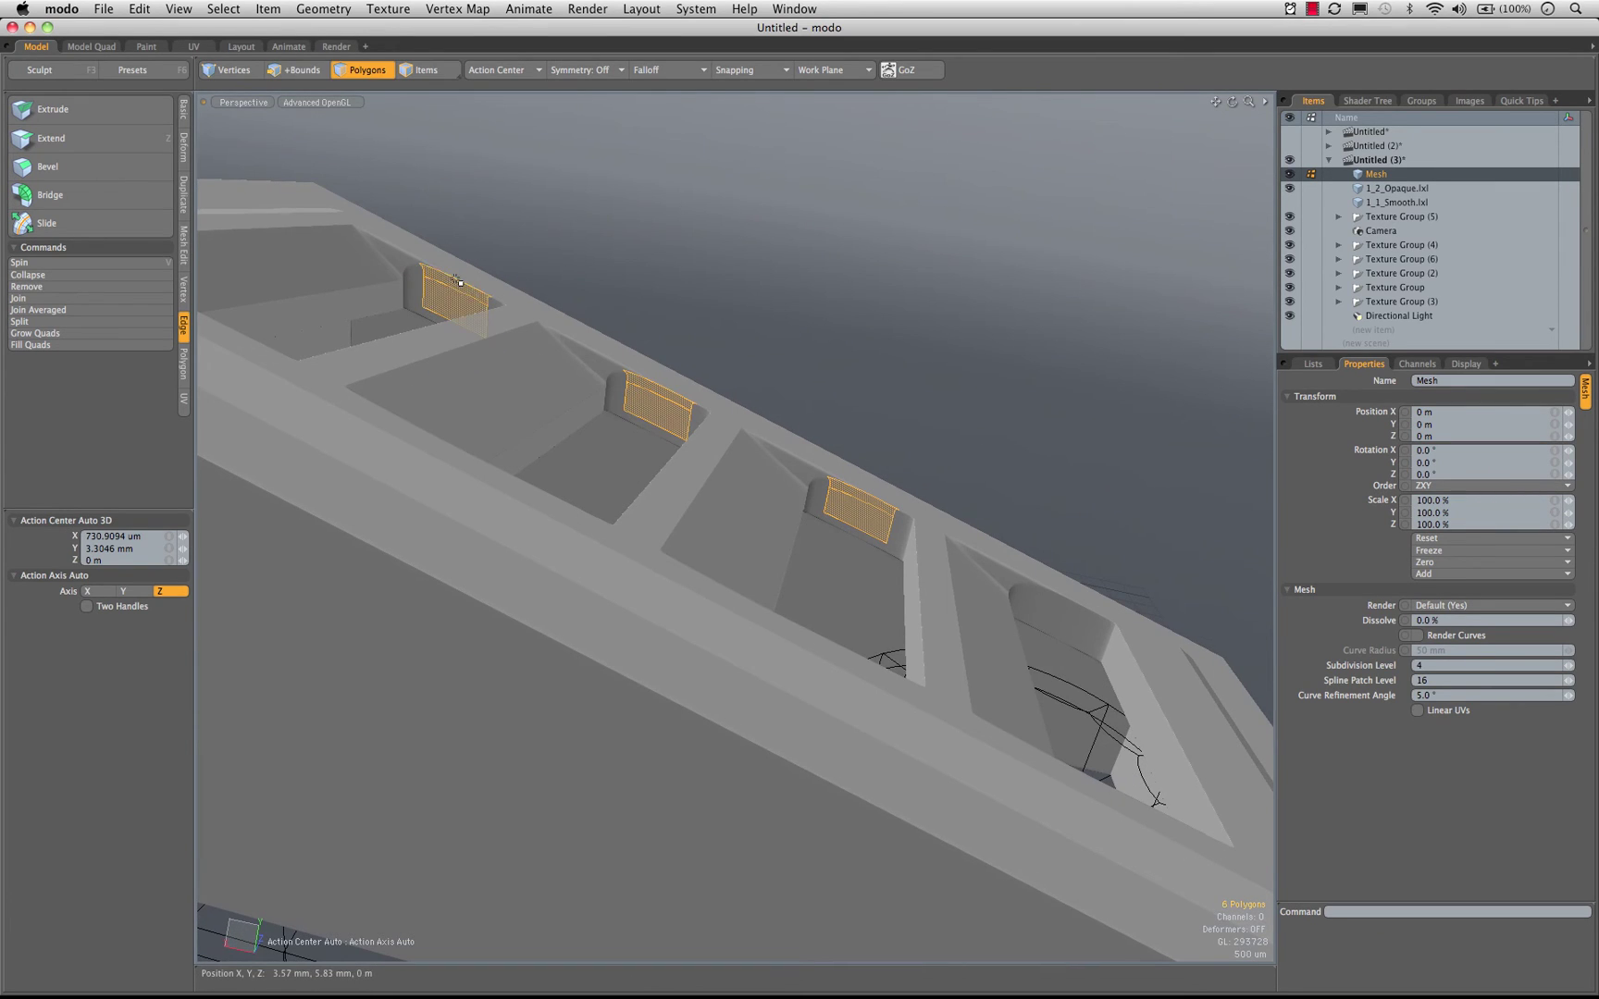
{"action": "left_click", "coordinate": [1064, 607], "text": "shift"}
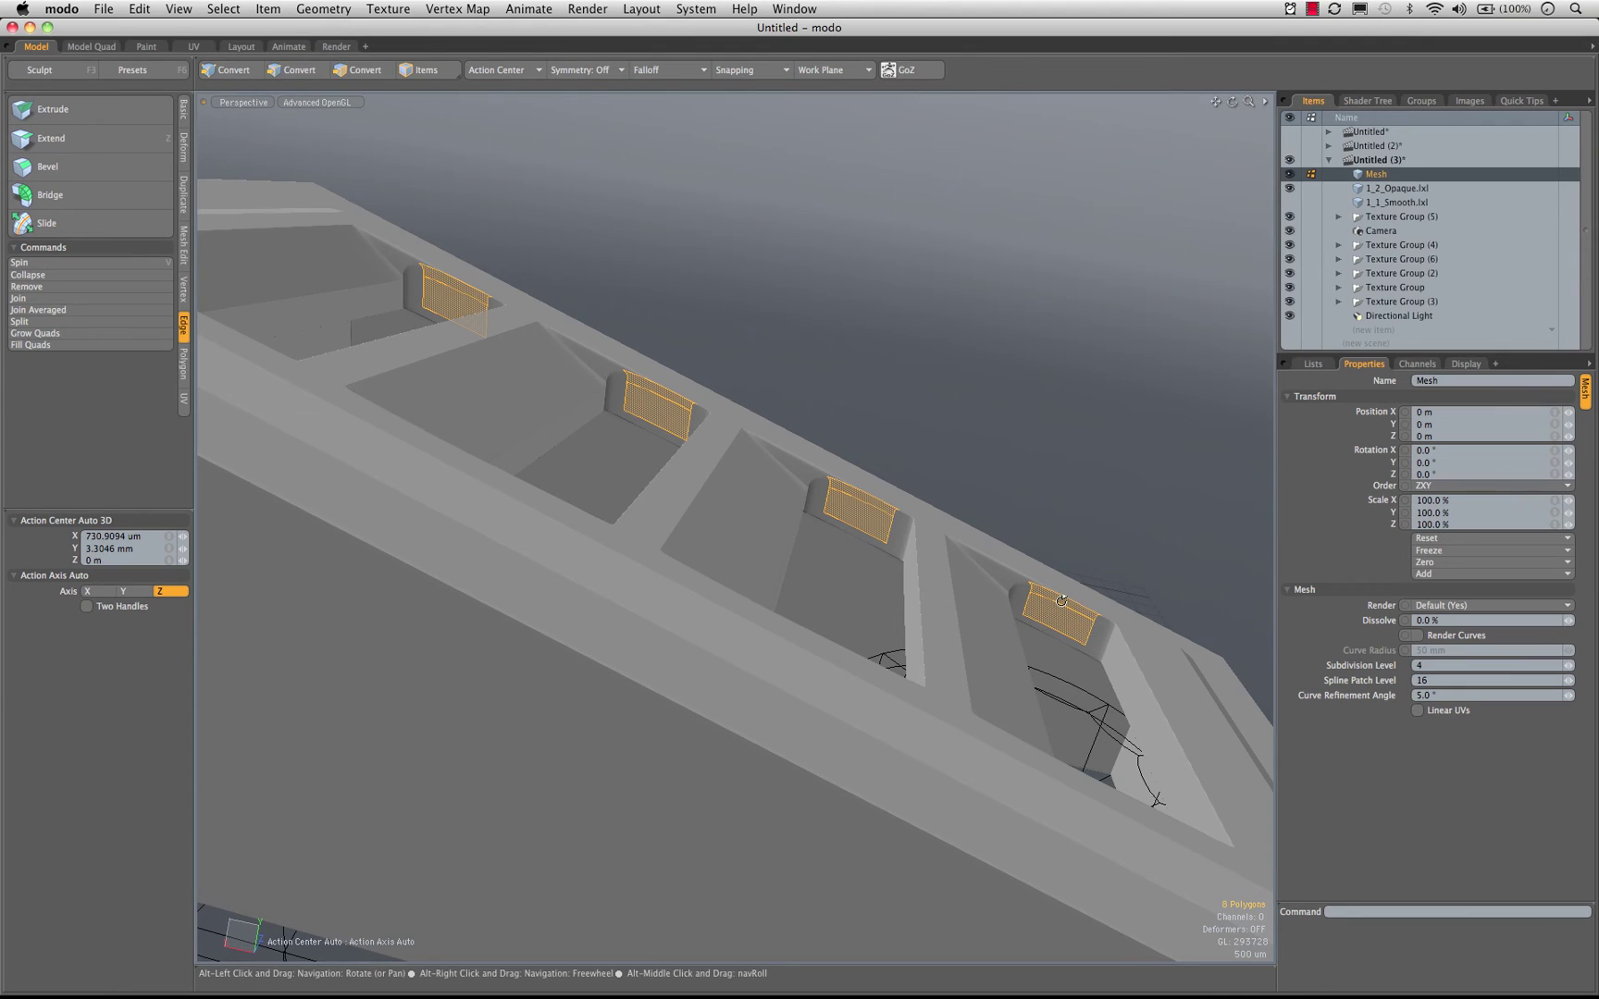
Loop-slice the selected opening end walls with two symmetric slices at 8.5%, then clear the selection
{"action": "key", "text": "alt+c"}
{"action": "scroll", "coordinate": [1011, 615], "scroll_direction": "down", "scroll_amount": 3}
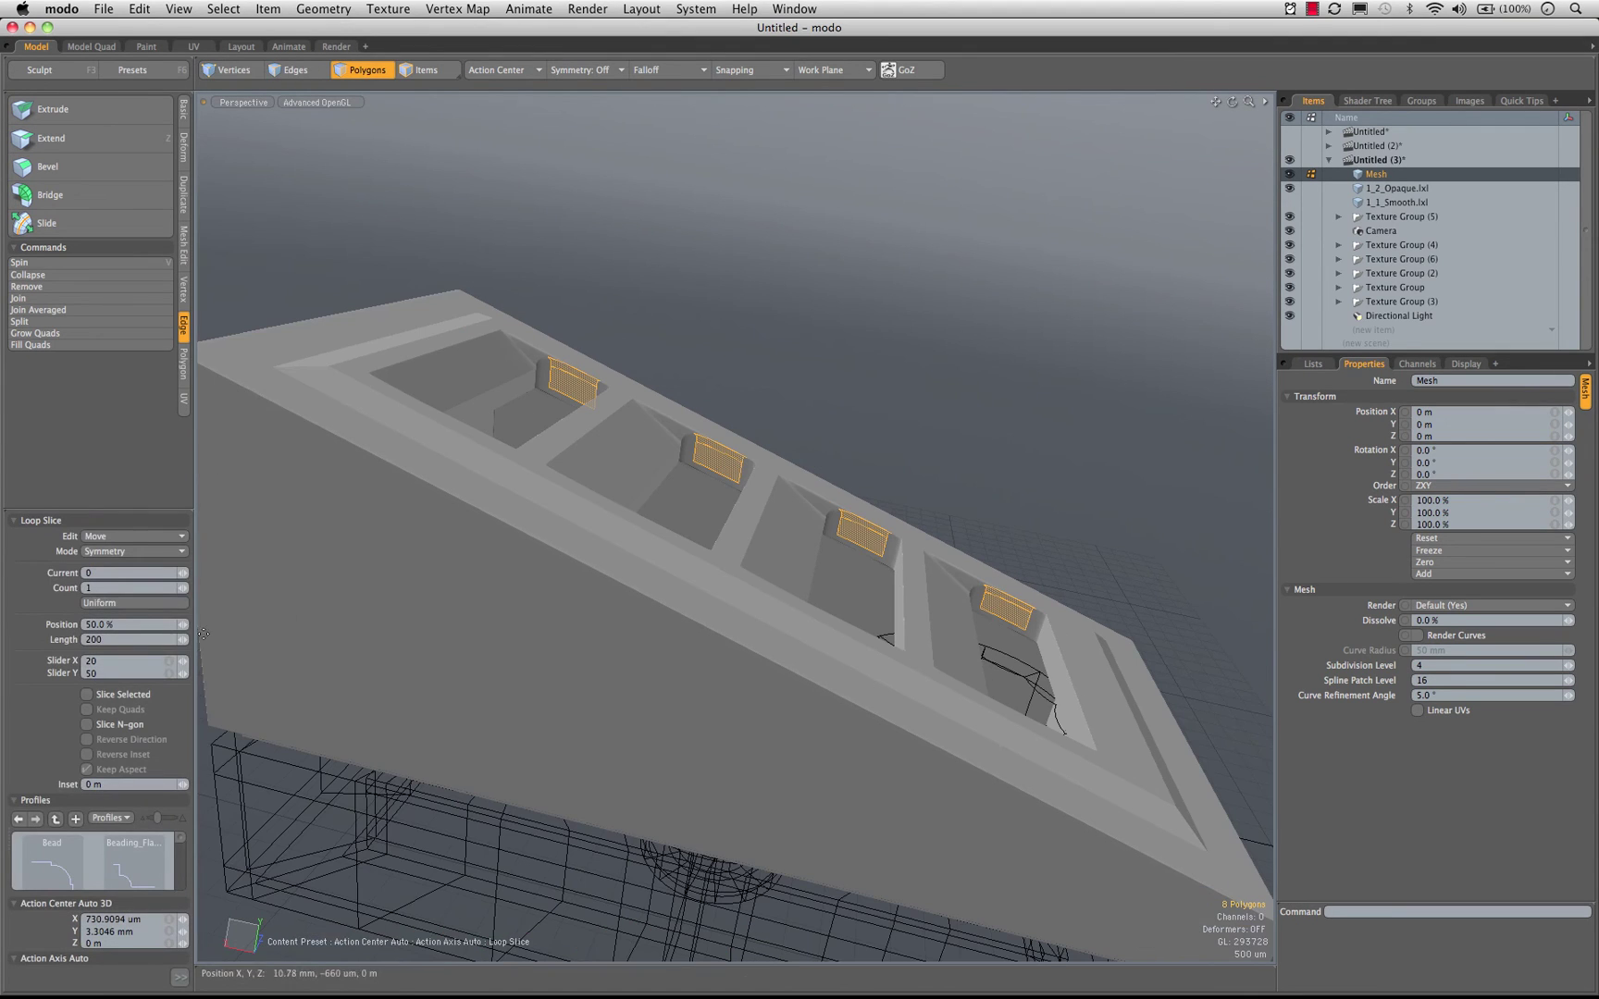
{"action": "left_click", "coordinate": [184, 588]}
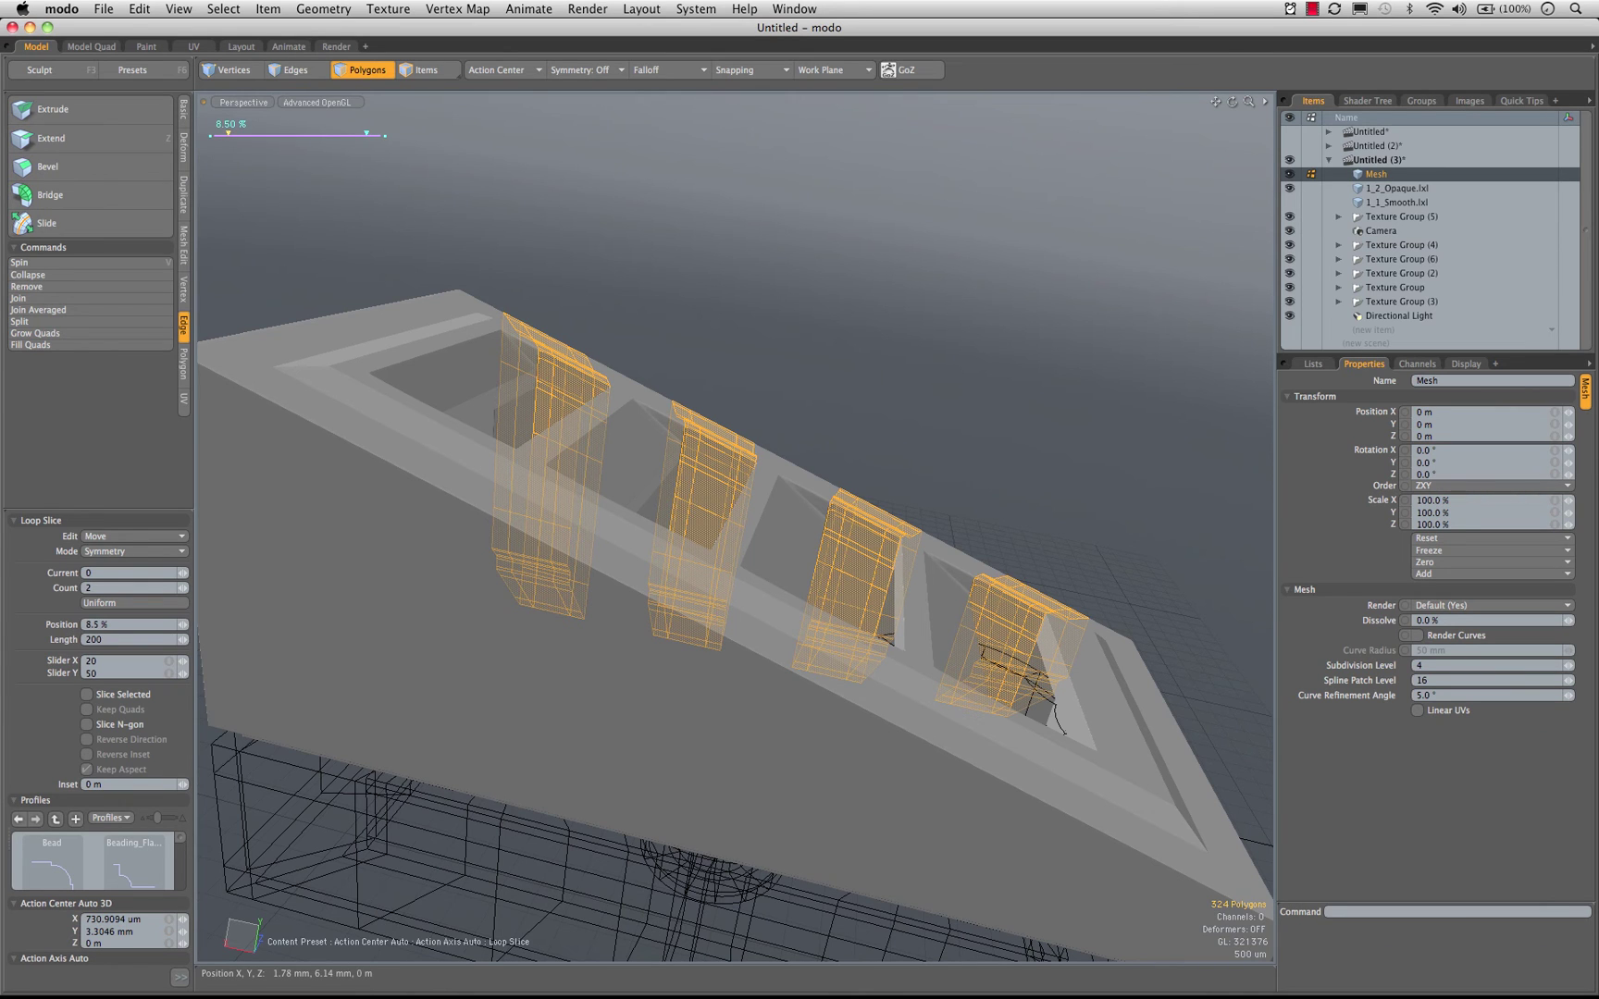
{"action": "left_click_drag", "start_coordinate": [783, 346], "coordinate": [561, 482]}
{"action": "key", "text": "space"}
{"action": "left_click", "coordinate": [788, 346]}
Assign the Base_Gray material to the whole mesh, keeping its color, diffuse, specular and smoothing settings
{"action": "left_click_drag", "start_coordinate": [825, 485], "coordinate": [939, 641], "text": "alt"}
{"action": "scroll", "coordinate": [822, 498], "scroll_direction": "up", "scroll_amount": 5}
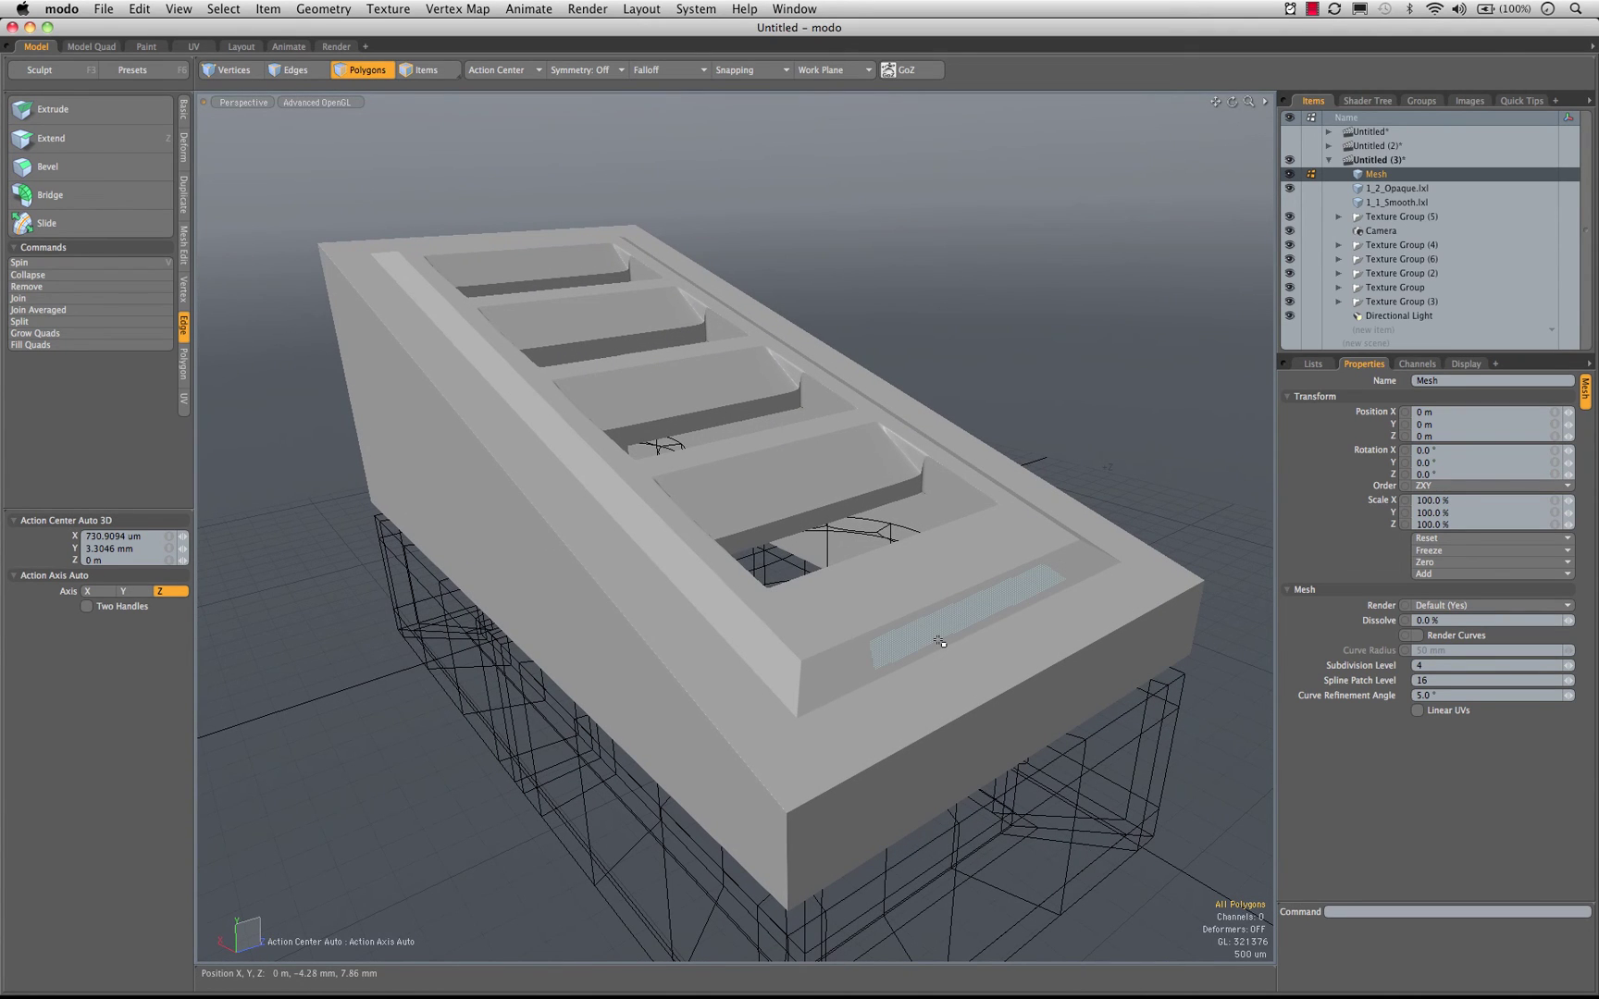
{"action": "key", "text": "m"}
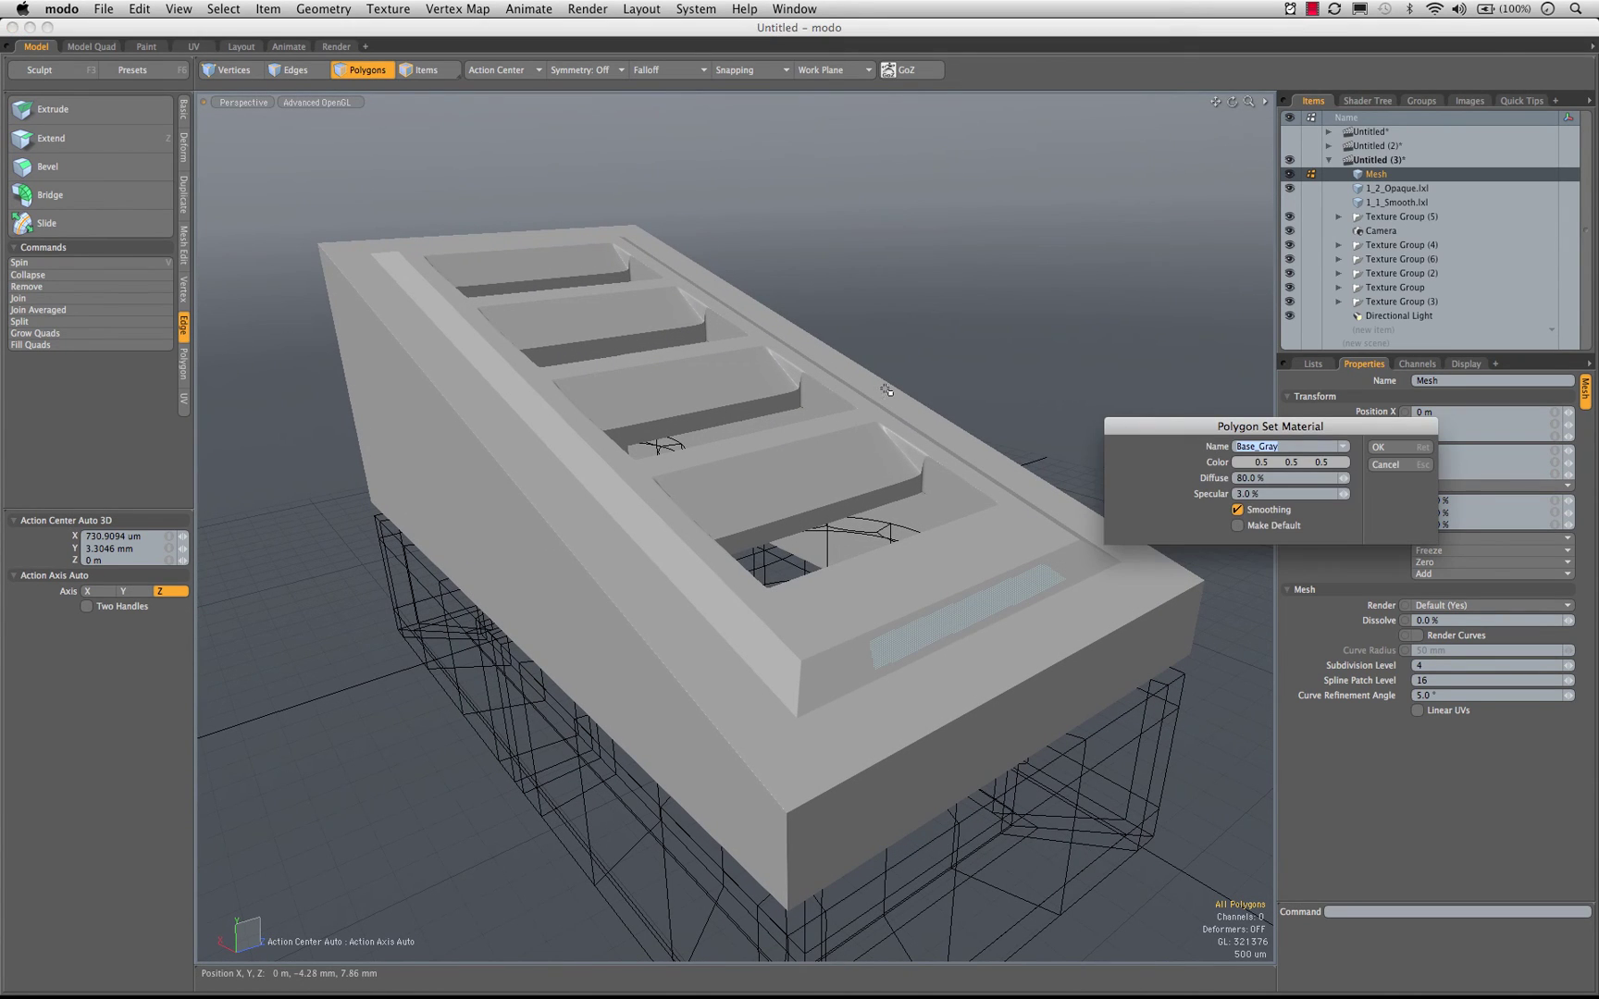
{"action": "left_click", "coordinate": [1392, 448]}
Switch to the Render layout, fit the model in the camera view and angle the camera toward its slotted slope
{"action": "left_click_drag", "start_coordinate": [998, 414], "coordinate": [934, 398], "text": "alt"}
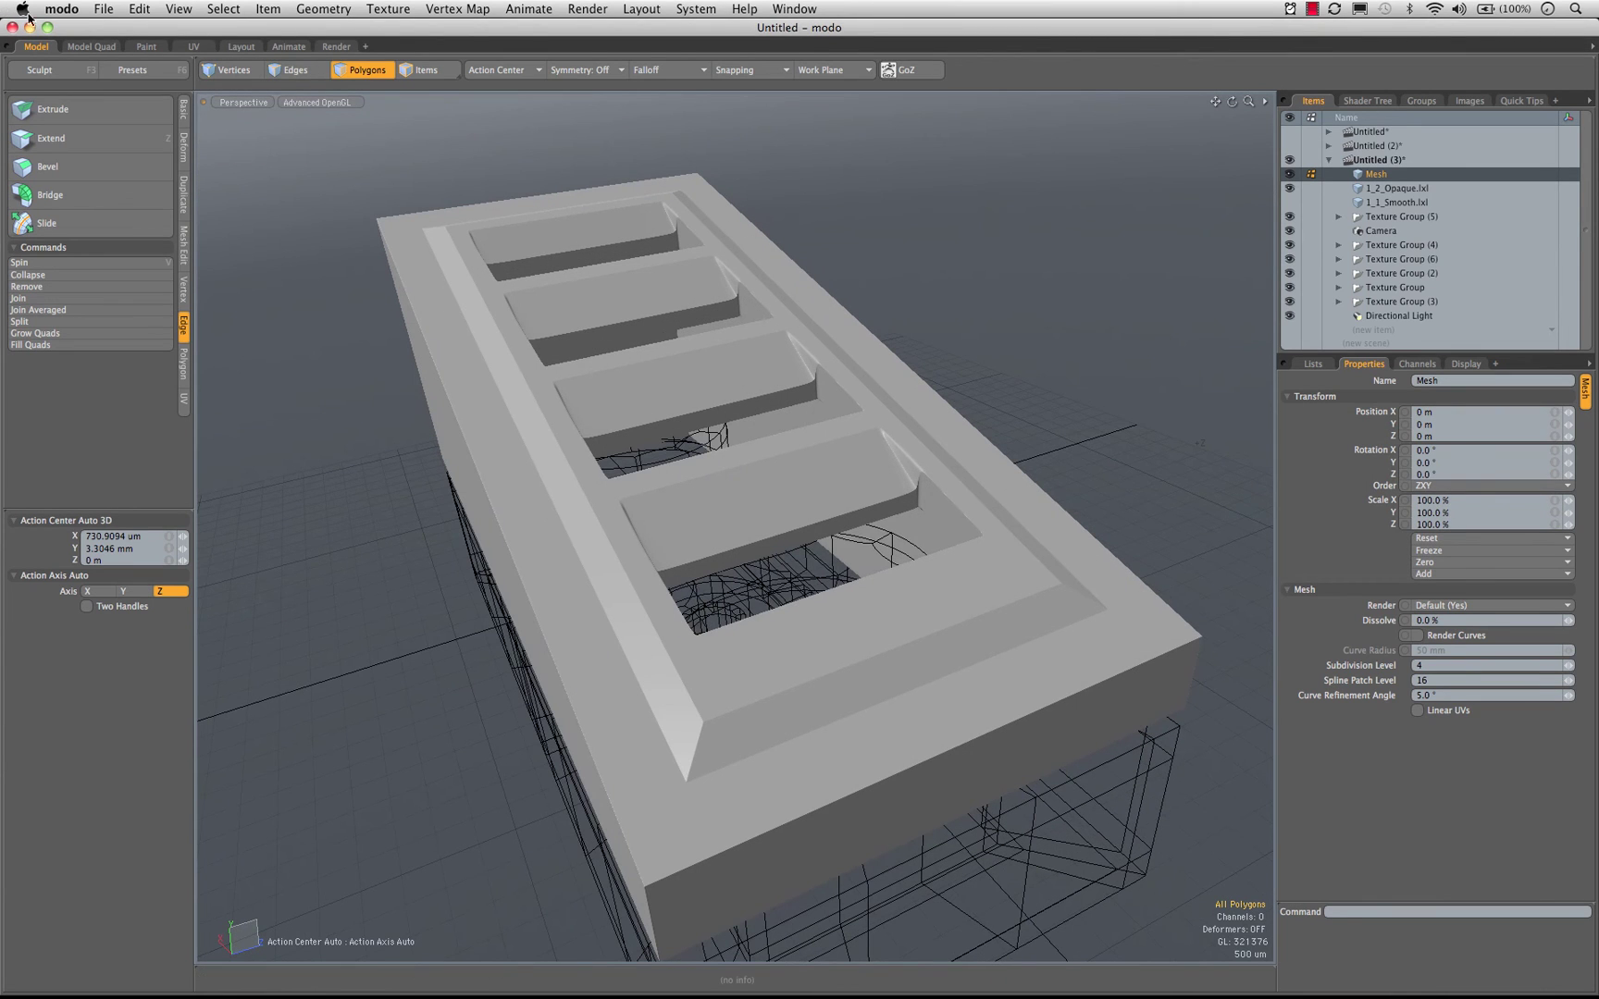
{"action": "left_click", "coordinate": [337, 46]}
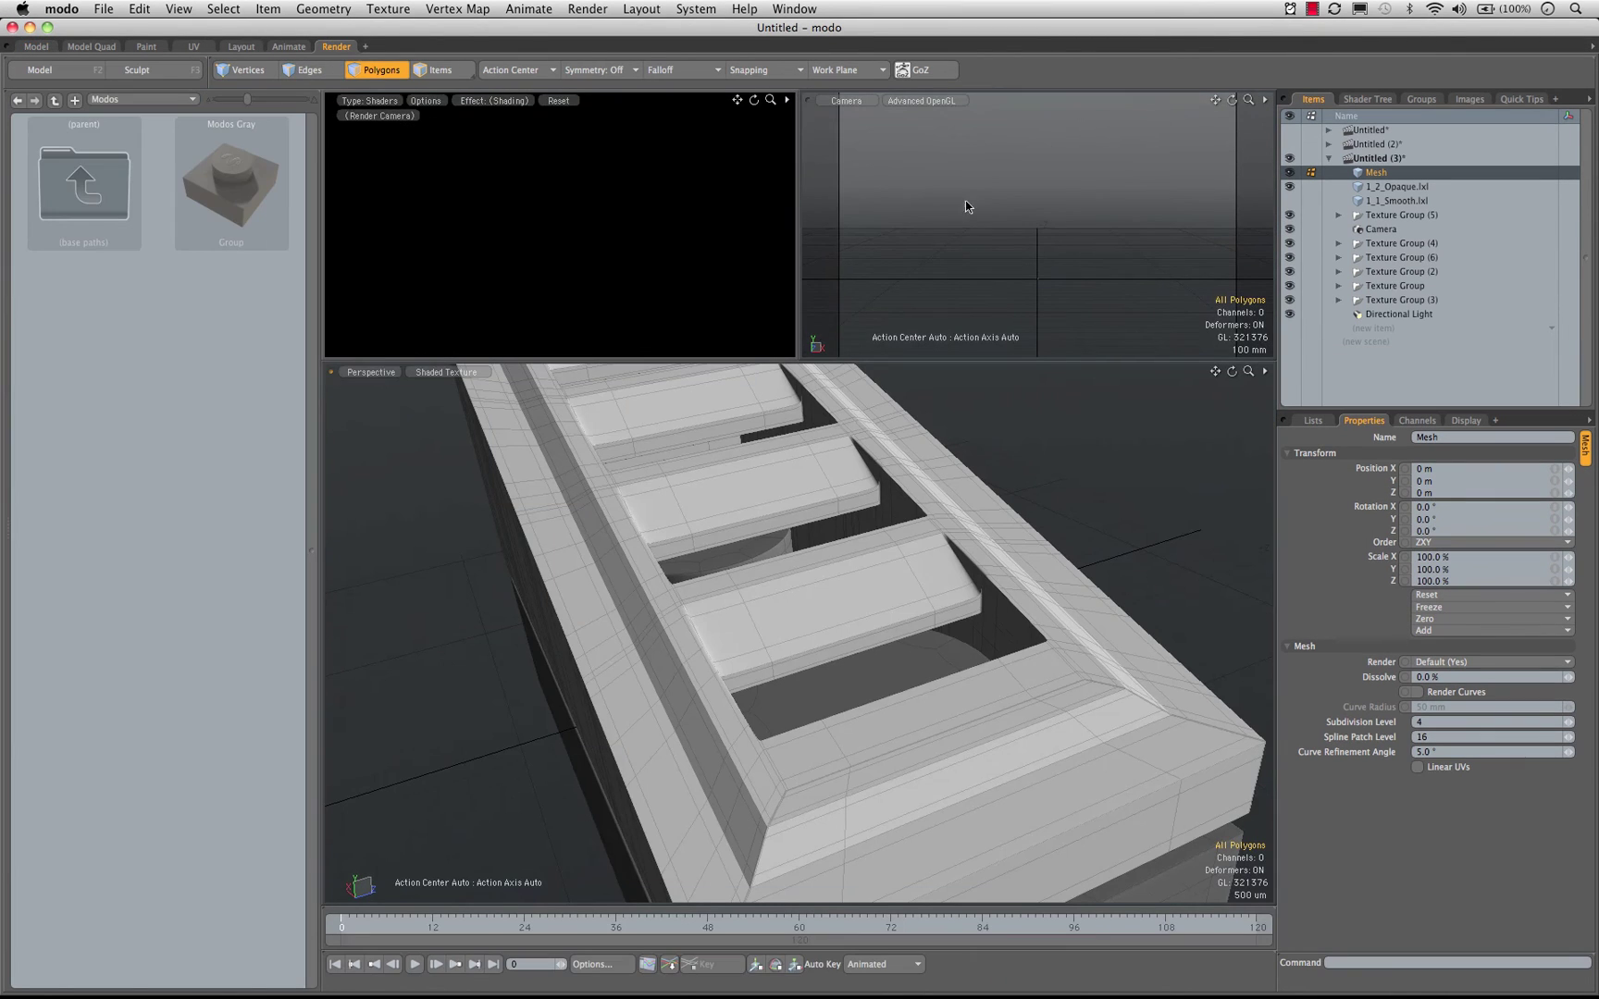
{"action": "key", "text": "a"}
{"action": "left_click_drag", "start_coordinate": [1034, 207], "coordinate": [1099, 292], "text": "alt"}
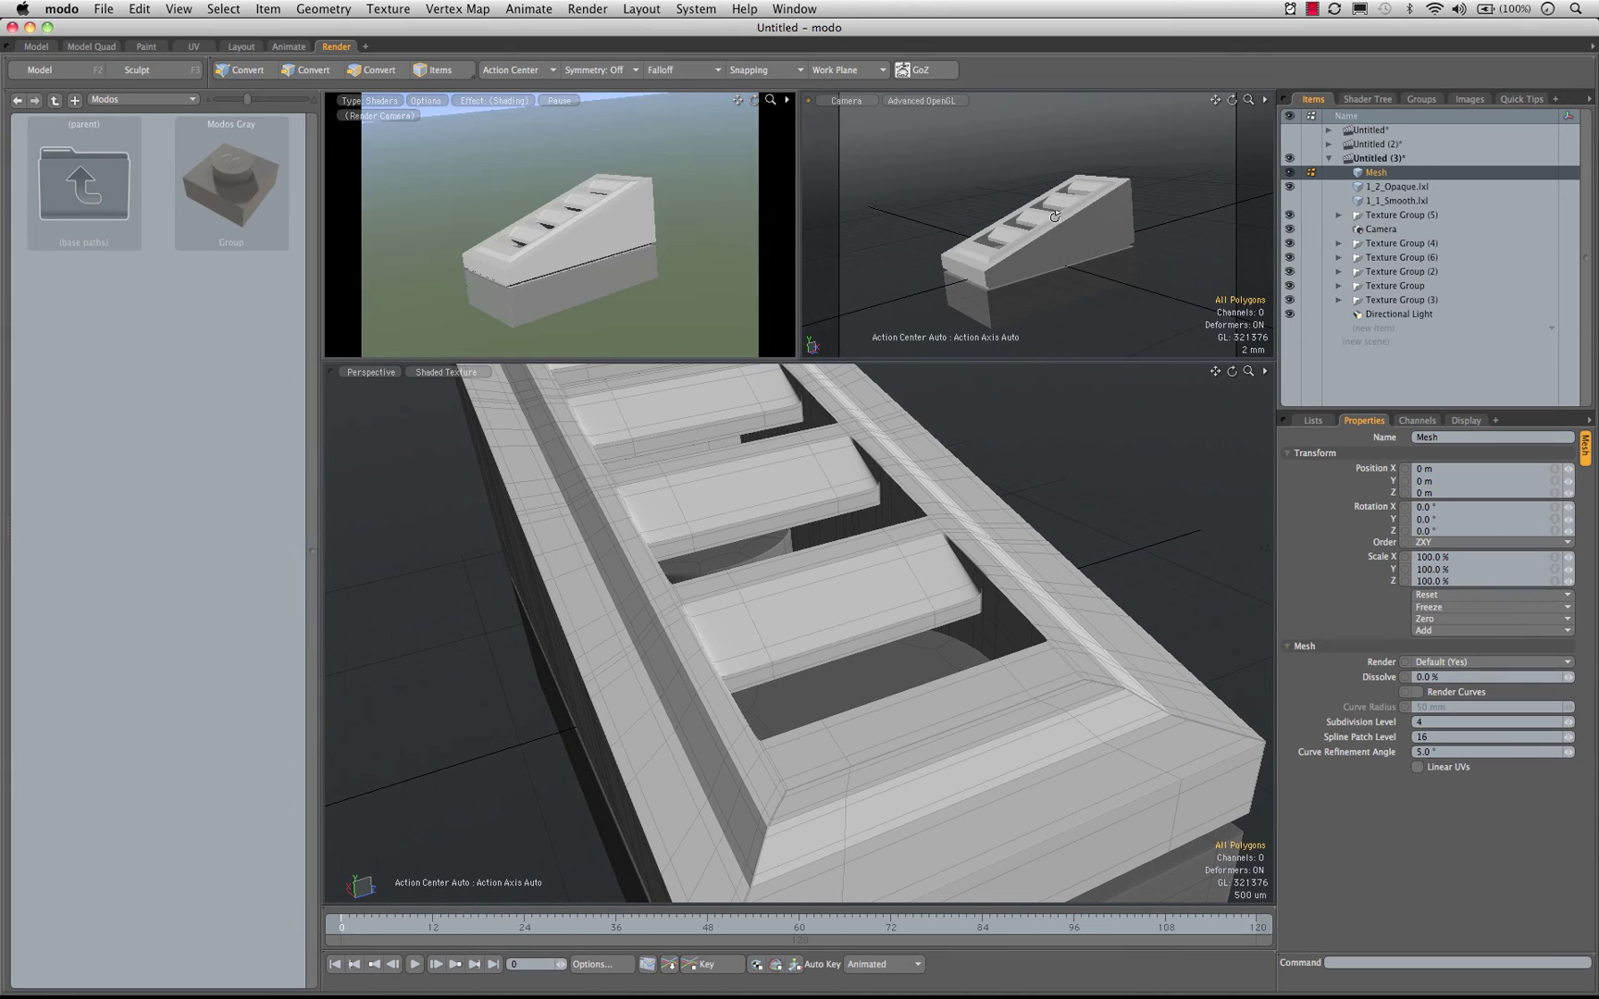
Move the Base_Gray material group out of the 1_2_Opaque item group, placing it directly under Render in the shader tree
{"action": "left_click_drag", "start_coordinate": [1055, 215], "coordinate": [1156, 203], "text": "alt"}
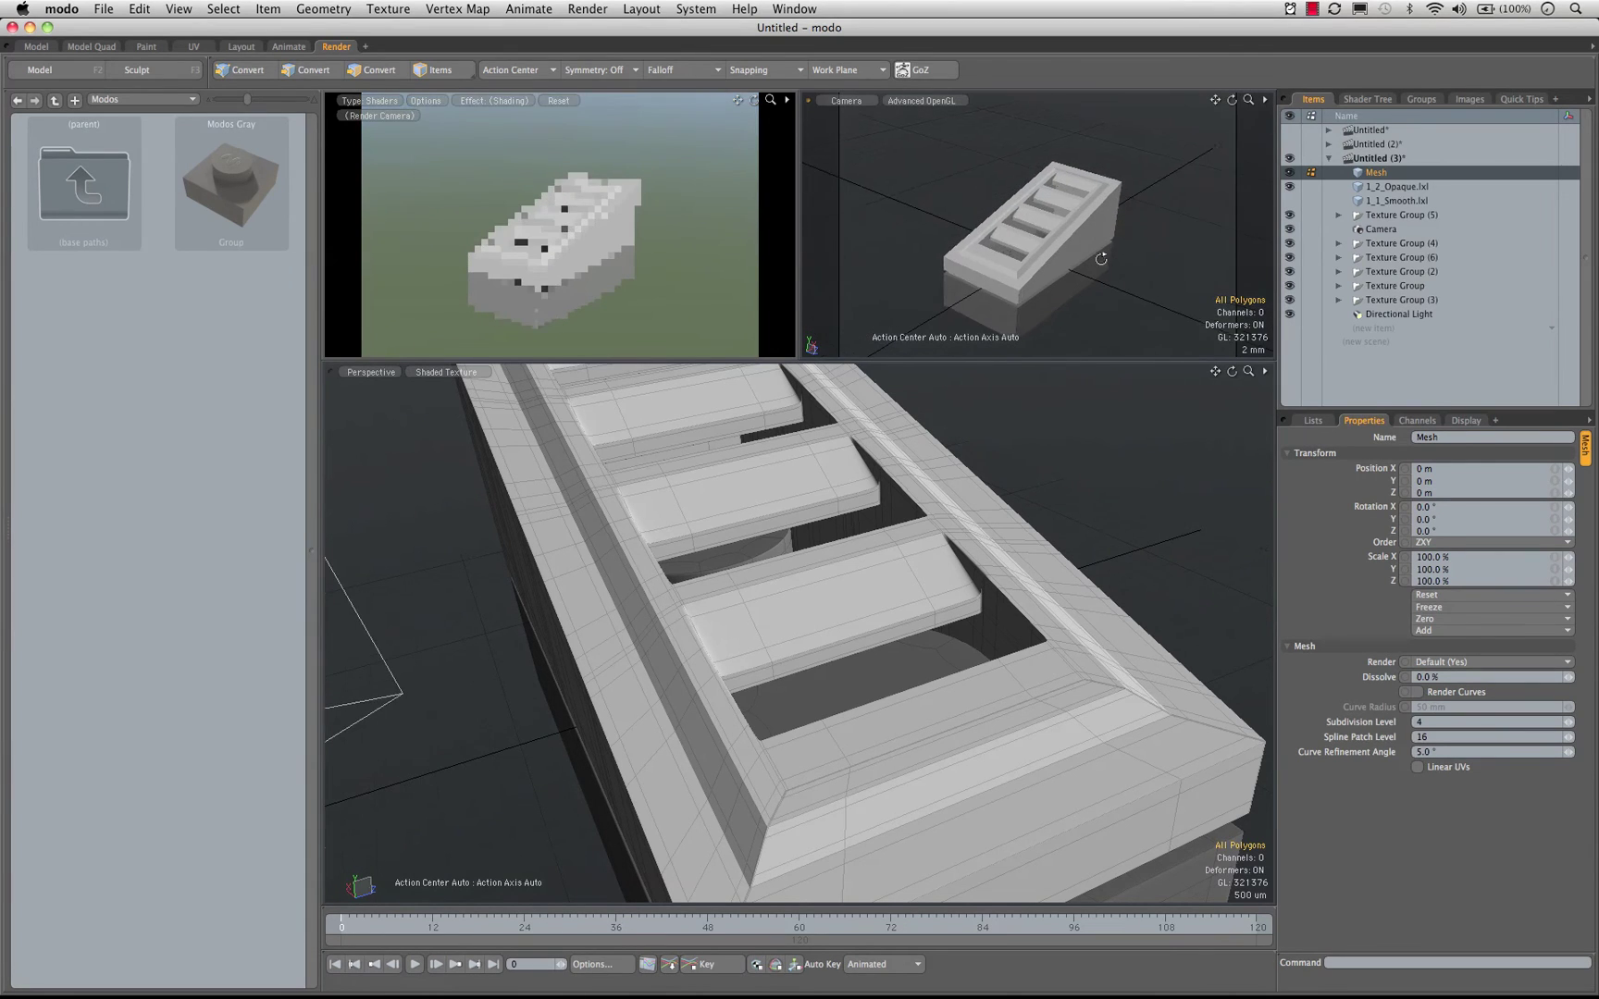
{"action": "left_click", "coordinate": [1385, 100]}
{"action": "left_click", "coordinate": [1307, 146]}
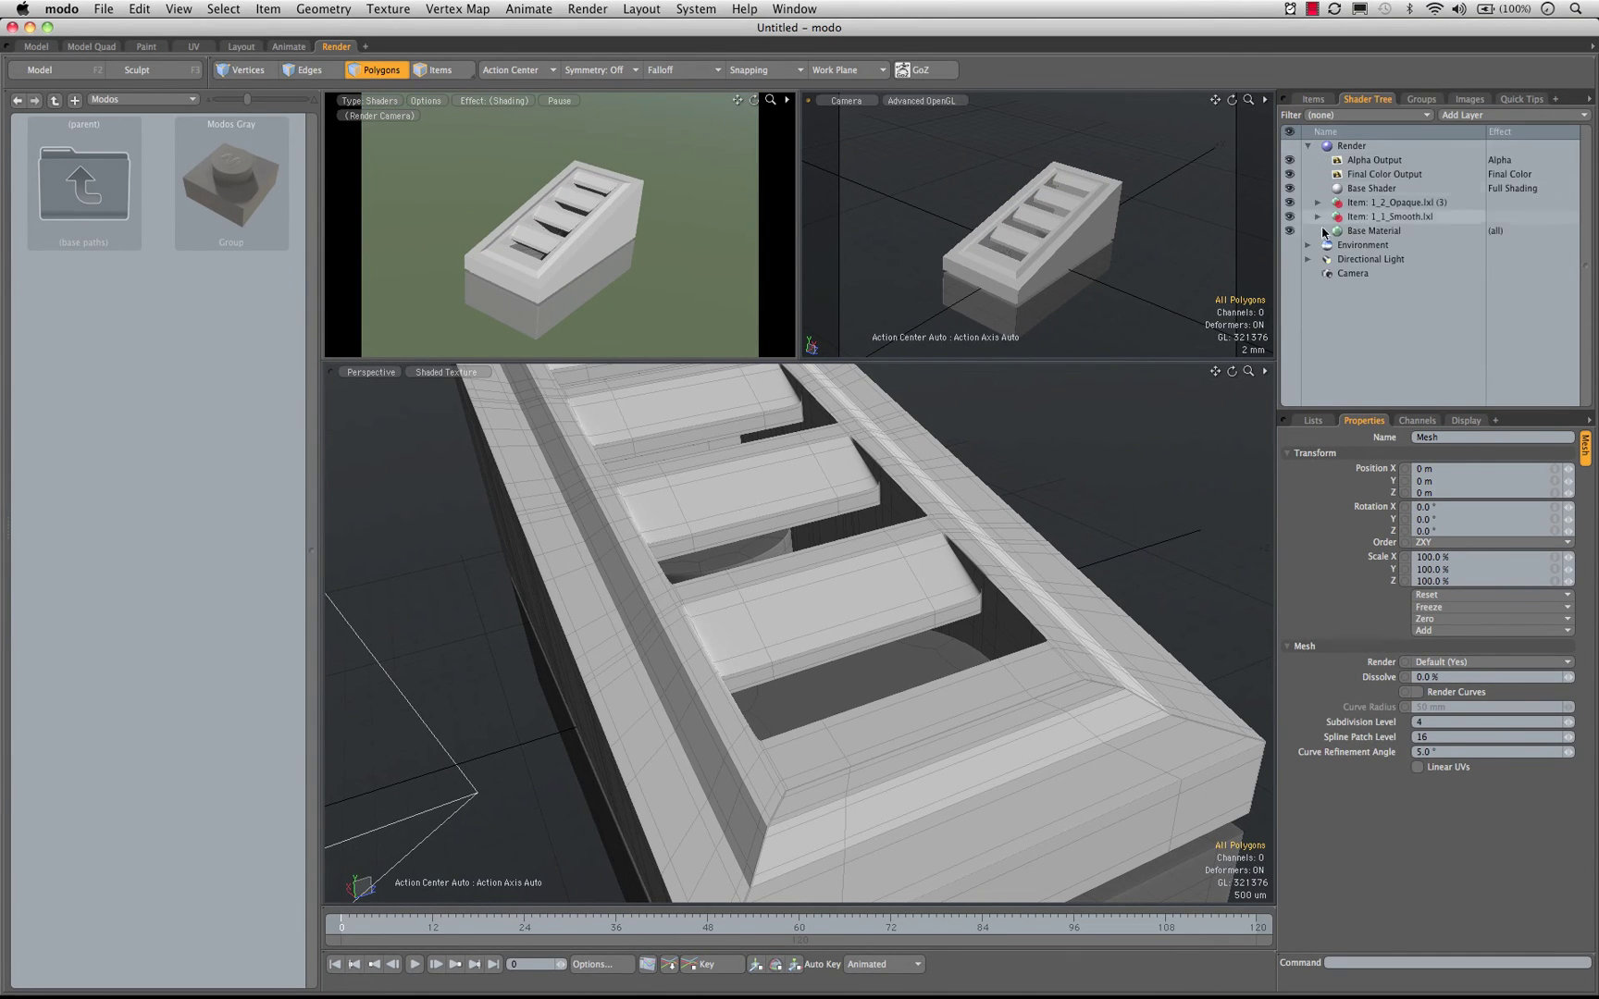
{"action": "left_click", "coordinate": [1317, 203]}
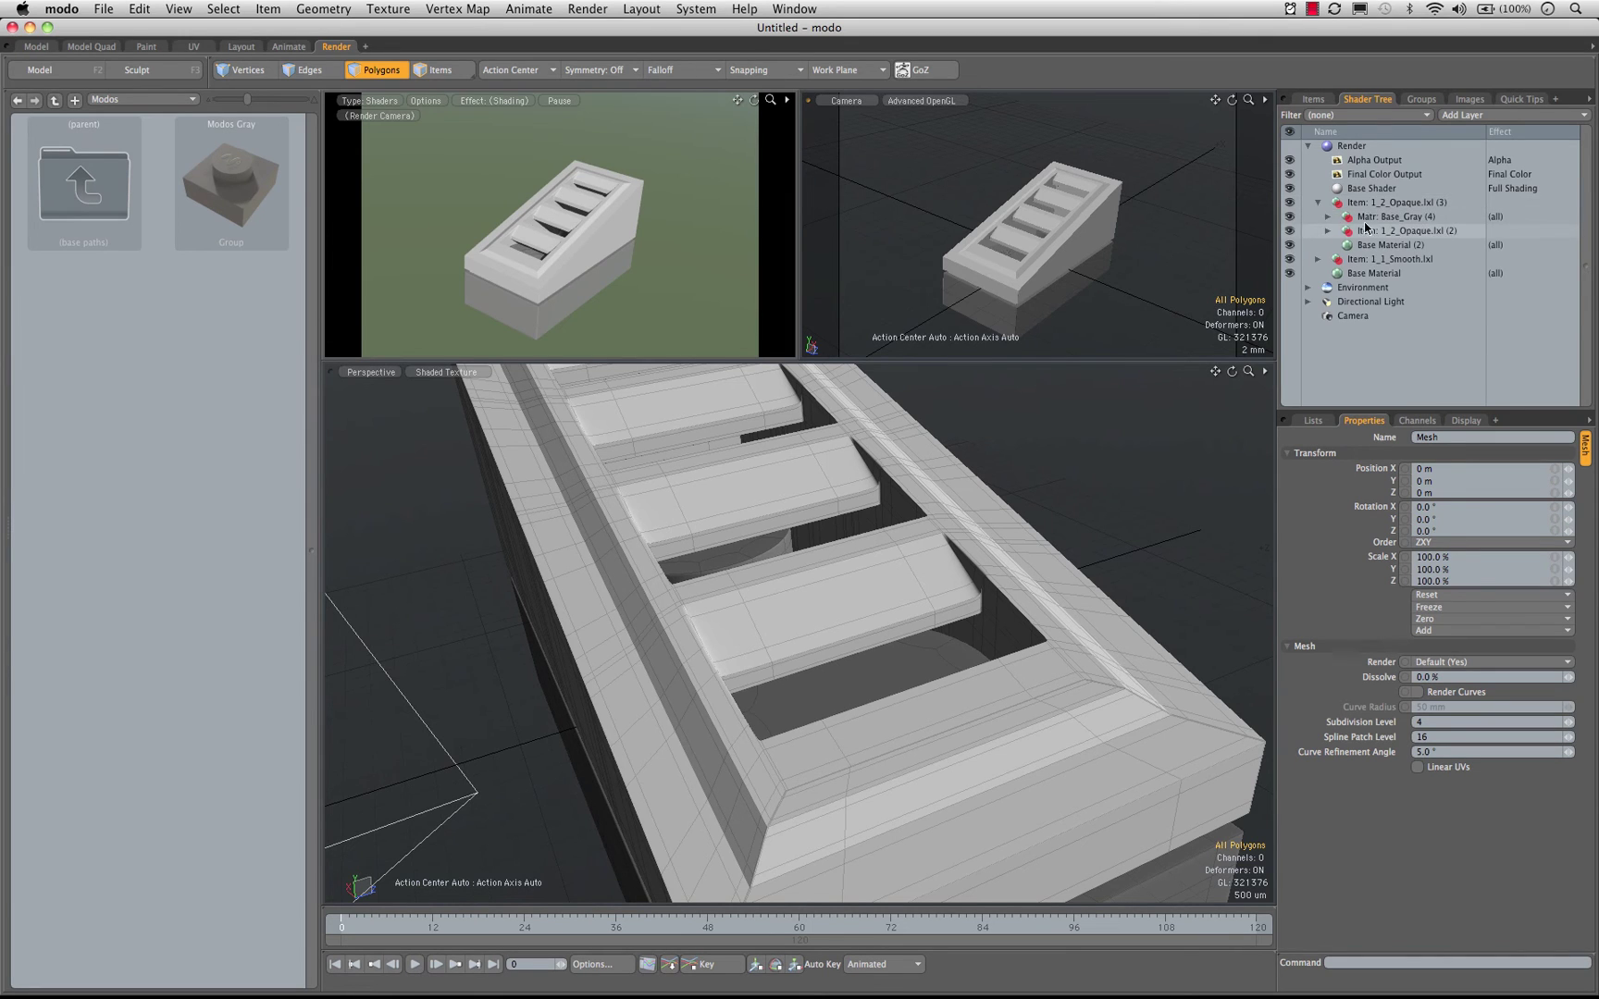
{"action": "left_click_drag", "start_coordinate": [1387, 216], "coordinate": [1386, 196]}
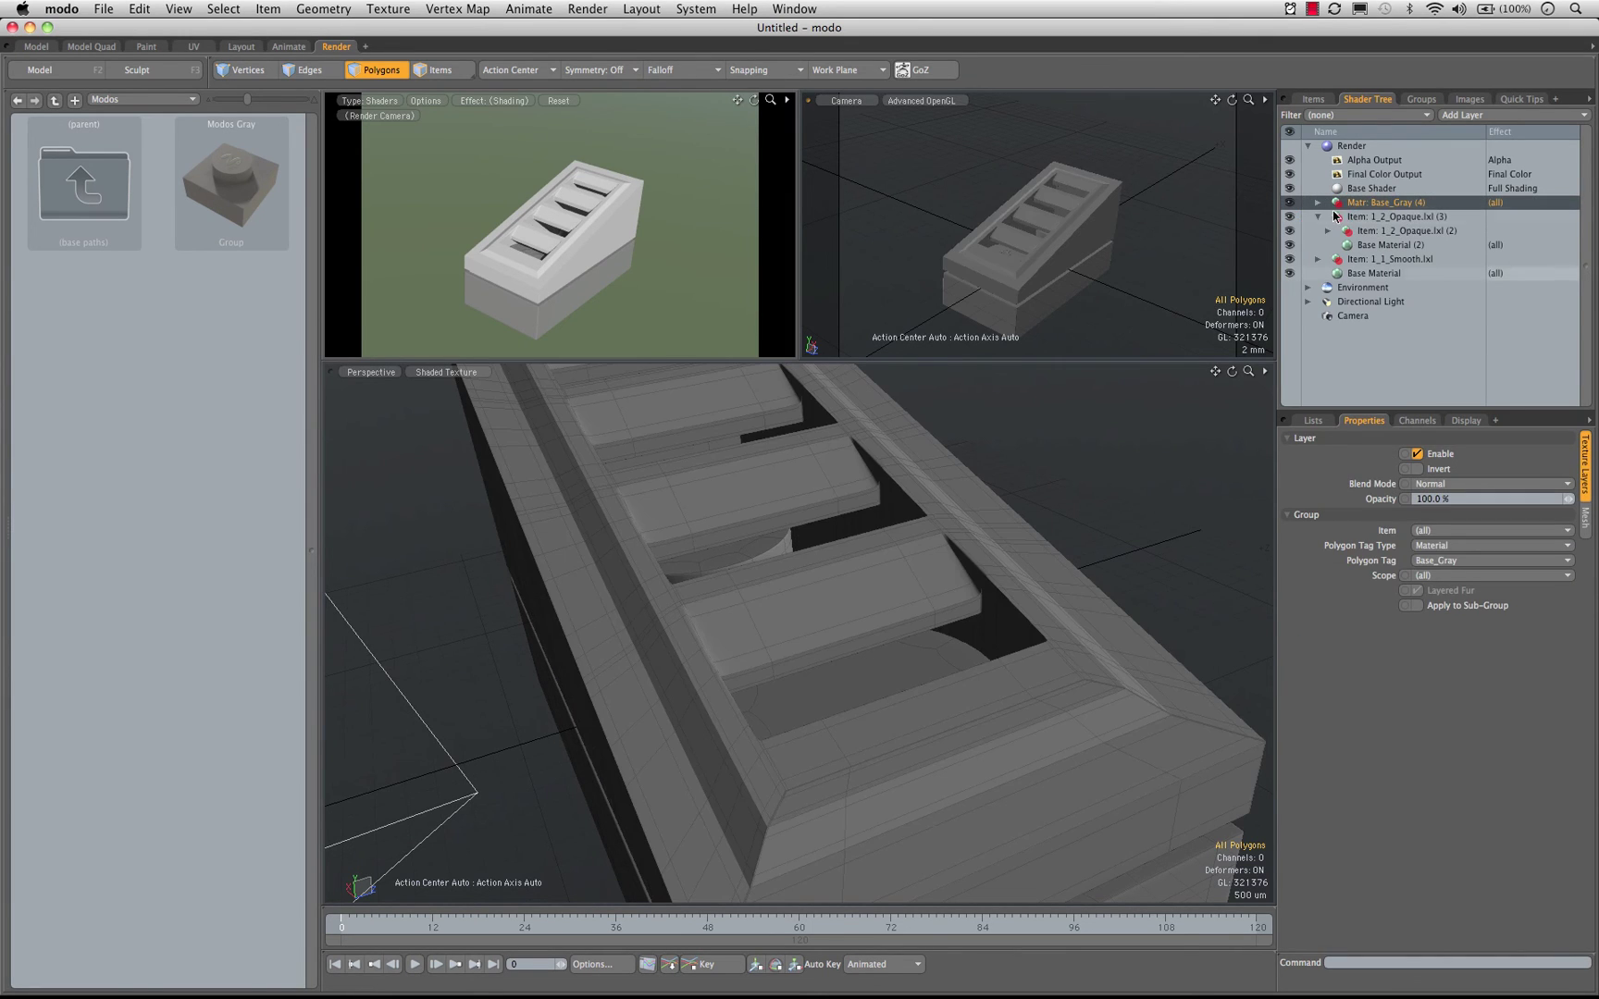
Delete the leftover 1_2_Opaque and 1_1_Smooth item groups, including their nested materials, from the shader tree
{"action": "left_click", "coordinate": [1406, 219]}
{"action": "left_click", "coordinate": [1388, 259], "text": "shift"}
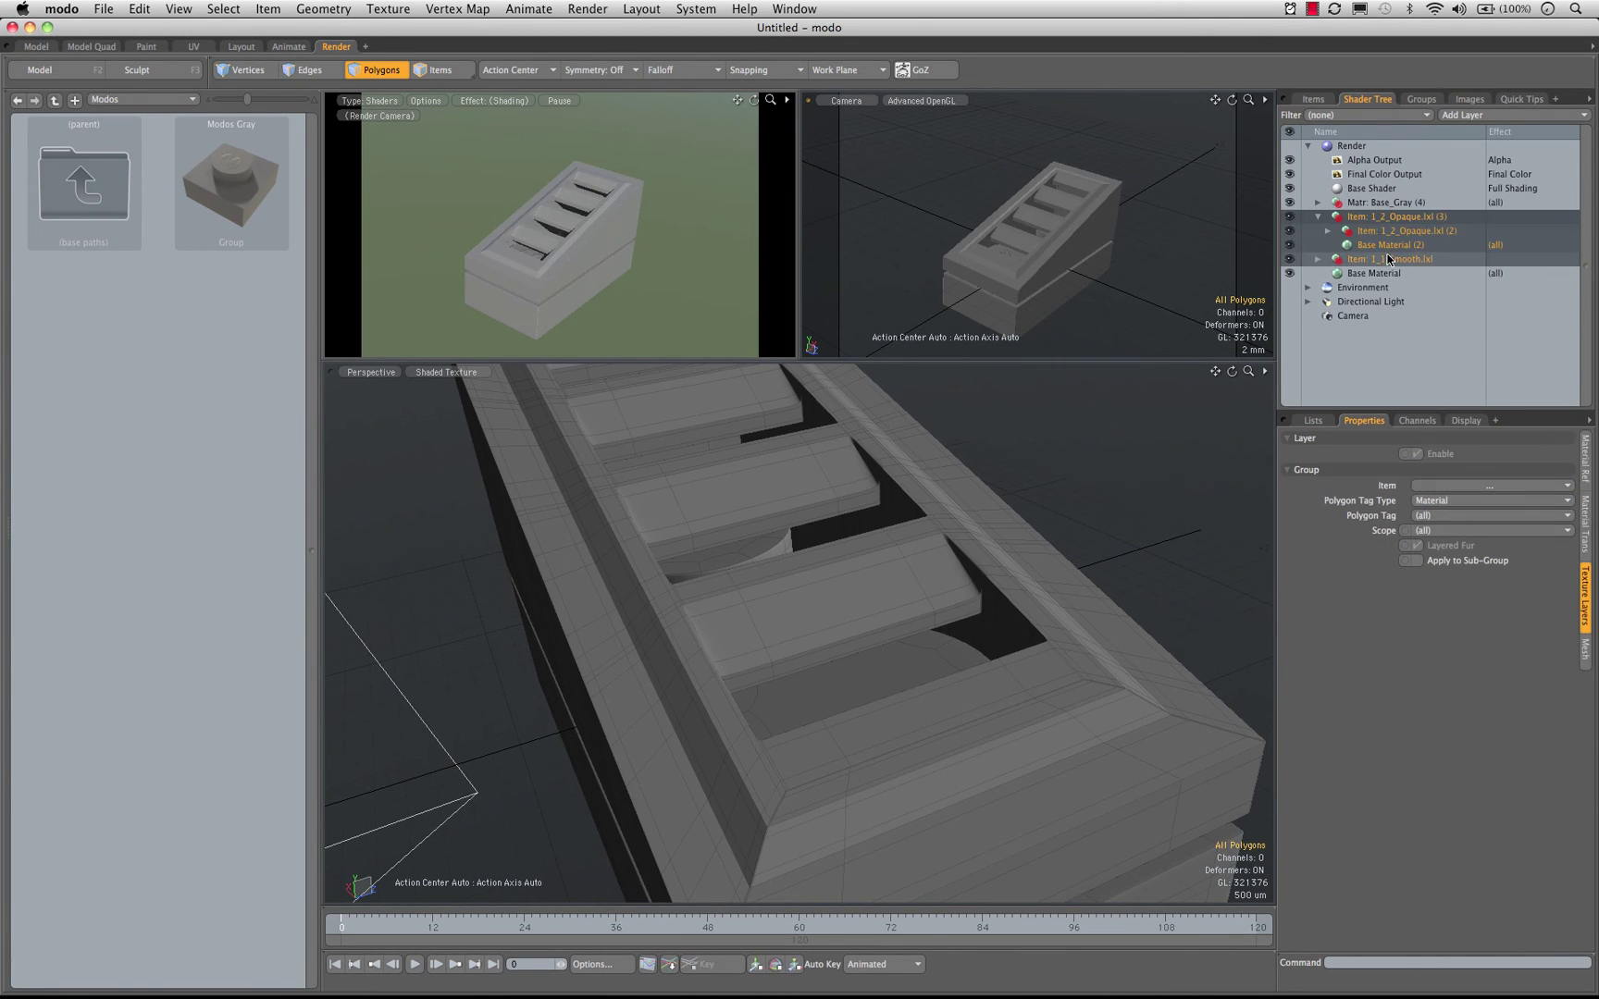
{"action": "right_click", "coordinate": [1387, 260]}
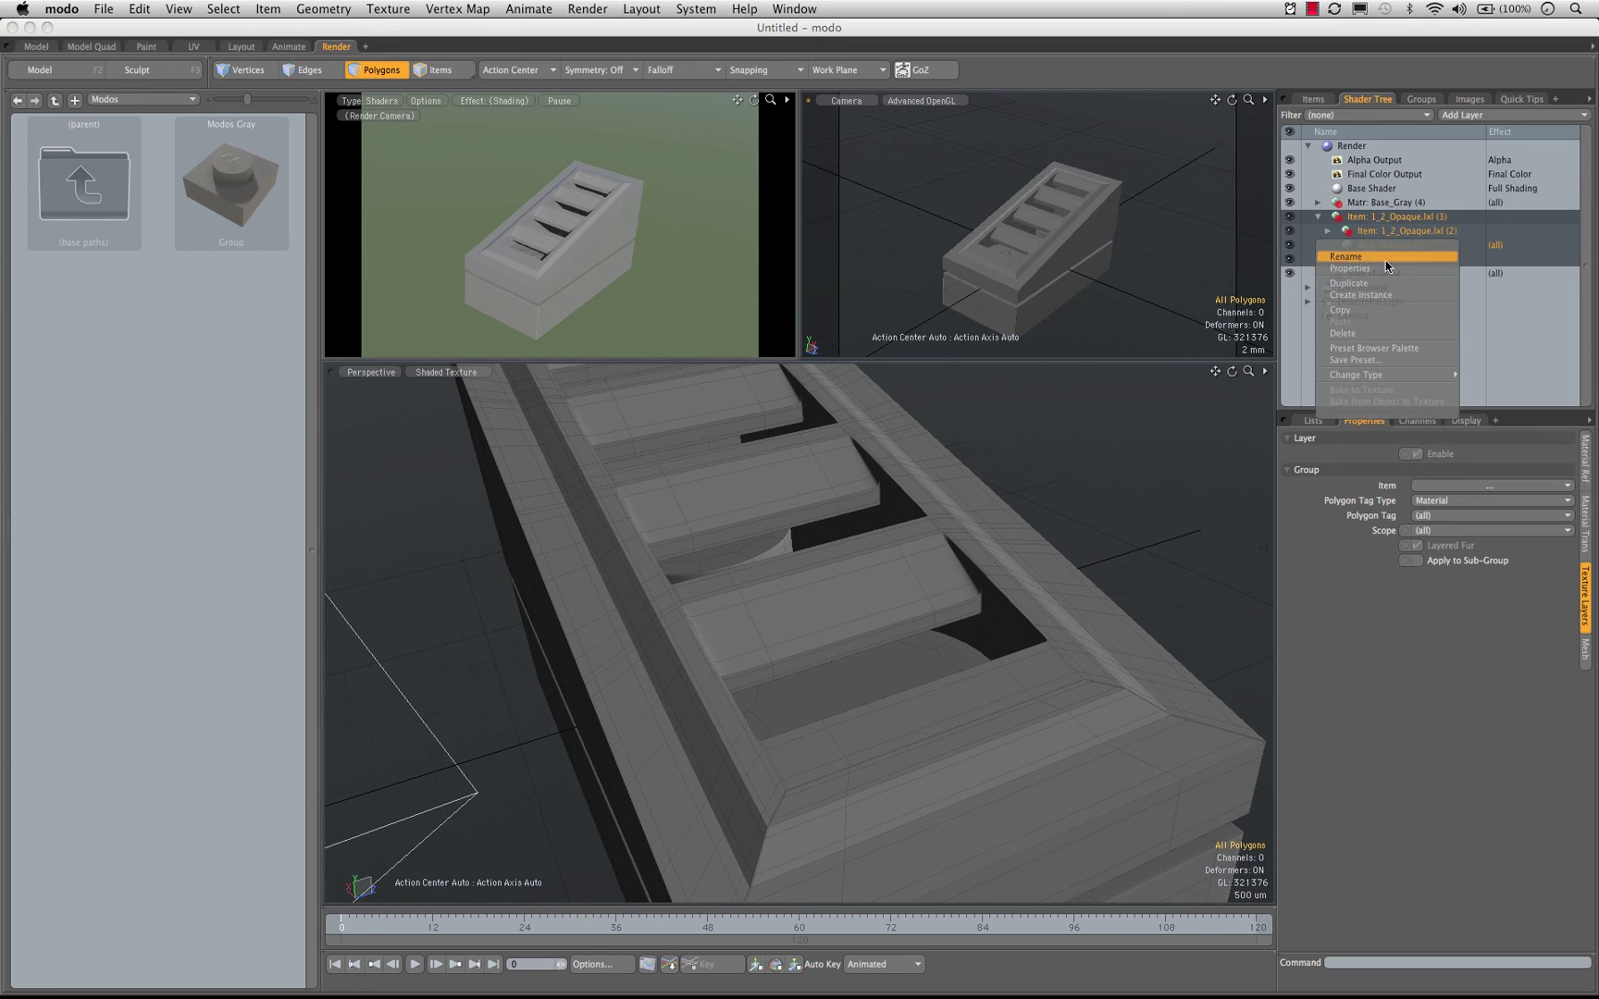
{"action": "left_click", "coordinate": [1364, 331]}
Enable indirect illumination for the render and orbit the camera to show the slope's slotted face and side
{"action": "left_click_drag", "start_coordinate": [1135, 237], "coordinate": [1056, 207], "text": "alt"}
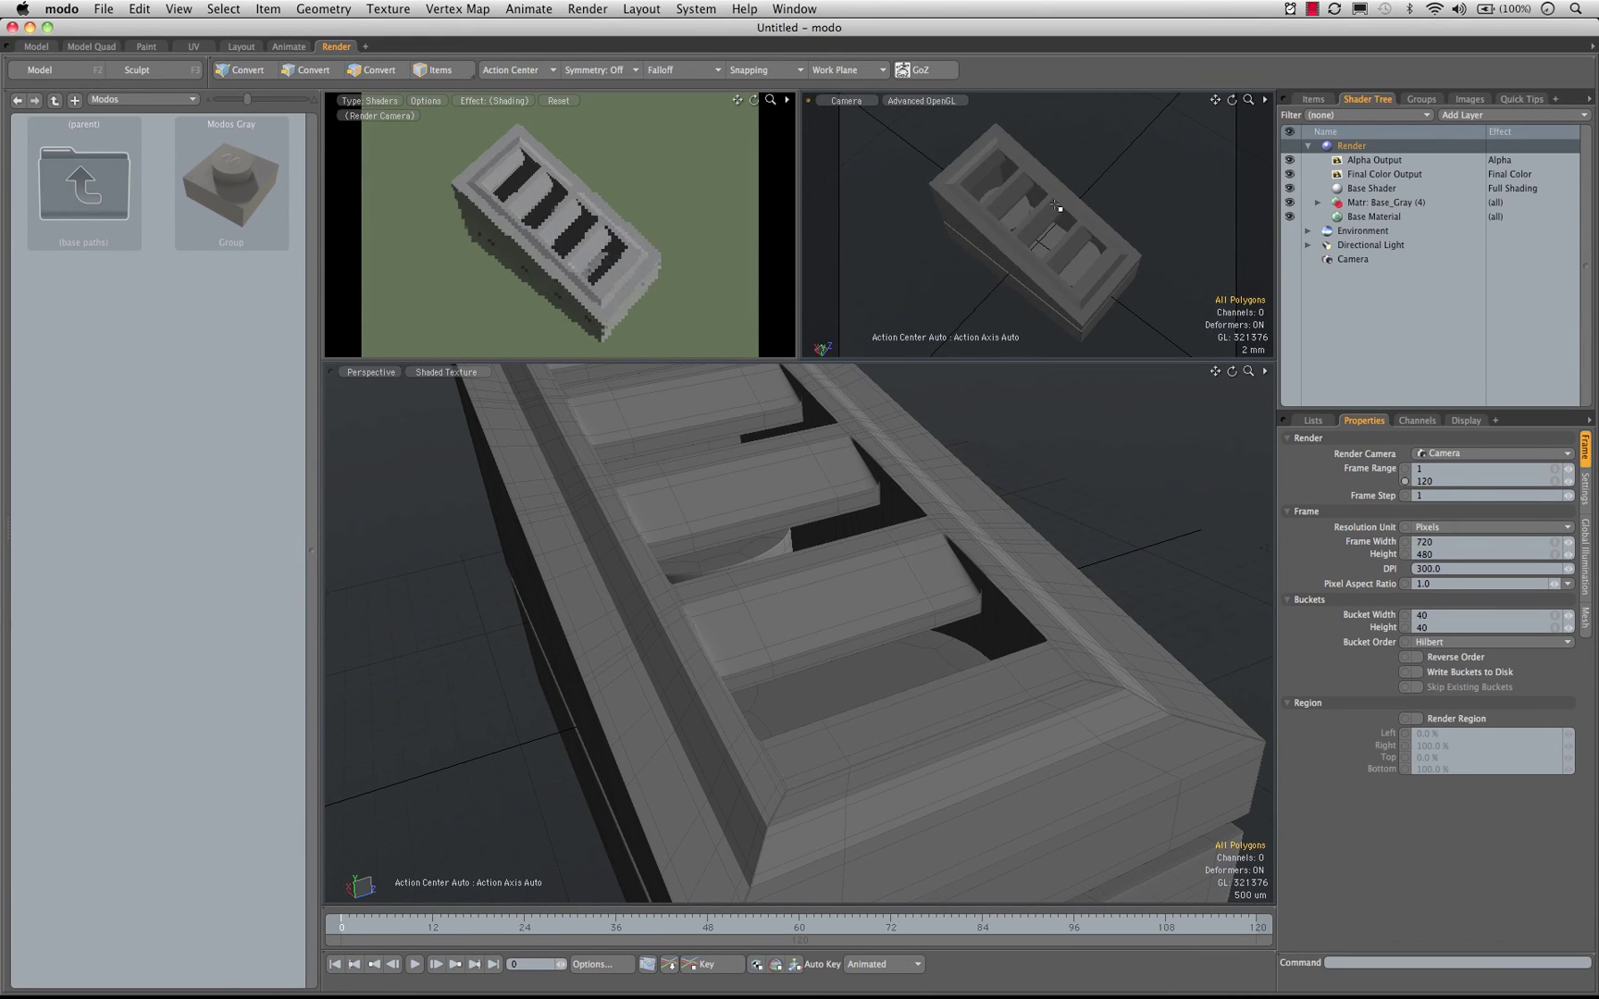
{"action": "left_click", "coordinate": [1583, 554]}
{"action": "left_click", "coordinate": [1416, 500]}
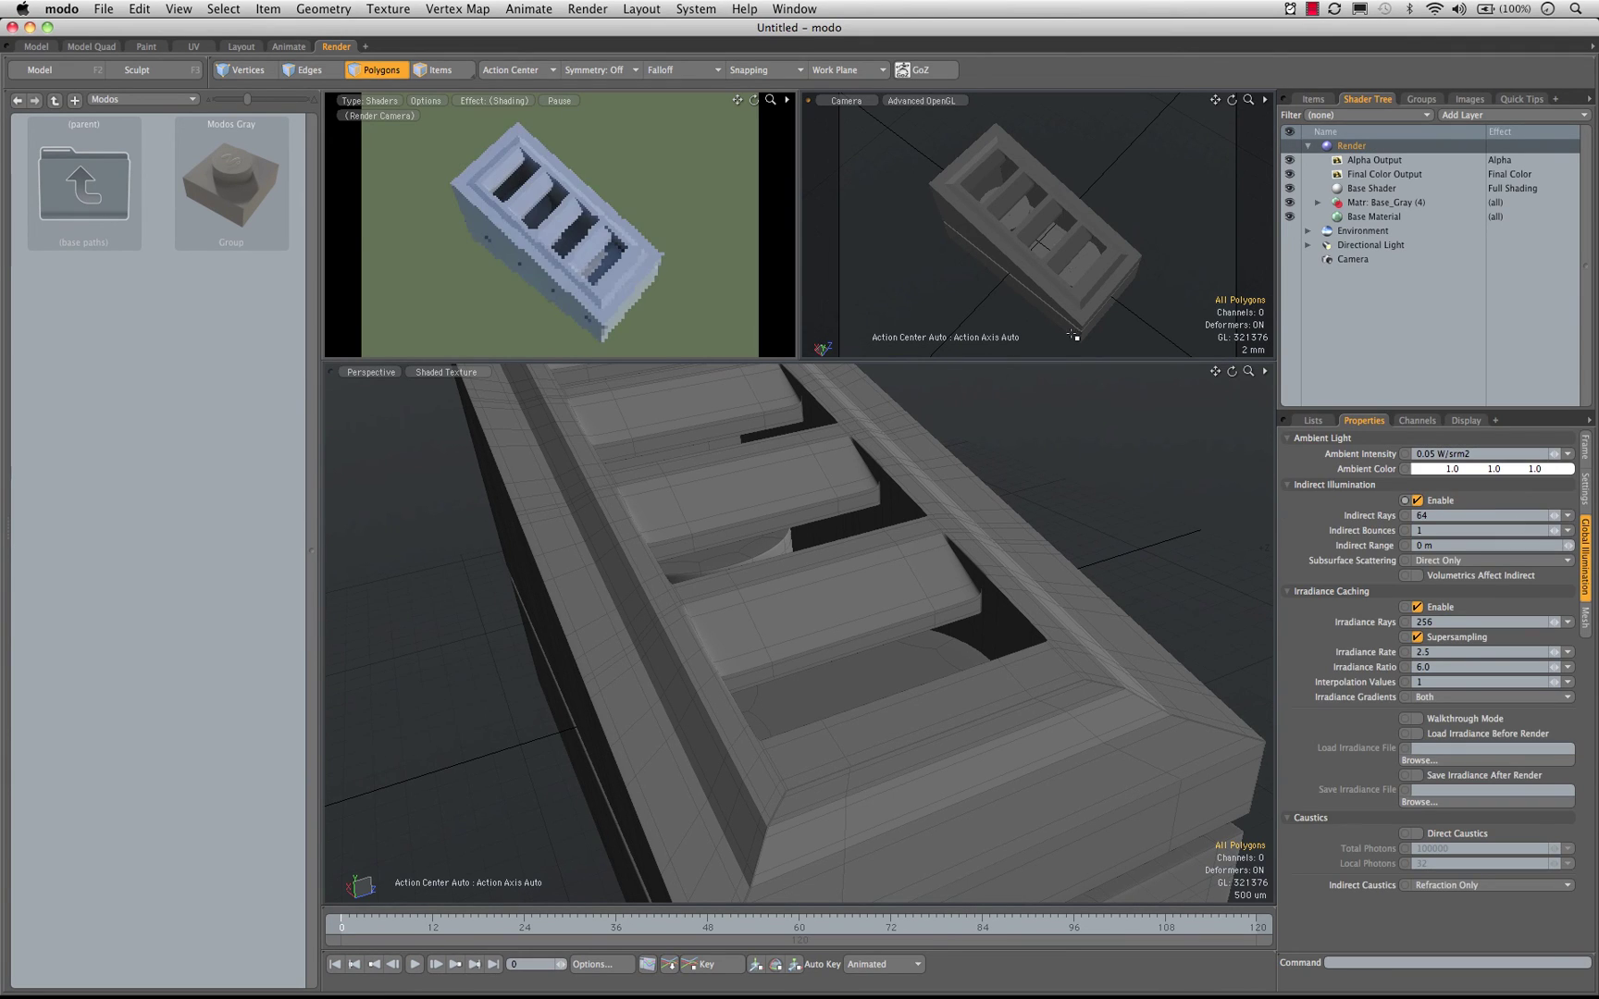
{"action": "left_click_drag", "start_coordinate": [1073, 328], "coordinate": [1169, 248], "text": "alt"}
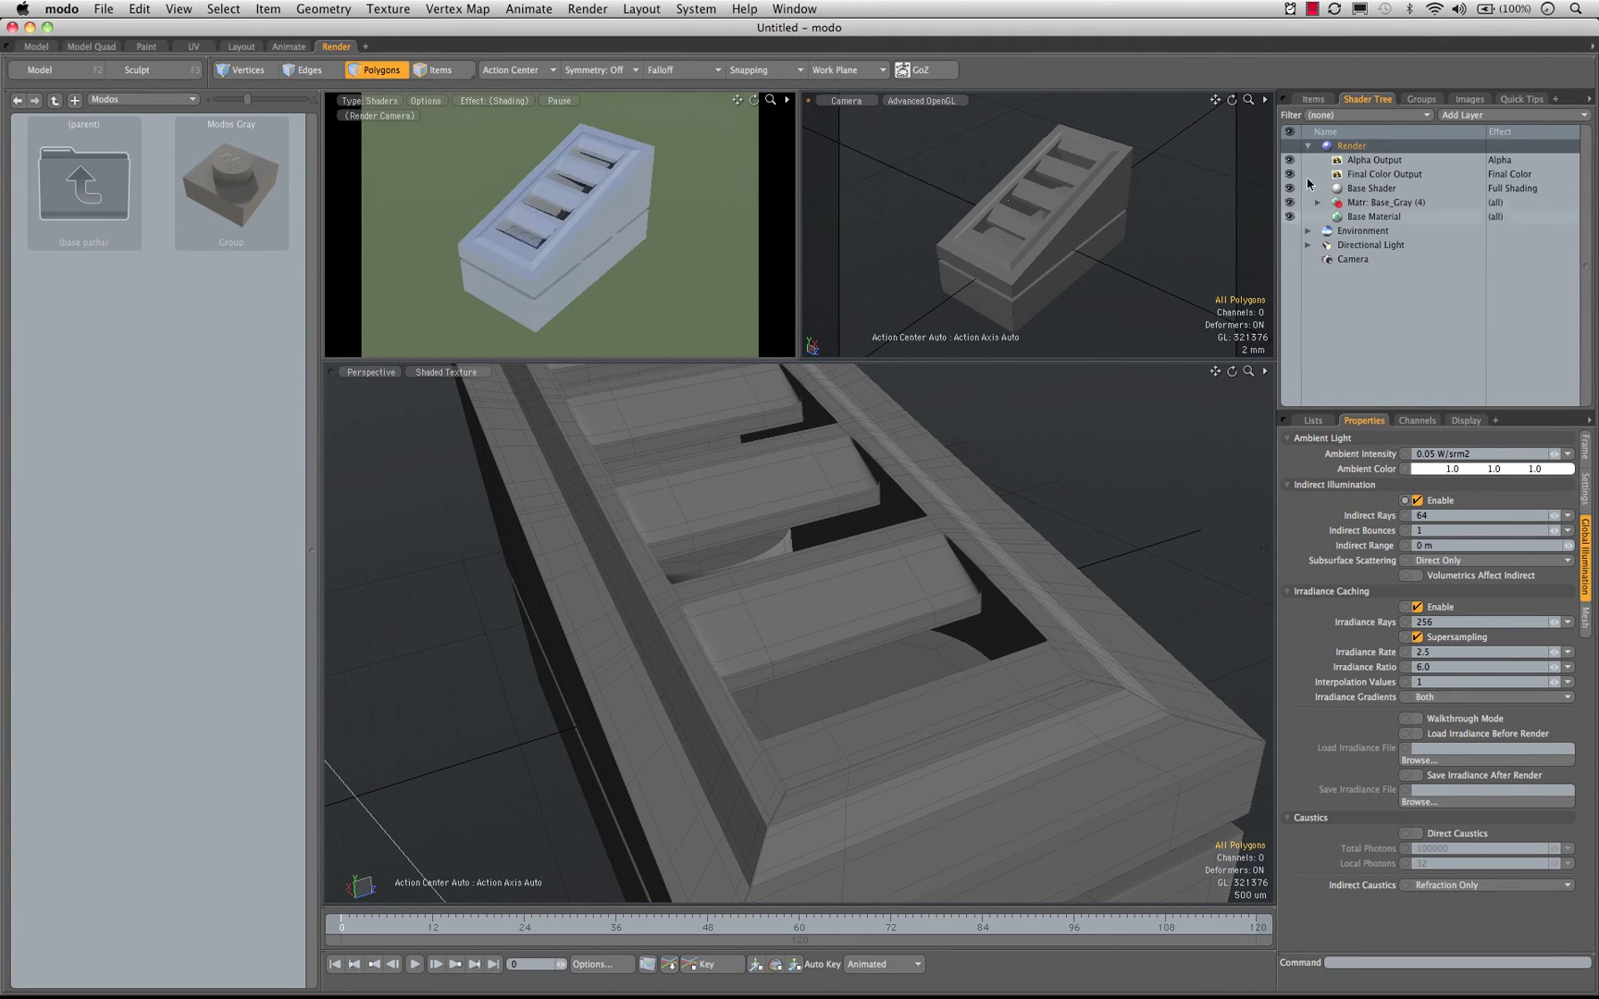
Save the selected slope Mesh item as a mesh preset named 2_1_Grill_Slant in the Modos folder
{"action": "left_click", "coordinate": [1328, 99]}
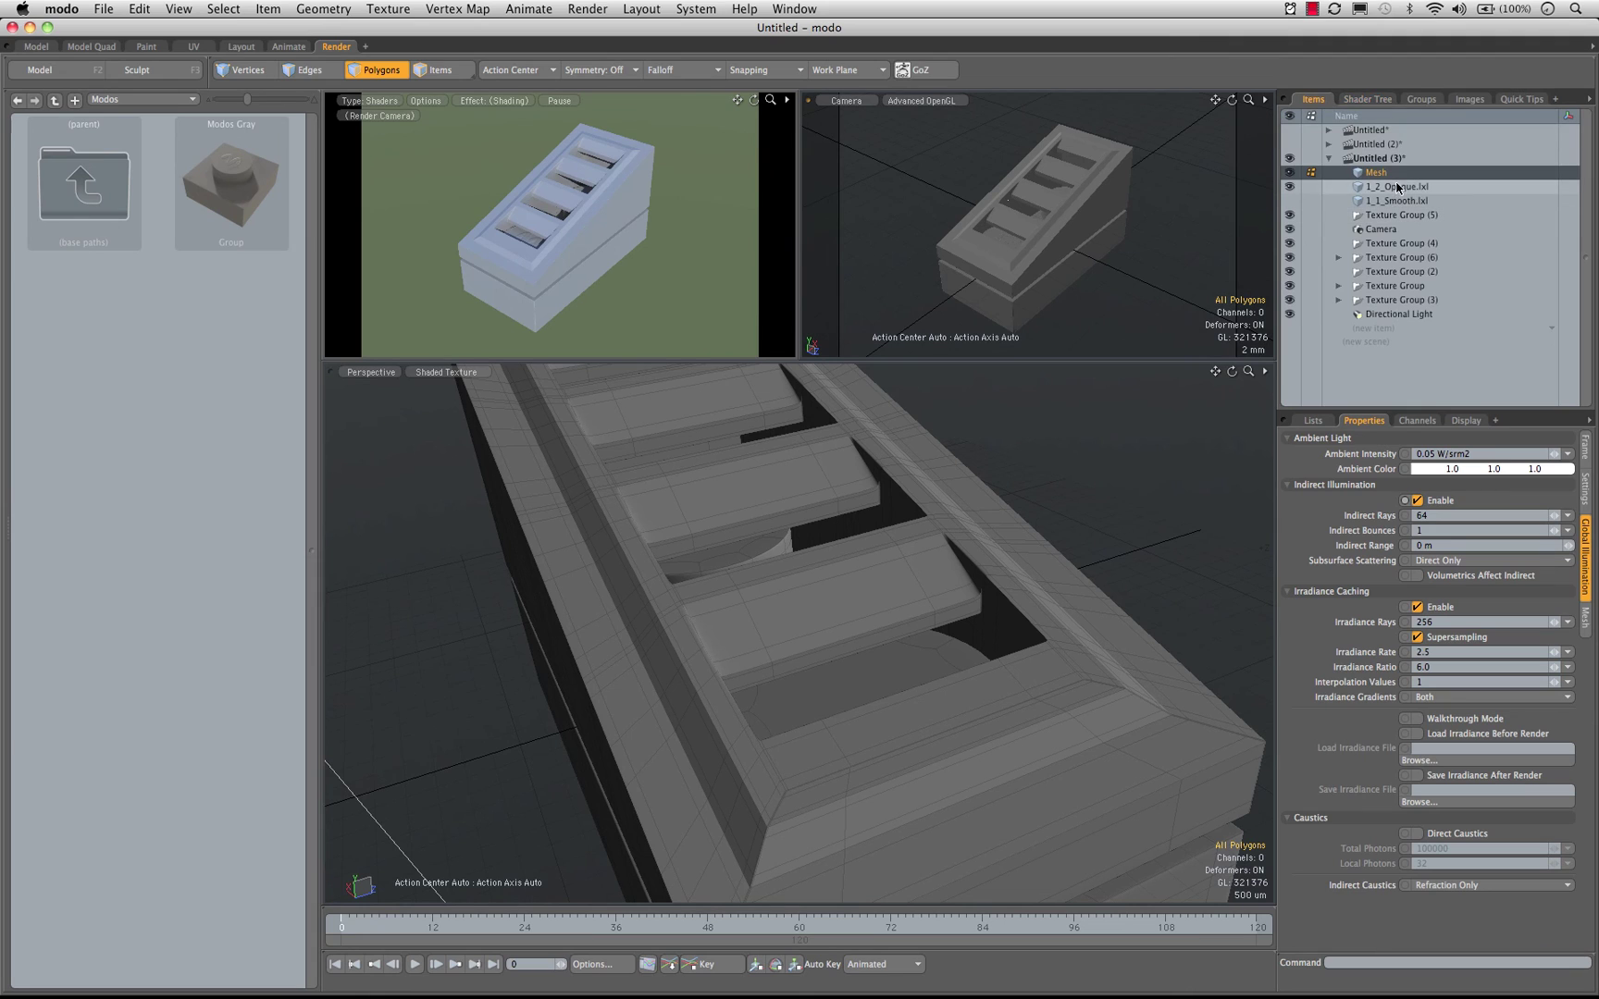
{"action": "left_click", "coordinate": [440, 70]}
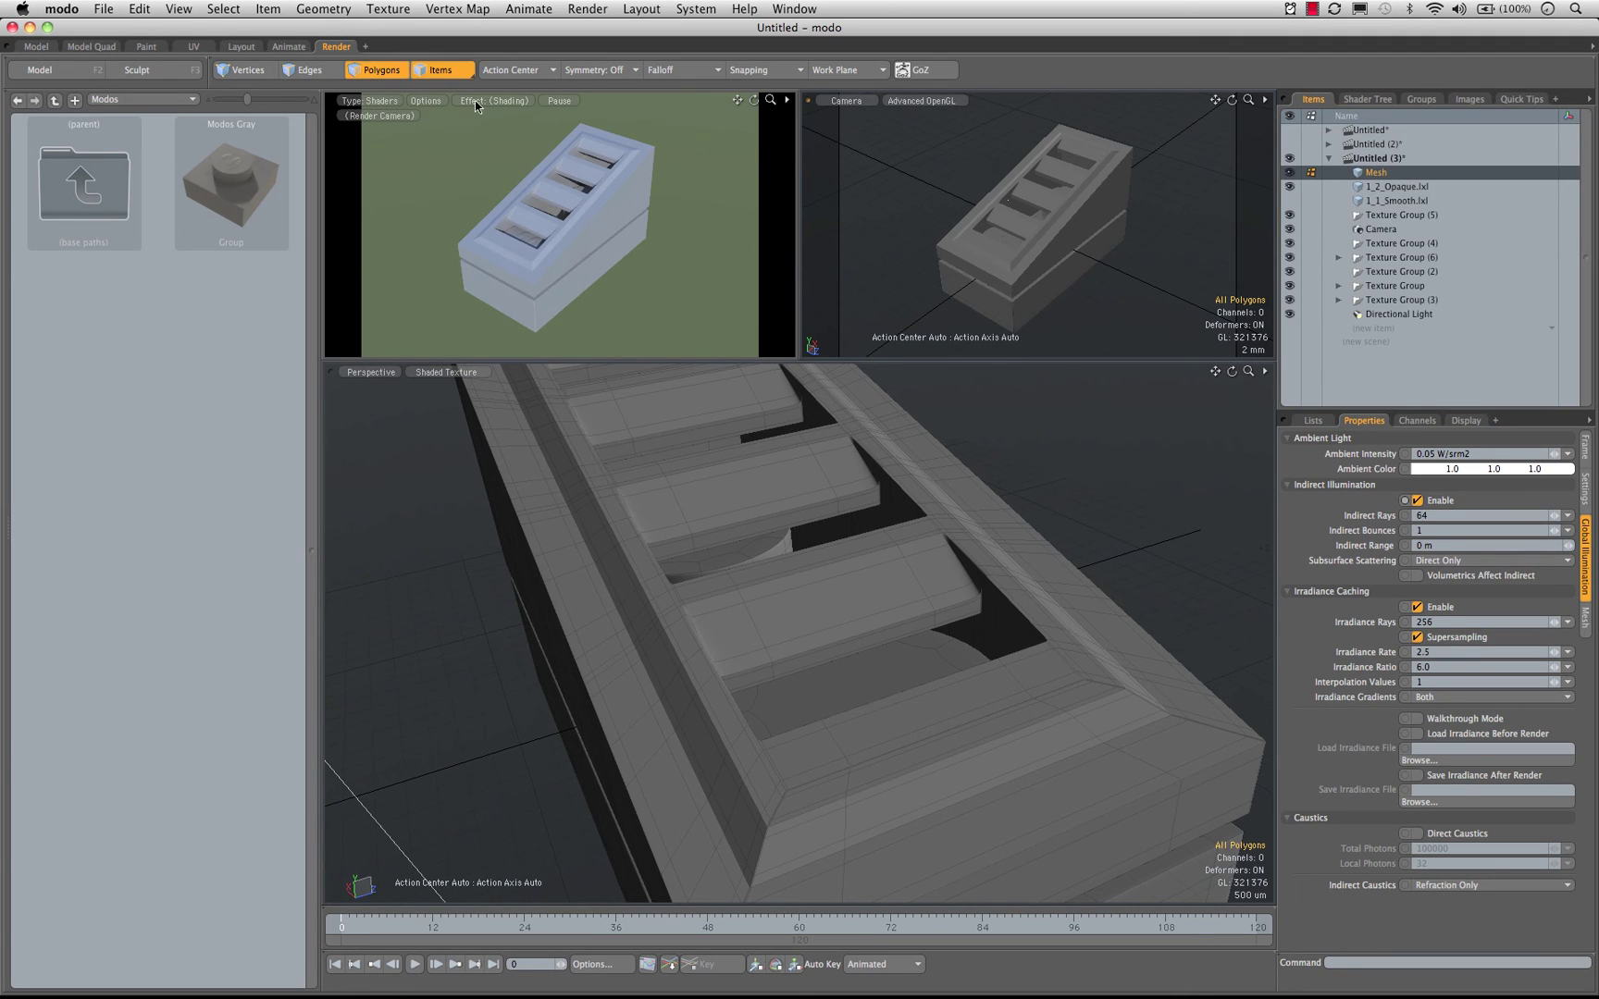
{"action": "left_click", "coordinate": [105, 8]}
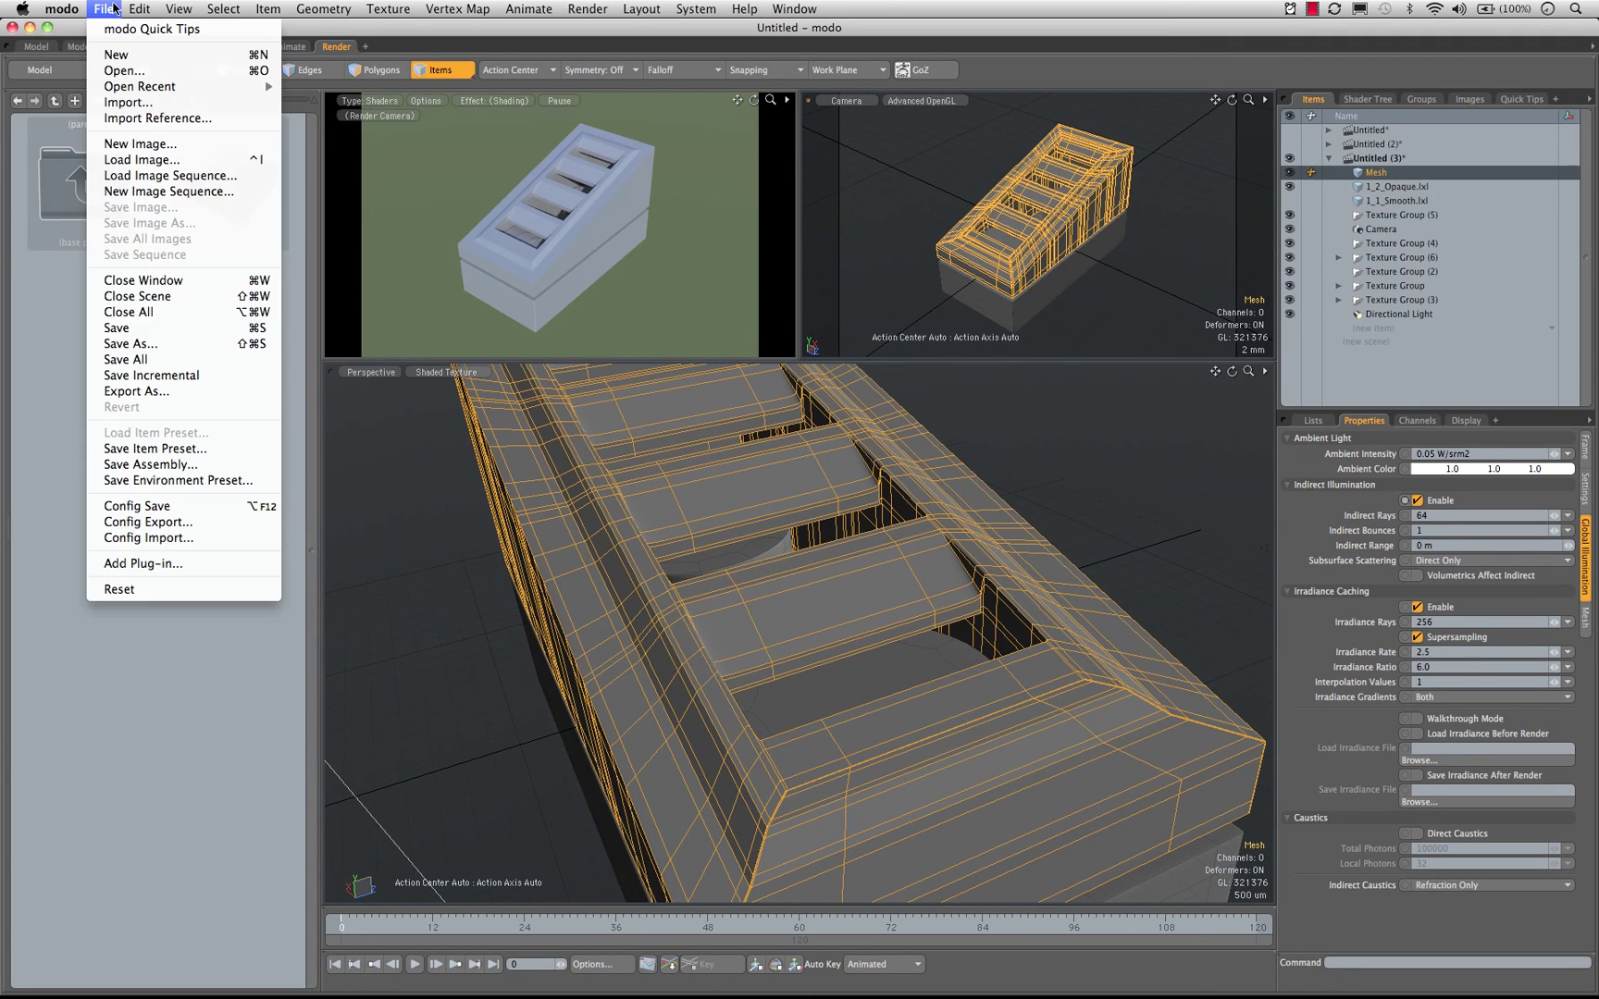
{"action": "left_click", "coordinate": [172, 450]}
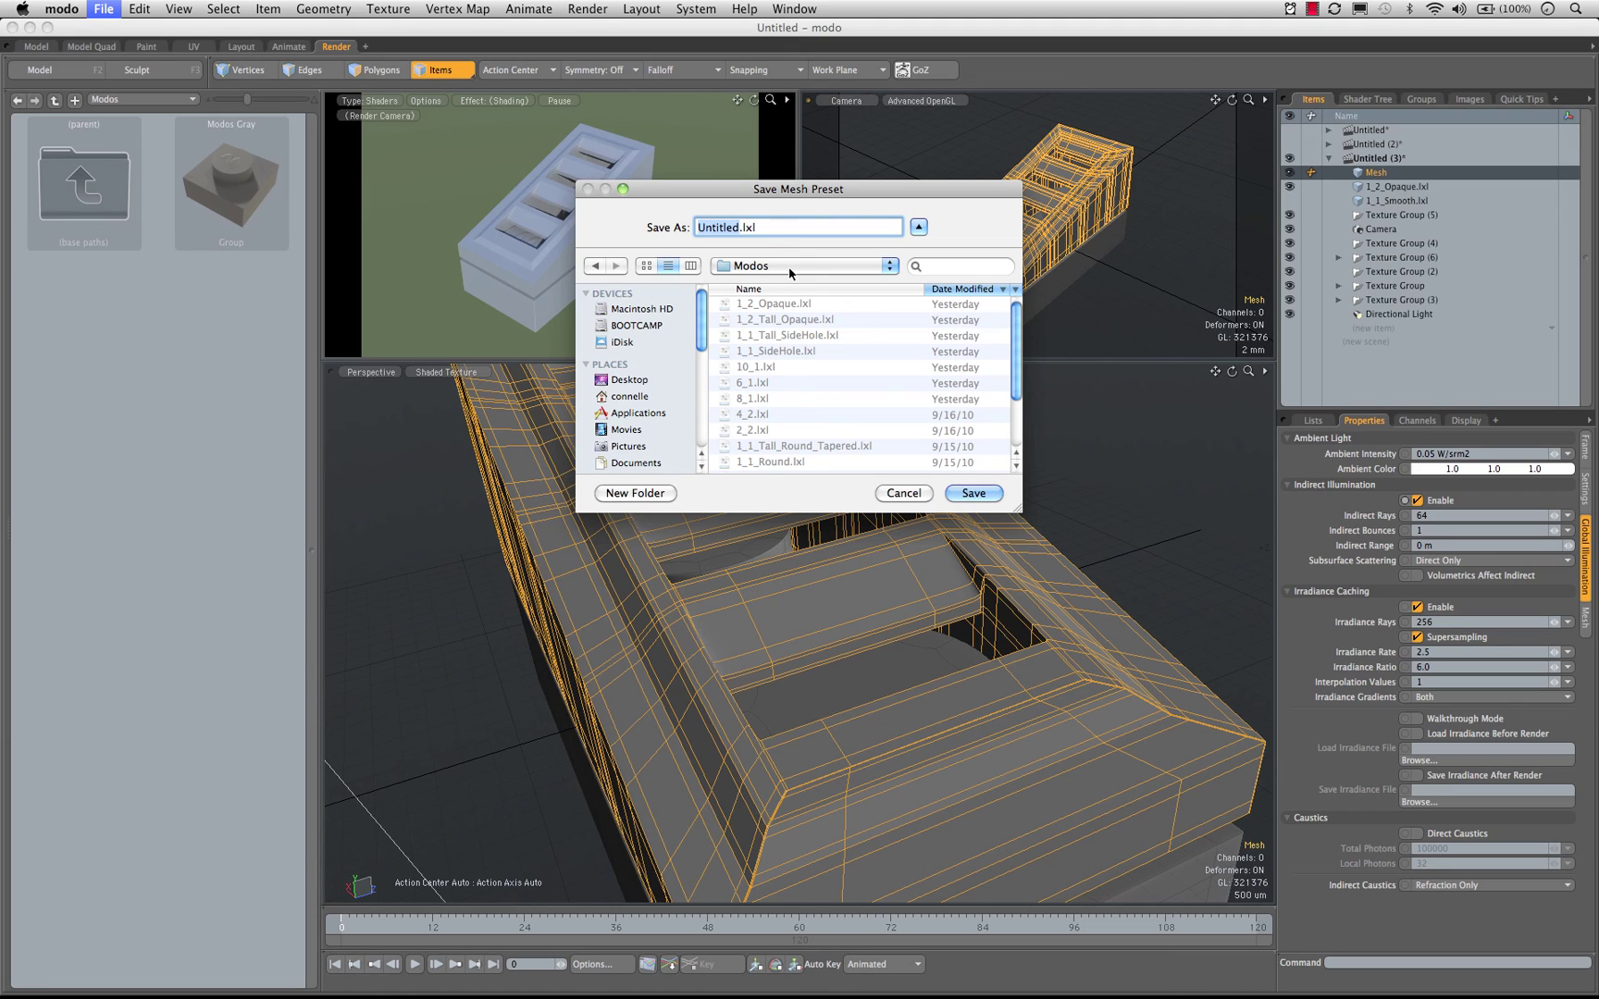
{"action": "type", "text": "Gr"}
{"action": "type", "text": "2_1"}
{"action": "type", "text": "_Sla"}
{"action": "key", "text": "Return"}
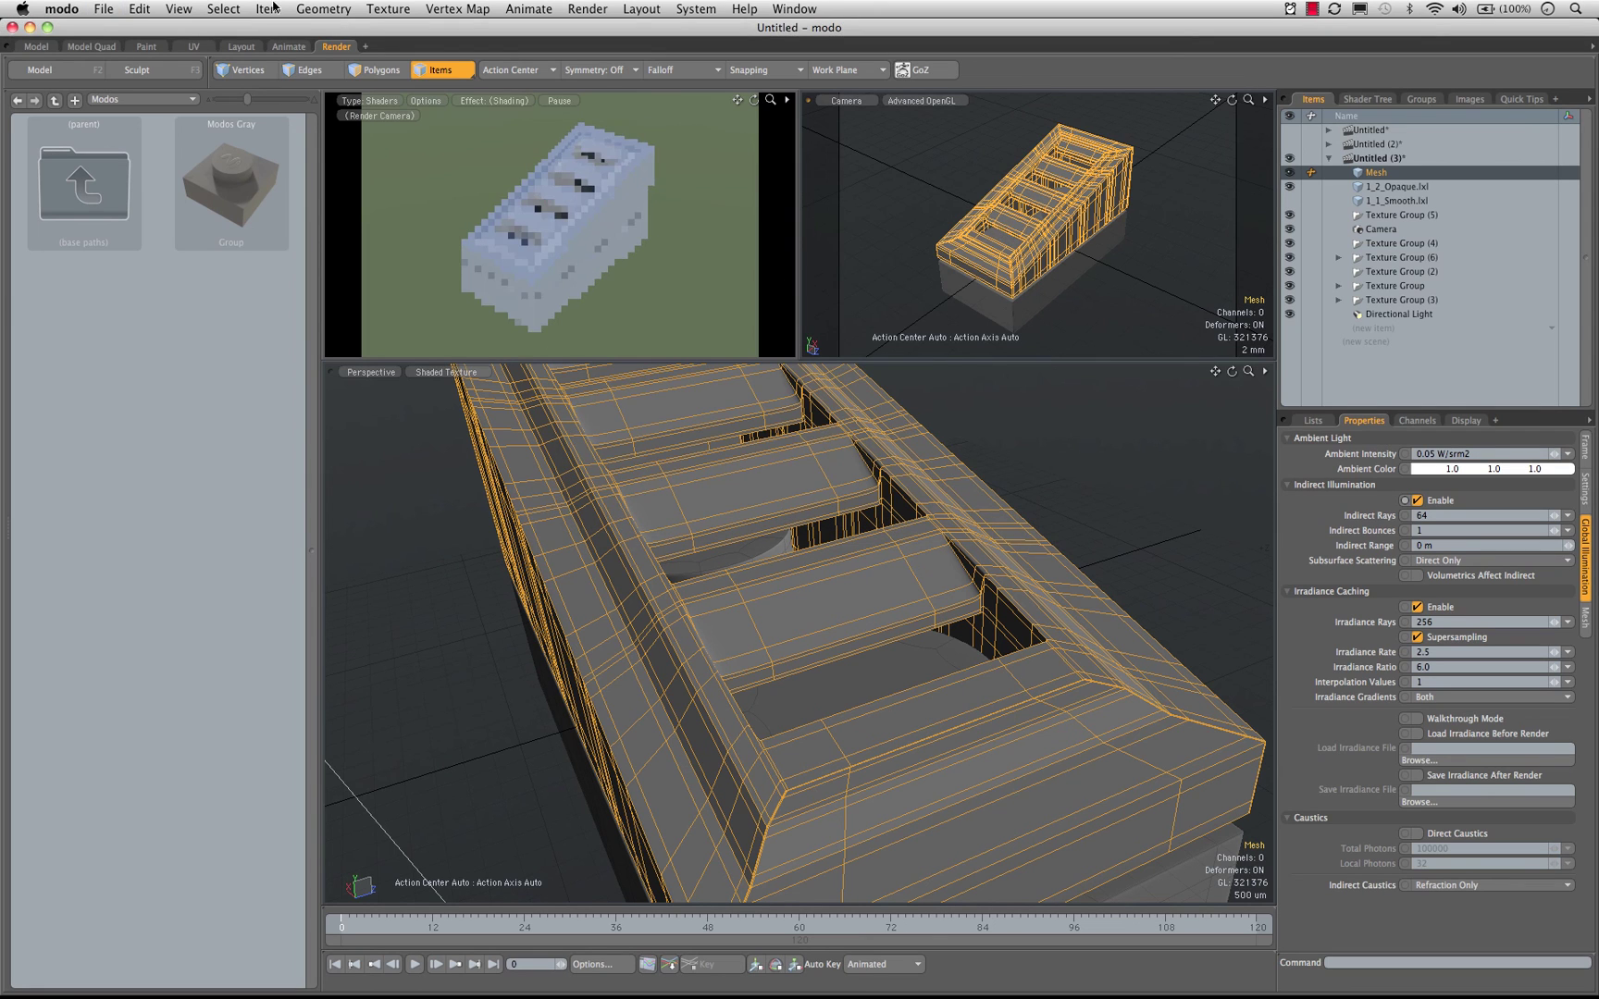
Switch to the Layout workspace with the Modos mesh presets and view the slope mesh from its side
{"action": "left_click", "coordinate": [241, 46]}
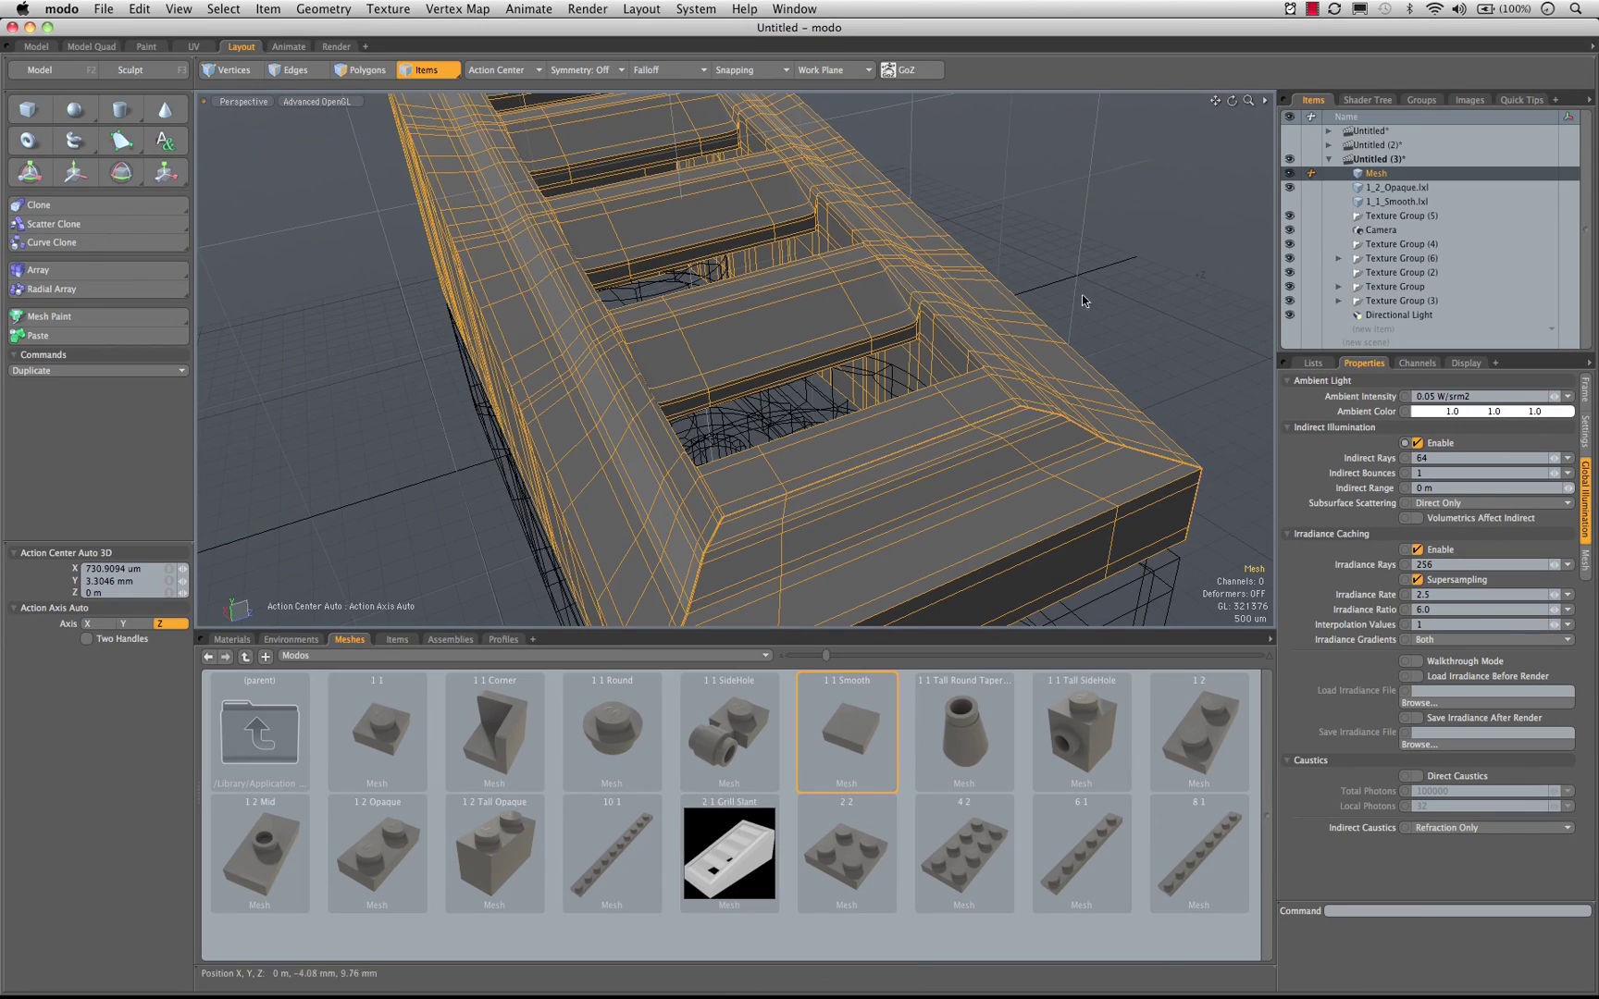
{"action": "left_click_drag", "start_coordinate": [869, 418], "coordinate": [1027, 335], "text": "alt"}
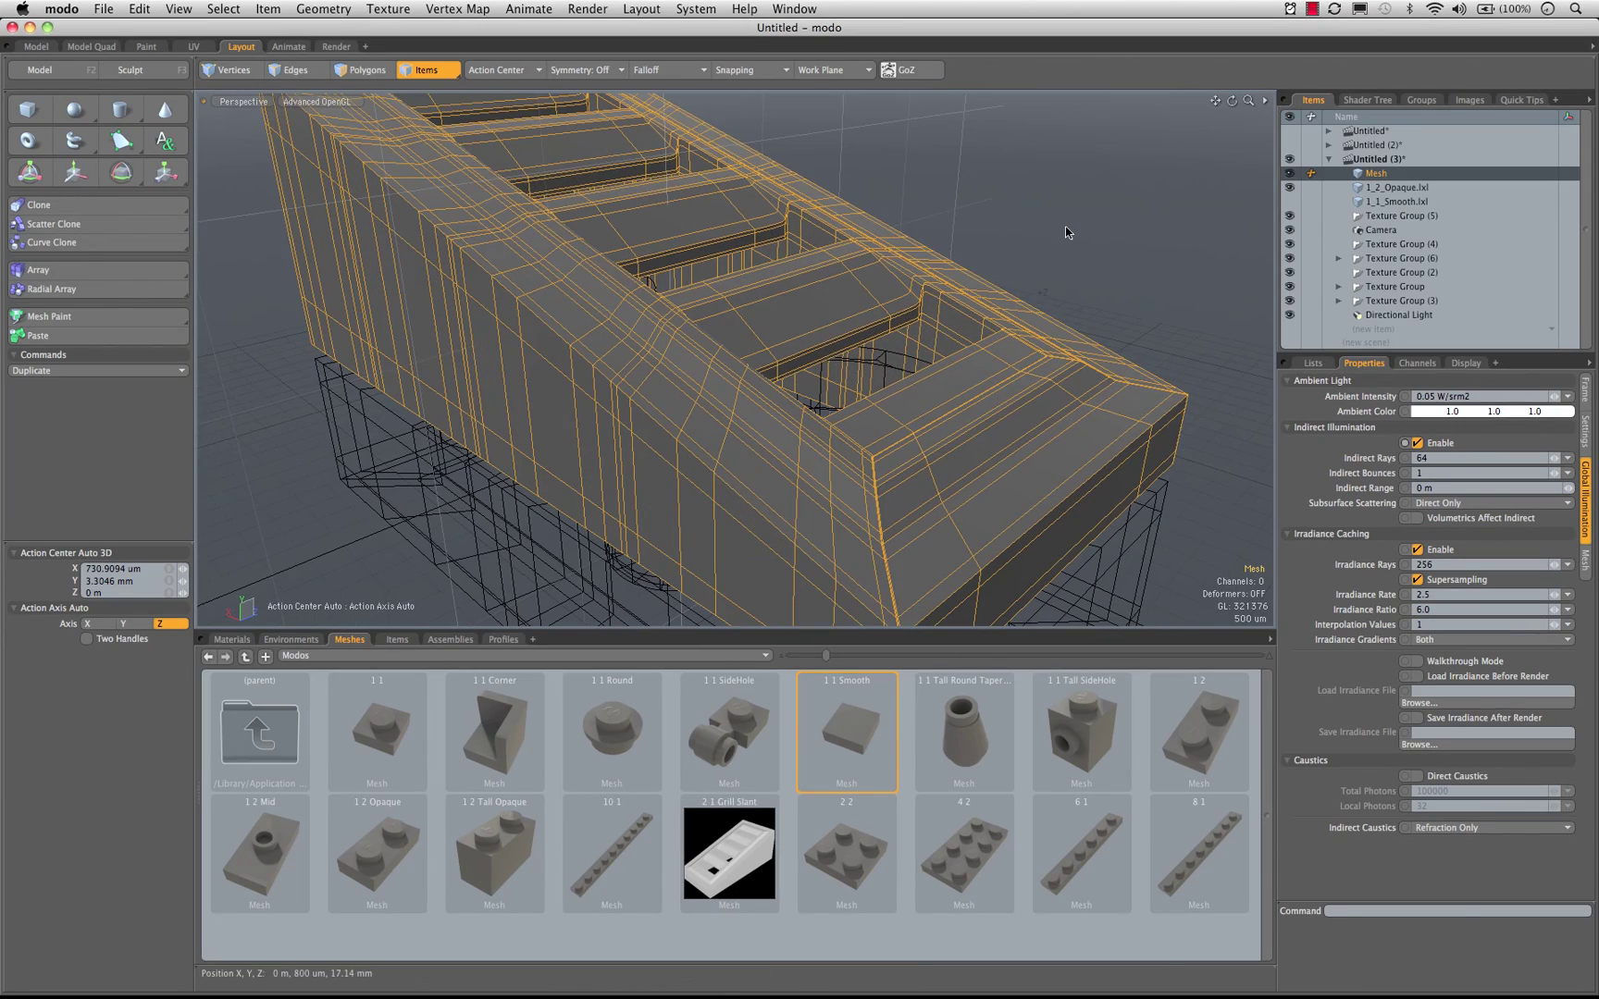